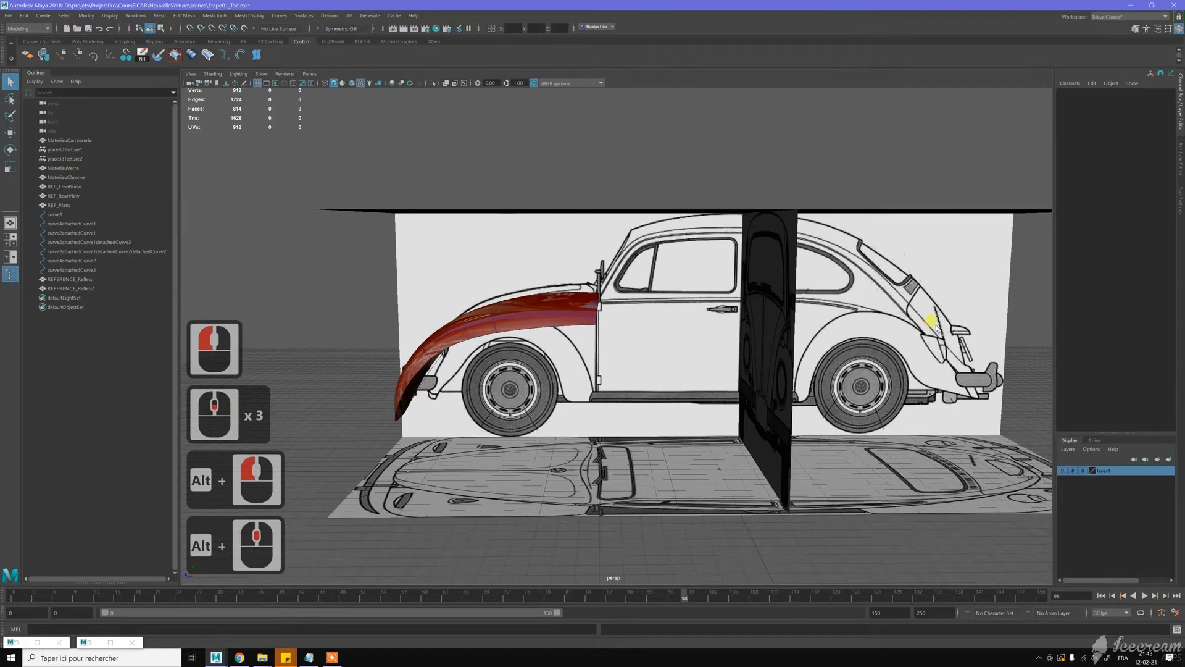
# Step: Switch to the four-view layout and start the EP Curve tool, ready to trace in the side view
pyautogui.keyDown('alt'); pyautogui.moveTo(754, 265); pyautogui.dragTo(639, 333); pyautogui.keyUp('alt')
pyautogui.keyDown('alt'); pyautogui.moveTo(807, 353); pyautogui.dragTo(715, 338); pyautogui.keyUp('alt')
pyautogui.press('space')
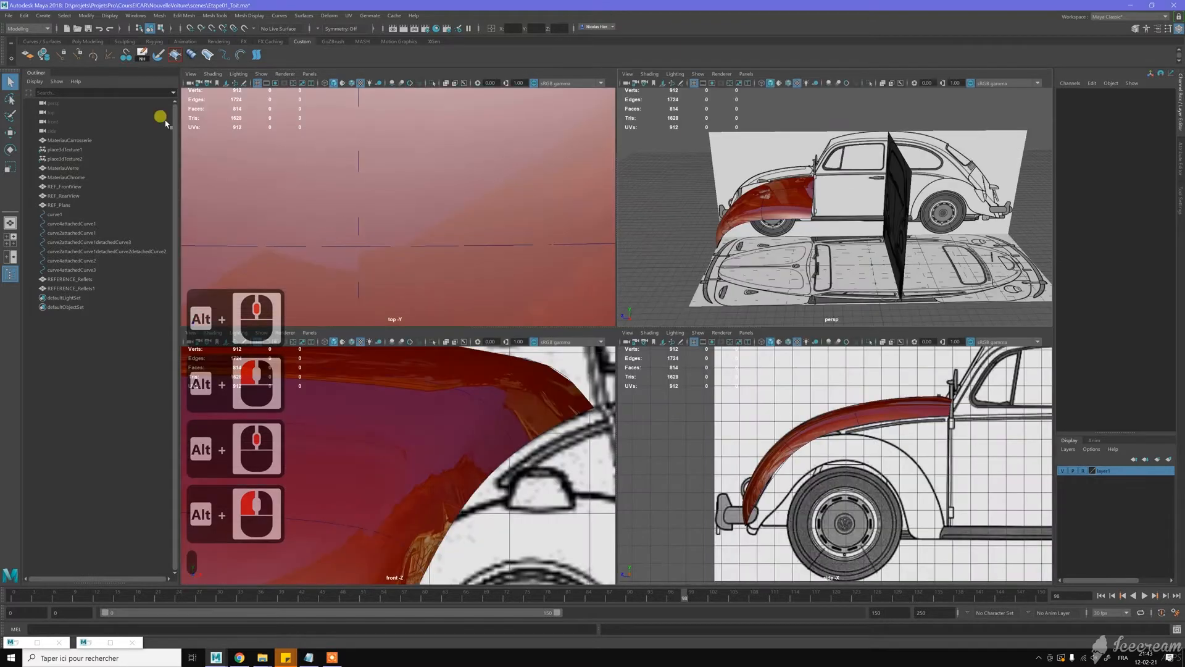
pyautogui.click(226, 55)
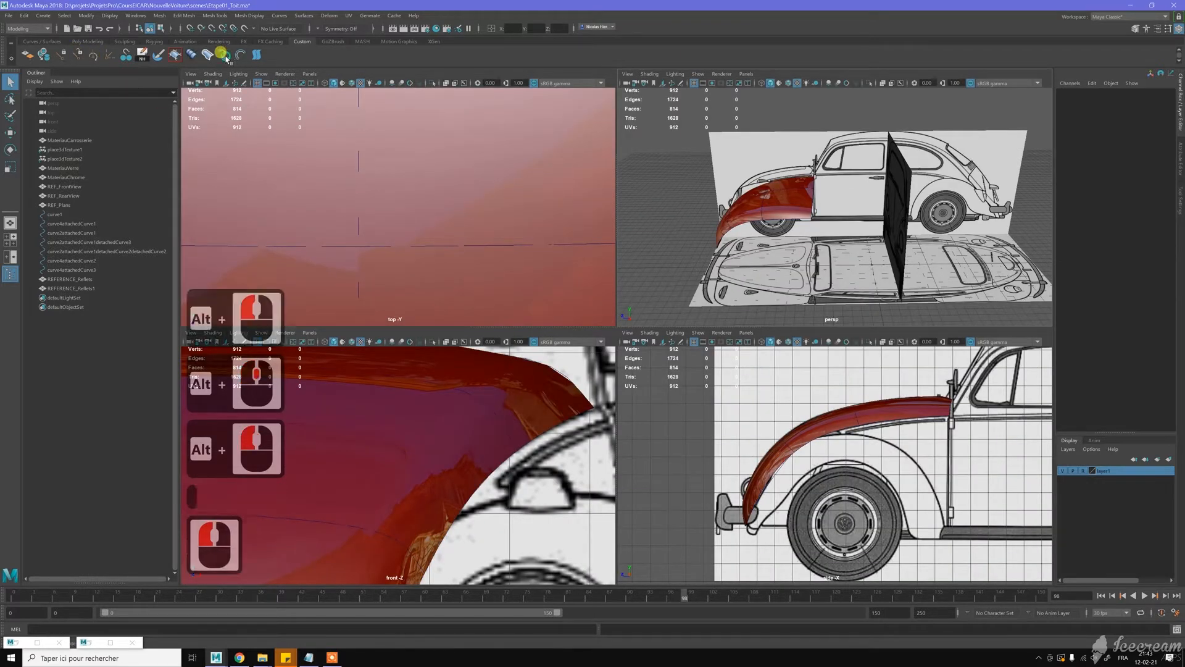
pyautogui.keyDown('alt'); pyautogui.moveTo(862, 407); pyautogui.dragTo(638, 450, button='middle'); pyautogui.keyUp('alt')
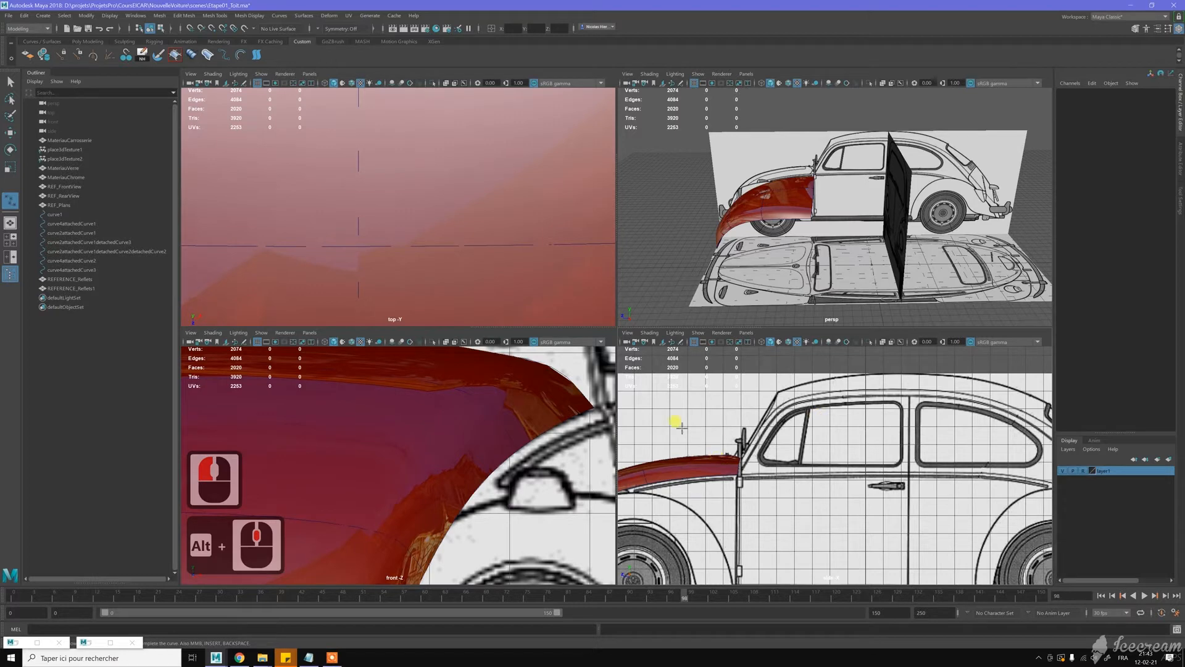
# Step: Hide the two reference meshes, REFERENCE_Reflets and REFERENCE_Reflets1
pyautogui.click(75, 279)
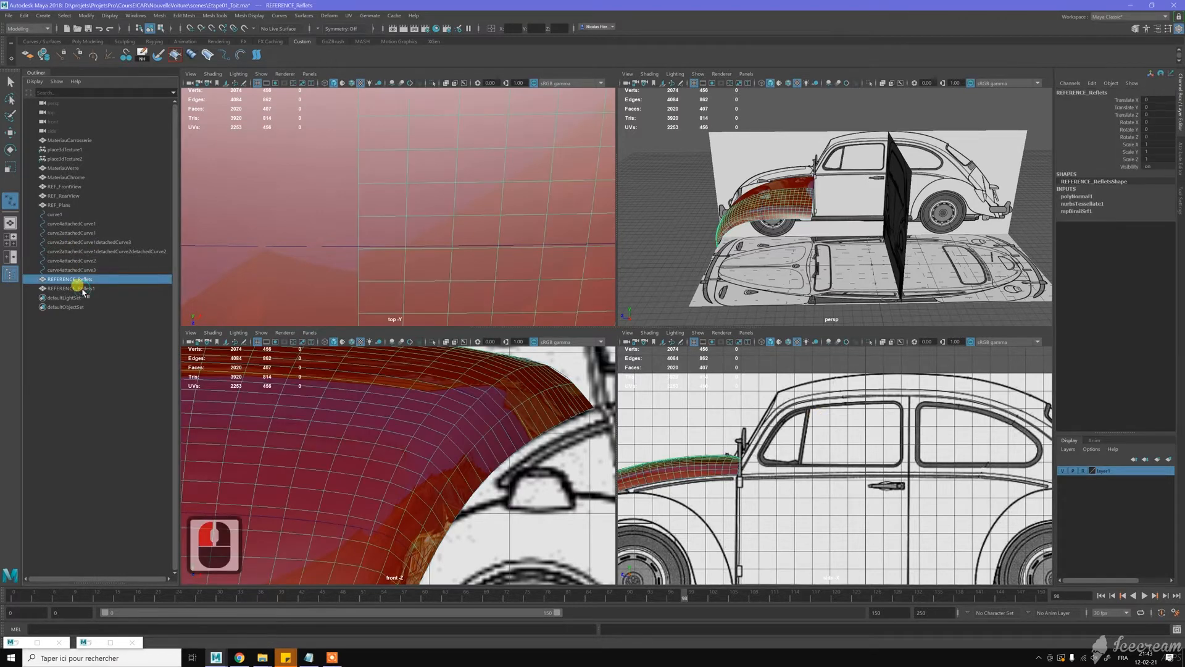
pyautogui.keyDown('ctrl'); pyautogui.click(83, 289); pyautogui.keyUp('ctrl')
pyautogui.hotkey('ctrl', 'h')
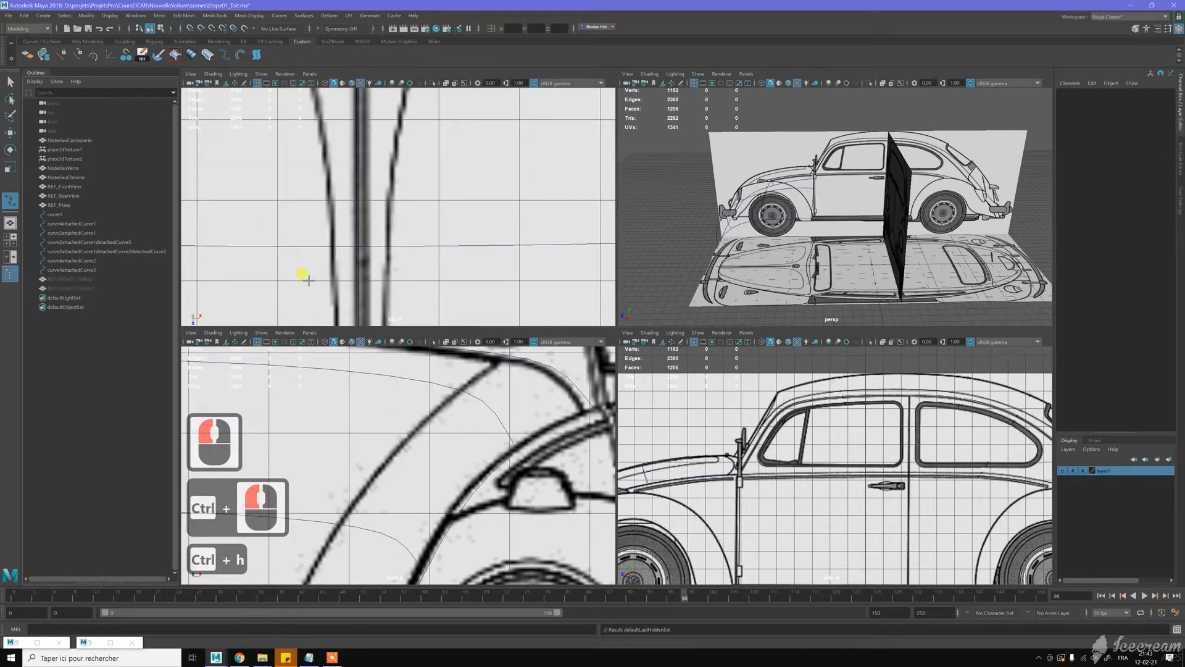
# Step: Begin an EP curve in the side view, snapped to the existing hood curve, with points up the windshield and to the roof's highest point
pyautogui.scroll(8, 773, 475)
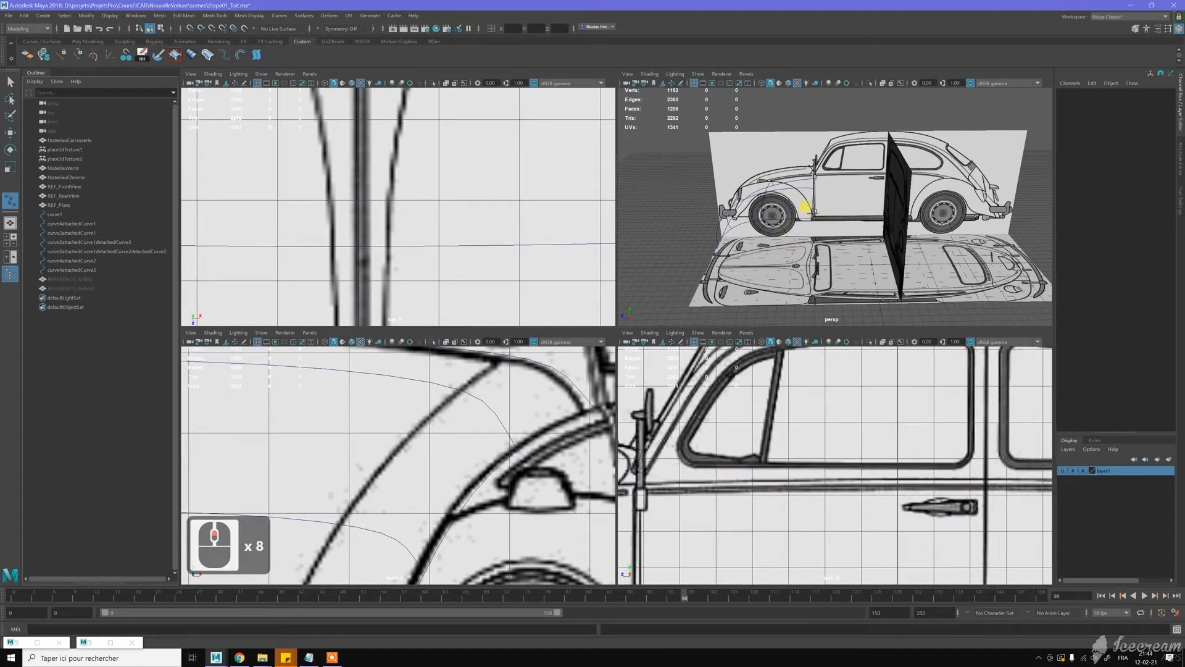
pyautogui.keyDown('alt'); pyautogui.moveTo(789, 197); pyautogui.dragTo(811, 204); pyautogui.keyUp('alt')
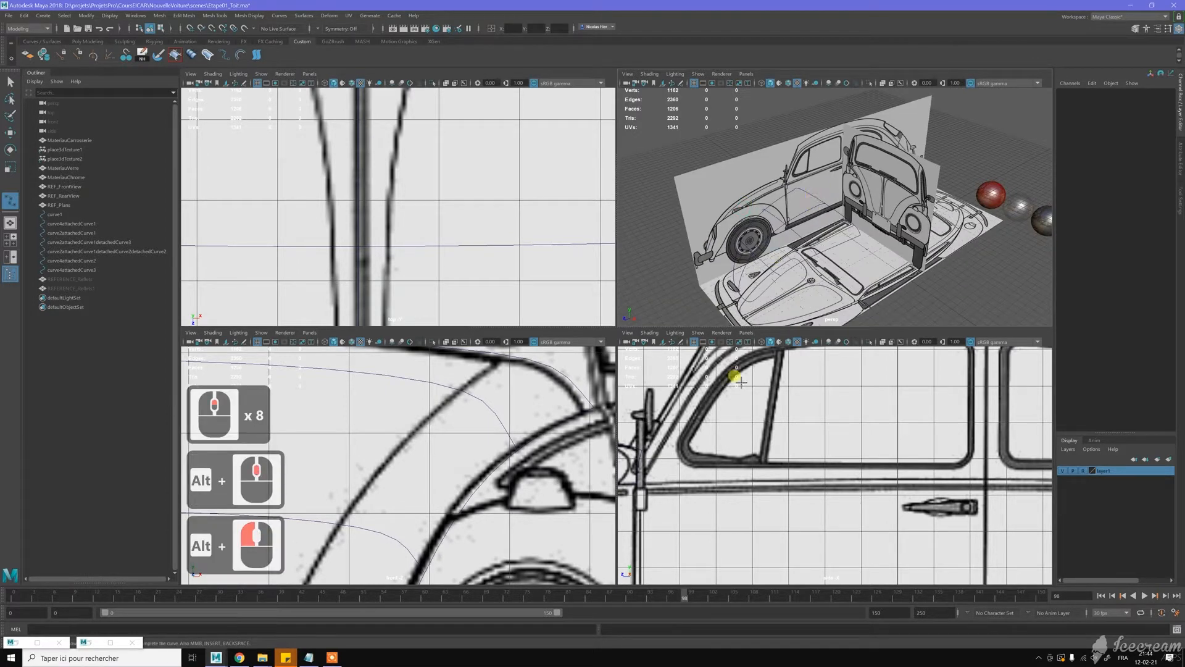
pyautogui.moveTo(734, 437)
pyautogui.keyDown('alt'); pyautogui.mouseDown(button='middle')
pyautogui.moveTo(825, 455)
pyautogui.moveTo(828, 495)
pyautogui.moveTo(749, 451)
pyautogui.mouseUp(button='middle'); pyautogui.keyUp('alt')
pyautogui.scroll(-3, 783, 476)
pyautogui.scroll(-3, 779, 474)
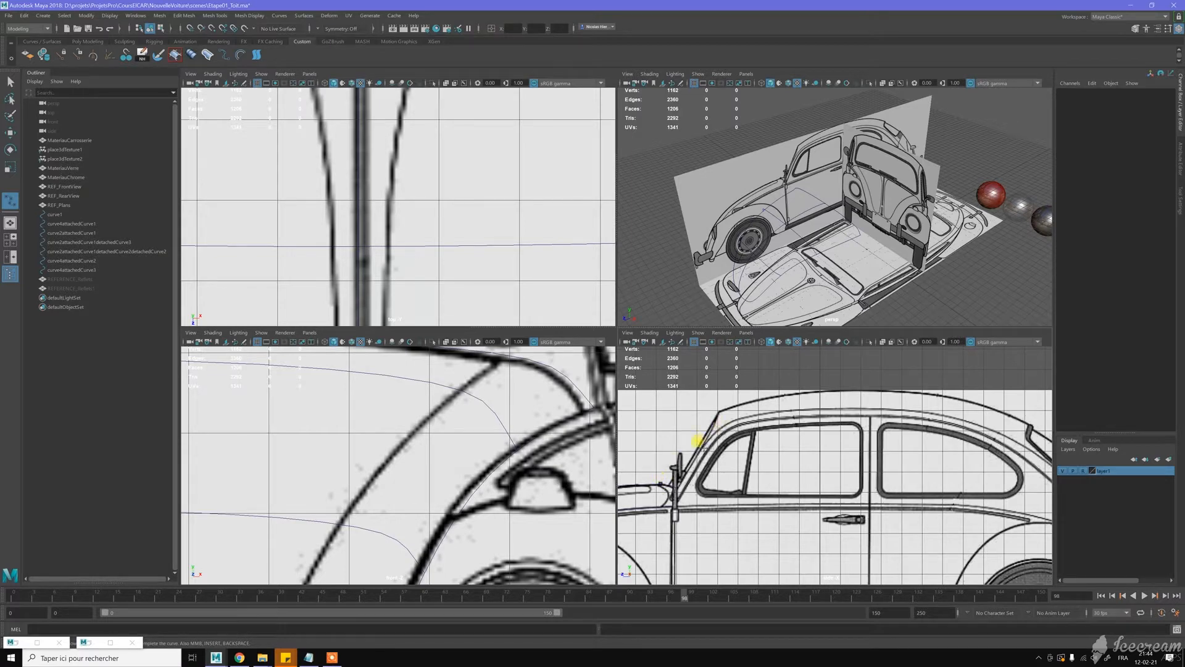
pyautogui.press('c')
pyautogui.click(690, 427)
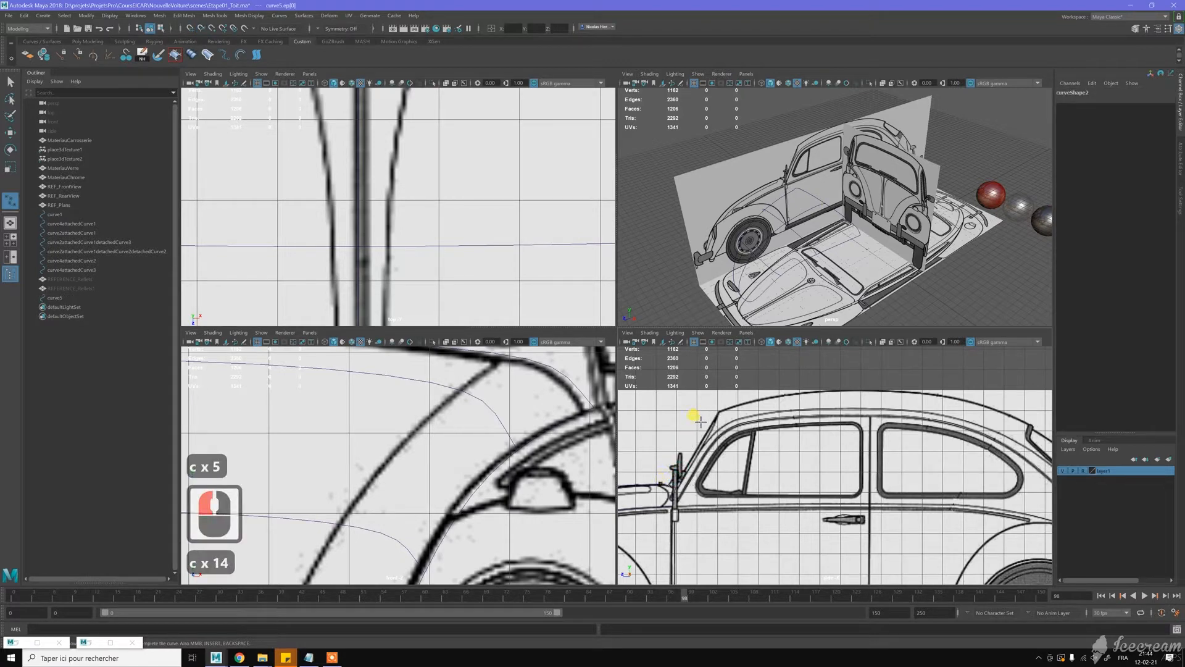
pyautogui.click(721, 404)
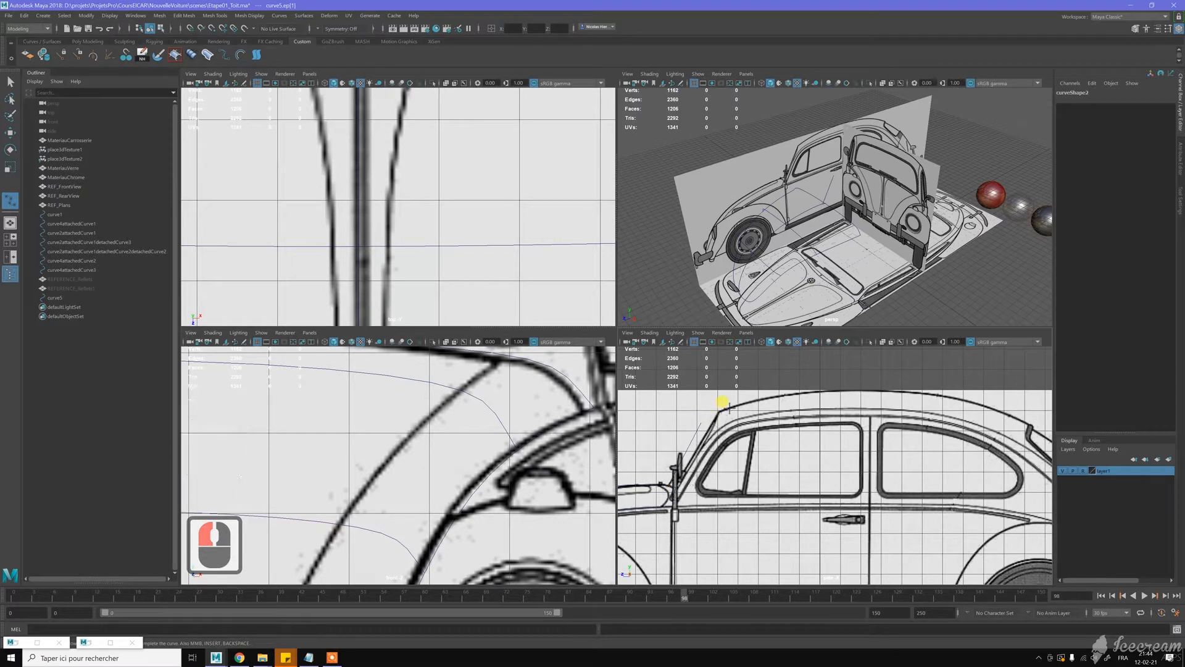
pyautogui.click(727, 405)
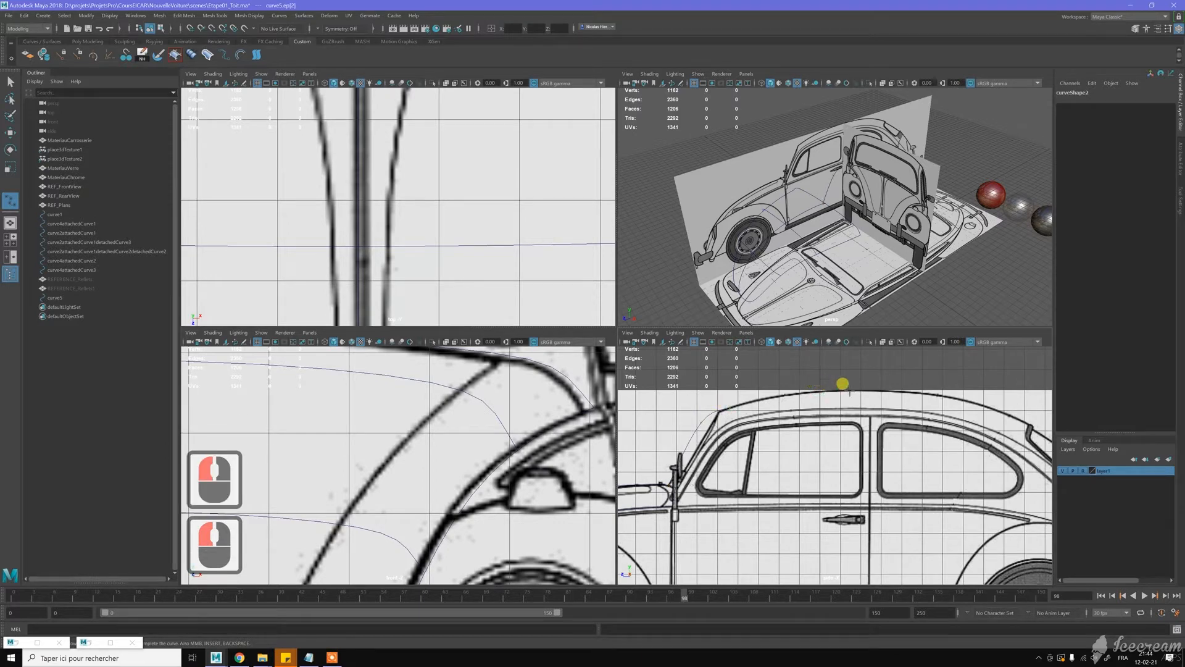
pyautogui.click(856, 392)
# Step: Continue the curve along the rear half of the roof profile and past the rear window to its lower edge
pyautogui.scroll(-2, 642, 379)
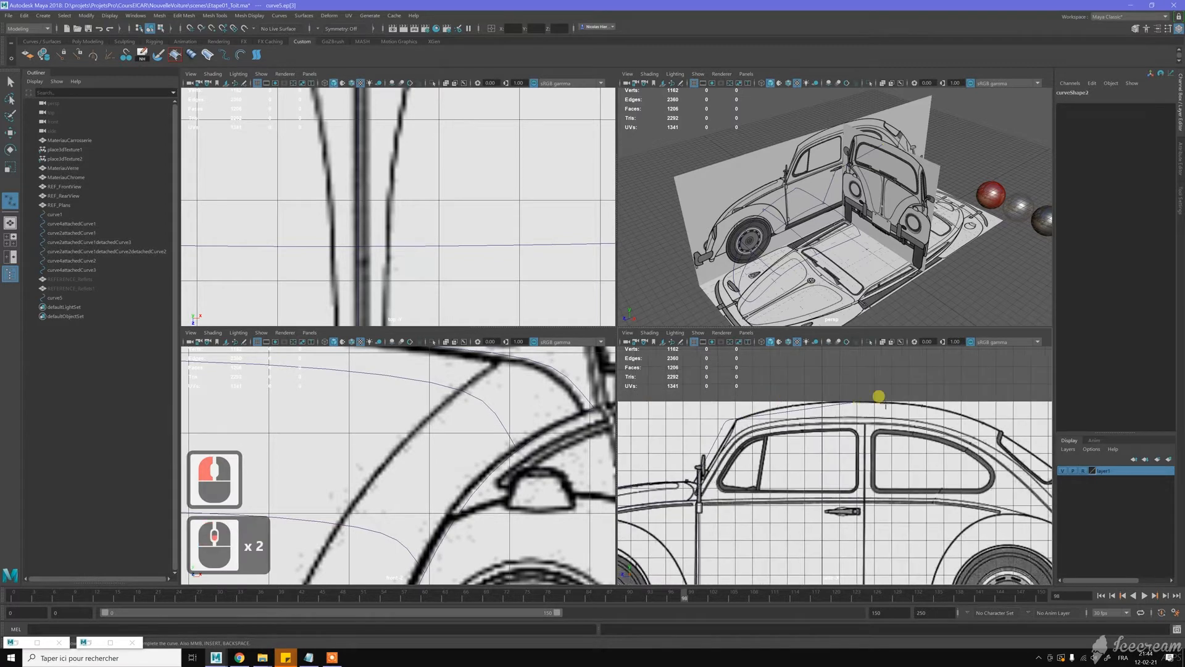
pyautogui.keyDown('alt'); pyautogui.moveTo(939, 402); pyautogui.dragTo(850, 417, button='middle'); pyautogui.keyUp('alt')
pyautogui.scroll(3, 830, 389)
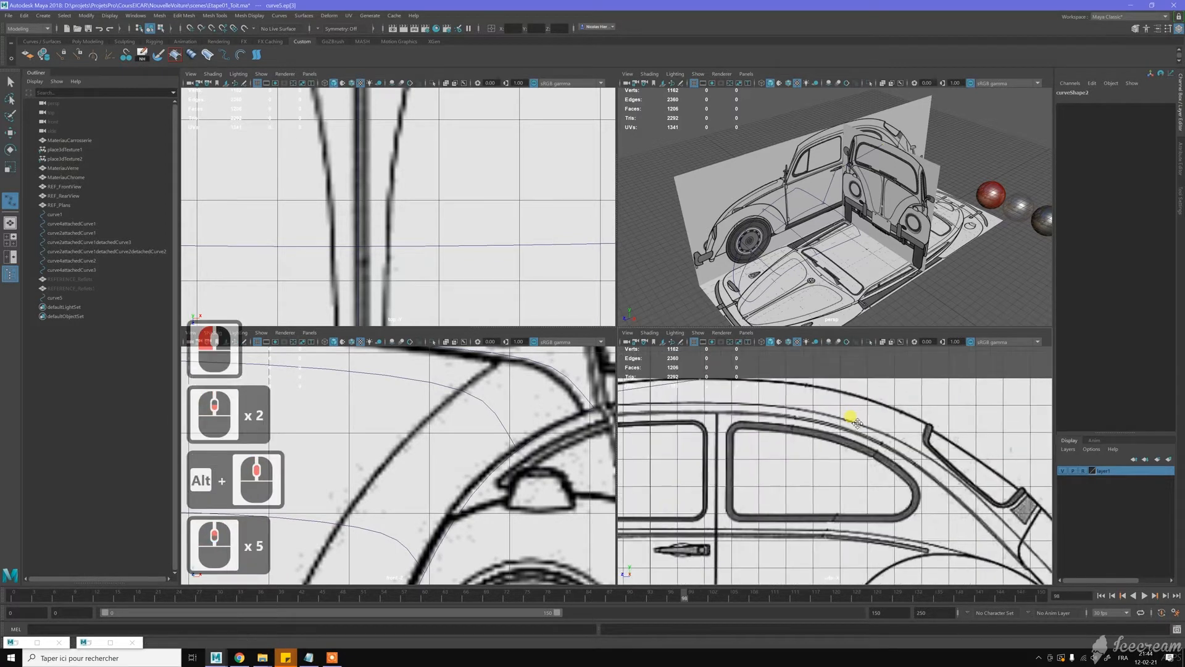
pyautogui.click(804, 383)
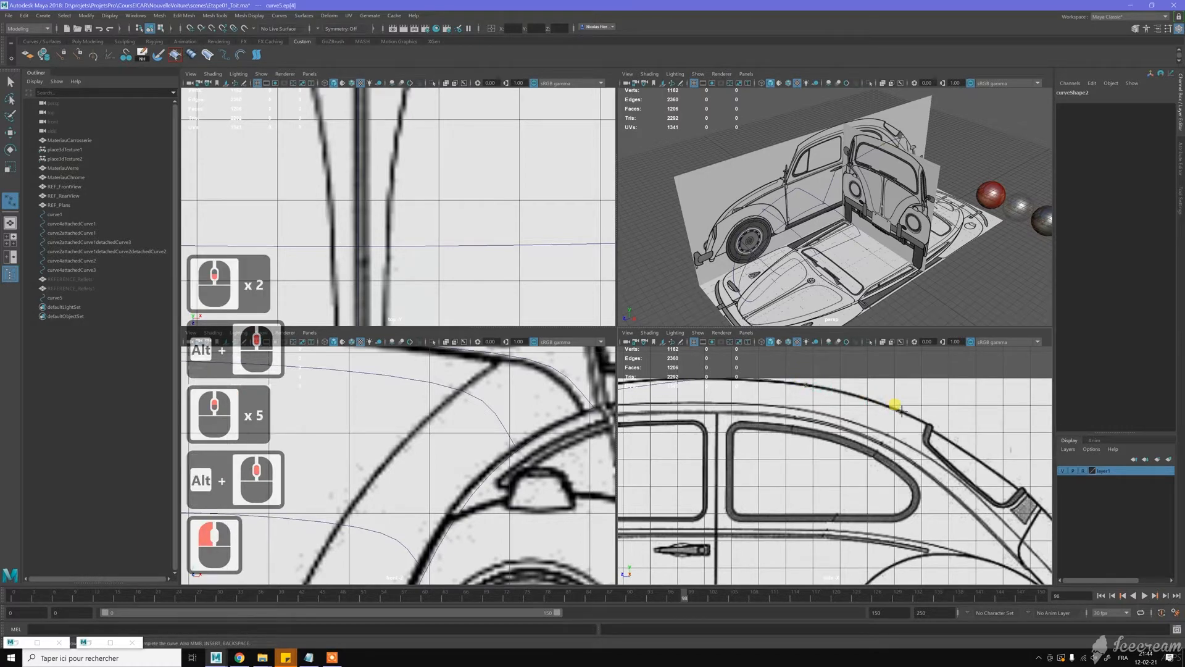
pyautogui.click(897, 407)
pyautogui.keyDown('alt'); pyautogui.moveTo(933, 471); pyautogui.dragTo(827, 415, button='middle'); pyautogui.keyUp('alt')
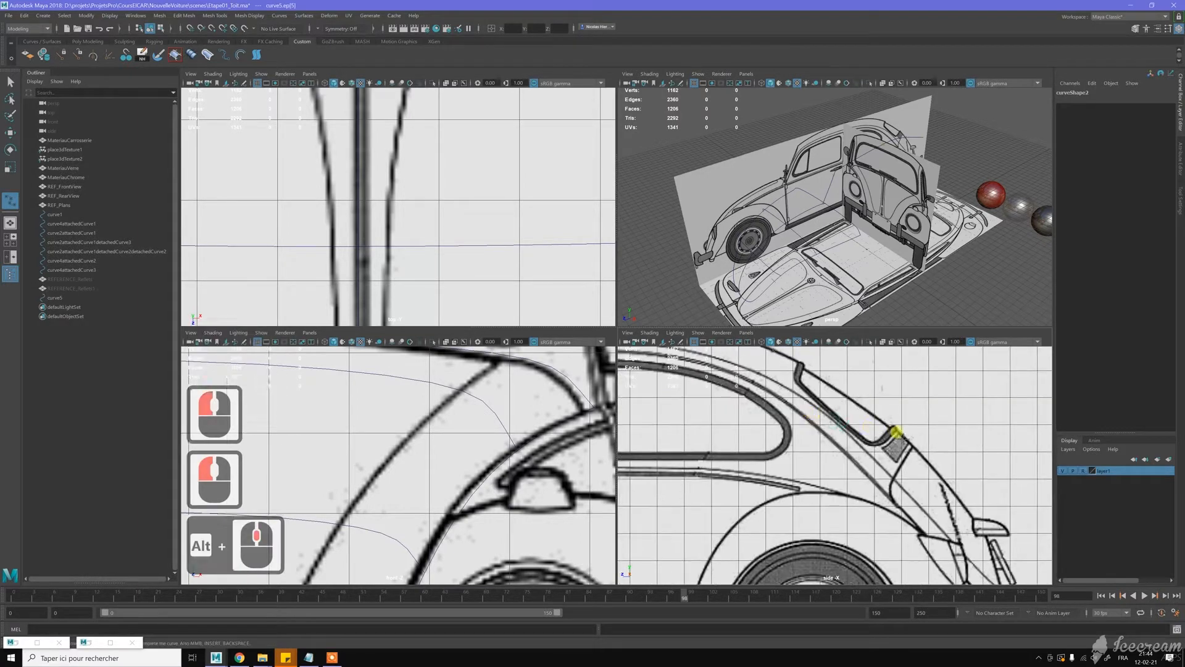
pyautogui.click(901, 434)
pyautogui.keyDown('alt'); pyautogui.moveTo(902, 434); pyautogui.dragTo(853, 426, button='middle'); pyautogui.keyUp('alt')
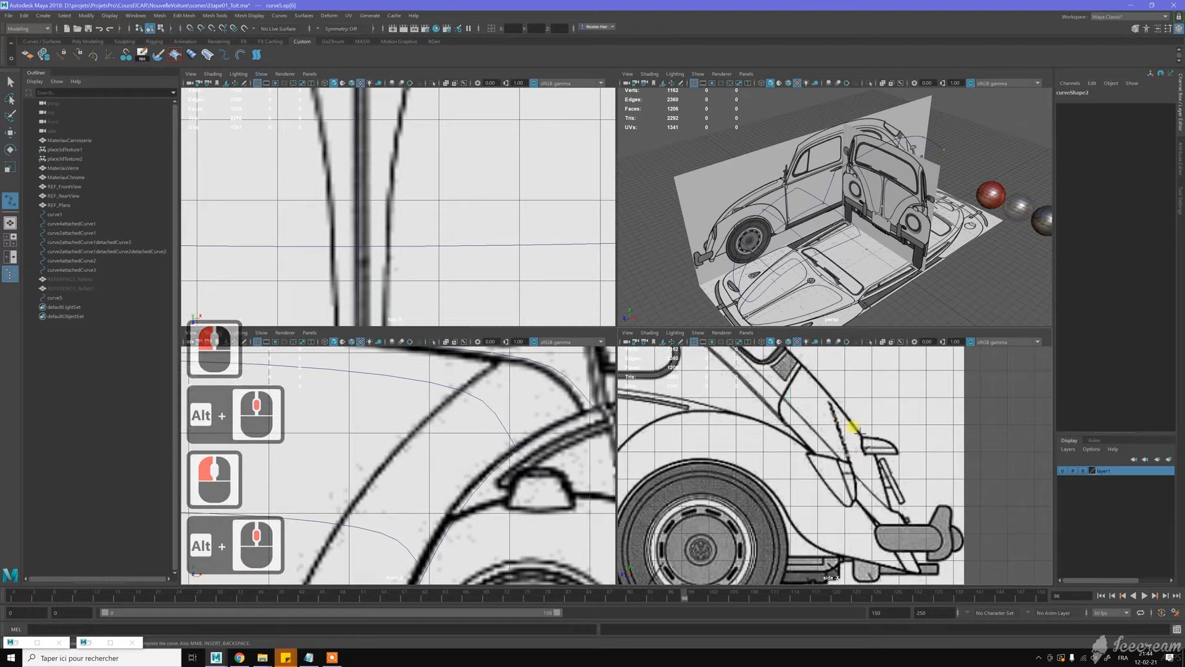
# Step: Extend the curve down the rear engine lid profile to the bumper and finish it
pyautogui.click(871, 455)
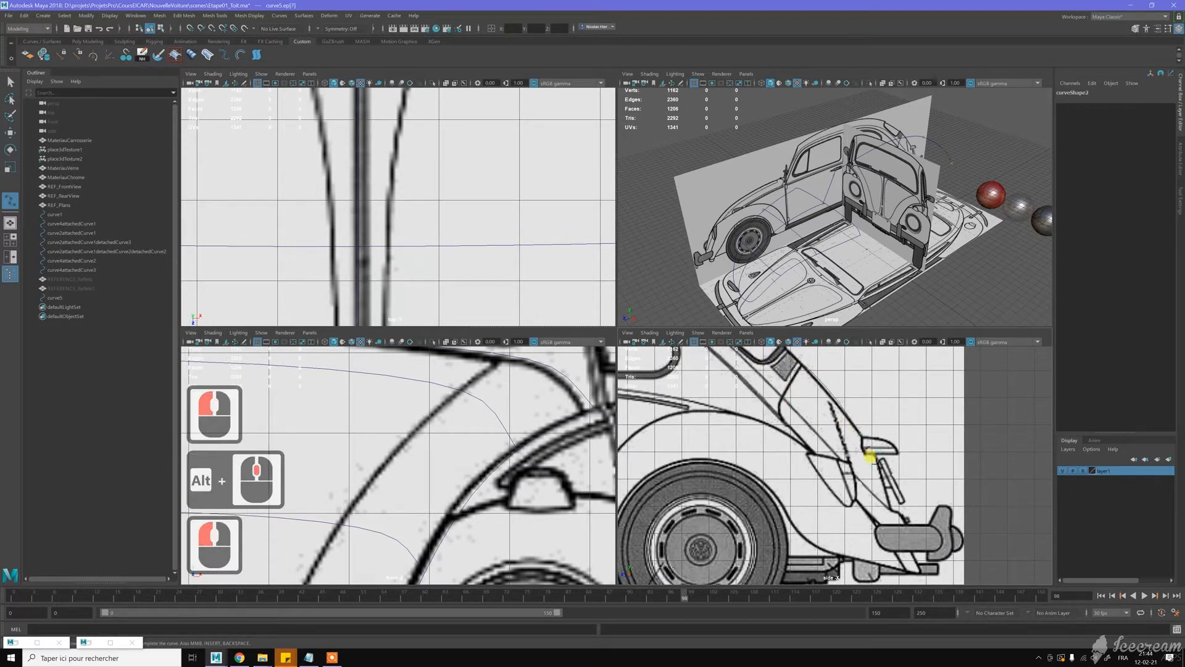
pyautogui.click(896, 494)
pyautogui.keyDown('alt'); pyautogui.moveTo(895, 494); pyautogui.dragTo(859, 441, button='middle'); pyautogui.keyUp('alt')
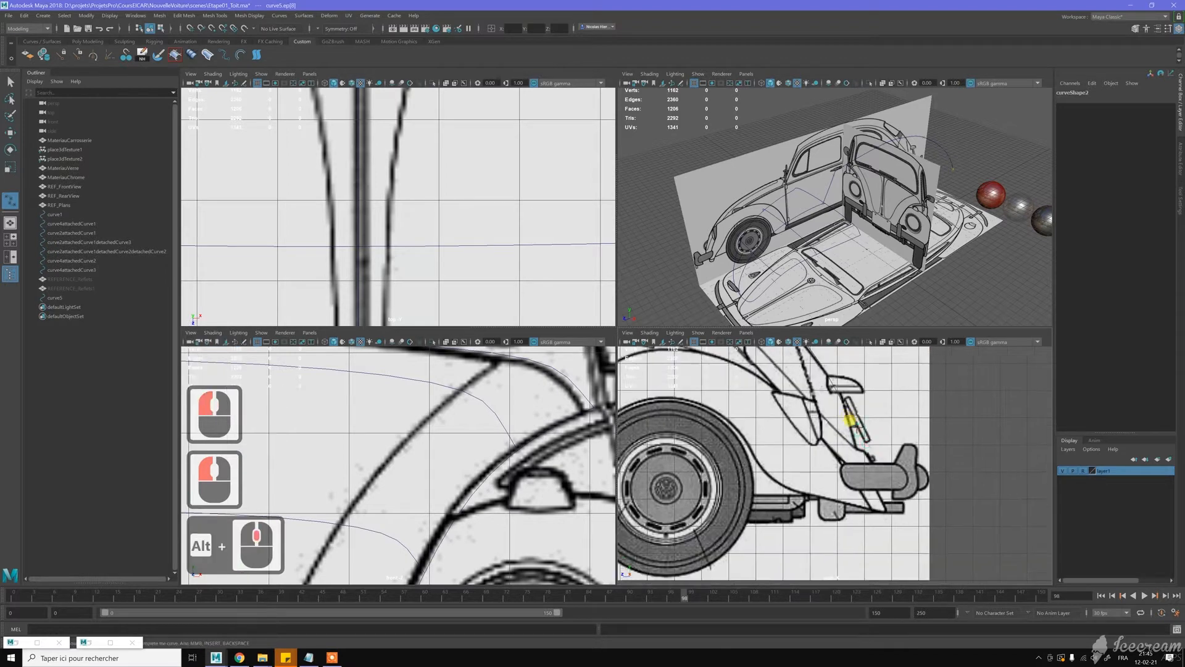
pyautogui.click(859, 471)
pyautogui.press('Return')
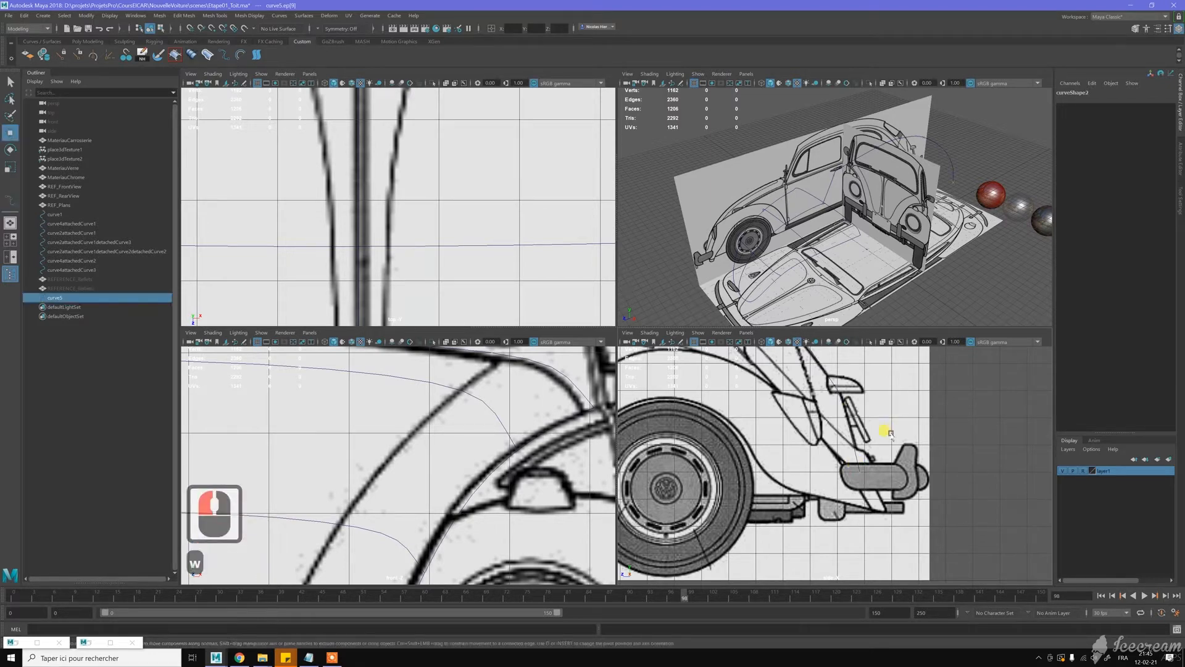
# Step: Activate the Move tool and switch the new roof curve to Edit Point mode, checking its course in the perspective view
pyautogui.press('w')
pyautogui.moveTo(917, 384); pyautogui.dragTo(918, 401, button='right')
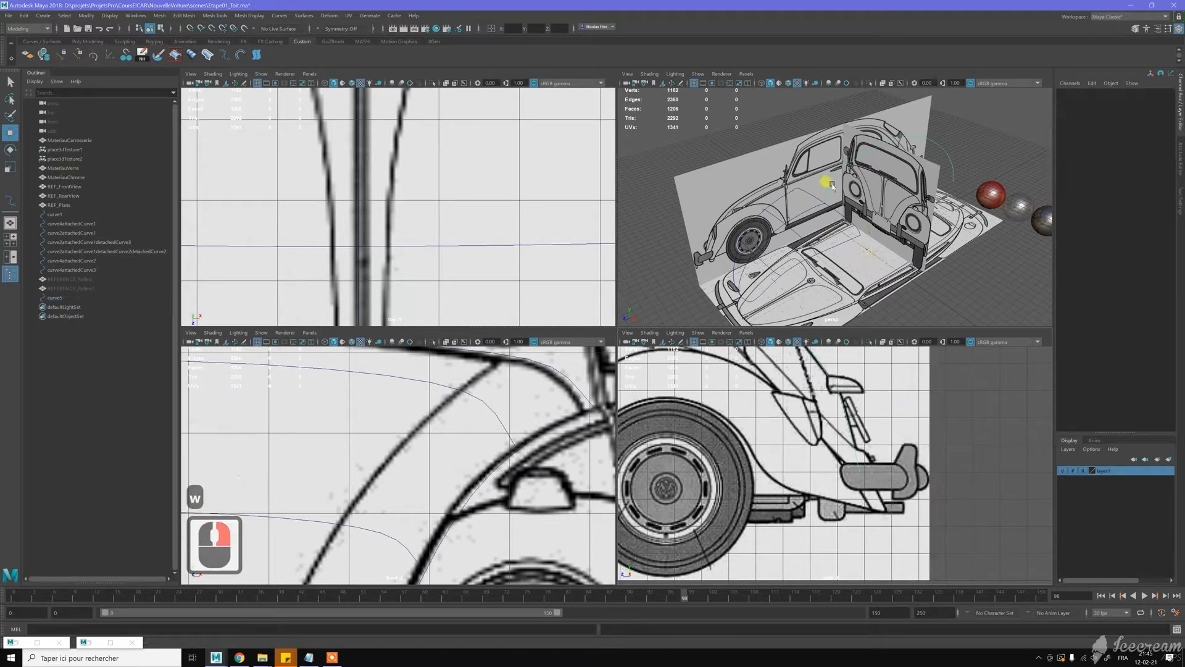
pyautogui.scroll(7, 832, 185)
pyautogui.keyDown('alt'); pyautogui.moveTo(792, 184); pyautogui.dragTo(829, 242, button='middle'); pyautogui.keyUp('alt')
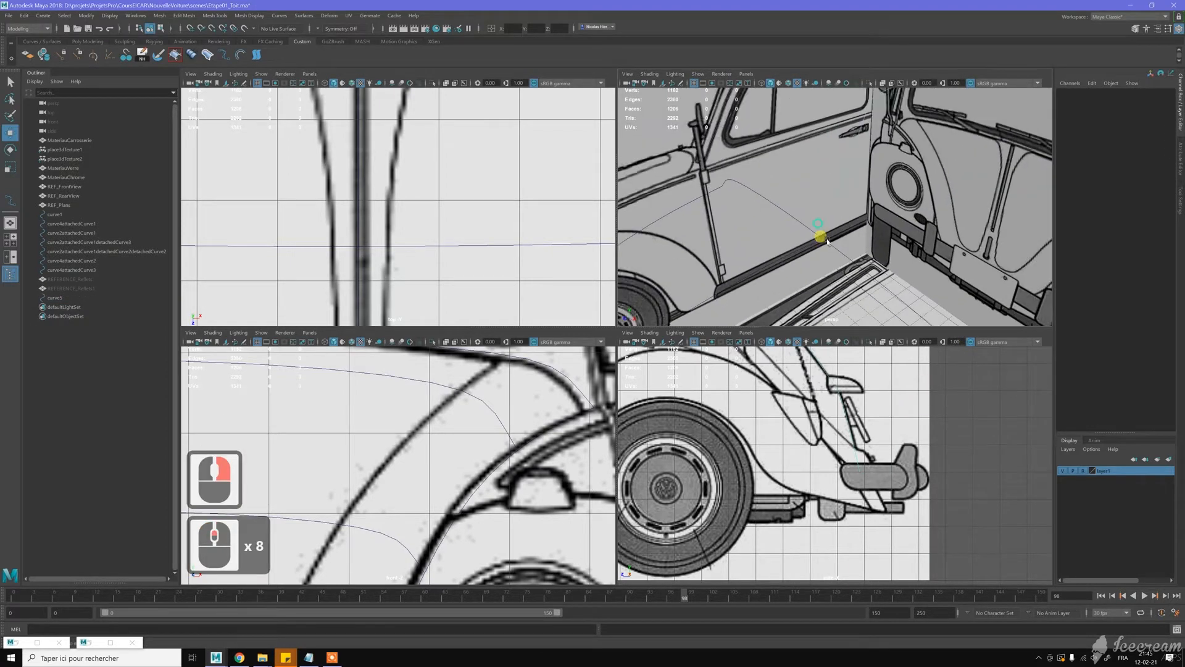
pyautogui.keyDown('alt'); pyautogui.scroll(3, 829, 244); pyautogui.keyUp('alt')
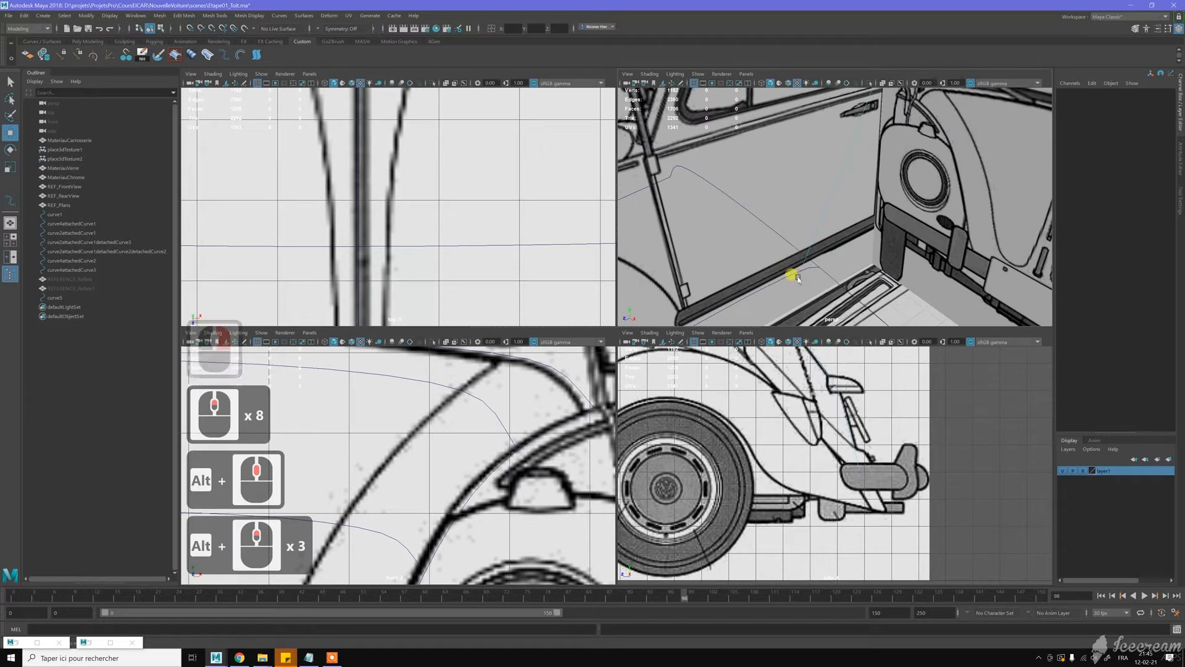
pyautogui.scroll(-3, 797, 280)
pyautogui.scroll(-5, 797, 278)
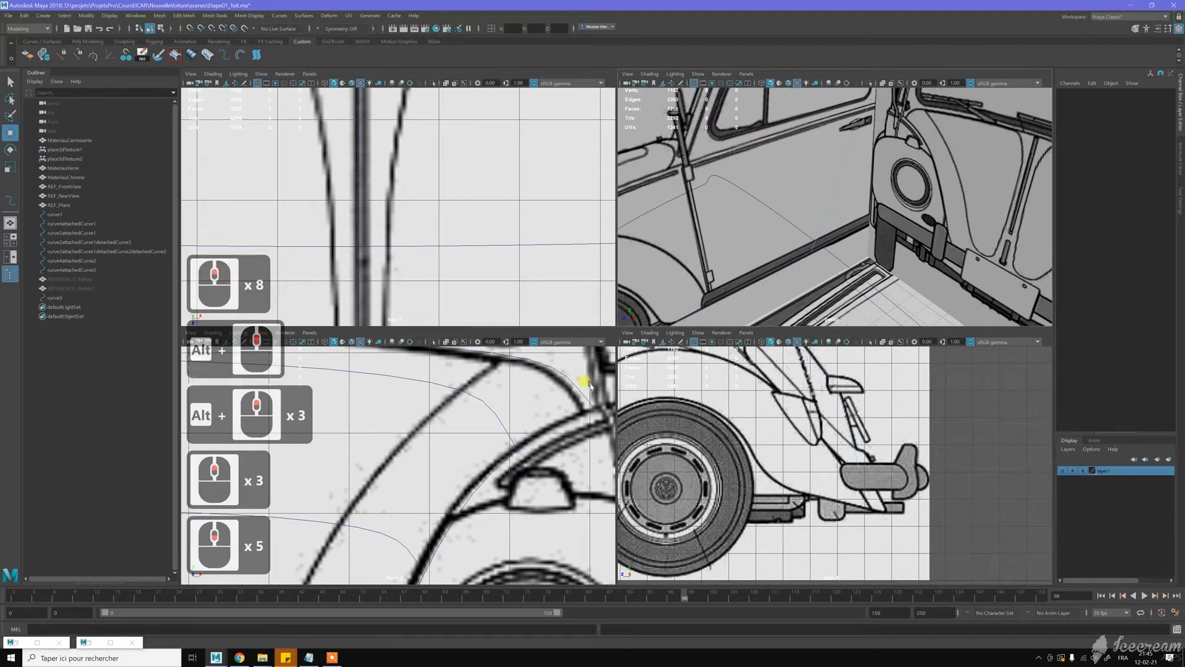
# Step: Examine the roof curve's position against the car blueprints in the front, top and perspective views
pyautogui.scroll(-13, 531, 441)
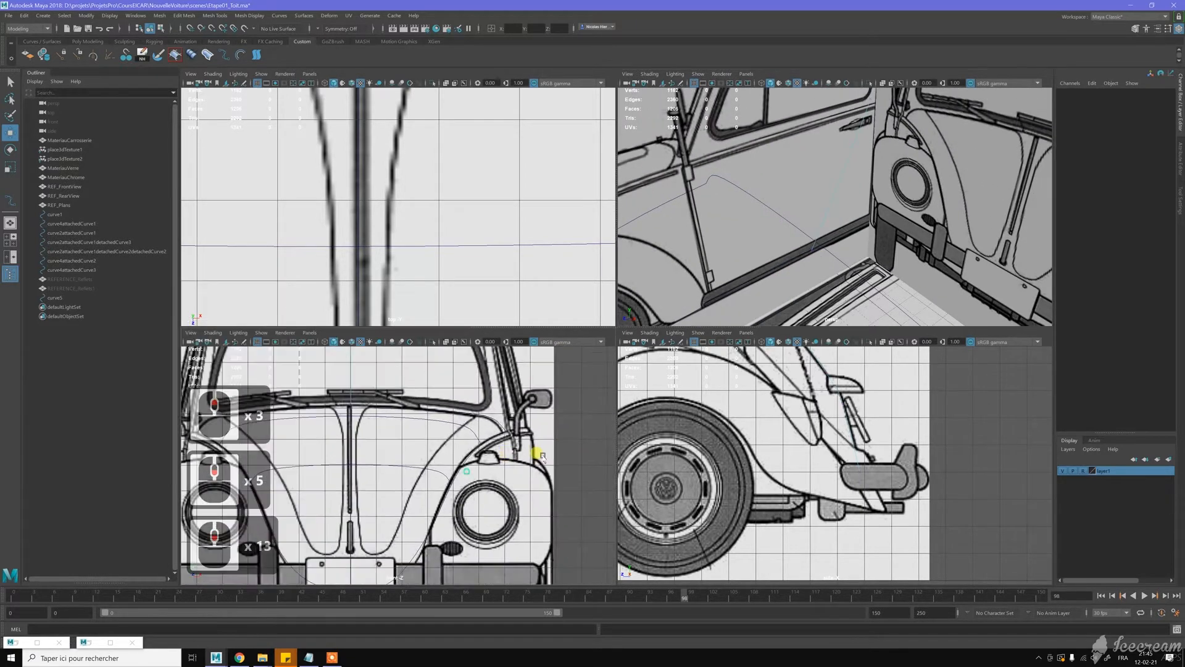
pyautogui.keyDown('alt'); pyautogui.moveTo(532, 468); pyautogui.dragTo(479, 423, button='middle'); pyautogui.keyUp('alt')
pyautogui.scroll(3, 463, 471)
pyautogui.scroll(3, 485, 428)
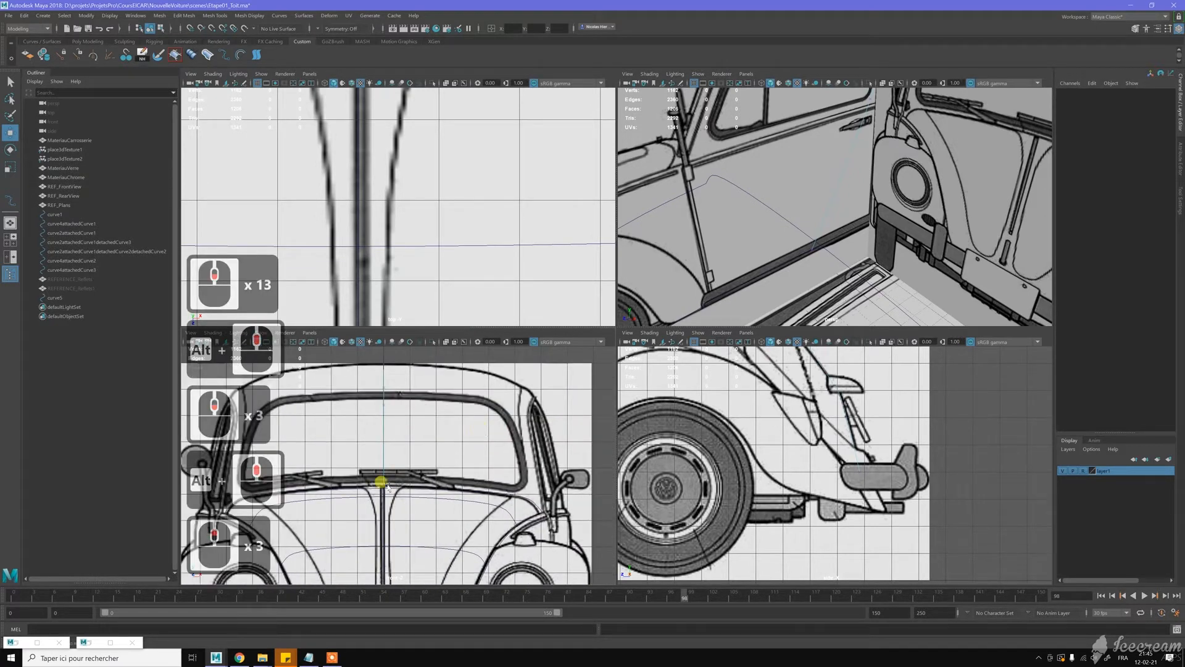
pyautogui.keyDown('alt'); pyautogui.moveTo(402, 397); pyautogui.dragTo(396, 444, button='middle'); pyautogui.keyUp('alt')
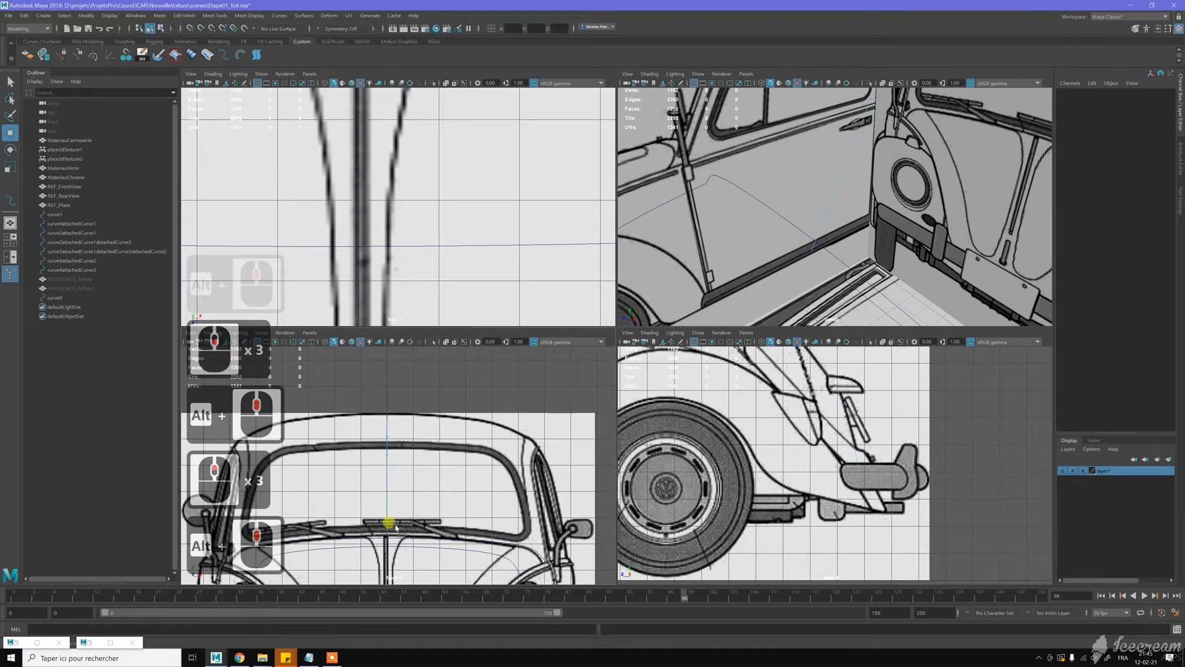
pyautogui.scroll(-3, 411, 258)
pyautogui.scroll(-20, 412, 258)
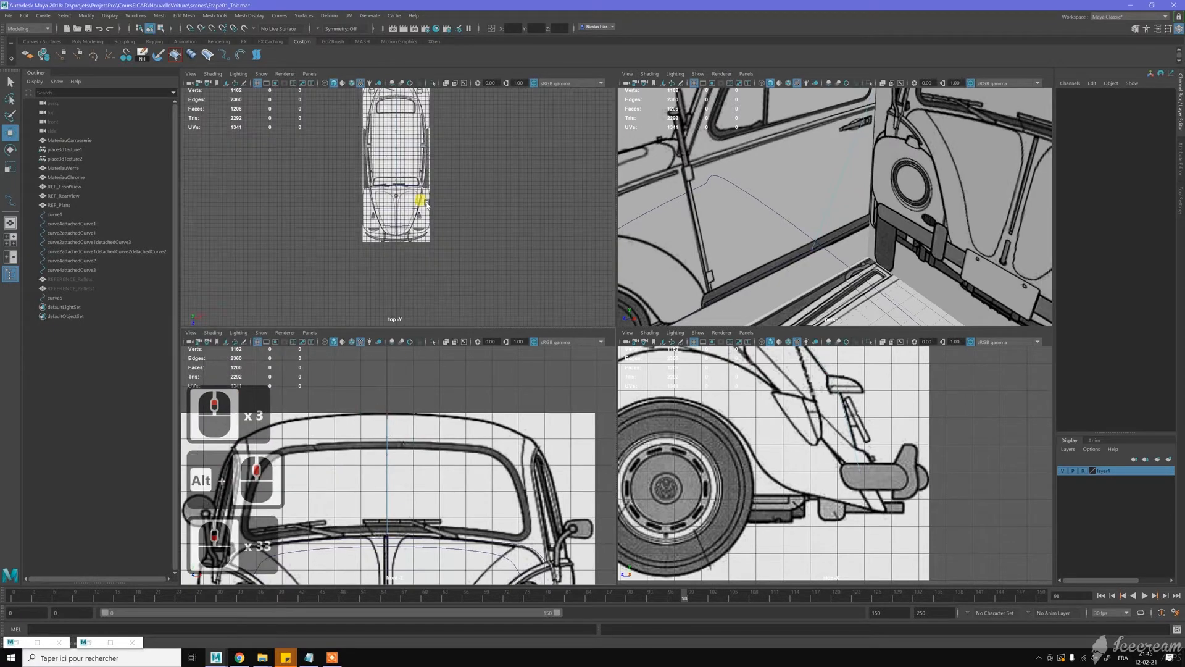
pyautogui.keyDown('alt'); pyautogui.scroll(13, 411, 179); pyautogui.keyUp('alt')
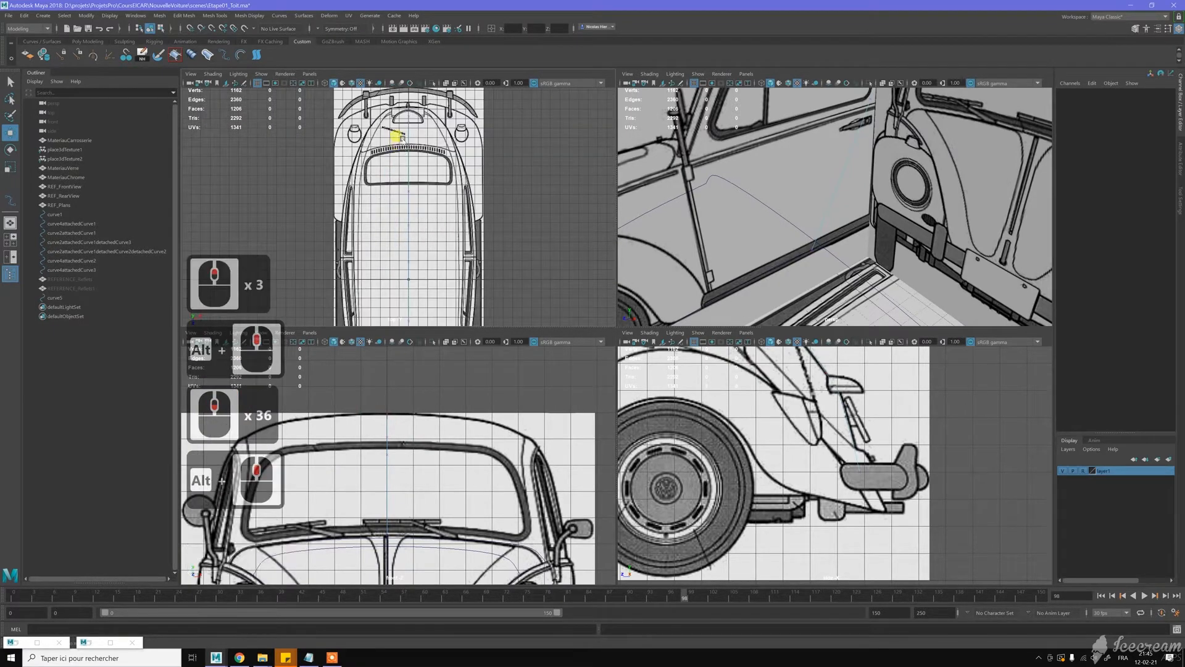
pyautogui.keyDown('alt'); pyautogui.scroll(7, 411, 139); pyautogui.keyUp('alt')
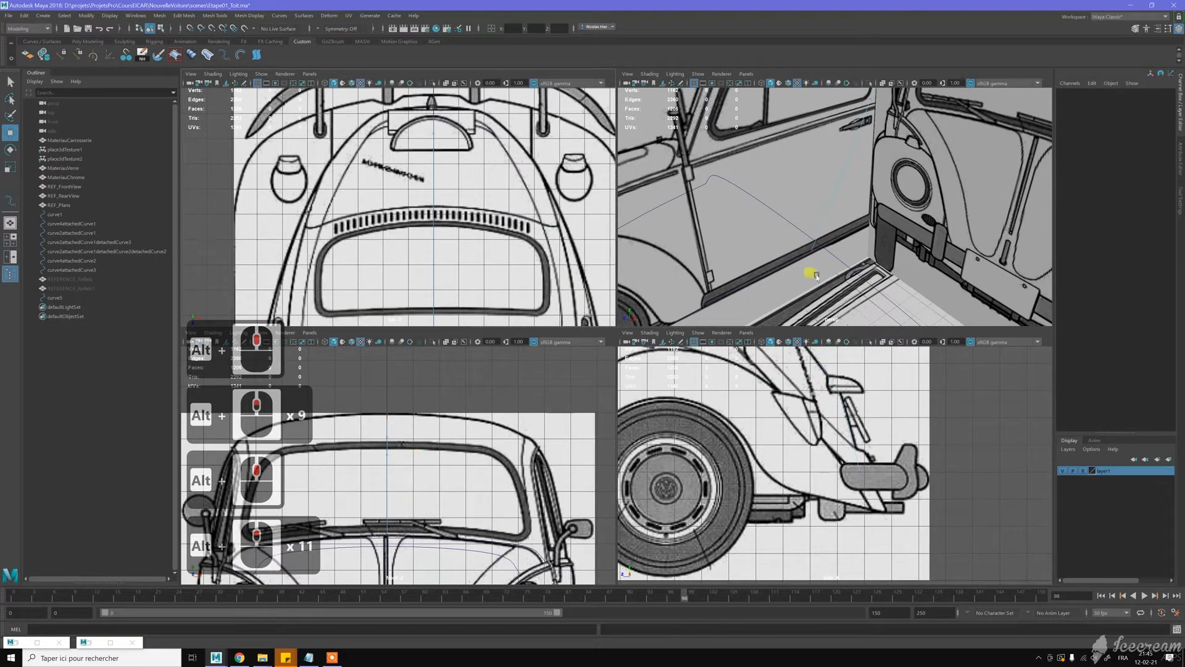
pyautogui.scroll(-9, 837, 226)
pyautogui.keyDown('alt'); pyautogui.moveTo(835, 222); pyautogui.dragTo(710, 204); pyautogui.keyUp('alt')
pyautogui.keyDown('alt'); pyautogui.moveTo(710, 204); pyautogui.dragTo(844, 245, button='middle'); pyautogui.keyUp('alt')
pyautogui.keyDown('alt'); pyautogui.click(845, 245); pyautogui.keyUp('alt')
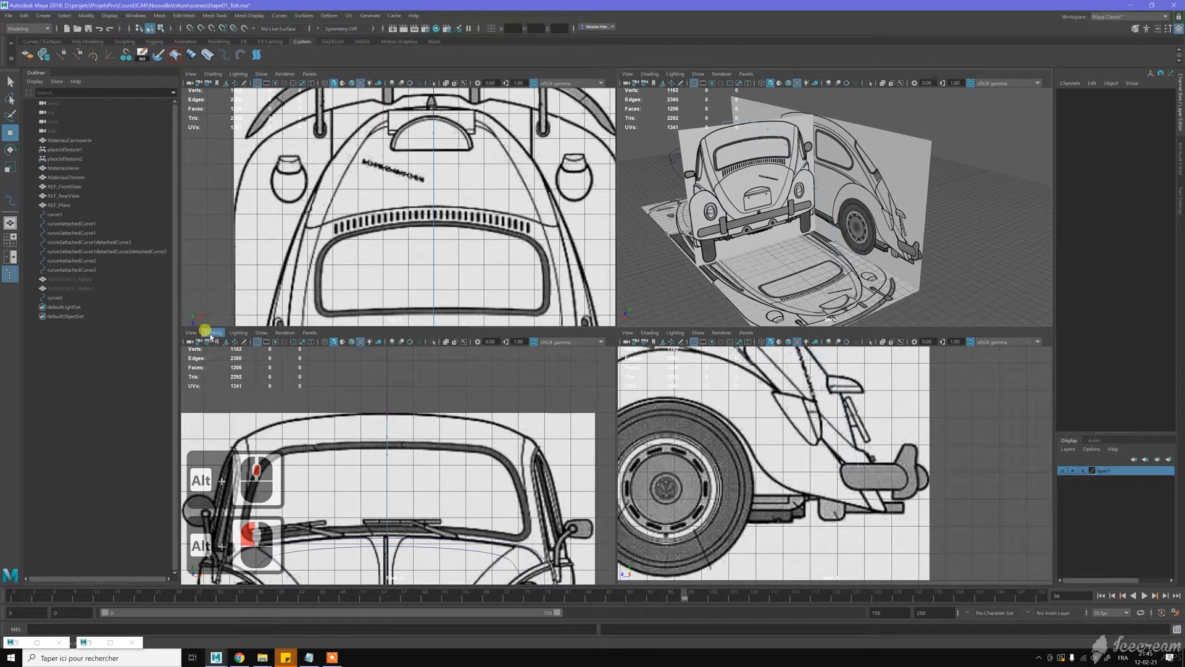
# Step: Switch the front view to the predefined Back bookmark and select the roof curve's lowest edit point at the rear bumper
pyautogui.click(191, 332)
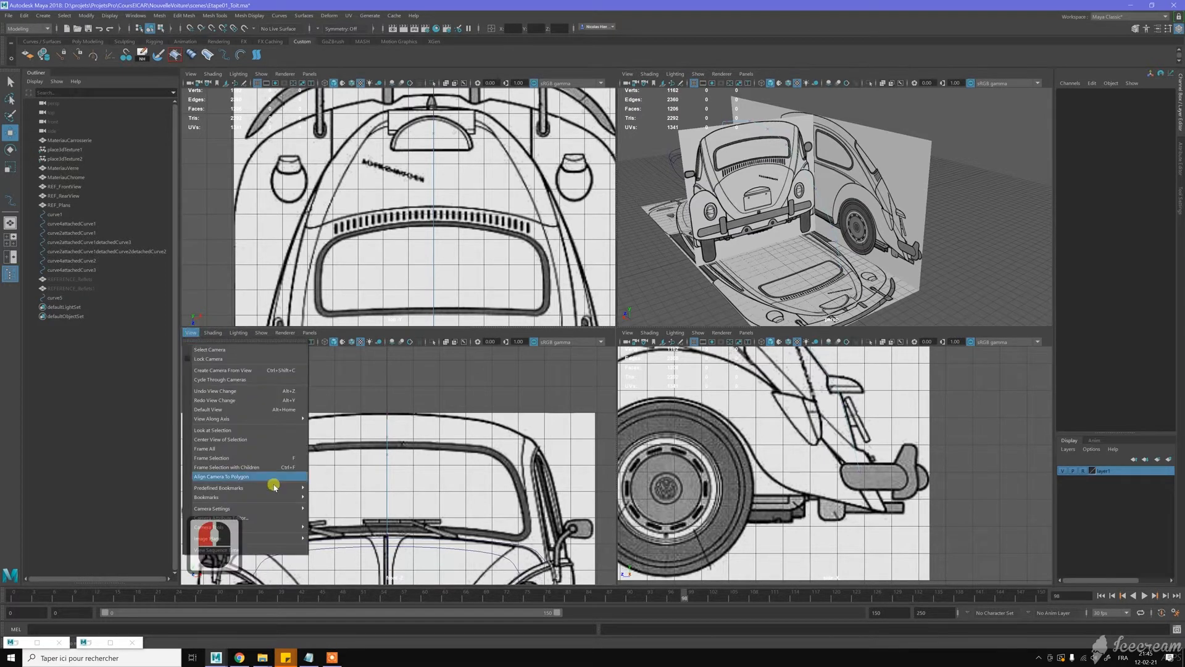
pyautogui.moveTo(280, 489)
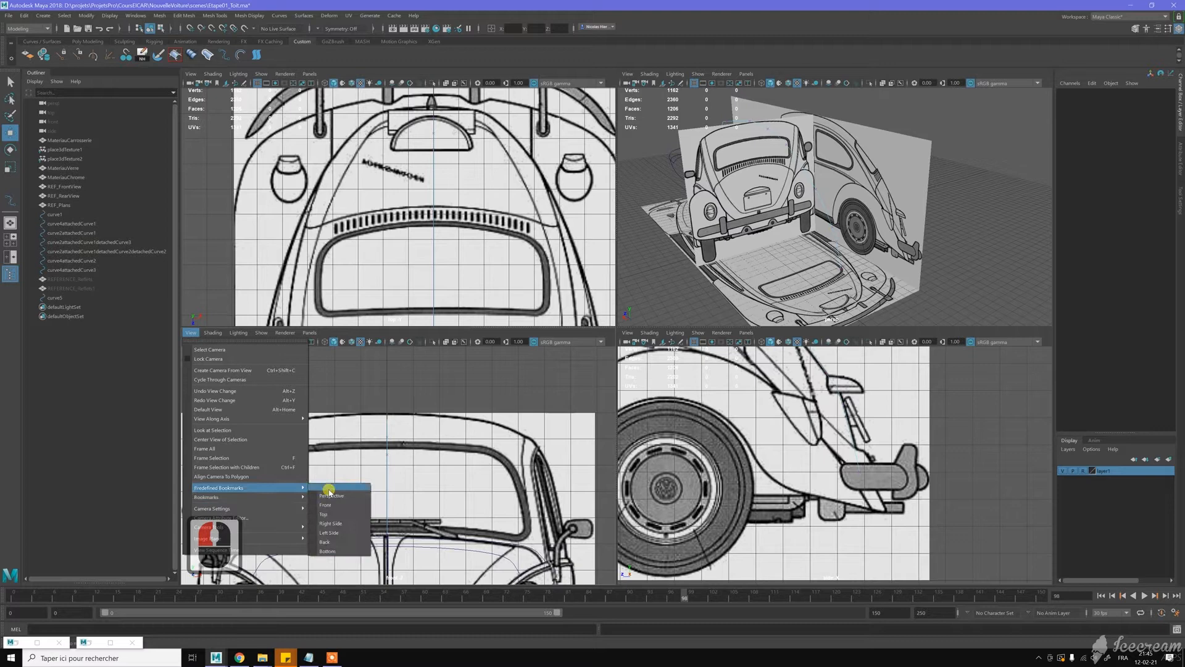
pyautogui.click(342, 541)
pyautogui.scroll(-20, 434, 442)
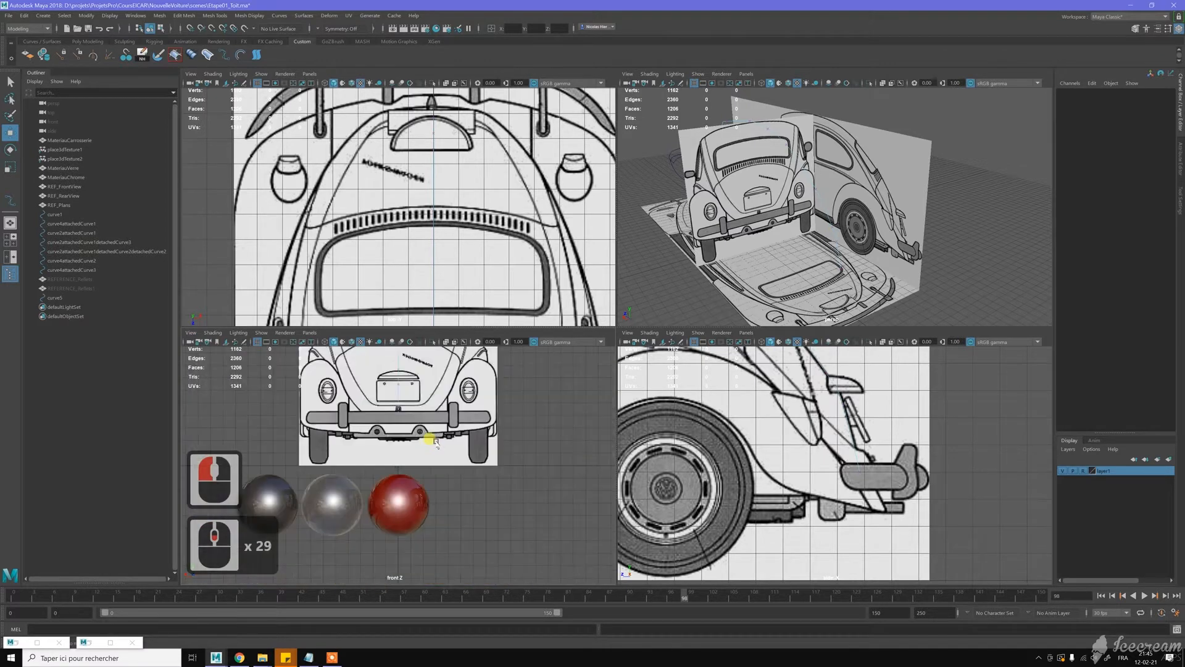
pyautogui.scroll(9, 370, 452)
pyautogui.keyDown('alt'); pyautogui.moveTo(364, 449); pyautogui.dragTo(412, 476, button='middle'); pyautogui.keyUp('alt')
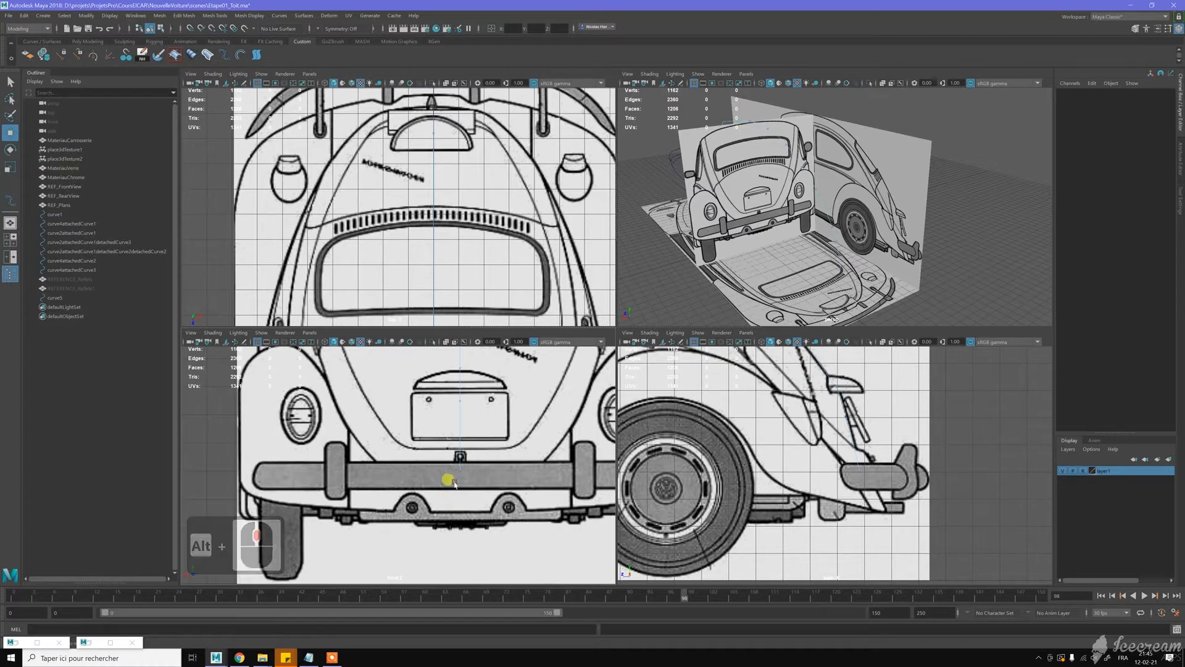
pyautogui.click(460, 452)
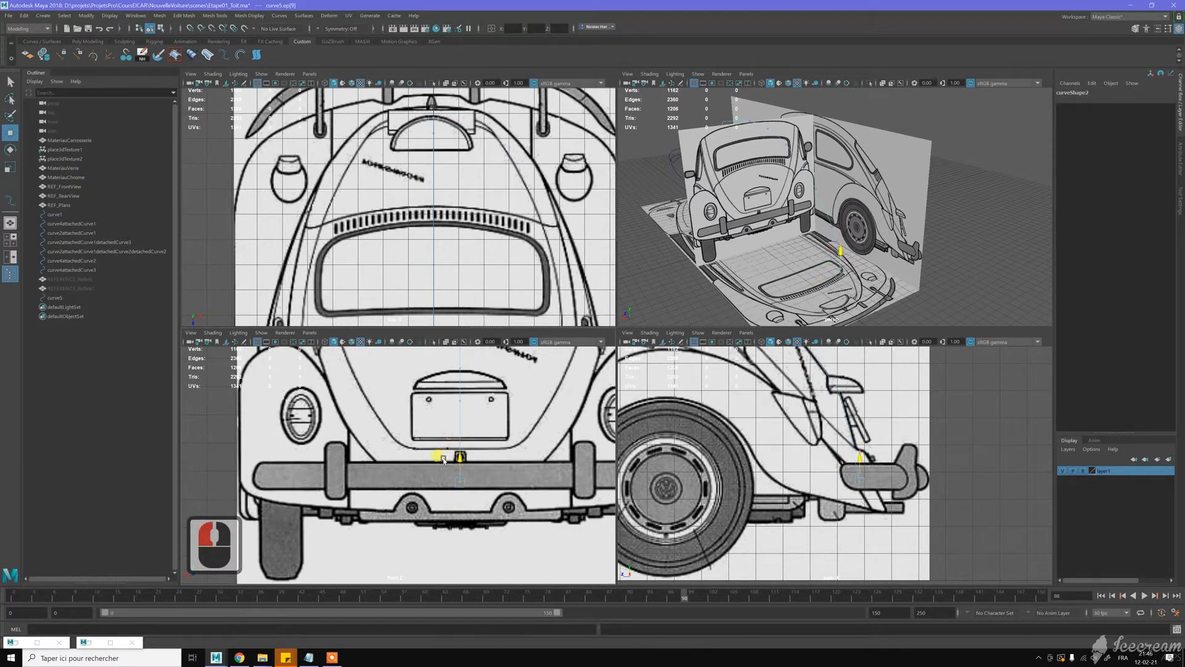
# Step: Check the roof curve's course on its own by temporarily hiding the blueprint layer layer1
pyautogui.press('w')
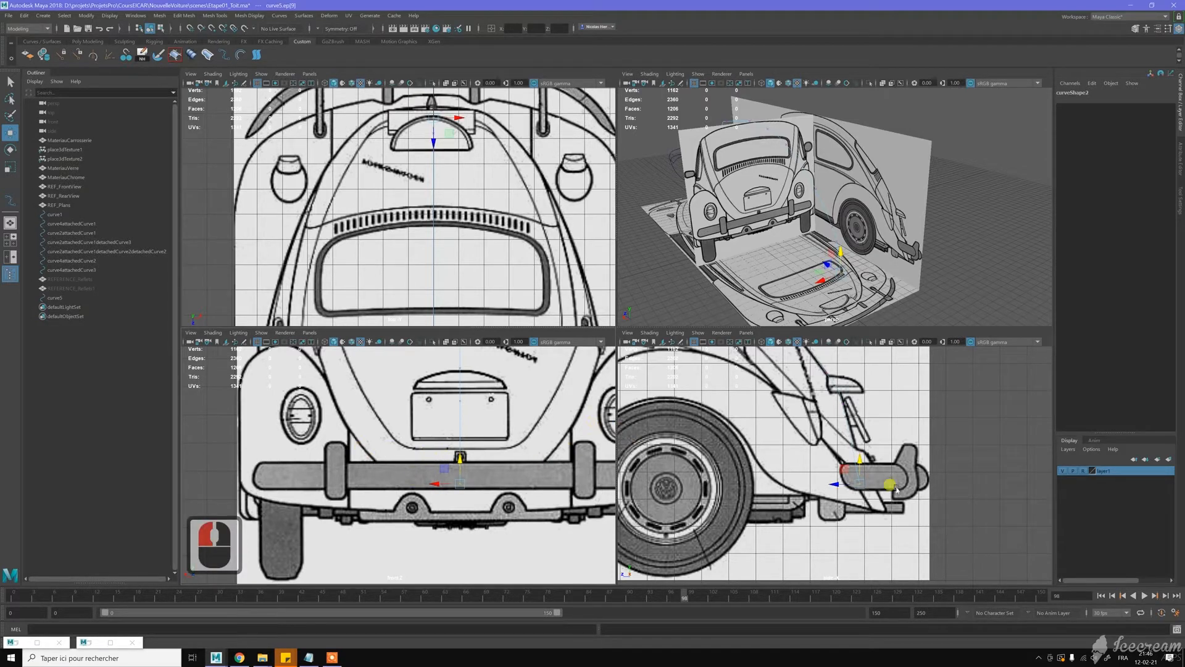
pyautogui.click(1062, 470)
pyautogui.keyDown('alt'); pyautogui.moveTo(689, 371); pyautogui.dragTo(730, 438, button='middle'); pyautogui.keyUp('alt')
pyautogui.scroll(-3, 795, 476)
pyautogui.scroll(-2, 790, 494)
pyautogui.keyDown('alt'); pyautogui.moveTo(945, 527); pyautogui.dragTo(805, 484, button='middle'); pyautogui.keyUp('alt')
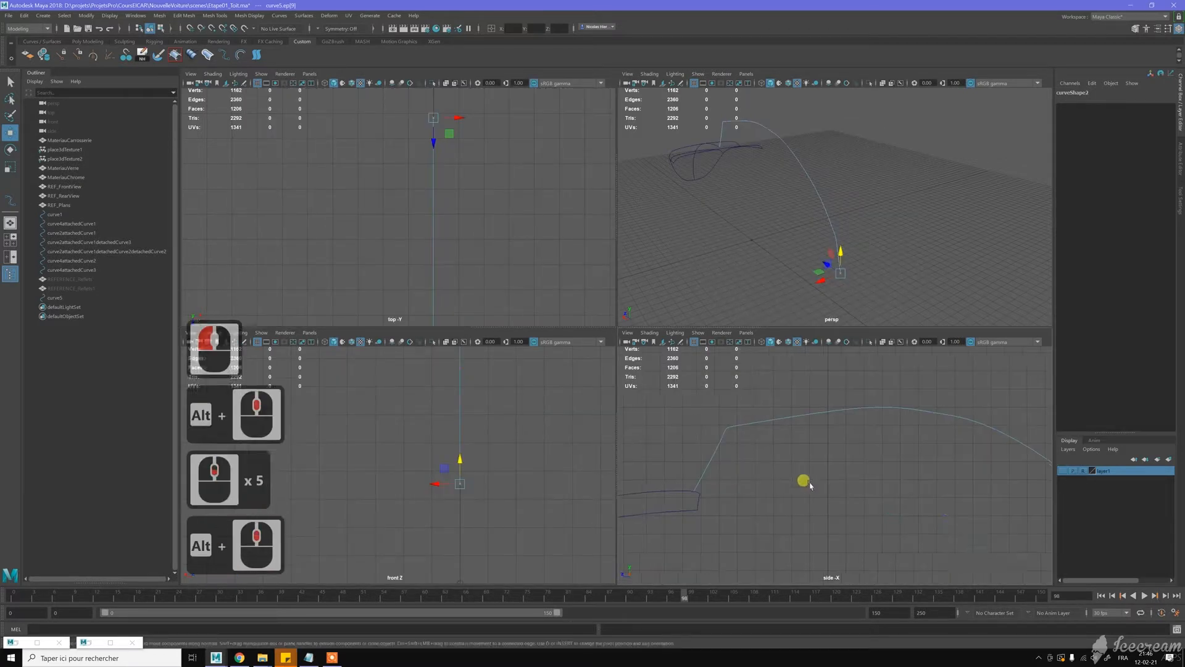
pyautogui.click(1062, 470)
# Step: Move the curve's windshield edit point in the side view towards the blueprint's windshield outline
pyautogui.scroll(6, 754, 425)
pyautogui.keyDown('alt'); pyautogui.moveTo(762, 452); pyautogui.dragTo(856, 485, button='middle'); pyautogui.keyUp('alt')
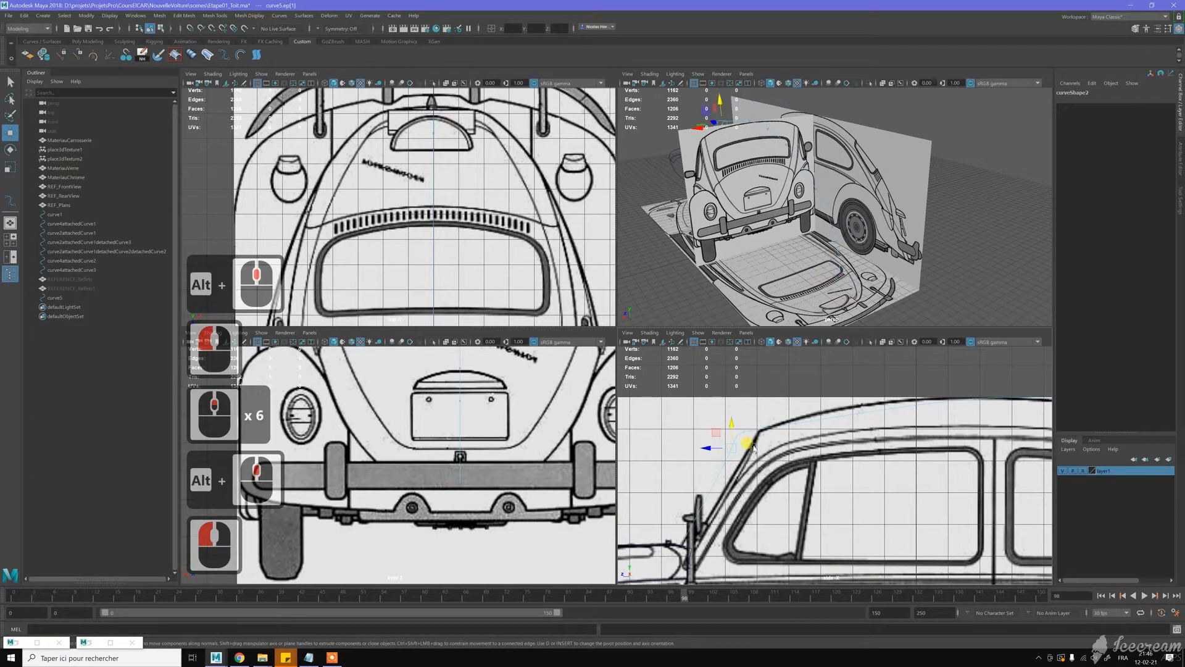
pyautogui.click(700, 454)
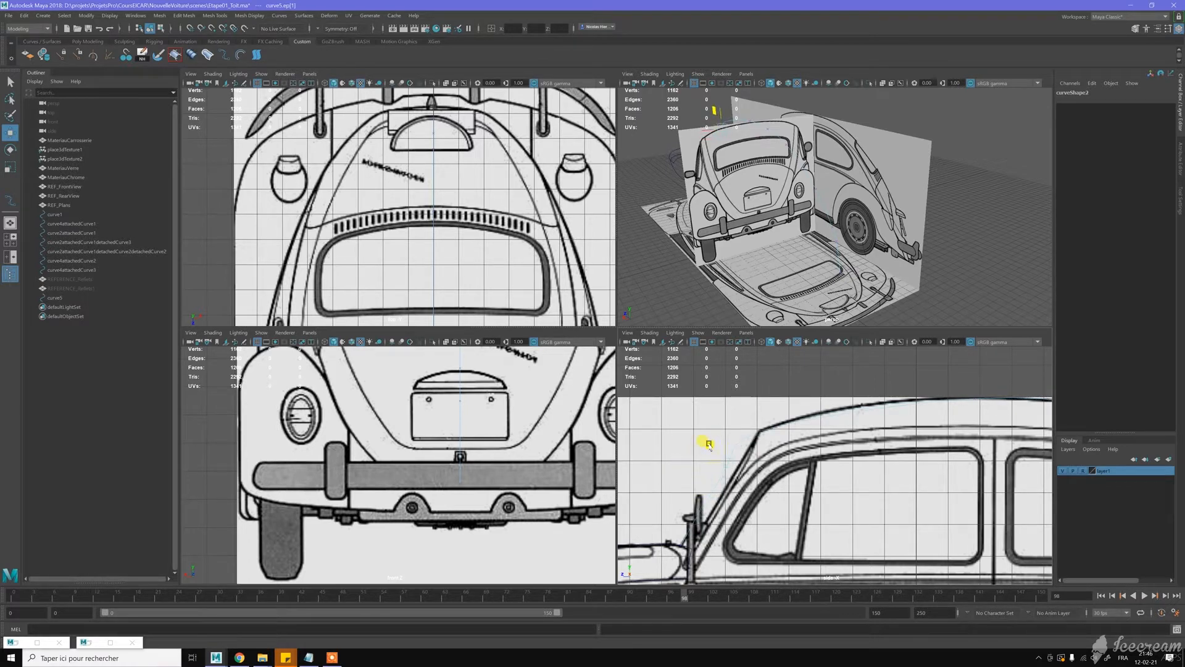
pyautogui.moveTo(712, 446); pyautogui.dragTo(712, 446)
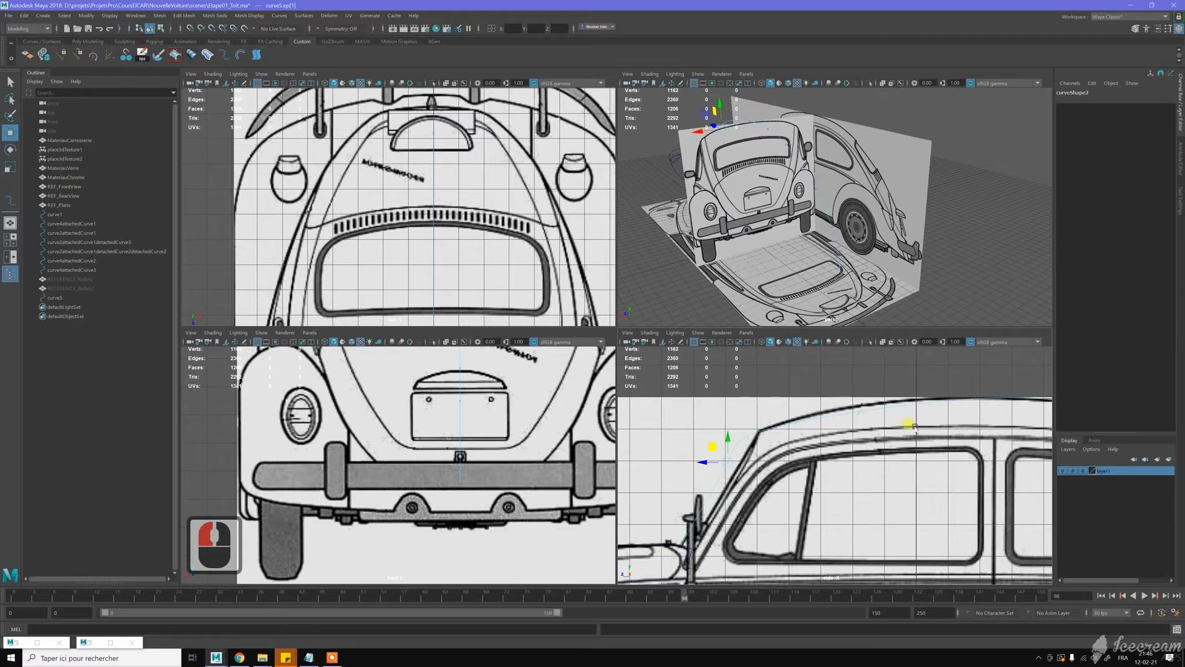
# Step: Adjust the curve's edit points beside the licence plate and at the rear bumper to the side blueprint's engine lid profile
pyautogui.keyDown('alt'); pyautogui.moveTo(913, 424); pyautogui.dragTo(802, 436, button='middle'); pyautogui.keyUp('alt')
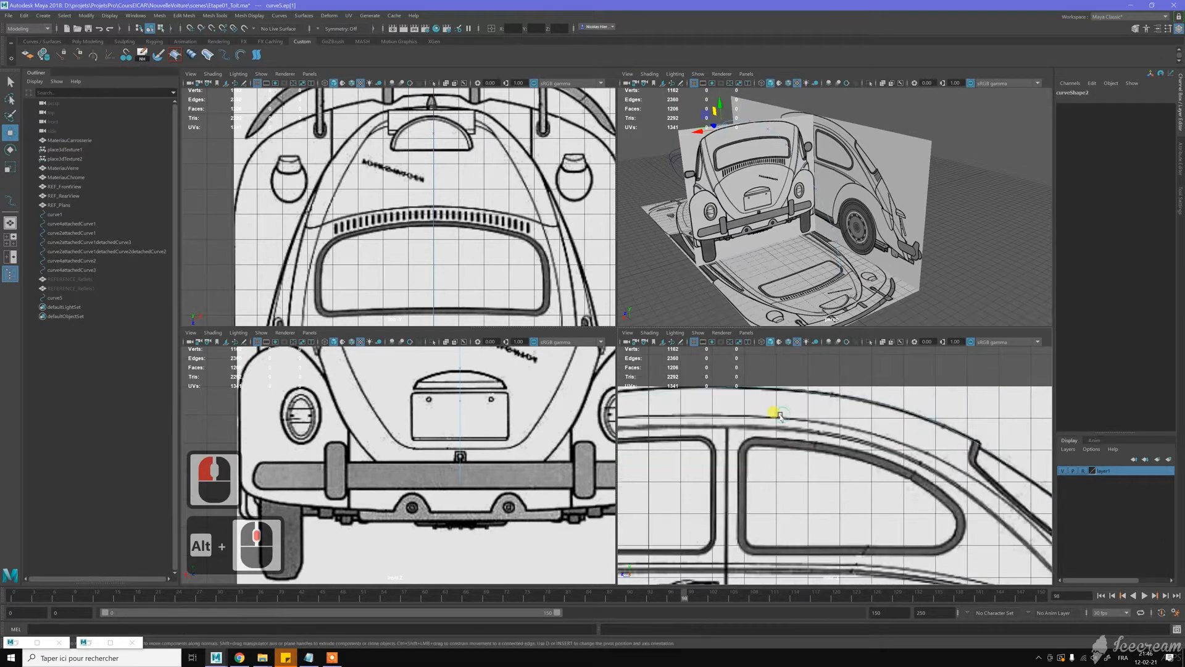
pyautogui.keyDown('alt'); pyautogui.moveTo(805, 424); pyautogui.dragTo(748, 397, button='middle'); pyautogui.keyUp('alt')
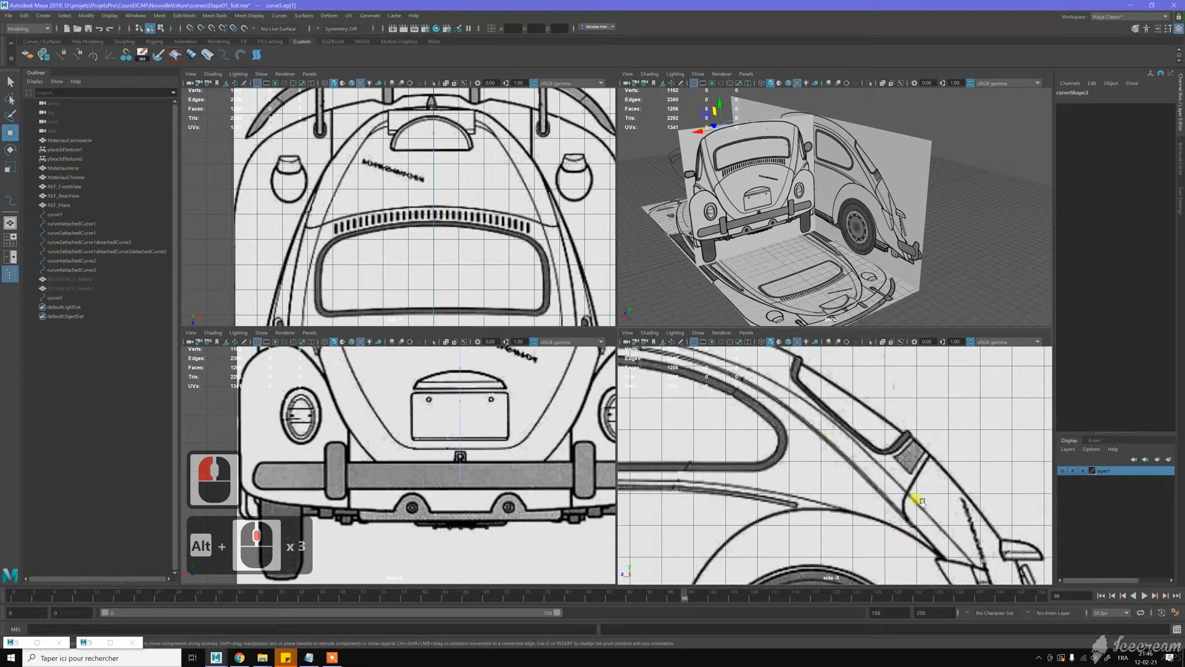
pyautogui.keyDown('alt'); pyautogui.moveTo(926, 505); pyautogui.dragTo(852, 426, button='middle'); pyautogui.keyUp('alt')
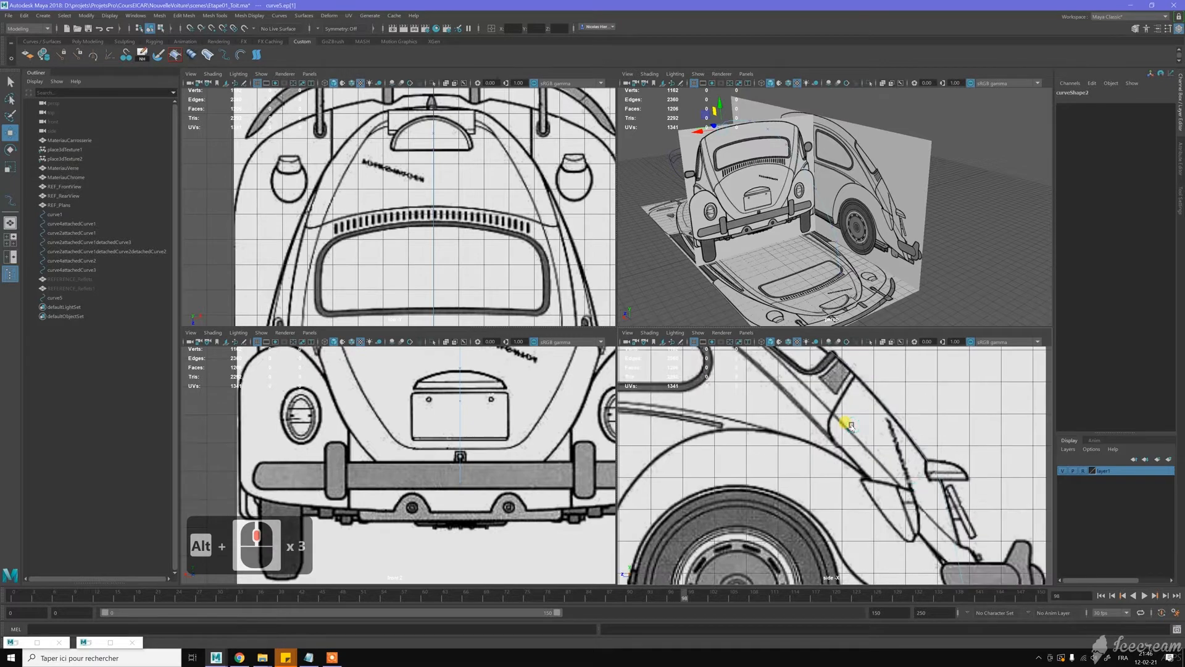
pyautogui.keyDown('alt'); pyautogui.moveTo(951, 499); pyautogui.dragTo(859, 446, button='middle'); pyautogui.keyUp('alt')
pyautogui.keyDown('alt'); pyautogui.scroll(2, 858, 445); pyautogui.keyUp('alt')
pyautogui.moveTo(845, 426); pyautogui.dragTo(874, 446)
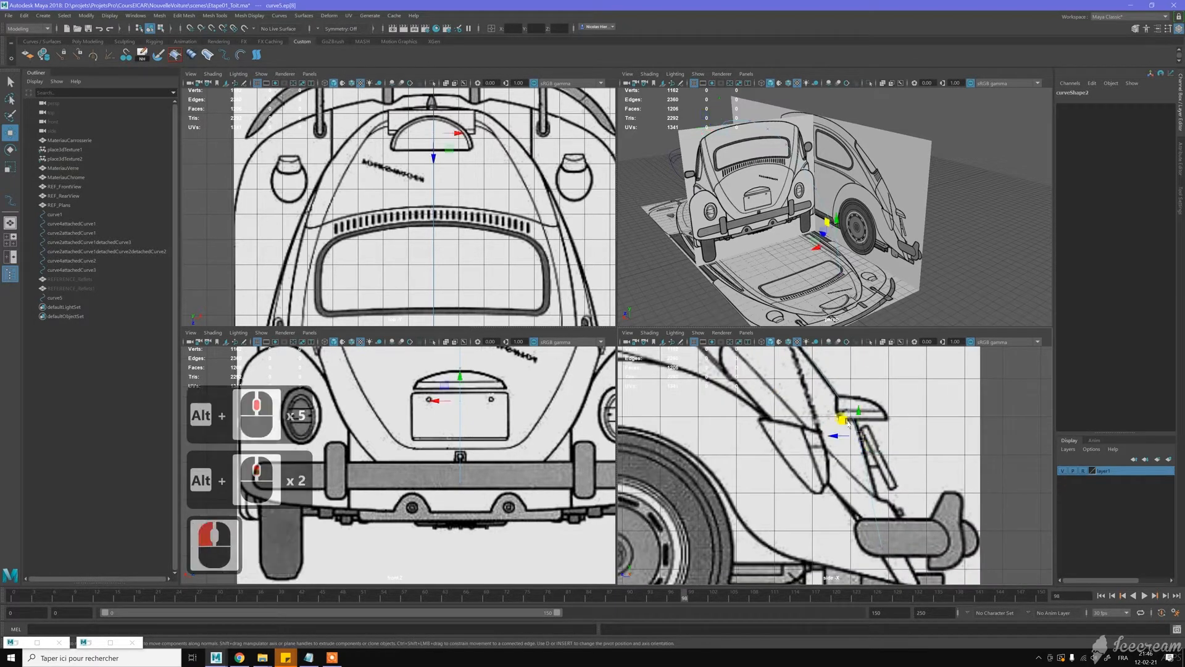
pyautogui.click(843, 426)
pyautogui.click(844, 428)
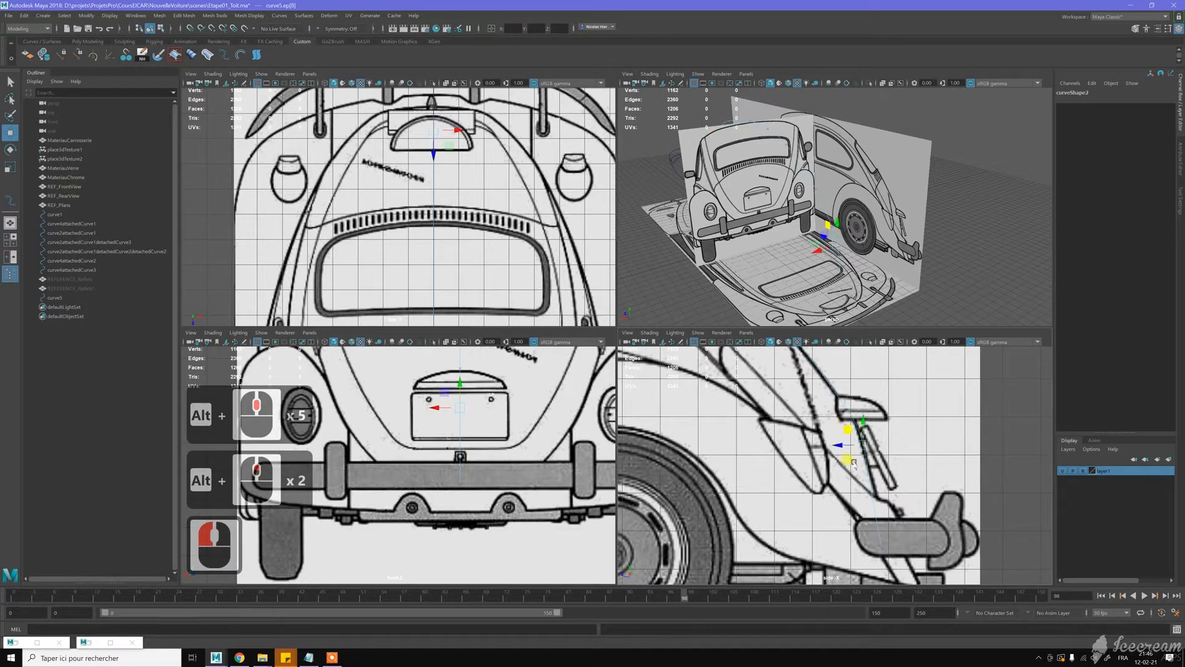
pyautogui.click(866, 532)
pyautogui.moveTo(867, 533); pyautogui.dragTo(875, 531)
# Step: Fine-tune the edit points above and below the licence plate light along the engine lid outline in the side view
pyautogui.keyDown('alt'); pyautogui.moveTo(806, 431); pyautogui.dragTo(824, 469, button='middle'); pyautogui.keyUp('alt')
pyautogui.click(852, 443)
pyautogui.click(834, 412)
pyautogui.moveTo(834, 411); pyautogui.dragTo(835, 408)
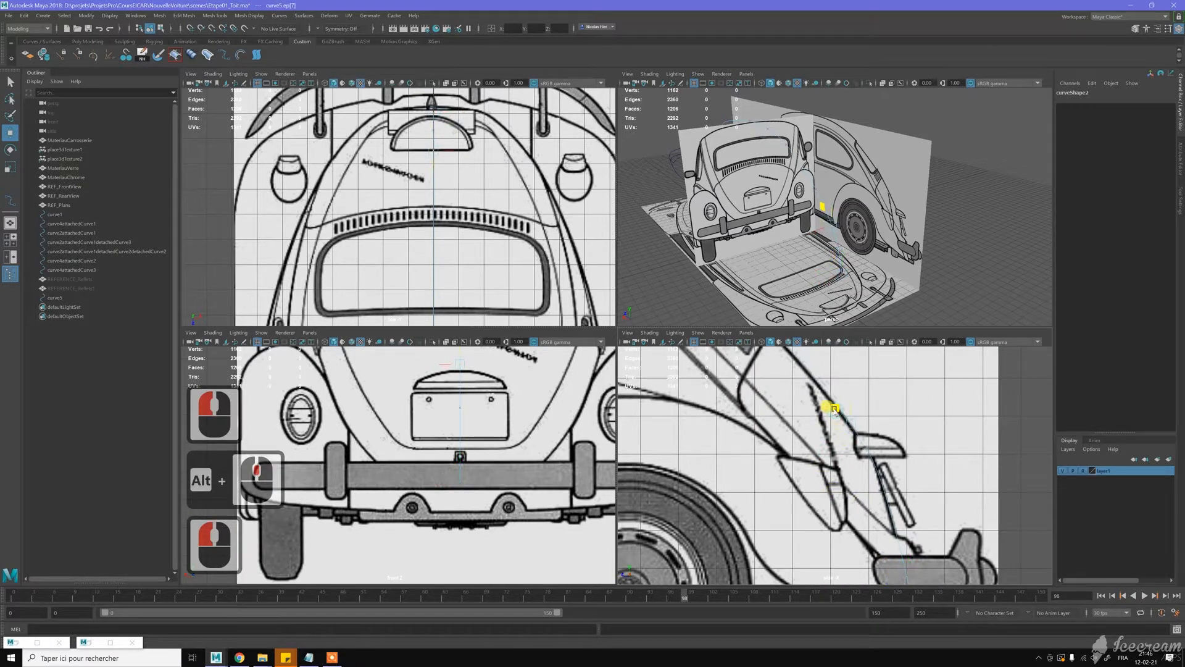
pyautogui.click(867, 467)
pyautogui.click(865, 466)
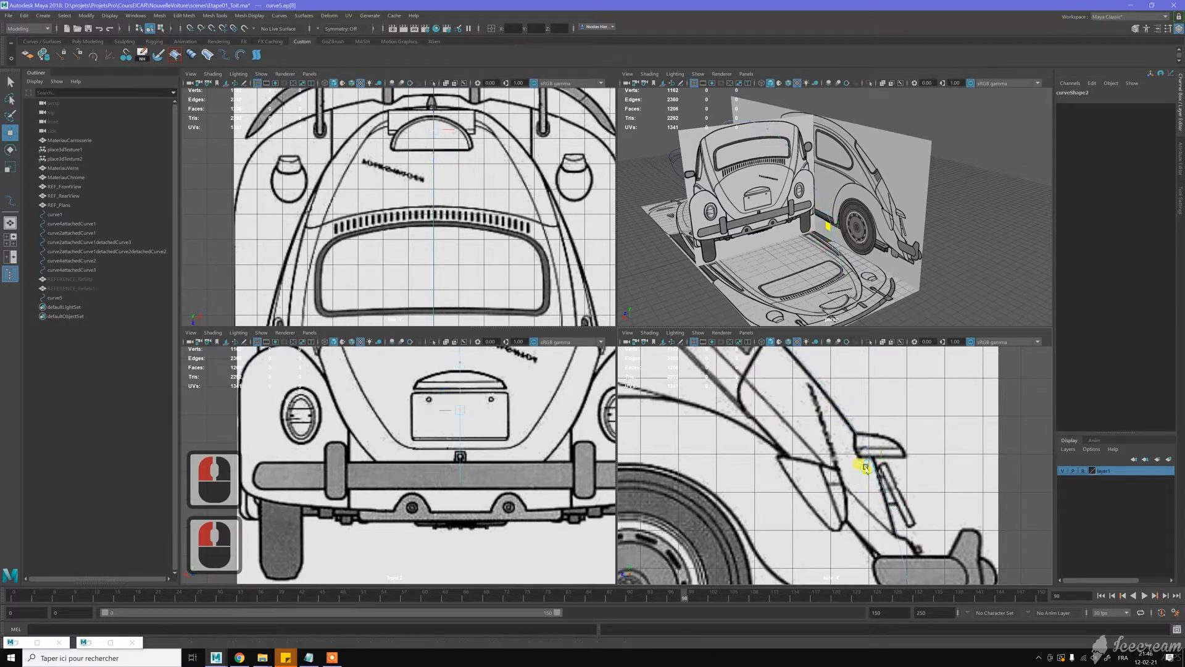
pyautogui.moveTo(865, 468); pyautogui.dragTo(867, 469)
# Step: Align the edit points at the lower edge of the rear window and just above it with the body outline
pyautogui.keyDown('alt'); pyautogui.moveTo(833, 406); pyautogui.dragTo(831, 388, button='middle'); pyautogui.keyUp('alt')
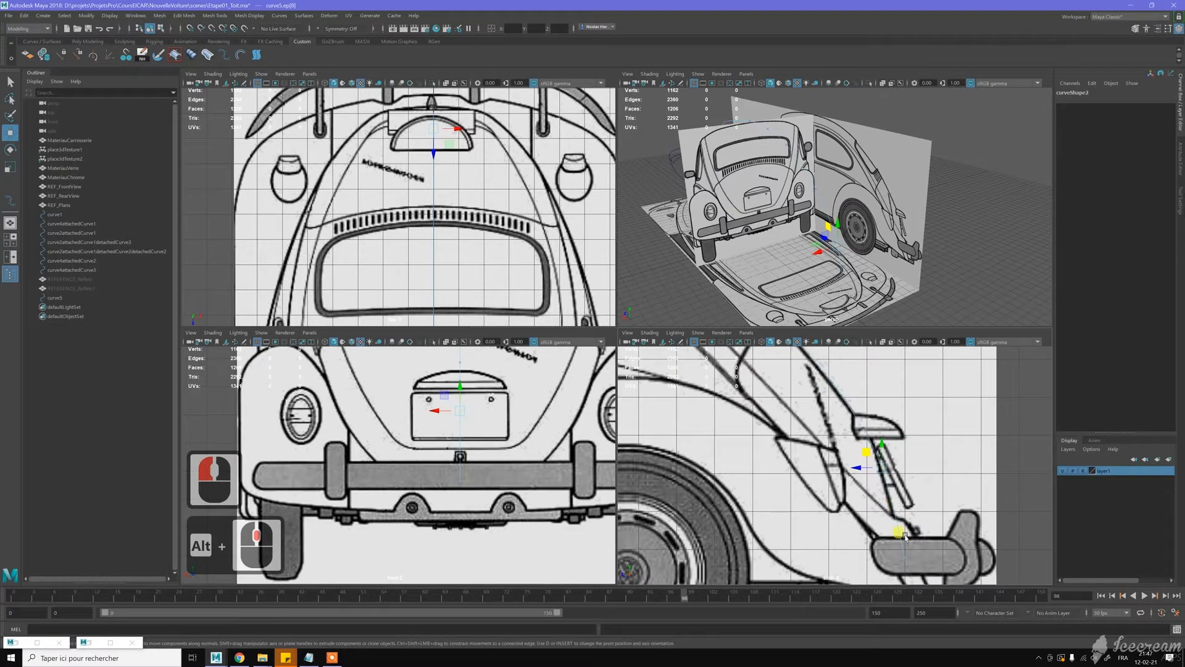
pyautogui.scroll(-4, 906, 503)
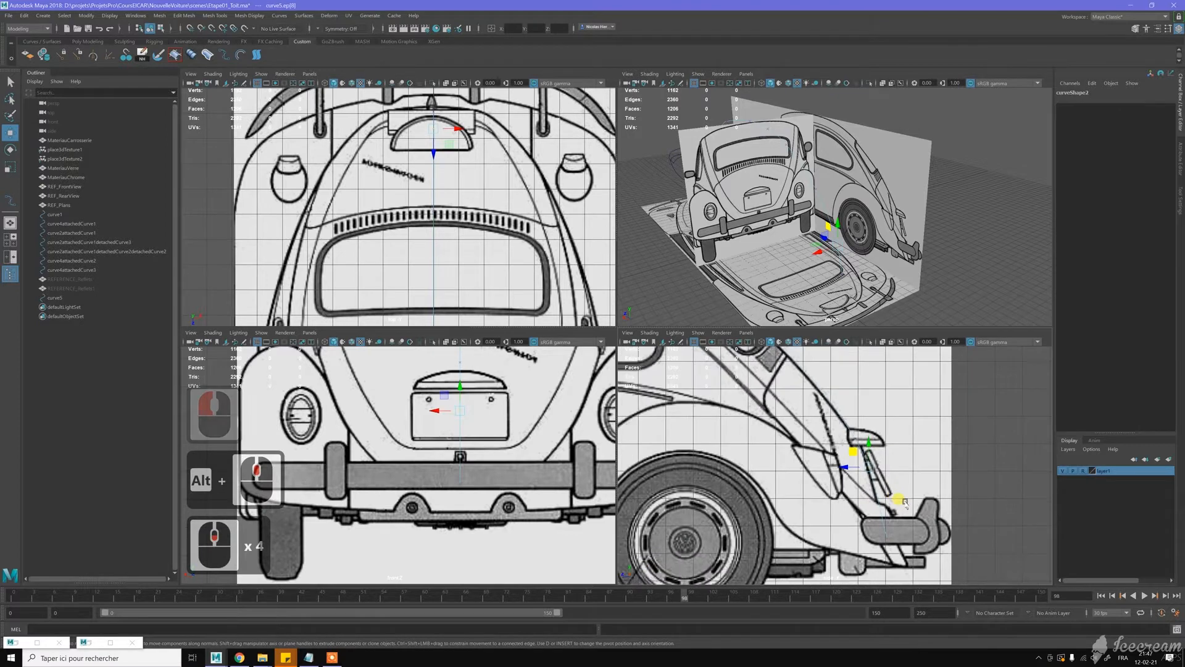
pyautogui.keyDown('alt'); pyautogui.moveTo(788, 477); pyautogui.dragTo(789, 477, button='middle'); pyautogui.keyUp('alt')
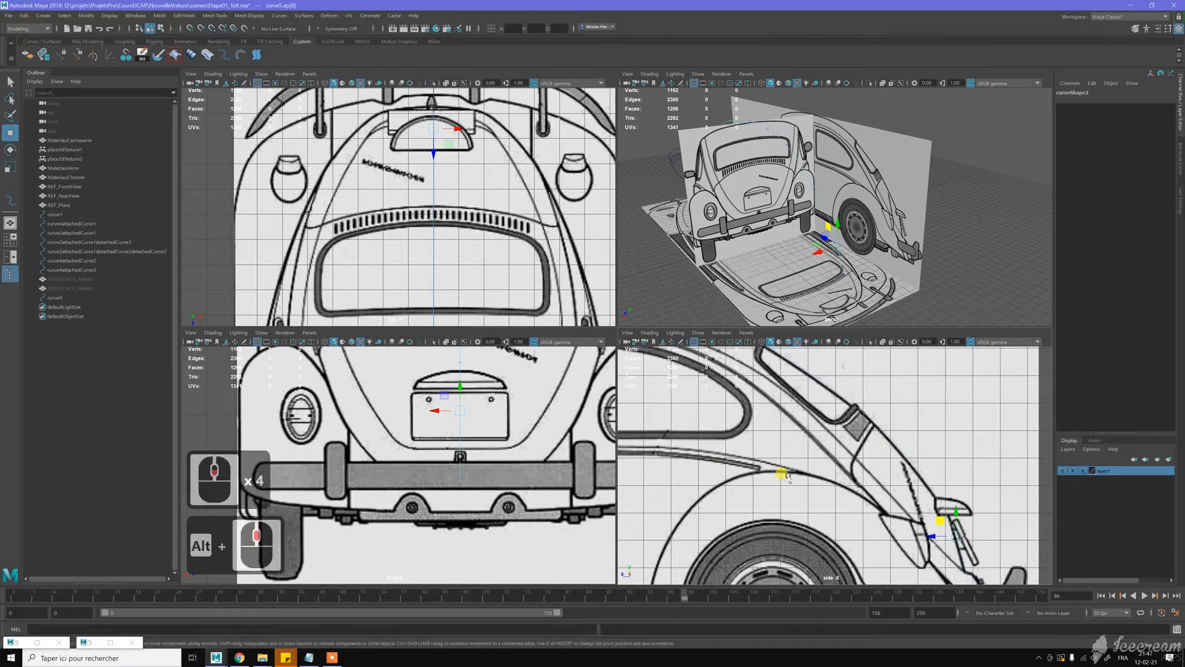
pyautogui.keyDown('alt'); pyautogui.moveTo(845, 418); pyautogui.dragTo(816, 401, button='middle'); pyautogui.keyUp('alt')
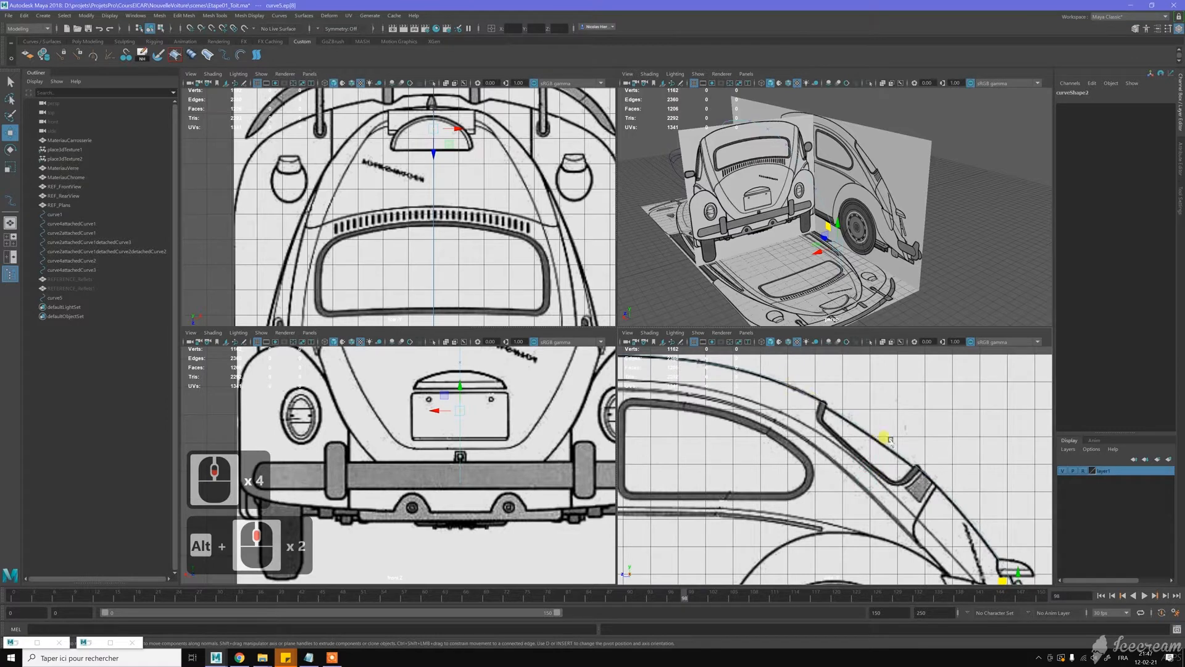
pyautogui.click(916, 458)
pyautogui.moveTo(912, 459); pyautogui.dragTo(910, 457)
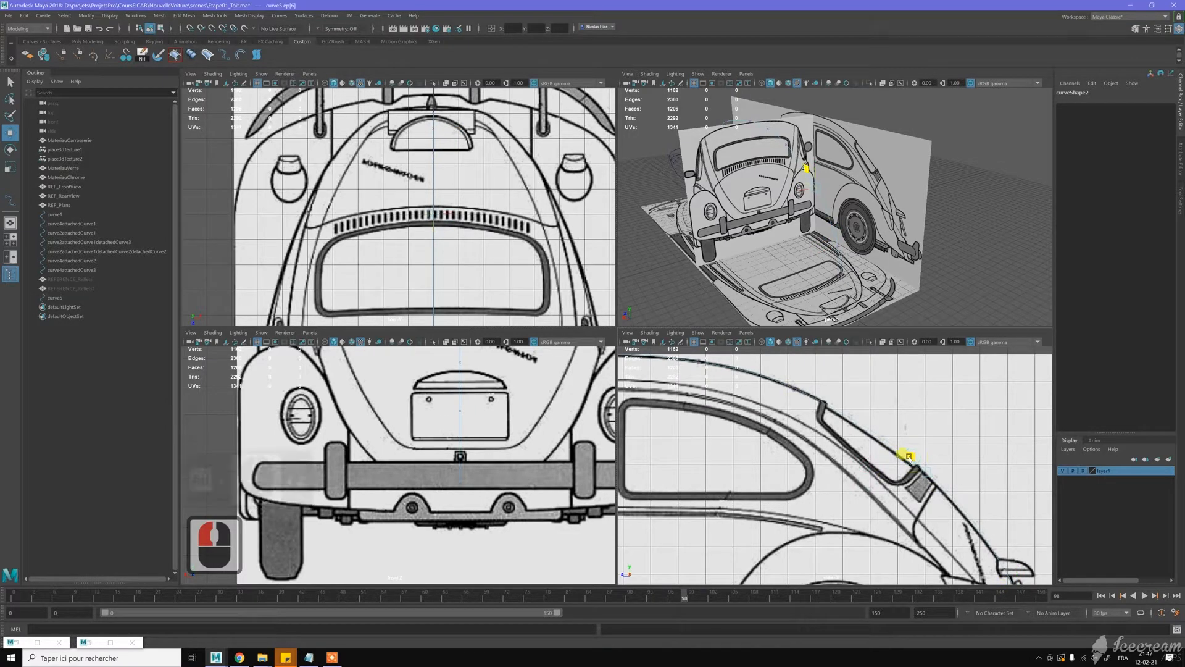
pyautogui.moveTo(791, 386)
pyautogui.mouseDown()
pyautogui.moveTo(804, 400)
pyautogui.moveTo(792, 373)
pyautogui.mouseUp()
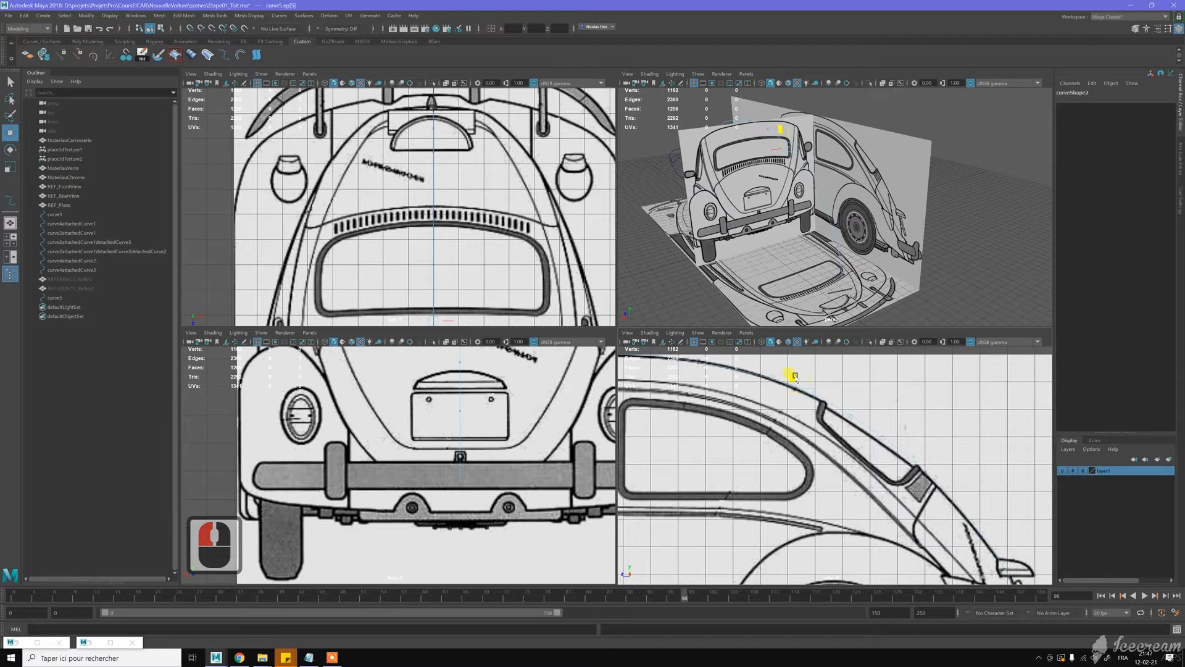
pyautogui.click(792, 408)
# Step: Adjust the roof edit point above the rear side window to the roofline and select the one above the front door
pyautogui.scroll(4, 937, 464)
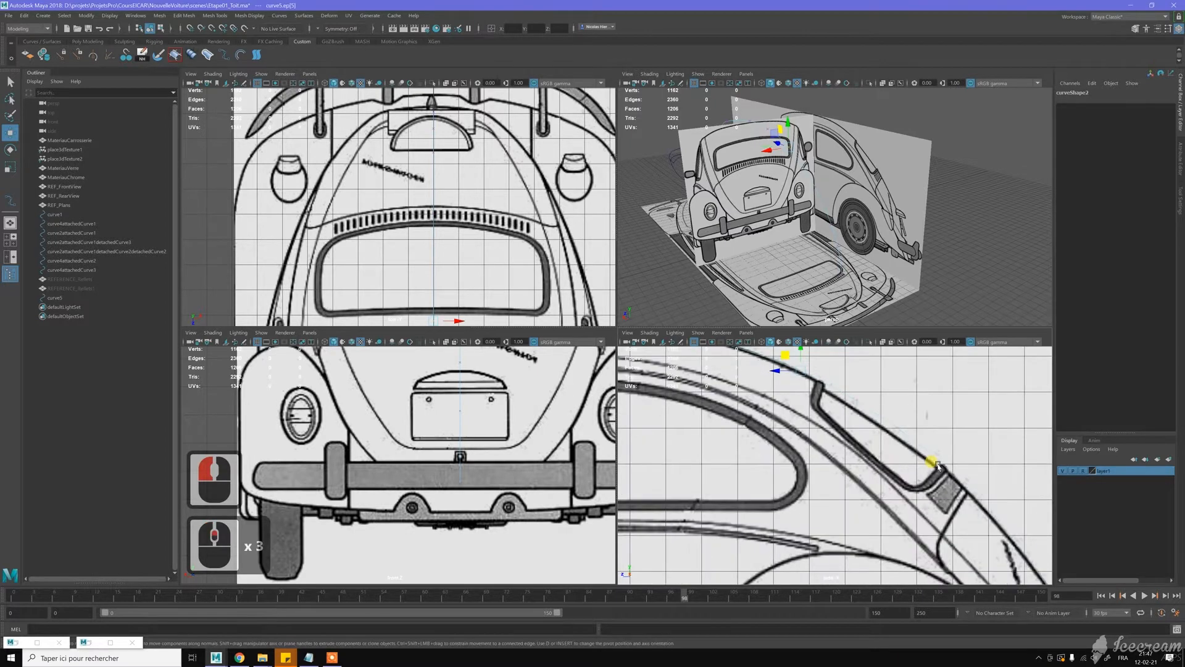
pyautogui.scroll(4, 777, 461)
pyautogui.keyDown('alt'); pyautogui.moveTo(777, 461); pyautogui.dragTo(860, 498, button='middle'); pyautogui.keyUp('alt')
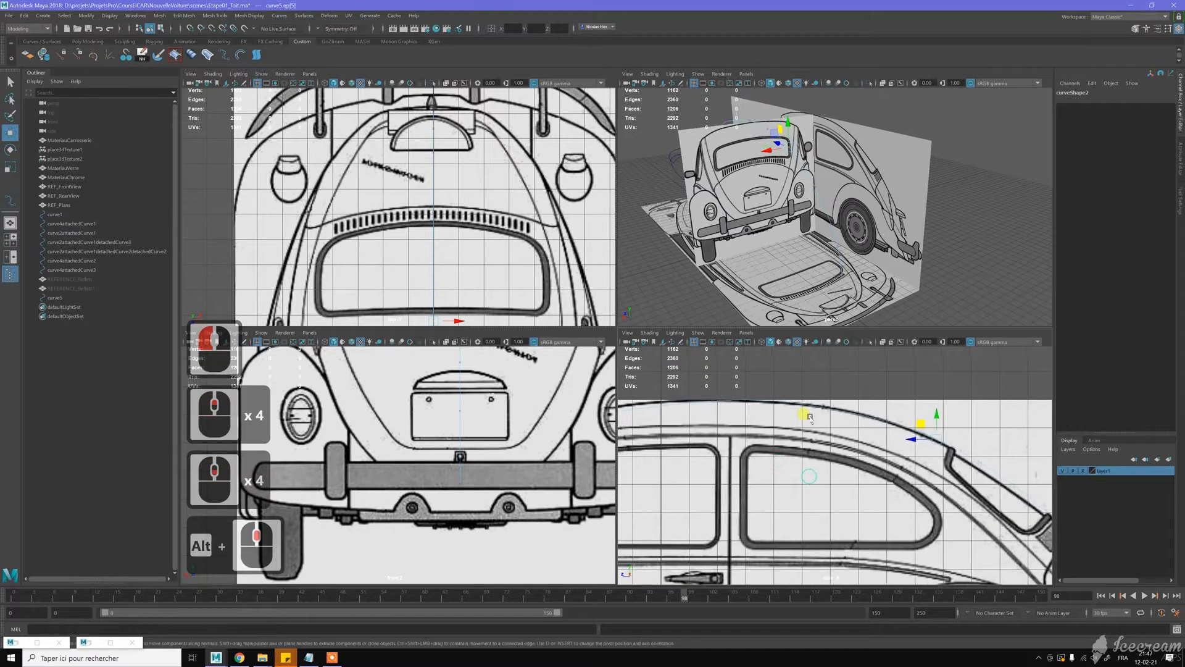
pyautogui.click(816, 384)
pyautogui.moveTo(827, 386); pyautogui.dragTo(827, 384)
pyautogui.keyDown('alt'); pyautogui.moveTo(827, 384); pyautogui.dragTo(858, 398, button='middle'); pyautogui.keyUp('alt')
pyautogui.moveTo(874, 435); pyautogui.dragTo(784, 407)
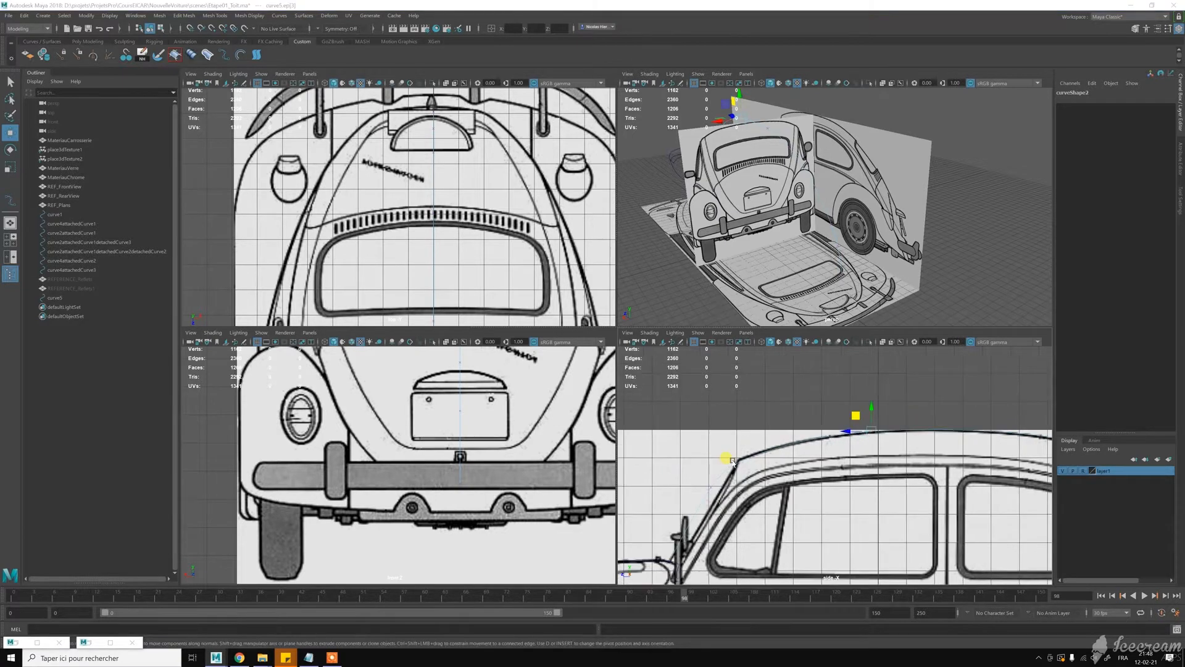
# Step: Place the edit point at the top of the windshield on the front corner of the blueprint's roofline
pyautogui.scroll(3, 732, 460)
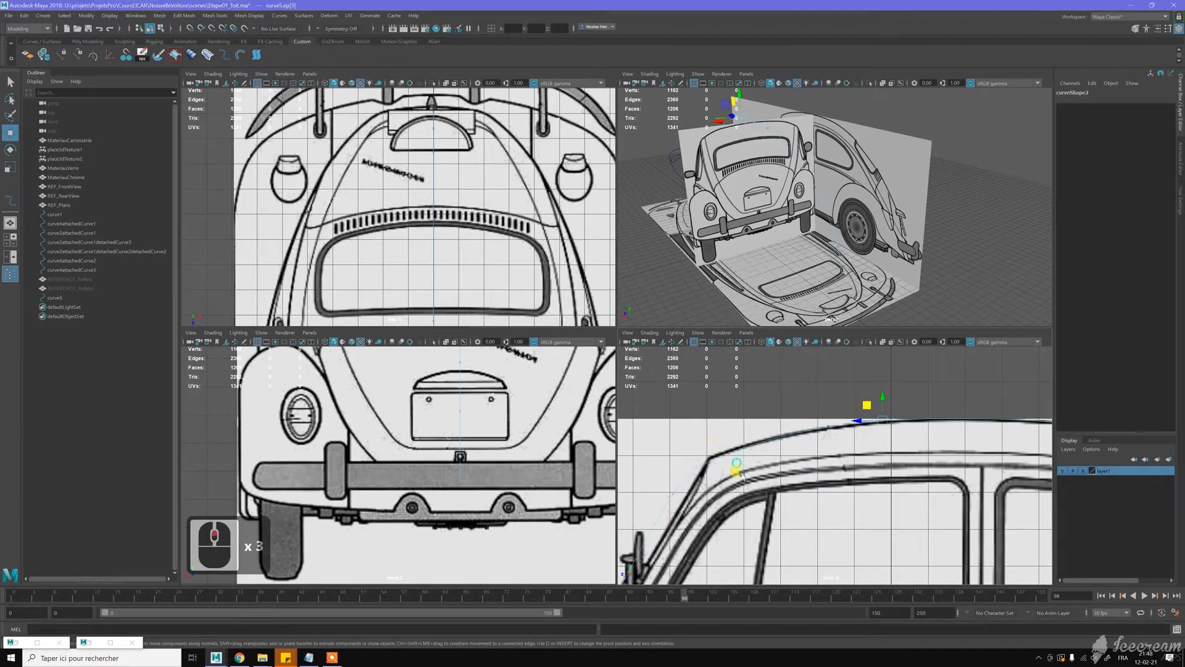
pyautogui.click(708, 456)
pyautogui.moveTo(712, 438); pyautogui.dragTo(701, 438)
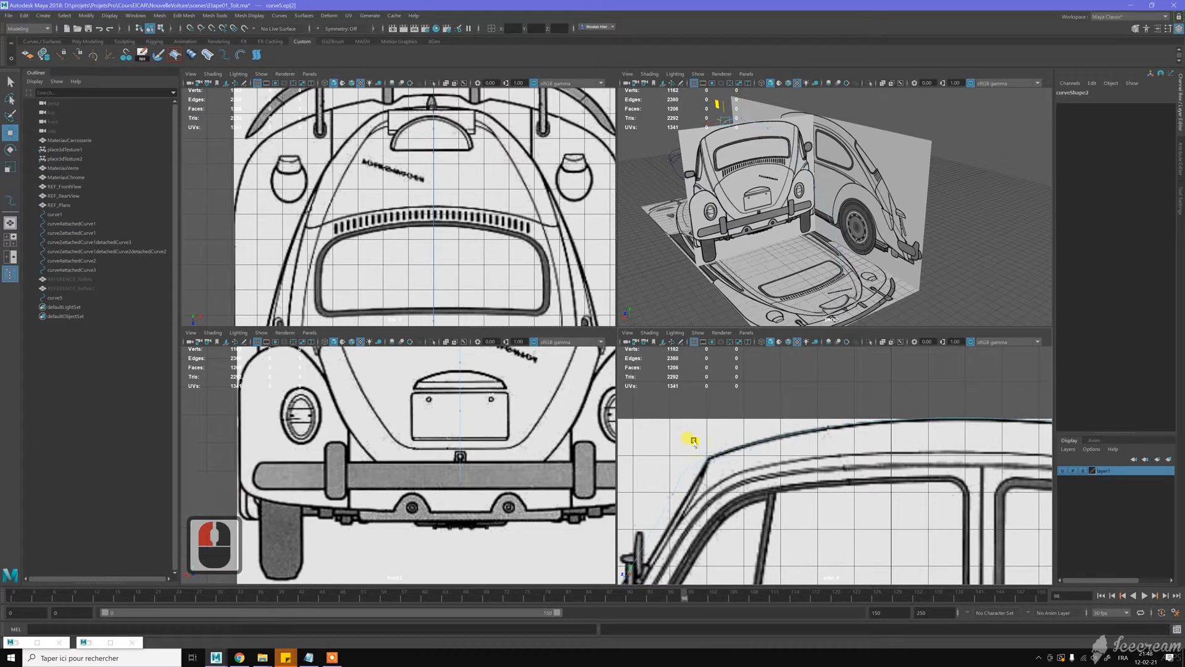
pyautogui.moveTo(694, 441); pyautogui.dragTo(695, 442)
# Step: Nudge the roof edit point above the front door vertically onto the blueprint's roofline
pyautogui.keyDown('alt'); pyautogui.moveTo(900, 417); pyautogui.dragTo(804, 403, button='middle'); pyautogui.keyUp('alt')
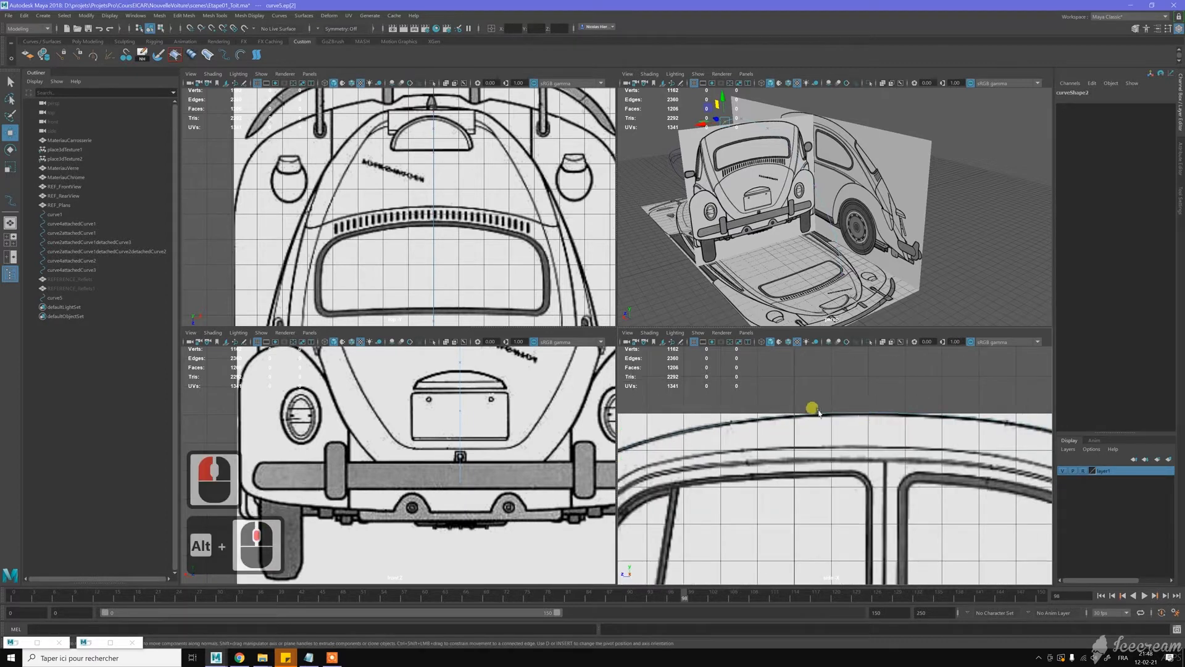
pyautogui.moveTo(783, 400); pyautogui.dragTo(807, 436)
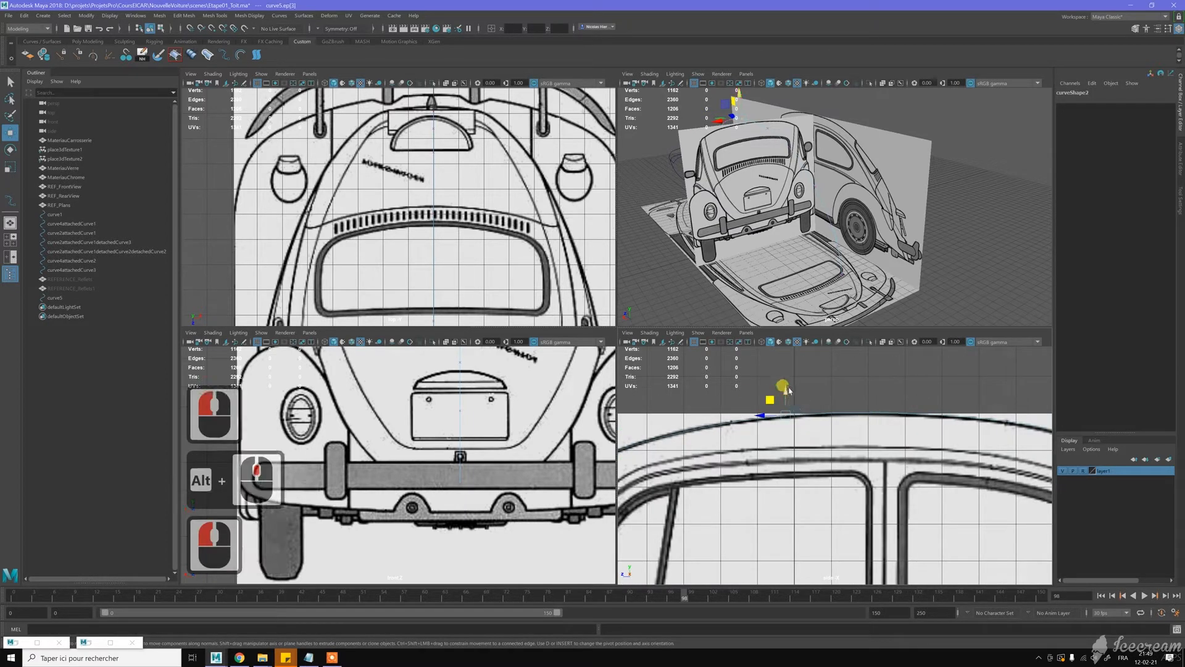
pyautogui.moveTo(785, 390); pyautogui.dragTo(781, 390)
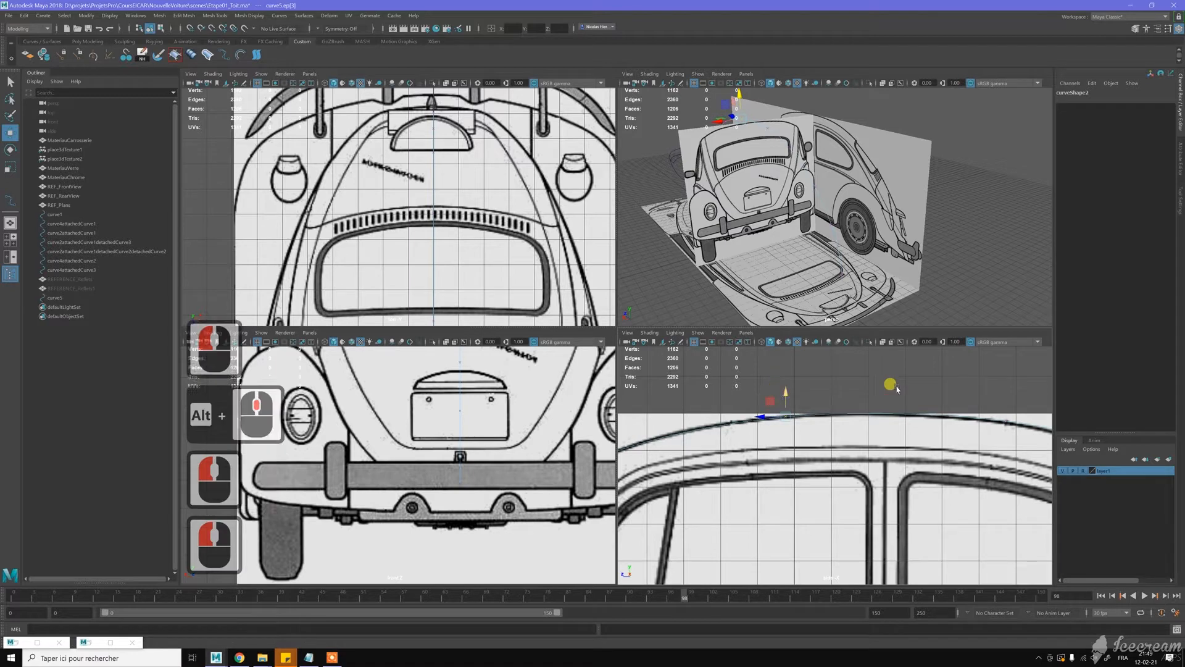
# Step: Move the windshield edit point down the windshield to just above the side mirror in the side view
pyautogui.keyDown('alt'); pyautogui.moveTo(918, 389); pyautogui.dragTo(782, 375, button='middle'); pyautogui.keyUp('alt')
pyautogui.keyDown('alt'); pyautogui.moveTo(793, 426); pyautogui.dragTo(968, 424, button='middle'); pyautogui.keyUp('alt')
pyautogui.moveTo(859, 483)
pyautogui.keyDown('alt'); pyautogui.mouseDown(button='middle')
pyautogui.moveTo(1042, 455)
pyautogui.moveTo(847, 478)
pyautogui.mouseUp(button='middle'); pyautogui.keyUp('alt')
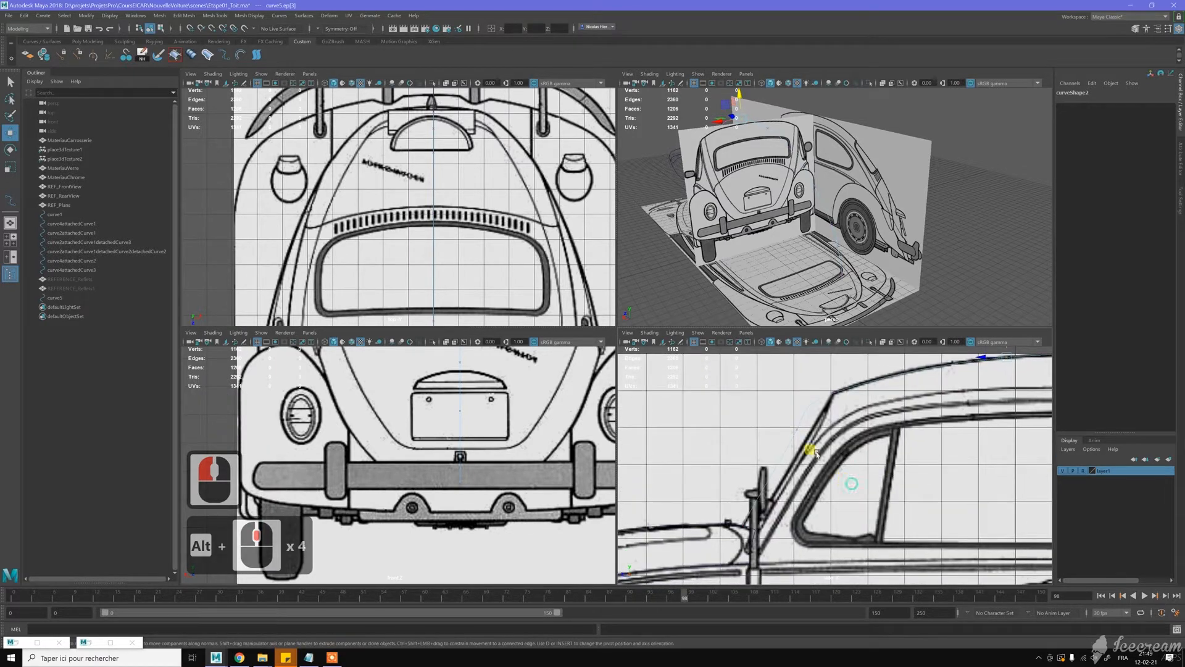
pyautogui.click(797, 431)
pyautogui.moveTo(786, 418); pyautogui.dragTo(774, 421)
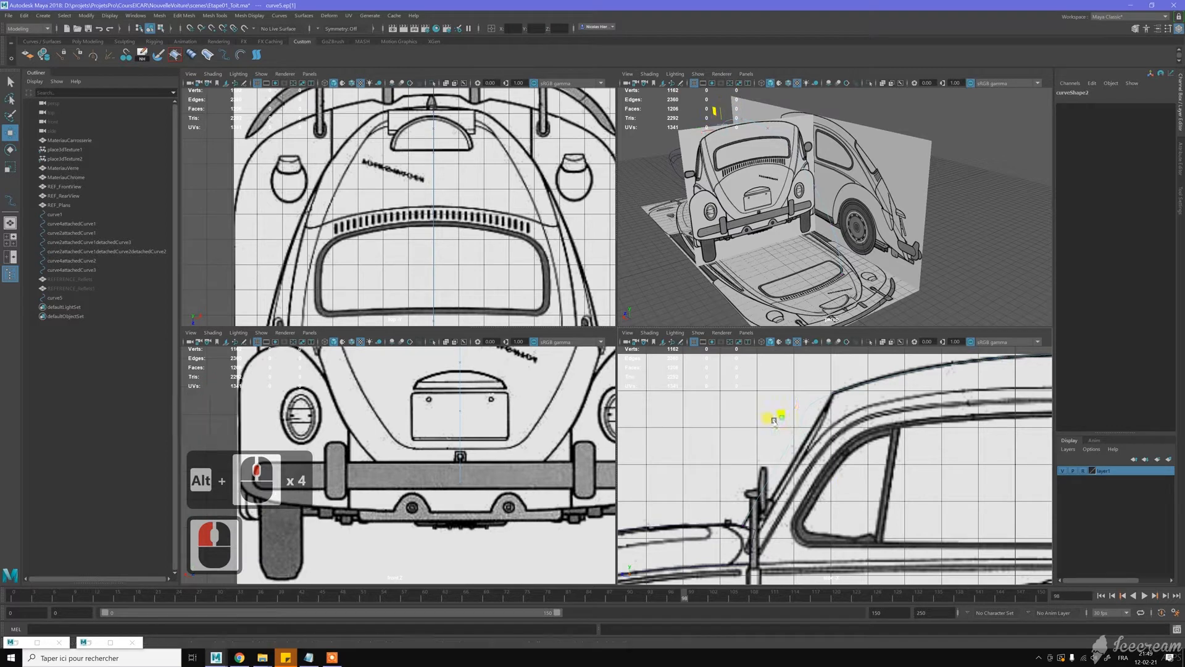
pyautogui.moveTo(754, 449); pyautogui.dragTo(755, 454)
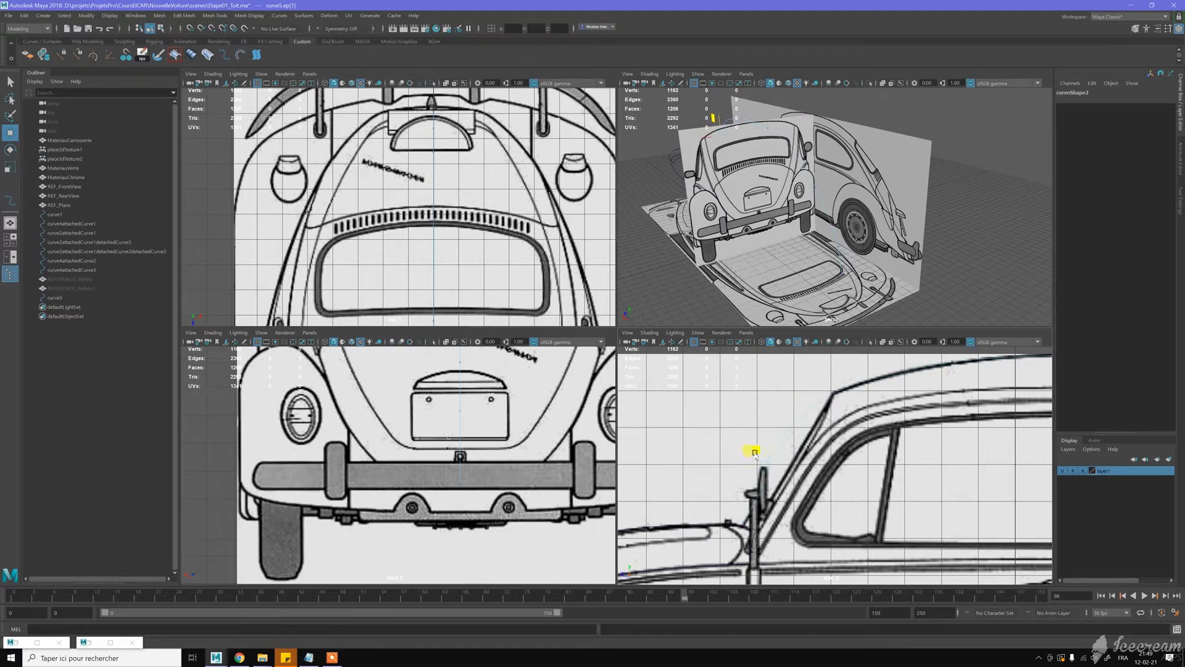
pyautogui.click(773, 441)
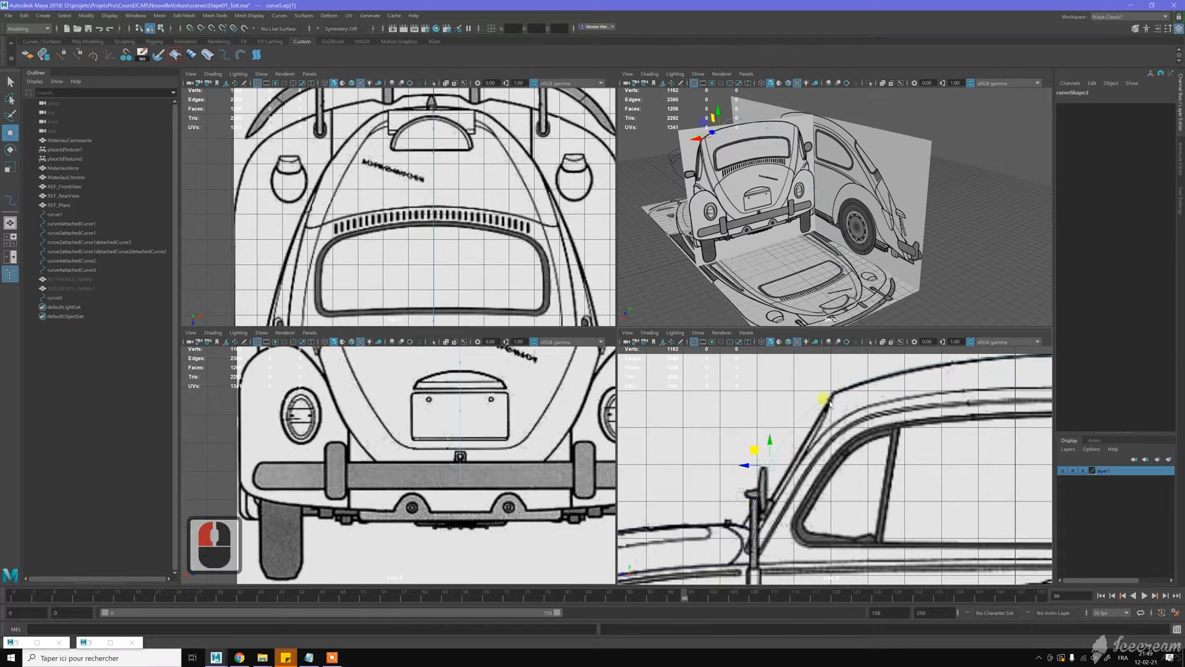
# Step: Select the curve's front end edit point at the hood and examine the windshield base in the side view
pyautogui.keyDown('alt'); pyautogui.moveTo(833, 460); pyautogui.dragTo(838, 442, button='middle'); pyautogui.keyUp('alt')
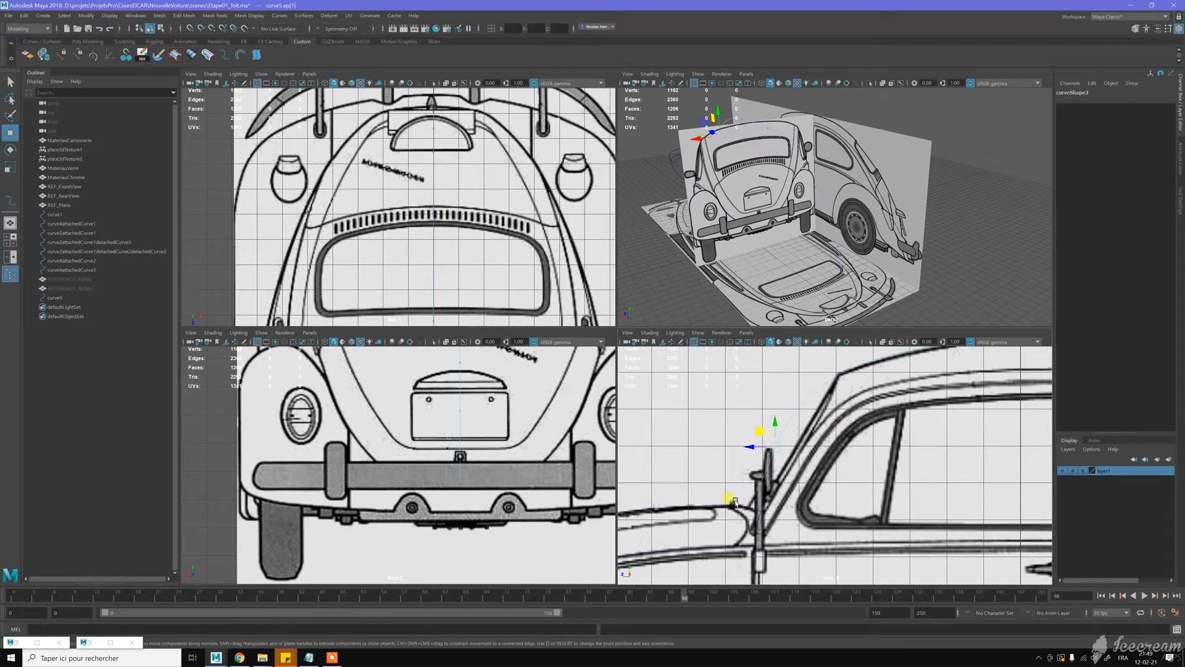
pyautogui.click(766, 523)
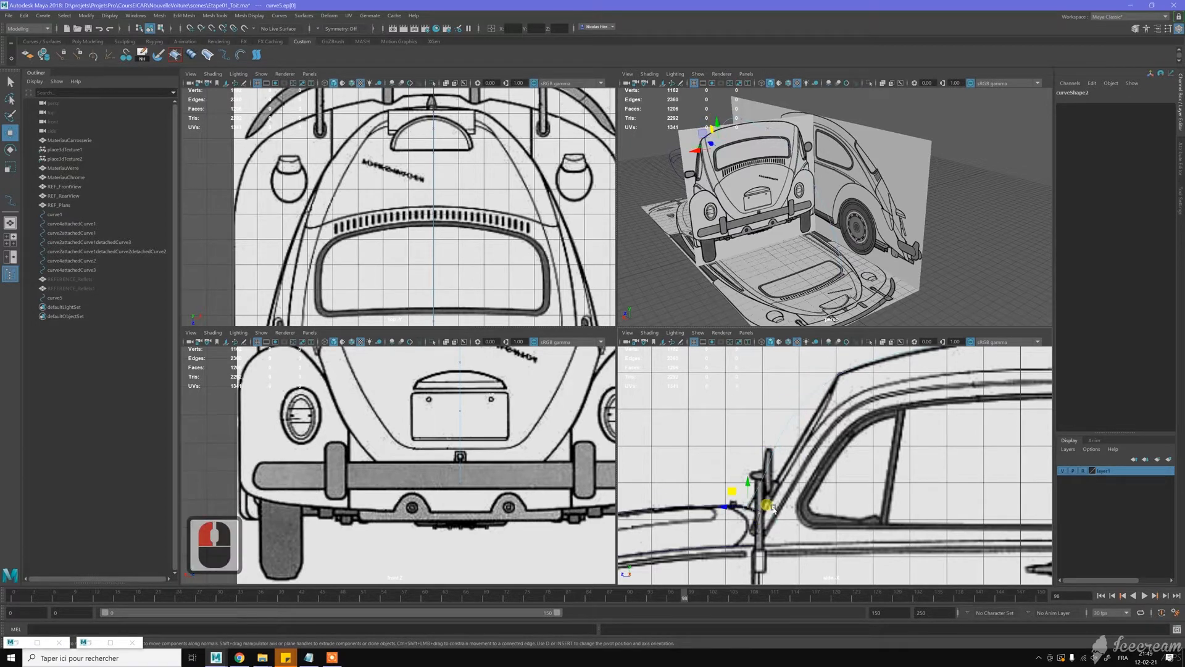
pyautogui.scroll(4, 768, 524)
pyautogui.keyDown('alt'); pyautogui.moveTo(752, 518); pyautogui.dragTo(762, 519, button='middle'); pyautogui.keyUp('alt')
pyautogui.scroll(-2, 803, 445)
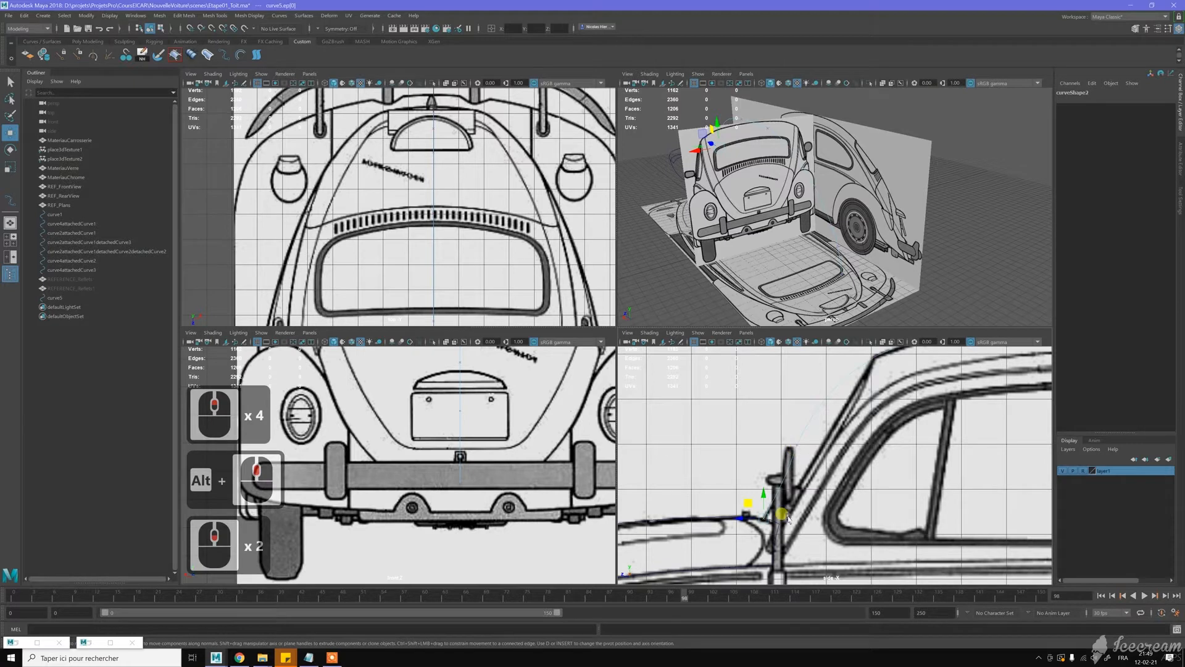
# Step: Switch the profile curve to control vertices and select the vertex near the side mirror in the side view
pyautogui.moveTo(778, 435); pyautogui.dragTo(734, 440, button='right')
pyautogui.scroll(3, 763, 520)
pyautogui.moveTo(785, 475); pyautogui.dragTo(759, 455)
pyautogui.hotkey('ctrl', 'z')
pyautogui.click(762, 479)
pyautogui.click(760, 478)
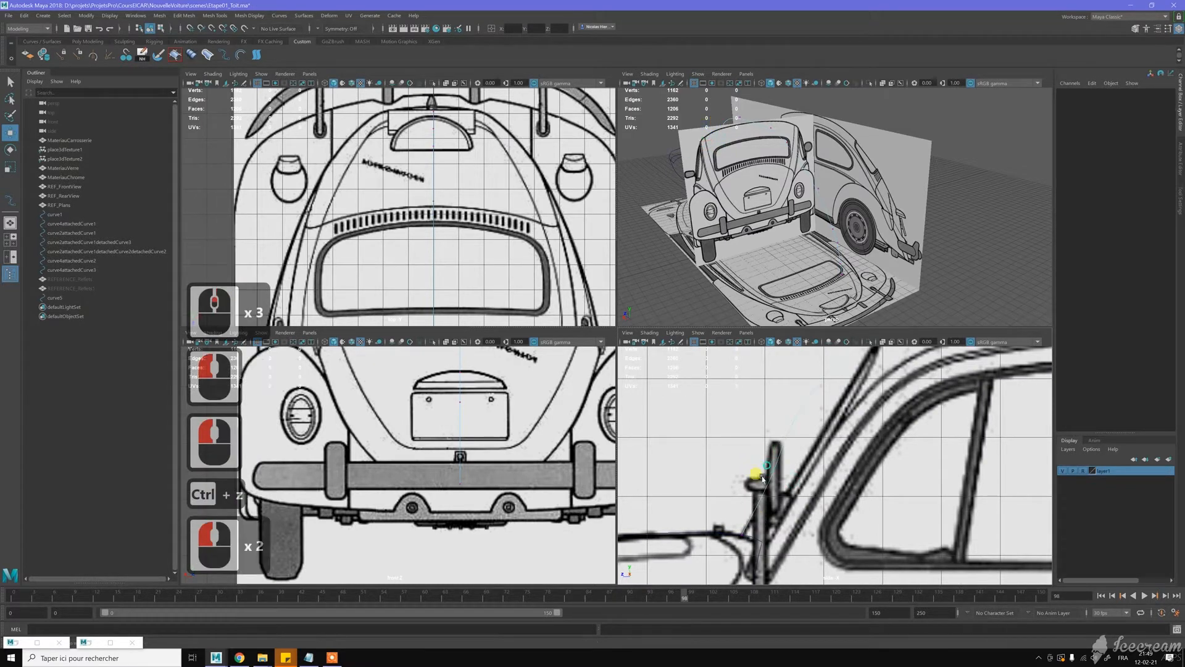
pyautogui.click(752, 468)
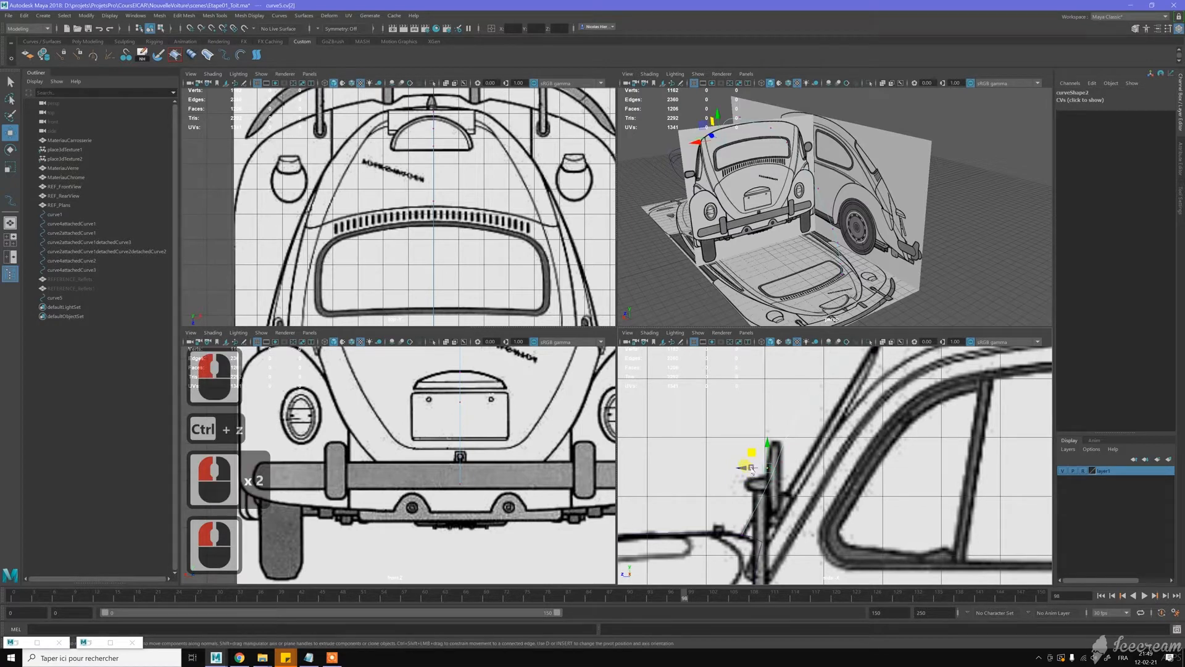
# Step: Try nudging the control vertex near the side mirror forward and up, and undo the move
pyautogui.moveTo(751, 457); pyautogui.dragTo(745, 454)
pyautogui.click(744, 454)
pyautogui.press('z')
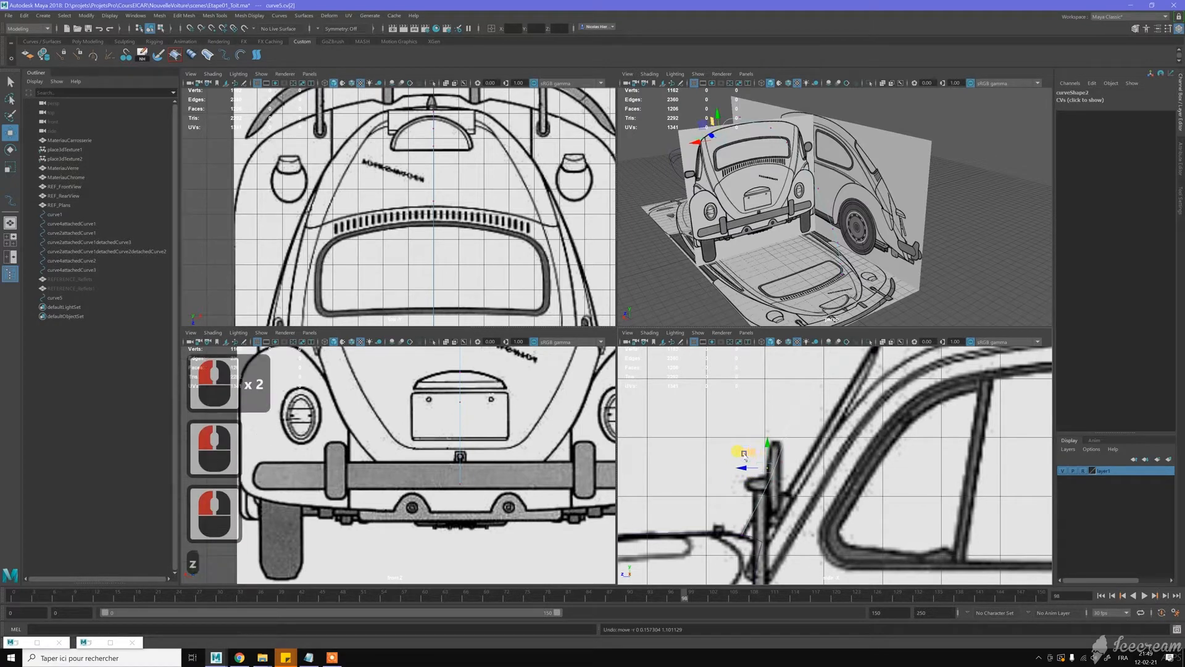
# Step: Move the control vertex near the side mirror slightly down and forward to shape the curve at the windshield base
pyautogui.click(770, 463)
pyautogui.moveTo(765, 455); pyautogui.dragTo(748, 463)
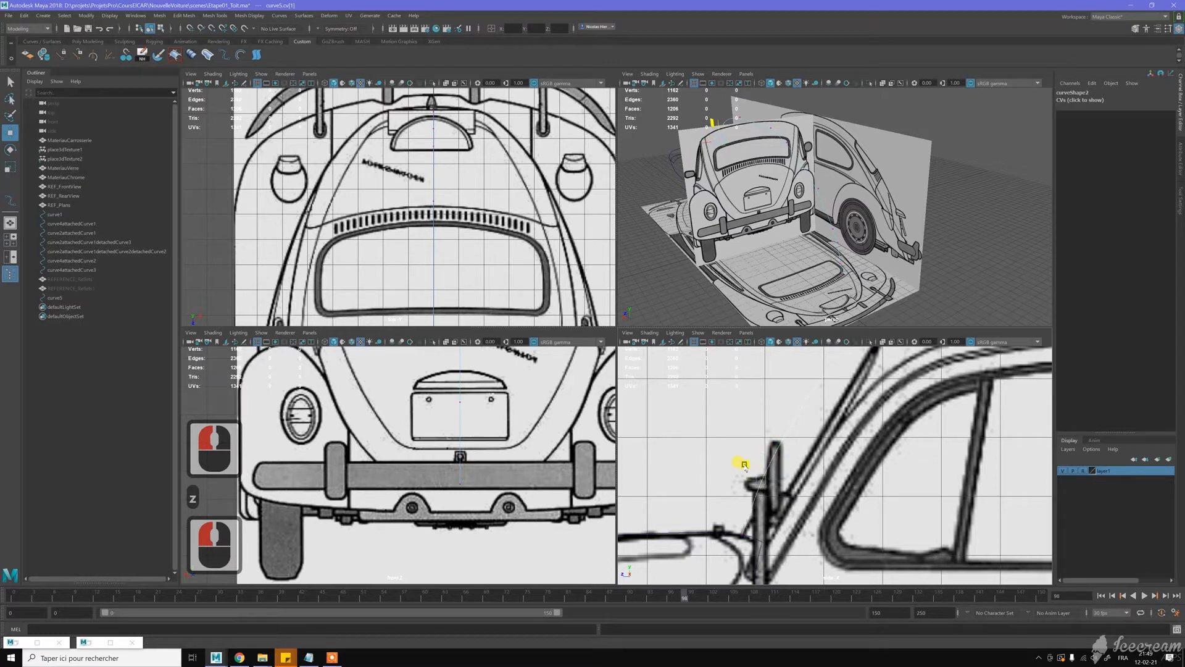
pyautogui.moveTo(747, 461); pyautogui.dragTo(748, 461)
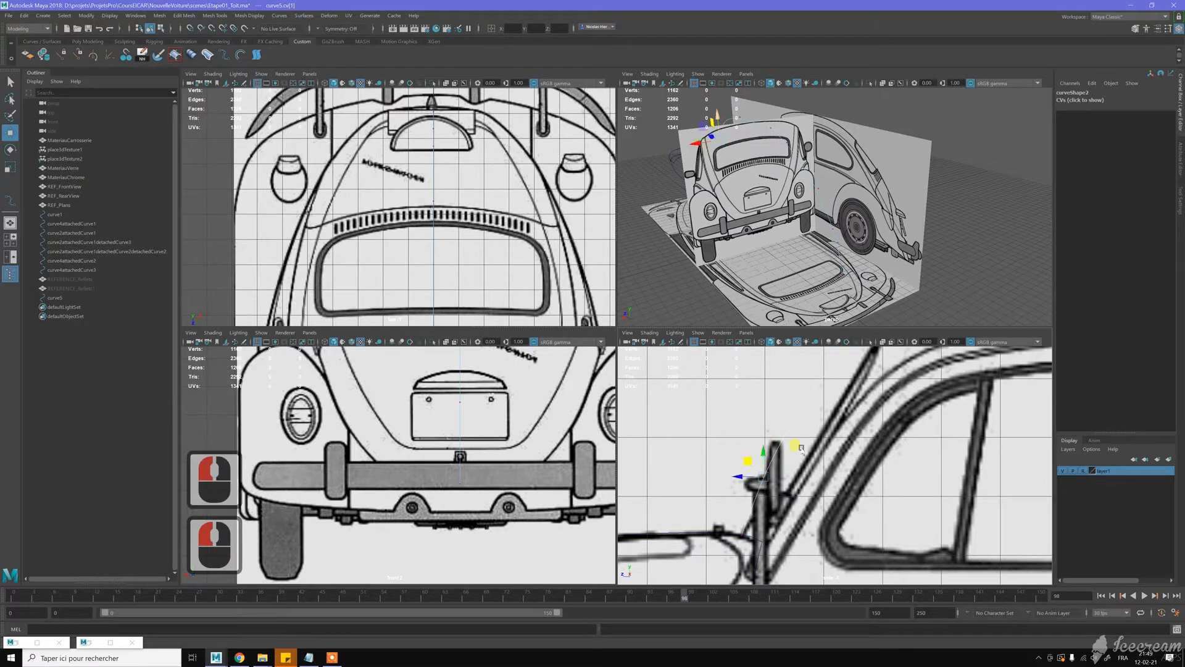
# Step: Examine the curve's fit against the blueprint along the windshield and roofline in the side view
pyautogui.keyDown('alt'); pyautogui.moveTo(808, 475); pyautogui.dragTo(774, 509, button='middle'); pyautogui.keyUp('alt')
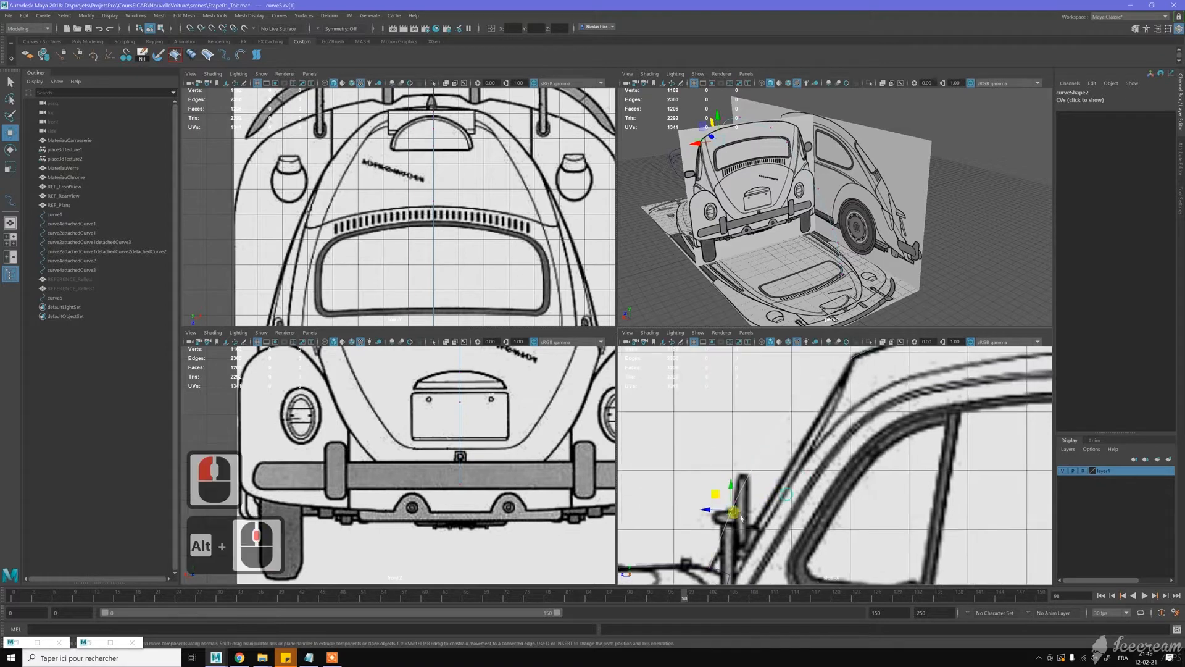
pyautogui.scroll(-4, 817, 412)
pyautogui.keyDown('alt'); pyautogui.moveTo(816, 411); pyautogui.dragTo(784, 424, button='middle'); pyautogui.keyUp('alt')
pyautogui.scroll(2, 820, 415)
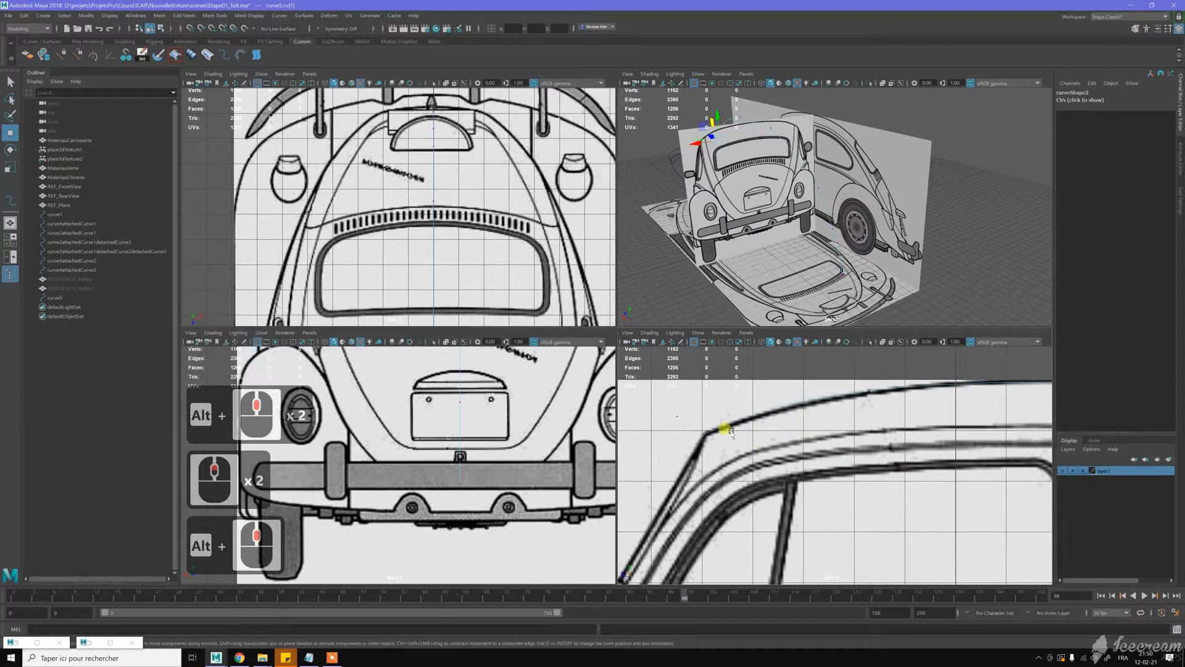
pyautogui.scroll(2, 731, 431)
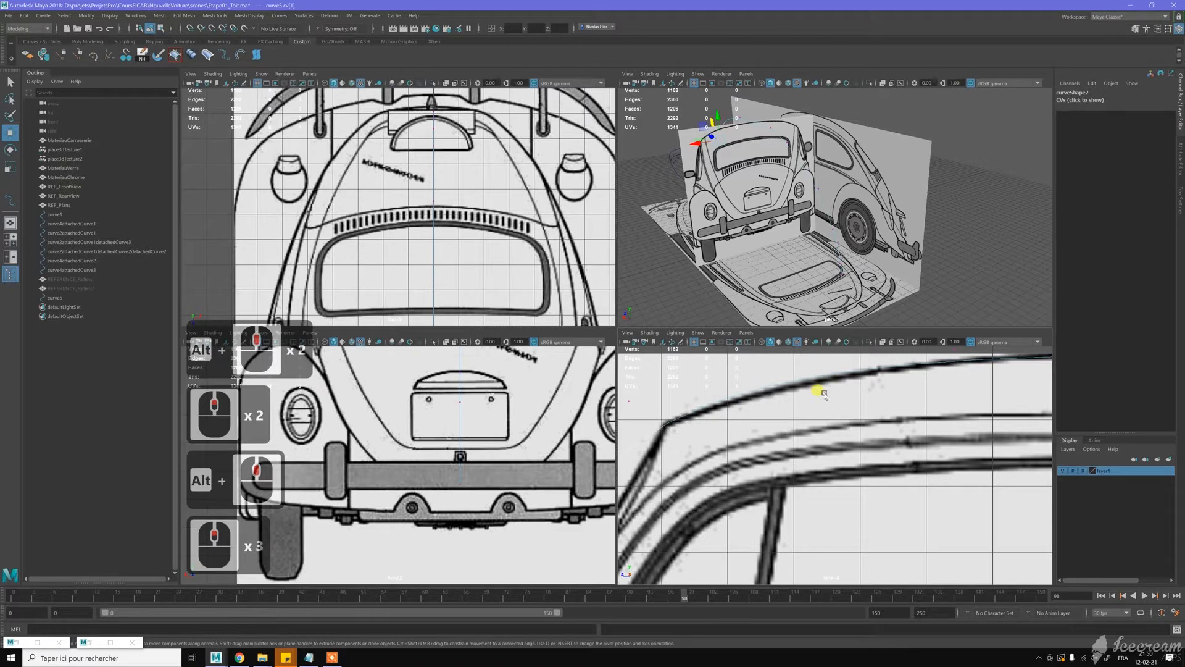
pyautogui.scroll(-5, 821, 398)
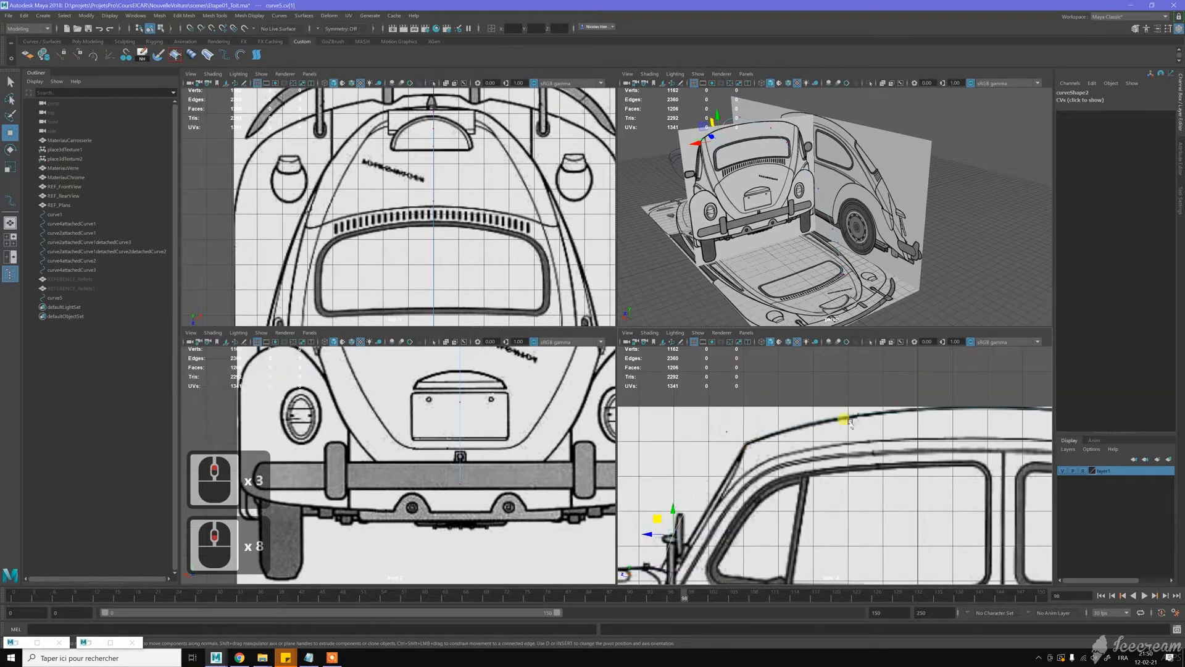
pyautogui.scroll(-6, 785, 408)
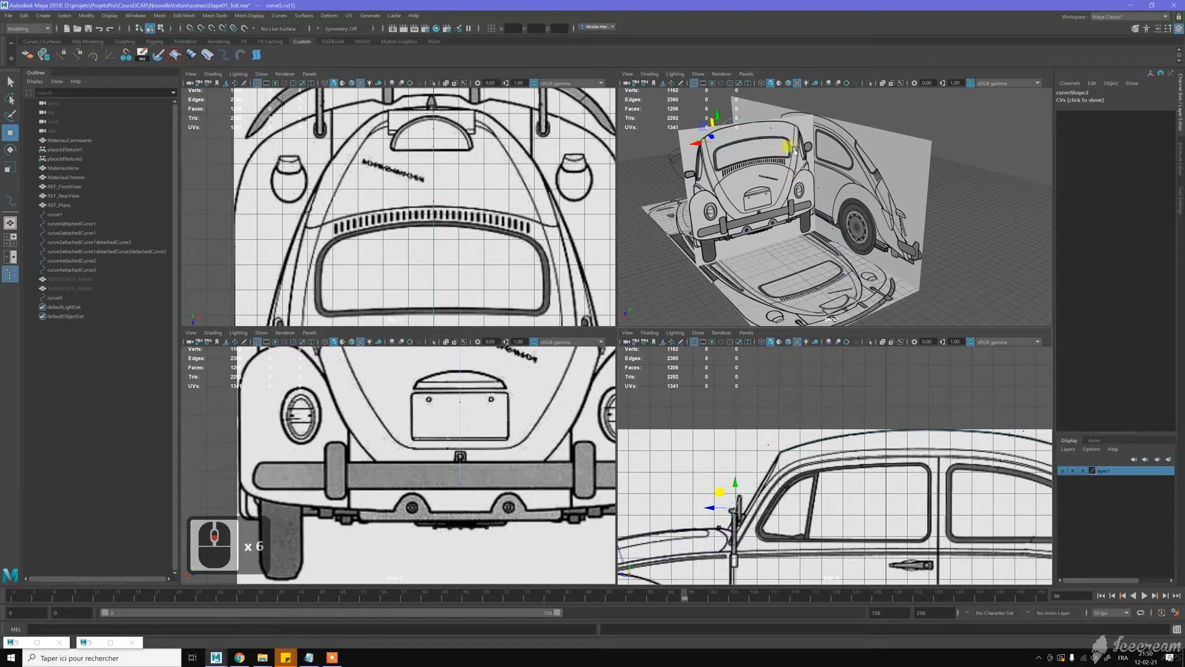
# Step: Return the profile curve to object mode and examine it along the roof and rear in the perspective view
pyautogui.moveTo(791, 150); pyautogui.dragTo(815, 169, button='right')
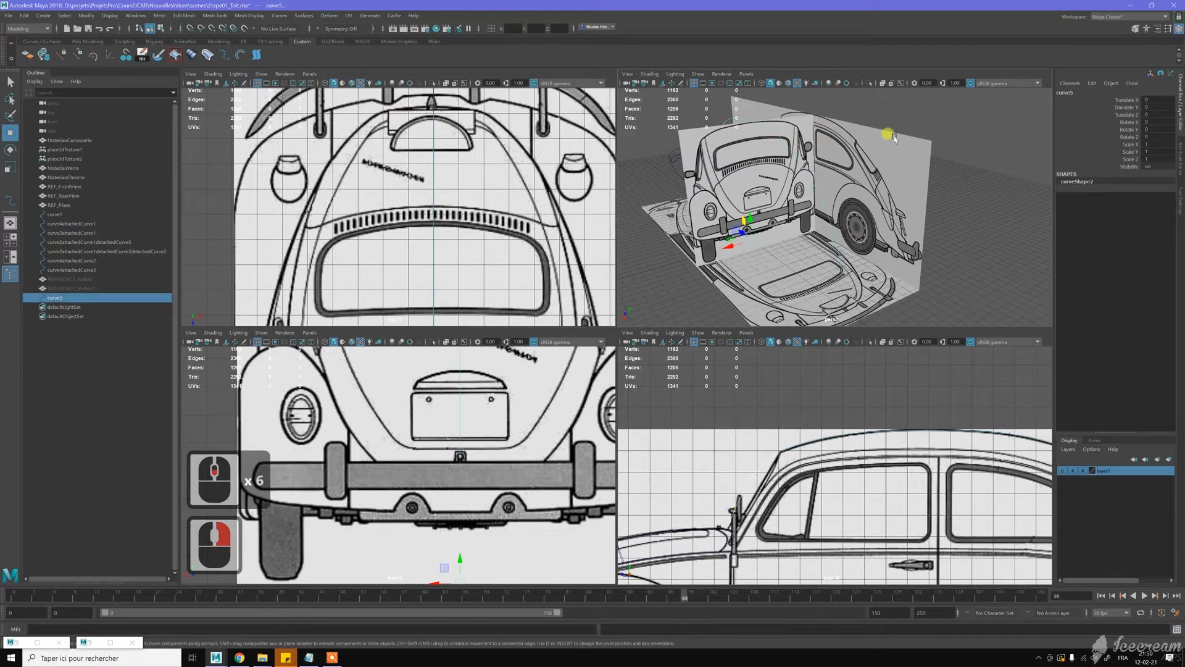
pyautogui.moveTo(815, 169)
pyautogui.keyDown('alt'); pyautogui.mouseDown()
pyautogui.moveTo(749, 179)
pyautogui.moveTo(786, 164)
pyautogui.moveTo(762, 247)
pyautogui.moveTo(768, 185)
pyautogui.moveTo(816, 174)
pyautogui.mouseUp(); pyautogui.keyUp('alt')
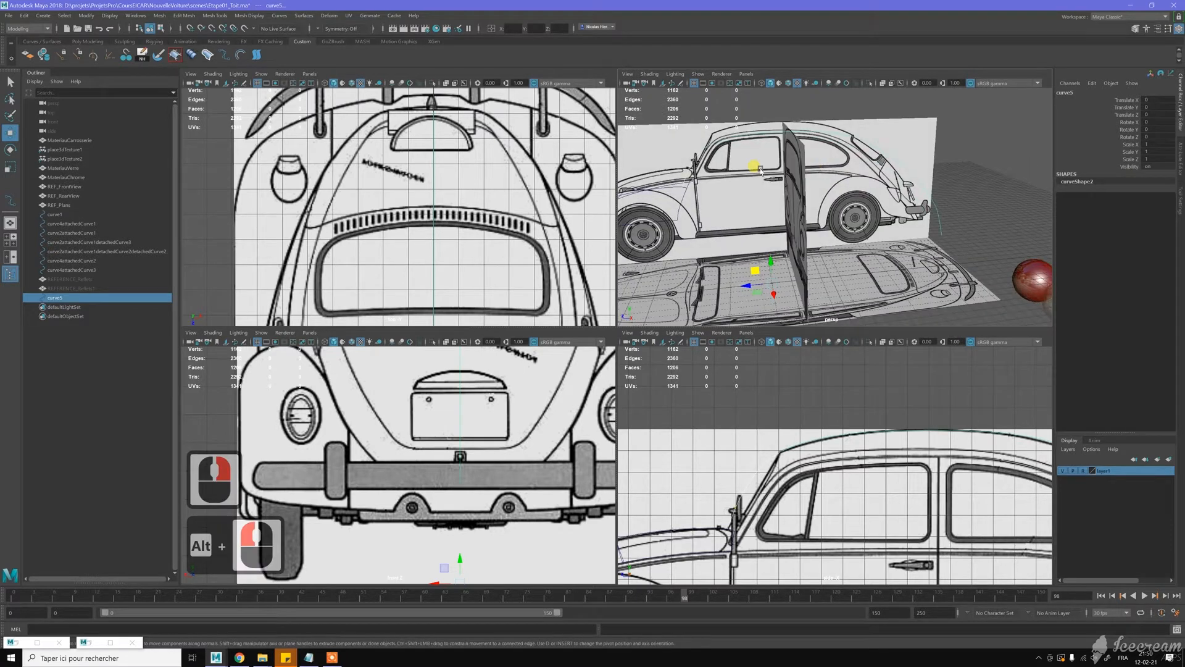
pyautogui.scroll(3, 816, 242)
pyautogui.keyDown('alt'); pyautogui.moveTo(764, 175); pyautogui.dragTo(869, 232, button='middle'); pyautogui.keyUp('alt')
pyautogui.keyDown('alt'); pyautogui.scroll(3, 817, 242); pyautogui.keyUp('alt')
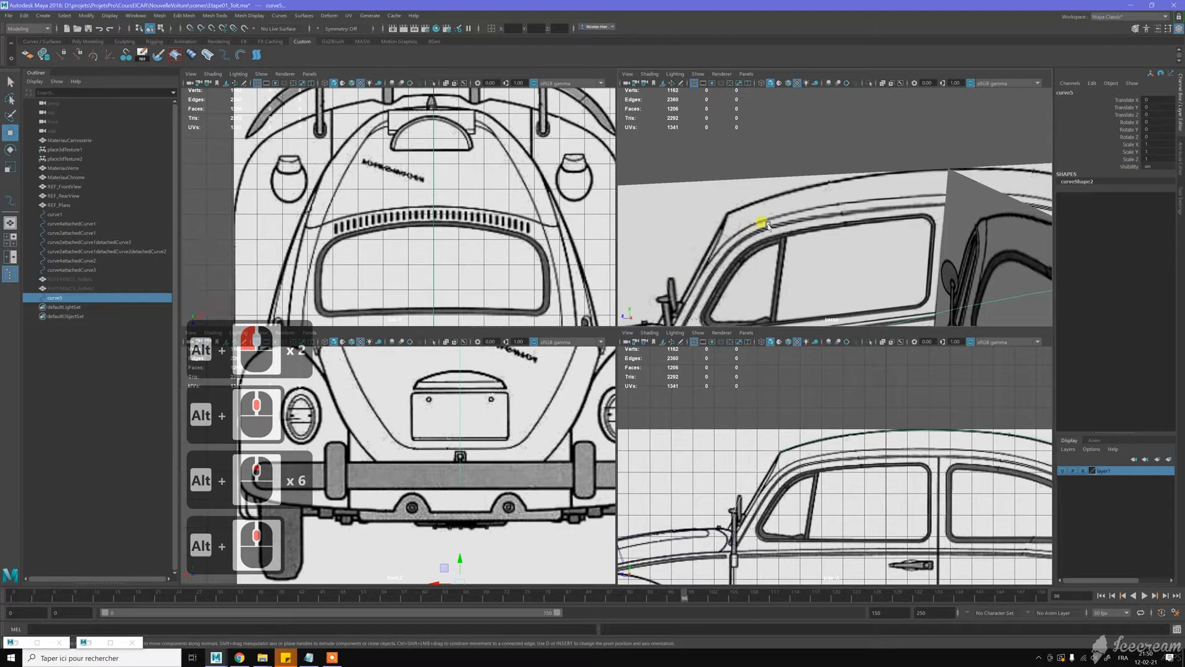
pyautogui.keyDown('alt'); pyautogui.moveTo(916, 212); pyautogui.dragTo(808, 216, button='middle'); pyautogui.keyUp('alt')
pyautogui.keyDown('alt'); pyautogui.moveTo(894, 223); pyautogui.dragTo(813, 179); pyautogui.keyUp('alt')
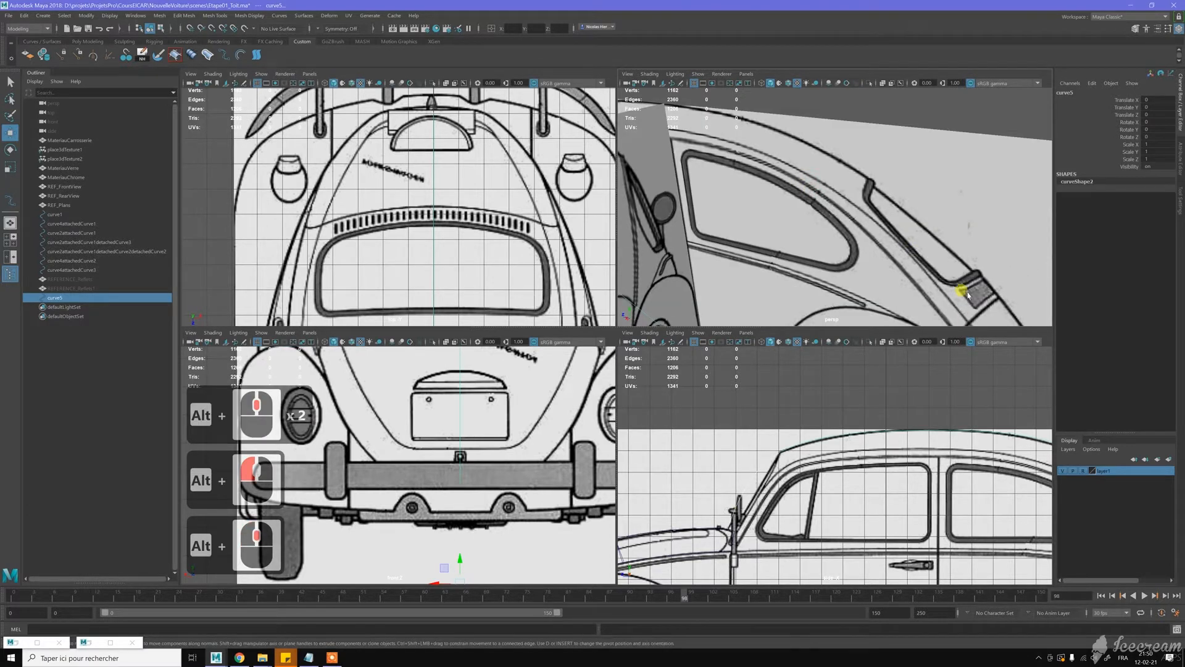
pyautogui.keyDown('alt'); pyautogui.moveTo(969, 295); pyautogui.dragTo(892, 206, button='middle'); pyautogui.keyUp('alt')
pyautogui.keyDown('alt'); pyautogui.middleClick(936, 284); pyautogui.keyUp('alt')
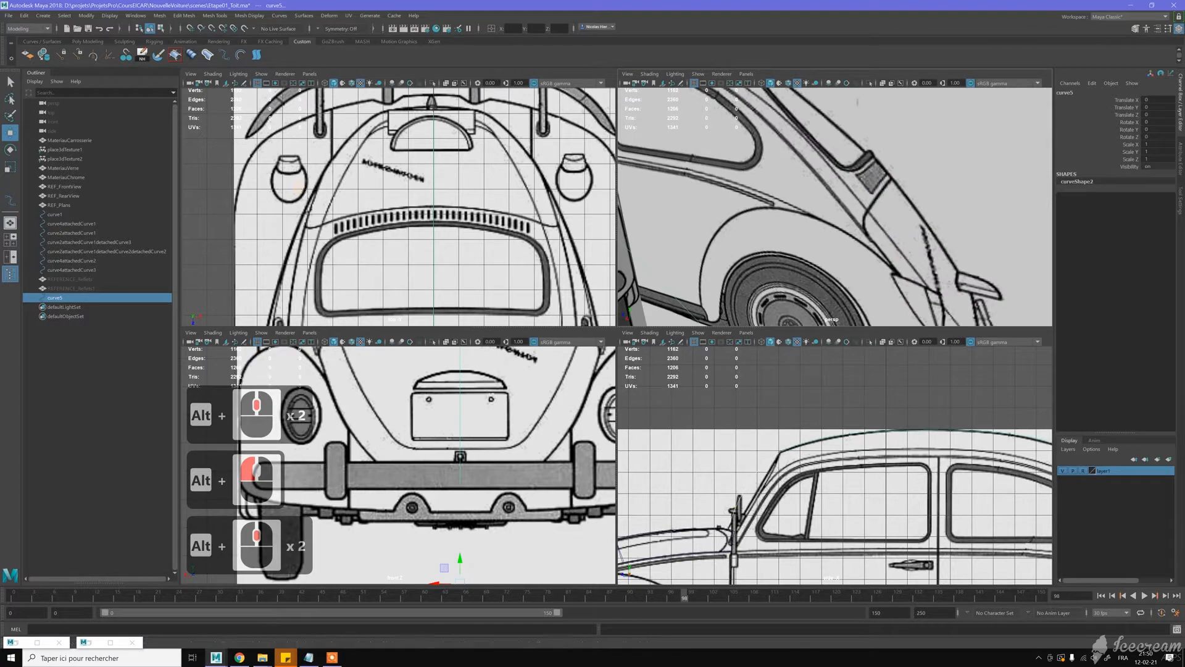
# Step: Open the brown Beetle rear photo from the sourceimages folder, study its body shape, and put the reference windows away
pyautogui.moveTo(0, 273); pyautogui.dragTo(3, 295)
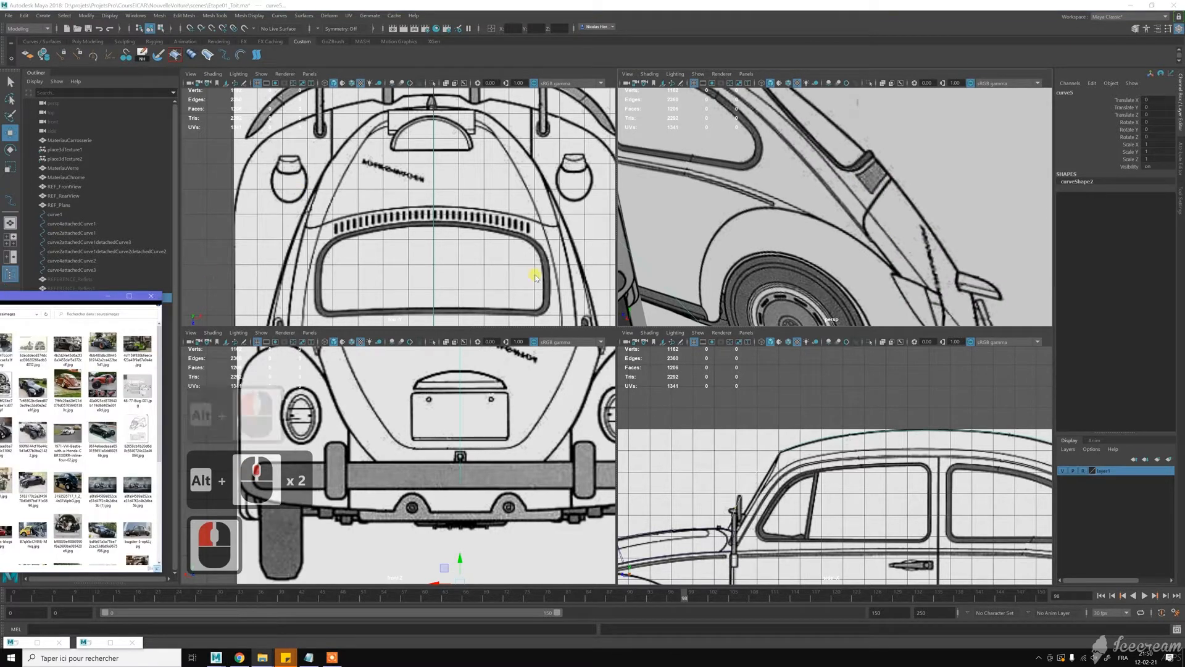
pyautogui.moveTo(565, 264); pyautogui.dragTo(725, 141)
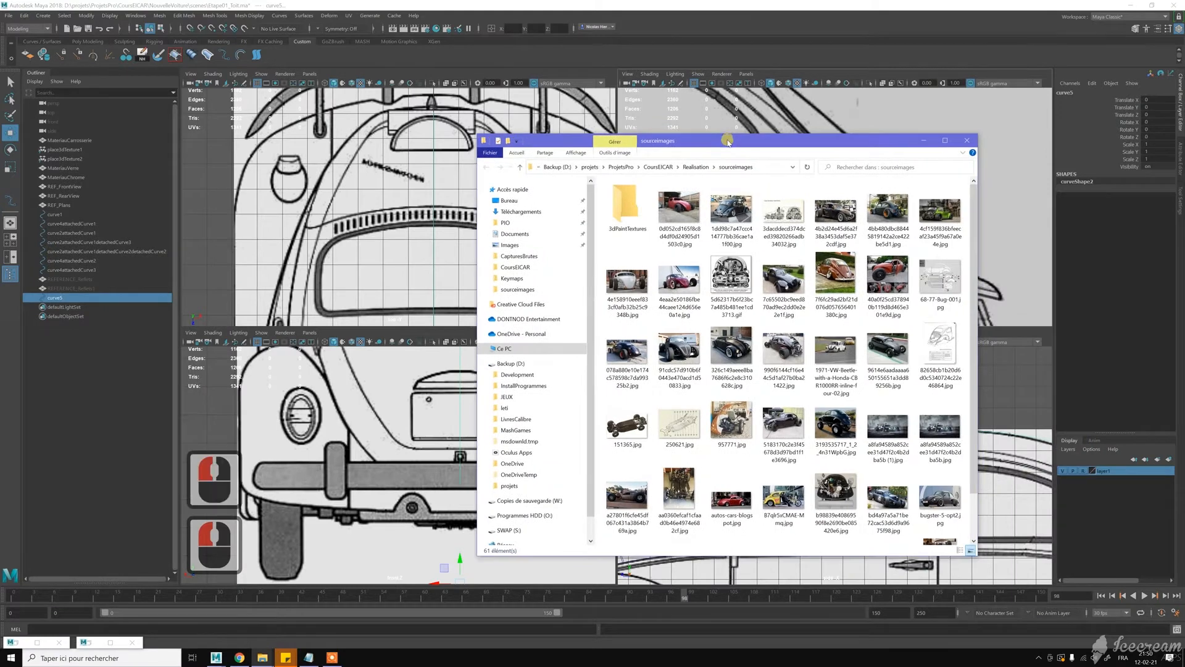
pyautogui.doubleClick(835, 272)
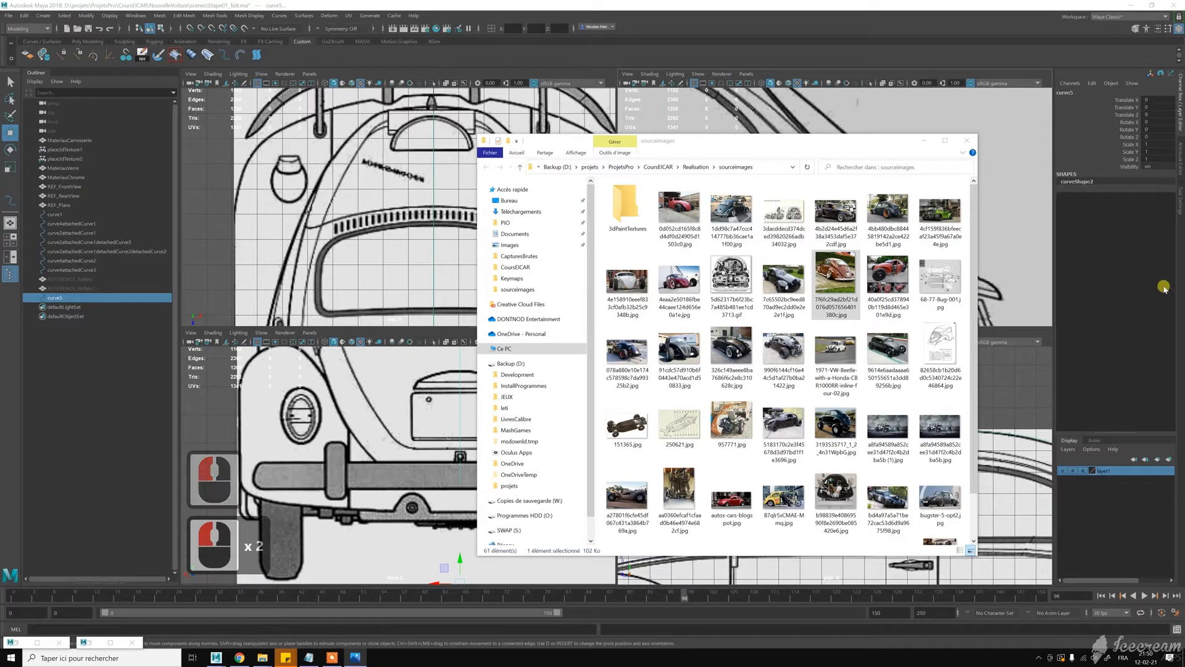
pyautogui.moveTo(689, 154); pyautogui.dragTo(692, 159)
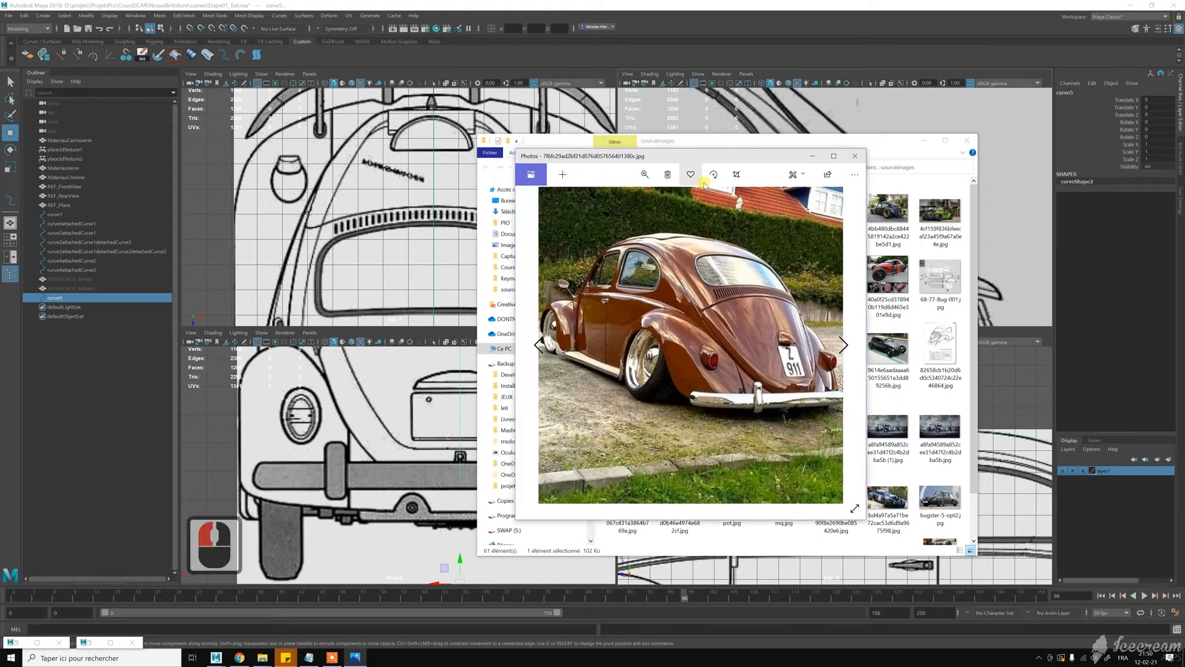
pyautogui.scroll(20, 704, 299)
pyautogui.scroll(19, 673, 262)
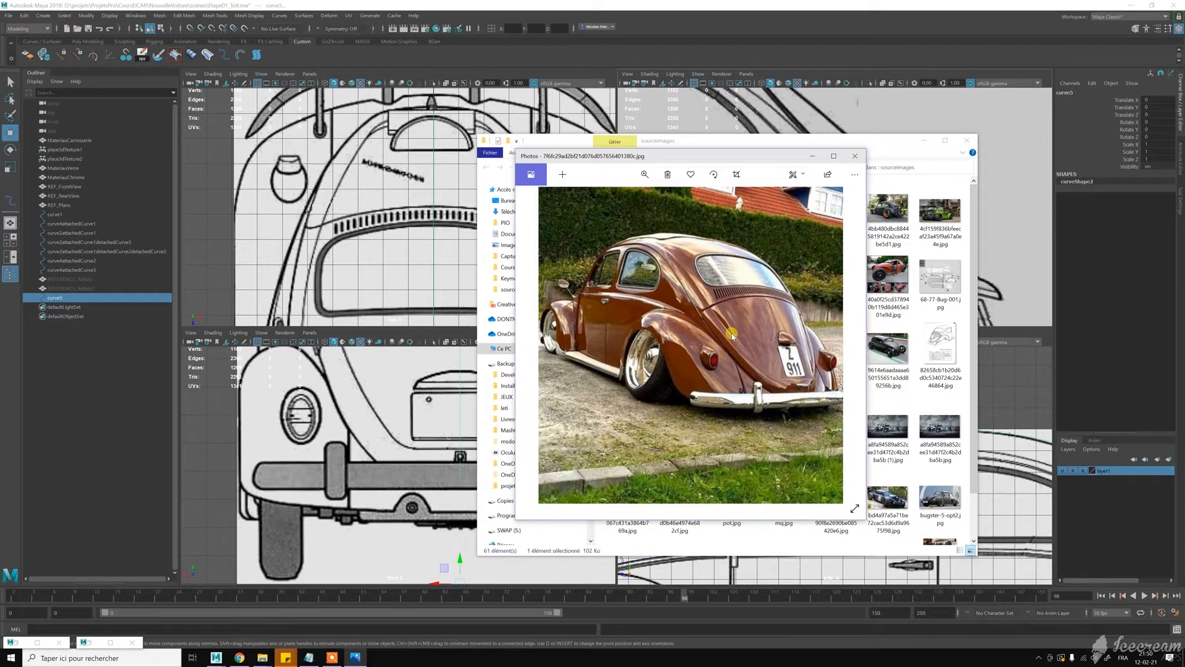
pyautogui.click(855, 155)
pyautogui.click(928, 142)
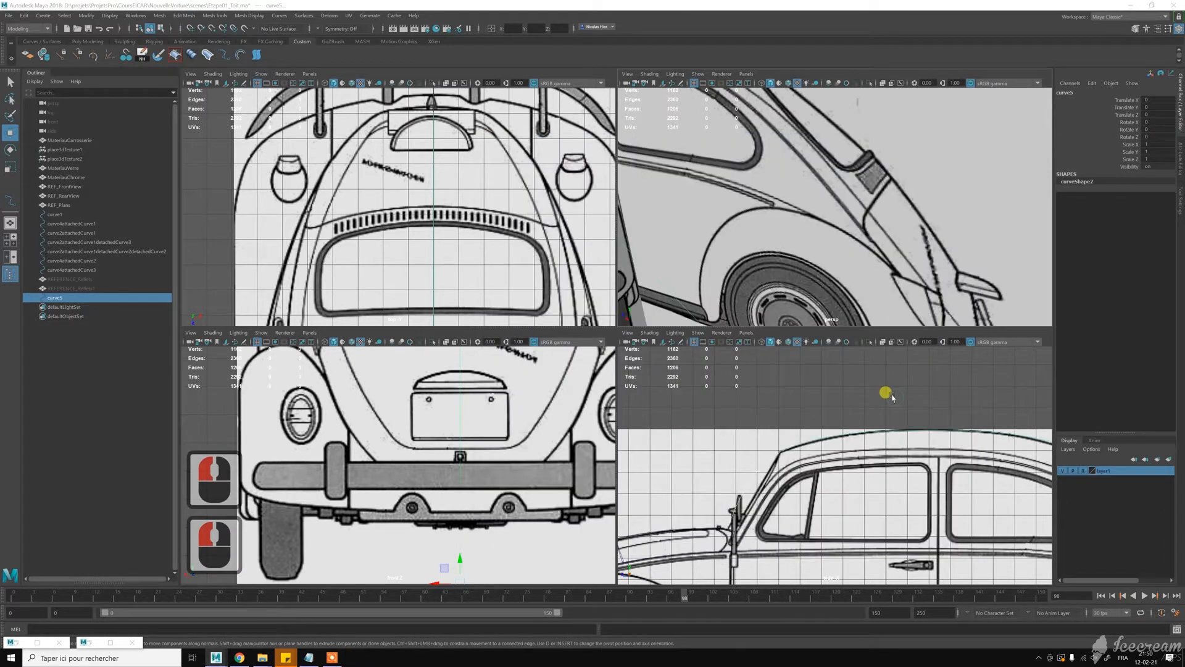
# Step: Duplicate the centre profile curve and move the copy about 14.6 units sideways along X
pyautogui.scroll(-6, 796, 226)
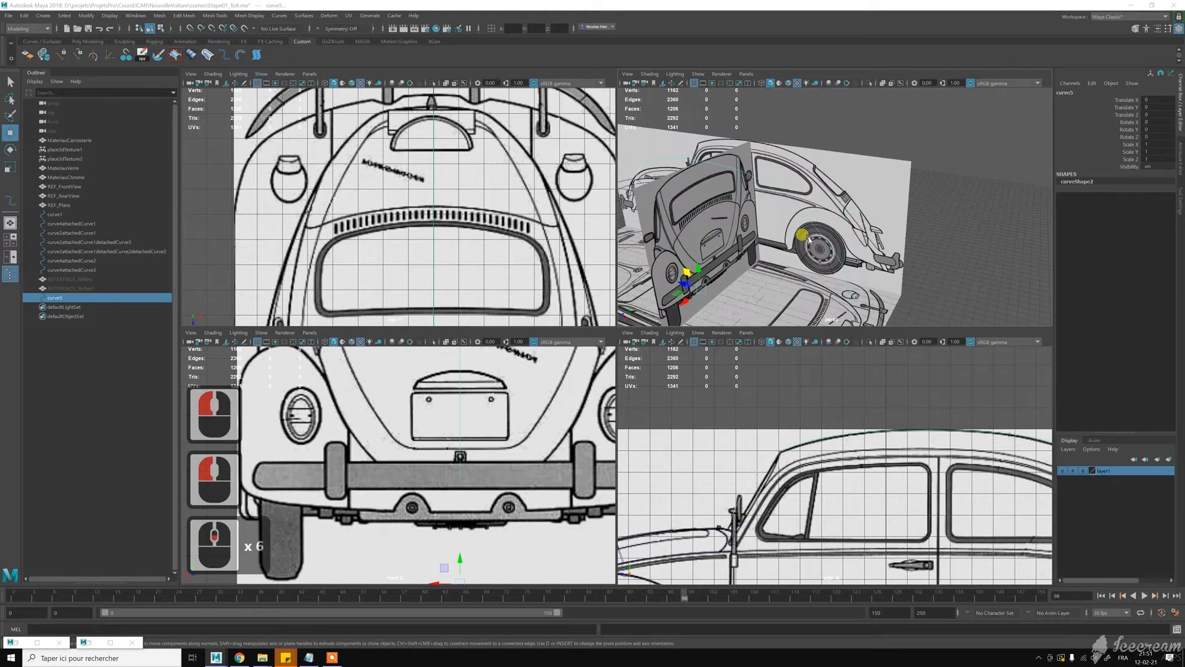
pyautogui.keyDown('alt'); pyautogui.moveTo(798, 217); pyautogui.dragTo(752, 224); pyautogui.keyUp('alt')
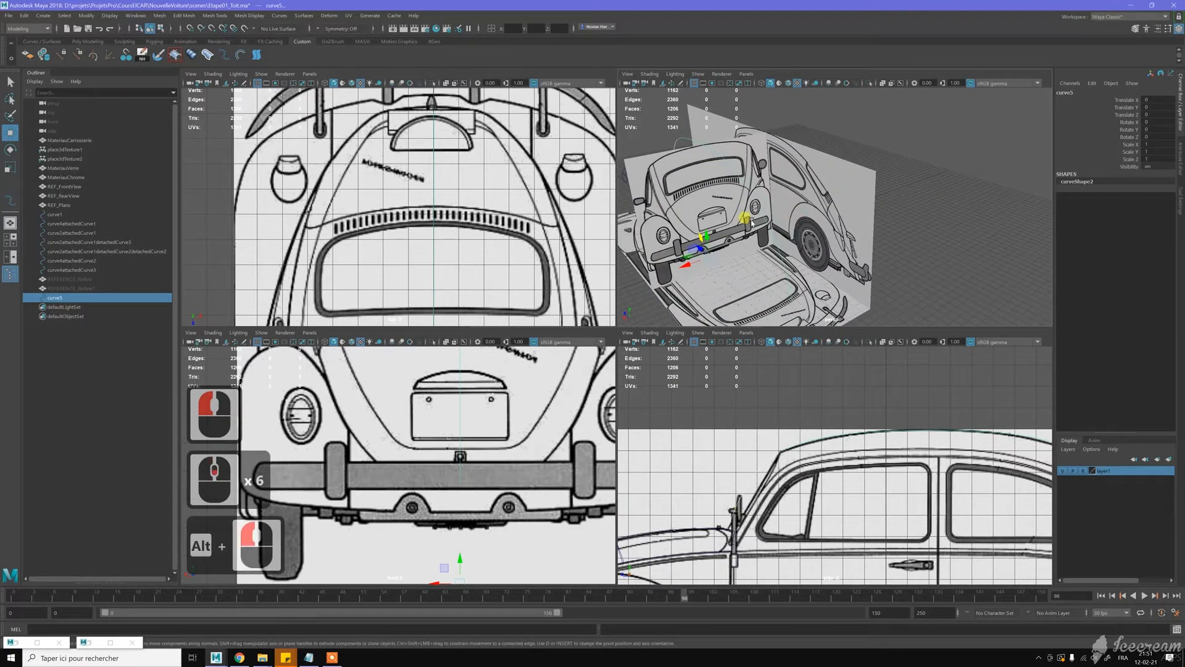
pyautogui.hotkey('ctrl', 'd')
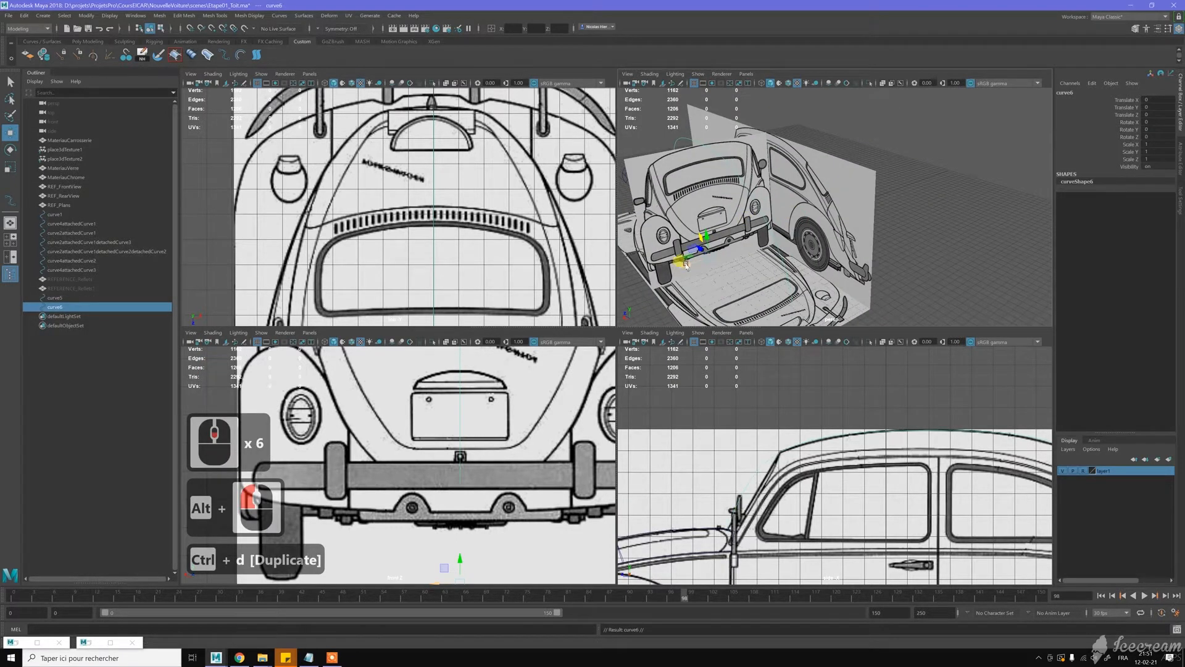
pyautogui.moveTo(687, 264); pyautogui.dragTo(673, 269)
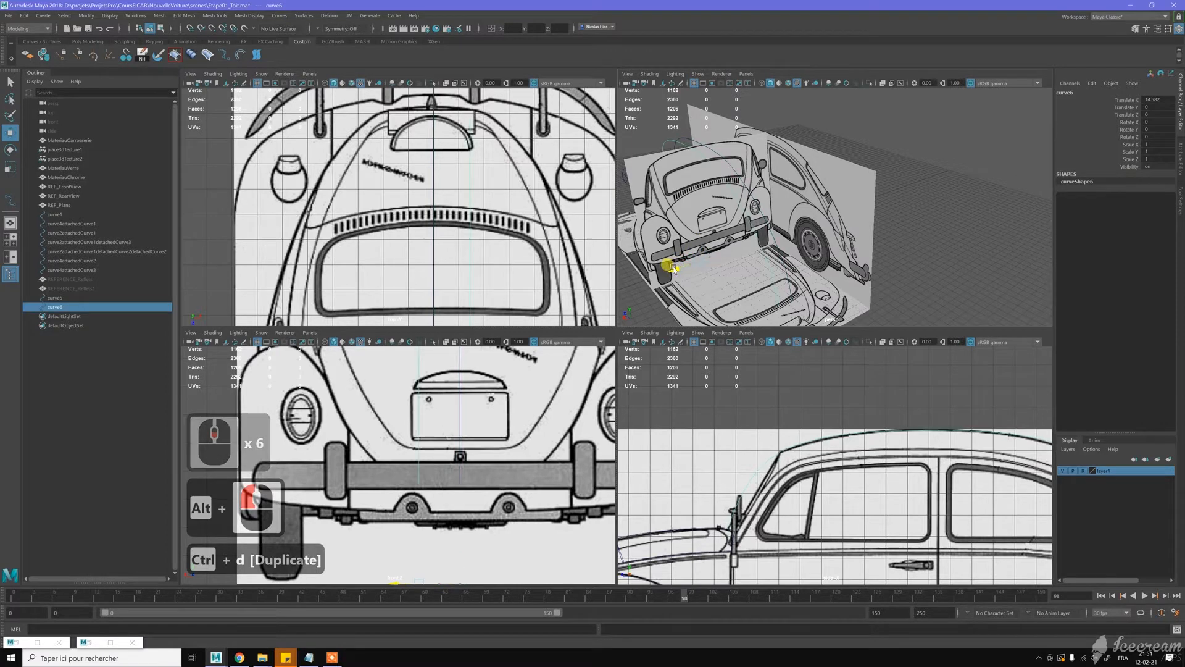
# Step: Move the copied curve sideways onto the roof's side line in the top view, at Translate X about 53.5
pyautogui.scroll(-8, 485, 174)
pyautogui.keyDown('alt'); pyautogui.moveTo(479, 193); pyautogui.dragTo(455, 89, button='middle'); pyautogui.keyUp('alt')
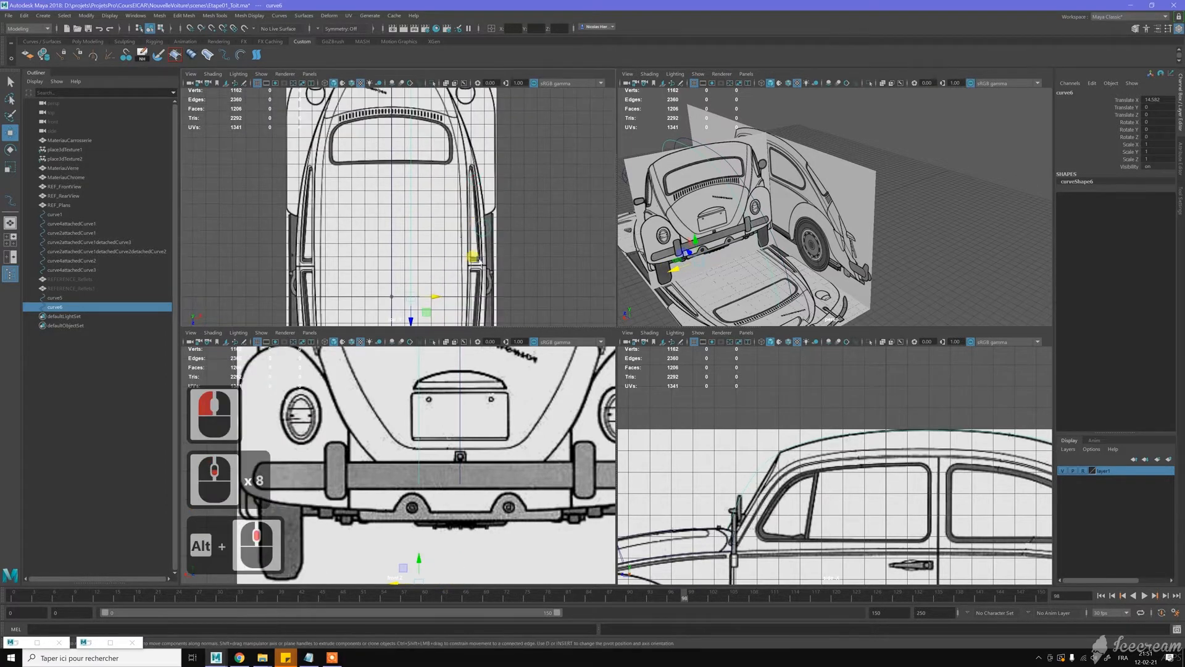
pyautogui.scroll(-2, 478, 262)
pyautogui.moveTo(433, 289); pyautogui.dragTo(478, 289)
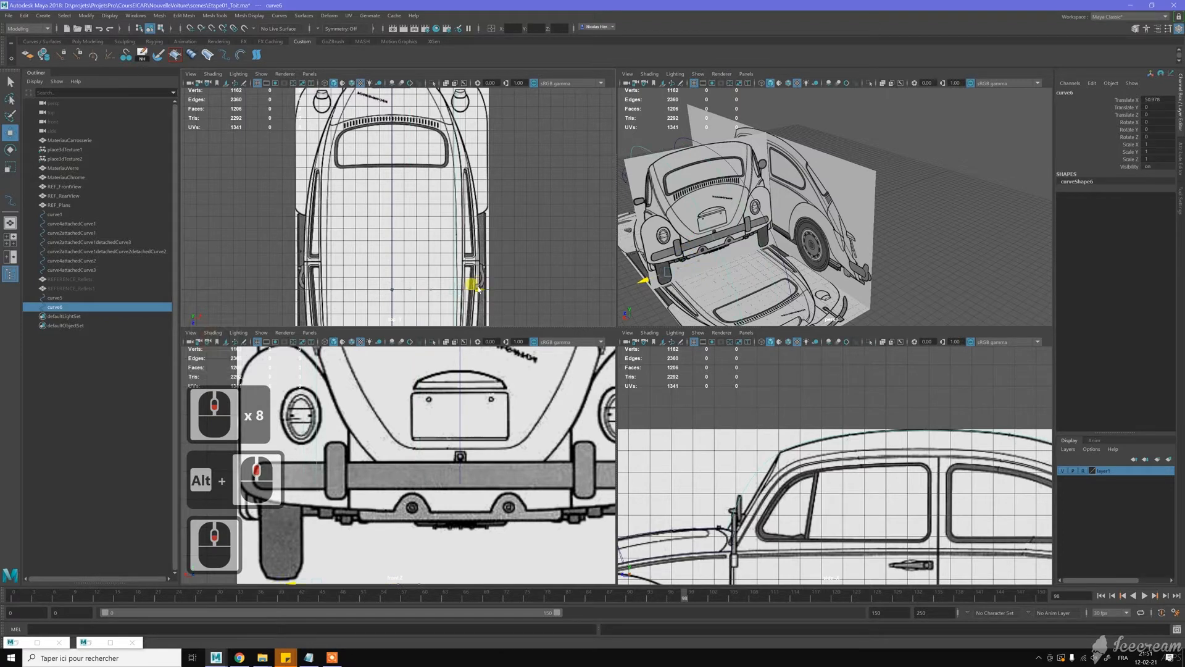
pyautogui.scroll(5, 447, 289)
pyautogui.keyDown('alt'); pyautogui.scroll(4, 462, 262); pyautogui.keyUp('alt')
pyautogui.keyDown('alt'); pyautogui.moveTo(443, 289); pyautogui.dragTo(437, 214, button='middle'); pyautogui.keyUp('alt')
pyautogui.scroll(2, 442, 195)
pyautogui.keyDown('alt'); pyautogui.scroll(2, 444, 221); pyautogui.keyUp('alt')
pyautogui.scroll(2, 450, 224)
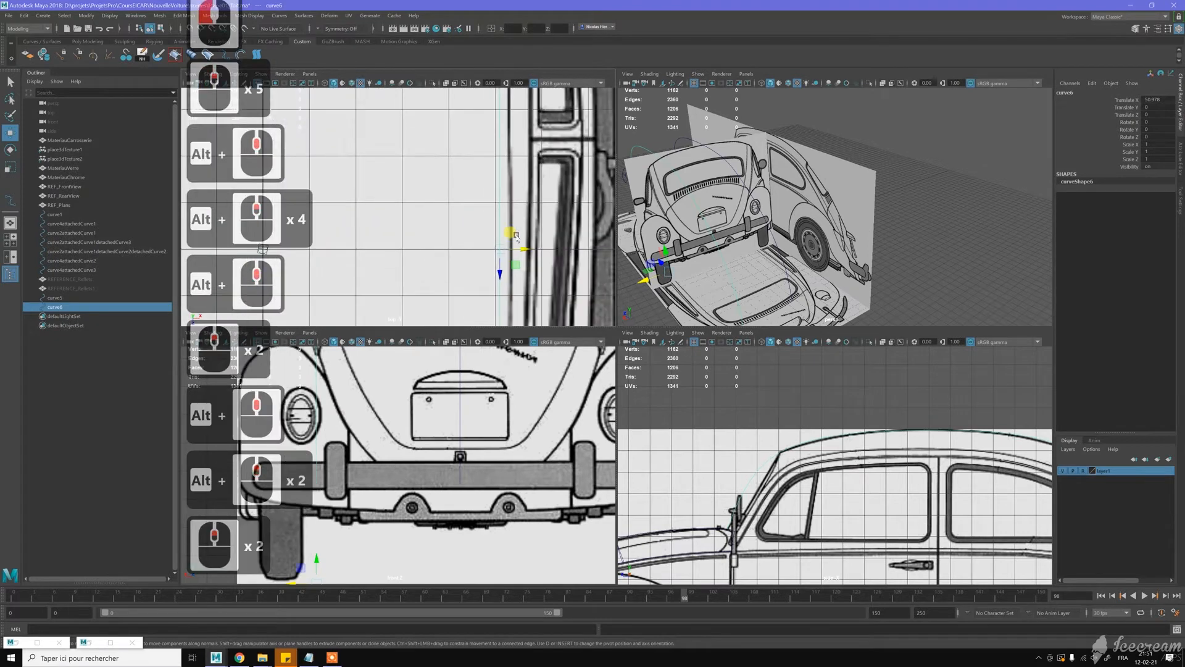
pyautogui.moveTo(524, 245); pyautogui.dragTo(532, 253)
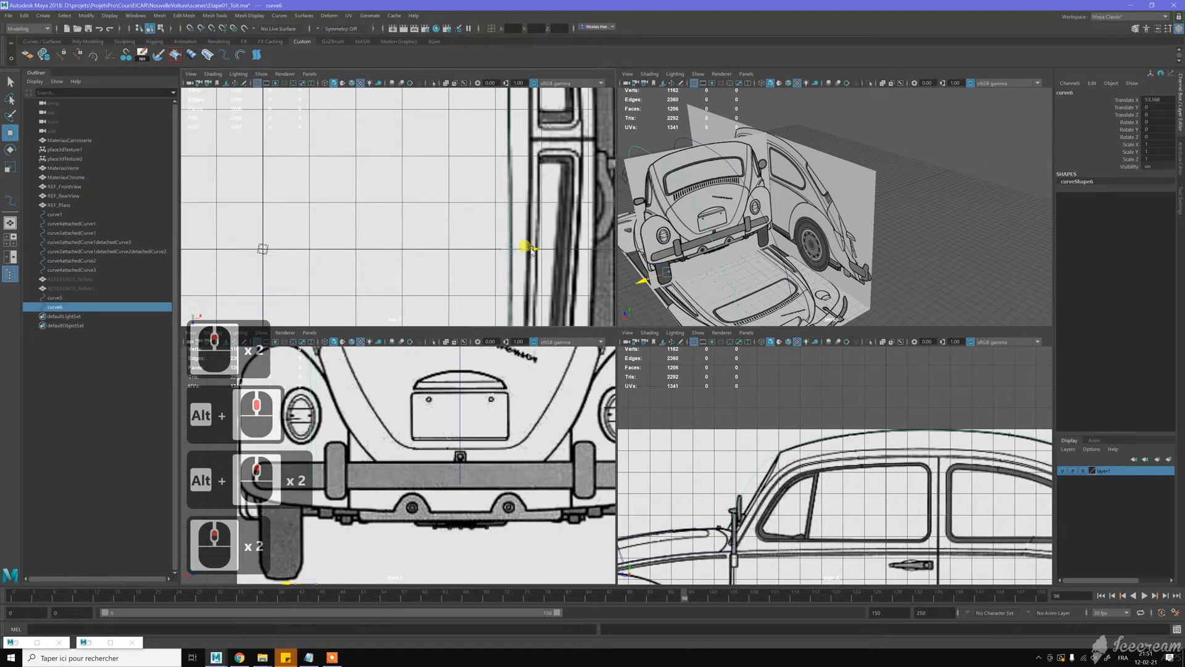
# Step: Examine the copied curve's placement against the top-view blueprint in the top and perspective views
pyautogui.scroll(-9, 533, 250)
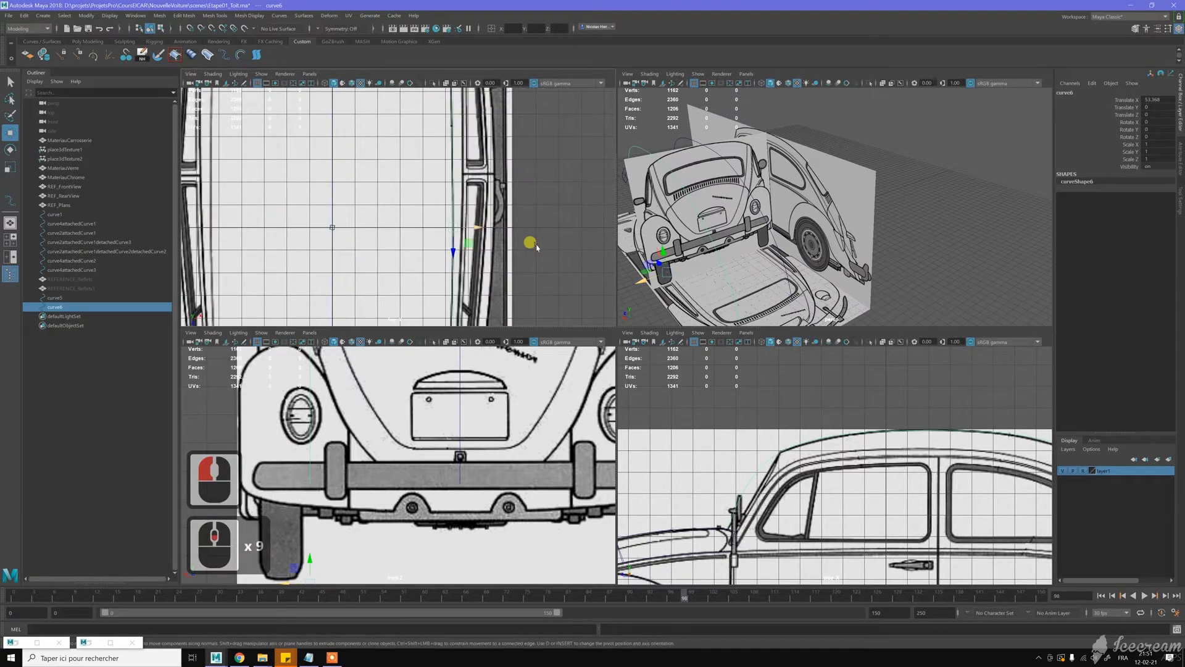
pyautogui.keyDown('alt'); pyautogui.moveTo(766, 217); pyautogui.dragTo(812, 190); pyautogui.keyUp('alt')
pyautogui.keyDown('alt'); pyautogui.moveTo(852, 207); pyautogui.dragTo(778, 201); pyautogui.keyUp('alt')
pyautogui.keyDown('alt'); pyautogui.moveTo(763, 238); pyautogui.dragTo(780, 195, button='middle'); pyautogui.keyUp('alt')
pyautogui.keyDown('alt'); pyautogui.moveTo(780, 195); pyautogui.dragTo(820, 235, button='right'); pyautogui.keyUp('alt')
pyautogui.keyDown('alt'); pyautogui.moveTo(803, 259); pyautogui.dragTo(819, 231, button='middle'); pyautogui.keyUp('alt')
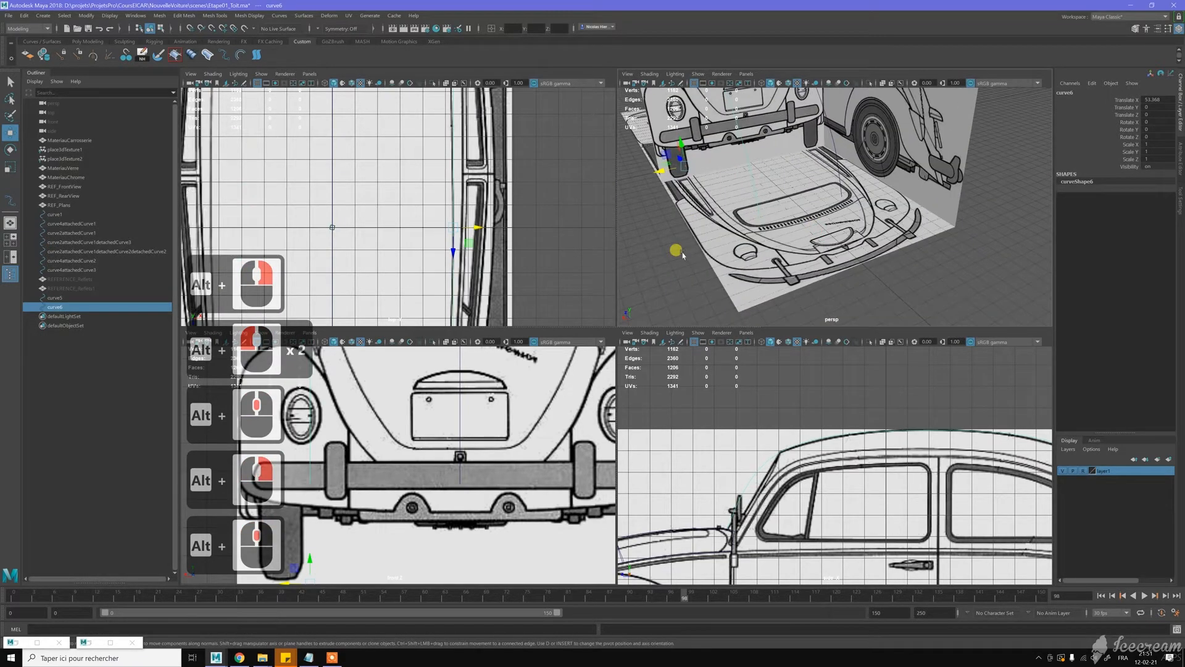
# Step: Switch the copied curve to edit points and shift the one beside the rear side window onto the blueprint's roof side line
pyautogui.keyDown('alt'); pyautogui.moveTo(521, 167); pyautogui.dragTo(567, 228, button='middle'); pyautogui.keyUp('alt')
pyautogui.moveTo(573, 176); pyautogui.dragTo(547, 168, button='right')
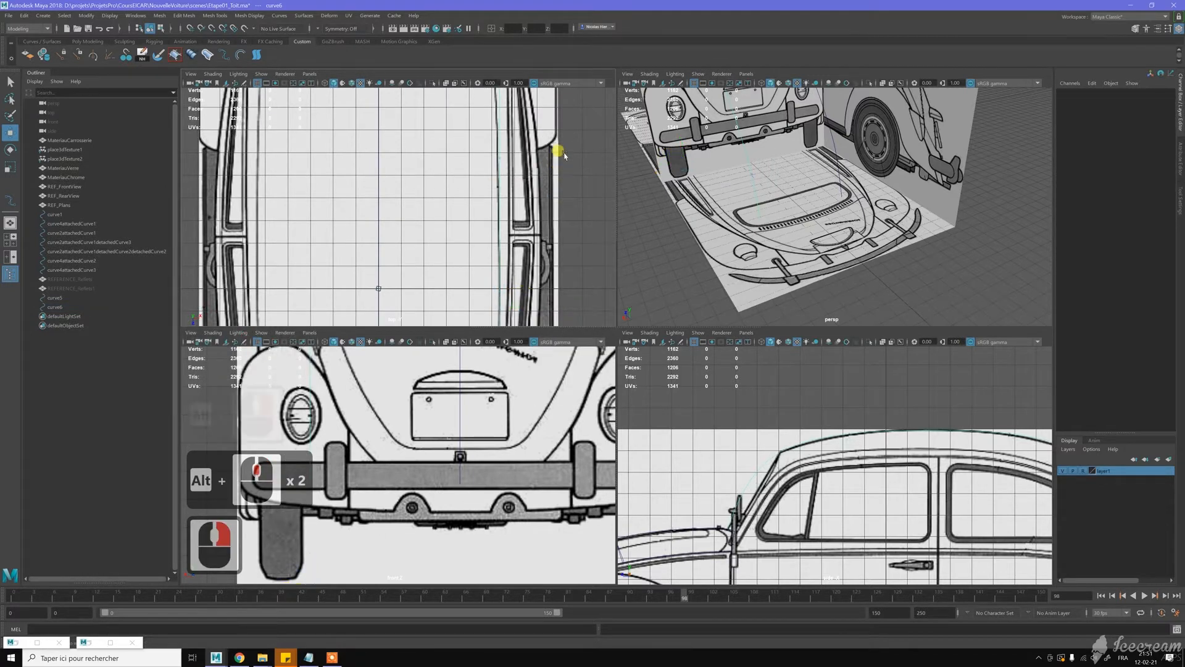
pyautogui.keyDown('alt'); pyautogui.moveTo(566, 160); pyautogui.dragTo(574, 195, button='middle'); pyautogui.keyUp('alt')
pyautogui.moveTo(496, 186); pyautogui.dragTo(522, 208)
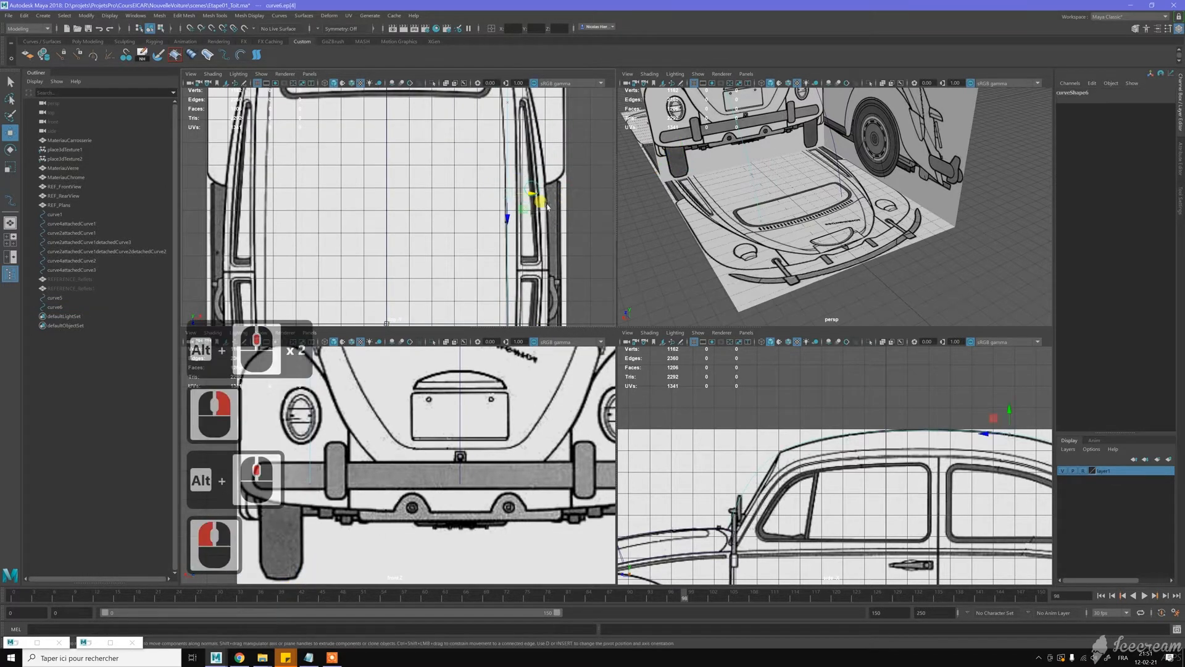
pyautogui.keyDown('alt'); pyautogui.moveTo(534, 188); pyautogui.dragTo(547, 211, button='middle'); pyautogui.keyUp('alt')
pyautogui.keyDown('alt'); pyautogui.scroll(2, 548, 210); pyautogui.keyUp('alt')
pyautogui.scroll(2, 549, 211)
pyautogui.moveTo(604, 223); pyautogui.dragTo(600, 223)
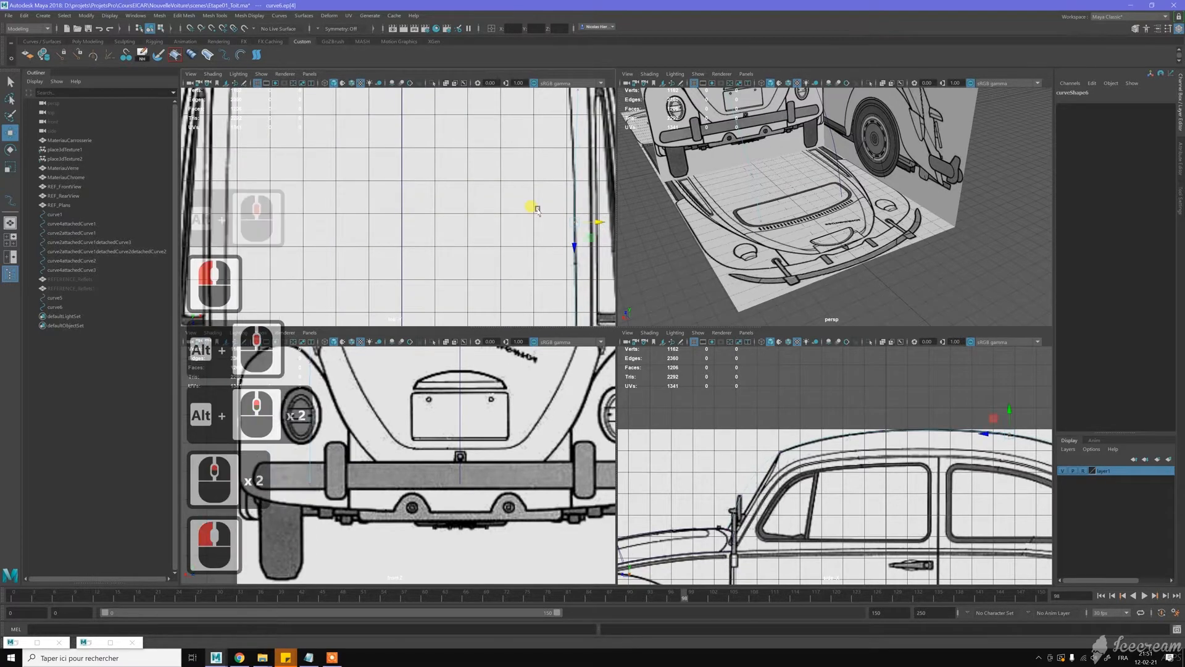
# Step: Shift the copied curve's edit points beside the rear window and the air vents onto the blueprint's body side line in the top view
pyautogui.keyDown('alt'); pyautogui.moveTo(498, 165); pyautogui.dragTo(488, 290, button='middle'); pyautogui.keyUp('alt')
pyautogui.click(587, 214)
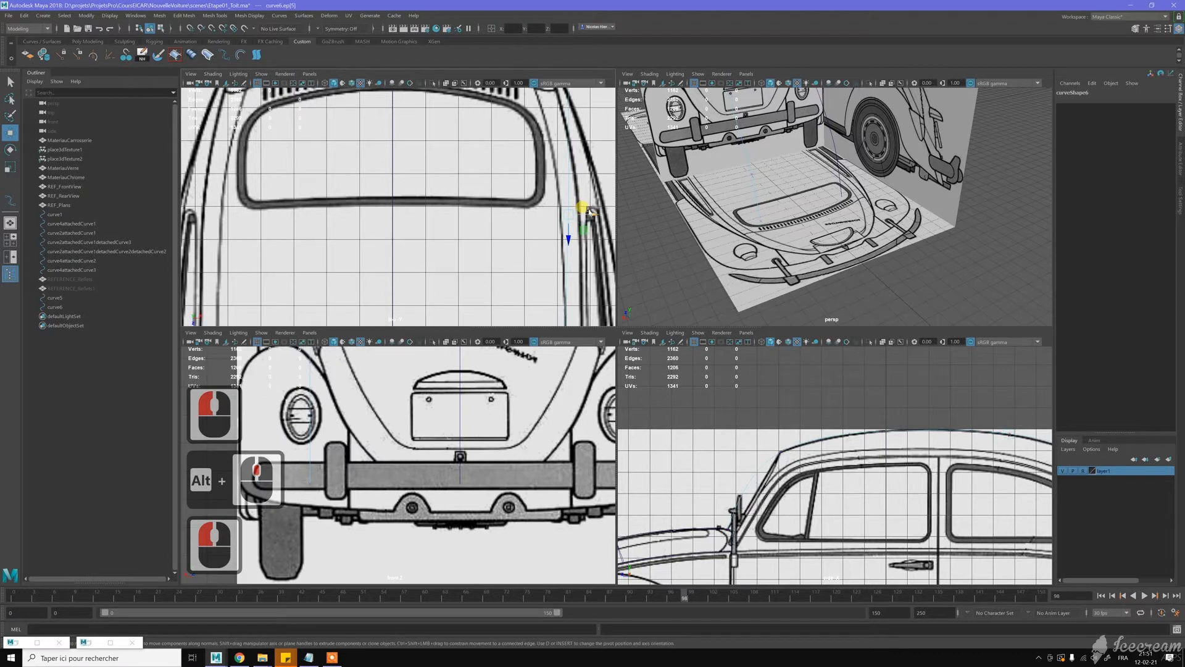
pyautogui.moveTo(587, 215); pyautogui.dragTo(583, 215)
pyautogui.keyDown('alt'); pyautogui.moveTo(487, 144); pyautogui.dragTo(491, 216, button='middle'); pyautogui.keyUp('alt')
pyautogui.click(596, 144)
pyautogui.moveTo(594, 147); pyautogui.dragTo(560, 154)
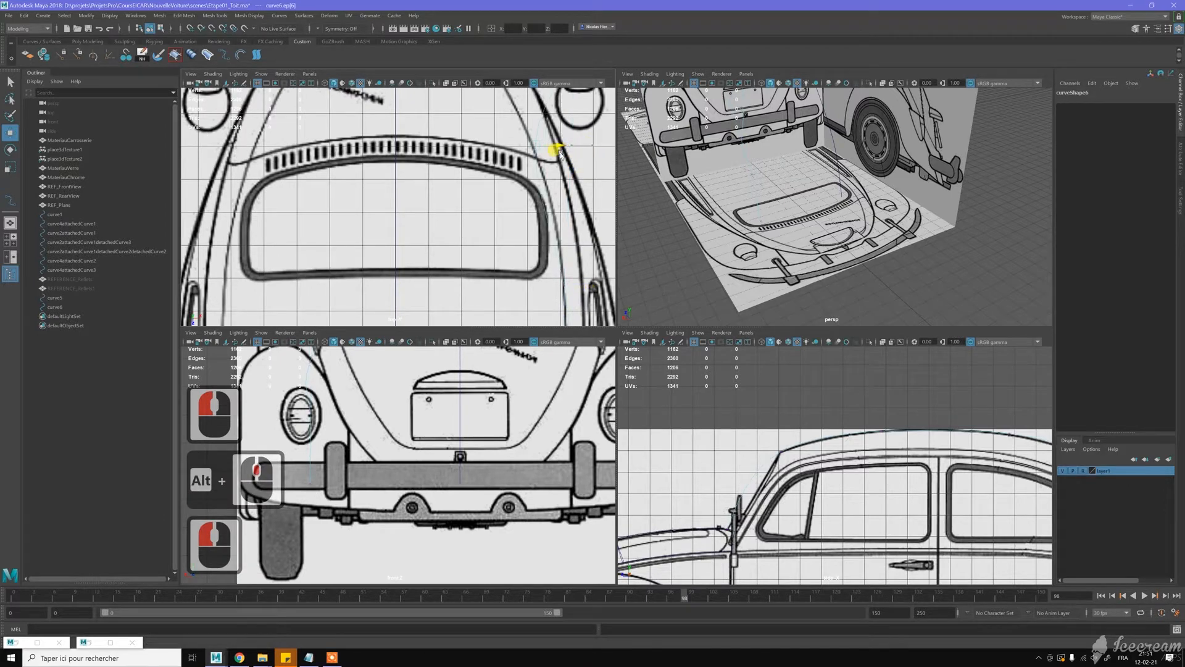
# Step: Move the next two rear edit points inward onto the engine lid's side edge in the top view
pyautogui.keyDown('alt'); pyautogui.moveTo(560, 154); pyautogui.dragTo(548, 267, button='middle'); pyautogui.keyUp('alt')
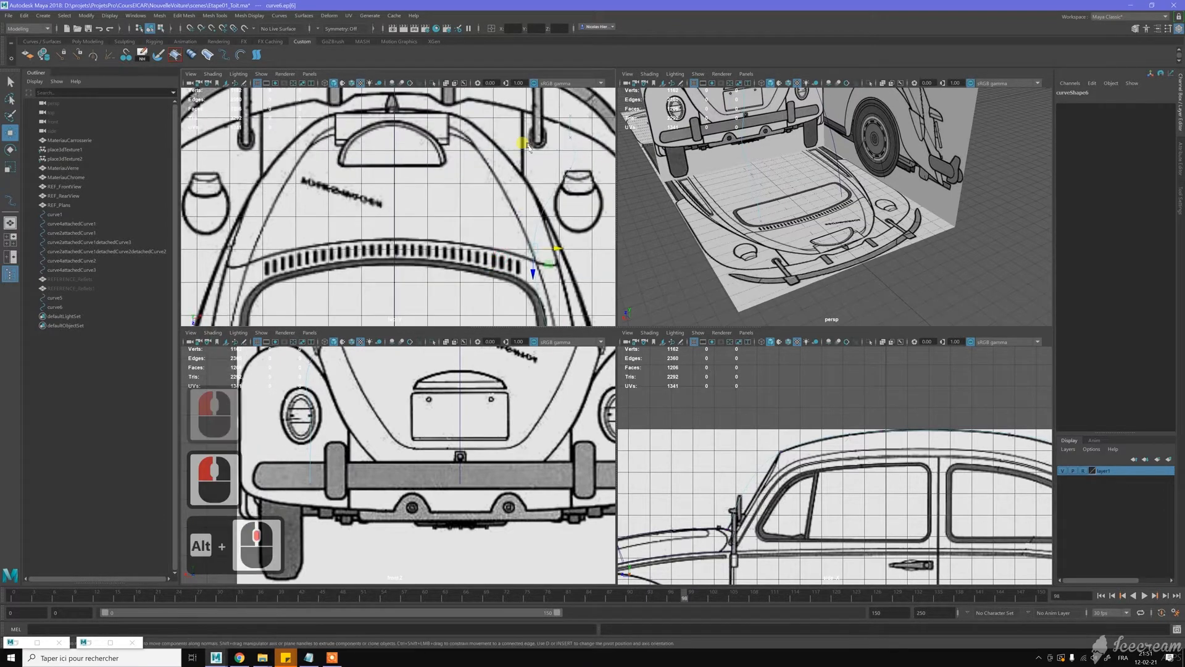
pyautogui.keyDown('alt'); pyautogui.moveTo(511, 164); pyautogui.dragTo(540, 182, button='middle'); pyautogui.keyUp('alt')
pyautogui.moveTo(544, 183); pyautogui.dragTo(506, 196)
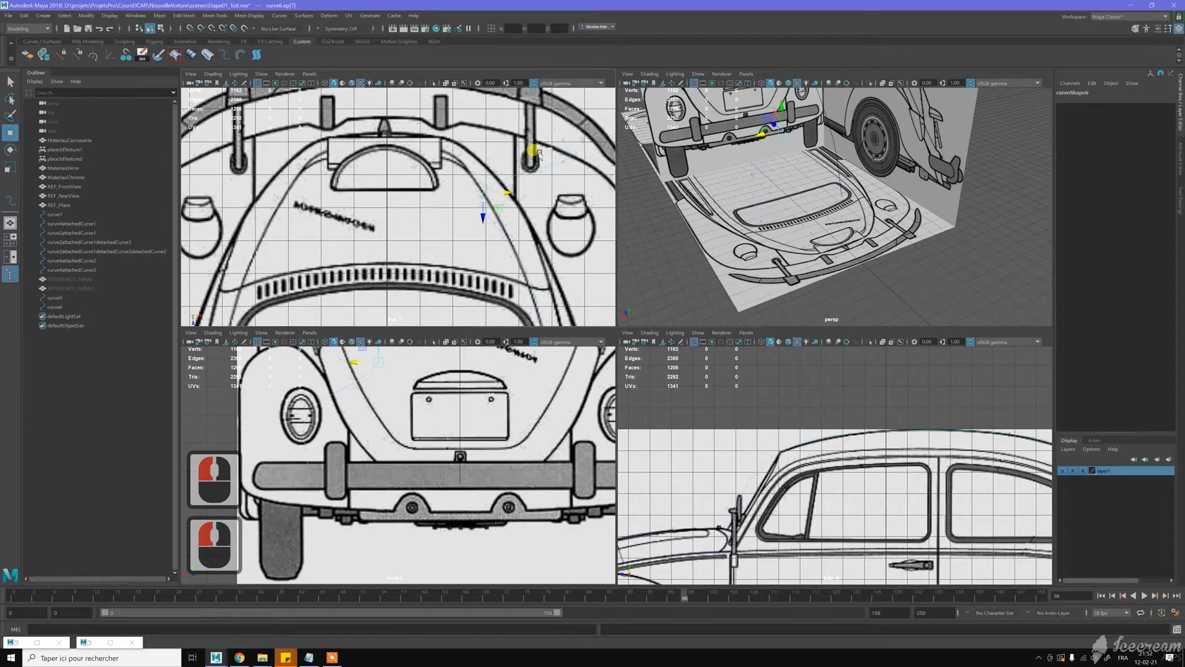
pyautogui.moveTo(533, 152); pyautogui.dragTo(487, 163)
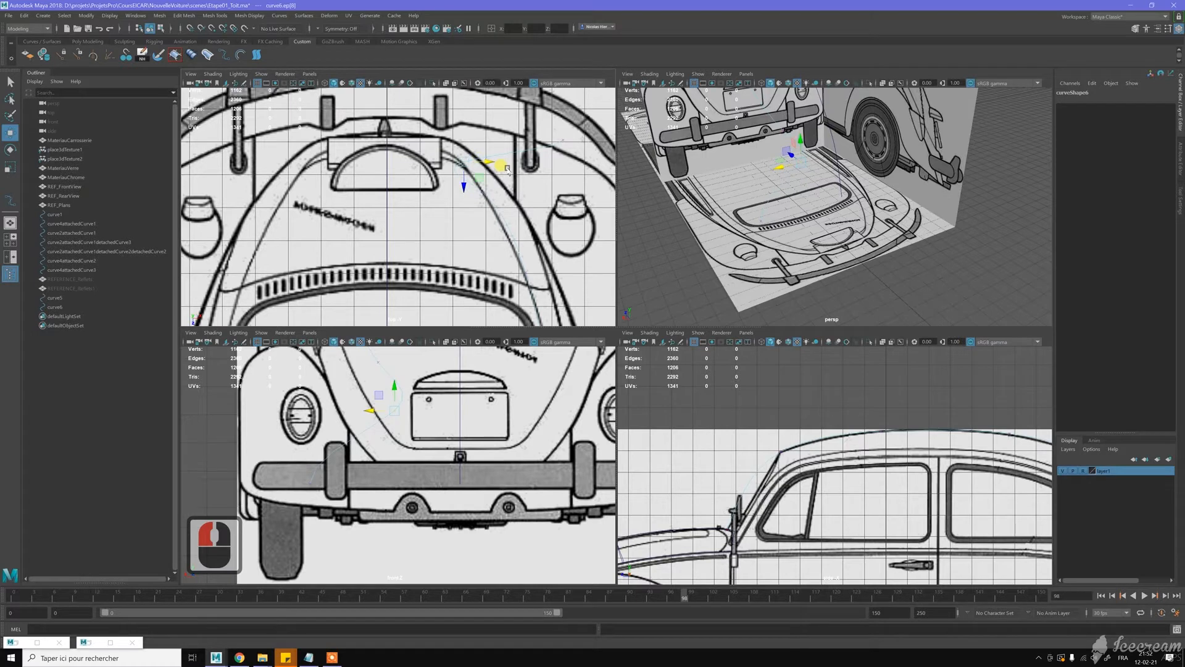
# Step: Place the curve's rear end point on the centre line at X 0, adjust it along Z, and nudge the edit point near the lid's corner
pyautogui.keyDown('alt'); pyautogui.moveTo(396, 185); pyautogui.dragTo(412, 223, button='middle'); pyautogui.keyUp('alt')
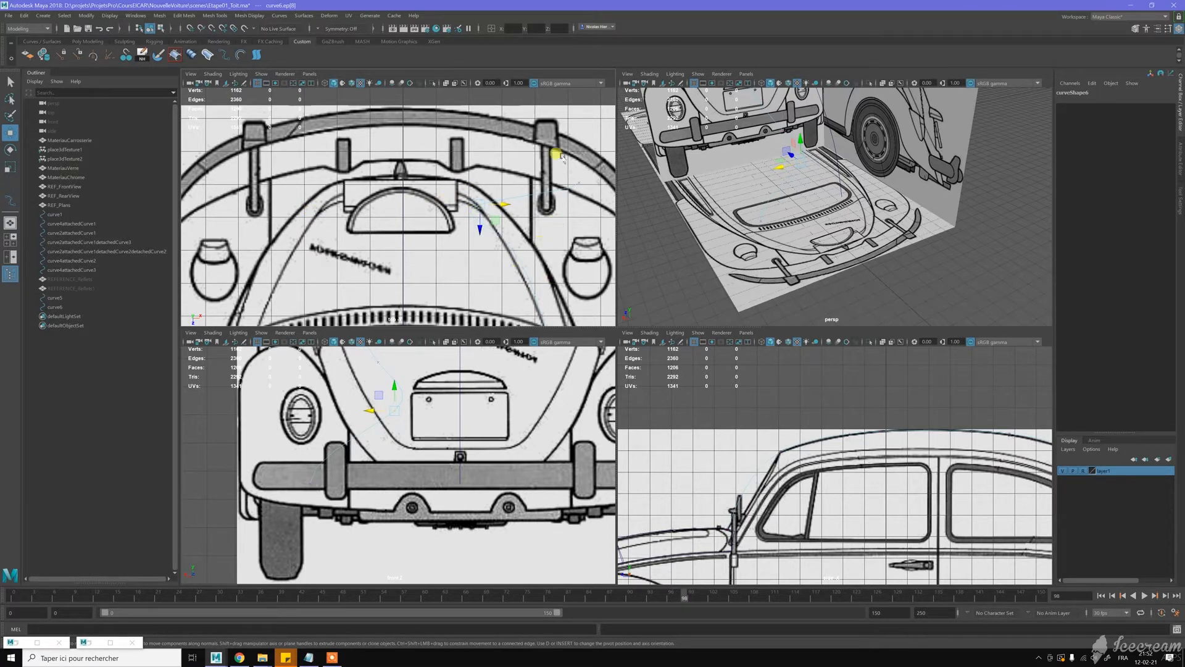
pyautogui.click(579, 184)
pyautogui.moveTo(604, 185); pyautogui.dragTo(480, 170)
pyautogui.click(514, 28)
pyautogui.write('0')
pyautogui.press('Return')
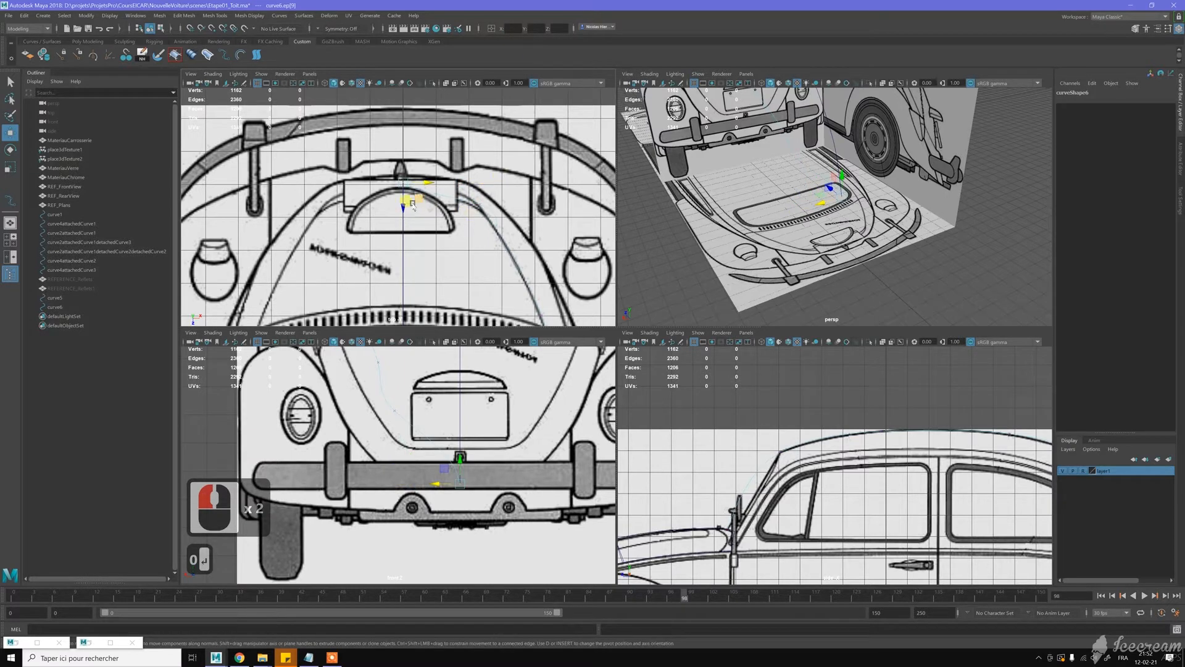
pyautogui.moveTo(413, 204); pyautogui.dragTo(400, 210)
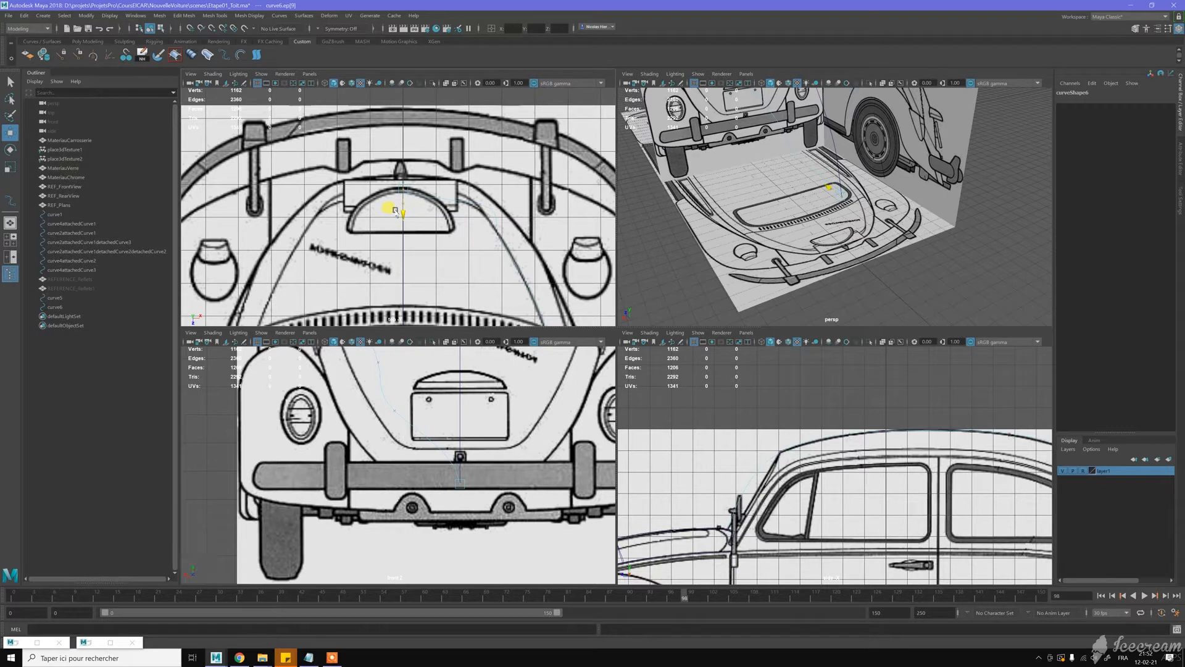
pyautogui.click(395, 210)
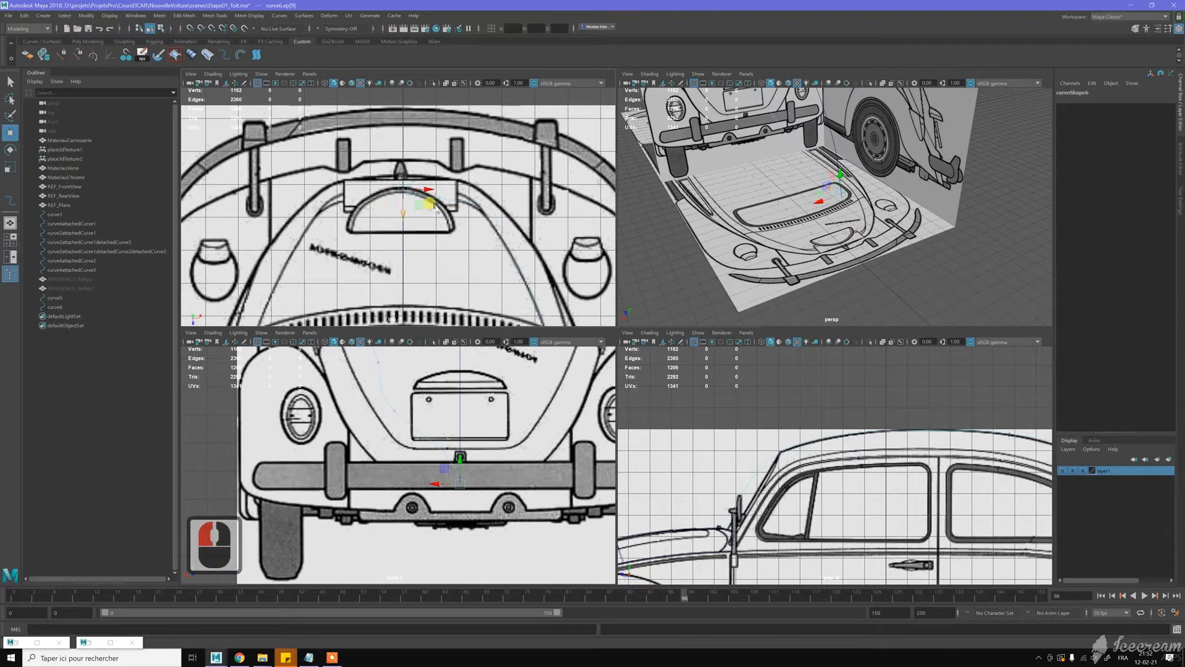
pyautogui.click(502, 187)
pyautogui.moveTo(504, 203); pyautogui.dragTo(502, 201)
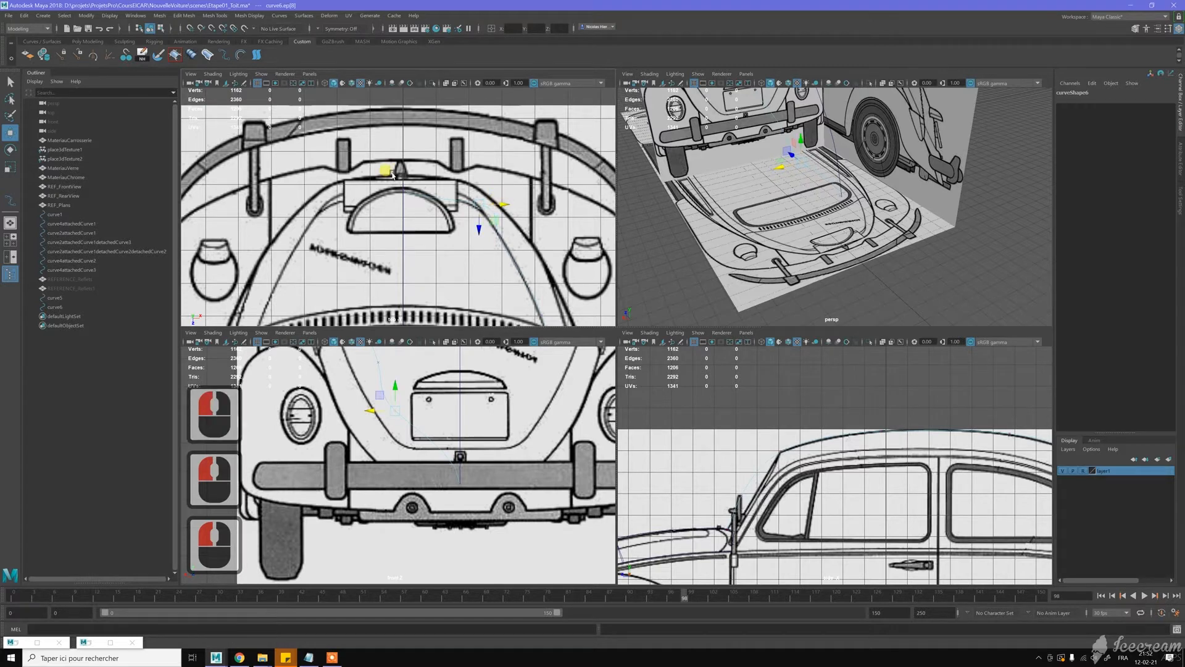
# Step: Switch the curve to control vertices and align the vertex beside the rear end point with it using point snapping
pyautogui.scroll(2, 432, 179)
pyautogui.click(431, 173)
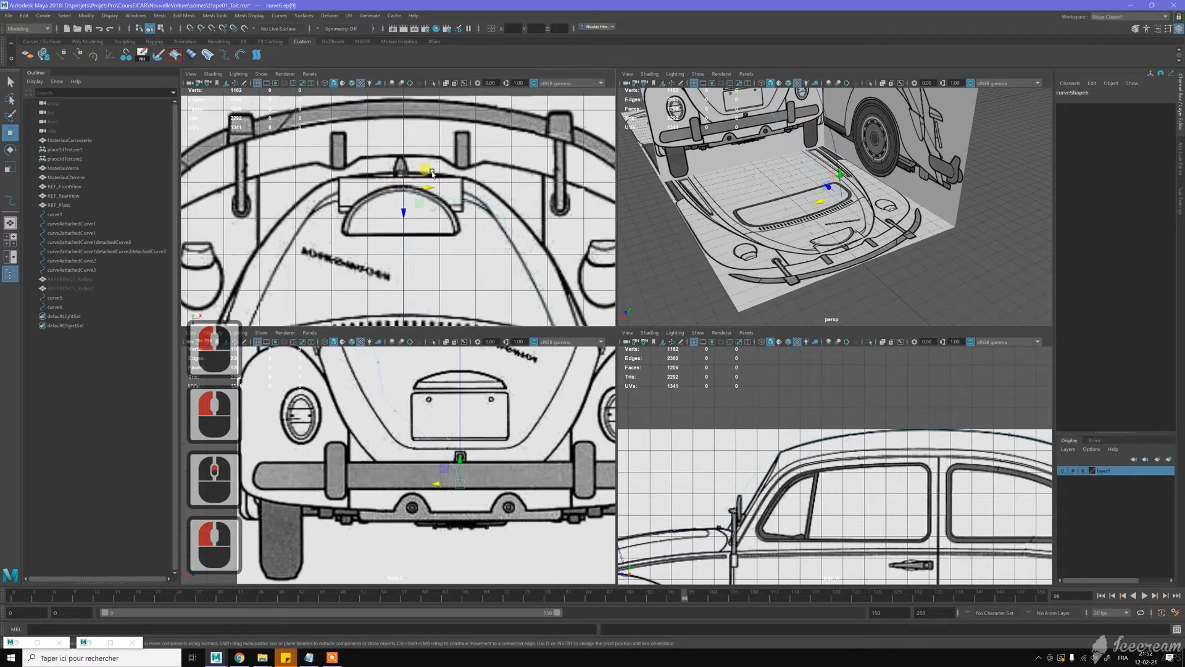
pyautogui.keyDown('shift'); pyautogui.click(457, 171); pyautogui.keyUp('shift')
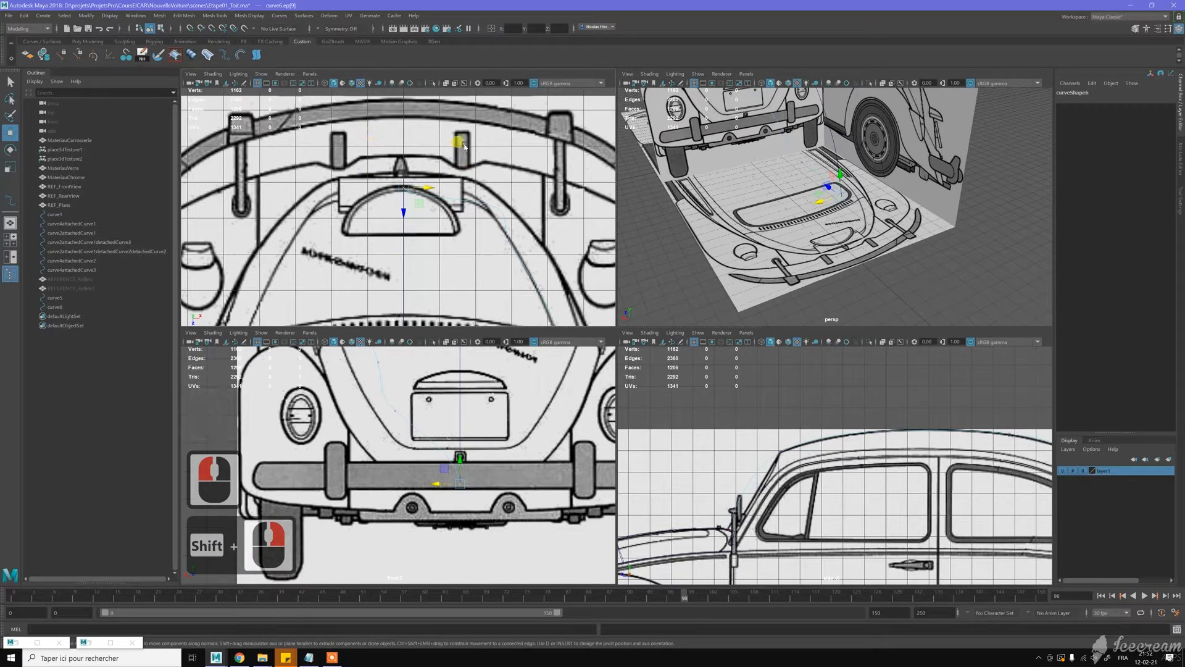
pyautogui.rightClick(466, 145)
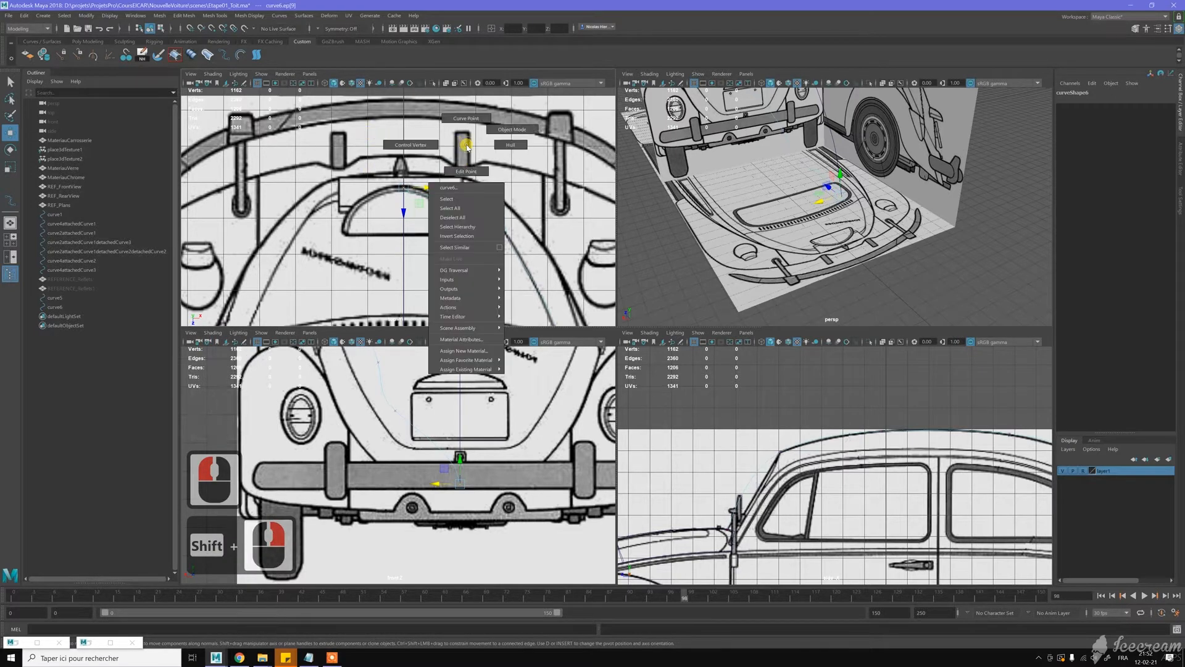
pyautogui.click(430, 141)
pyautogui.scroll(4, 407, 199)
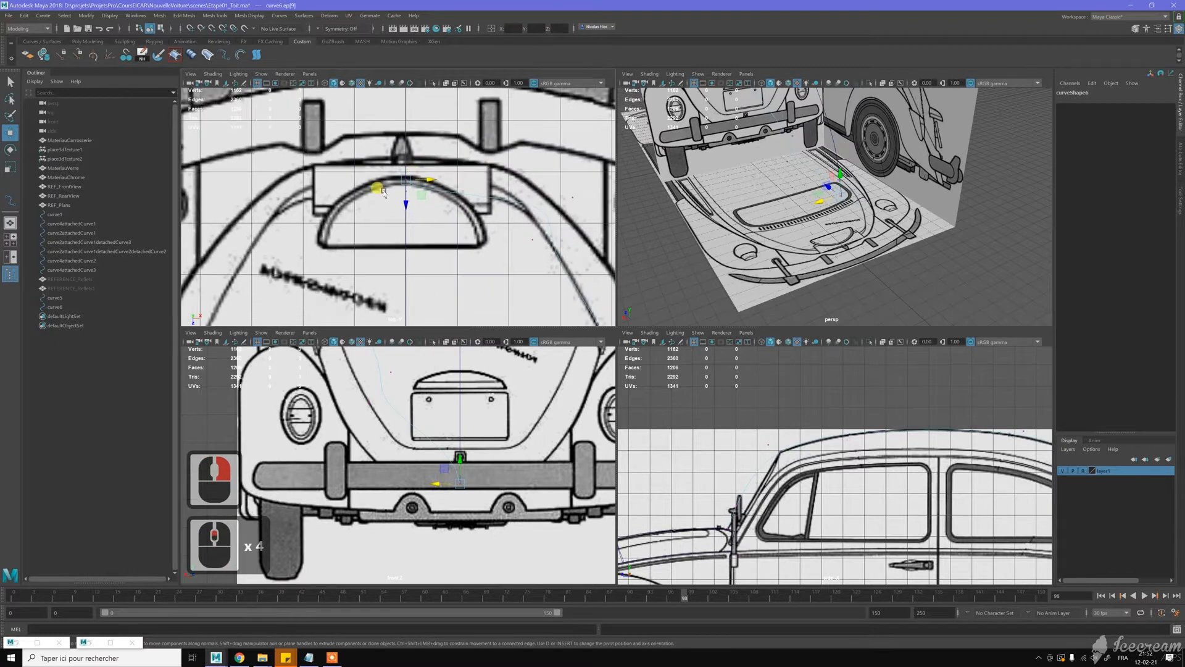
pyautogui.click(422, 195)
pyautogui.moveTo(420, 202); pyautogui.dragTo(403, 180)
pyautogui.press('v')
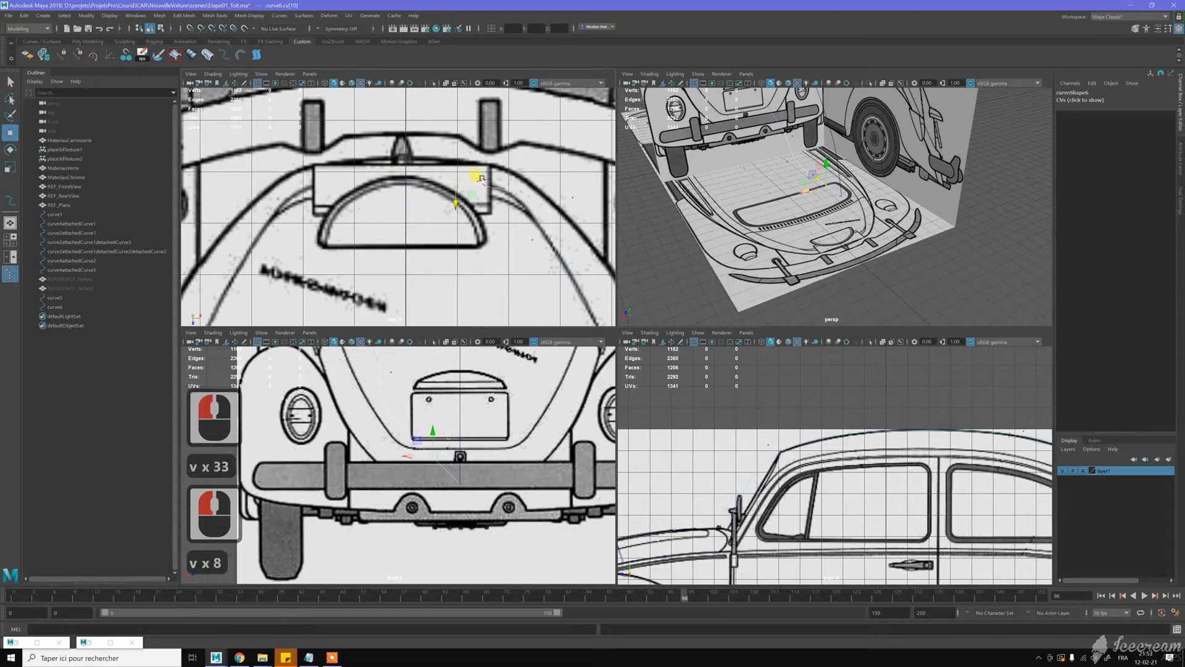
pyautogui.click(391, 177)
pyautogui.moveTo(398, 181)
pyautogui.mouseDown()
pyautogui.moveTo(433, 182)
pyautogui.moveTo(414, 187)
pyautogui.mouseUp()
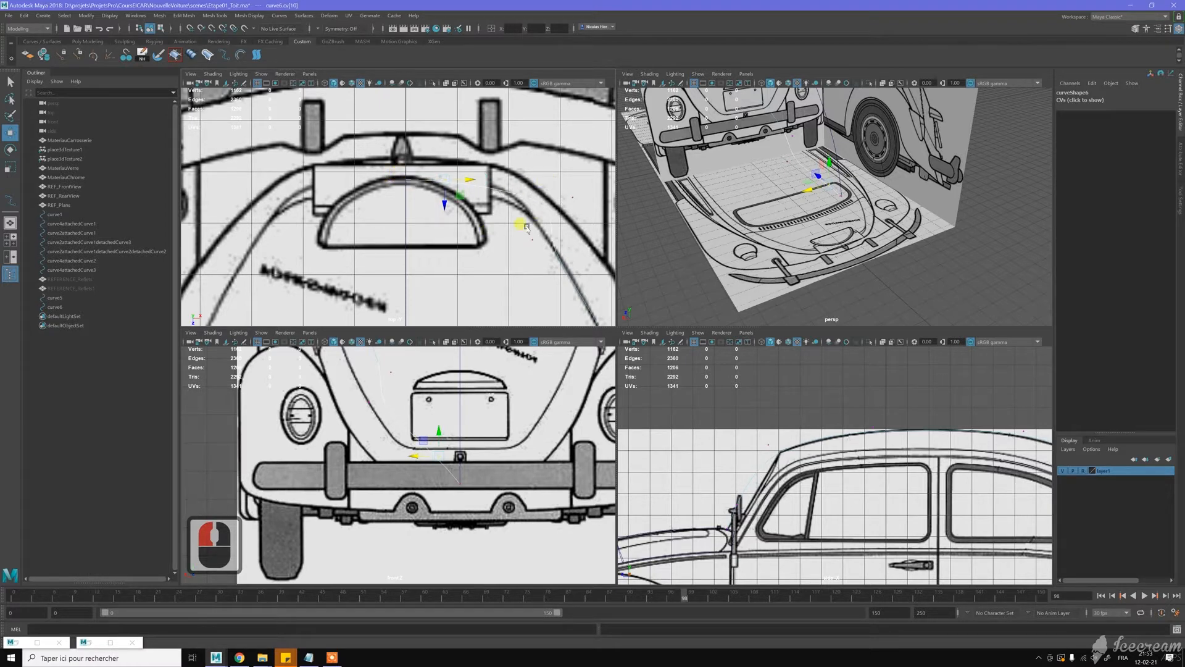
# Step: Return the curve to edit points and move the one at the engine lid's corner inward in the top view
pyautogui.moveTo(506, 207); pyautogui.dragTo(507, 227, button='right')
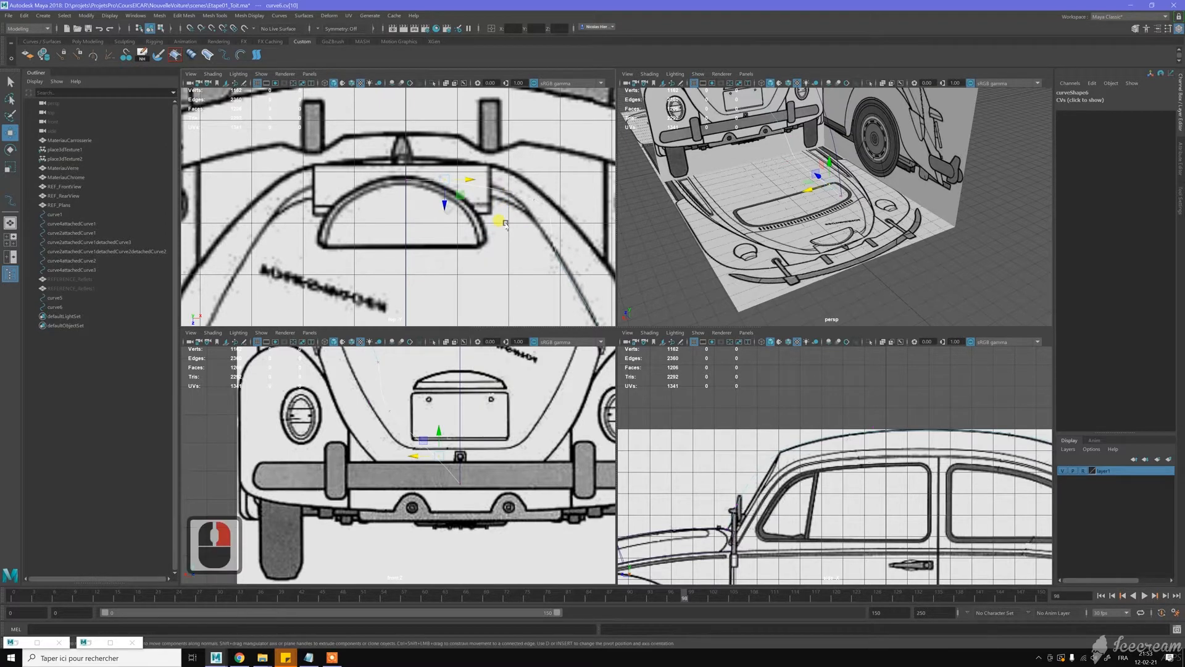
pyautogui.click(522, 195)
pyautogui.click(527, 202)
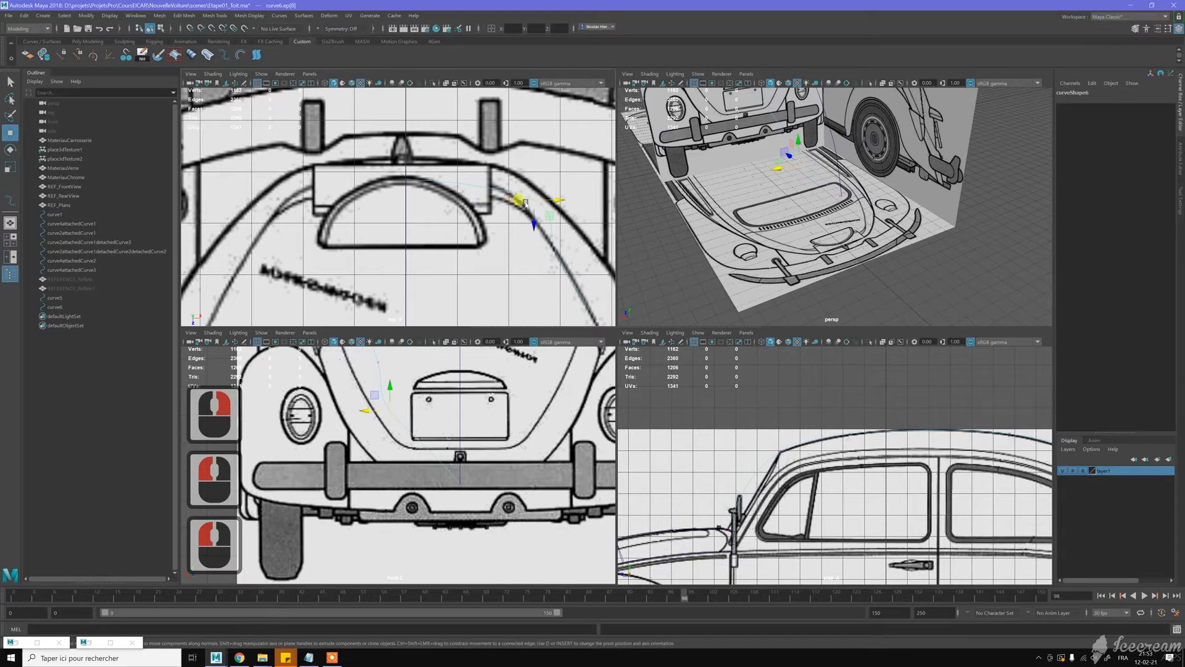
pyautogui.moveTo(526, 203); pyautogui.dragTo(535, 229)
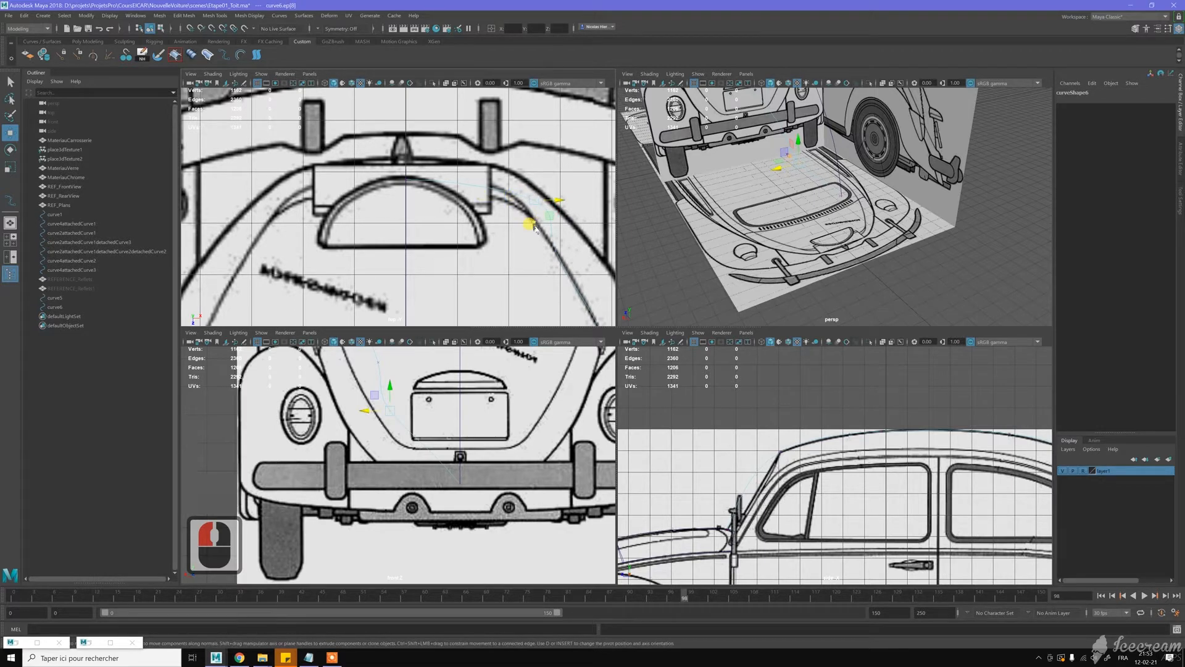
pyautogui.moveTo(535, 229); pyautogui.dragTo(563, 223)
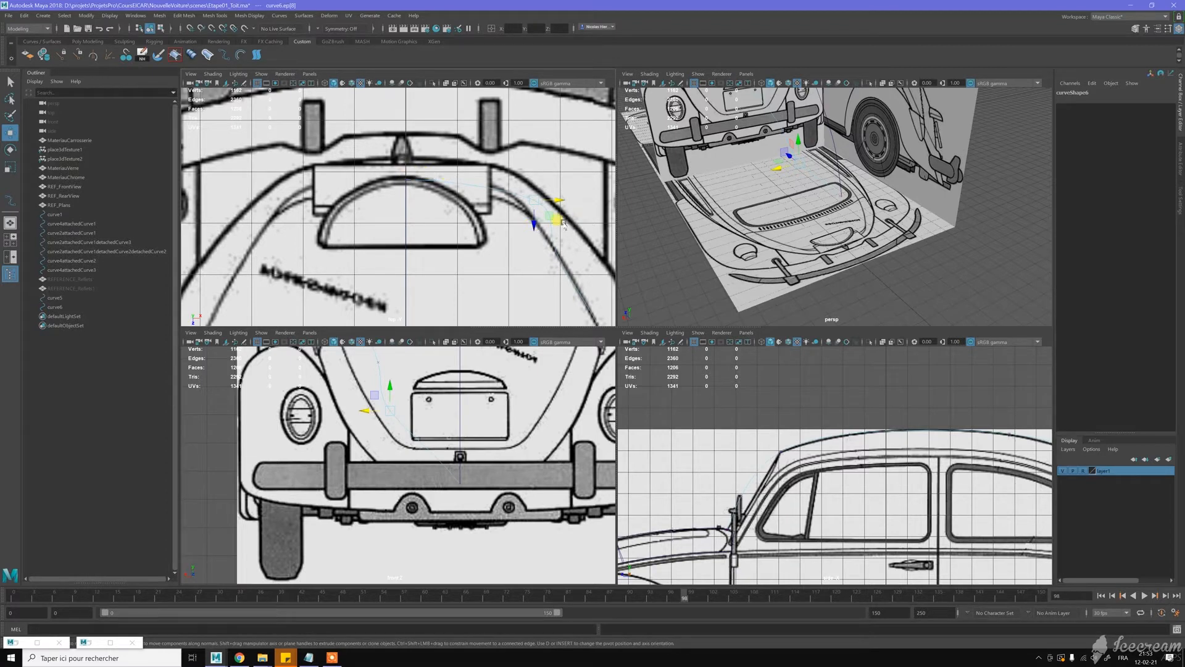
pyautogui.moveTo(549, 212); pyautogui.dragTo(519, 208)
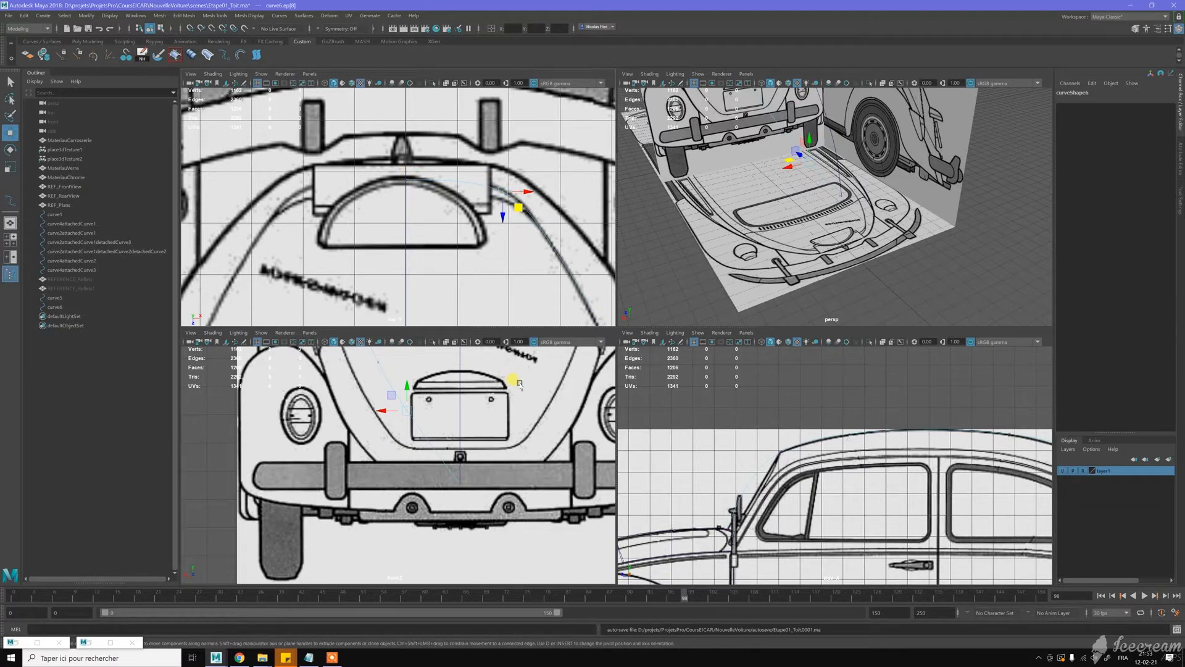
# Step: Adjust the edit point between the centre line and the lid's corner along Z, with the side view framed on the car's rear
pyautogui.scroll(-4, 810, 508)
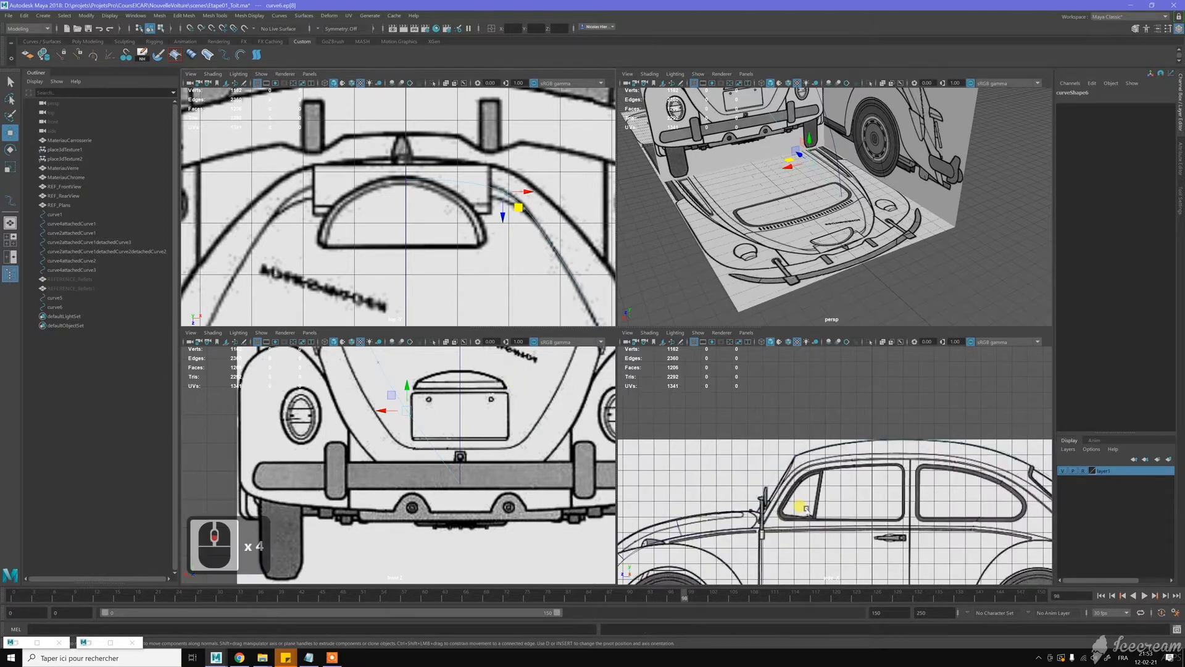
pyautogui.keyDown('alt'); pyautogui.moveTo(999, 543); pyautogui.dragTo(723, 423, button='middle'); pyautogui.keyUp('alt')
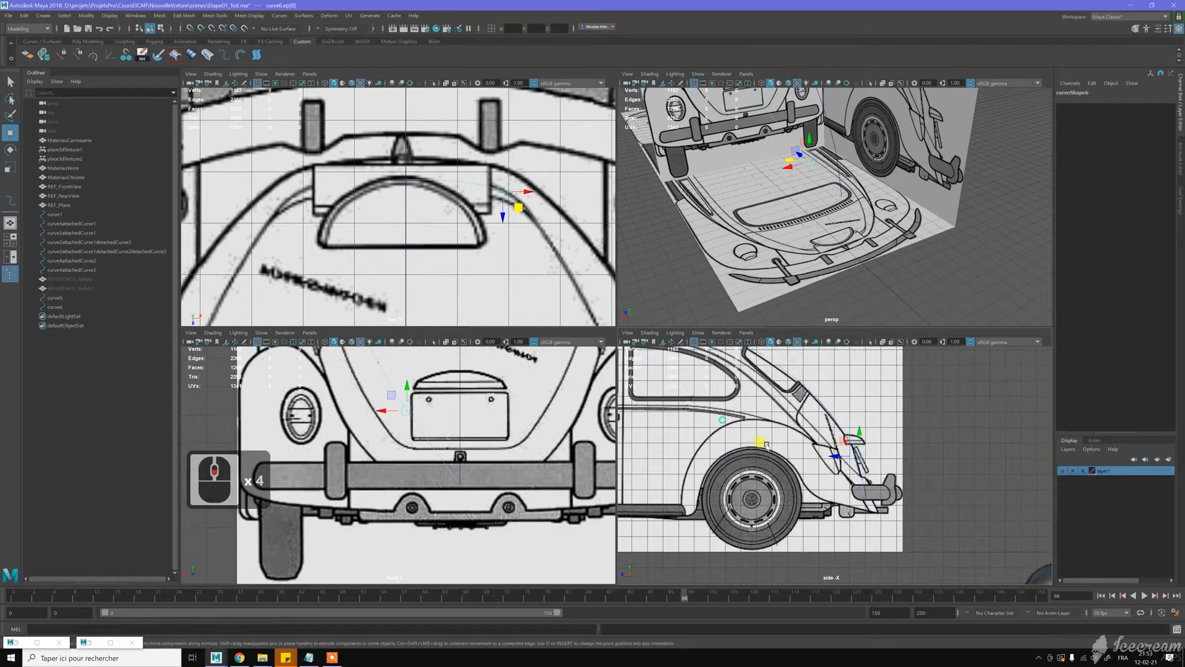
pyautogui.keyDown('alt'); pyautogui.scroll(10, 866, 479); pyautogui.keyUp('alt')
pyautogui.keyDown('alt'); pyautogui.scroll(2, 865, 480); pyautogui.keyUp('alt')
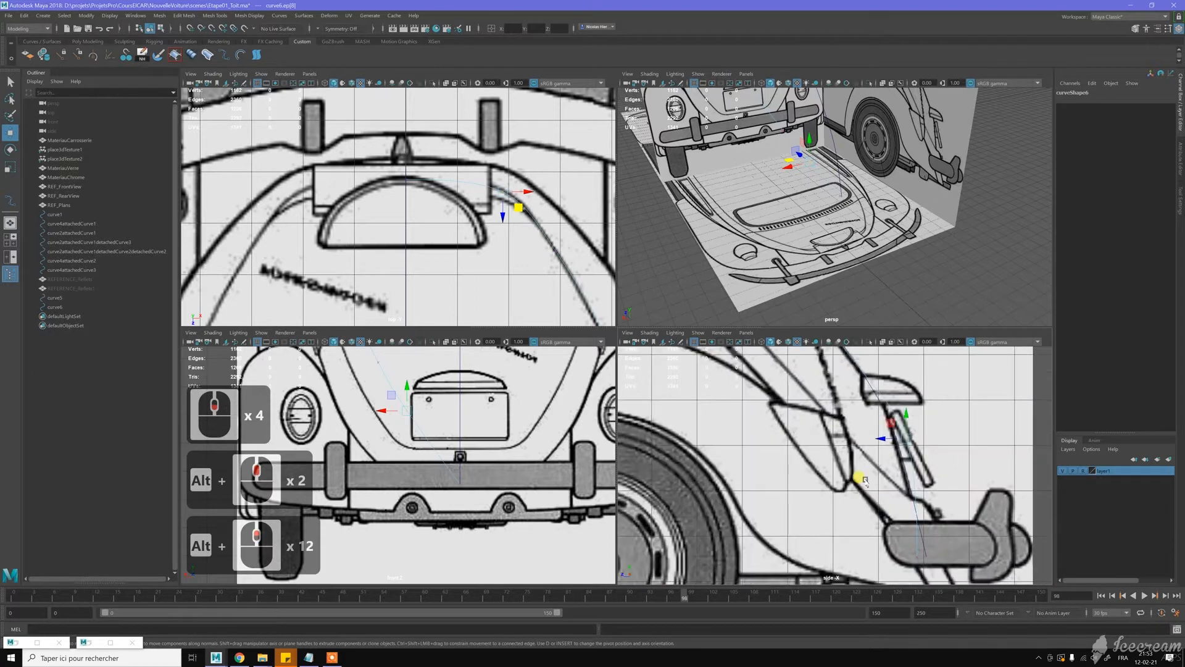
pyautogui.keyDown('alt'); pyautogui.scroll(2, 866, 480); pyautogui.keyUp('alt')
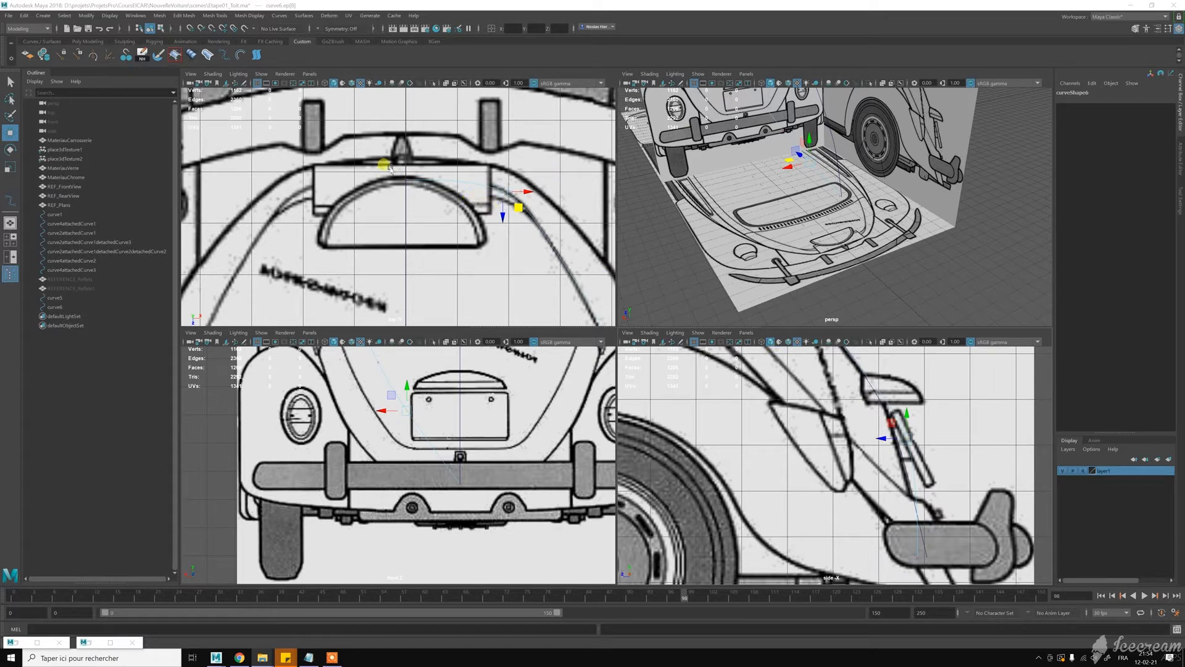
pyautogui.click(437, 185)
pyautogui.moveTo(502, 199); pyautogui.dragTo(451, 217)
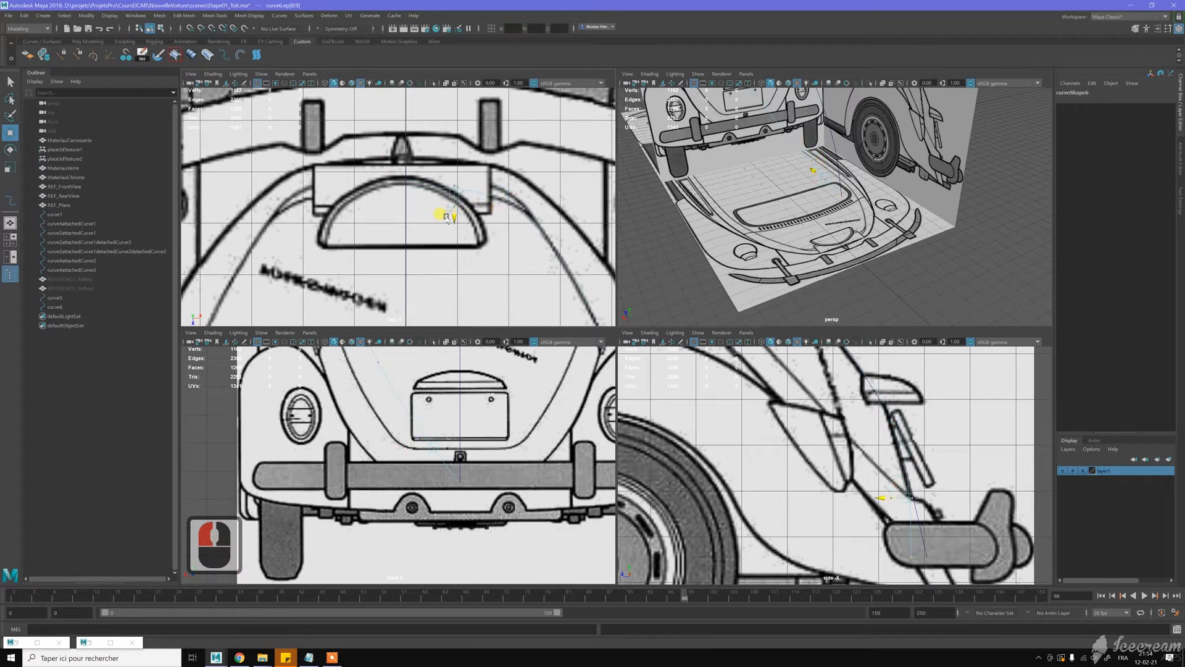
pyautogui.moveTo(447, 218); pyautogui.dragTo(446, 218)
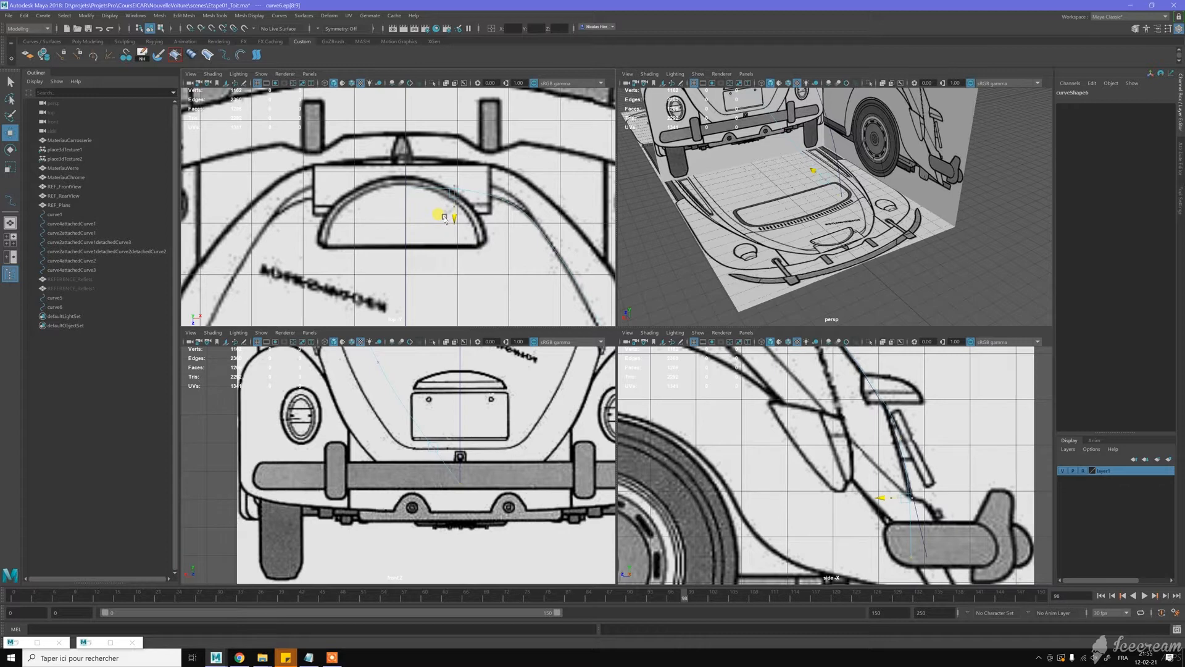
pyautogui.moveTo(445, 217); pyautogui.dragTo(445, 218)
# Step: Raise the rear end point to the engine lid's lower edge and lower the lid-corner edit point in the side view
pyautogui.click(913, 544)
pyautogui.moveTo(916, 545); pyautogui.dragTo(928, 480)
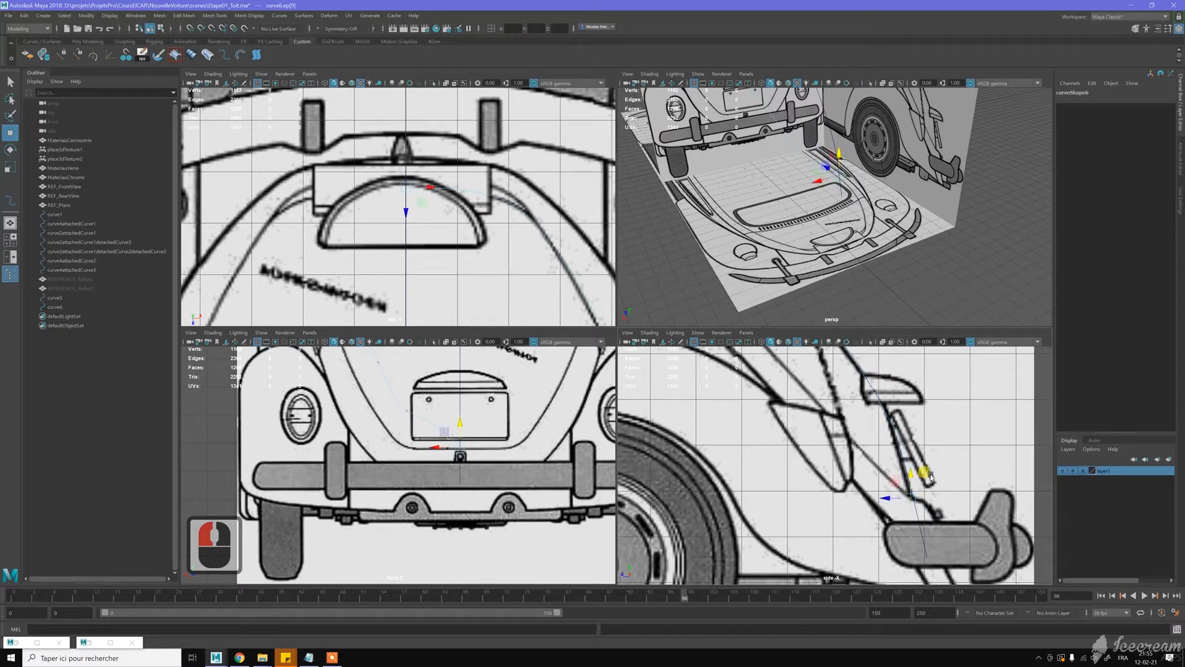
pyautogui.click(891, 433)
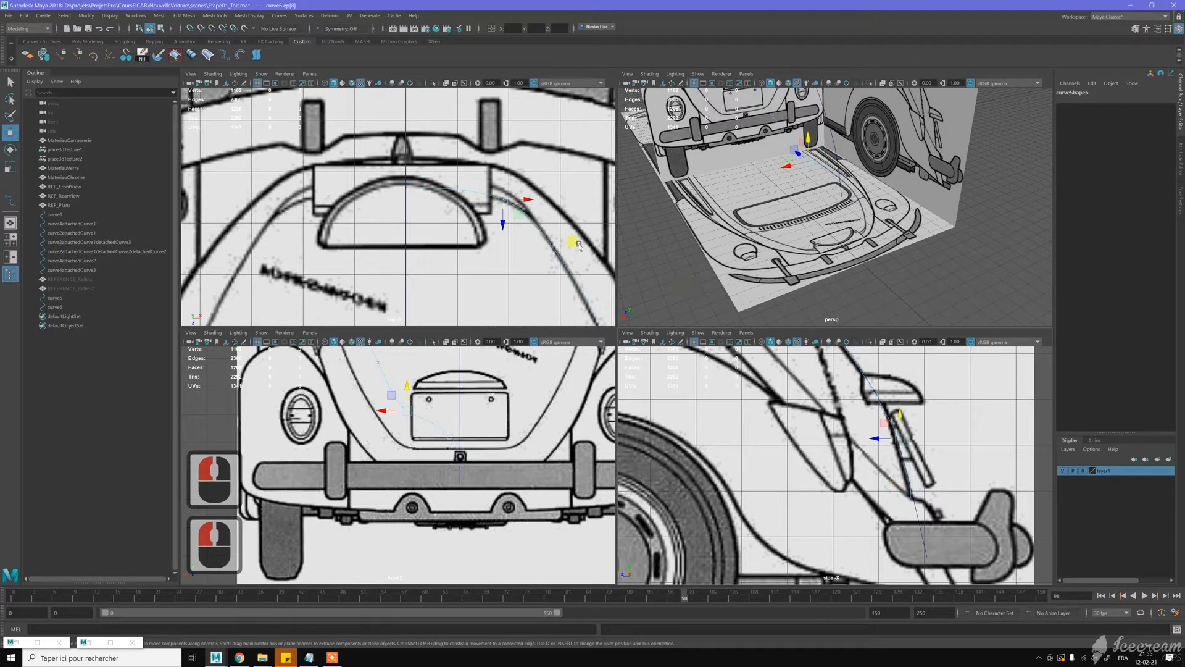
pyautogui.moveTo(897, 411); pyautogui.dragTo(878, 458)
# Step: Lower the next edit point up the engine lid in the side view so the curve follows the lid's outline
pyautogui.scroll(-4, 857, 505)
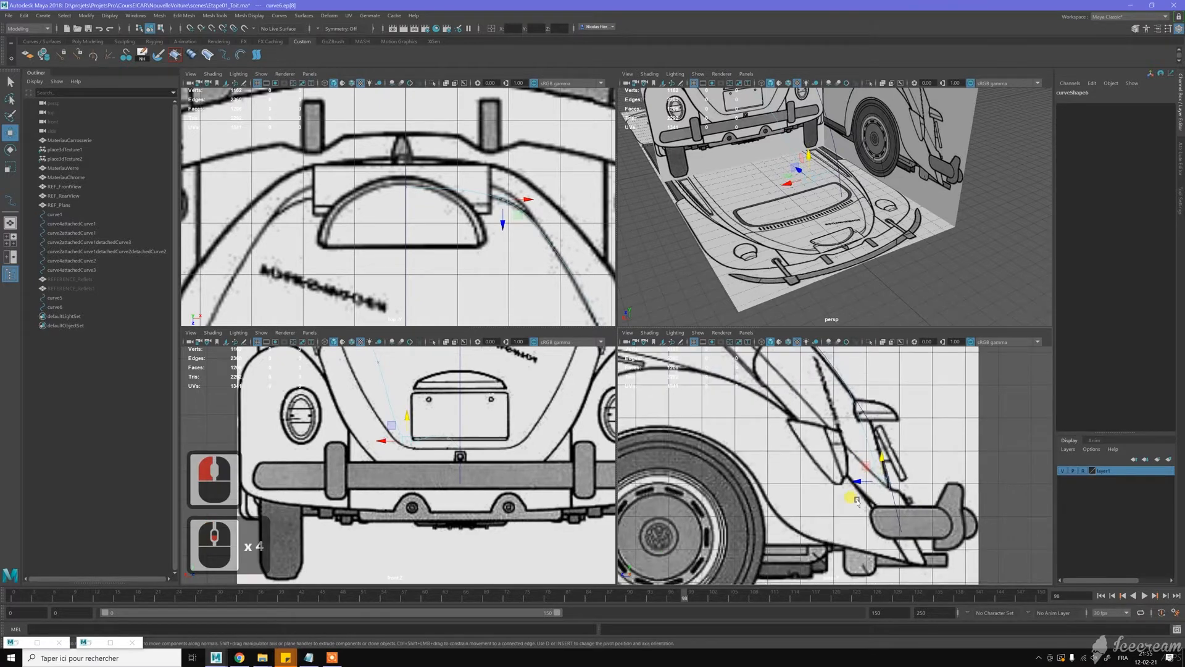
pyautogui.click(844, 395)
pyautogui.moveTo(841, 402); pyautogui.dragTo(837, 419)
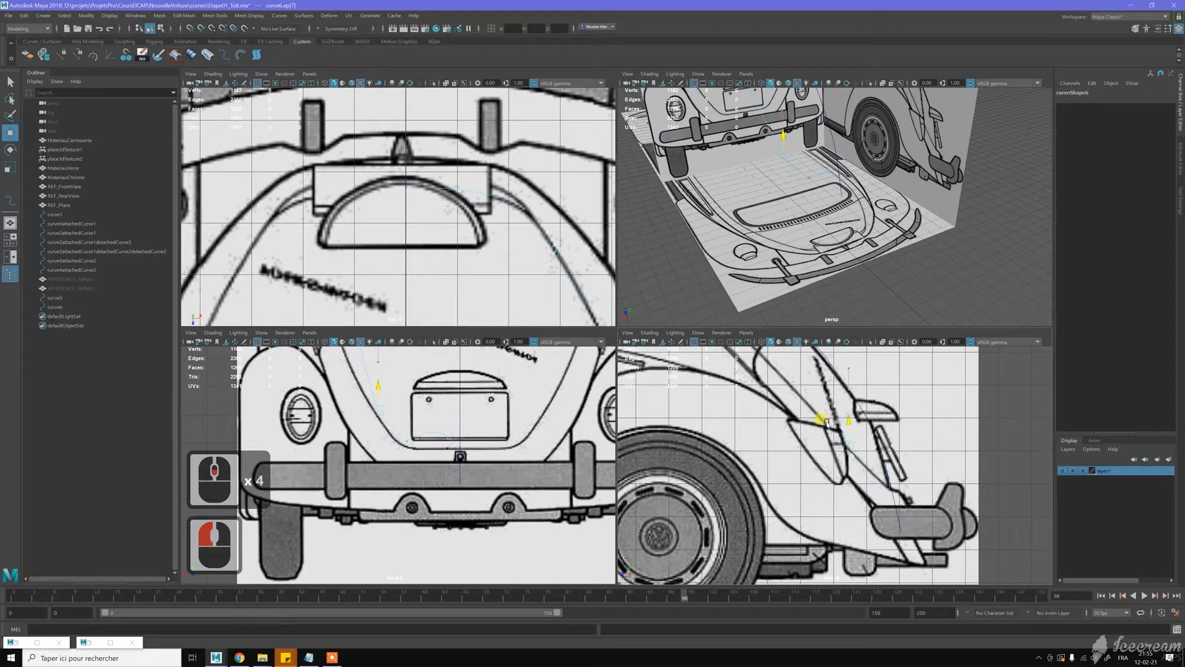
pyautogui.moveTo(820, 426); pyautogui.dragTo(816, 426)
# Step: Lower the edit point at the rear window's lower corner onto the body side line in the side view
pyautogui.keyDown('alt'); pyautogui.moveTo(719, 412); pyautogui.dragTo(811, 506, button='middle'); pyautogui.keyUp('alt')
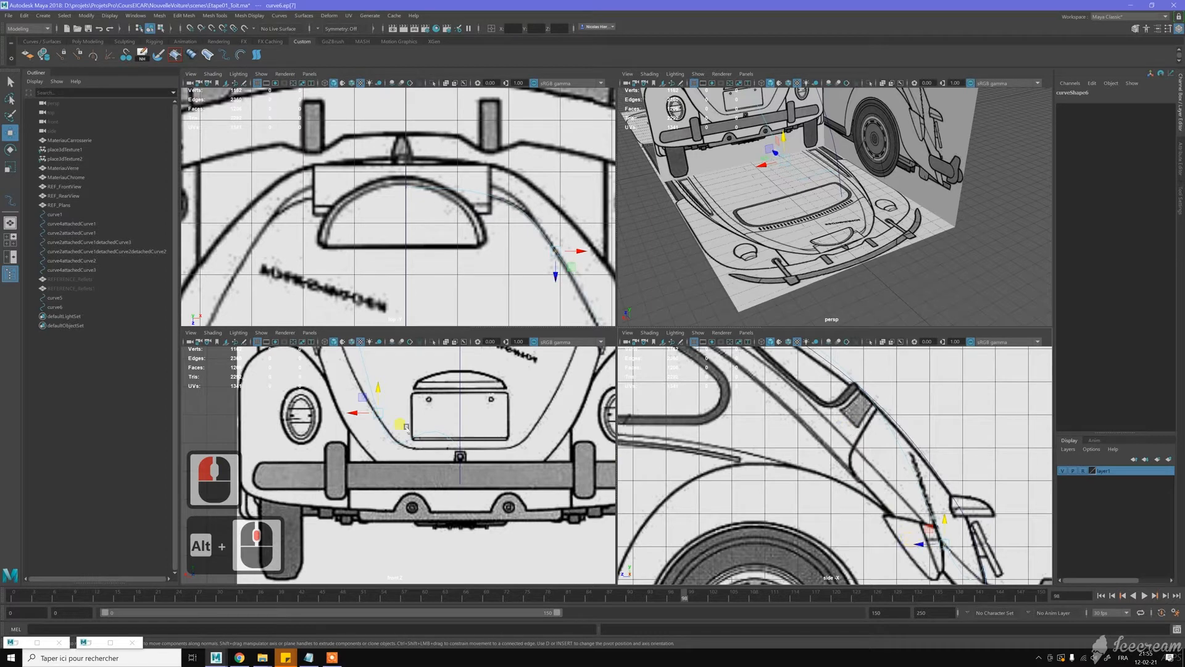
pyautogui.keyDown('alt'); pyautogui.moveTo(797, 449); pyautogui.dragTo(815, 501, button='middle'); pyautogui.keyUp('alt')
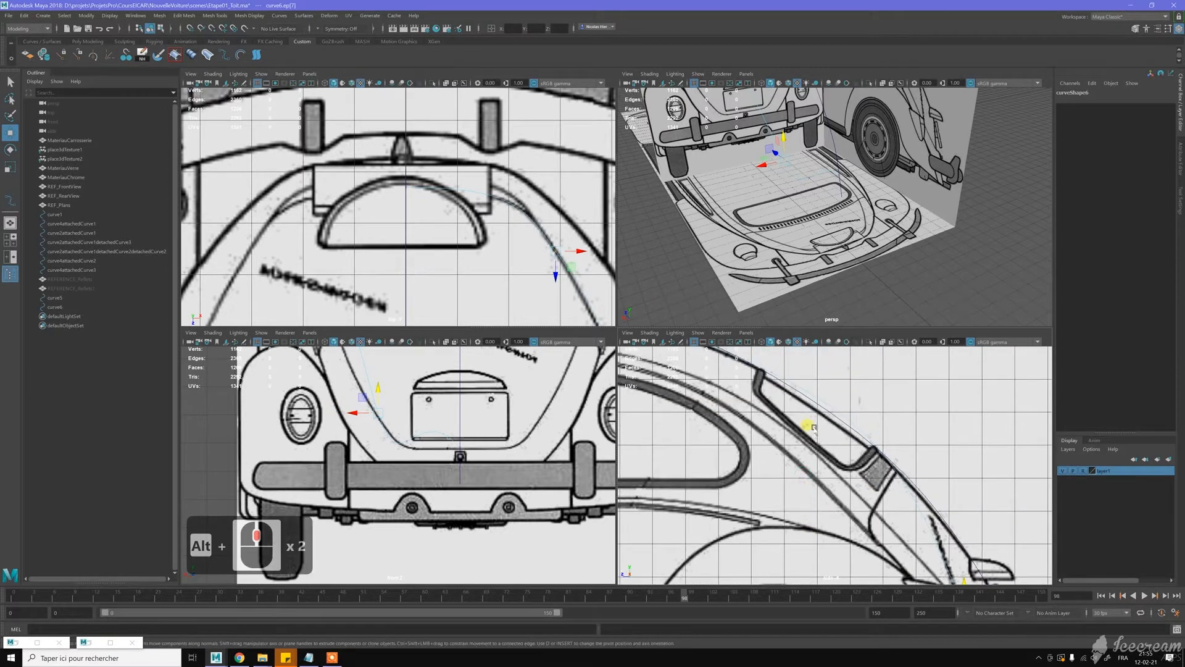
pyautogui.click(893, 456)
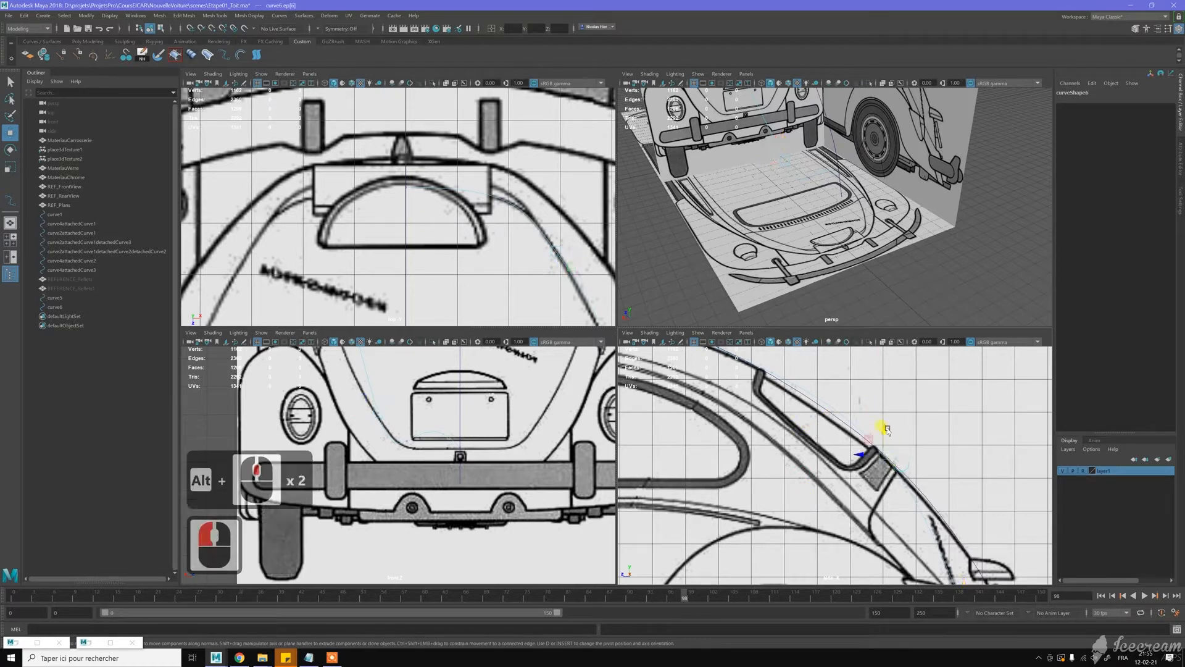
pyautogui.moveTo(874, 476); pyautogui.dragTo(856, 496)
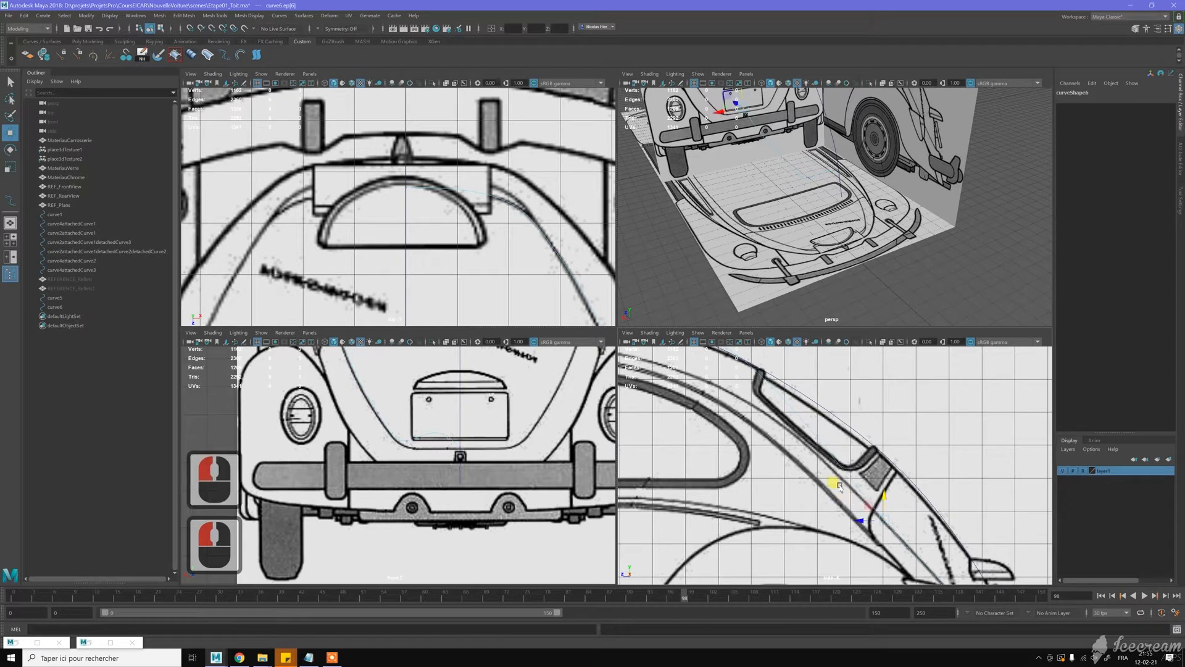
# Step: Lower the edit points at the rear window's upper corner and above the rear side window onto the roof side line in the side view
pyautogui.keyDown('alt'); pyautogui.moveTo(746, 444); pyautogui.dragTo(781, 395, button='middle'); pyautogui.keyUp('alt')
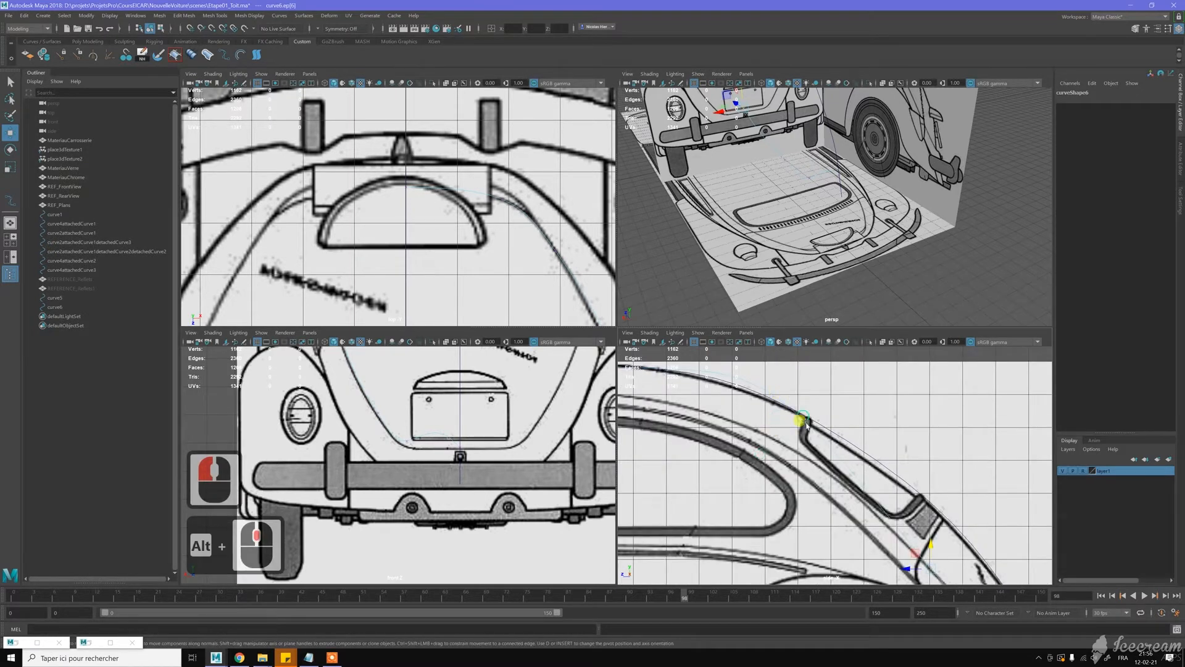
pyautogui.click(795, 385)
pyautogui.moveTo(788, 381); pyautogui.dragTo(780, 419)
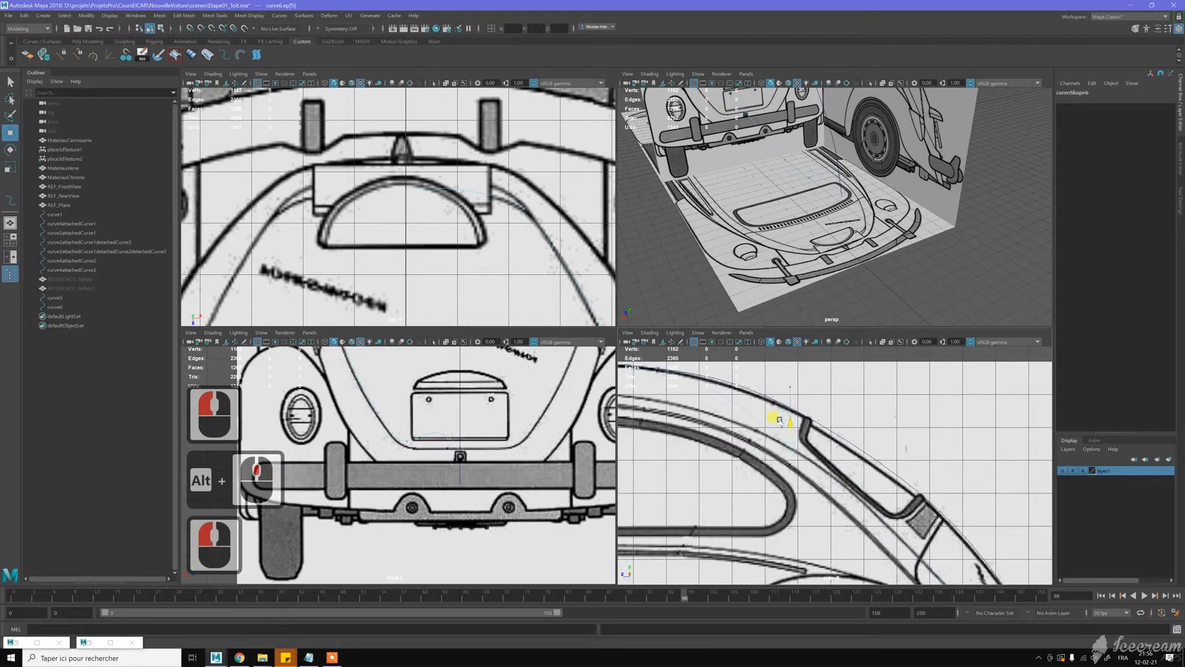
pyautogui.keyDown('alt'); pyautogui.moveTo(675, 436); pyautogui.dragTo(812, 416, button='middle'); pyautogui.keyUp('alt')
pyautogui.click(814, 414)
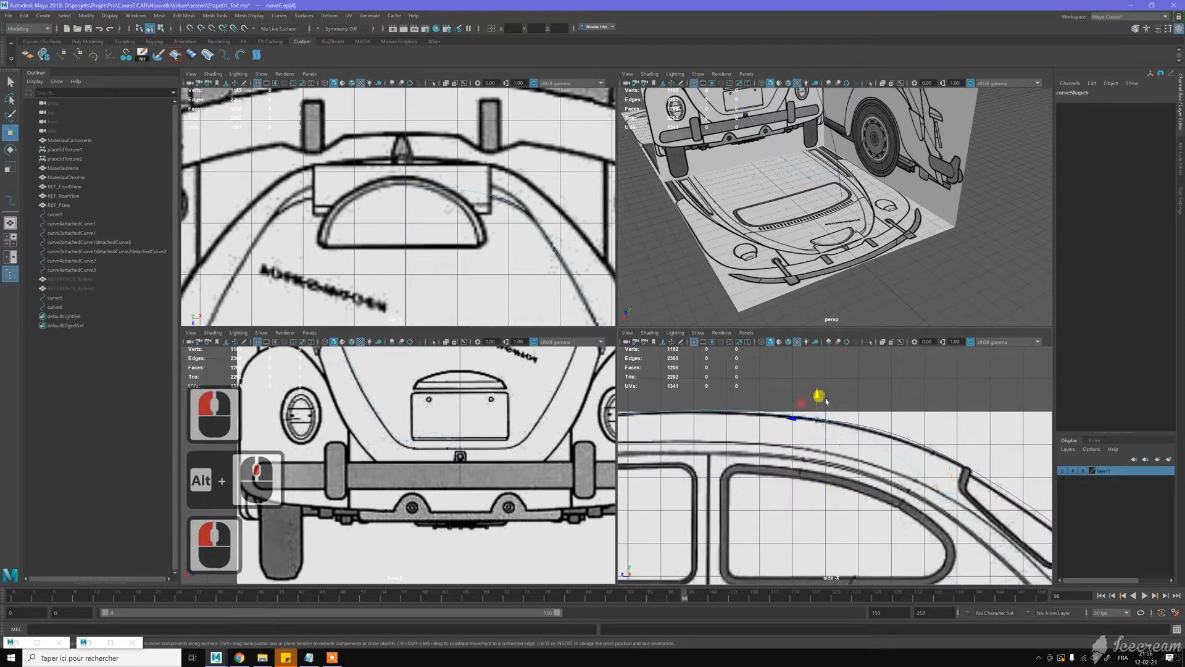
pyautogui.moveTo(814, 417); pyautogui.dragTo(804, 426)
# Step: Lower the edit points on the front half of the roof and at the windscreen's top corner onto the roof side line
pyautogui.keyDown('alt'); pyautogui.moveTo(714, 398); pyautogui.dragTo(891, 424, button='middle'); pyautogui.keyUp('alt')
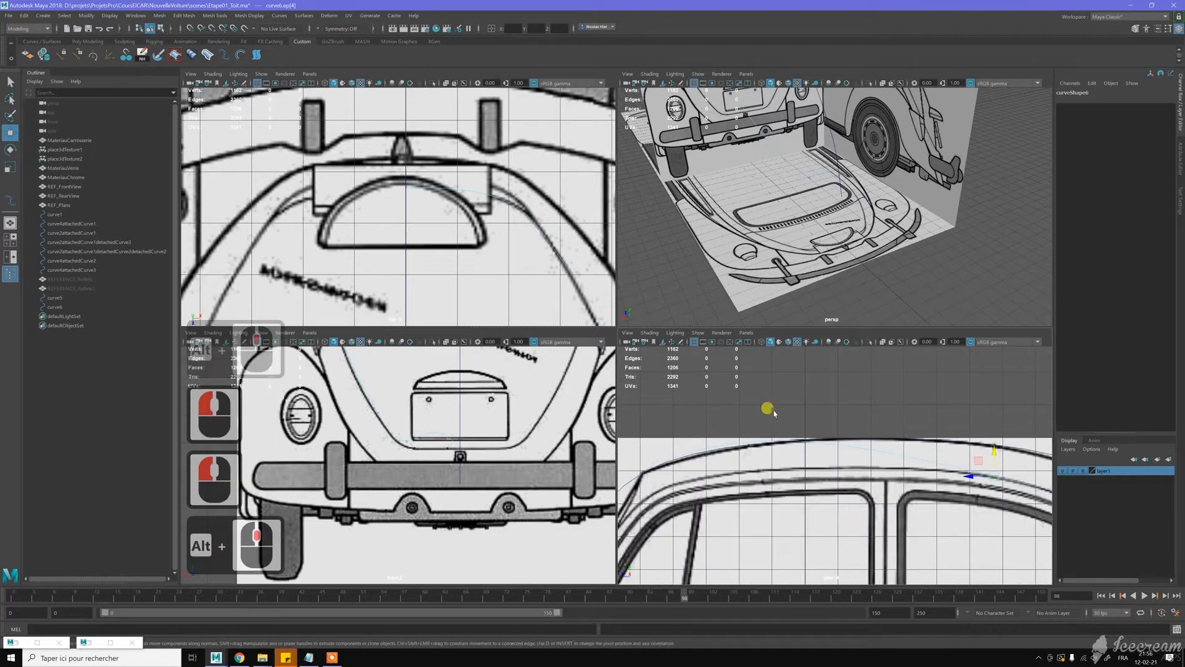
pyautogui.click(801, 441)
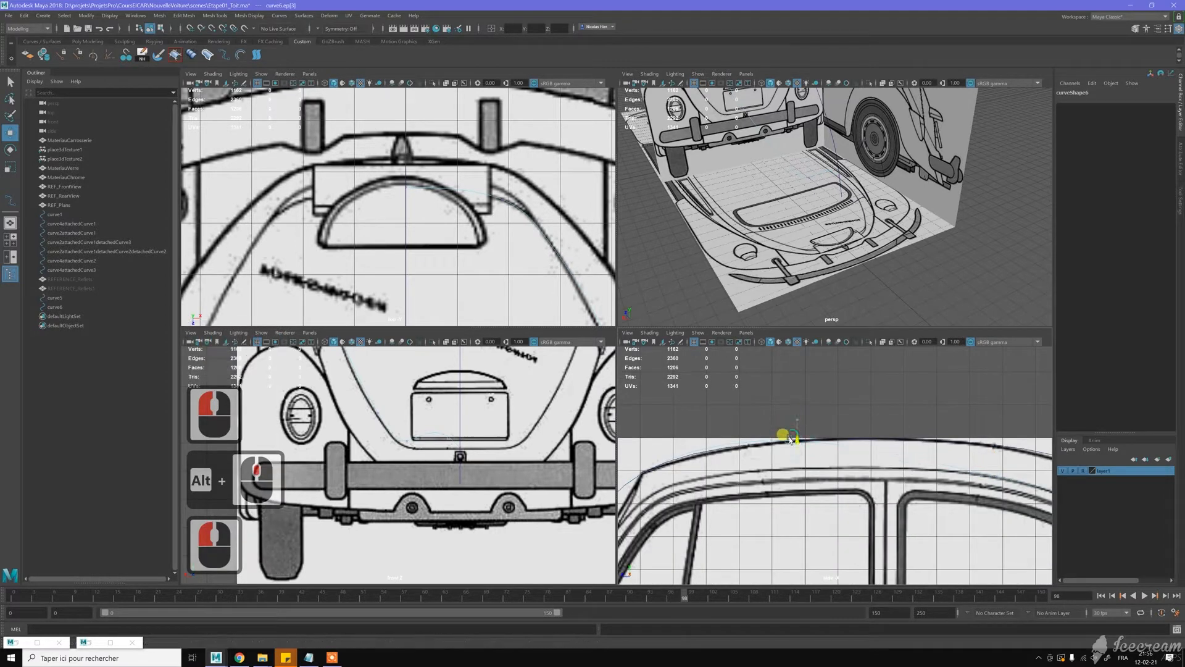
pyautogui.moveTo(774, 439); pyautogui.dragTo(772, 439)
pyautogui.keyDown('alt'); pyautogui.moveTo(701, 430); pyautogui.dragTo(842, 417, button='middle'); pyautogui.keyUp('alt')
pyautogui.click(783, 464)
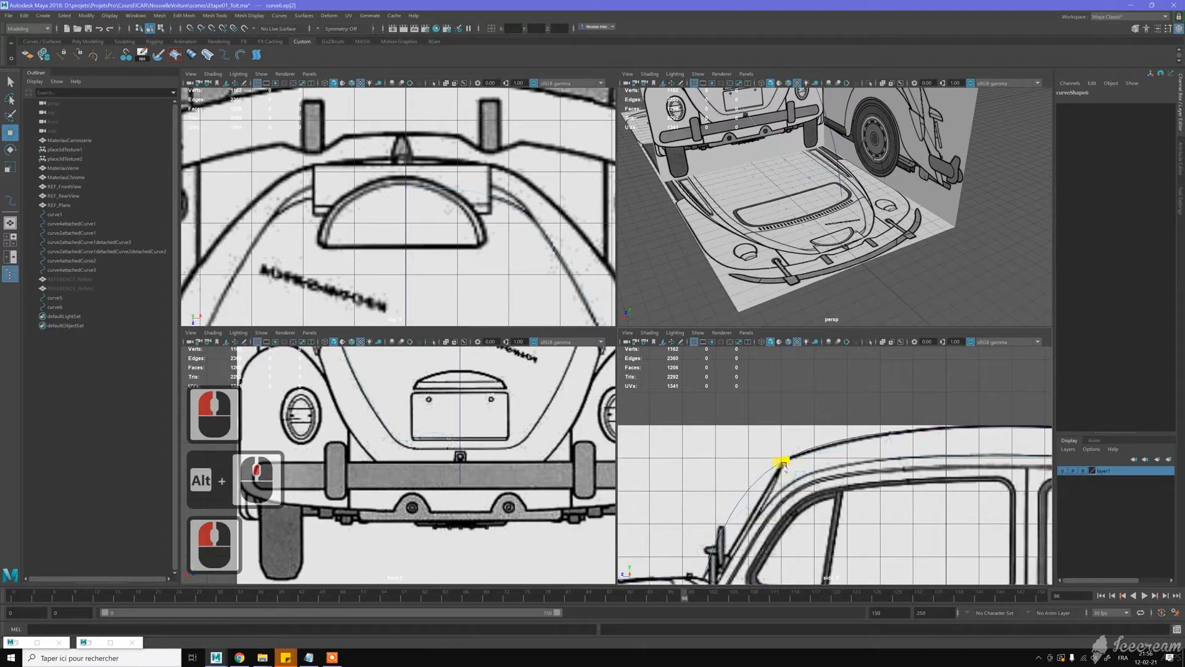
pyautogui.moveTo(787, 463); pyautogui.dragTo(792, 463)
pyautogui.click(792, 458)
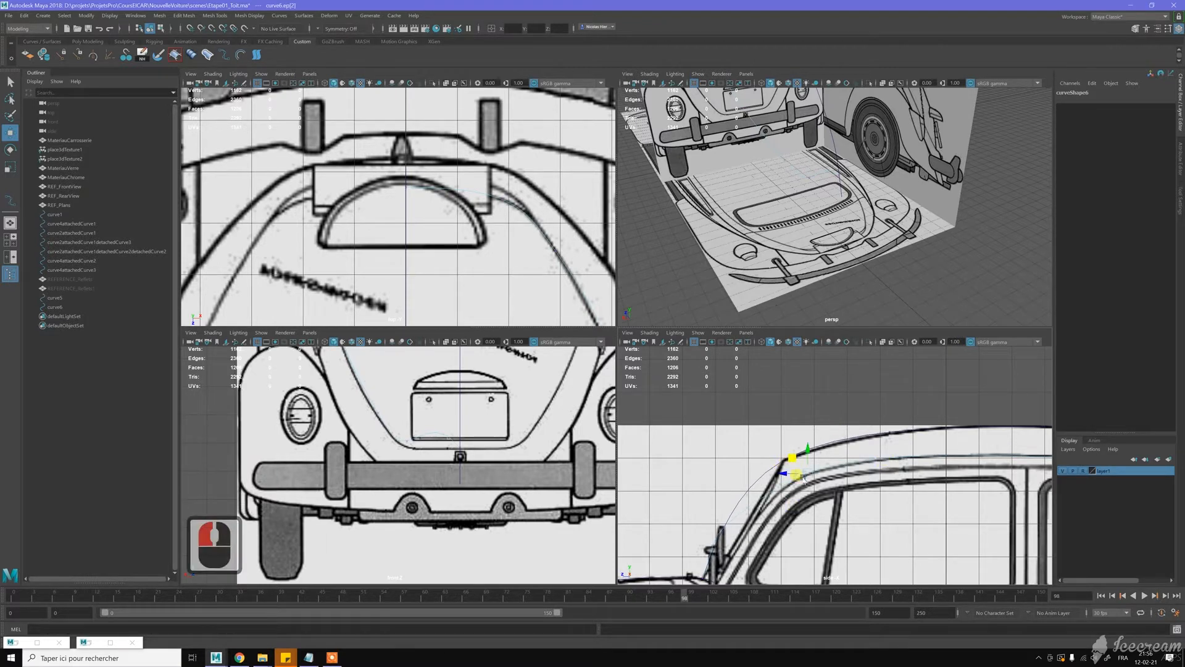
# Step: Lower the edit point at the windscreen's base onto the body side line in the side view
pyautogui.keyDown('alt'); pyautogui.moveTo(796, 494); pyautogui.dragTo(783, 460, button='middle'); pyautogui.keyUp('alt')
pyautogui.scroll(1, 748, 484)
pyautogui.moveTo(705, 506); pyautogui.dragTo(724, 528)
pyautogui.keyDown('alt'); pyautogui.moveTo(764, 518); pyautogui.dragTo(803, 485, button='middle'); pyautogui.keyUp('alt')
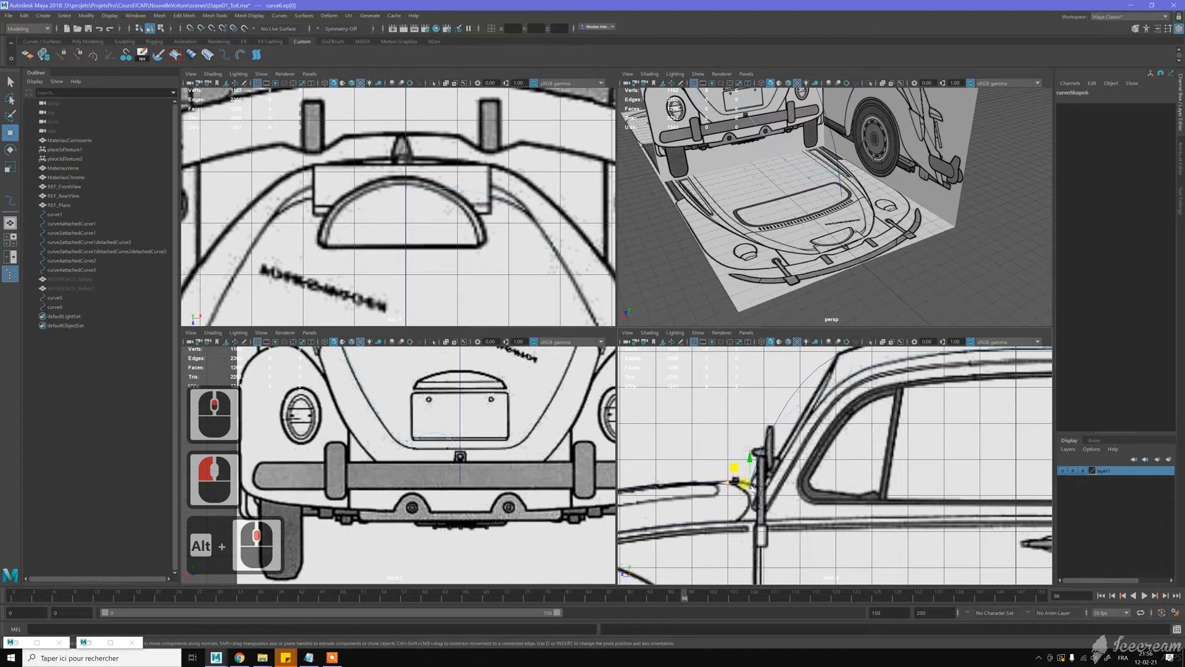
pyautogui.moveTo(736, 465); pyautogui.dragTo(737, 501)
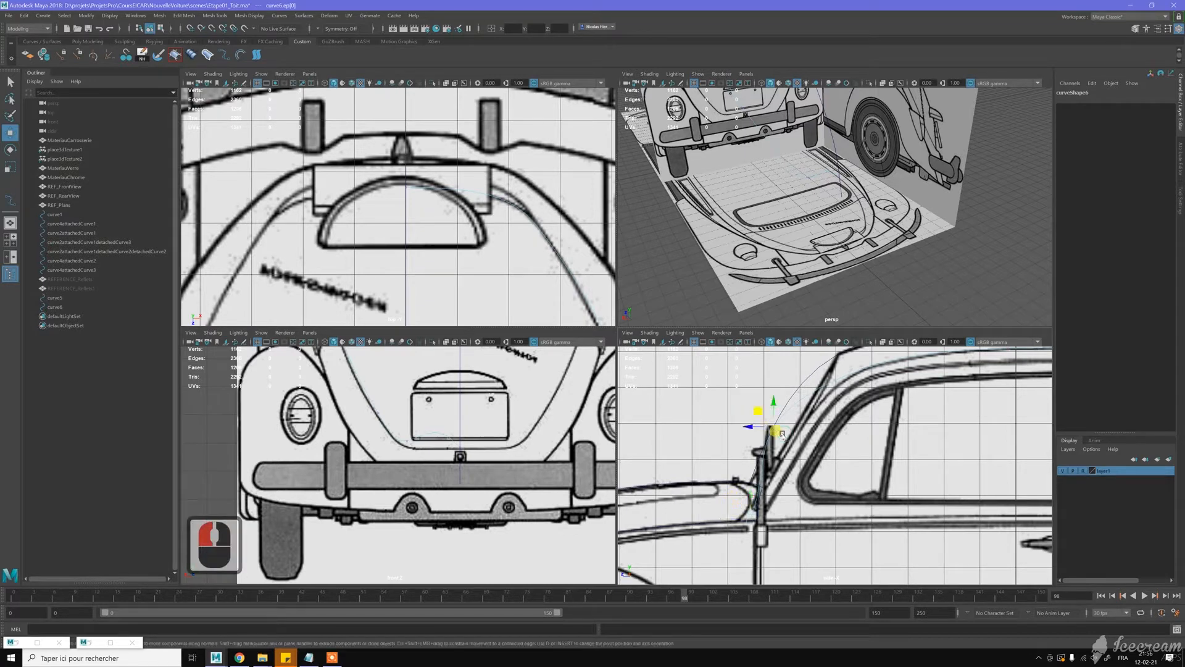
# Step: Move the edit point halfway up the windscreen rearward so the curve follows the windscreen pillar in the side view
pyautogui.click(749, 427)
pyautogui.moveTo(749, 424); pyautogui.dragTo(777, 423)
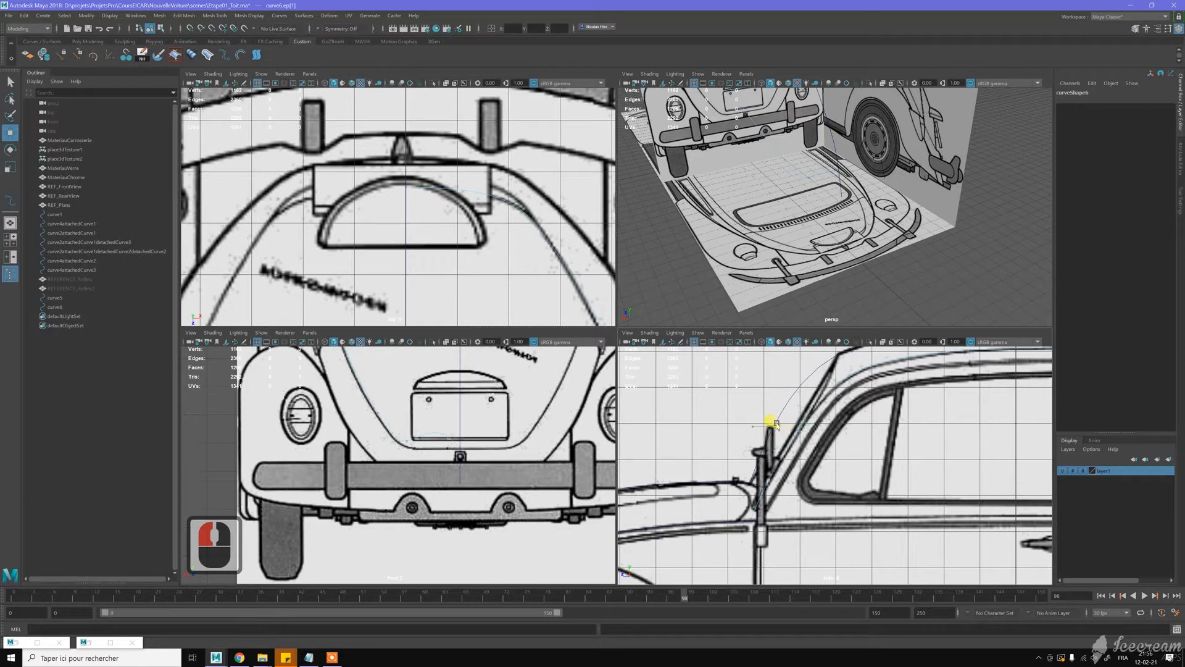
pyautogui.moveTo(777, 425); pyautogui.dragTo(777, 425)
pyautogui.click(890, 356)
pyautogui.keyDown('alt'); pyautogui.moveTo(943, 411); pyautogui.dragTo(863, 454, button='middle'); pyautogui.keyUp('alt')
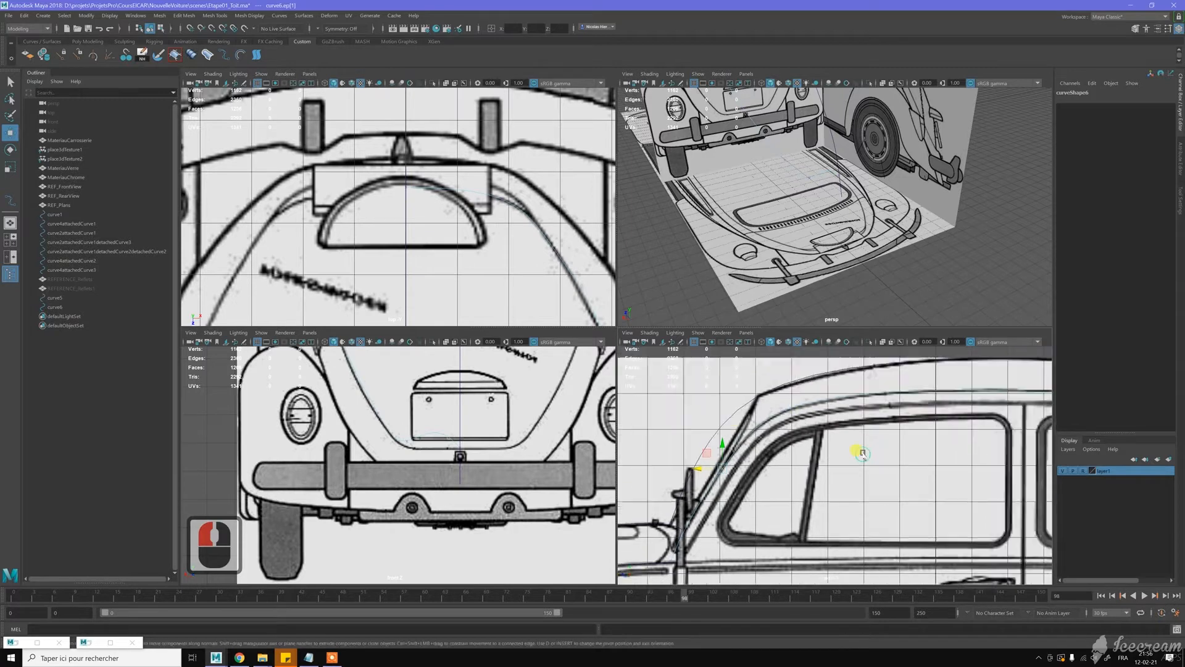
pyautogui.click(915, 389)
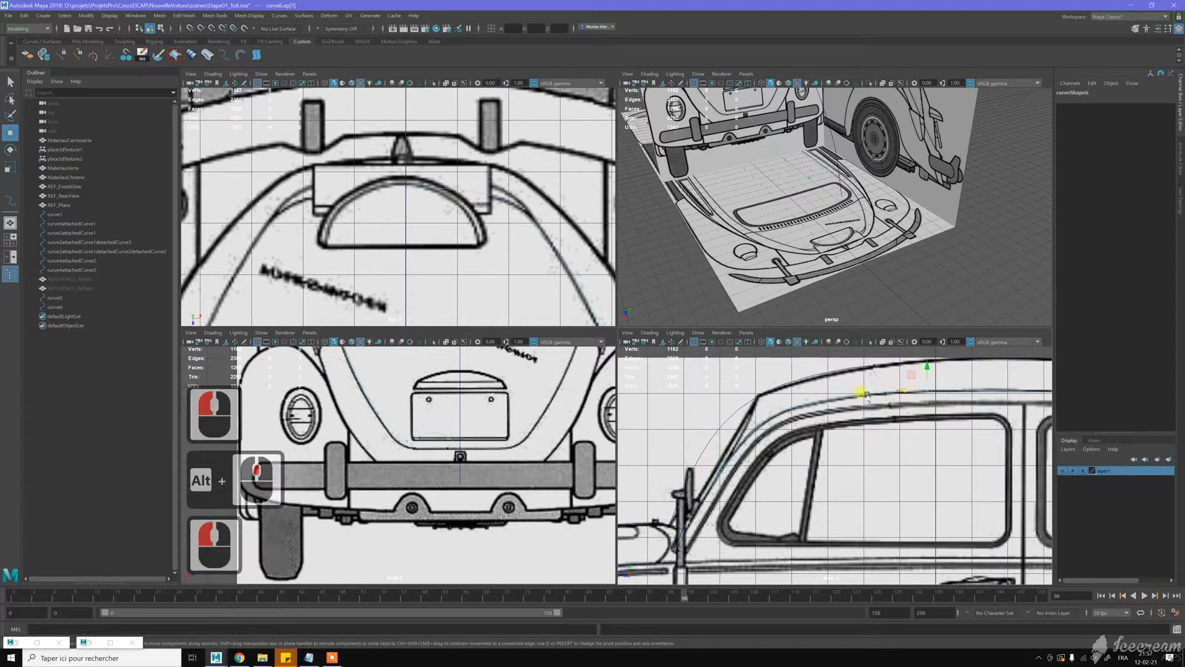
pyautogui.click(713, 454)
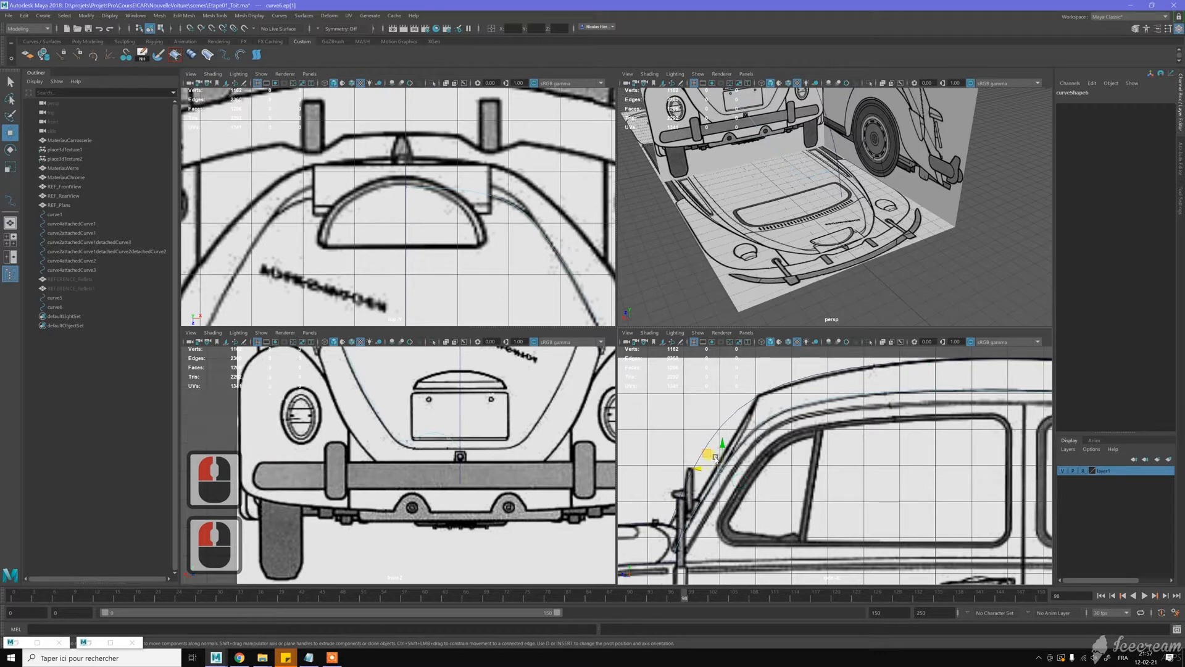
pyautogui.moveTo(708, 455); pyautogui.dragTo(721, 441)
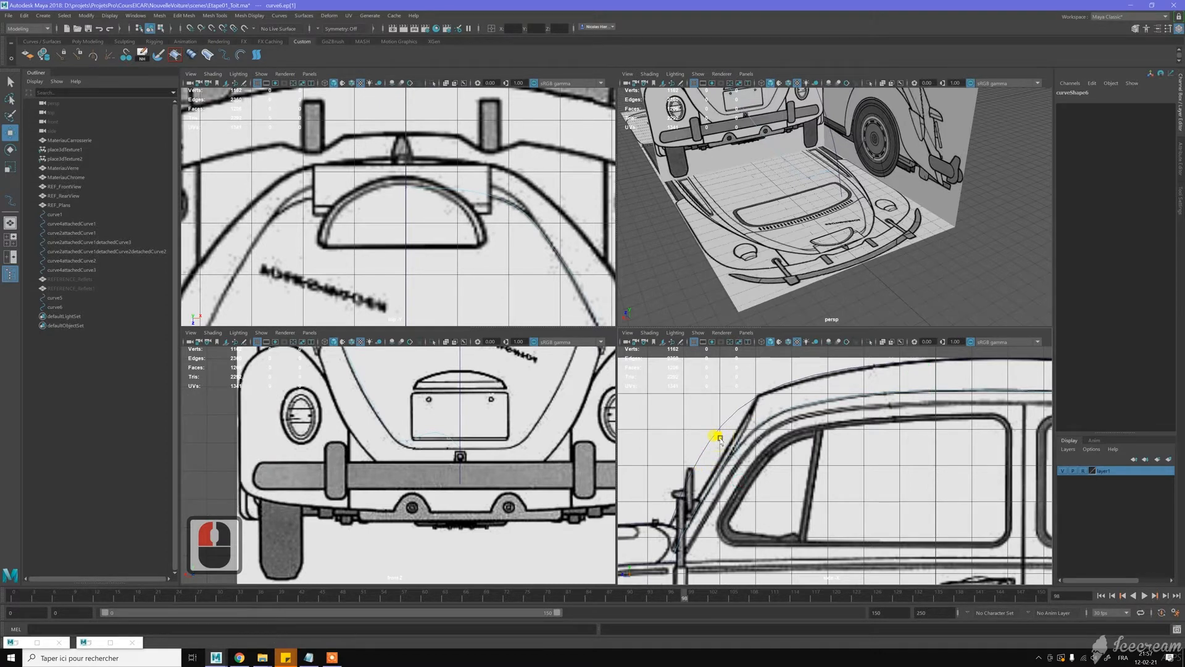
pyautogui.moveTo(720, 438); pyautogui.dragTo(721, 438)
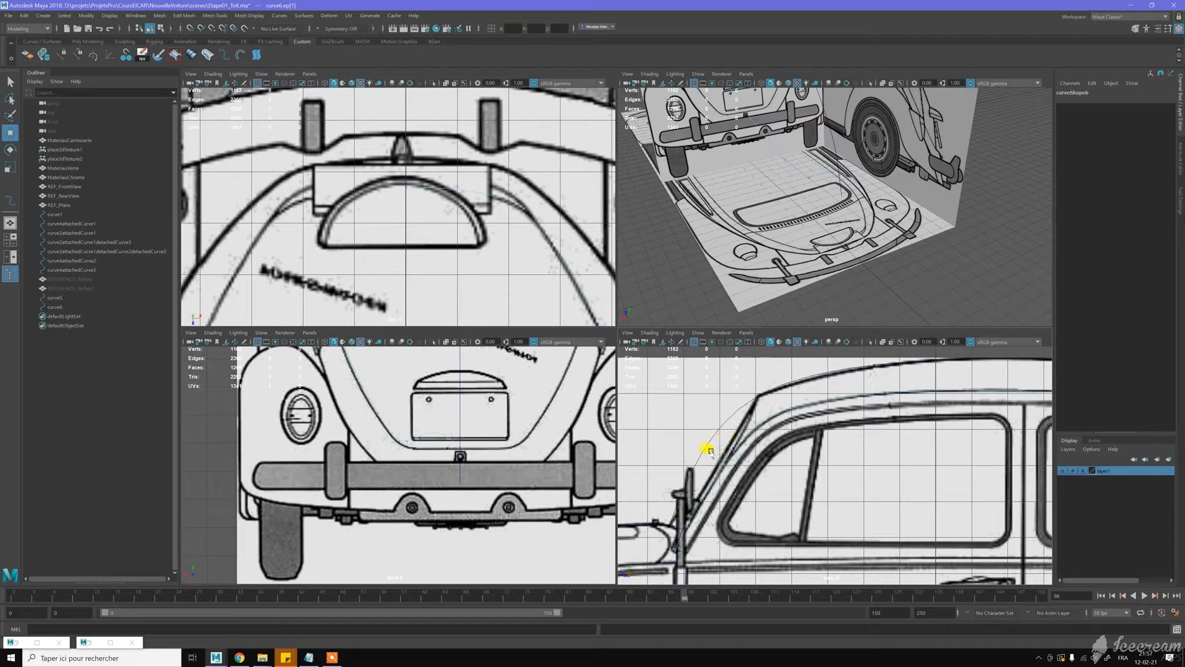
pyautogui.click(709, 454)
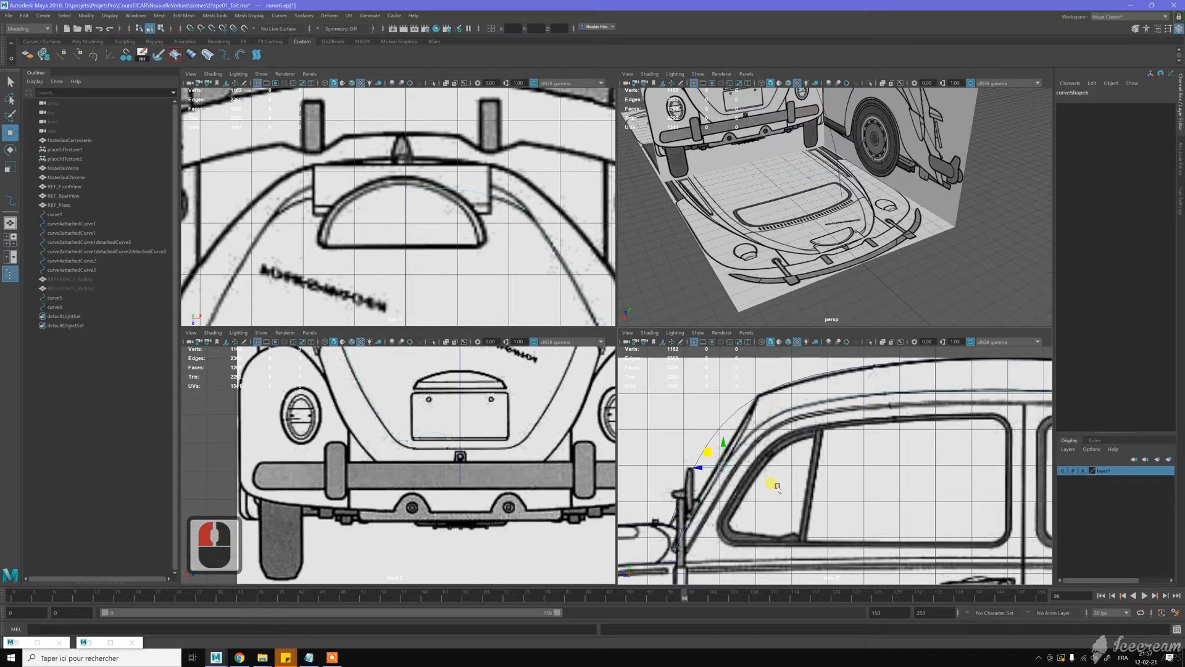
# Step: Switch the curve to control vertices and shift the one just above the windscreen's base along Z
pyautogui.keyDown('alt'); pyautogui.moveTo(691, 536); pyautogui.dragTo(759, 504, button='middle'); pyautogui.keyUp('alt')
pyautogui.scroll(3, 756, 505)
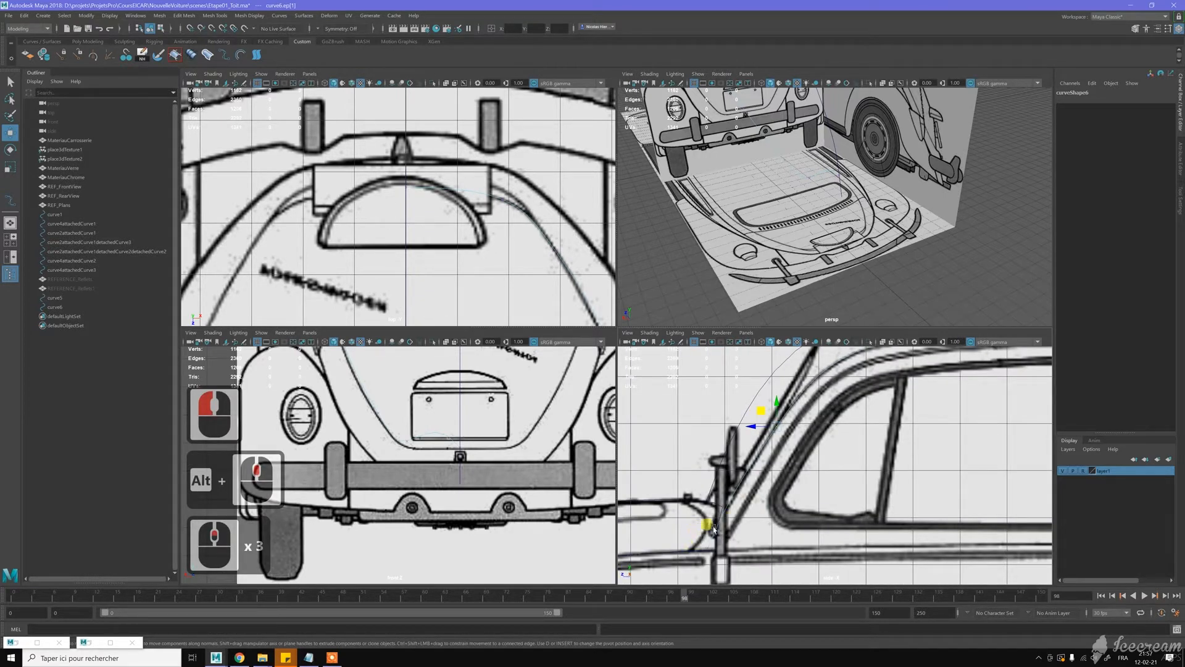
pyautogui.rightClick(680, 427)
pyautogui.click(646, 427)
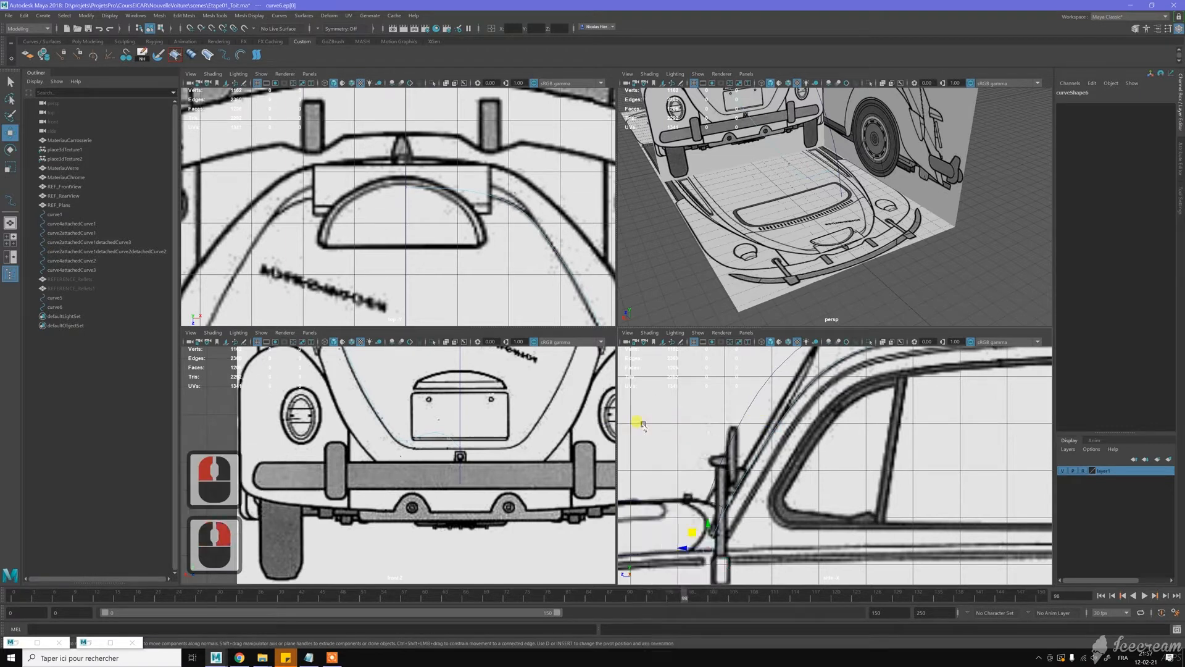
pyautogui.click(716, 498)
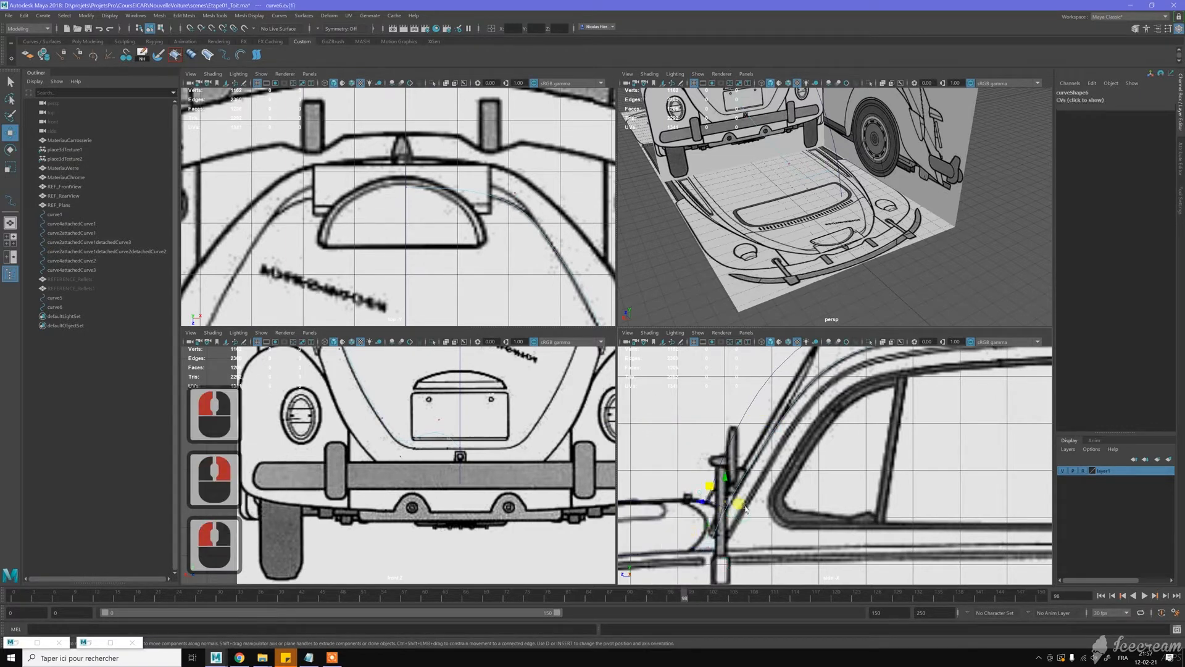
pyautogui.moveTo(720, 500); pyautogui.dragTo(704, 502)
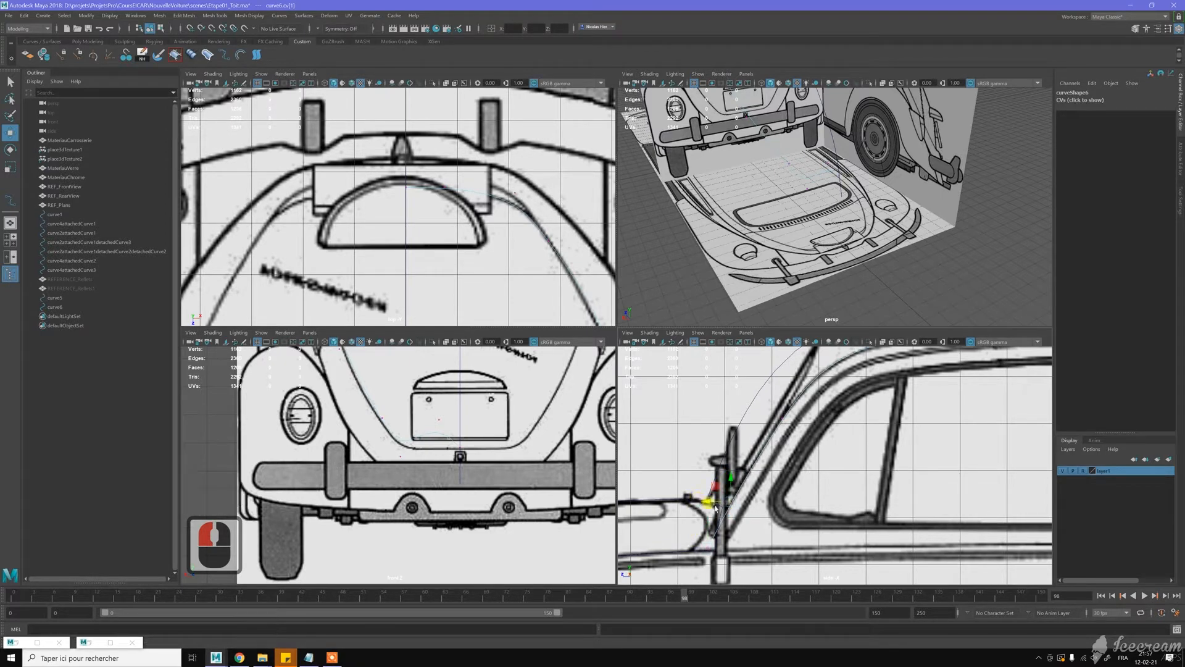
# Step: Switch back to edit points and adjust the one above the rear side window to follow the roof side line
pyautogui.scroll(-6, 762, 498)
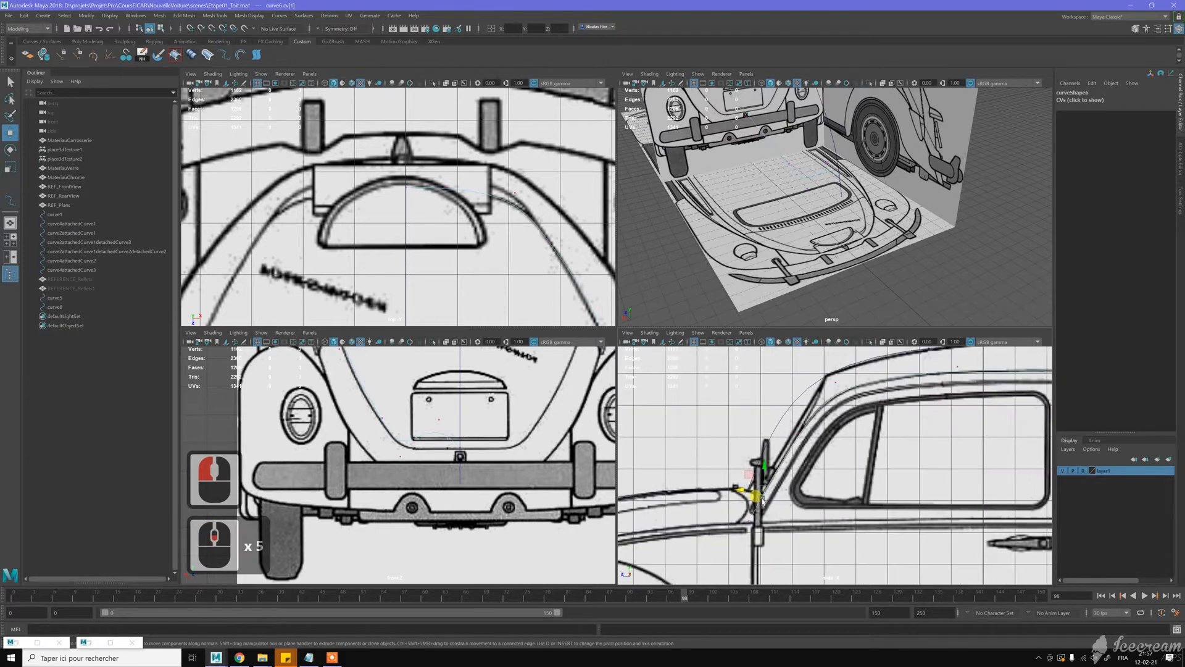
pyautogui.scroll(-1, 808, 481)
pyautogui.keyDown('alt'); pyautogui.moveTo(775, 492); pyautogui.dragTo(704, 470, button='middle'); pyautogui.keyUp('alt')
pyautogui.scroll(3, 835, 437)
pyautogui.keyDown('alt'); pyautogui.moveTo(836, 439); pyautogui.dragTo(828, 484, button='middle'); pyautogui.keyUp('alt')
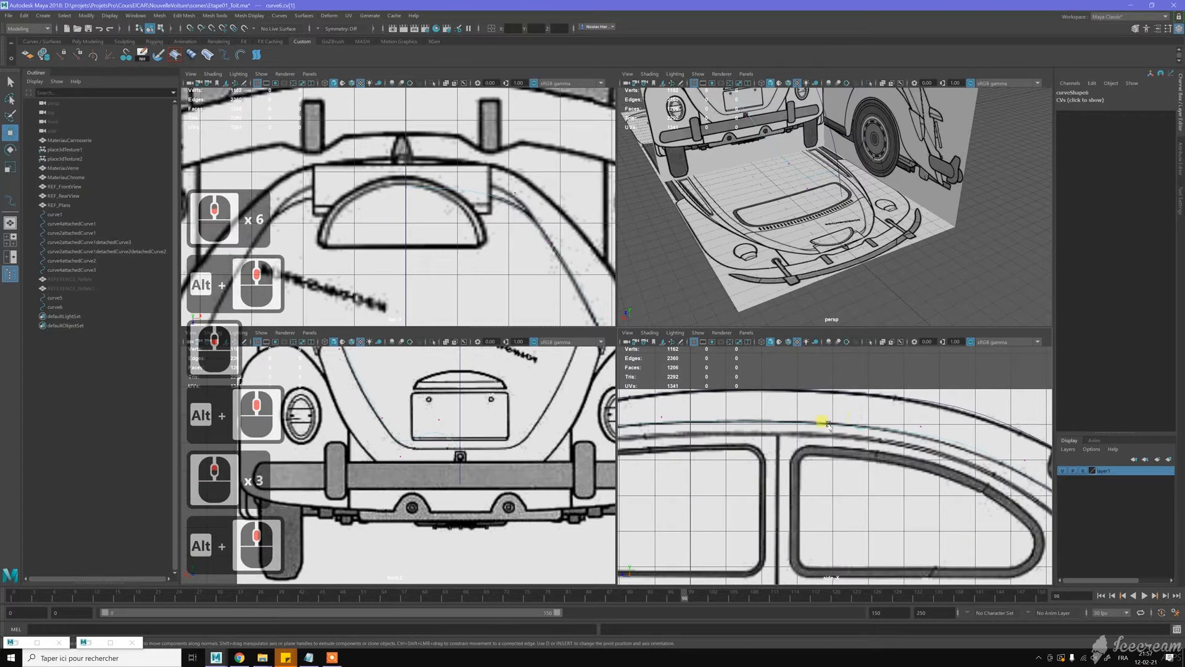
pyautogui.click(895, 418)
pyautogui.moveTo(895, 417); pyautogui.dragTo(928, 451, button='right')
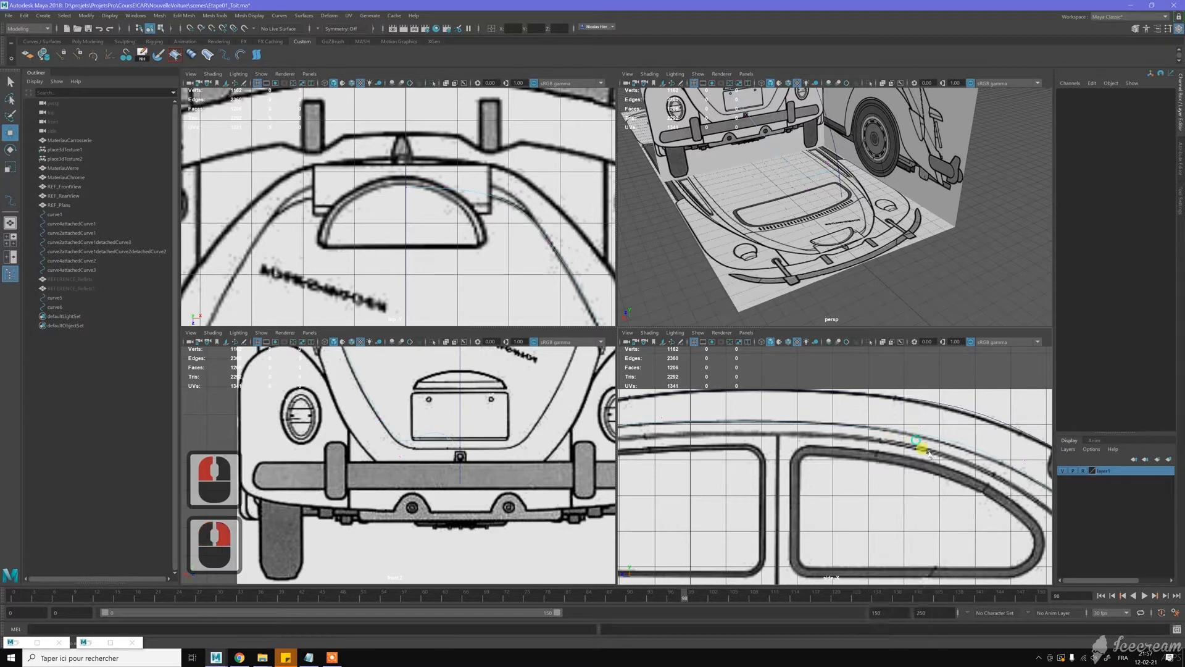
pyautogui.moveTo(887, 421); pyautogui.dragTo(929, 454)
pyautogui.moveTo(876, 419); pyautogui.dragTo(843, 417)
# Step: Adjust the edit point beside the rear window's upper corner to follow the roof side line in the side view
pyautogui.keyDown('alt'); pyautogui.moveTo(948, 475); pyautogui.dragTo(829, 446, button='middle'); pyautogui.keyUp('alt')
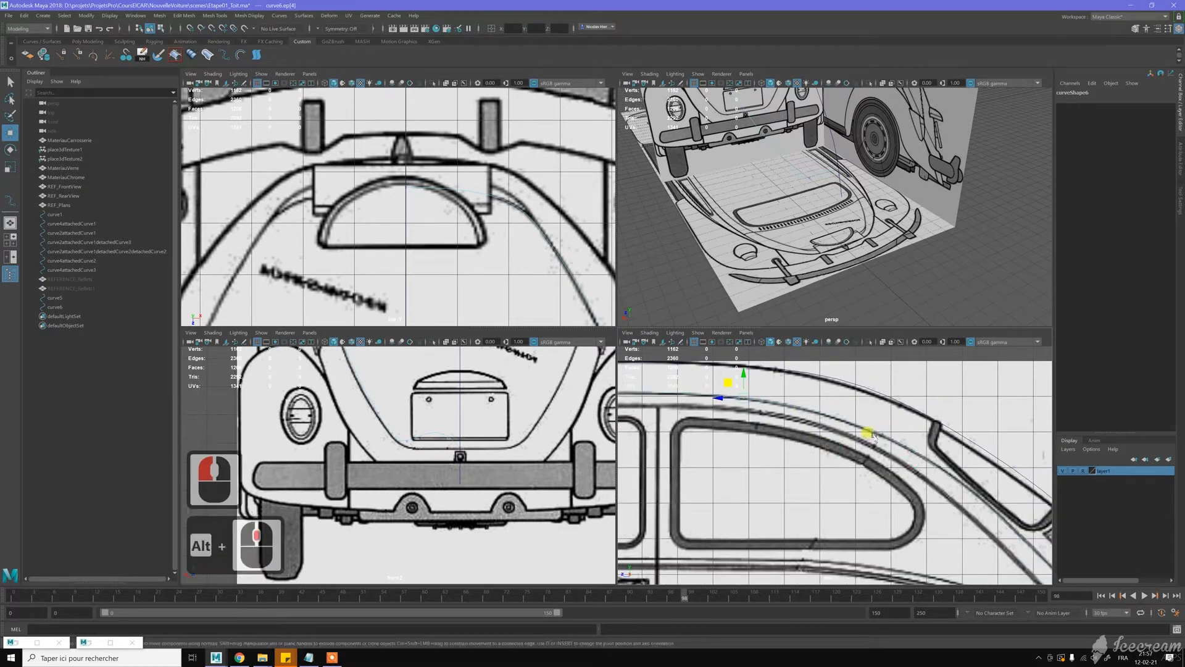
pyautogui.click(893, 442)
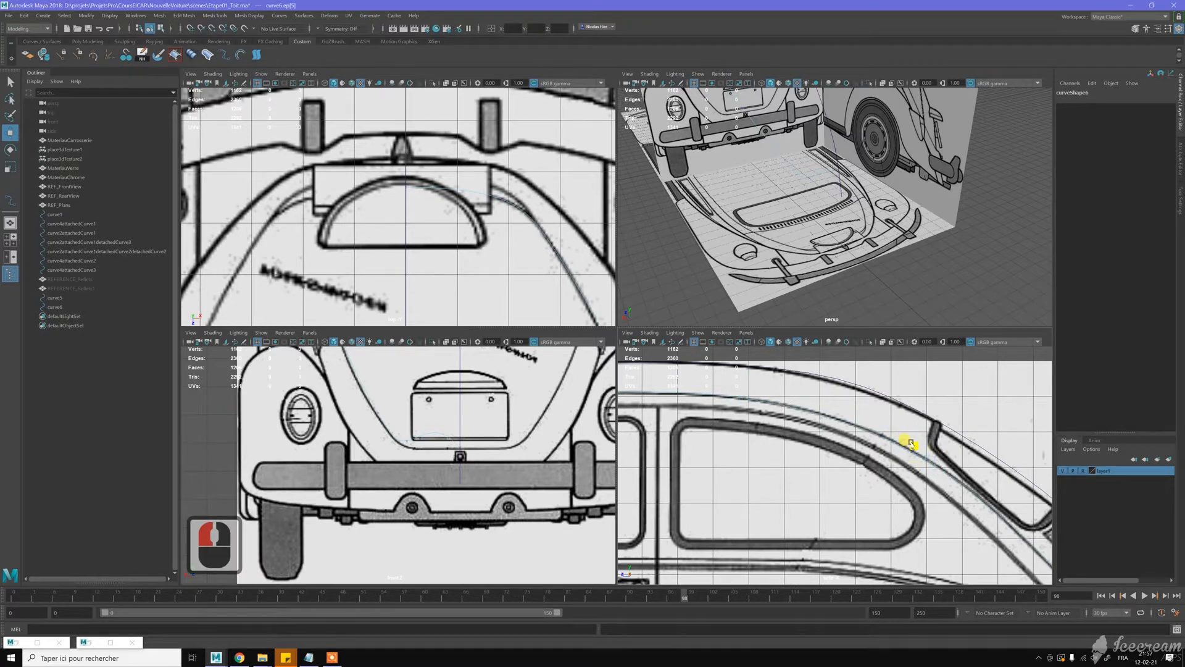
pyautogui.moveTo(911, 444); pyautogui.dragTo(912, 444)
# Step: Examine how the curve follows the engine lid down to the bumper in the side and rear views
pyautogui.keyDown('alt'); pyautogui.moveTo(927, 510); pyautogui.dragTo(782, 447, button='middle'); pyautogui.keyUp('alt')
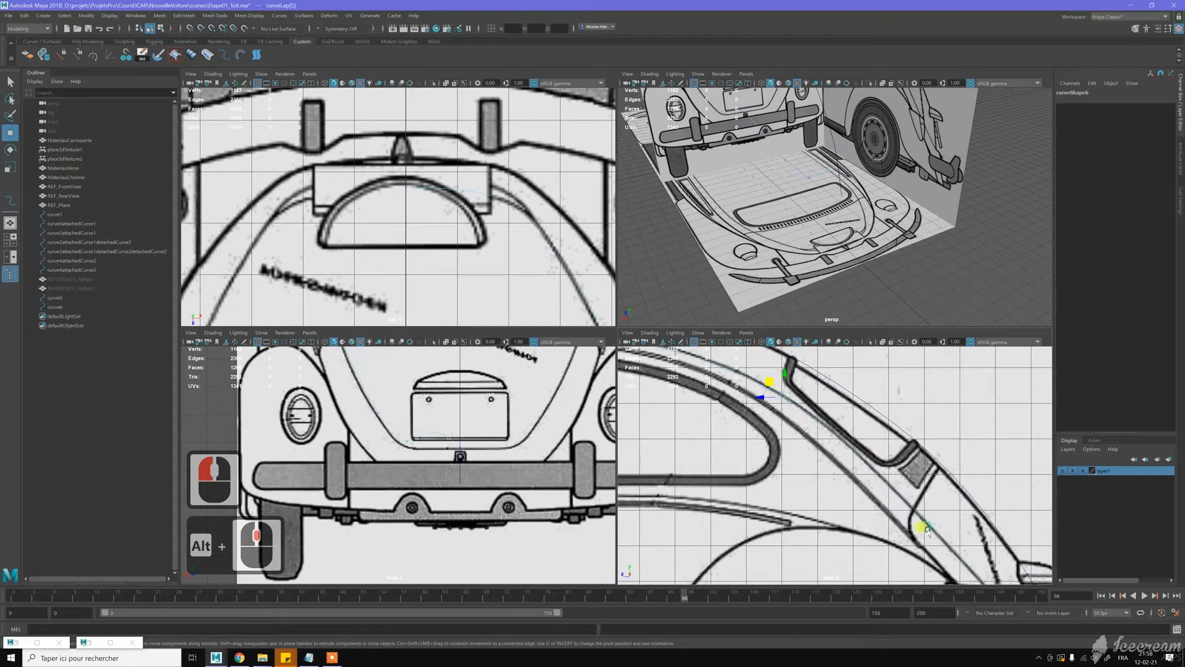
pyautogui.click(912, 508)
pyautogui.scroll(-7, 868, 449)
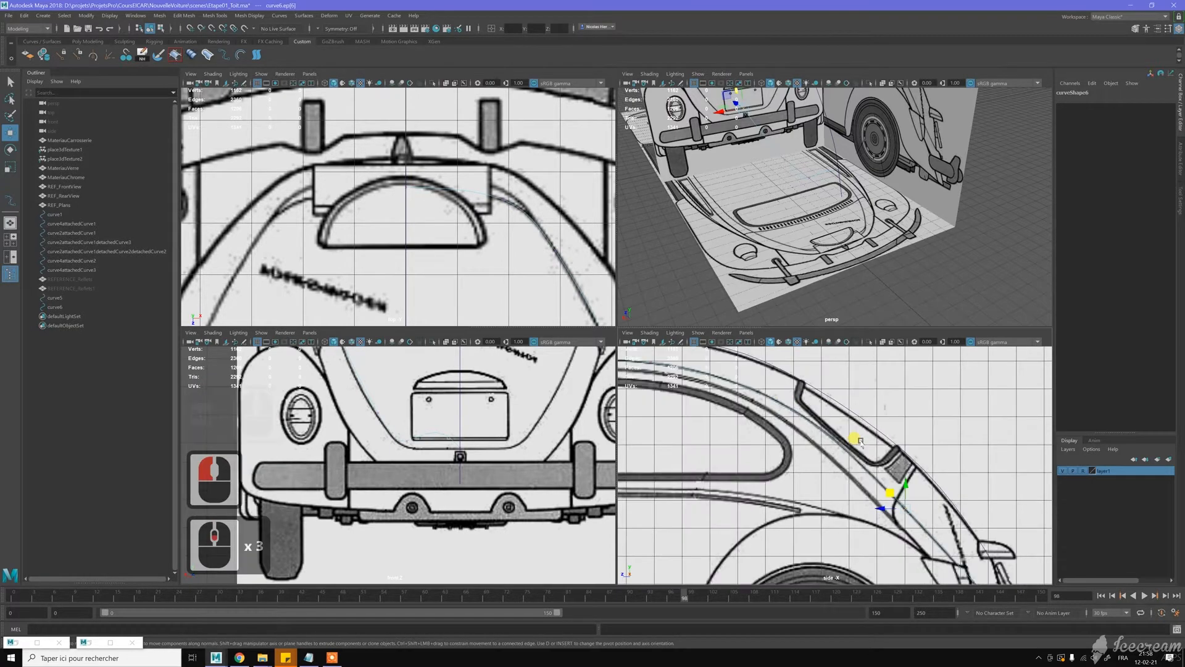
pyautogui.keyDown('alt'); pyautogui.moveTo(891, 510); pyautogui.dragTo(787, 460, button='middle'); pyautogui.keyUp('alt')
pyautogui.scroll(9, 915, 492)
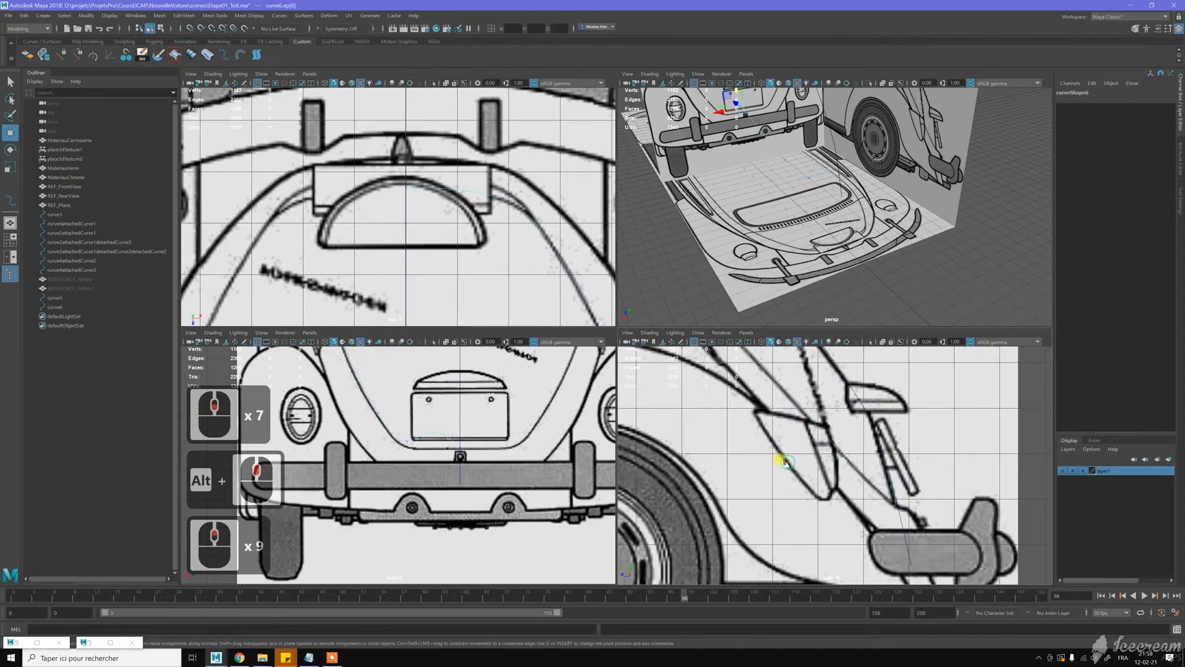
pyautogui.scroll(1, 887, 515)
pyautogui.scroll(2, 888, 515)
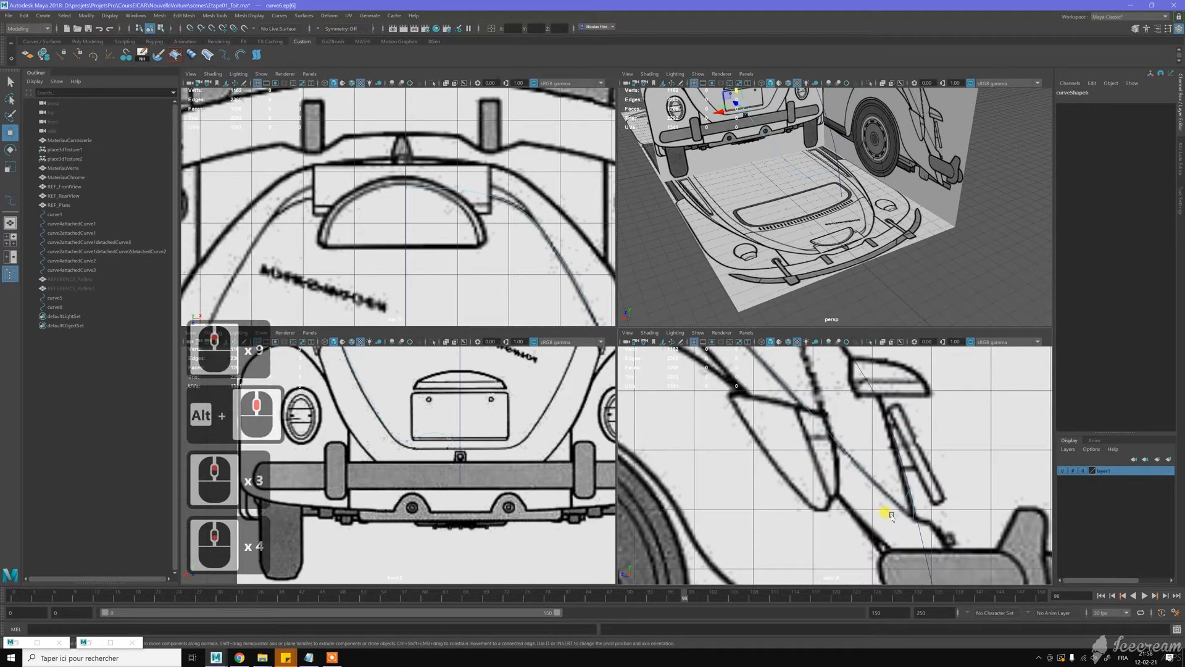
pyautogui.scroll(-4, 887, 512)
pyautogui.scroll(-1, 475, 444)
pyautogui.scroll(1, 475, 443)
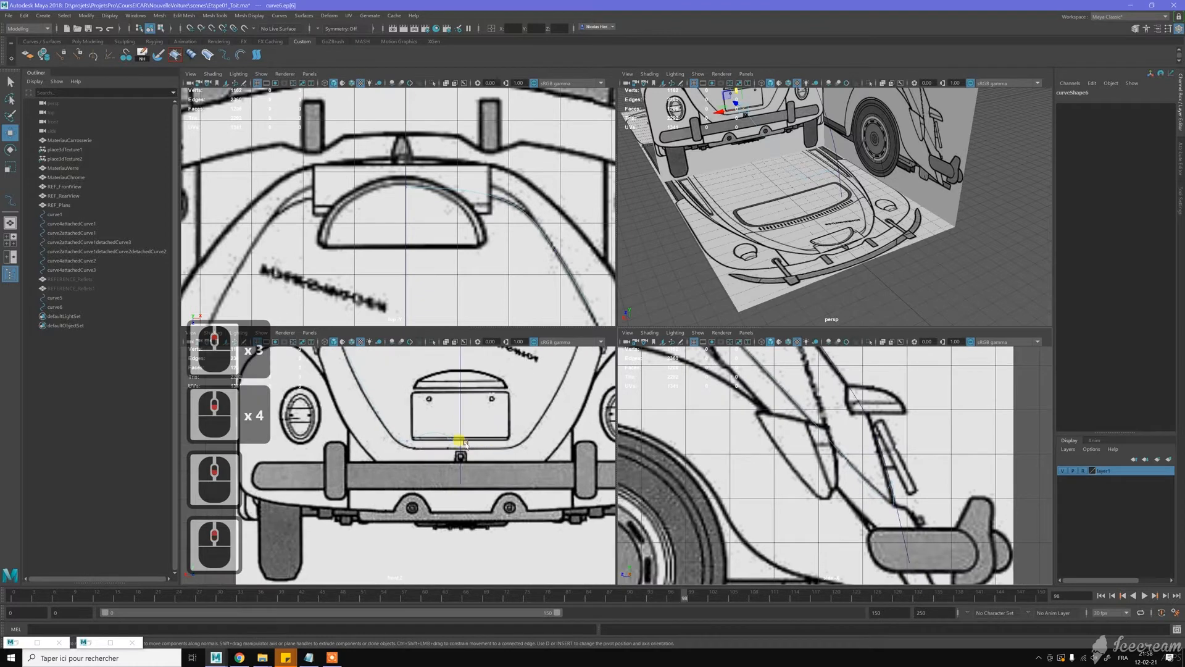
pyautogui.scroll(2, 463, 444)
pyautogui.scroll(-4, 379, 415)
pyautogui.keyDown('alt'); pyautogui.moveTo(411, 423); pyautogui.dragTo(491, 469, button='middle'); pyautogui.keyUp('alt')
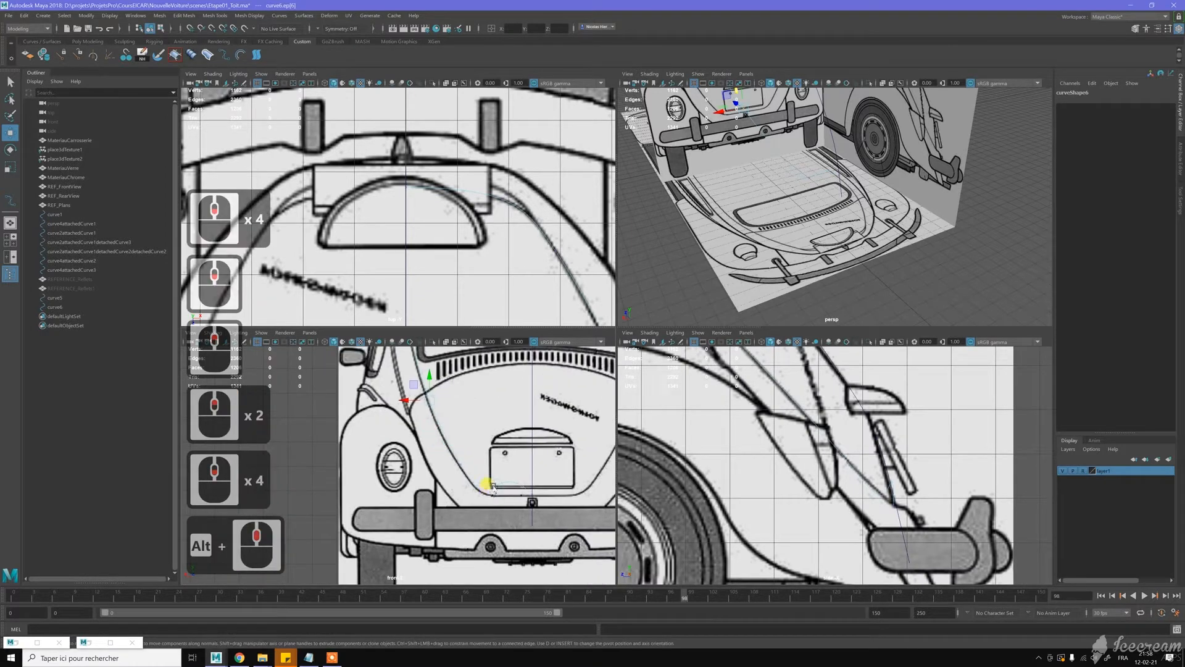
# Step: Switch the curve to control vertices and lower the two nearest the centre line to the engine lid's bottom edge in the rear view
pyautogui.click(484, 460)
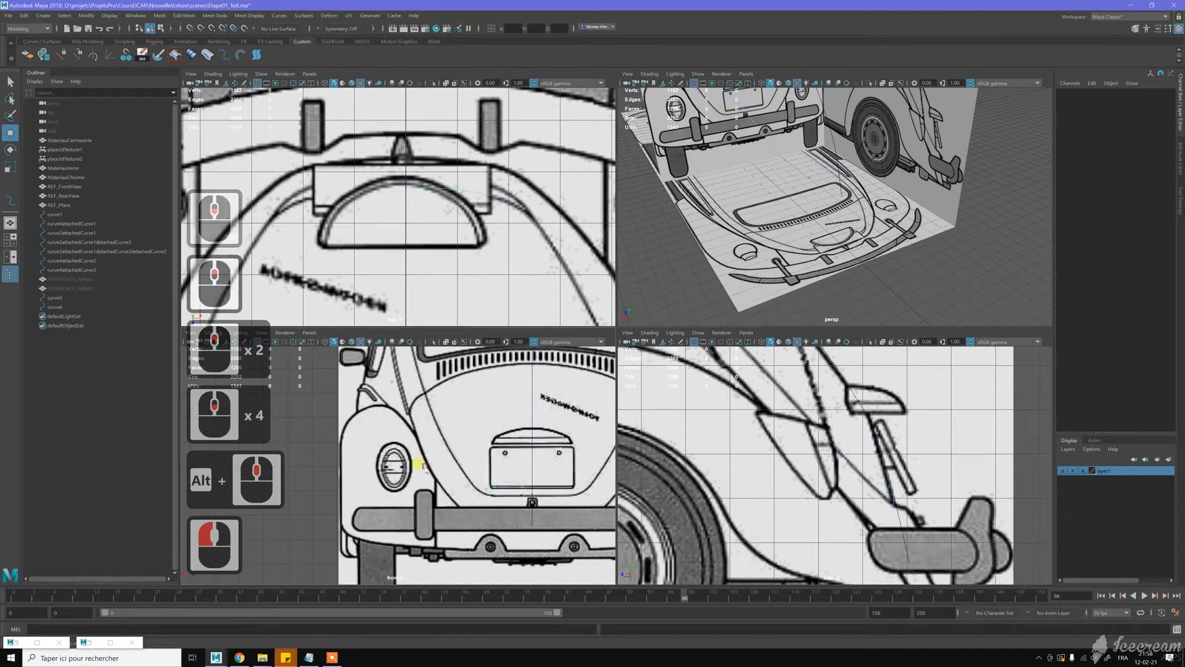
pyautogui.click(520, 487)
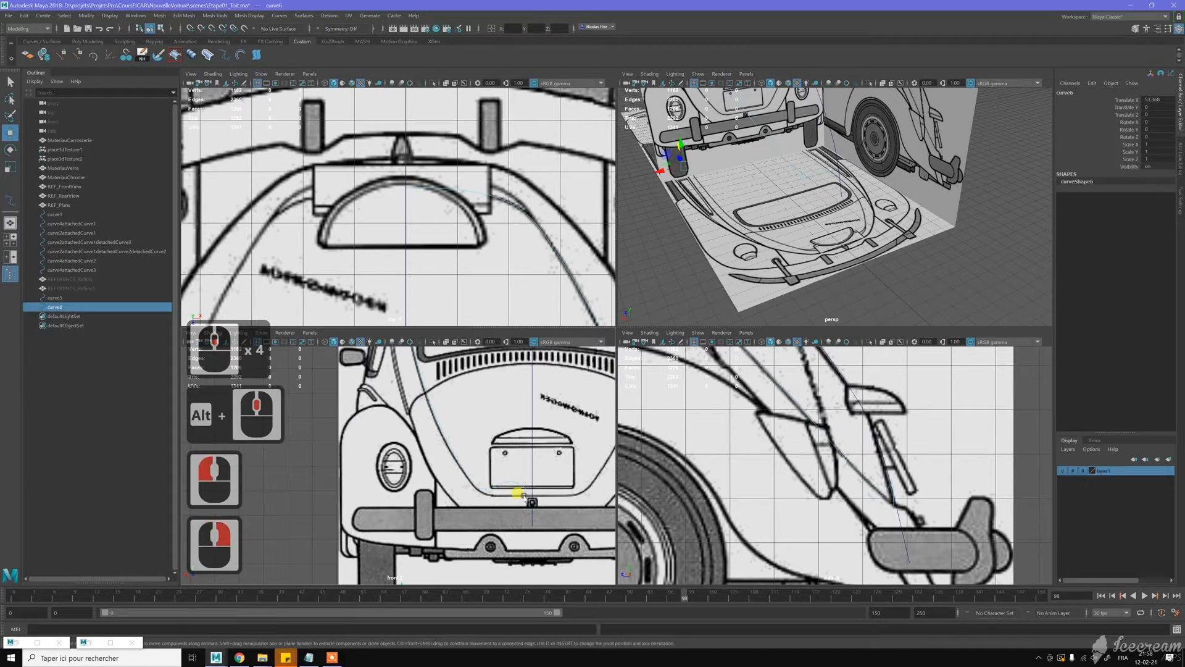
pyautogui.scroll(4, 473, 442)
pyautogui.keyDown('alt'); pyautogui.moveTo(474, 442); pyautogui.dragTo(371, 408, button='middle'); pyautogui.keyUp('alt')
pyautogui.keyDown('alt'); pyautogui.scroll(2, 457, 439); pyautogui.keyUp('alt')
pyautogui.scroll(4, 458, 441)
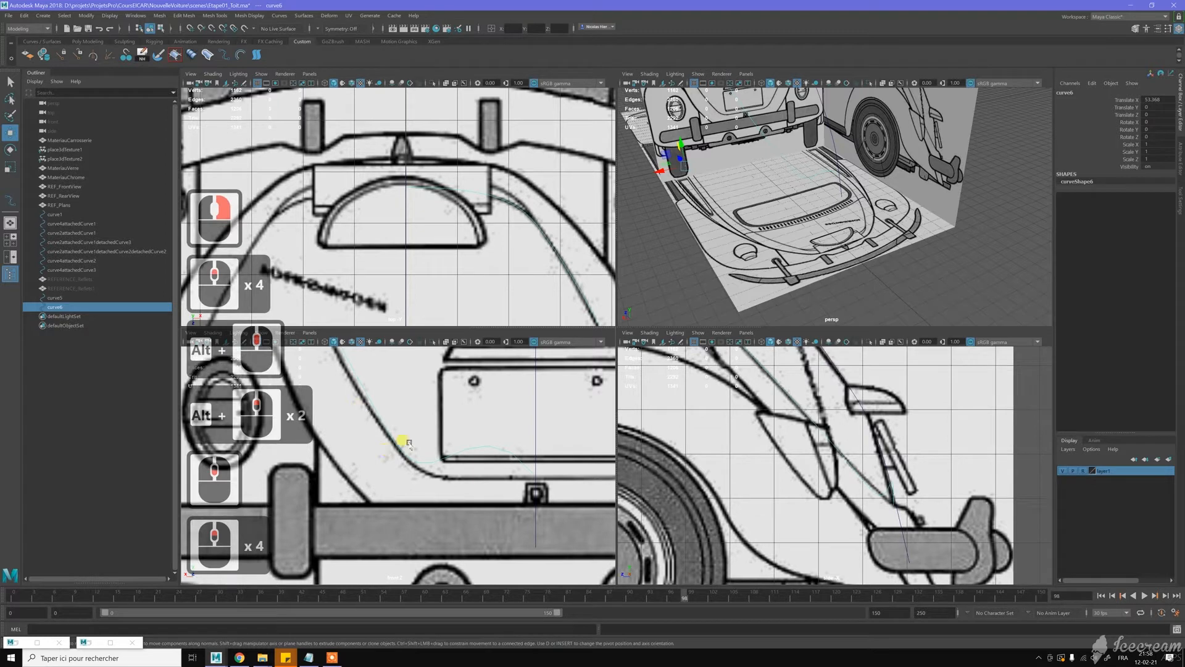
pyautogui.moveTo(446, 412); pyautogui.dragTo(432, 411, button='right')
pyautogui.click(490, 422)
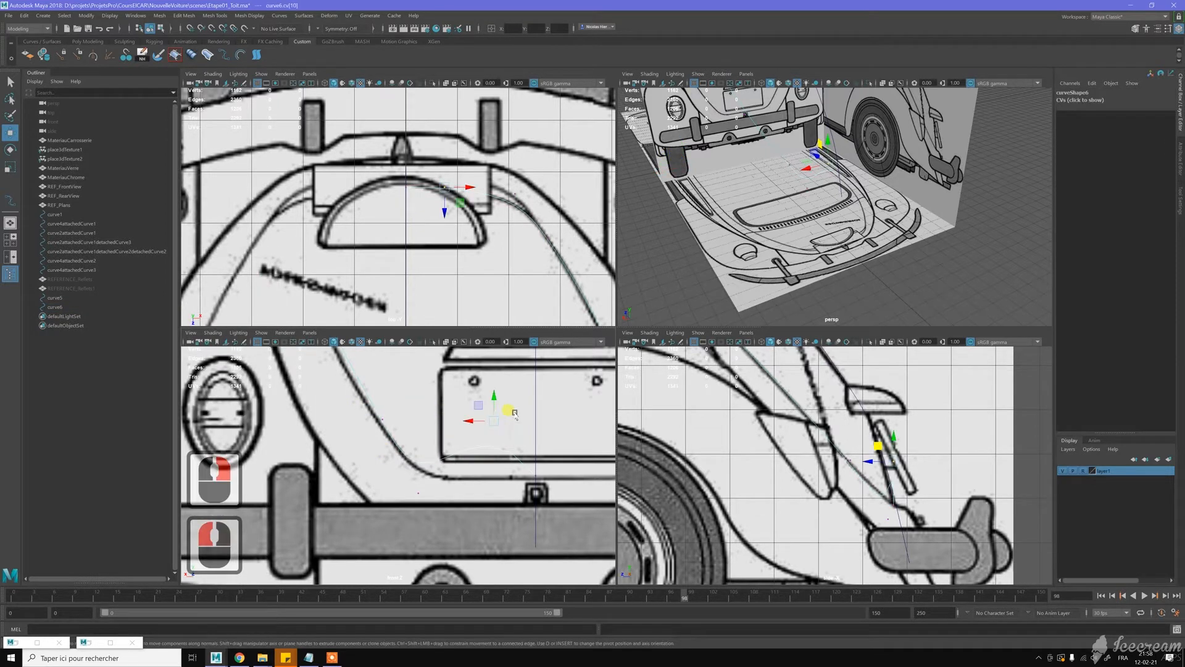
pyautogui.moveTo(501, 398); pyautogui.dragTo(537, 477)
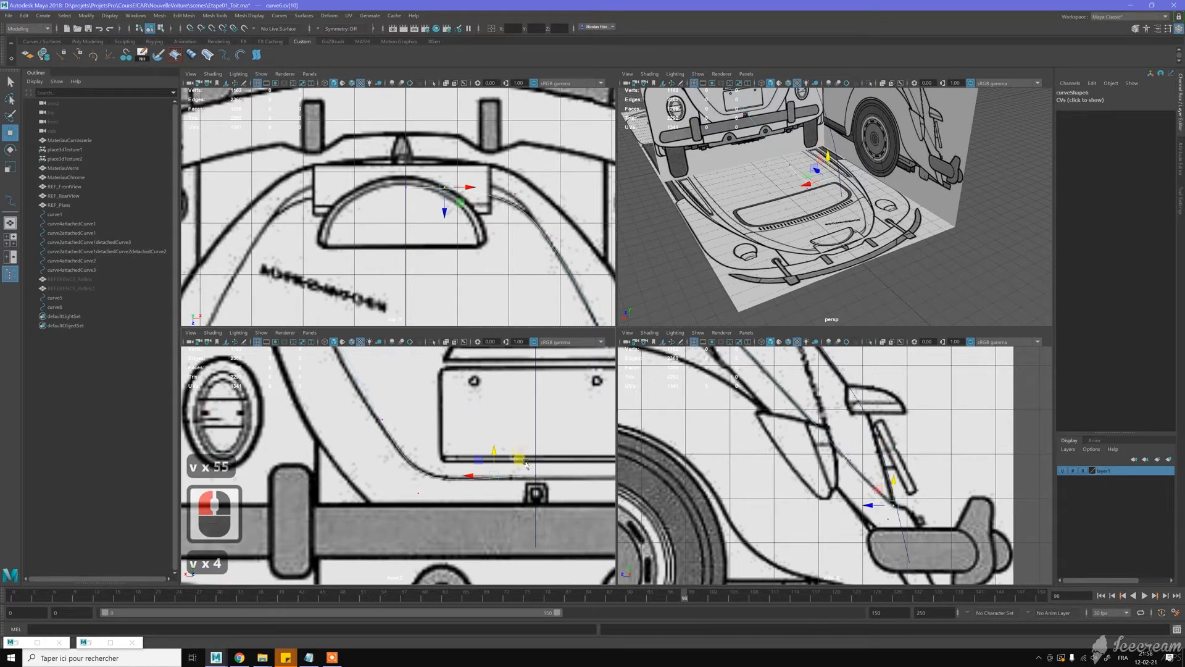
pyautogui.moveTo(478, 439); pyautogui.dragTo(512, 455)
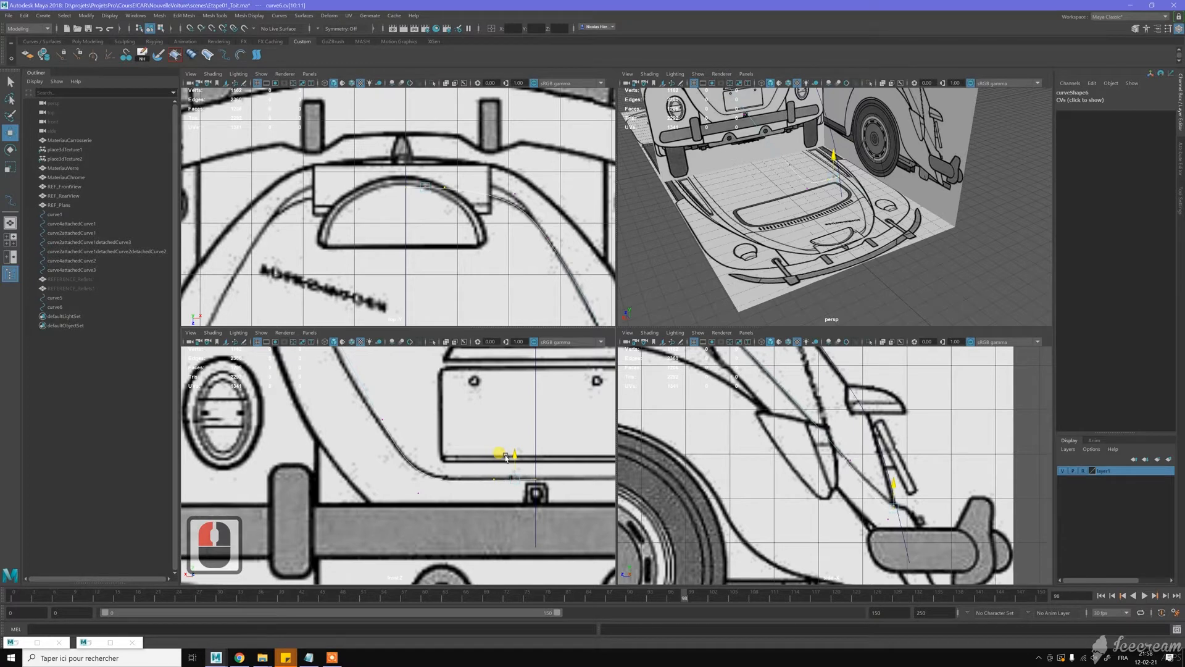
pyautogui.moveTo(506, 456); pyautogui.dragTo(506, 457)
# Step: Adjust the height of the control vertex at the engine lid's lower corner to follow the lid outline in the rear view
pyautogui.moveTo(432, 500); pyautogui.dragTo(447, 463)
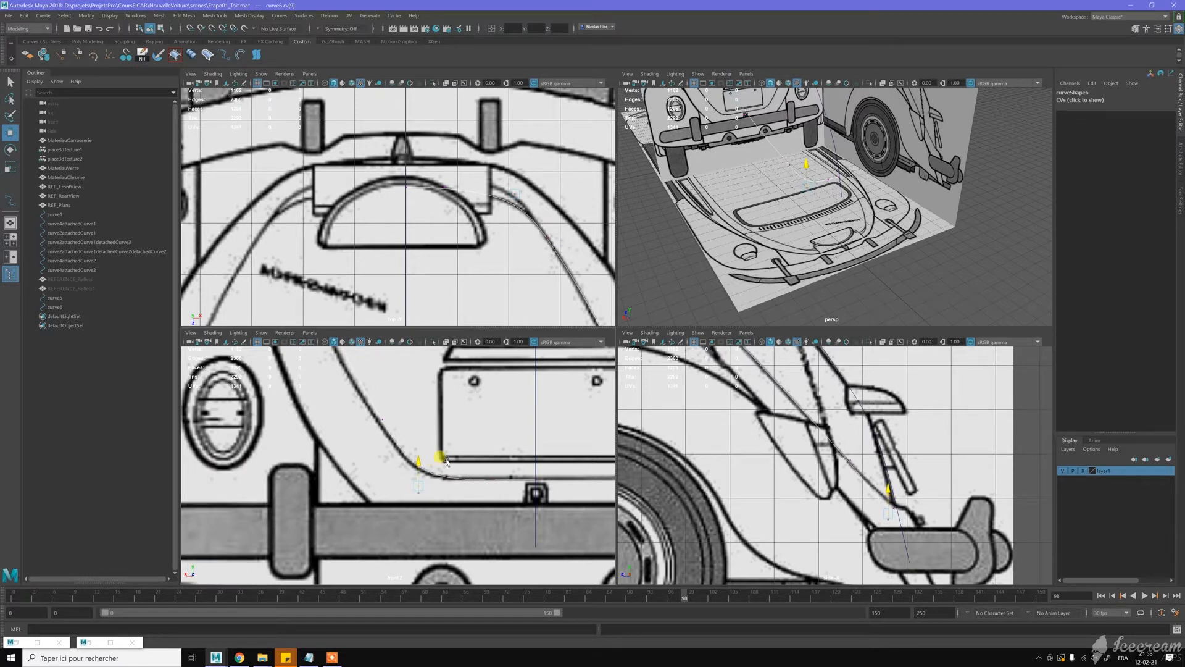
pyautogui.scroll(6, 494, 471)
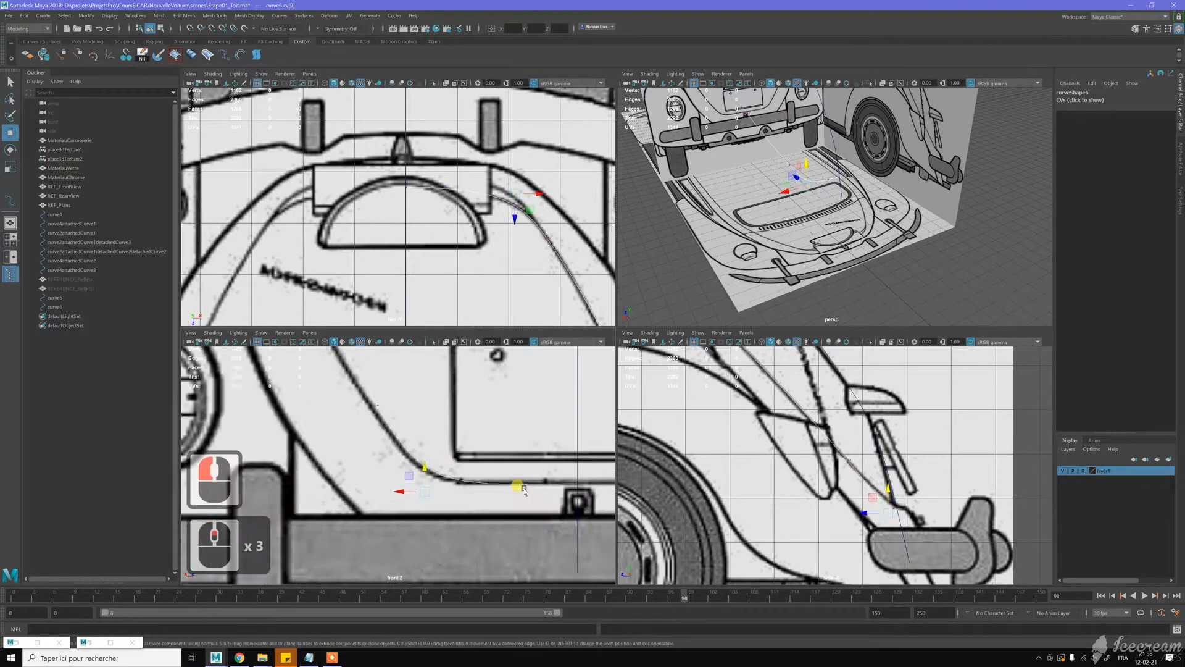
pyautogui.keyDown('alt'); pyautogui.moveTo(600, 479); pyautogui.dragTo(466, 445, button='middle'); pyautogui.keyUp('alt')
pyautogui.keyDown('alt'); pyautogui.scroll(8, 466, 446); pyautogui.keyUp('alt')
pyautogui.keyDown('alt'); pyautogui.scroll(2, 466, 446); pyautogui.keyUp('alt')
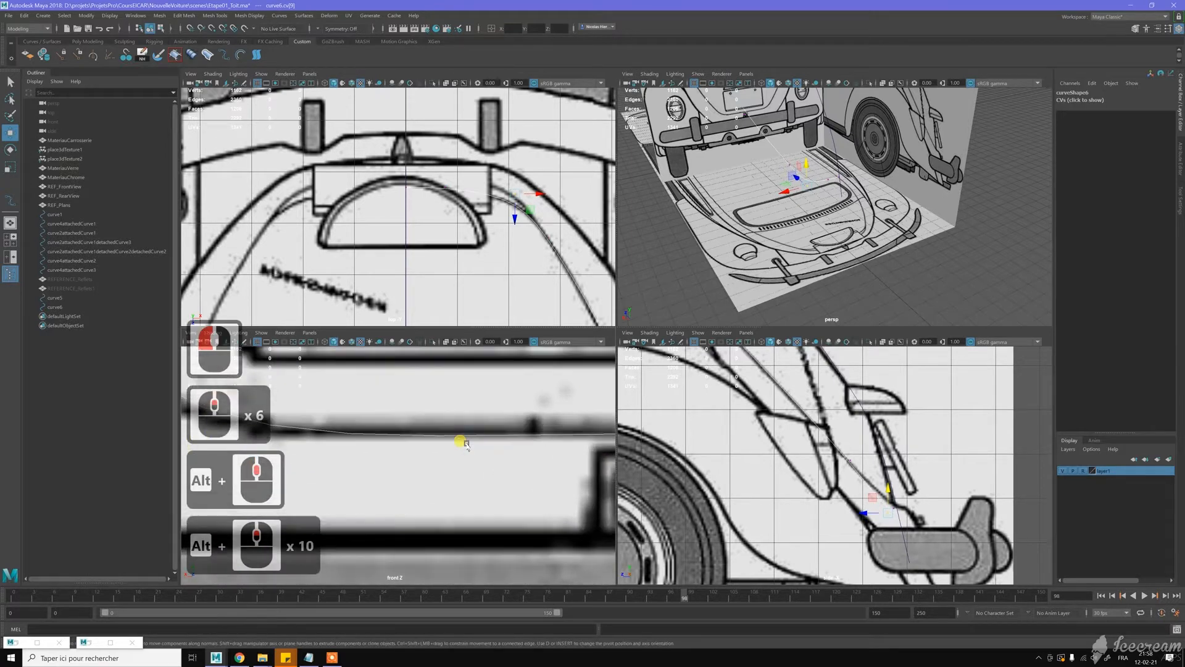
pyautogui.scroll(2, 466, 446)
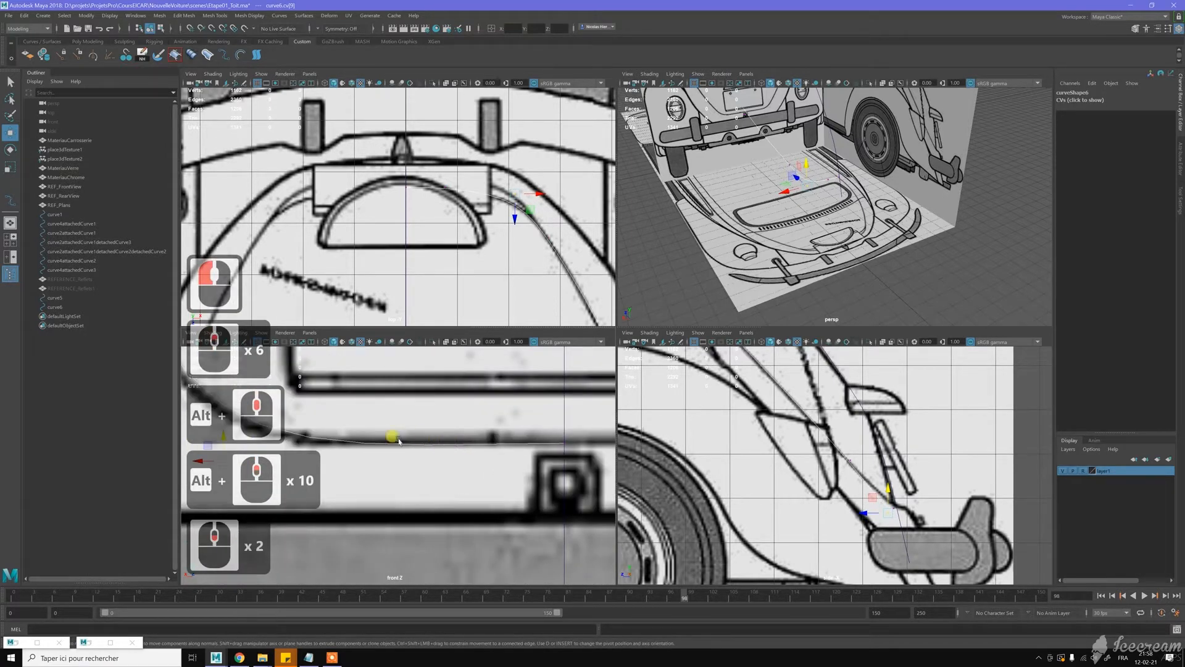
# Step: Switch back to edit points and shift the one at the engine lid's lower corner onto the lid outline
pyautogui.keyDown('alt'); pyautogui.moveTo(392, 432); pyautogui.dragTo(437, 439, button='middle'); pyautogui.keyUp('alt')
pyautogui.rightClick(450, 433)
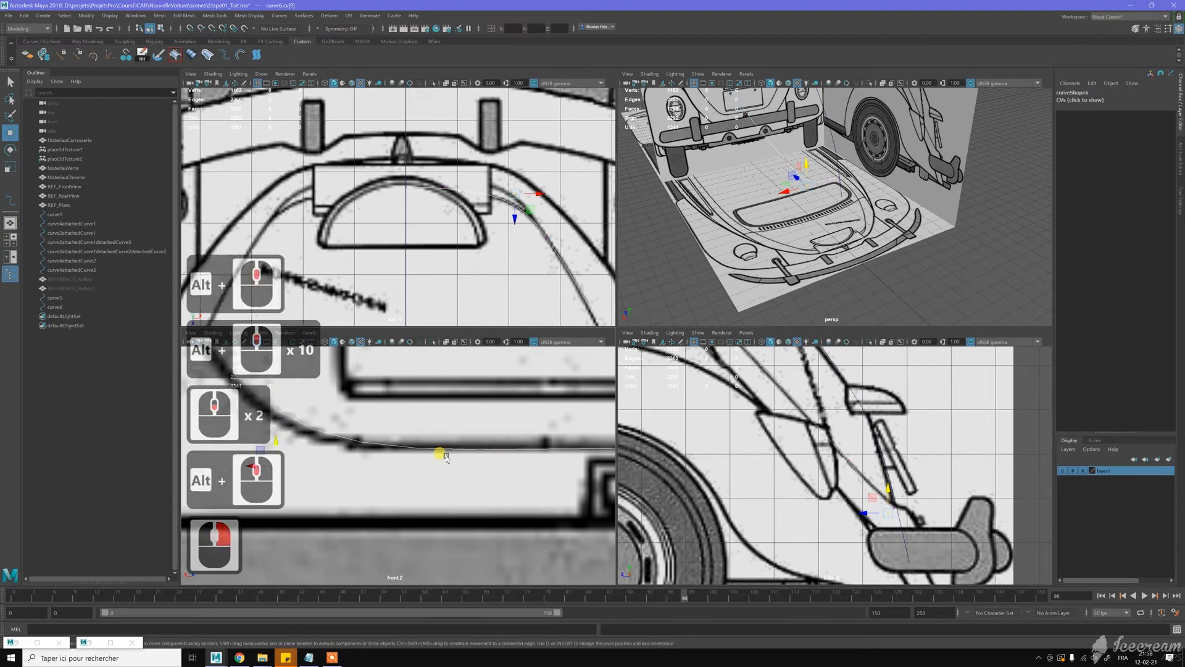
pyautogui.keyDown('alt'); pyautogui.moveTo(505, 465); pyautogui.dragTo(490, 463, button='middle'); pyautogui.keyUp('alt')
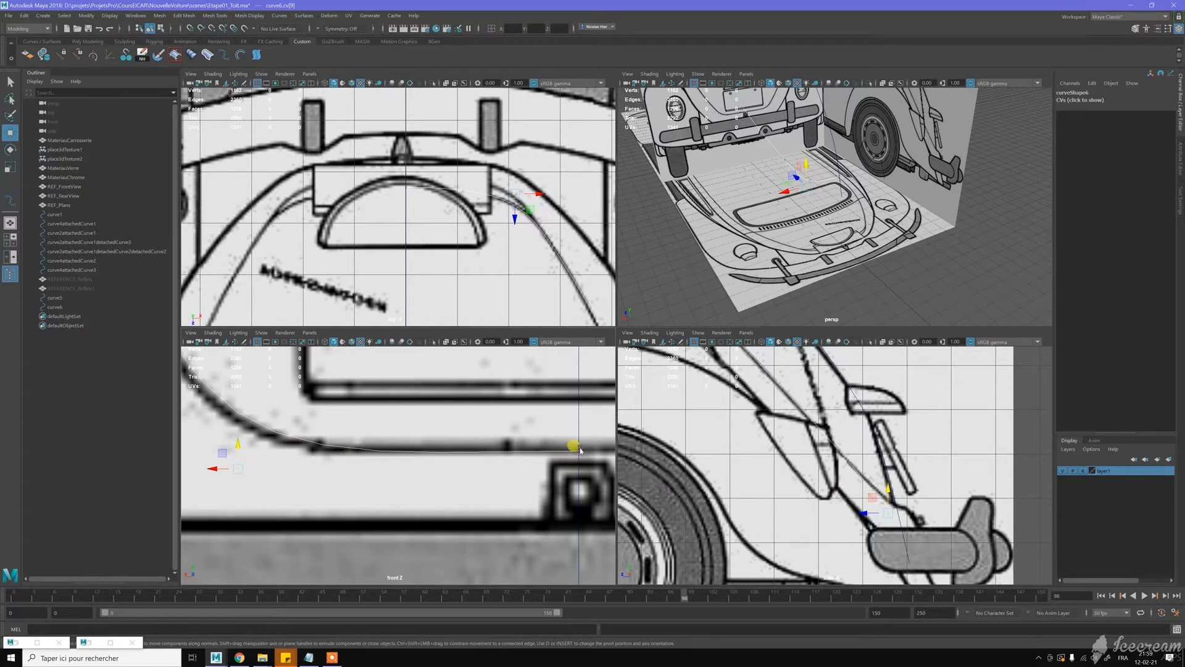
pyautogui.keyDown('alt'); pyautogui.moveTo(343, 472); pyautogui.dragTo(392, 485, button='middle'); pyautogui.keyUp('alt')
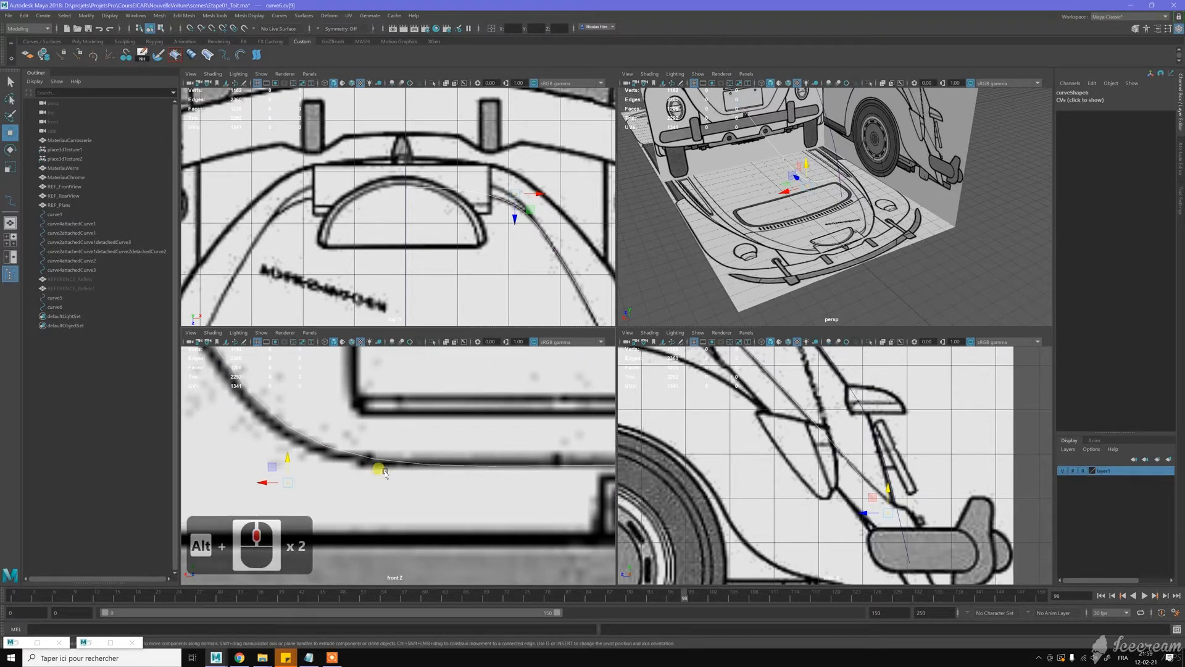
pyautogui.scroll(4, 396, 466)
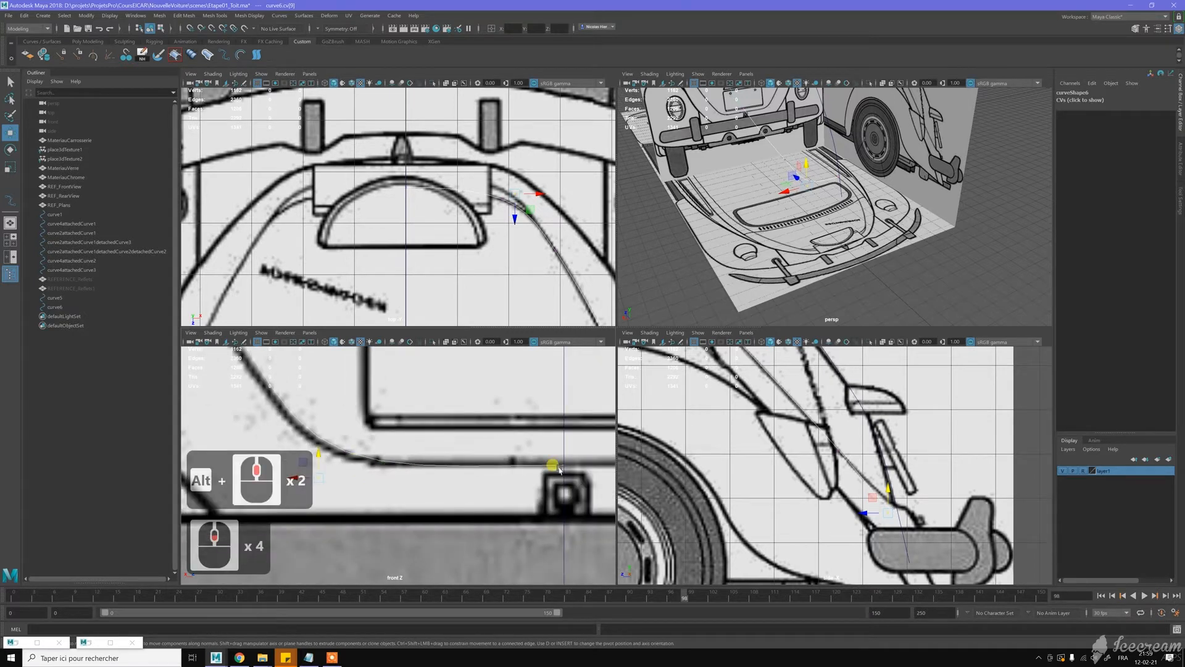
pyautogui.keyDown('alt'); pyautogui.moveTo(238, 438); pyautogui.dragTo(388, 440, button='middle'); pyautogui.keyUp('alt')
pyautogui.click(402, 456)
pyautogui.moveTo(384, 442); pyautogui.dragTo(378, 442)
pyautogui.keyDown('alt'); pyautogui.moveTo(490, 439); pyautogui.dragTo(440, 433, button='middle'); pyautogui.keyUp('alt')
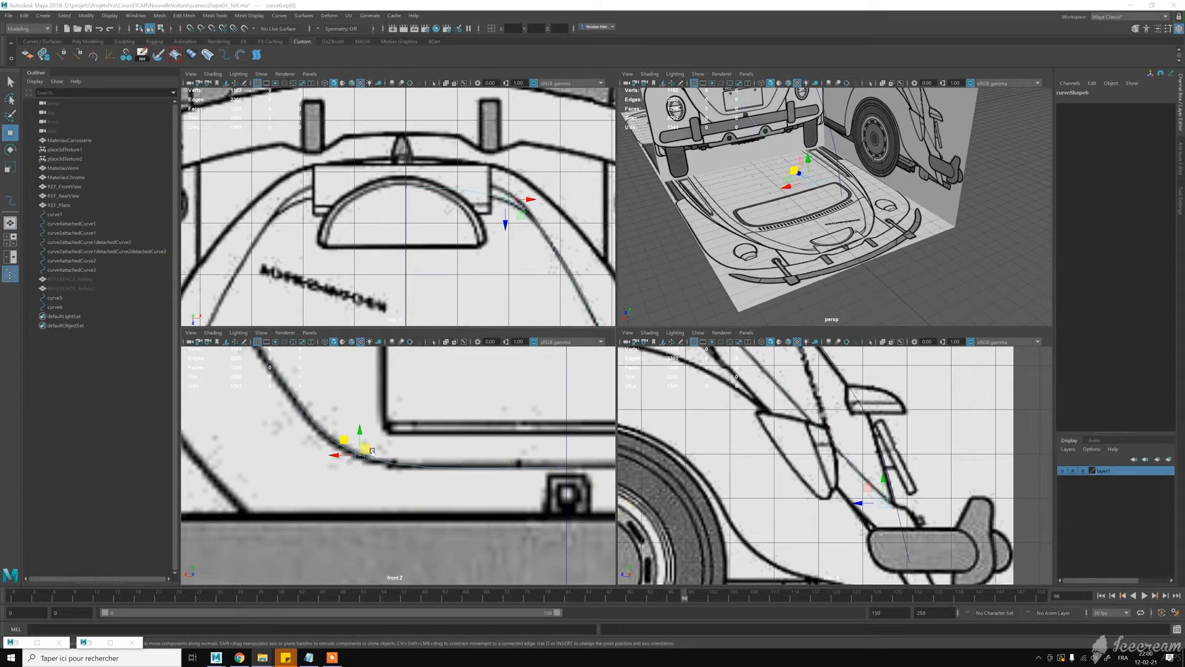
# Step: Adjust the edit point midway along the engine lid's side edge to follow the outline in the rear view
pyautogui.scroll(5, 371, 448)
pyautogui.keyDown('alt'); pyautogui.moveTo(332, 422); pyautogui.dragTo(375, 422, button='middle'); pyautogui.keyUp('alt')
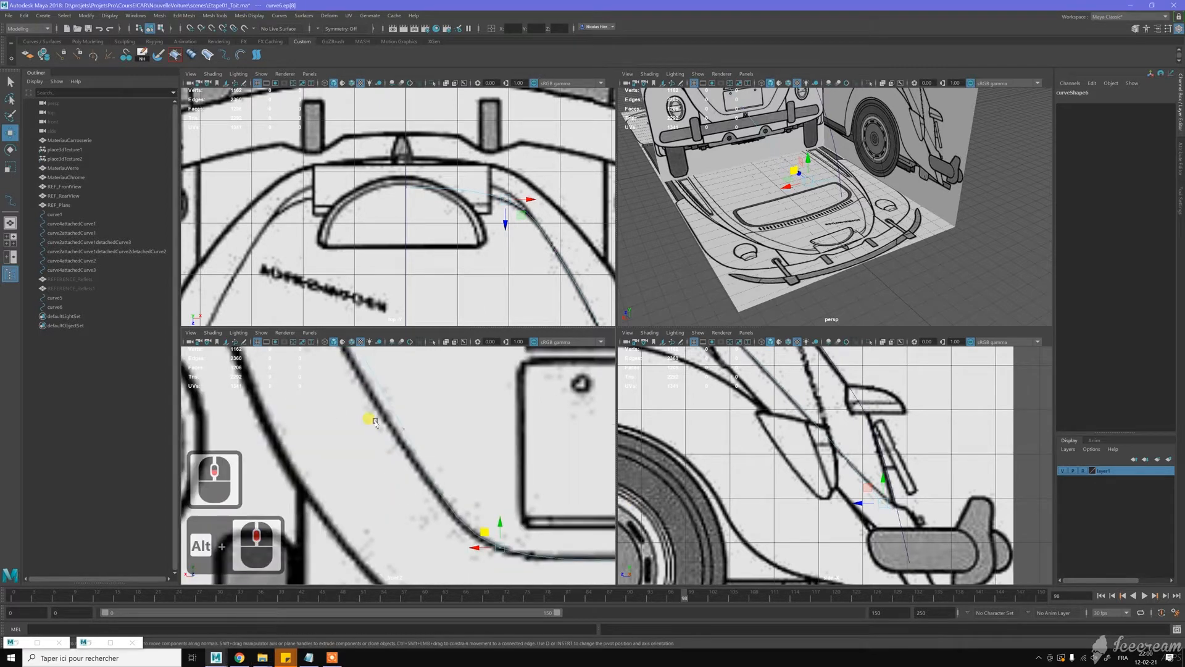
pyautogui.moveTo(422, 445); pyautogui.dragTo(371, 434)
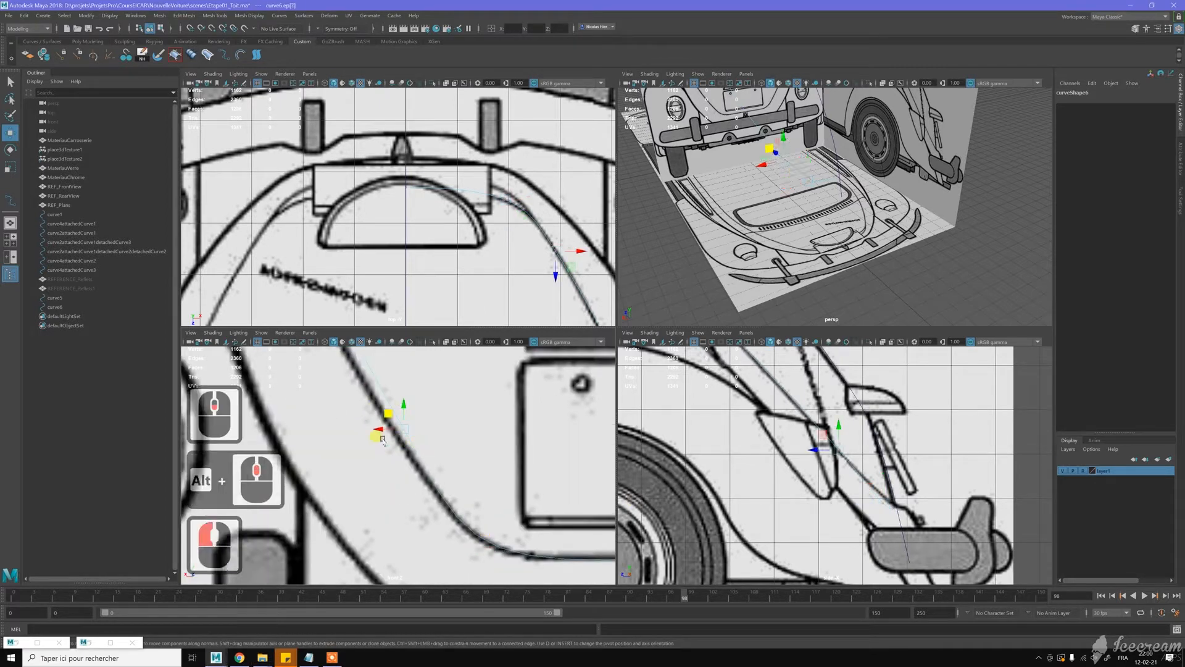
pyautogui.keyDown('alt'); pyautogui.moveTo(434, 415); pyautogui.dragTo(451, 441, button='middle'); pyautogui.keyUp('alt')
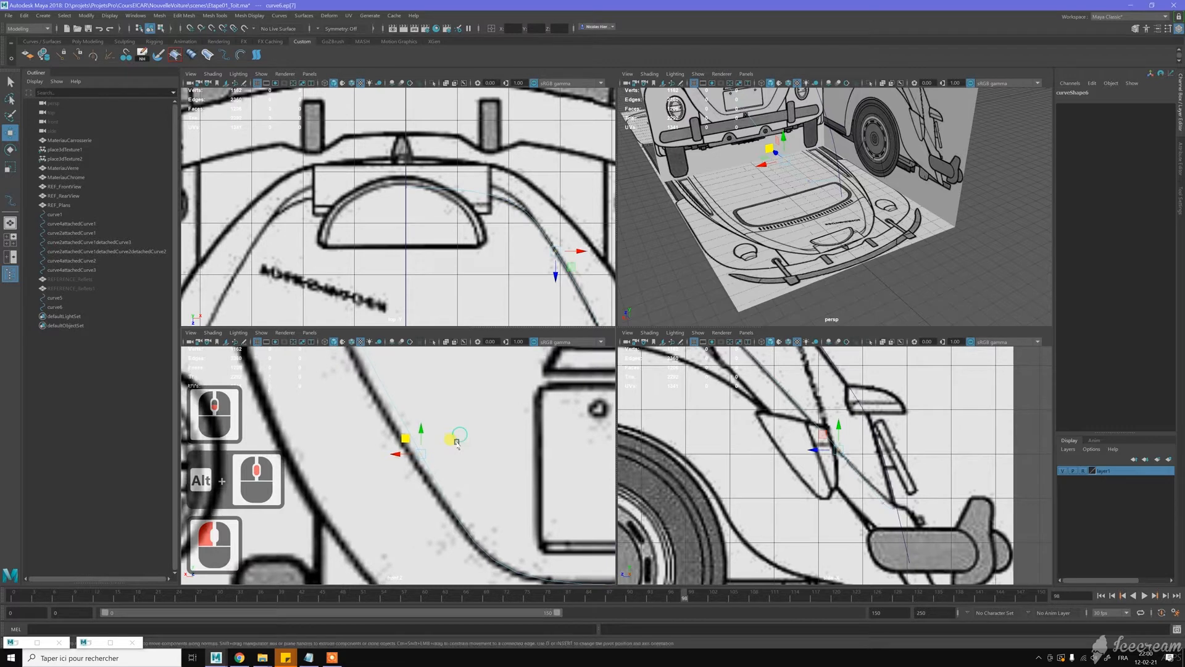
pyautogui.click(393, 455)
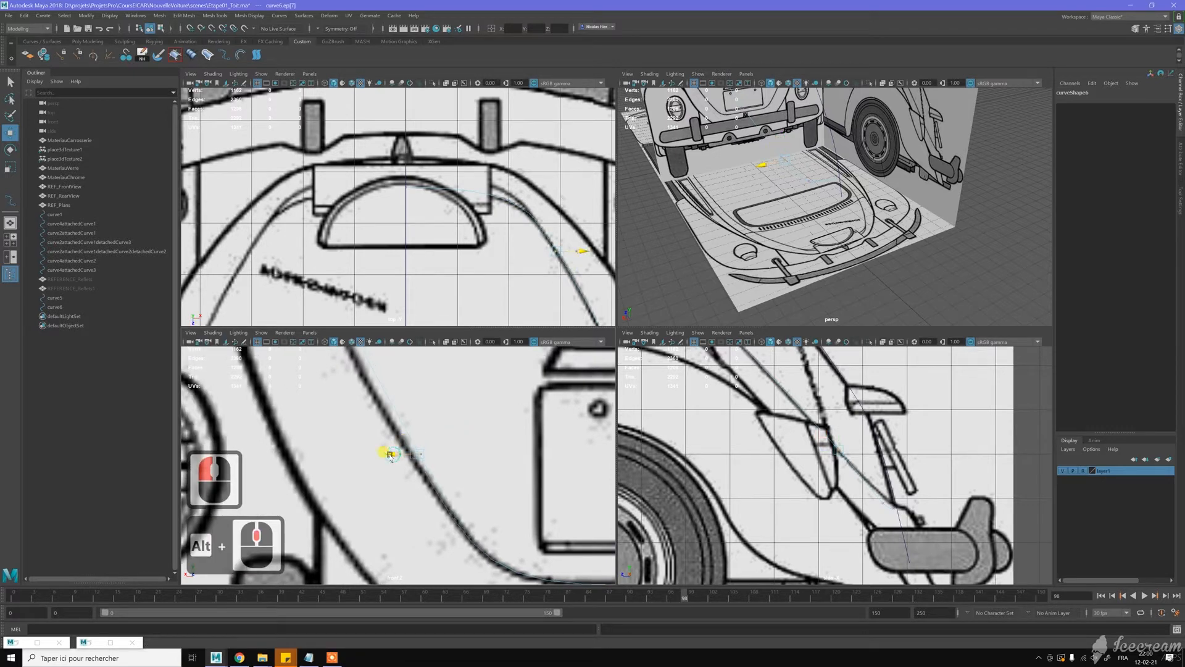
pyautogui.click(391, 456)
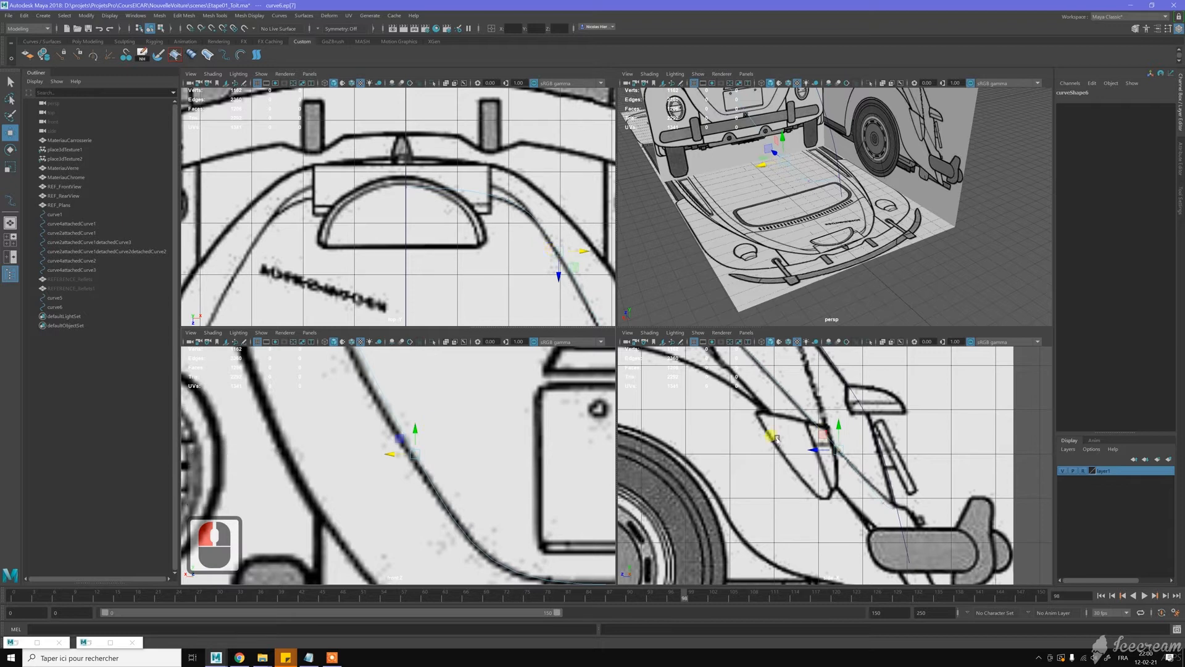
pyautogui.click(412, 425)
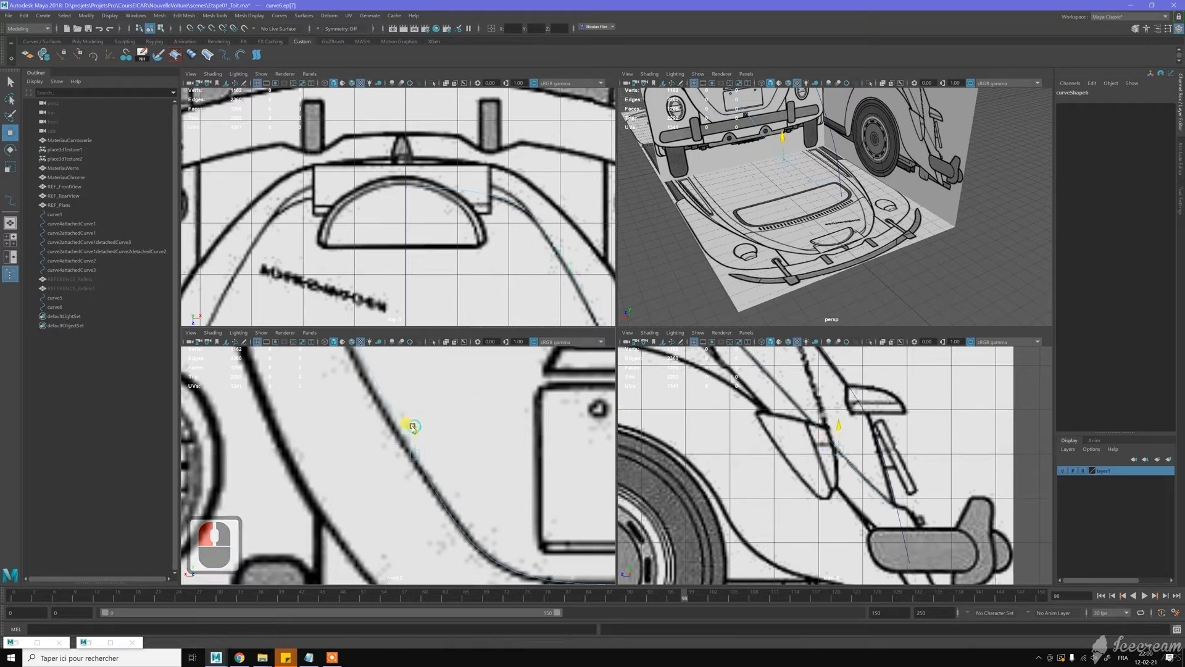
pyautogui.moveTo(409, 427); pyautogui.dragTo(390, 457)
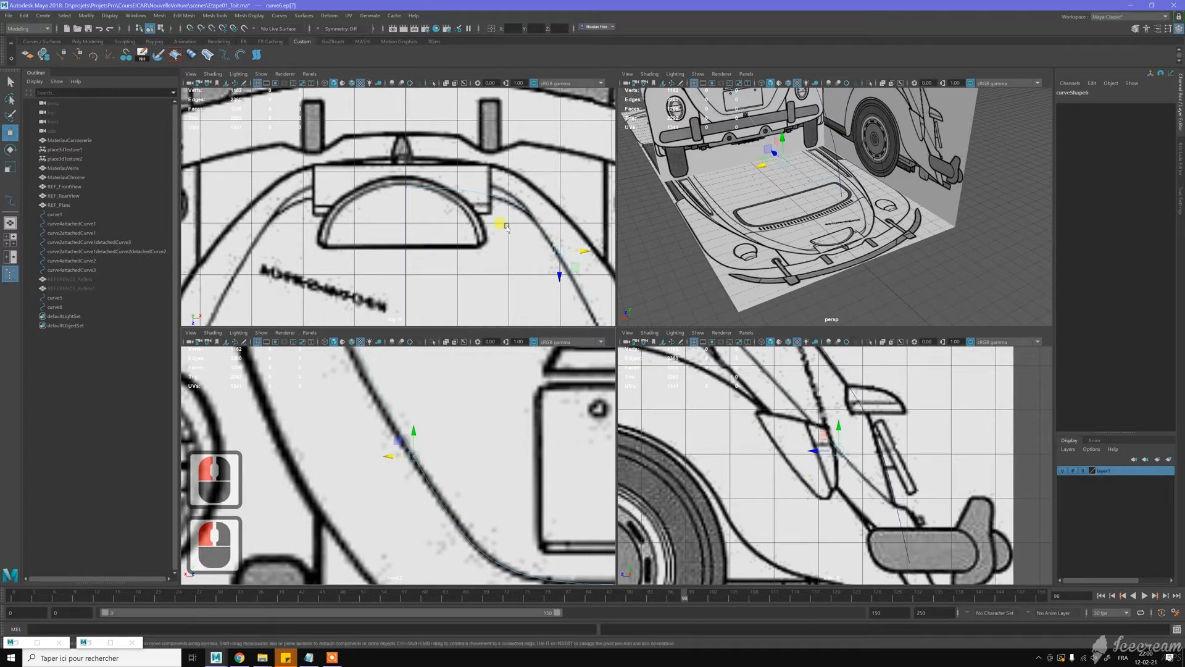
# Step: Move the edit point near the engine lid's upper corner onto the crossing with the lid's top line in the rear view
pyautogui.keyDown('alt'); pyautogui.moveTo(344, 387); pyautogui.dragTo(461, 507, button='middle'); pyautogui.keyUp('alt')
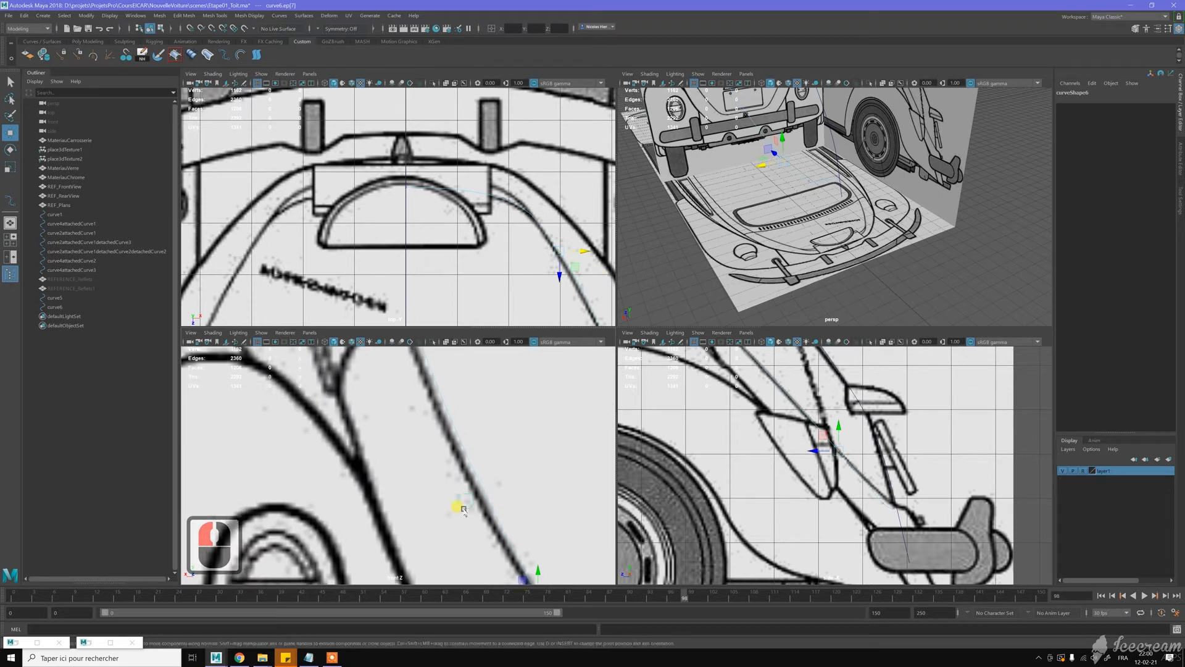
pyautogui.keyDown('alt'); pyautogui.moveTo(399, 425); pyautogui.dragTo(423, 505, button='middle'); pyautogui.keyUp('alt')
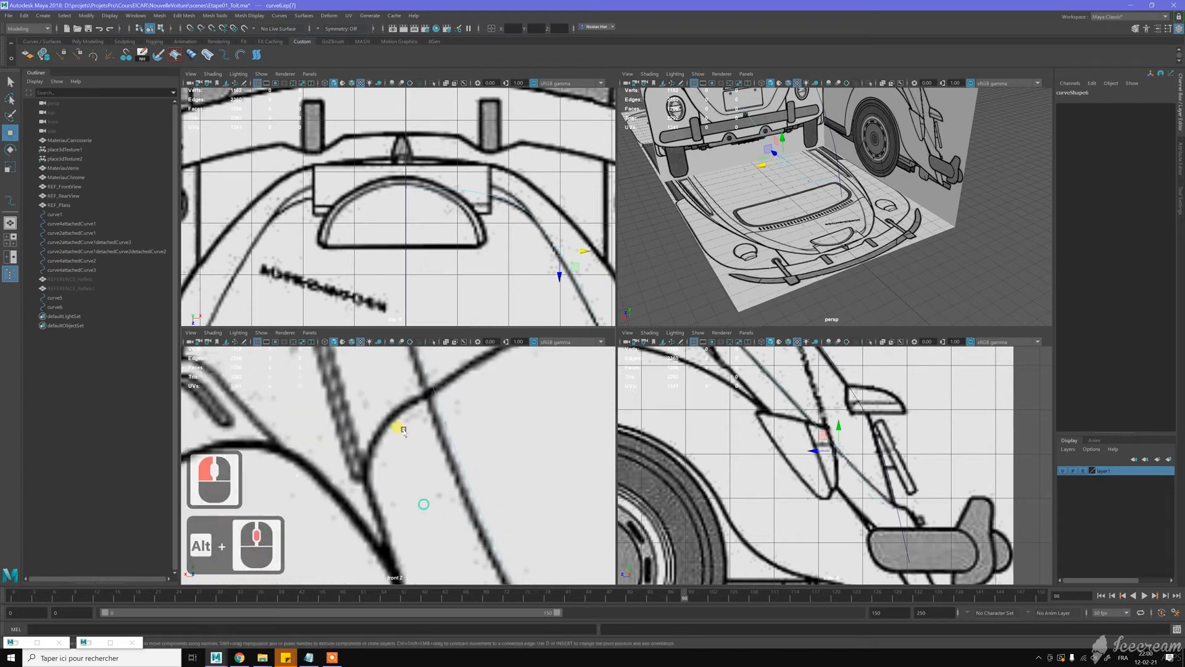
pyautogui.click(459, 440)
pyautogui.moveTo(454, 422); pyautogui.dragTo(444, 395)
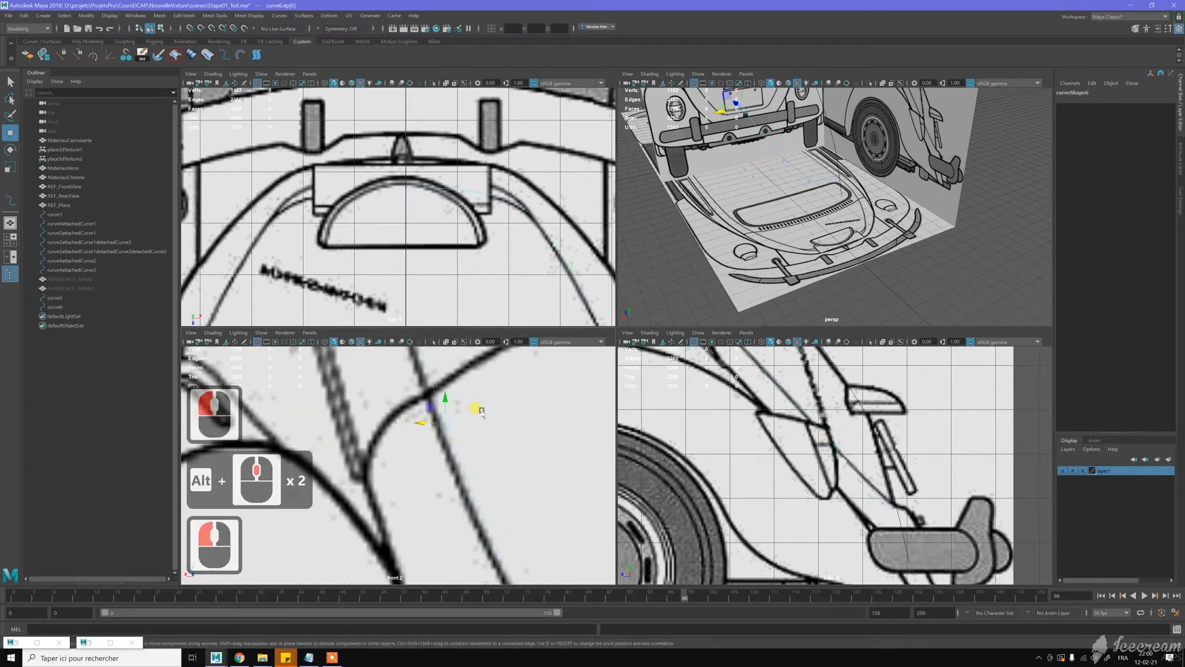
pyautogui.keyDown('alt'); pyautogui.moveTo(482, 410); pyautogui.dragTo(503, 445, button='middle'); pyautogui.keyUp('alt')
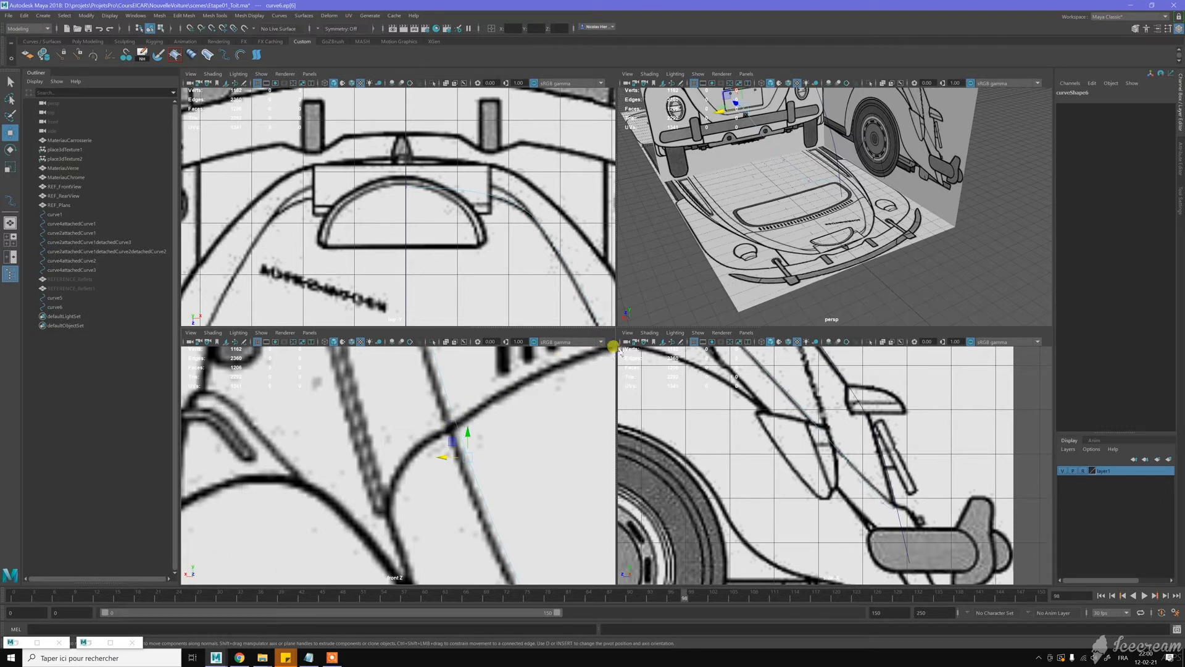
pyautogui.moveTo(451, 442); pyautogui.dragTo(433, 414)
# Step: Shift the edit point at the engine lid's upper corner along Z to match the lid line in the side view
pyautogui.keyDown('alt'); pyautogui.moveTo(766, 448); pyautogui.dragTo(829, 561, button='middle'); pyautogui.keyUp('alt')
pyautogui.scroll(5, 801, 473)
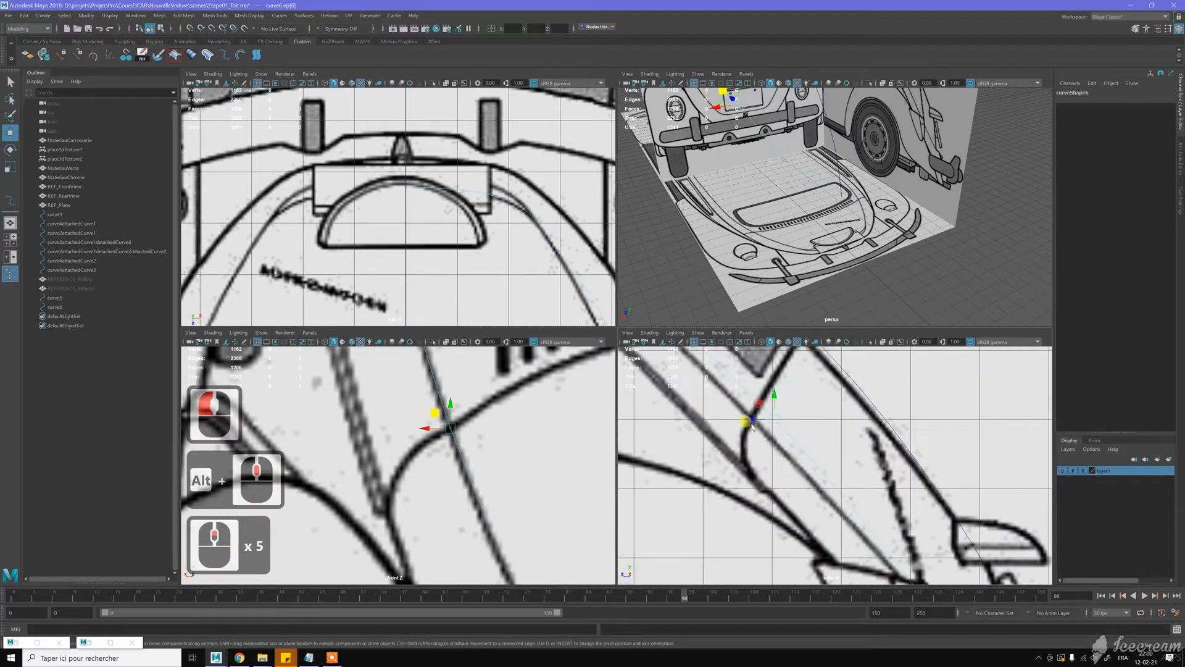
pyautogui.moveTo(752, 421); pyautogui.dragTo(725, 421)
pyautogui.scroll(-8, 767, 459)
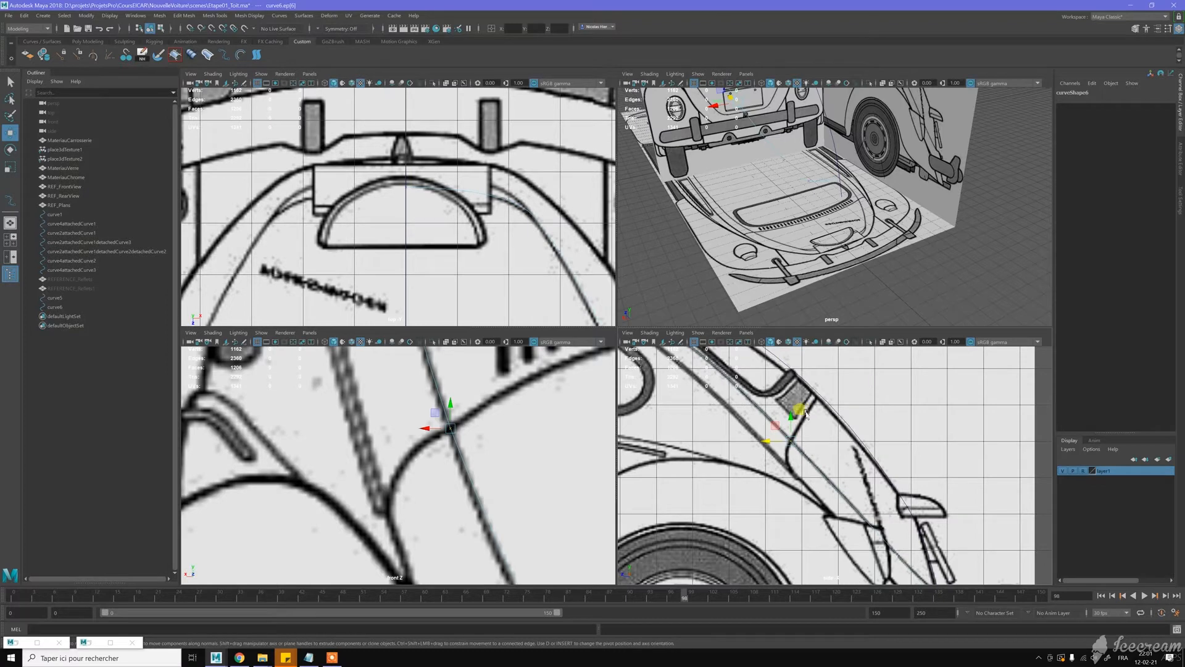
pyautogui.scroll(8, 901, 450)
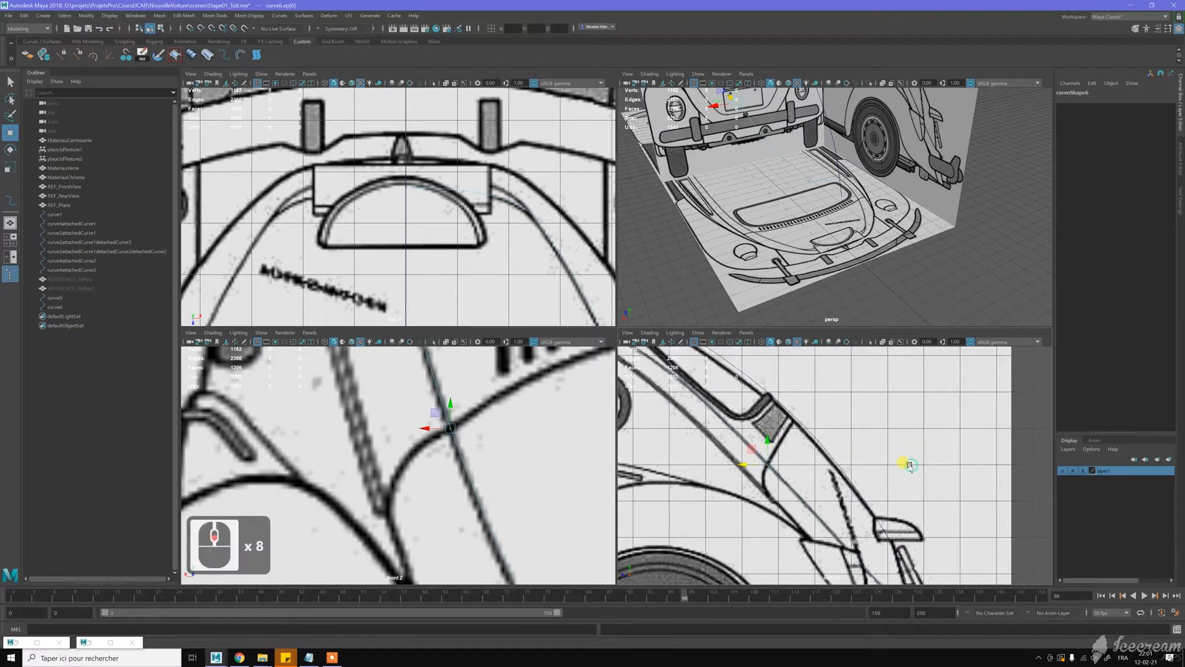
pyautogui.keyDown('alt'); pyautogui.moveTo(838, 402); pyautogui.dragTo(837, 401, button='middle'); pyautogui.keyUp('alt')
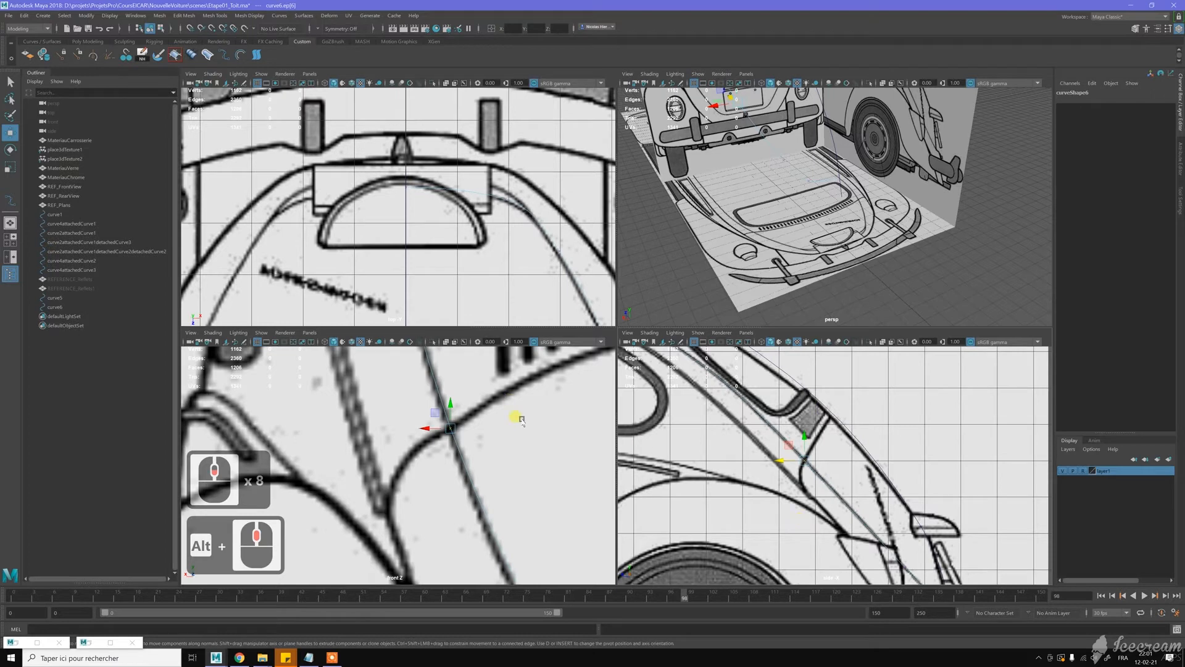
pyautogui.keyDown('alt'); pyautogui.moveTo(472, 406); pyautogui.dragTo(500, 489, button='middle'); pyautogui.keyUp('alt')
pyautogui.scroll(-5, 502, 494)
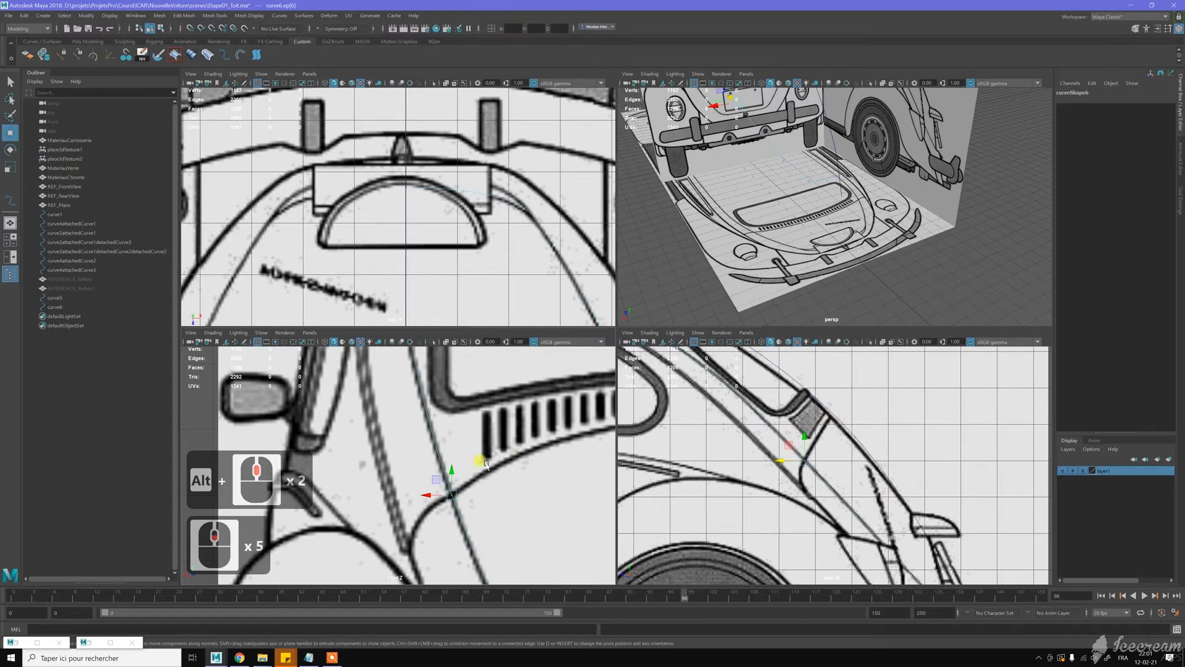
pyautogui.scroll(-4, 486, 464)
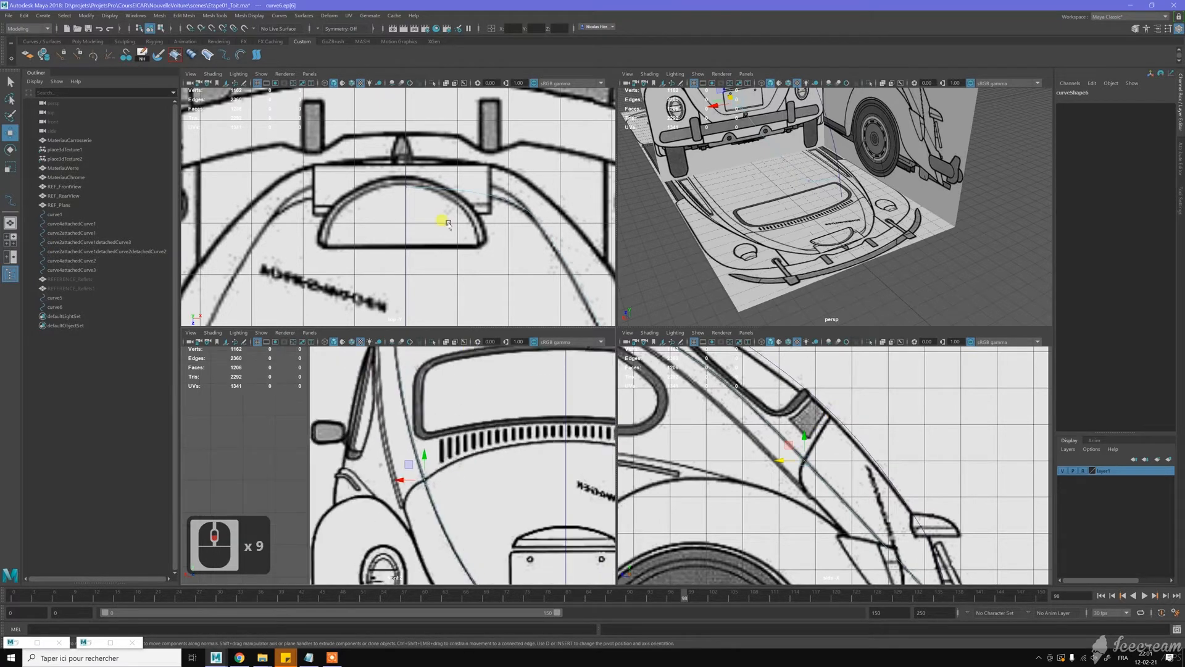
# Step: Adjust the same lid-corner edit point in the top view to sit on the line beside the air vents
pyautogui.scroll(-6, 450, 213)
pyautogui.keyDown('alt'); pyautogui.moveTo(444, 243); pyautogui.dragTo(471, 207, button='middle'); pyautogui.keyUp('alt')
pyautogui.keyDown('alt'); pyautogui.scroll(8, 506, 203); pyautogui.keyUp('alt')
pyautogui.keyDown('alt'); pyautogui.scroll(1, 493, 213); pyautogui.keyUp('alt')
pyautogui.scroll(1, 525, 220)
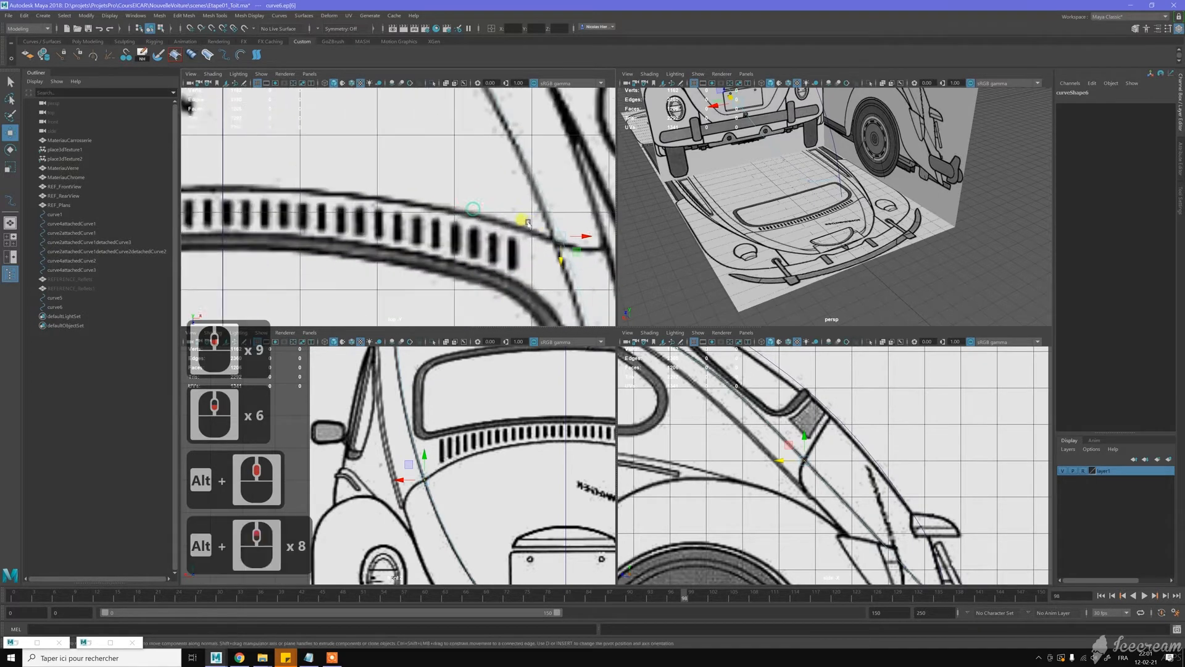
pyautogui.moveTo(583, 236); pyautogui.dragTo(553, 264)
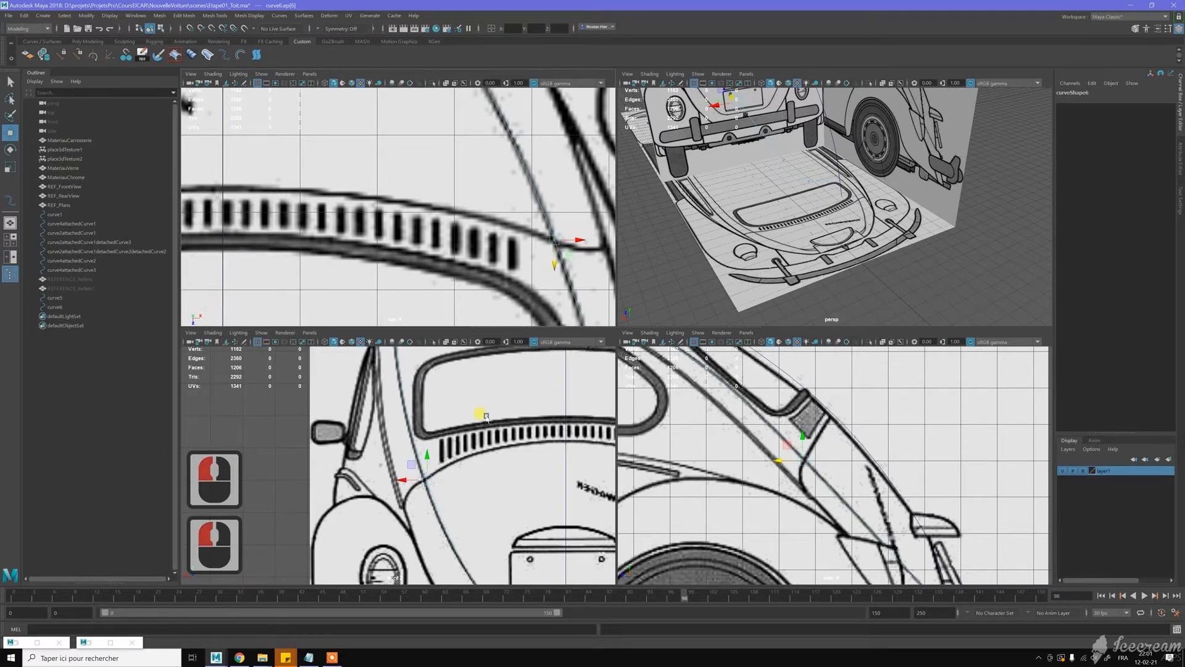
# Step: Fine-tune the lid-corner edit point along X in the rear view and check its placement in the side view
pyautogui.scroll(9, 455, 482)
pyautogui.moveTo(443, 499); pyautogui.dragTo(439, 500)
pyautogui.moveTo(759, 429); pyautogui.dragTo(760, 430)
pyautogui.scroll(9, 803, 478)
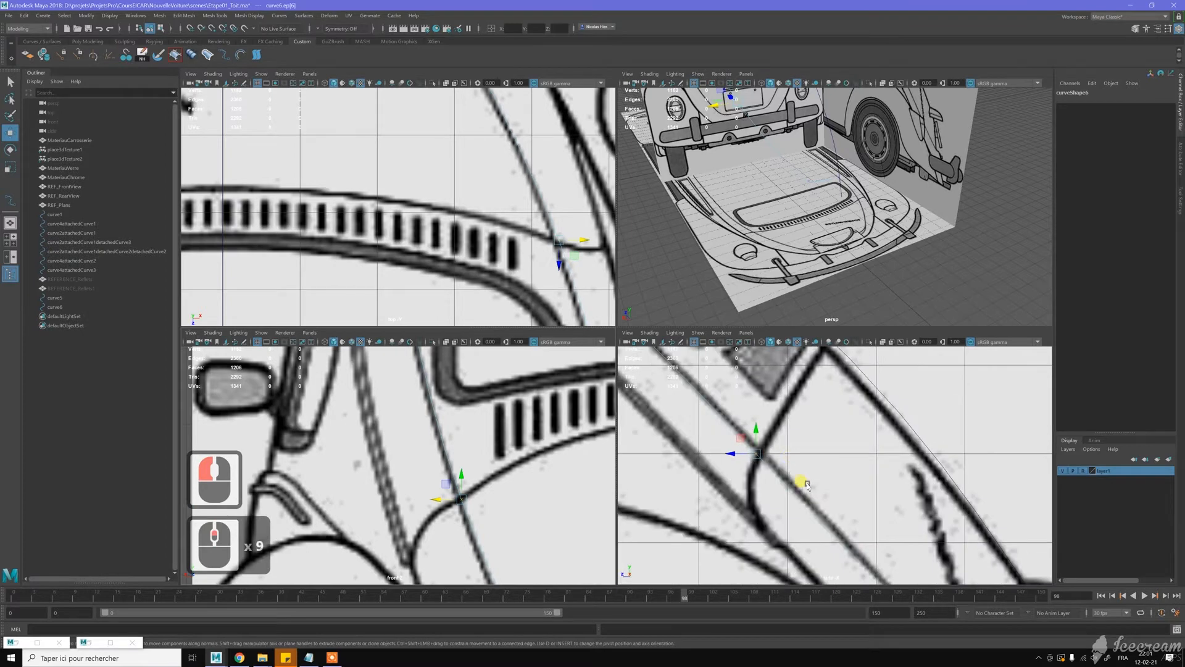
# Step: Nudge the edit point at the engine lid's upper corner along Z in the side view to meet the lid line
pyautogui.click(730, 454)
pyautogui.moveTo(733, 455); pyautogui.dragTo(733, 455)
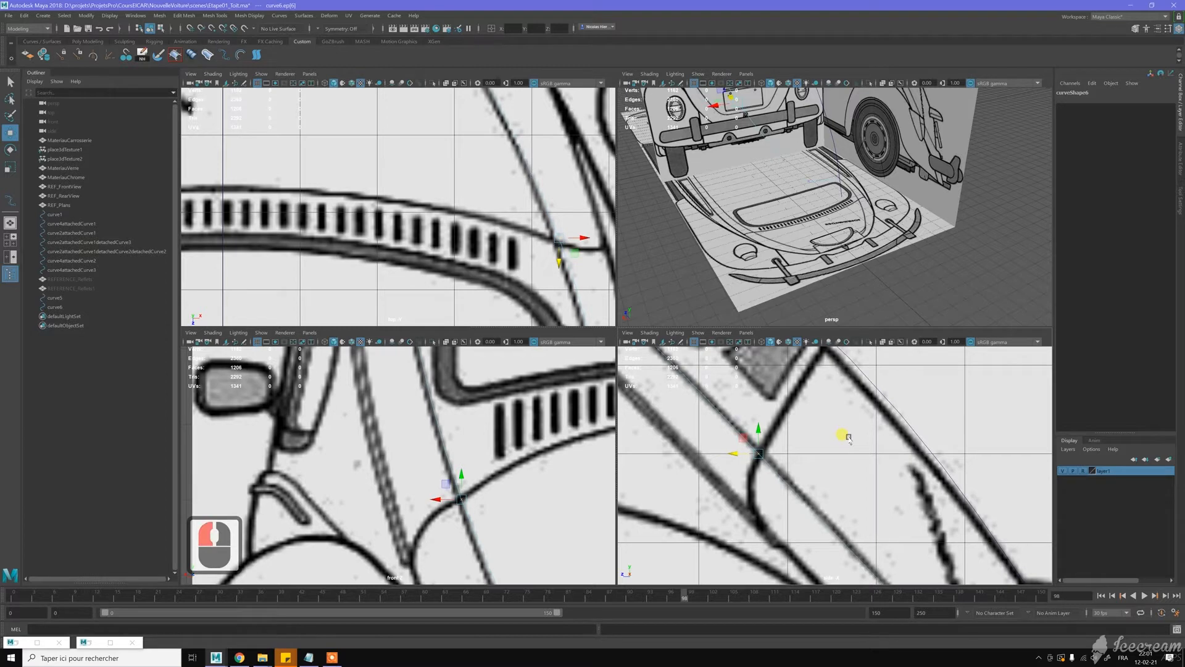
# Step: Slide the side curve's edit point above the rear side window along Z in the side view
pyautogui.scroll(-11, 849, 437)
pyautogui.keyDown('alt'); pyautogui.moveTo(831, 489); pyautogui.dragTo(735, 420, button='middle'); pyautogui.keyUp('alt')
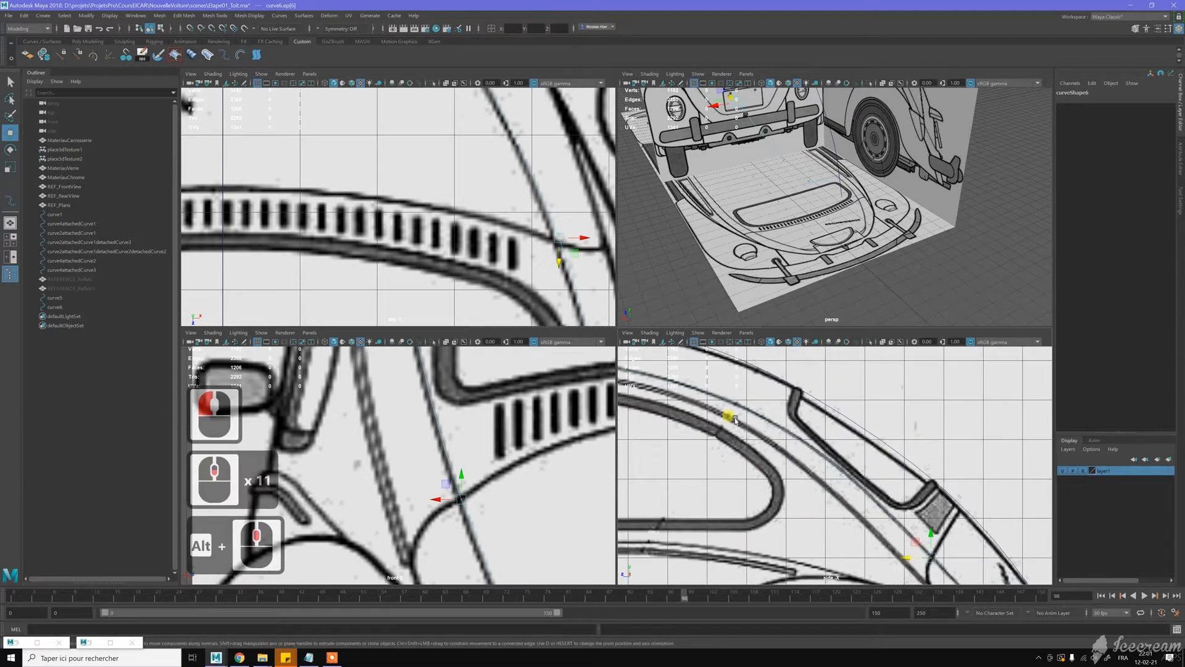
pyautogui.scroll(3, 732, 423)
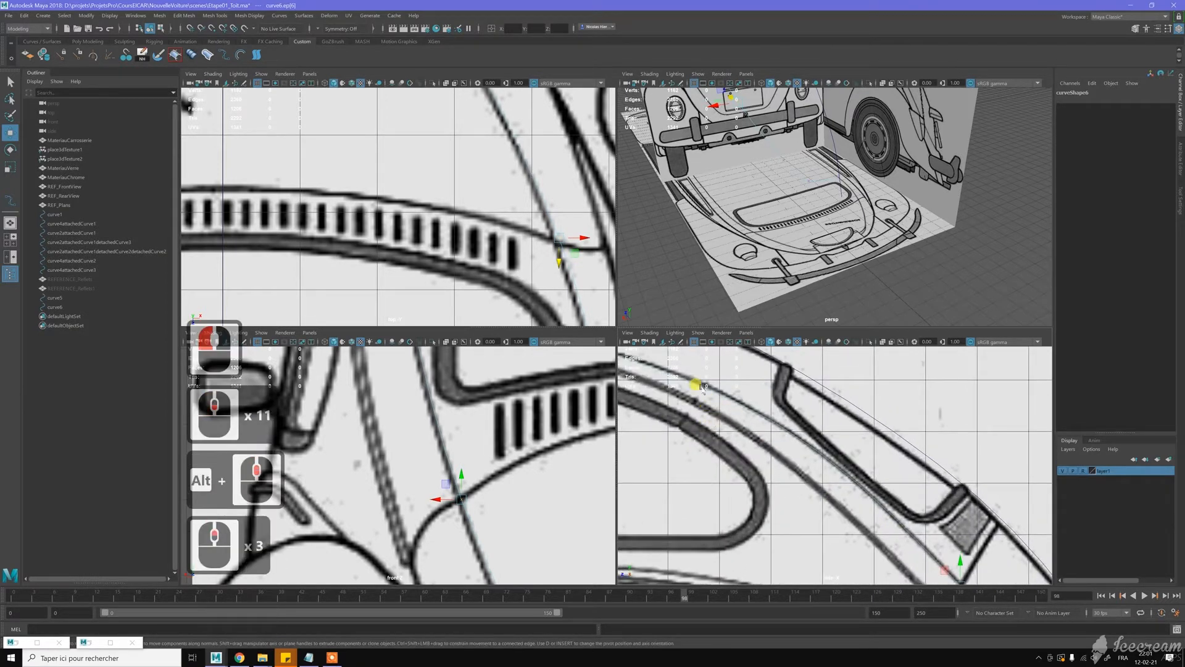
pyautogui.keyDown('alt'); pyautogui.moveTo(714, 416); pyautogui.dragTo(887, 476, button='middle'); pyautogui.keyUp('alt')
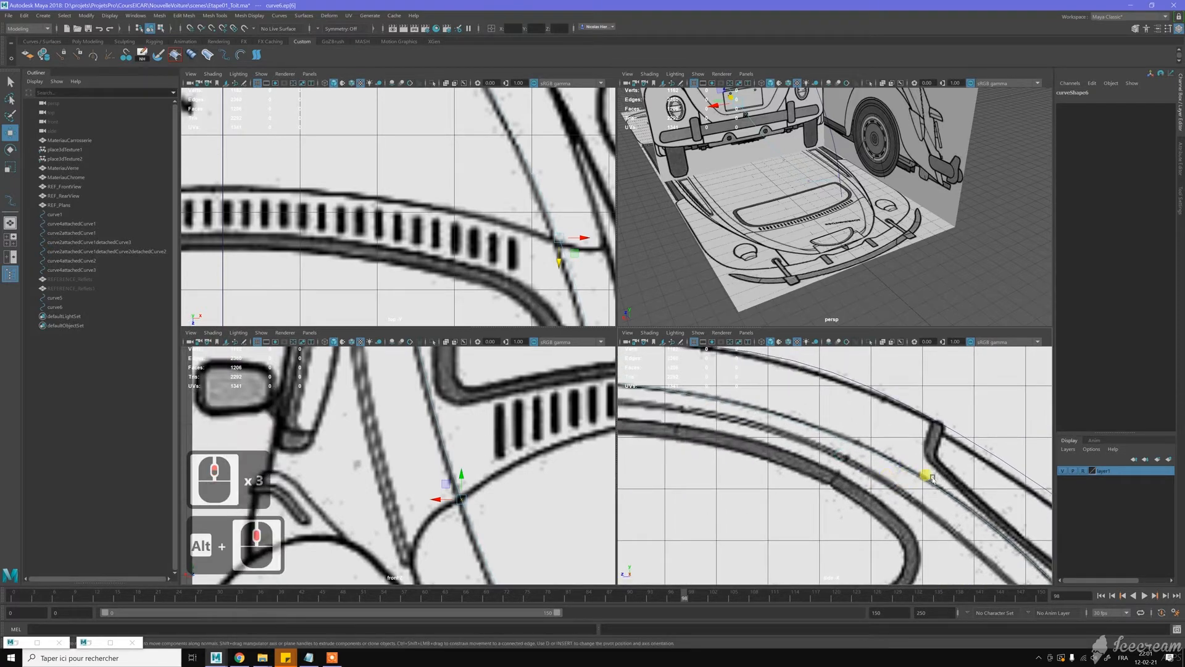
pyautogui.keyDown('alt'); pyautogui.moveTo(758, 426); pyautogui.dragTo(807, 436, button='middle'); pyautogui.keyUp('alt')
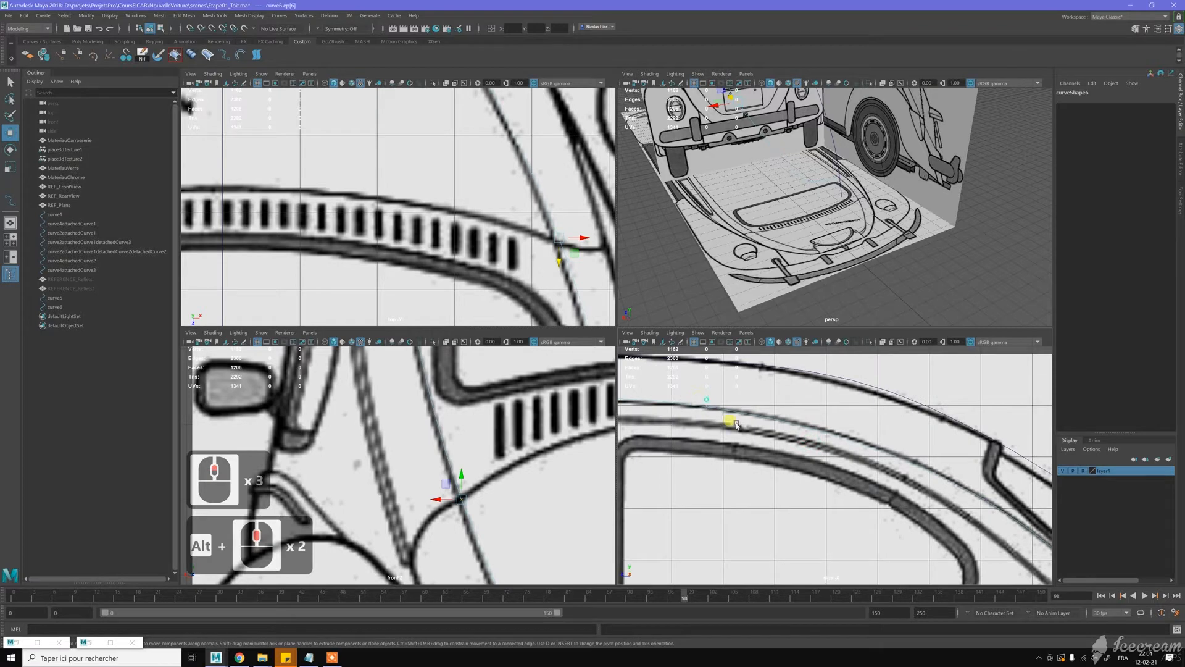
pyautogui.click(707, 406)
pyautogui.moveTo(694, 407)
pyautogui.mouseDown()
pyautogui.moveTo(741, 384)
pyautogui.moveTo(719, 411)
pyautogui.mouseUp()
# Step: Check the same roof edit point against the roof outline in the rear view and nudge it along X in the top view
pyautogui.scroll(-7, 384, 463)
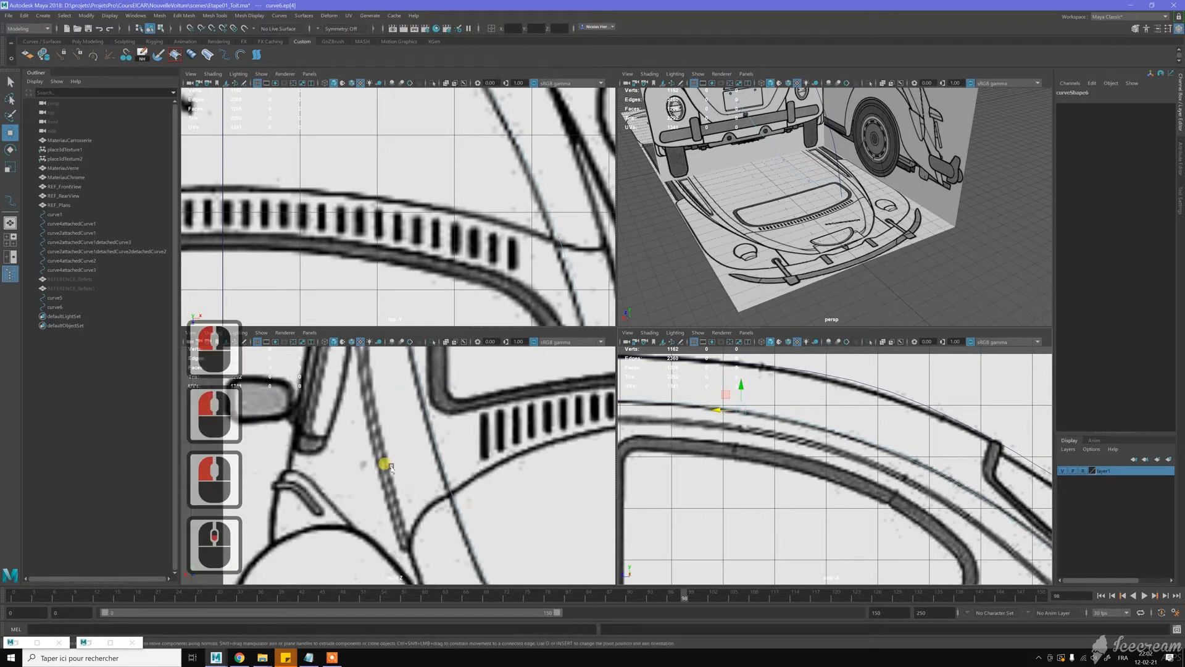
pyautogui.keyDown('alt'); pyautogui.moveTo(409, 518); pyautogui.dragTo(430, 397, button='middle'); pyautogui.keyUp('alt')
pyautogui.scroll(4, 410, 406)
pyautogui.scroll(1, 430, 397)
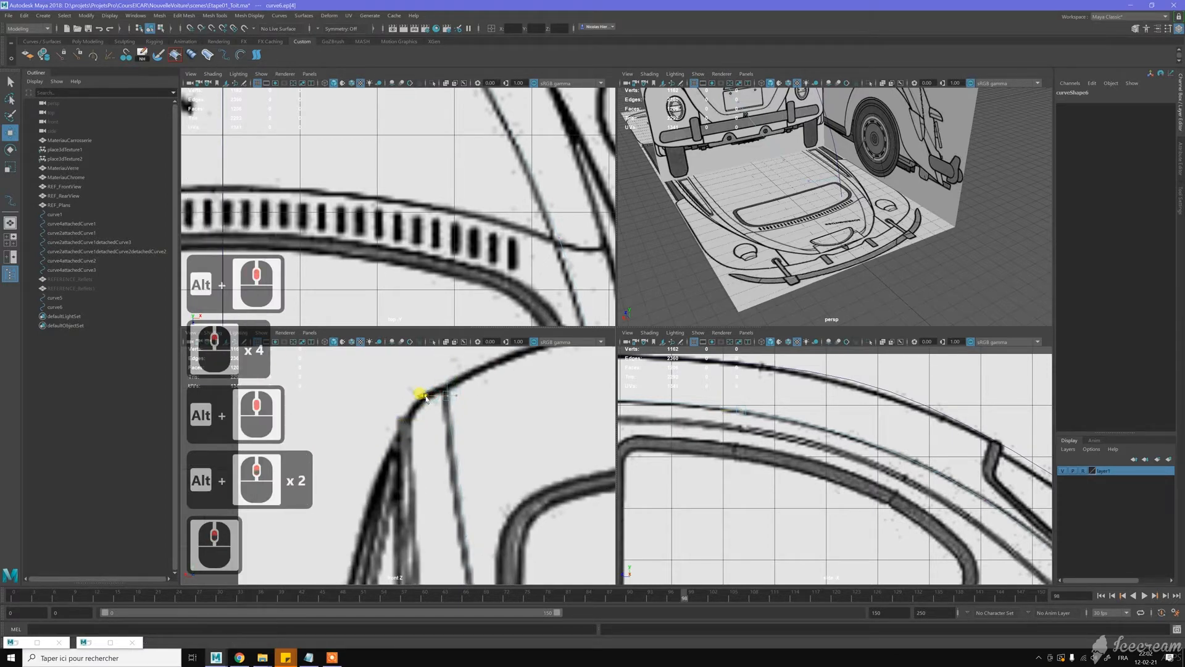
pyautogui.click(425, 396)
pyautogui.scroll(-7, 444, 226)
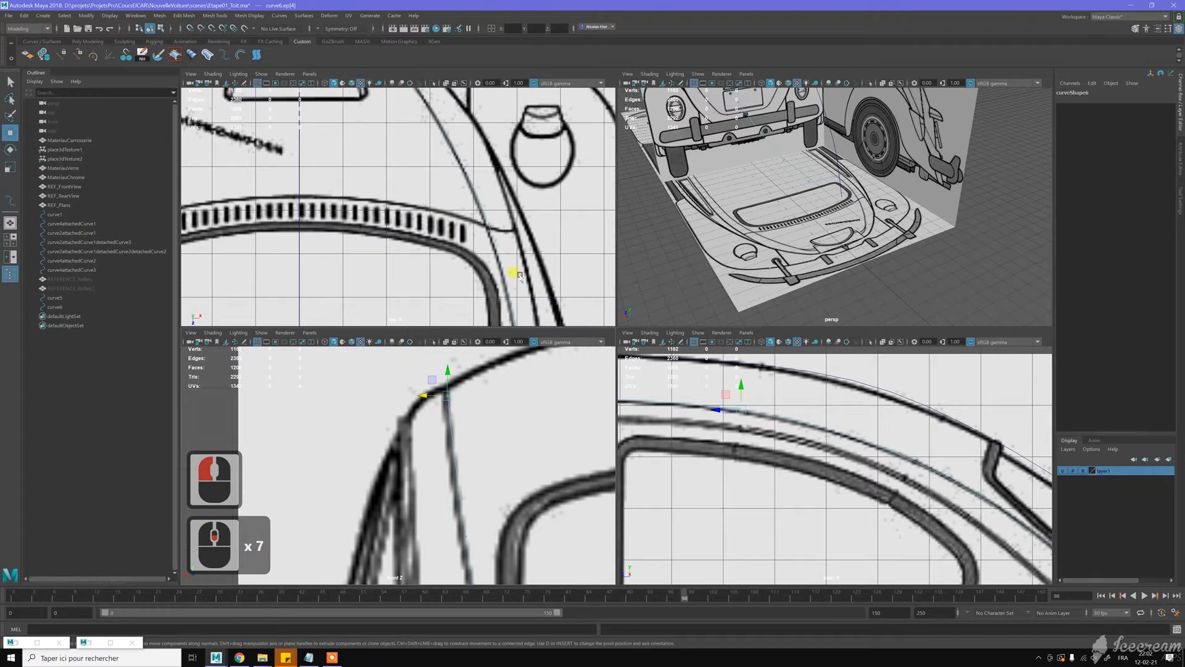
pyautogui.keyDown('alt'); pyautogui.moveTo(519, 273); pyautogui.dragTo(522, 226, button='middle'); pyautogui.keyUp('alt')
pyautogui.keyDown('alt'); pyautogui.moveTo(522, 268); pyautogui.dragTo(517, 155, button='middle'); pyautogui.keyUp('alt')
pyautogui.scroll(-3, 511, 222)
pyautogui.keyDown('alt'); pyautogui.scroll(-1, 505, 260); pyautogui.keyUp('alt')
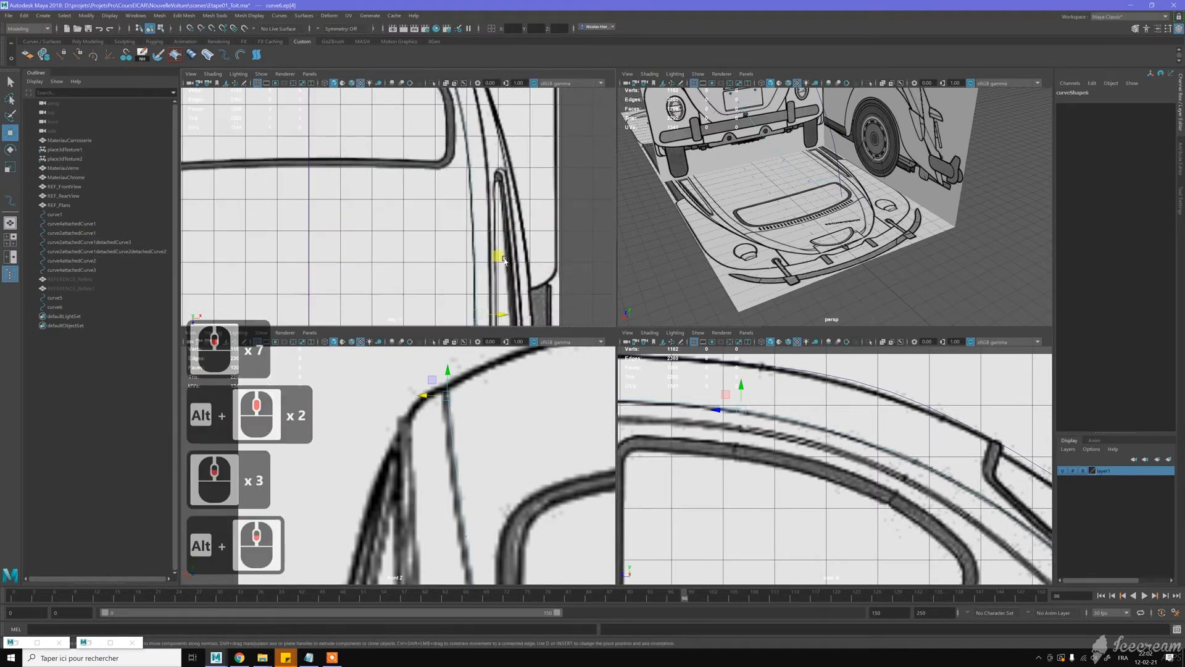
pyautogui.keyDown('alt'); pyautogui.moveTo(504, 261); pyautogui.dragTo(498, 213, button='middle'); pyautogui.keyUp('alt')
pyautogui.moveTo(500, 268); pyautogui.dragTo(499, 268)
# Step: Select the side curve's edit point beside the rear window's corner in the top view for X adjustment and check its side-view position
pyautogui.keyDown('alt'); pyautogui.moveTo(423, 176); pyautogui.dragTo(430, 232, button='middle'); pyautogui.keyUp('alt')
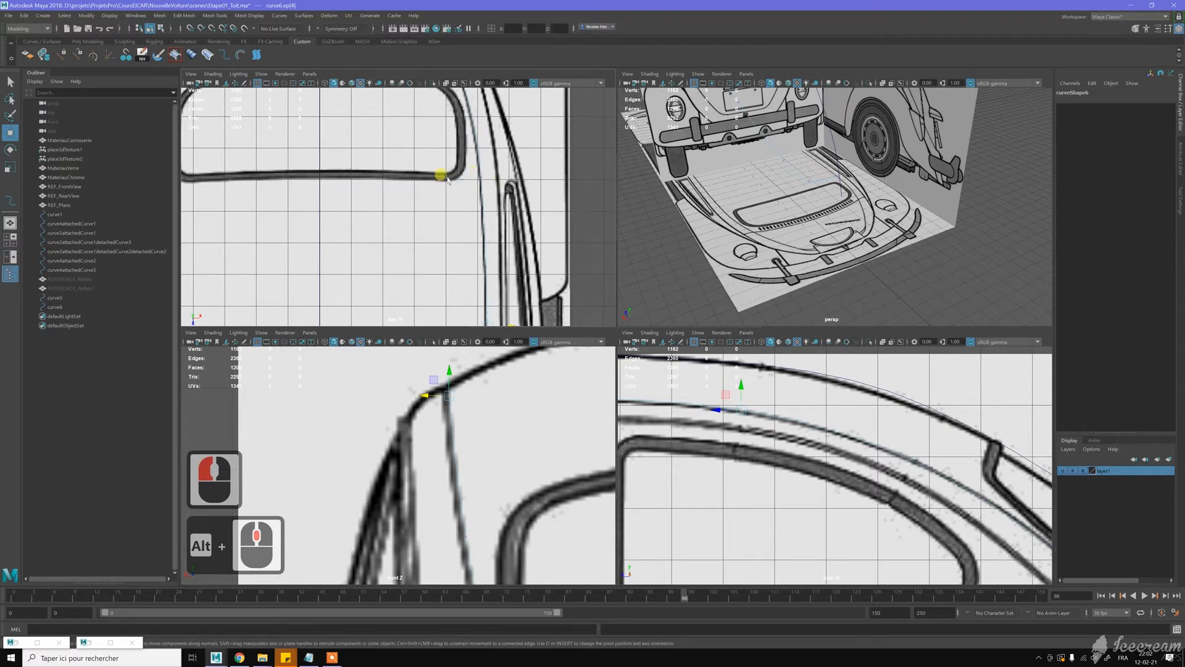
pyautogui.keyDown('alt'); pyautogui.moveTo(442, 232); pyautogui.dragTo(476, 239, button='middle'); pyautogui.keyUp('alt')
pyautogui.scroll(4, 485, 245)
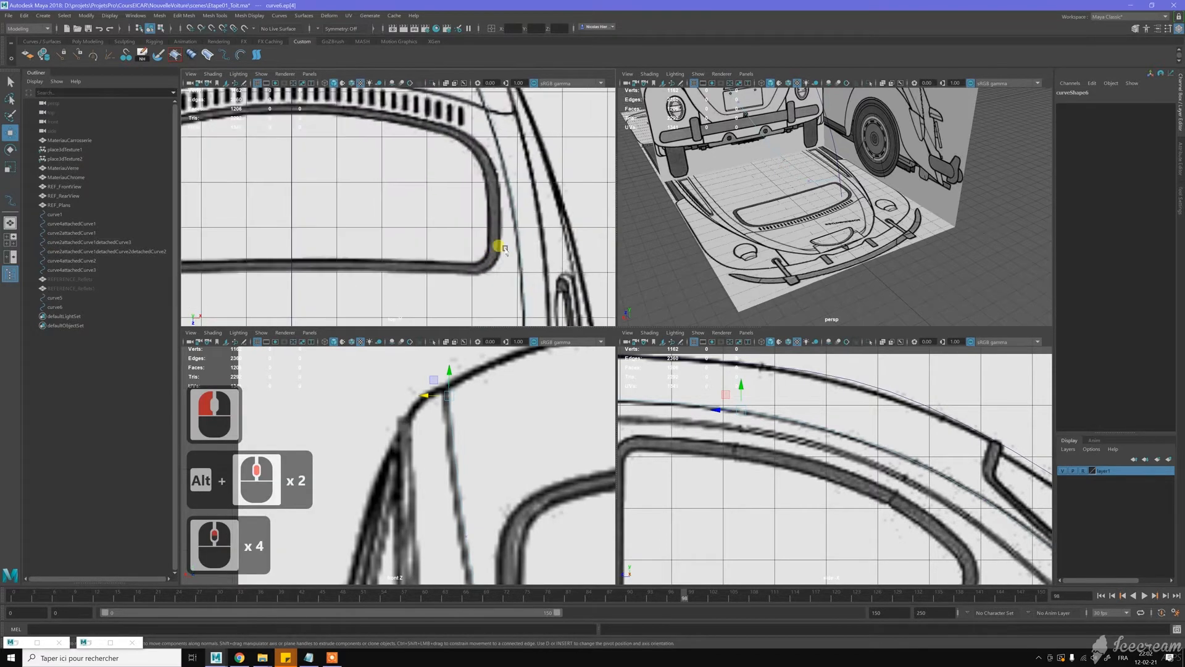
pyautogui.click(541, 271)
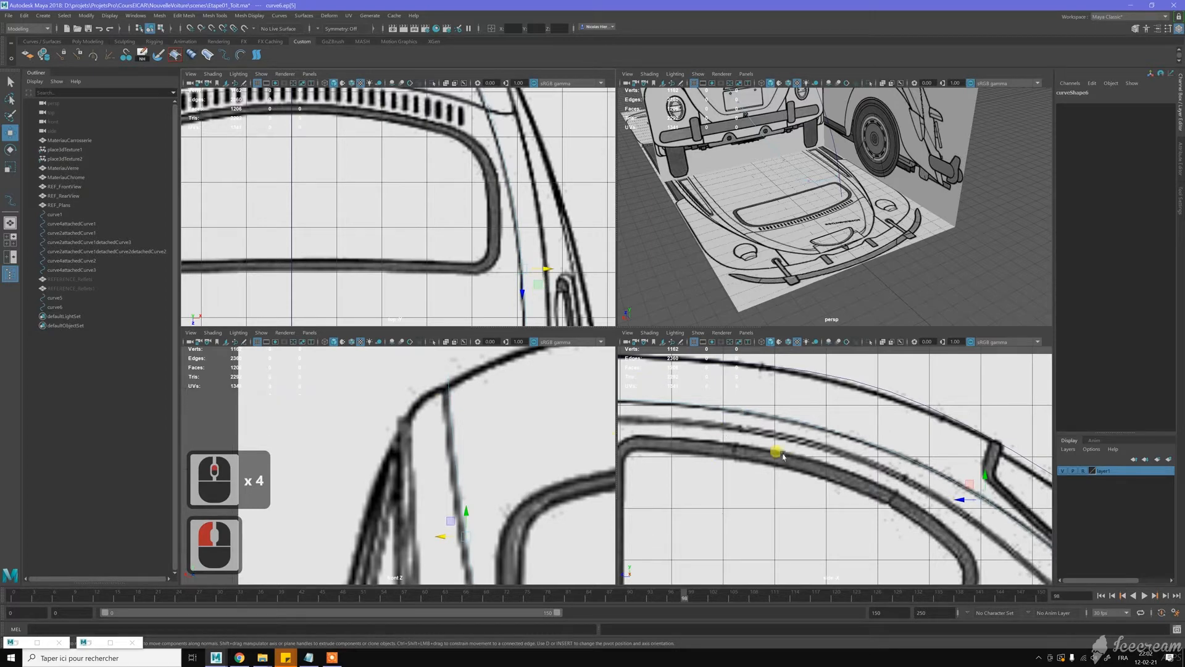
pyautogui.scroll(-5, 781, 454)
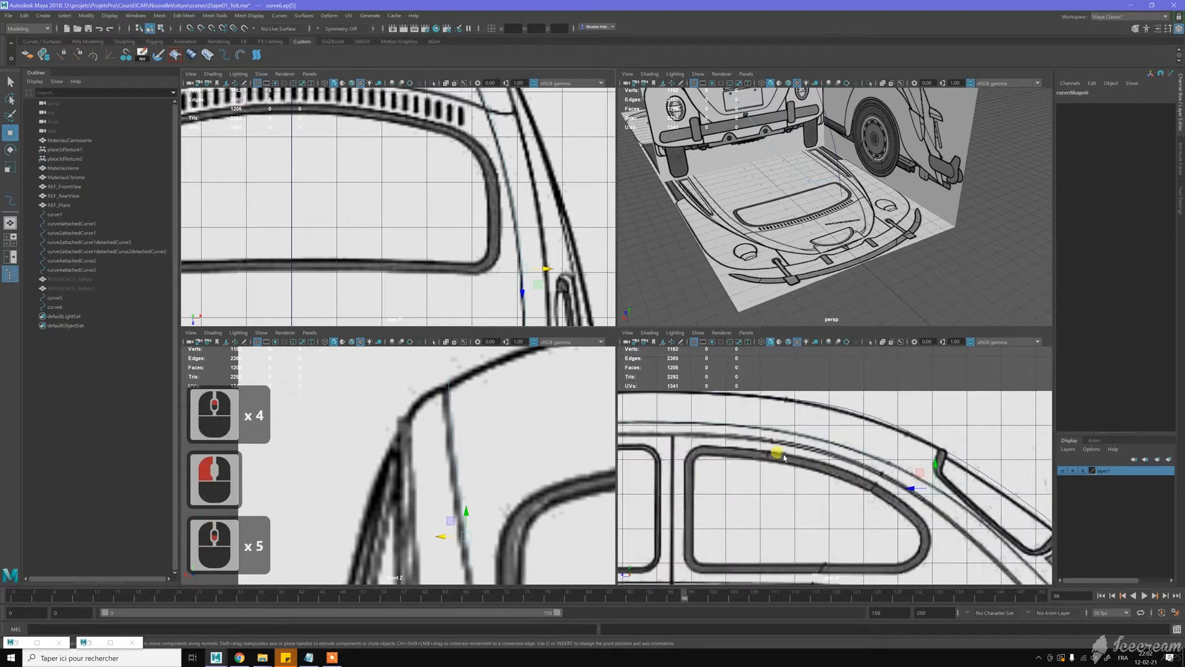
# Step: Switch the centre profile curve to edit point mode and reposition its roof edit point on the roof outline in the side view
pyautogui.click(854, 414)
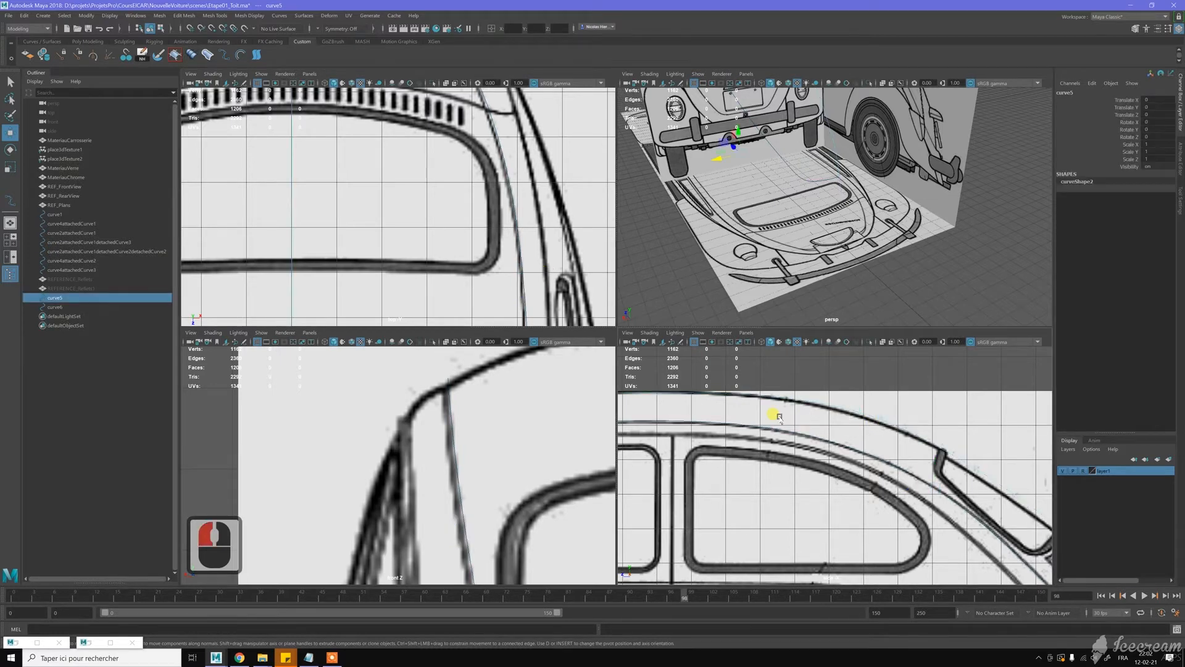
pyautogui.keyDown('alt'); pyautogui.moveTo(779, 418); pyautogui.dragTo(815, 444, button='middle'); pyautogui.keyUp('alt')
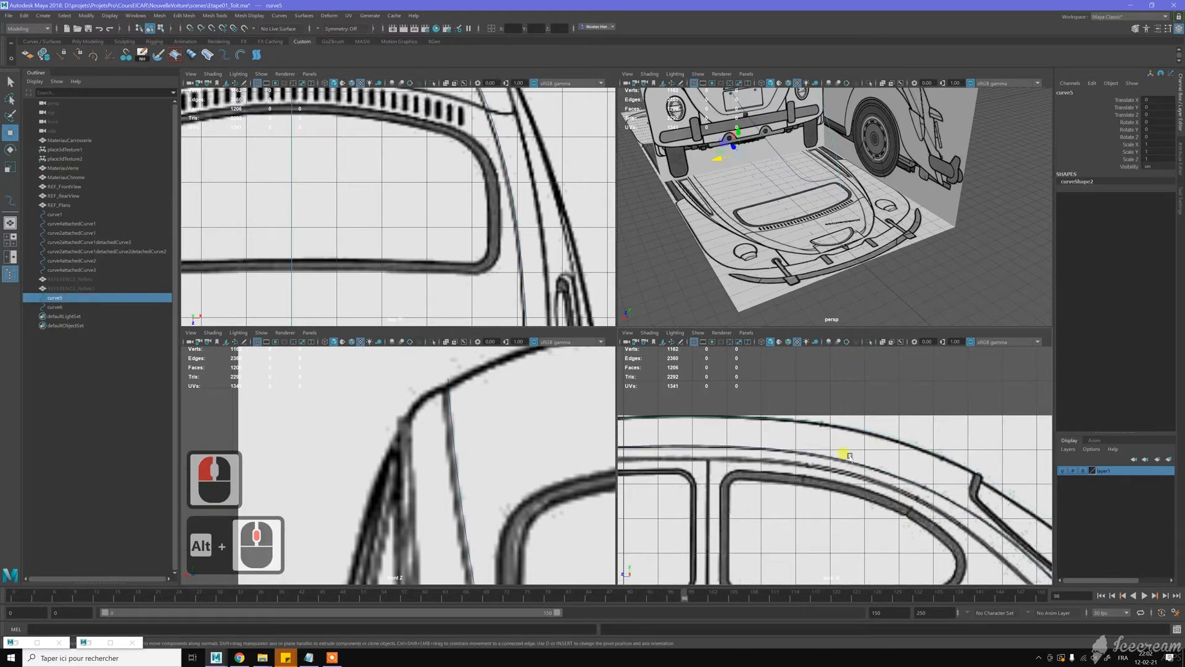
pyautogui.click(831, 458)
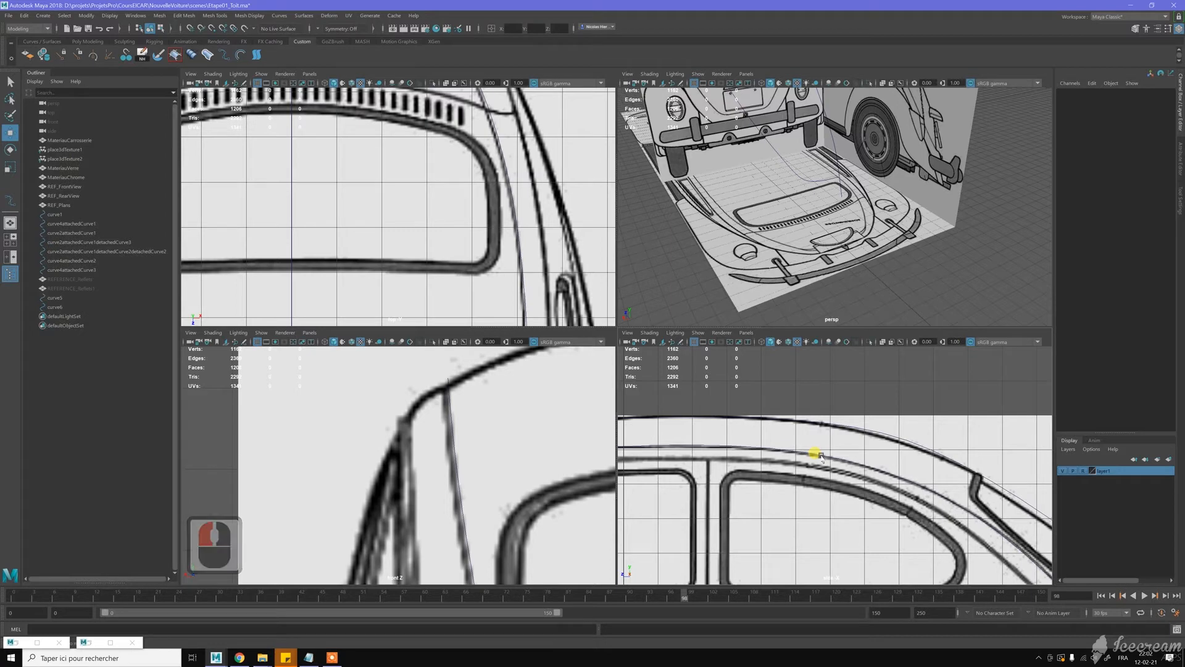
pyautogui.click(887, 436)
pyautogui.moveTo(888, 437); pyautogui.dragTo(863, 436, button='right')
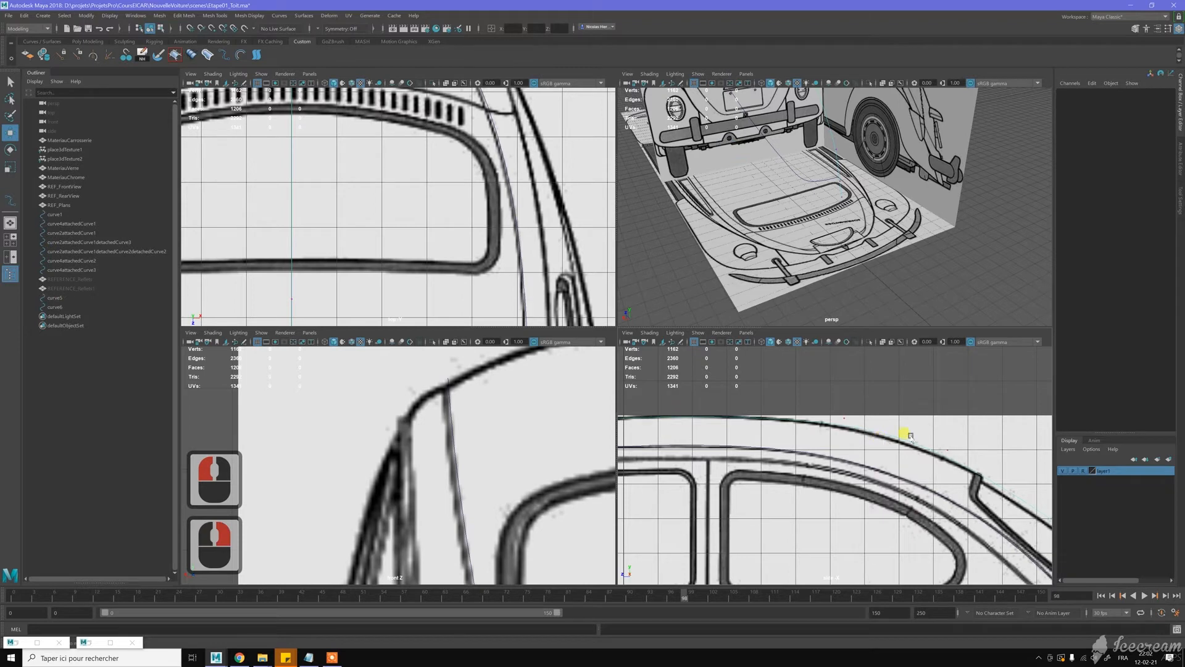
pyautogui.moveTo(903, 441); pyautogui.dragTo(900, 457, button='right')
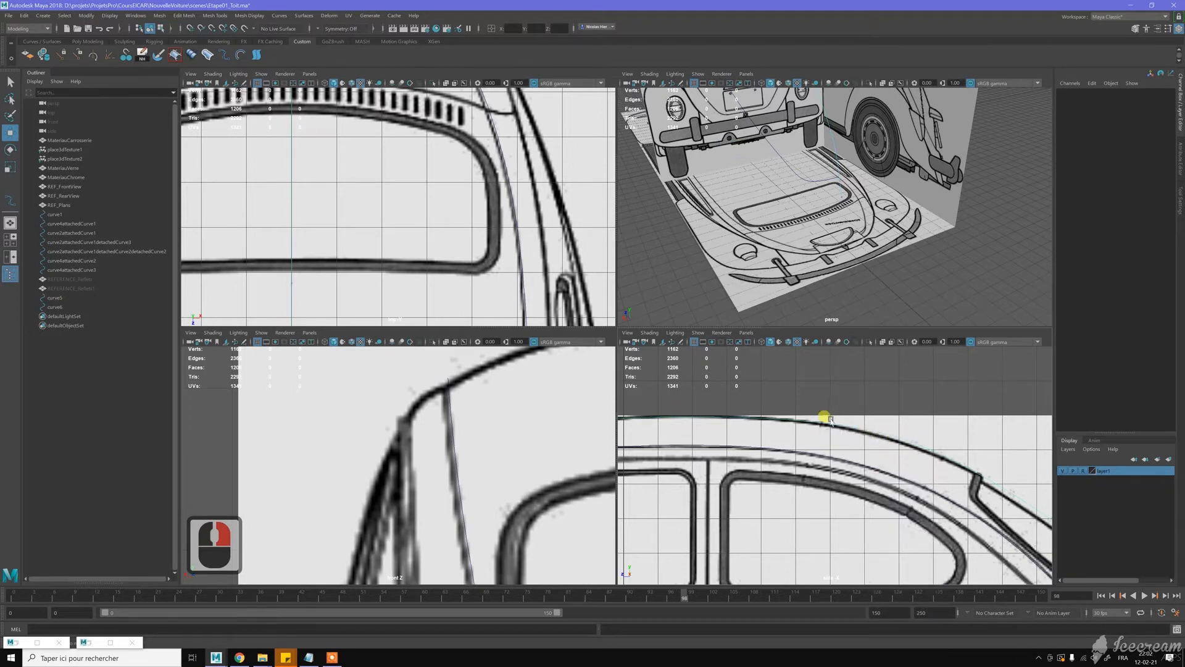
pyautogui.click(803, 419)
pyautogui.moveTo(801, 419); pyautogui.dragTo(789, 405)
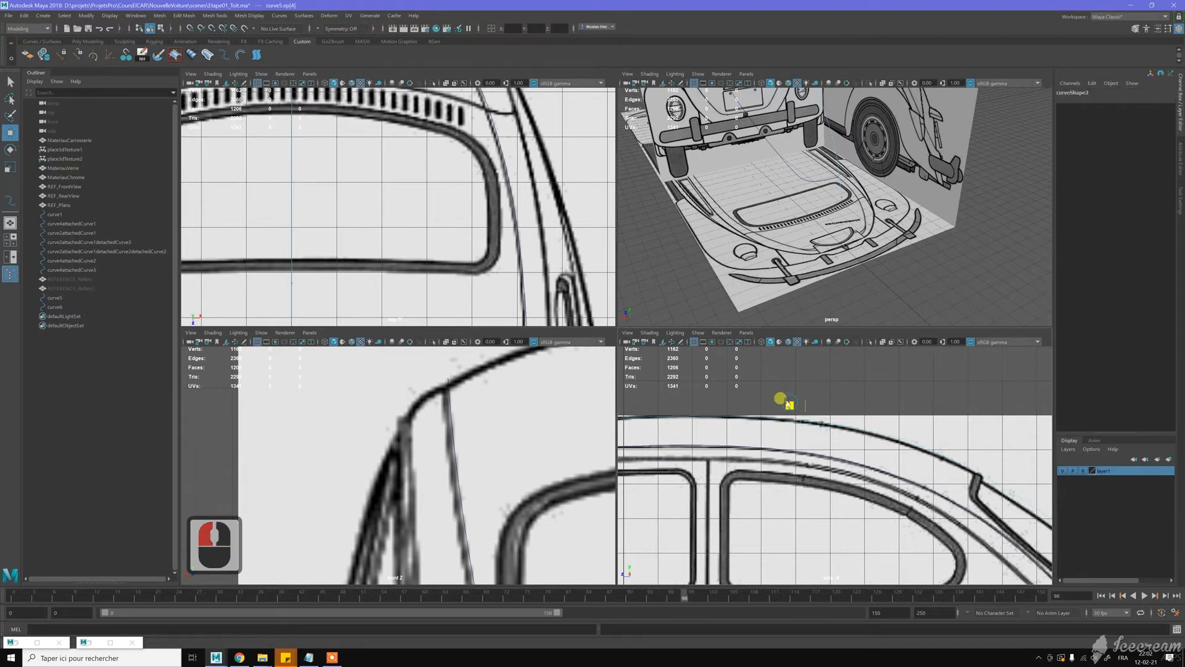
pyautogui.moveTo(785, 403); pyautogui.dragTo(786, 403)
# Step: Put the offset side curve in edit point mode and move its point near the windscreen's upper corner slightly inward along X in the top view
pyautogui.keyDown('alt'); pyautogui.moveTo(728, 442); pyautogui.dragTo(829, 451, button='middle'); pyautogui.keyUp('alt')
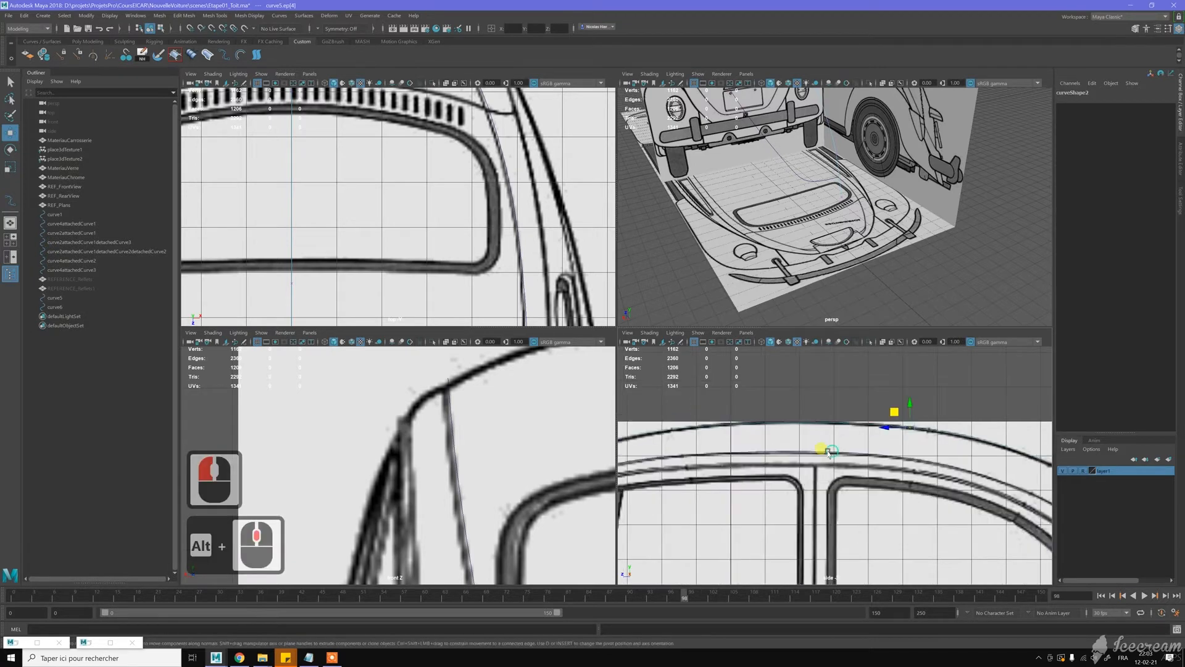
pyautogui.click(828, 453)
pyautogui.keyDown('alt'); pyautogui.moveTo(696, 468); pyautogui.dragTo(858, 445, button='middle'); pyautogui.keyUp('alt')
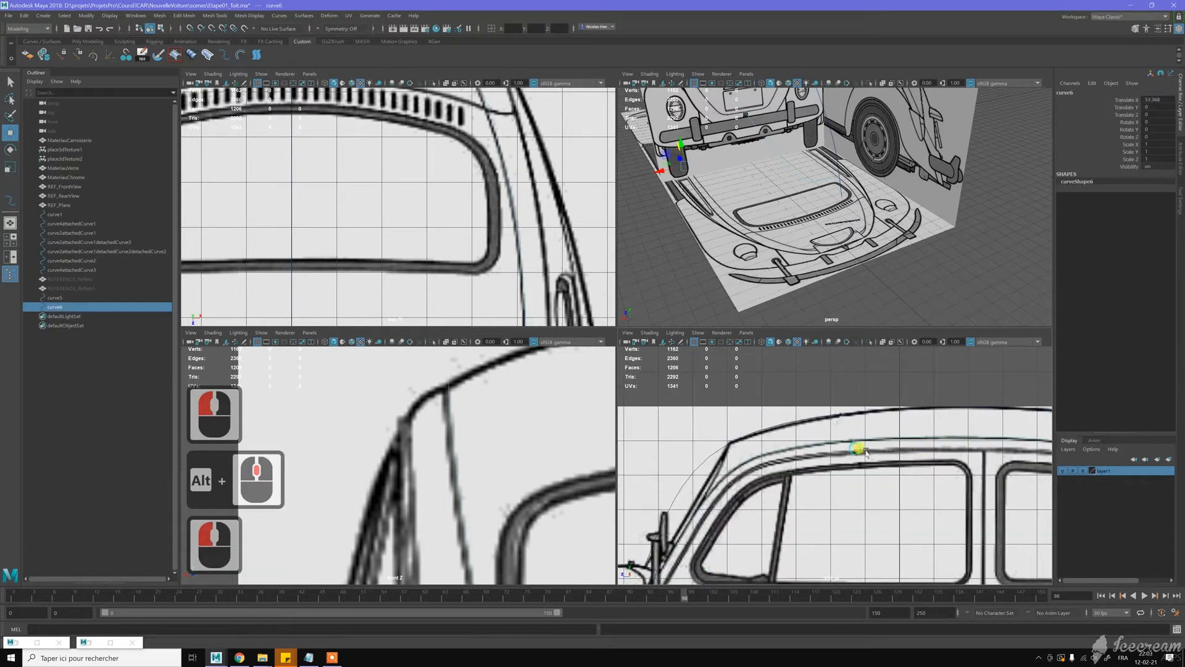
pyautogui.scroll(-12, 488, 200)
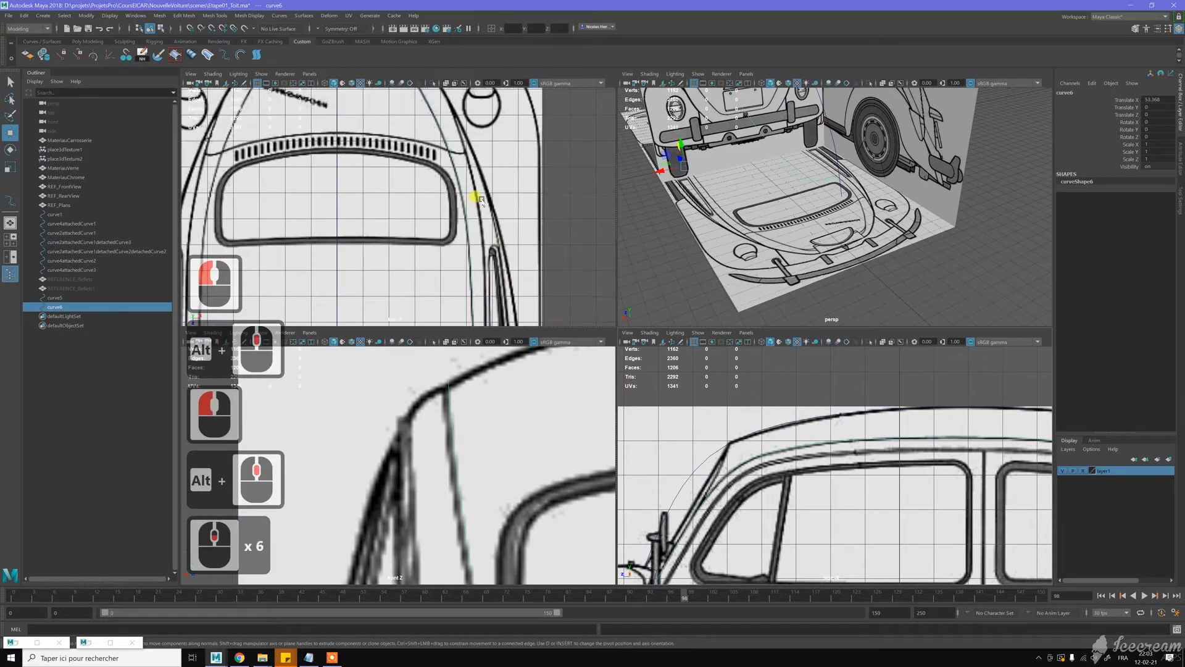
pyautogui.keyDown('alt'); pyautogui.moveTo(488, 164); pyautogui.dragTo(458, 234, button='middle'); pyautogui.keyUp('alt')
pyautogui.keyDown('alt'); pyautogui.scroll(4, 459, 236); pyautogui.keyUp('alt')
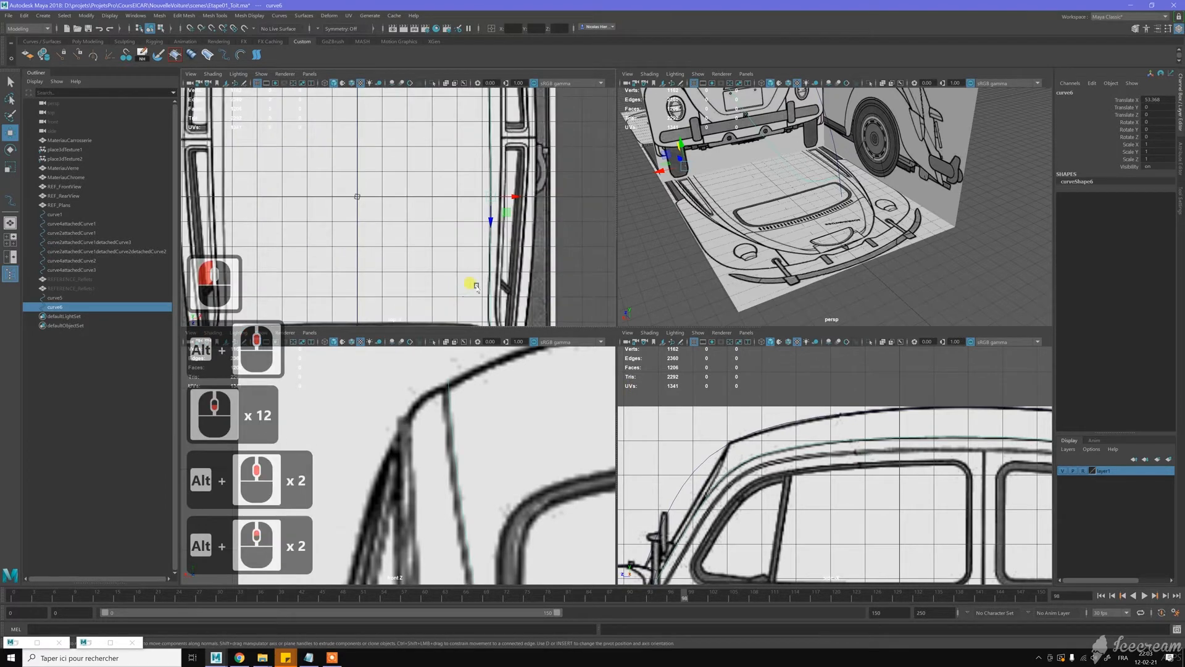
pyautogui.keyDown('alt'); pyautogui.moveTo(475, 285); pyautogui.dragTo(464, 239, button='middle'); pyautogui.keyUp('alt')
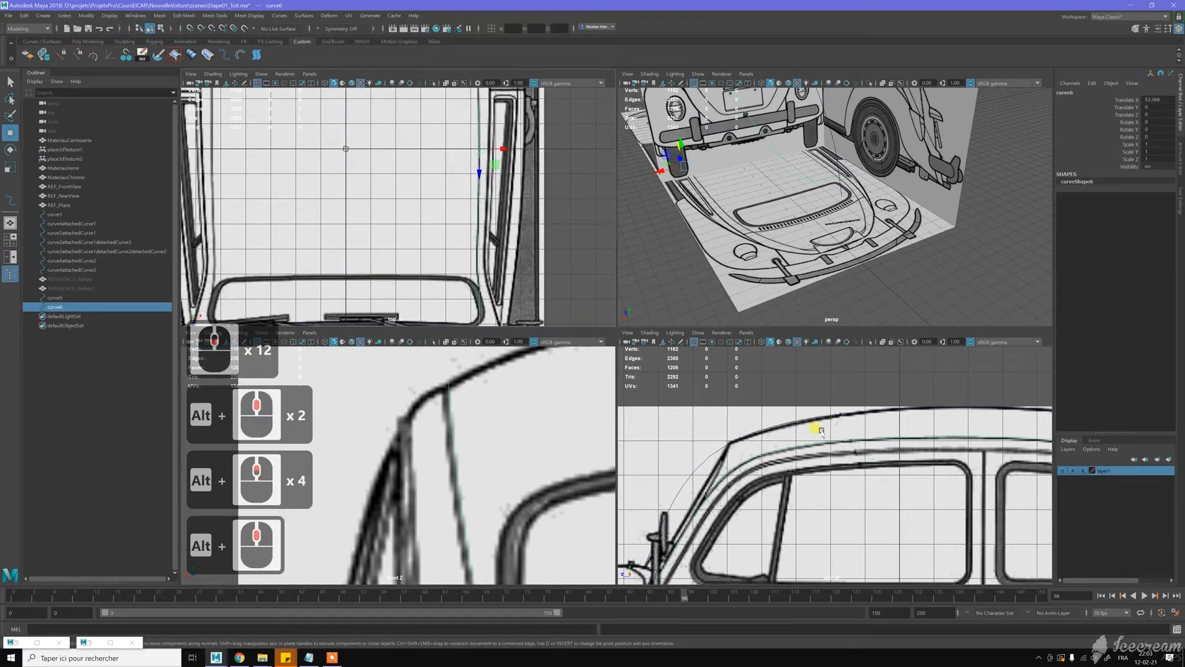
pyautogui.moveTo(816, 432); pyautogui.dragTo(816, 449, button='right')
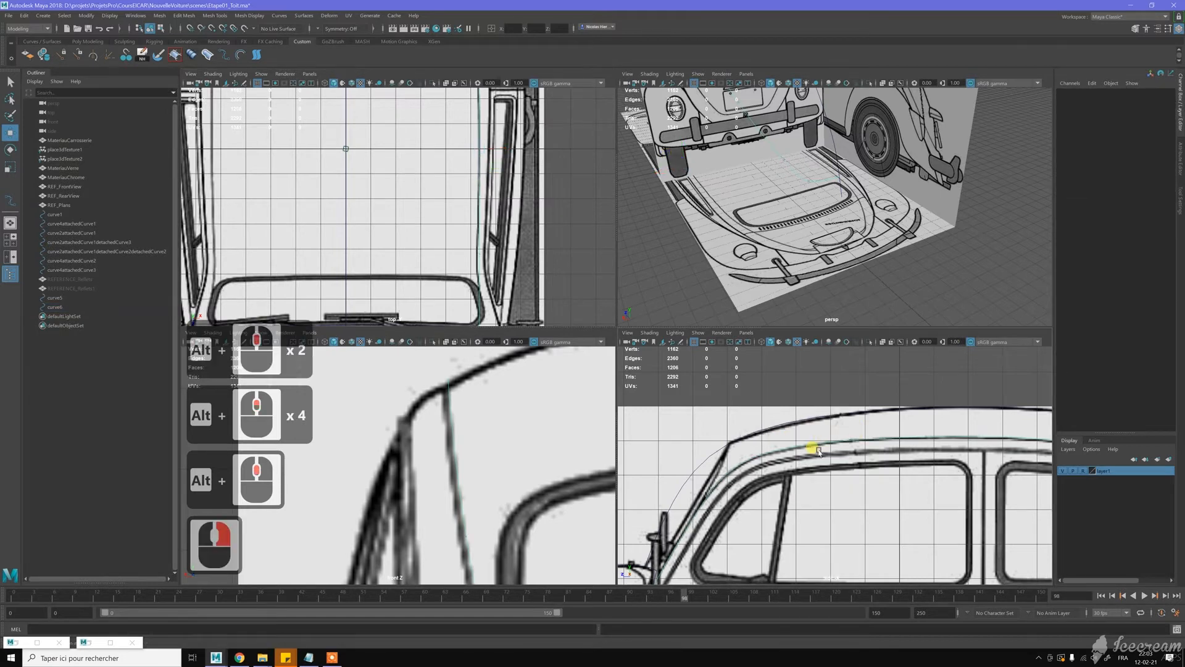
pyautogui.click(889, 437)
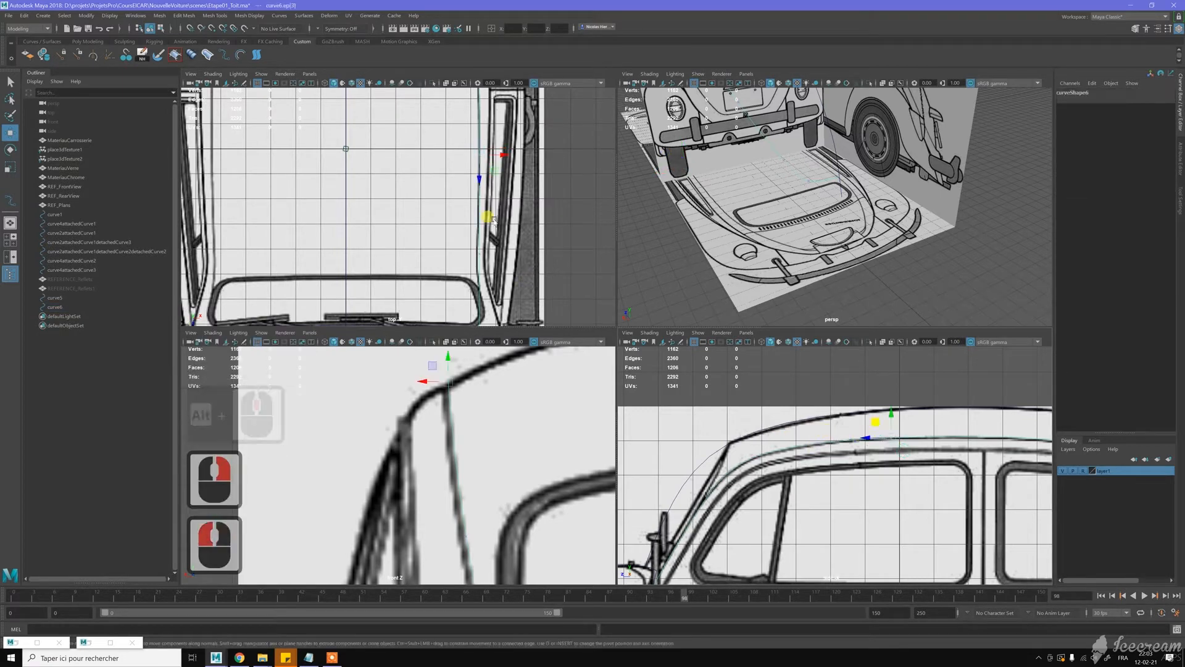
pyautogui.click(499, 260)
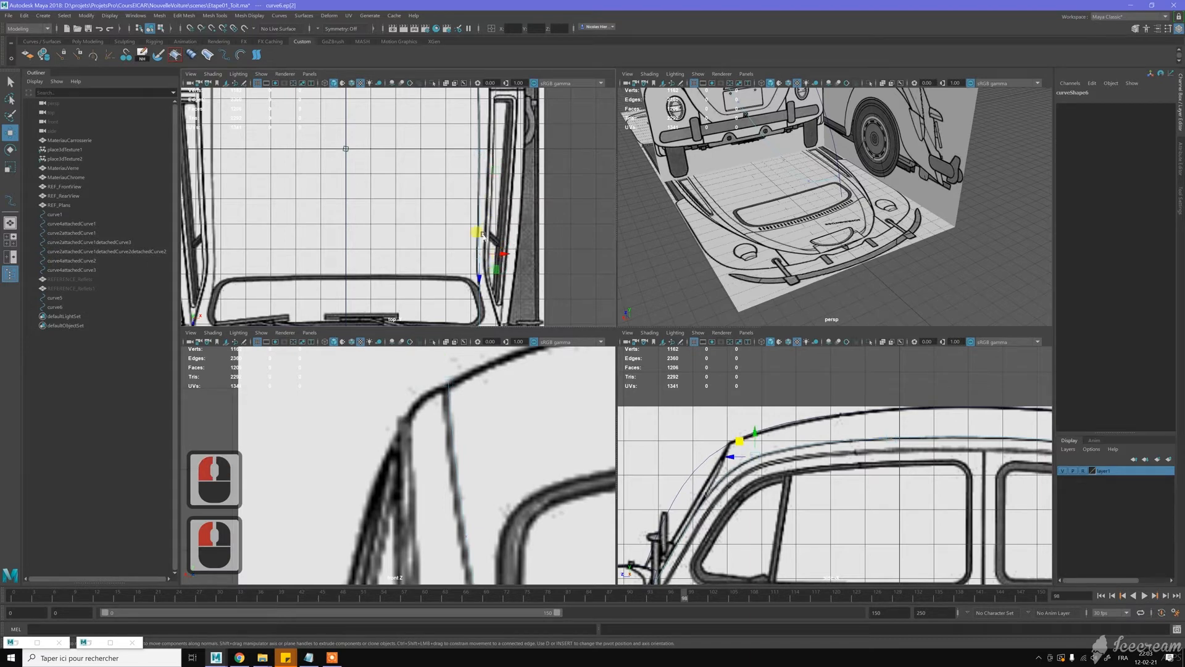
pyautogui.click(477, 277)
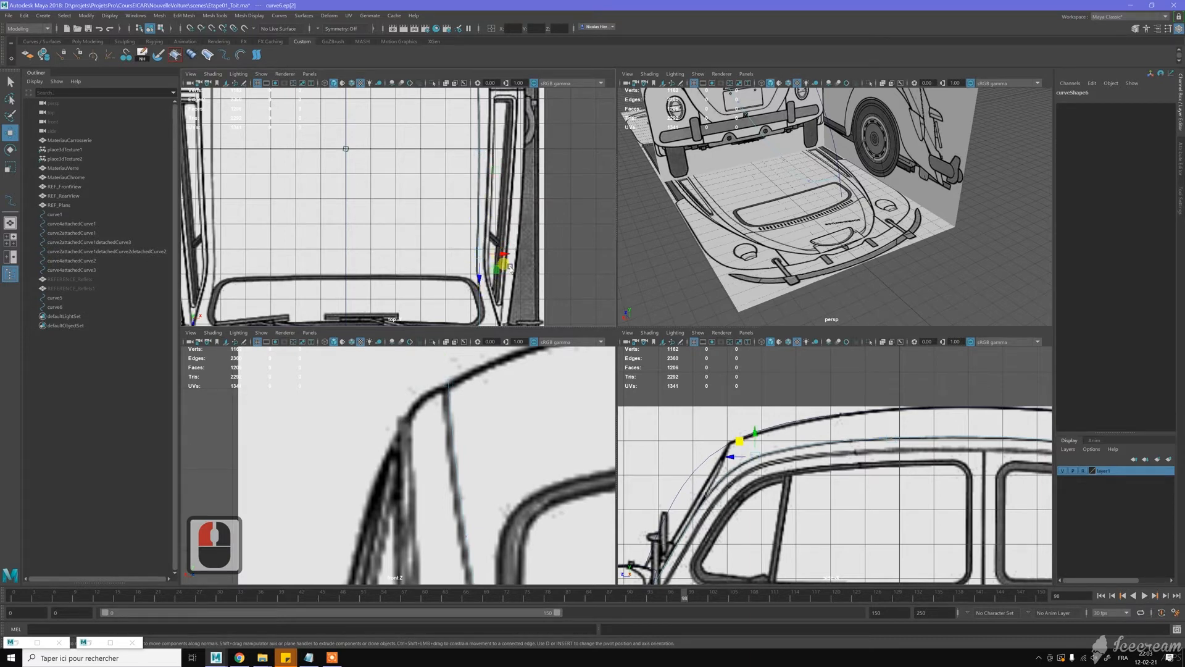
pyautogui.moveTo(502, 254); pyautogui.dragTo(499, 254)
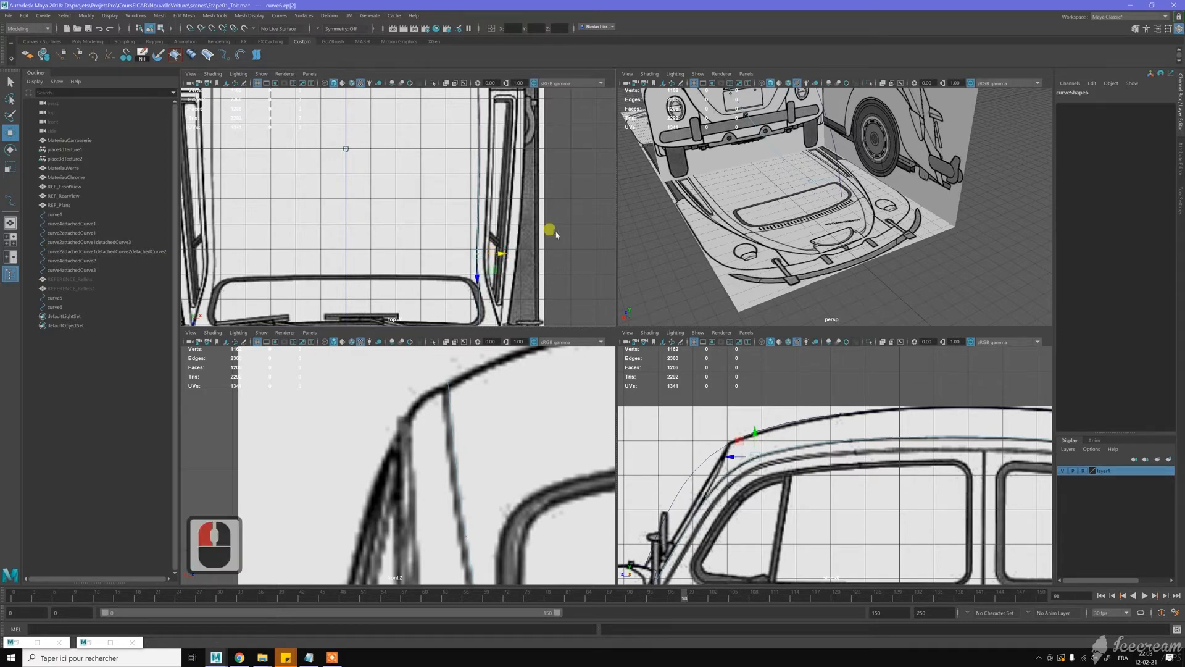
# Step: Change the rear orthographic view to the predefined Front view and zoom it out to reach the car's front reference
pyautogui.keyDown('alt'); pyautogui.moveTo(529, 275); pyautogui.dragTo(529, 199, button='middle'); pyautogui.keyUp('alt')
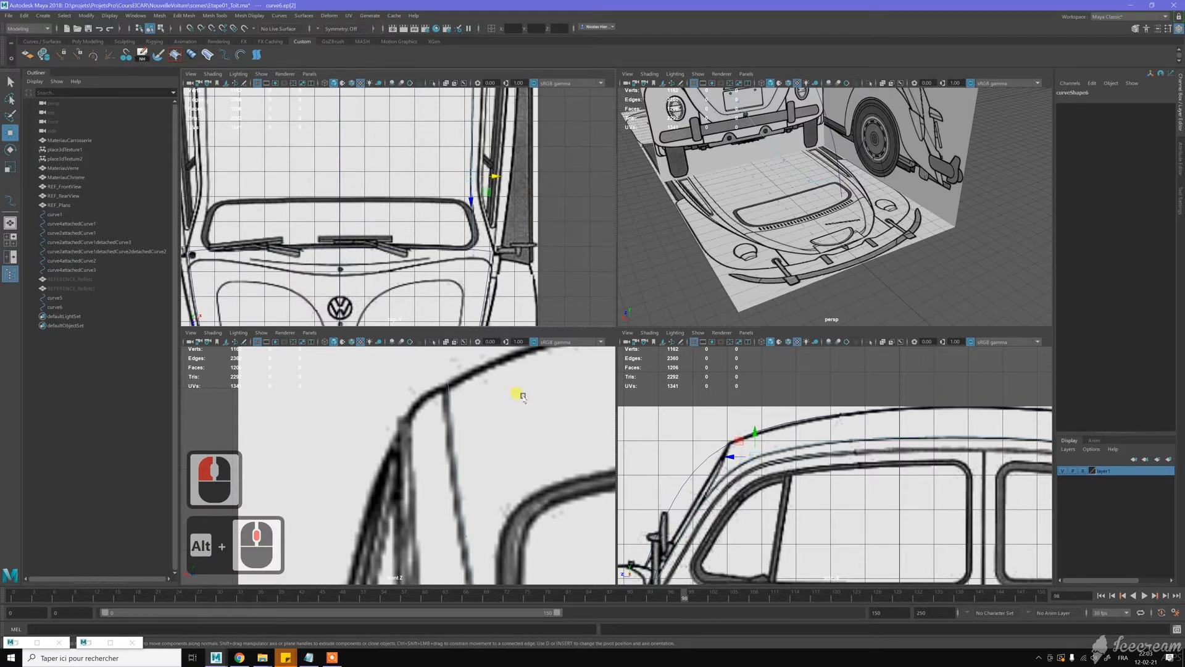
pyautogui.scroll(-4, 443, 397)
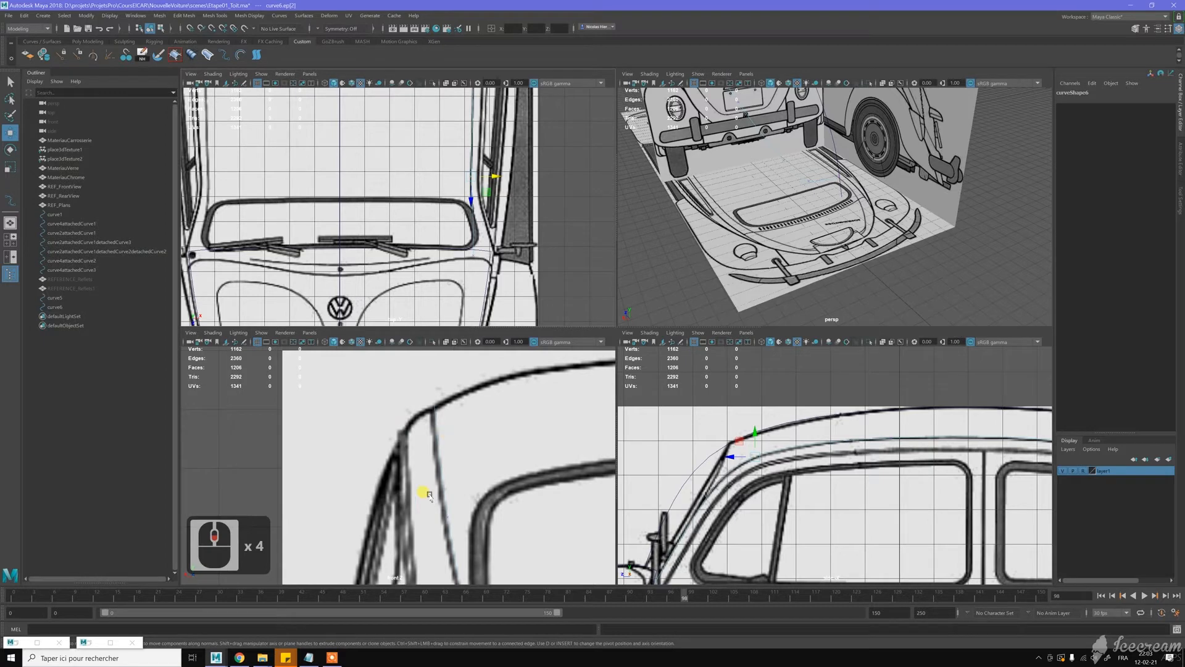
pyautogui.scroll(-3, 418, 419)
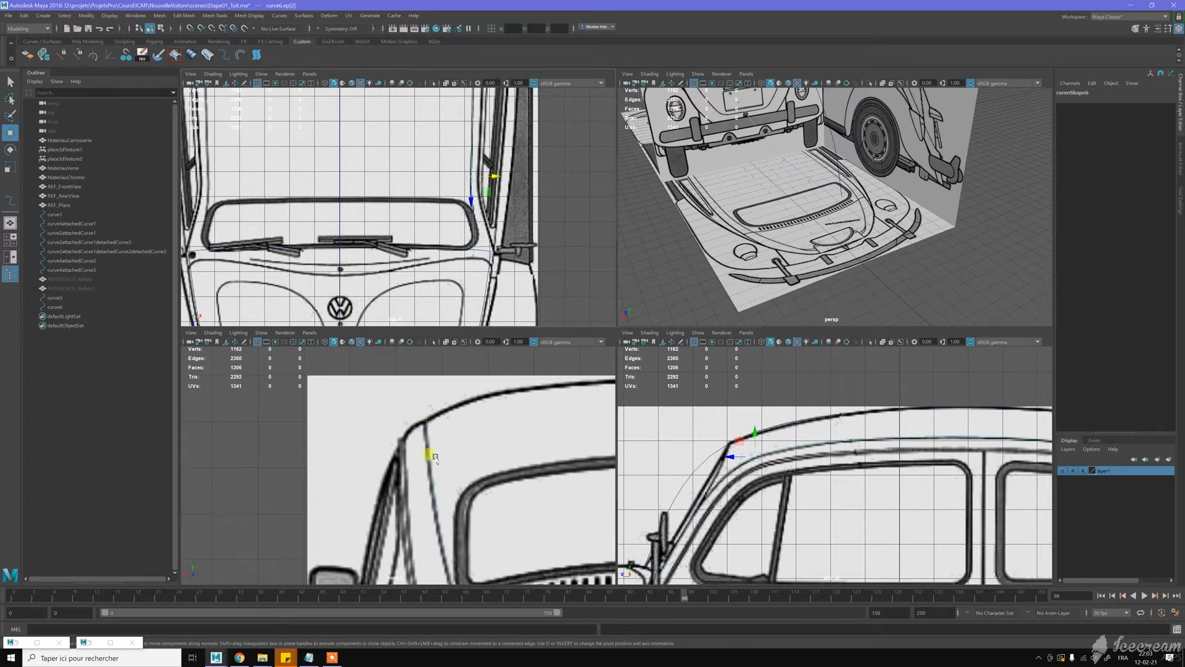
pyautogui.click(191, 332)
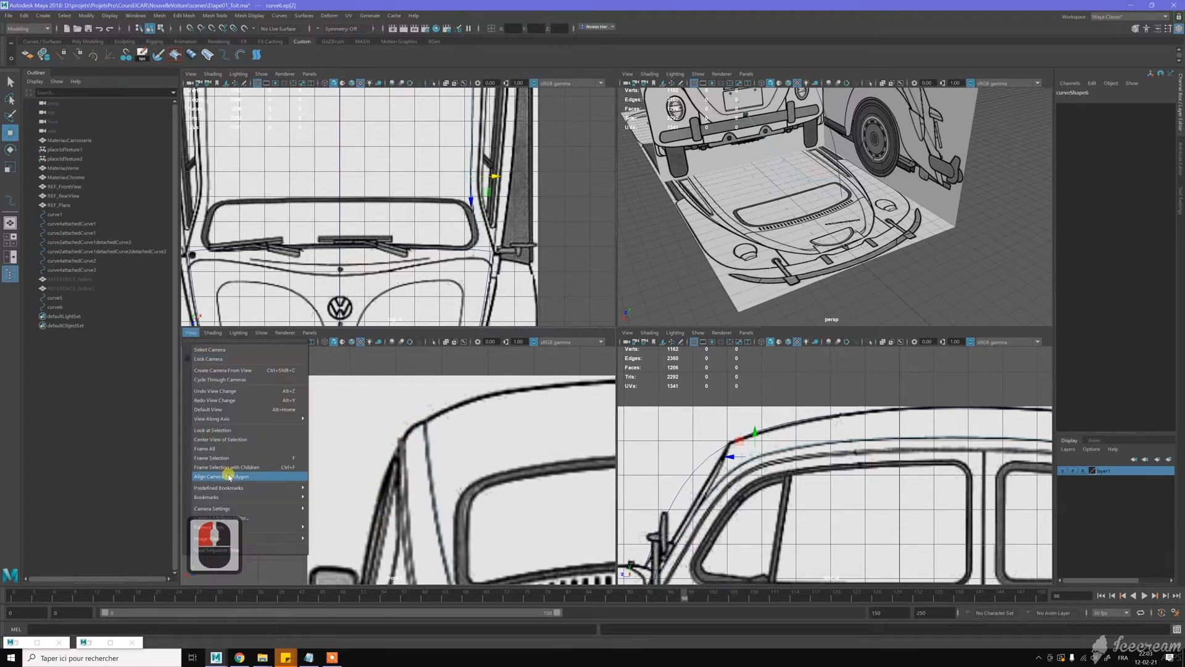
pyautogui.moveTo(275, 494)
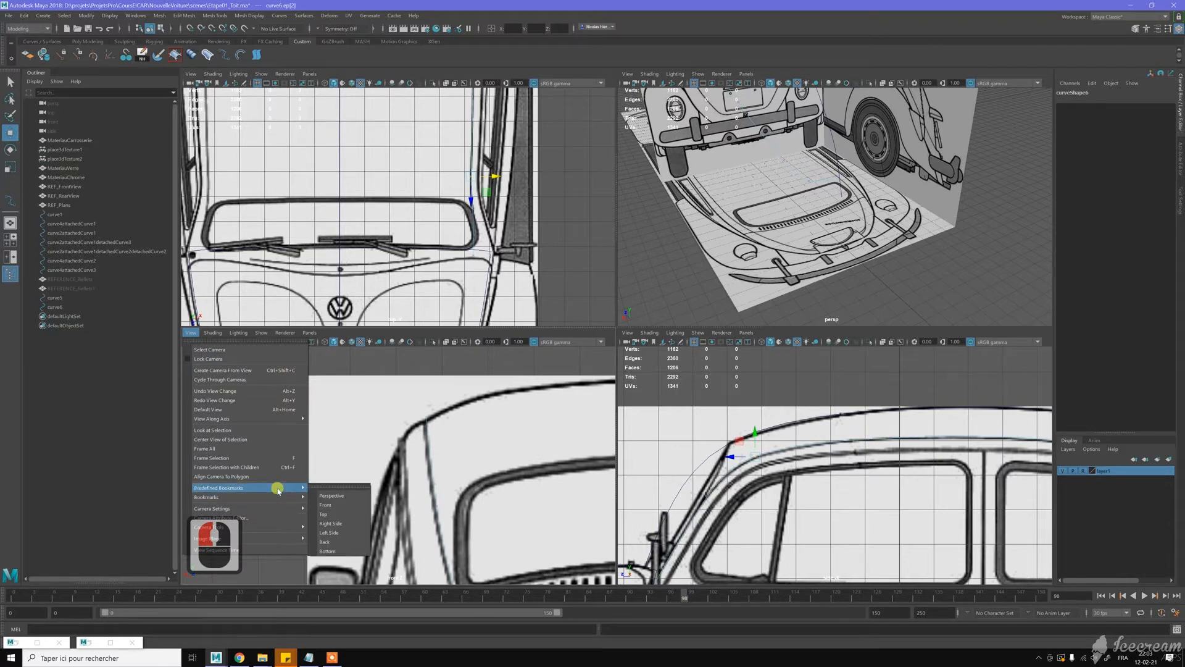
pyautogui.click(335, 510)
pyautogui.scroll(-20, 439, 492)
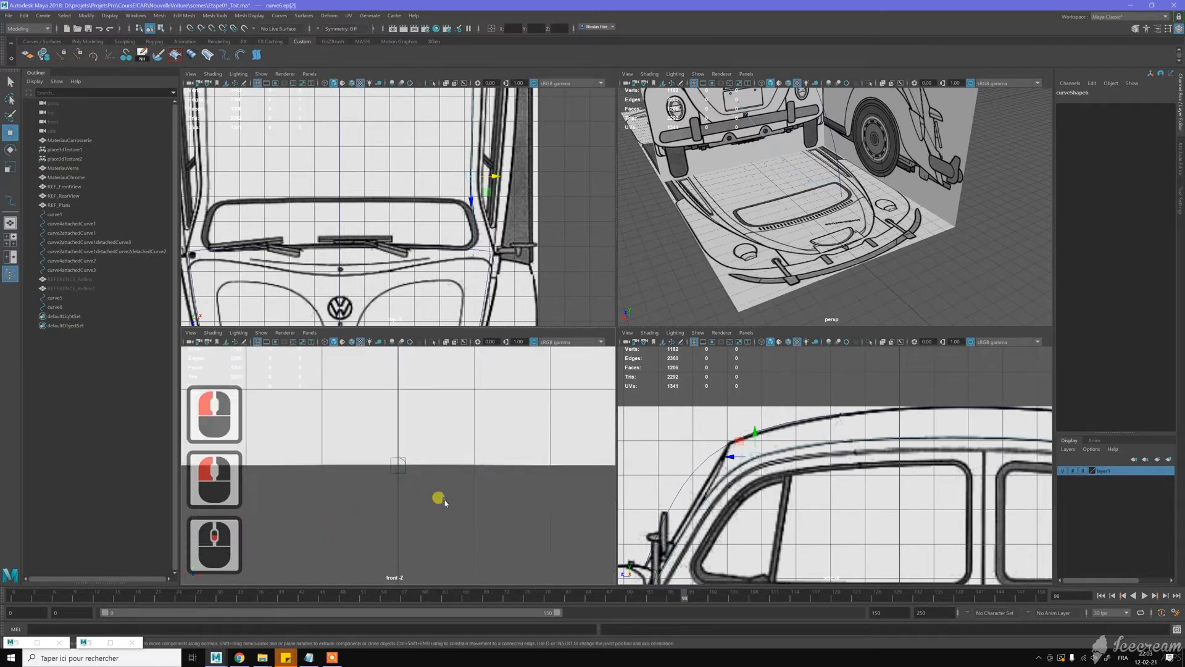
# Step: Move the side curve's roof edit point slightly inward along X so it meets the roof outline in the front view
pyautogui.moveTo(474, 455)
pyautogui.keyDown('alt'); pyautogui.mouseDown(button='middle')
pyautogui.moveTo(451, 563)
pyautogui.moveTo(443, 504)
pyautogui.moveTo(427, 547)
pyautogui.mouseUp(button='middle'); pyautogui.keyUp('alt')
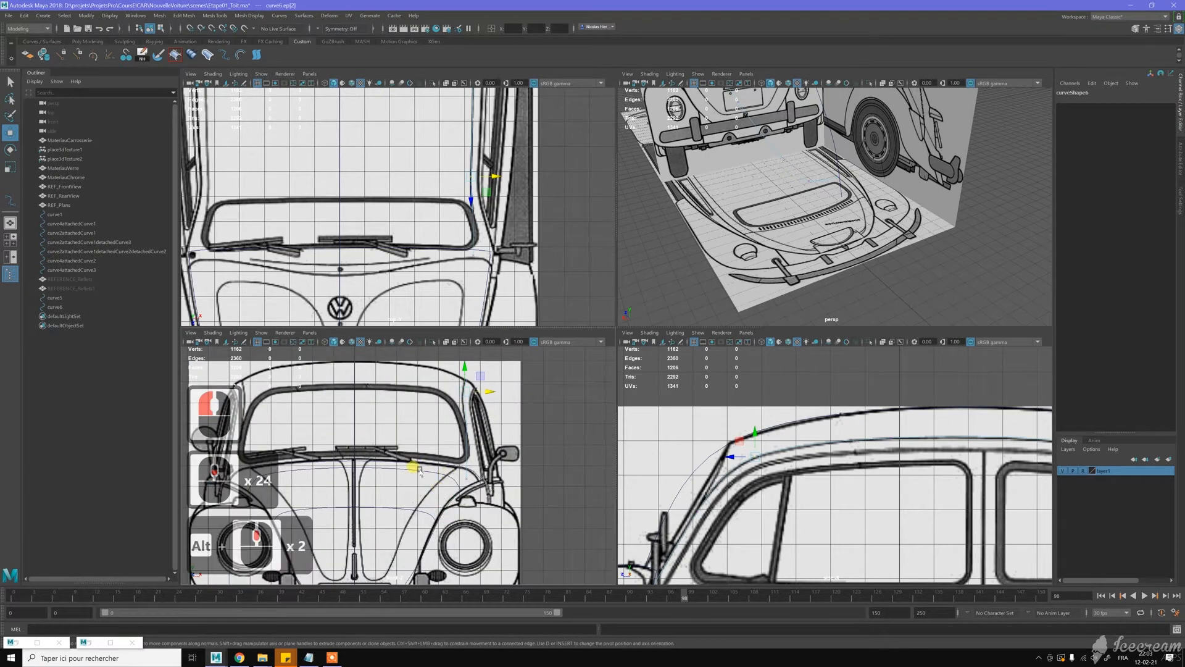
pyautogui.scroll(3, 493, 418)
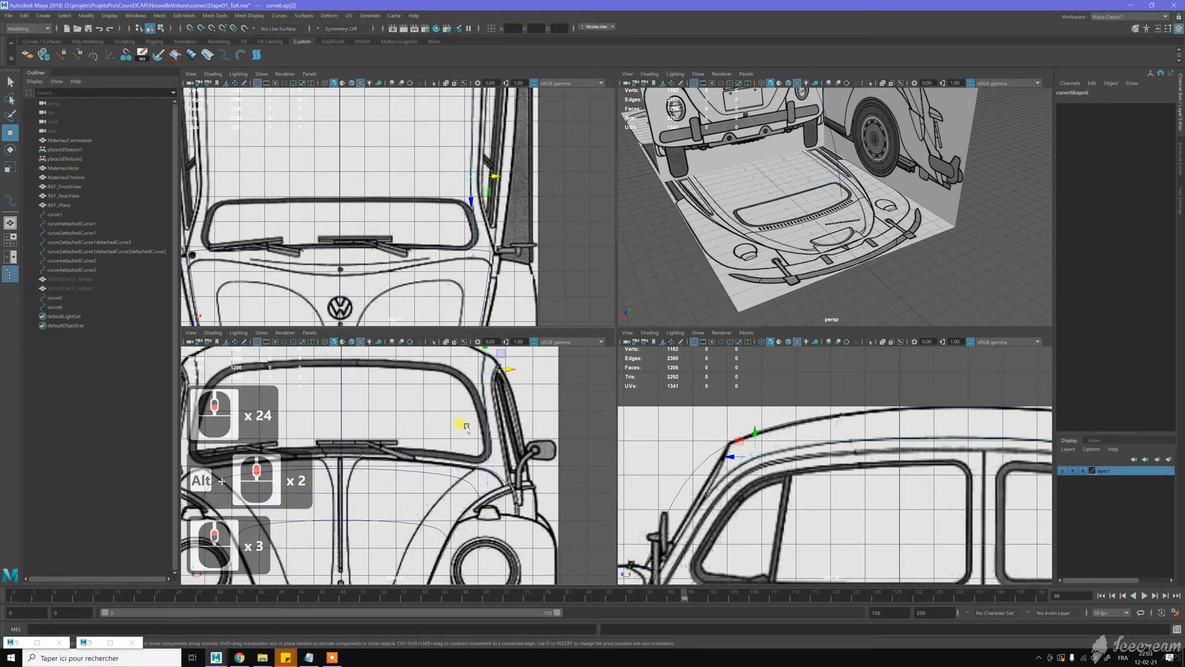
pyautogui.keyDown('alt'); pyautogui.moveTo(501, 395); pyautogui.dragTo(450, 412, button='middle'); pyautogui.keyUp('alt')
pyautogui.keyDown('alt'); pyautogui.scroll(4, 455, 432); pyautogui.keyUp('alt')
pyautogui.scroll(5, 451, 413)
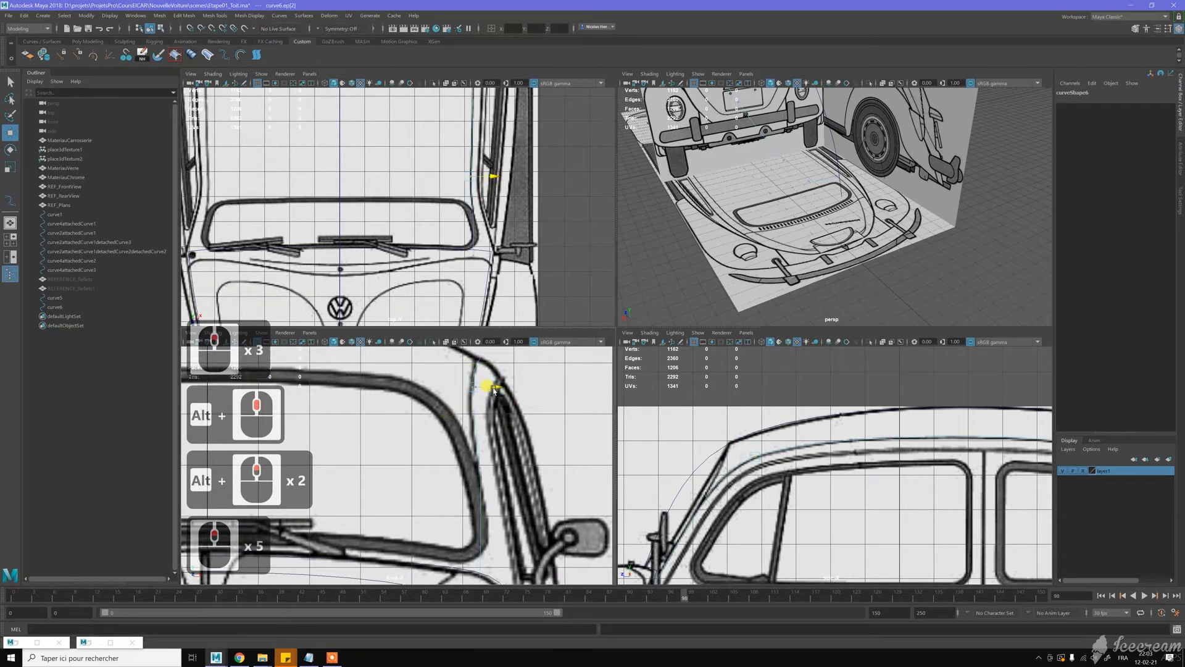
pyautogui.keyDown('alt'); pyautogui.moveTo(521, 217); pyautogui.dragTo(519, 318, button='middle'); pyautogui.keyUp('alt')
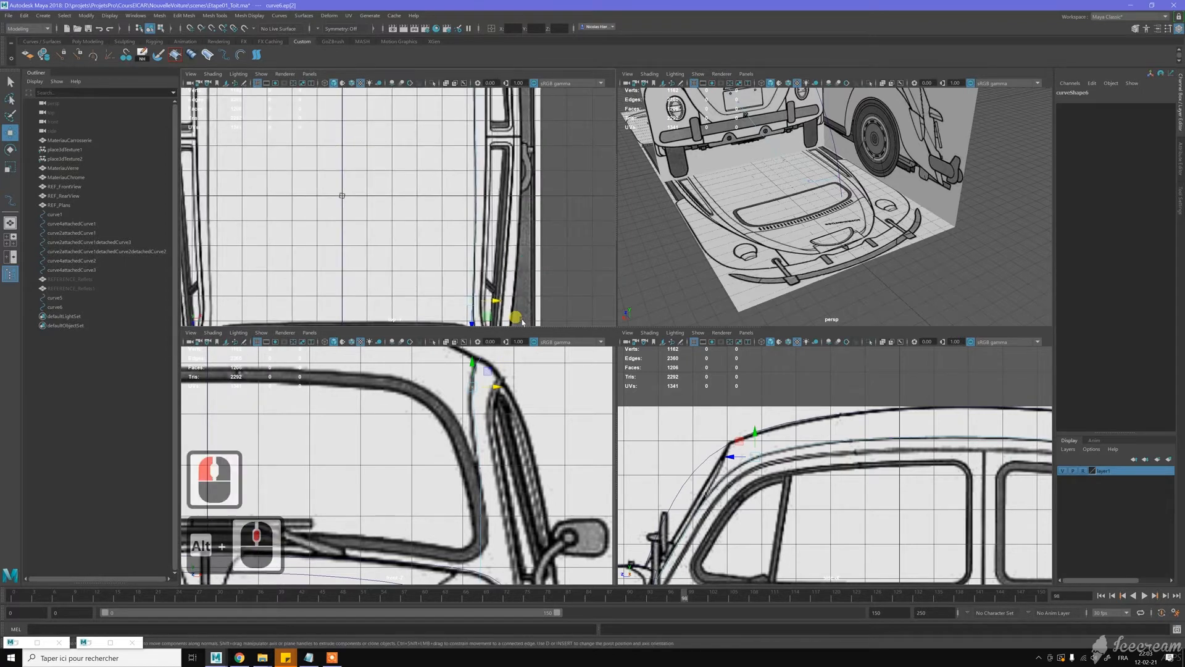
pyautogui.moveTo(500, 378)
pyautogui.keyDown('alt'); pyautogui.mouseDown(button='middle')
pyautogui.moveTo(497, 402)
pyautogui.moveTo(492, 384)
pyautogui.mouseUp(button='middle'); pyautogui.keyUp('alt')
pyautogui.scroll(2, 492, 385)
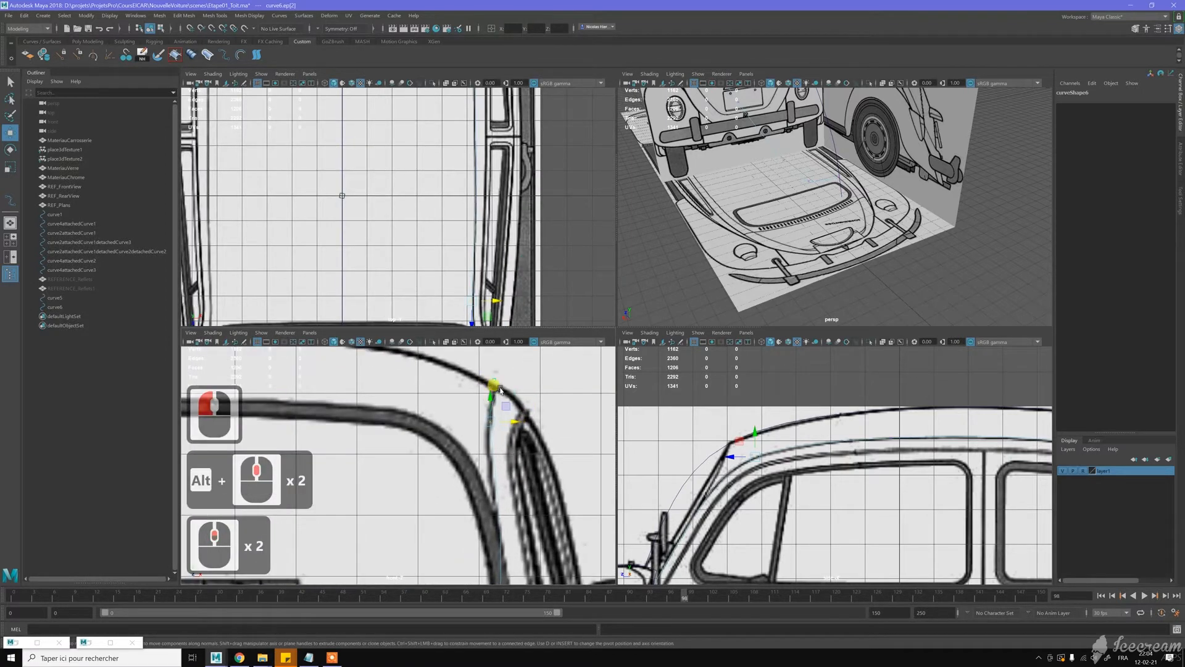
pyautogui.click(518, 381)
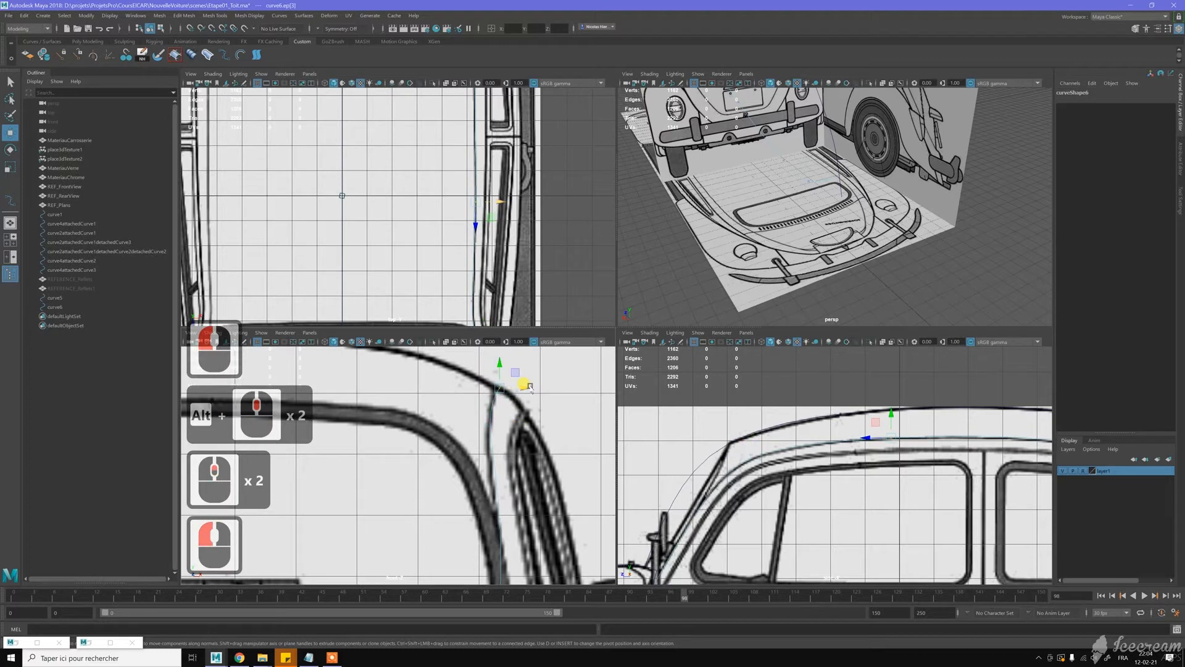
pyautogui.moveTo(528, 387); pyautogui.dragTo(525, 388)
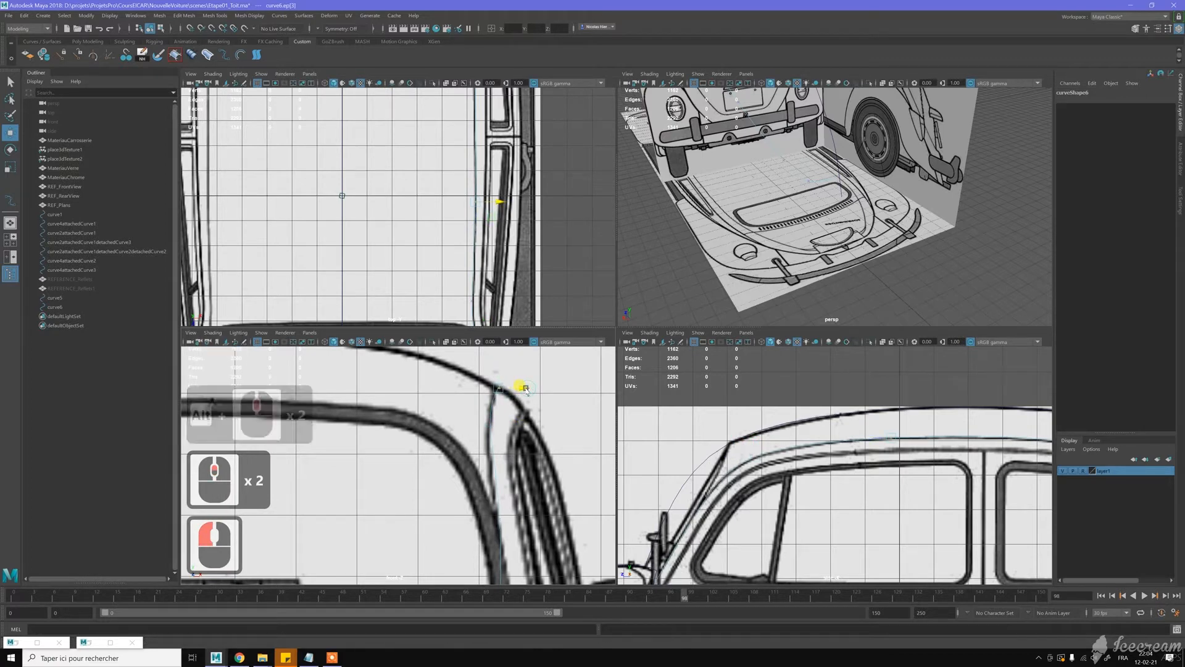
pyautogui.moveTo(525, 389); pyautogui.dragTo(498, 388)
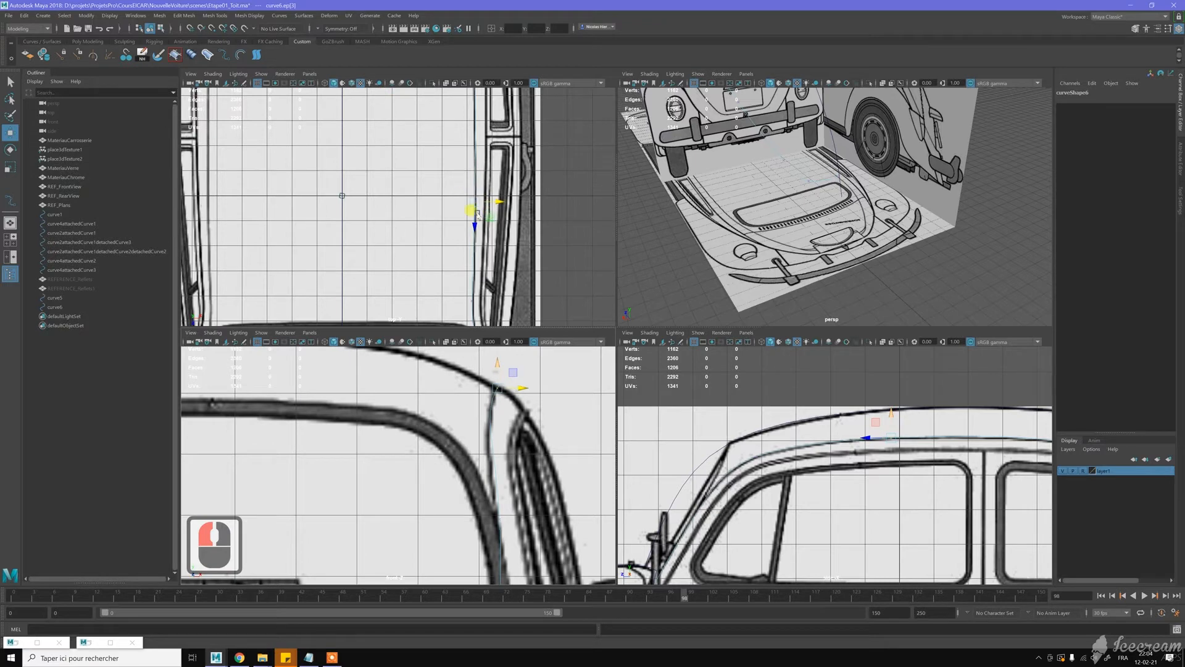
# Step: Select the side curve's edit point beside the windscreen's side edge and nudge it along X in the front view
pyautogui.scroll(3, 475, 396)
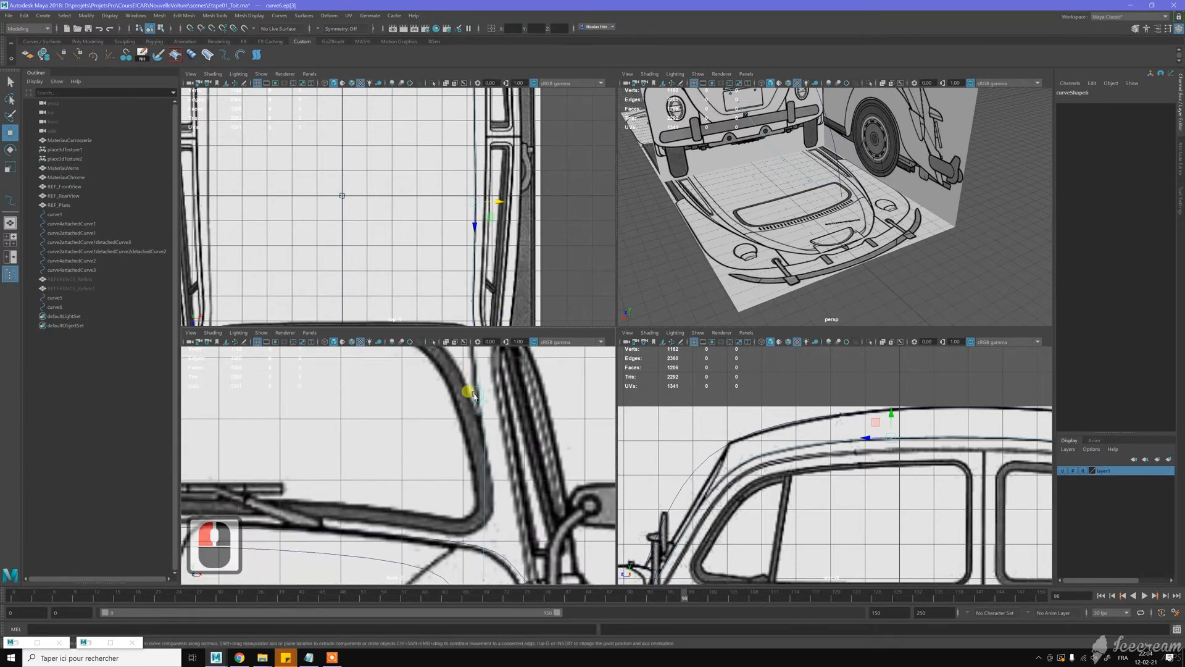
pyautogui.scroll(-1, 482, 474)
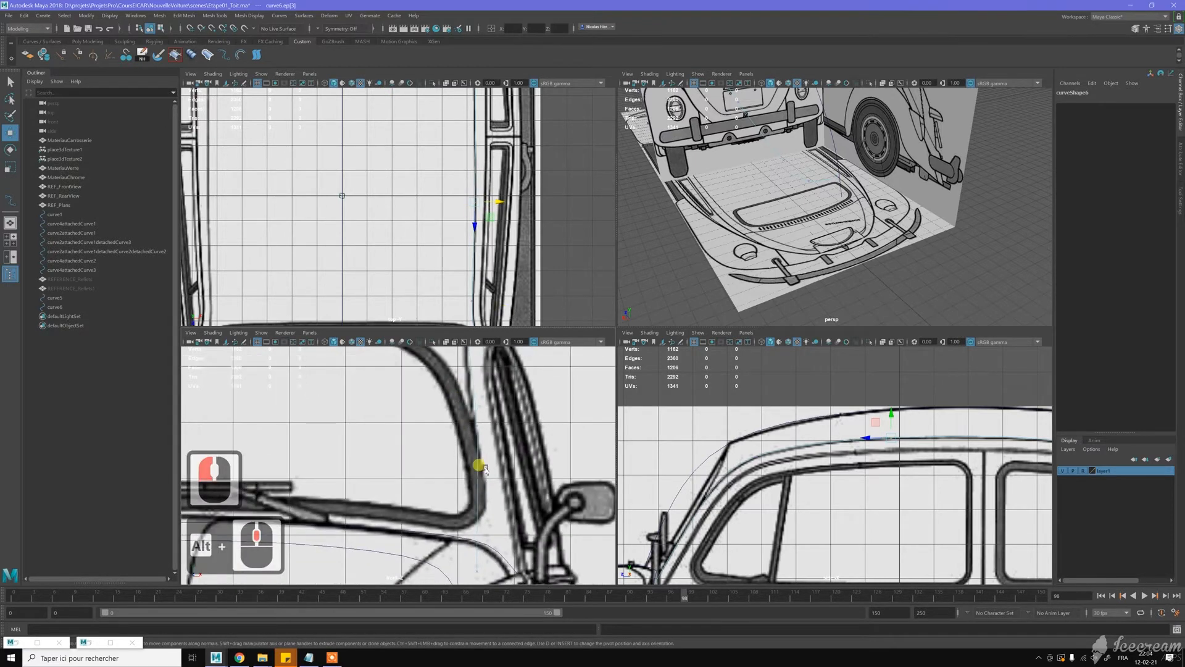
pyautogui.click(485, 425)
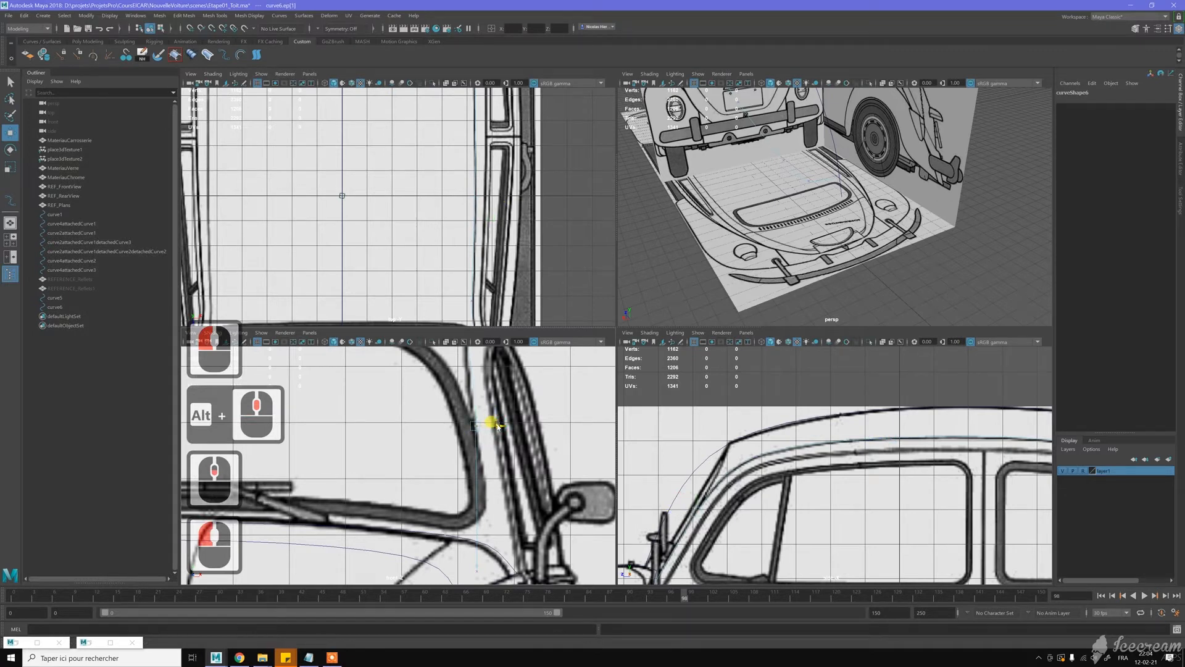
pyautogui.moveTo(498, 426); pyautogui.dragTo(498, 426)
# Step: Reposition the side curve's lower front end point along X near the windscreen's lower corner in the front view
pyautogui.keyDown('alt'); pyautogui.moveTo(486, 542); pyautogui.dragTo(486, 487, button='middle'); pyautogui.keyUp('alt')
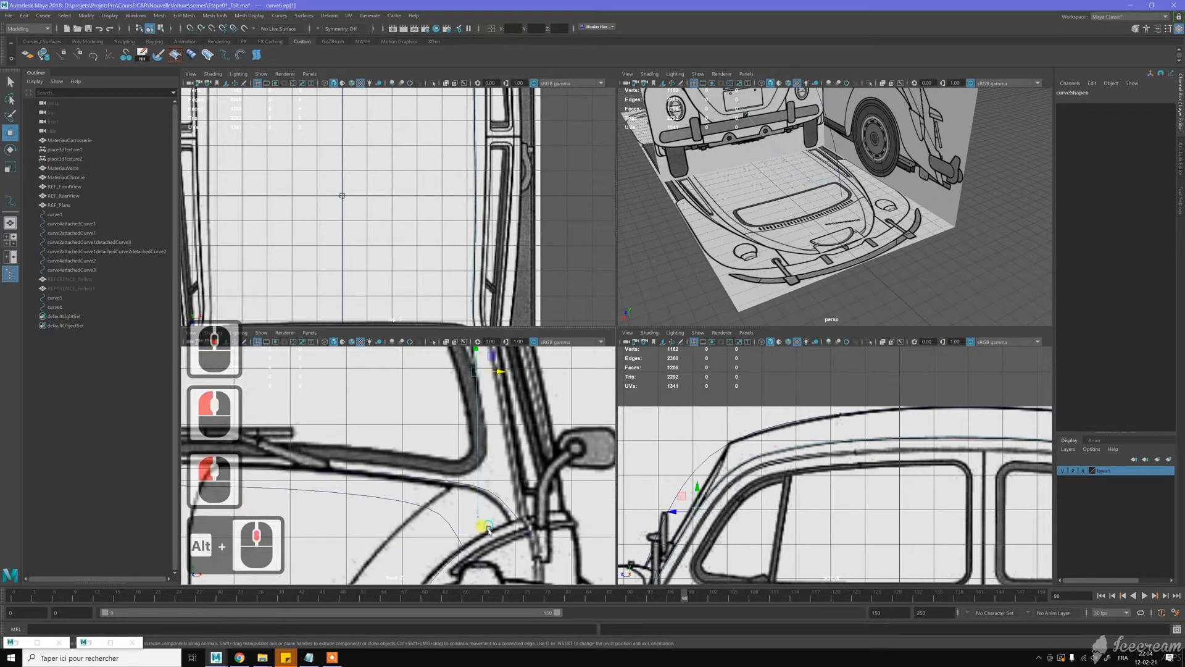
pyautogui.click(520, 510)
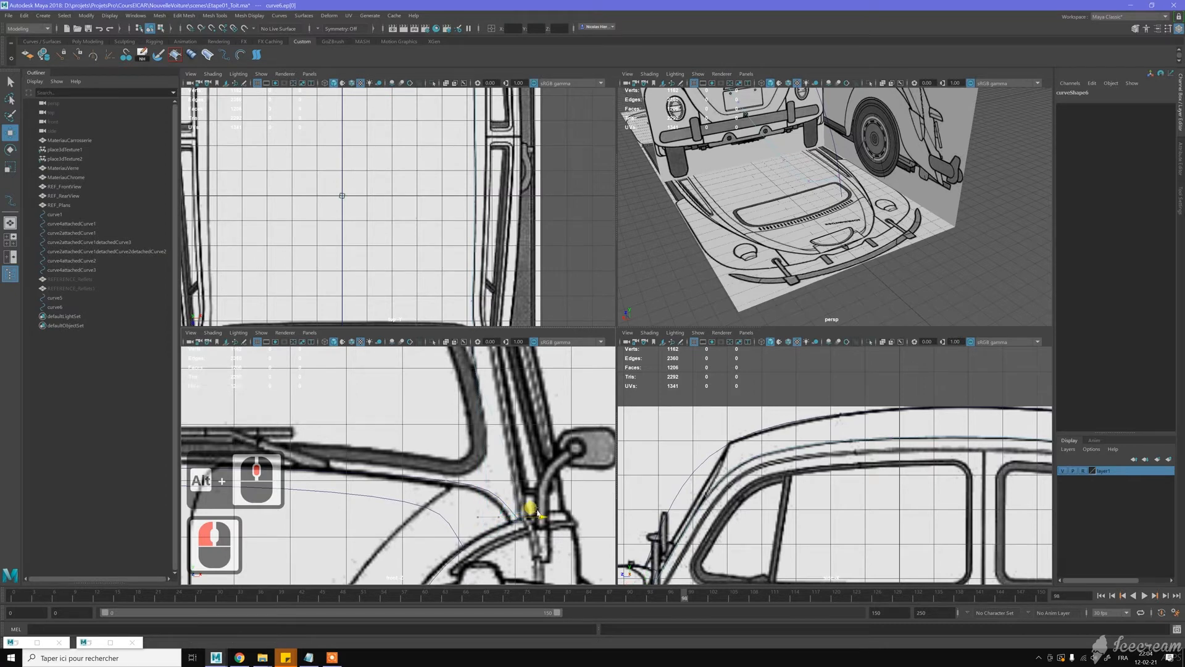
pyautogui.moveTo(538, 514); pyautogui.dragTo(523, 516)
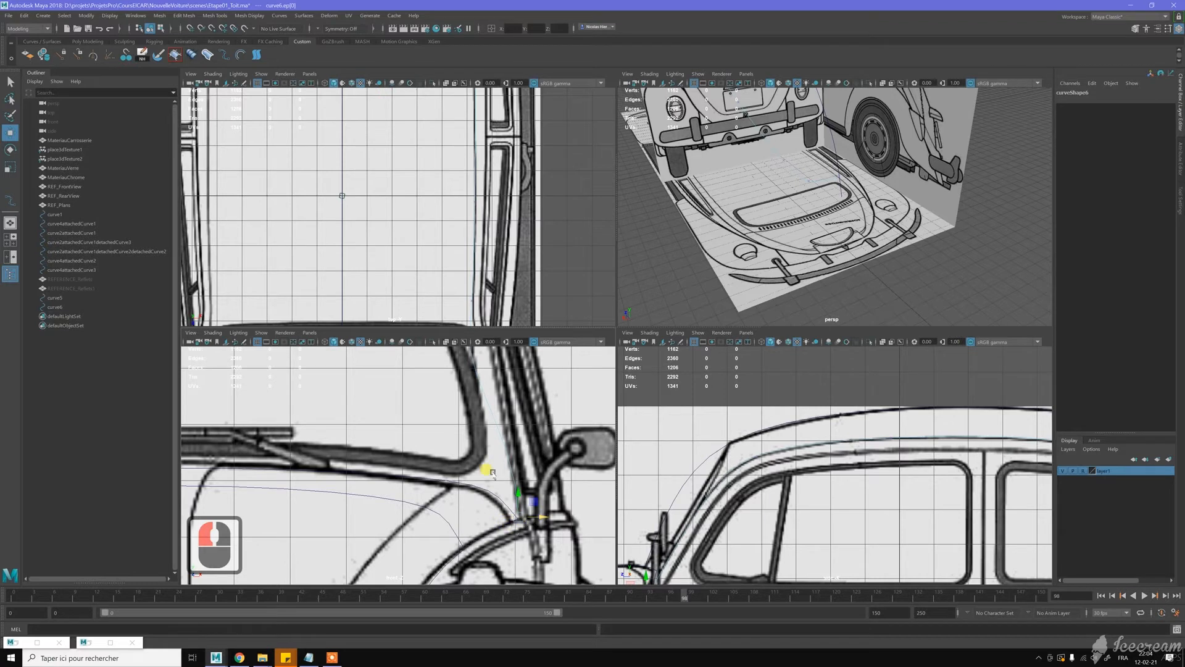
pyautogui.keyDown('alt'); pyautogui.moveTo(450, 401); pyautogui.dragTo(466, 432, button='middle'); pyautogui.keyUp('alt')
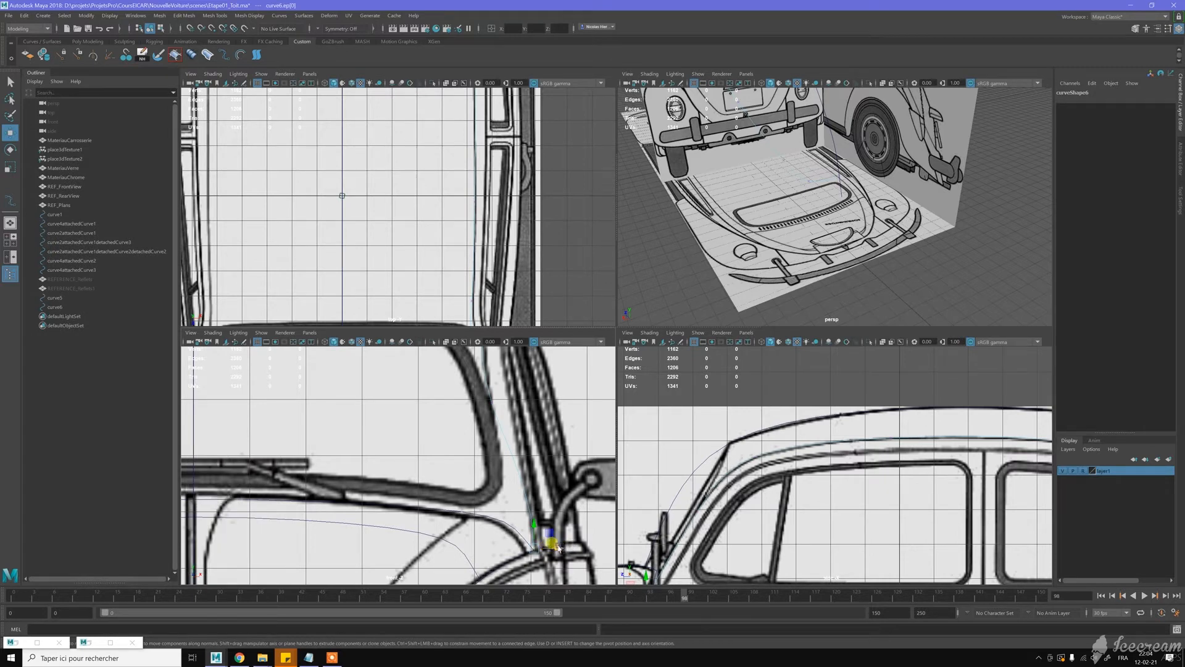
pyautogui.moveTo(539, 551); pyautogui.dragTo(534, 555)
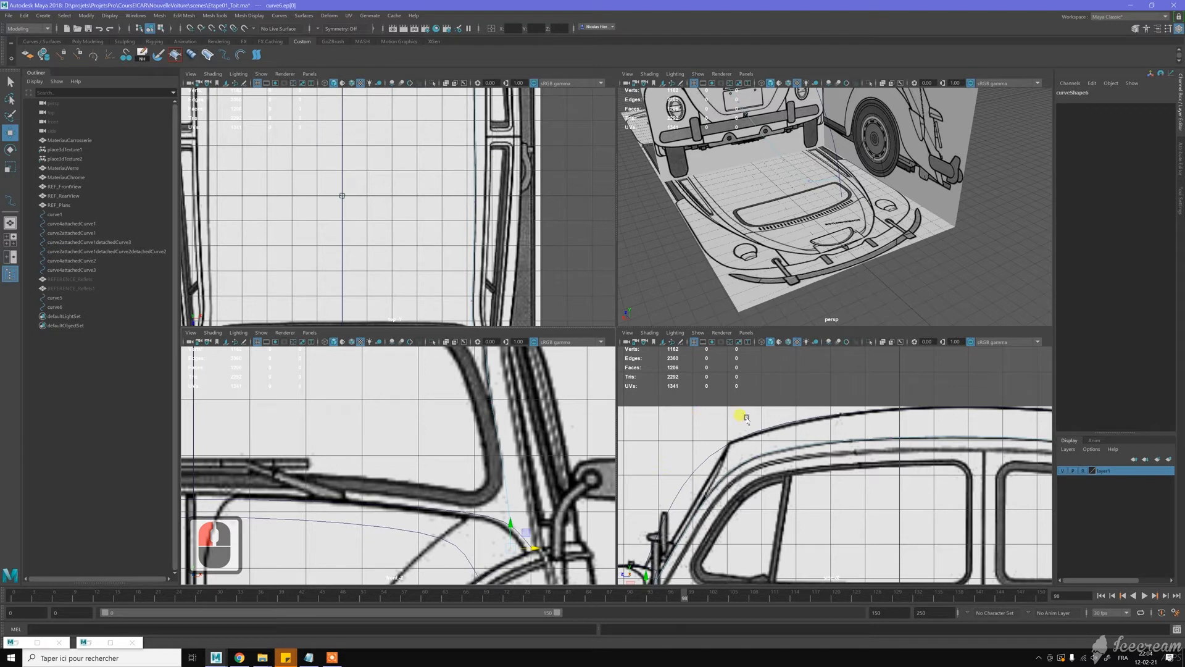
# Step: Examine the side curve's lower front end point around the windscreen base in the side and perspective views
pyautogui.scroll(-4, 744, 420)
pyautogui.scroll(2, 683, 574)
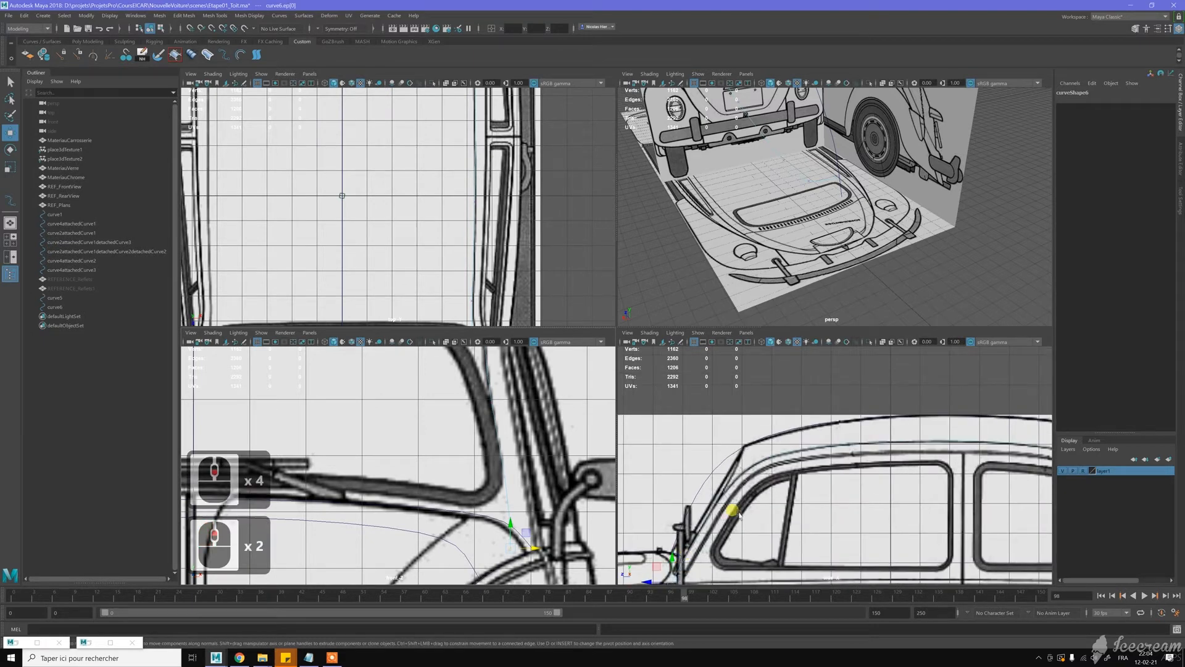
pyautogui.keyDown('alt'); pyautogui.moveTo(764, 523); pyautogui.dragTo(751, 476, button='middle'); pyautogui.keyUp('alt')
pyautogui.scroll(6, 803, 488)
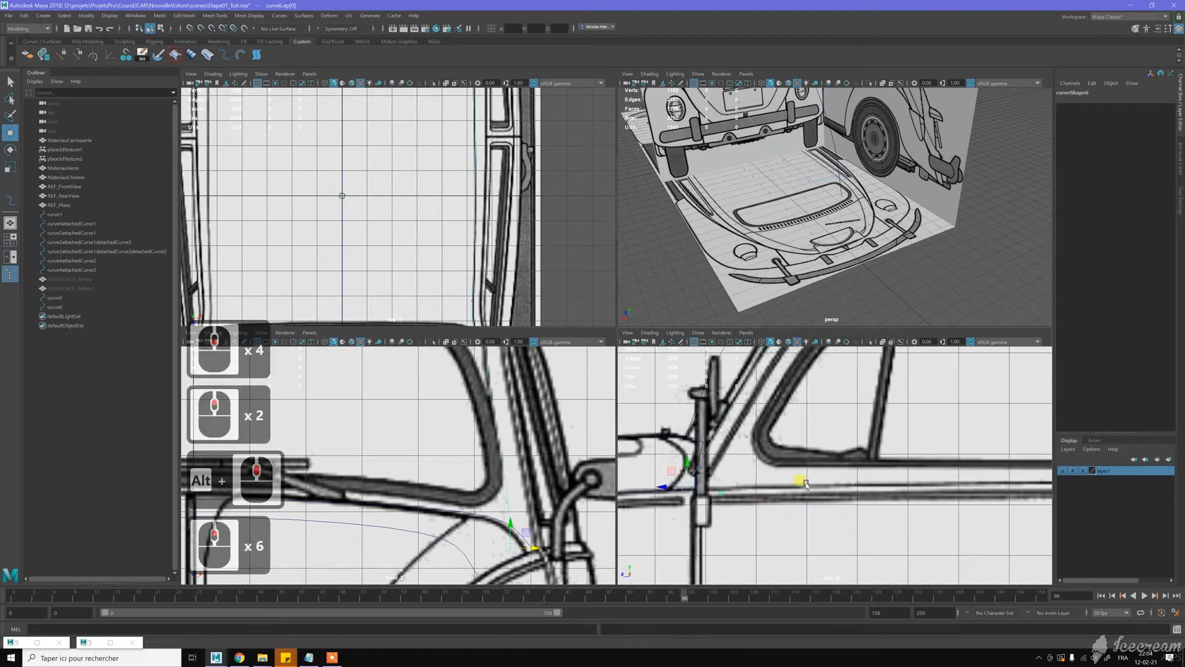
pyautogui.keyDown('alt'); pyautogui.moveTo(833, 494); pyautogui.dragTo(833, 491, button='middle'); pyautogui.keyUp('alt')
pyautogui.scroll(7, 833, 491)
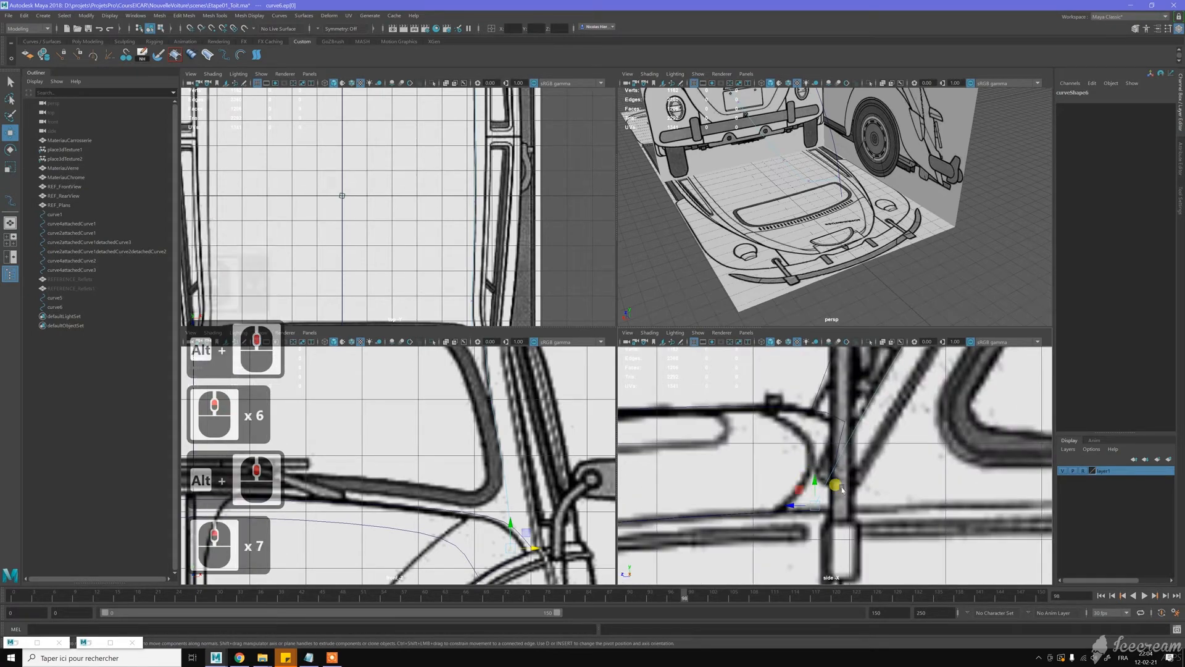
pyautogui.keyDown('alt'); pyautogui.moveTo(750, 191); pyautogui.dragTo(829, 179); pyautogui.keyUp('alt')
pyautogui.keyDown('alt'); pyautogui.moveTo(898, 246); pyautogui.dragTo(917, 221, button='right'); pyautogui.keyUp('alt')
pyautogui.keyDown('alt'); pyautogui.moveTo(917, 222); pyautogui.dragTo(875, 253, button='middle'); pyautogui.keyUp('alt')
pyautogui.keyDown('alt'); pyautogui.moveTo(875, 254); pyautogui.dragTo(902, 251, button='right'); pyautogui.keyUp('alt')
pyautogui.keyDown('alt'); pyautogui.moveTo(902, 251); pyautogui.dragTo(858, 241); pyautogui.keyUp('alt')
pyautogui.keyDown('alt'); pyautogui.moveTo(858, 240); pyautogui.dragTo(824, 209, button='middle'); pyautogui.keyUp('alt')
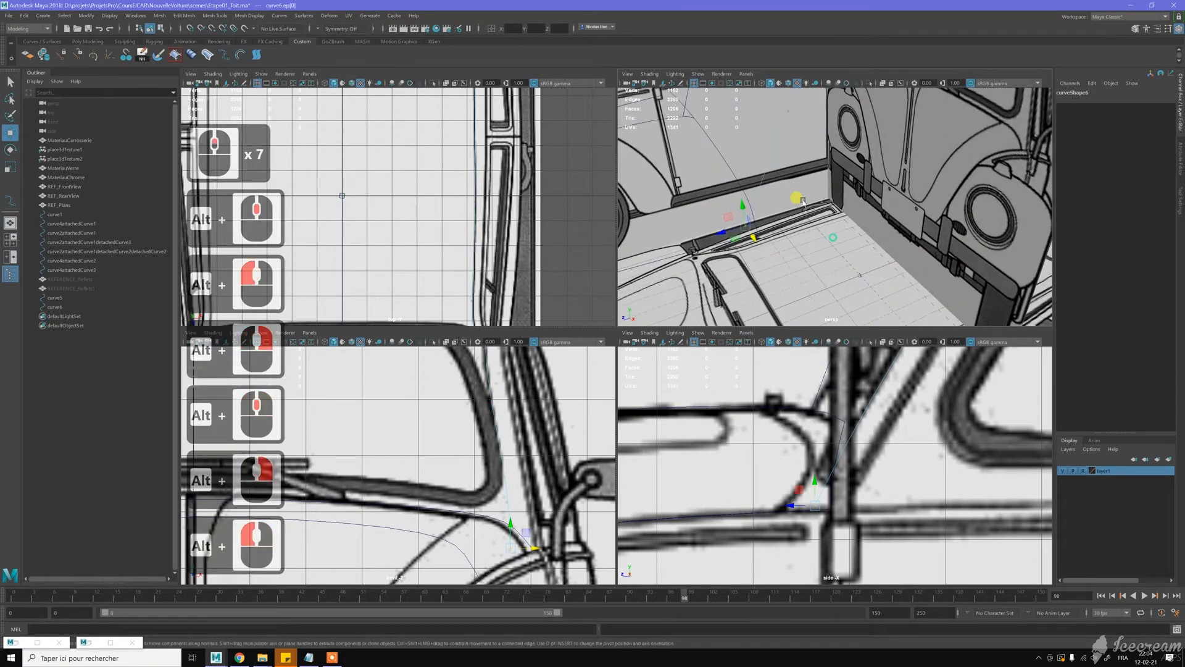
pyautogui.keyDown('alt'); pyautogui.moveTo(824, 209); pyautogui.dragTo(815, 249, button='right'); pyautogui.keyUp('alt')
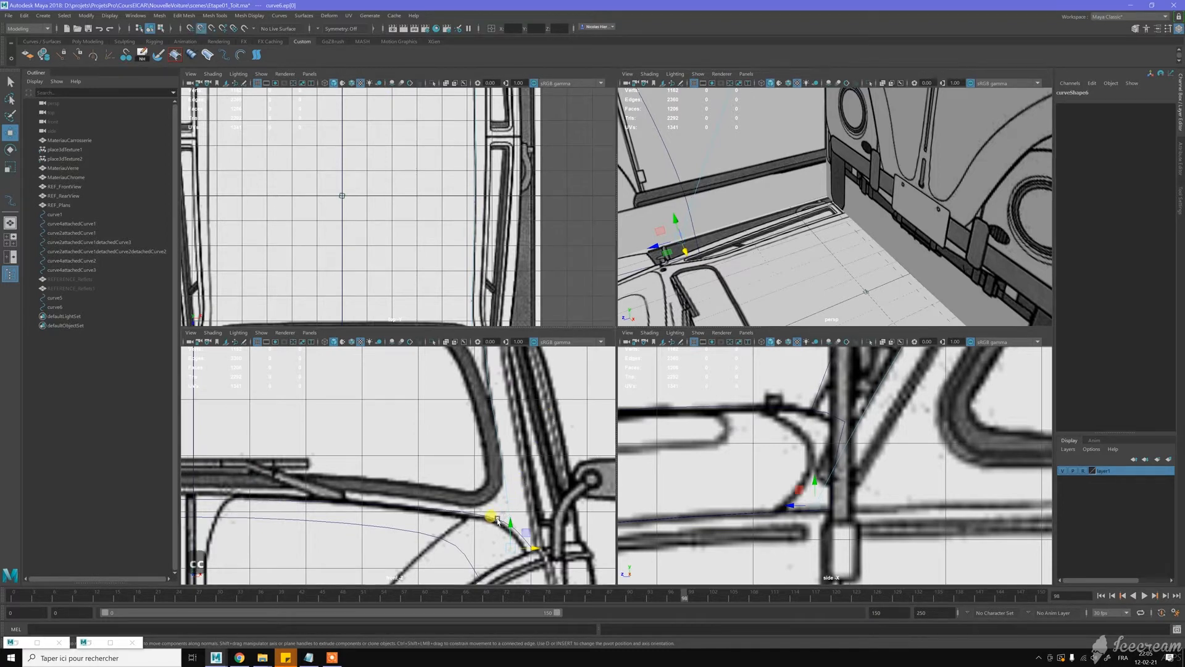
# Step: Snap the side curve's lower front end point onto the existing curve beneath the windscreen's lower corner and check it in perspective
pyautogui.press('c')
pyautogui.moveTo(498, 521)
pyautogui.mouseDown()
pyautogui.moveTo(494, 499)
pyautogui.moveTo(506, 524)
pyautogui.mouseUp()
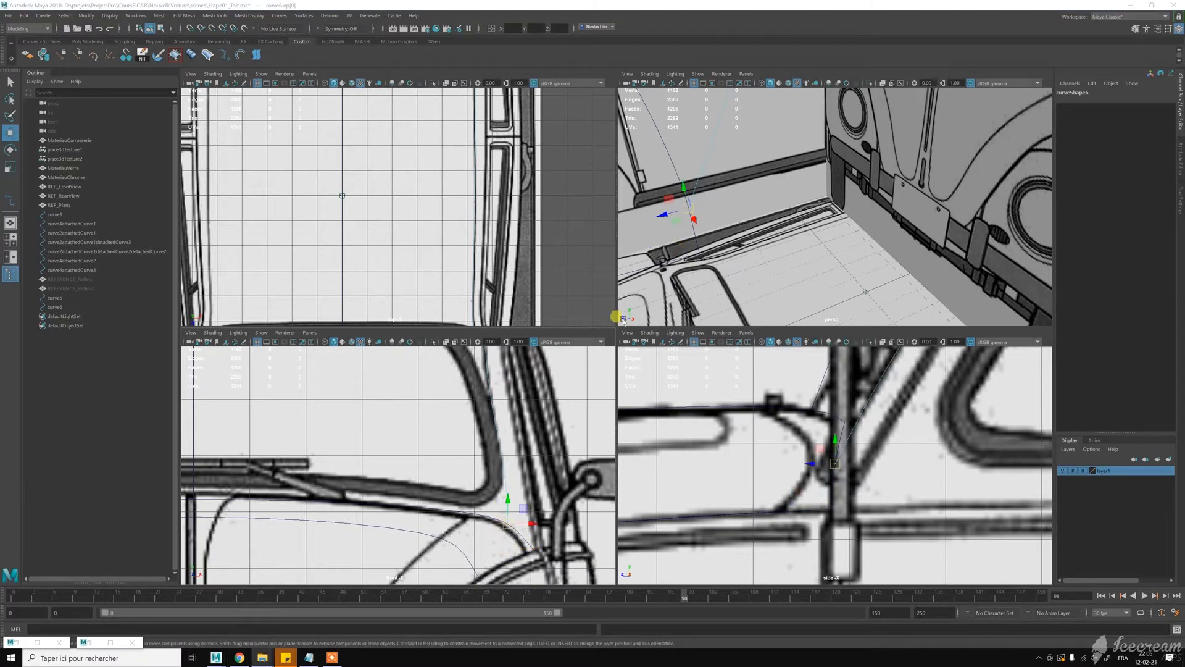
pyautogui.keyDown('alt'); pyautogui.moveTo(710, 246); pyautogui.dragTo(747, 242); pyautogui.keyUp('alt')
pyautogui.keyDown('alt'); pyautogui.moveTo(810, 264); pyautogui.dragTo(826, 276, button='middle'); pyautogui.keyUp('alt')
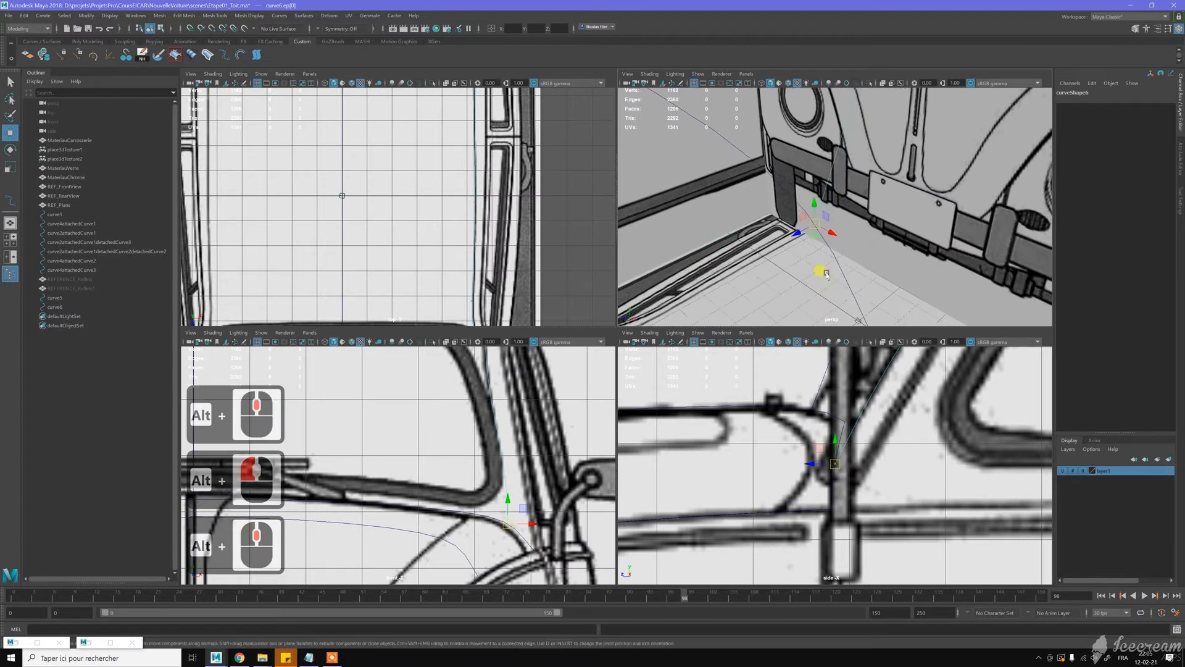
pyautogui.keyDown('alt'); pyautogui.moveTo(884, 234); pyautogui.dragTo(878, 244, button='right'); pyautogui.keyUp('alt')
pyautogui.keyDown('alt'); pyautogui.moveTo(878, 244); pyautogui.dragTo(836, 227); pyautogui.keyUp('alt')
pyautogui.keyDown('alt'); pyautogui.moveTo(836, 227); pyautogui.dragTo(815, 237, button='middle'); pyautogui.keyUp('alt')
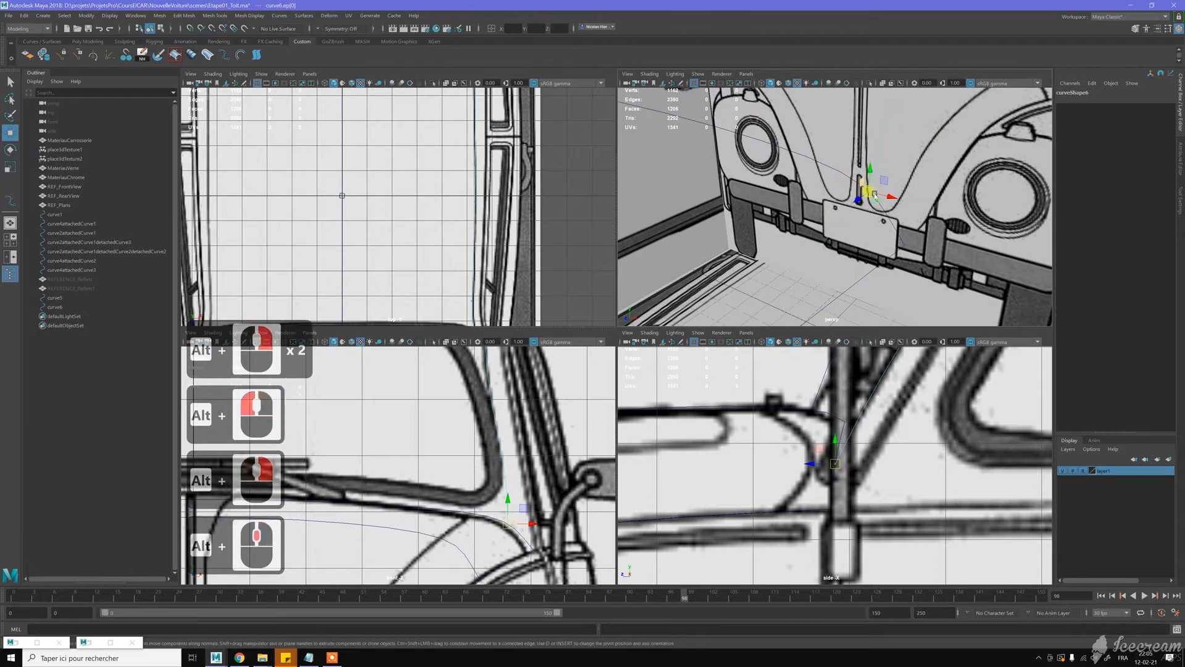
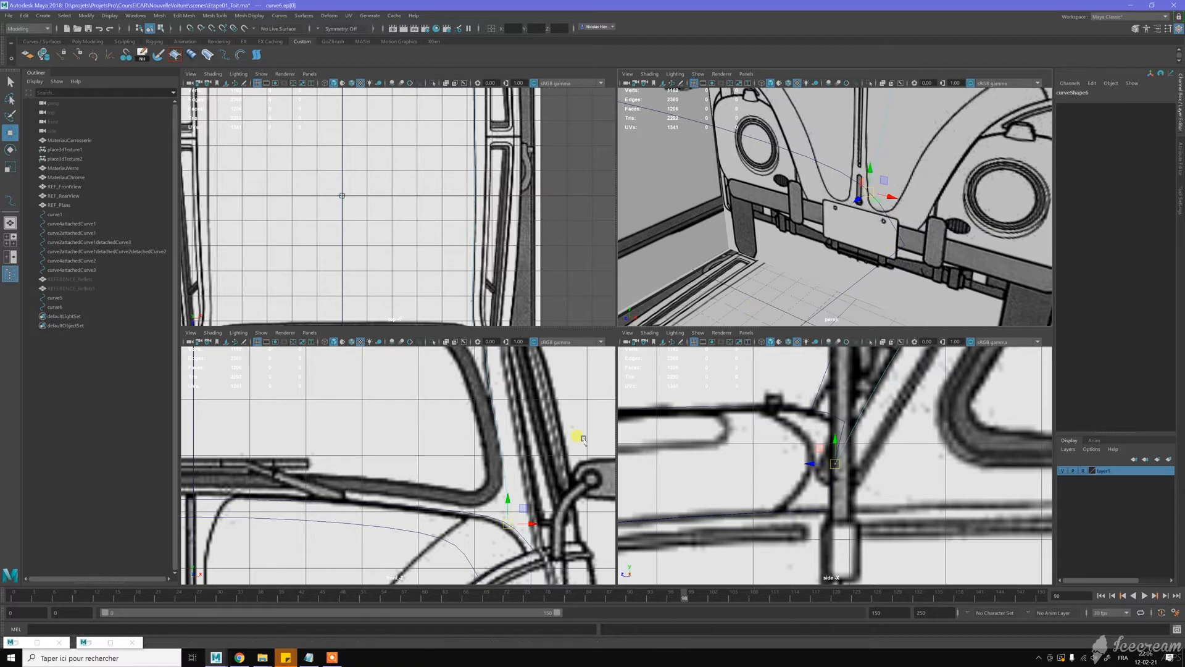
# Step: Put the side curve in control vertex mode and adjust its two lower windscreen CVs along Z in the side view
pyautogui.scroll(1, 502, 532)
pyautogui.scroll(1, 501, 532)
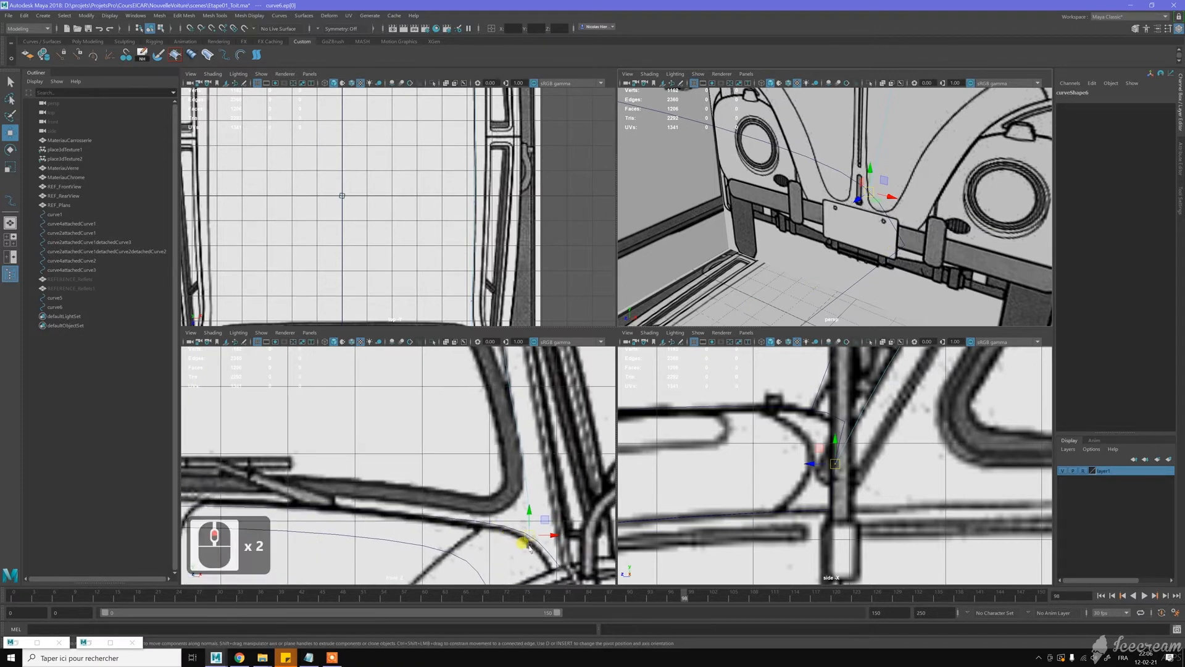
pyautogui.scroll(1, 530, 531)
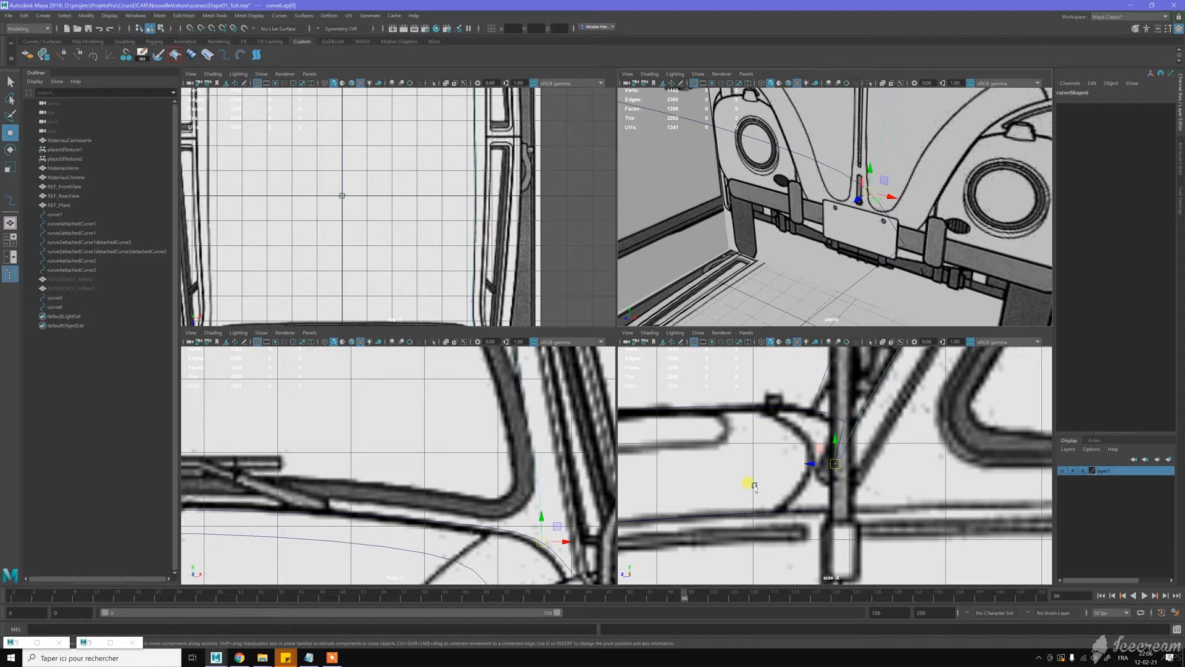
pyautogui.scroll(3, 754, 486)
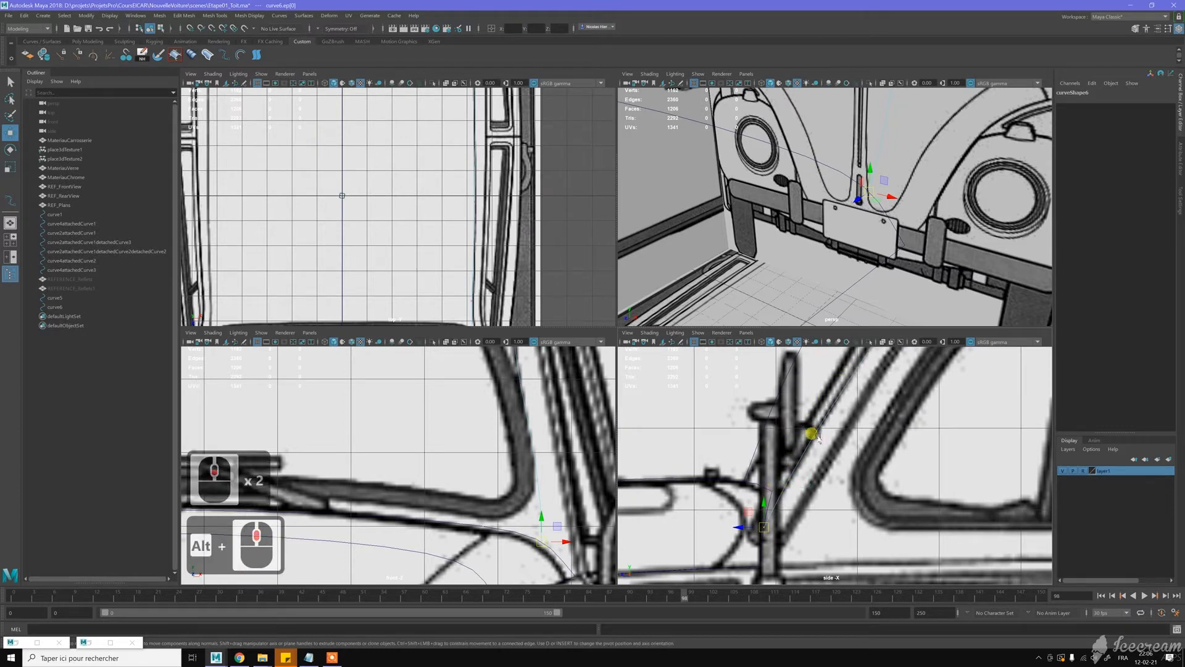
pyautogui.moveTo(710, 412); pyautogui.dragTo(682, 412, button='right')
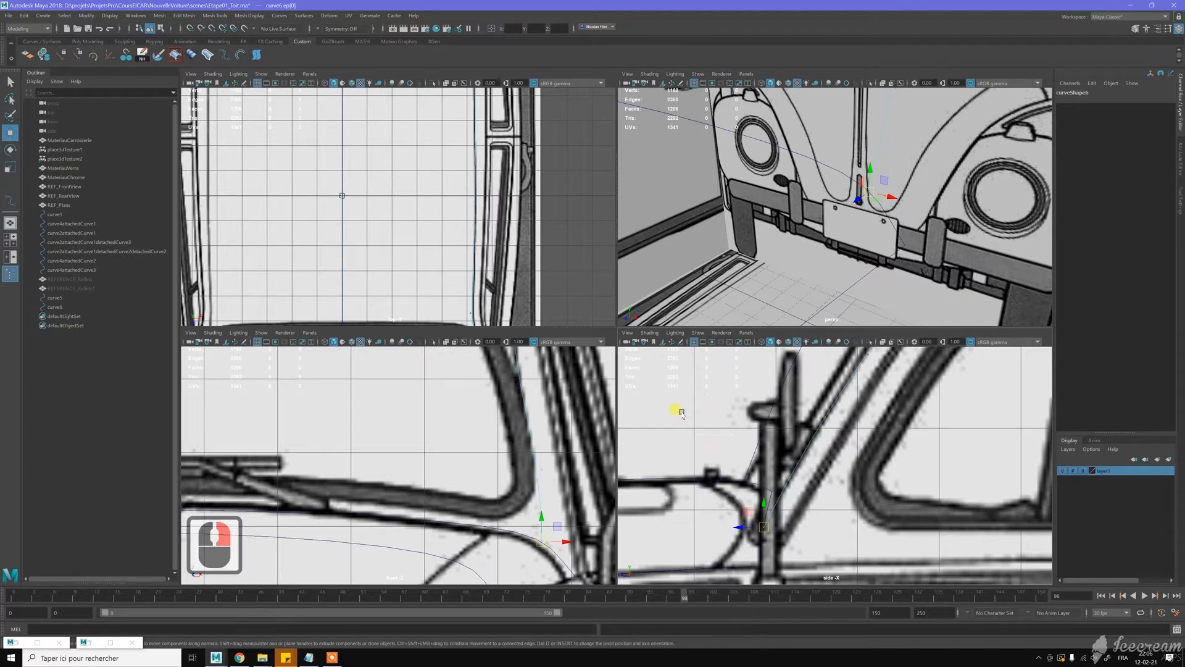
pyautogui.click(780, 445)
pyautogui.moveTo(779, 446); pyautogui.dragTo(782, 446)
pyautogui.keyDown('alt'); pyautogui.moveTo(898, 443); pyautogui.dragTo(867, 506, button='middle'); pyautogui.keyUp('alt')
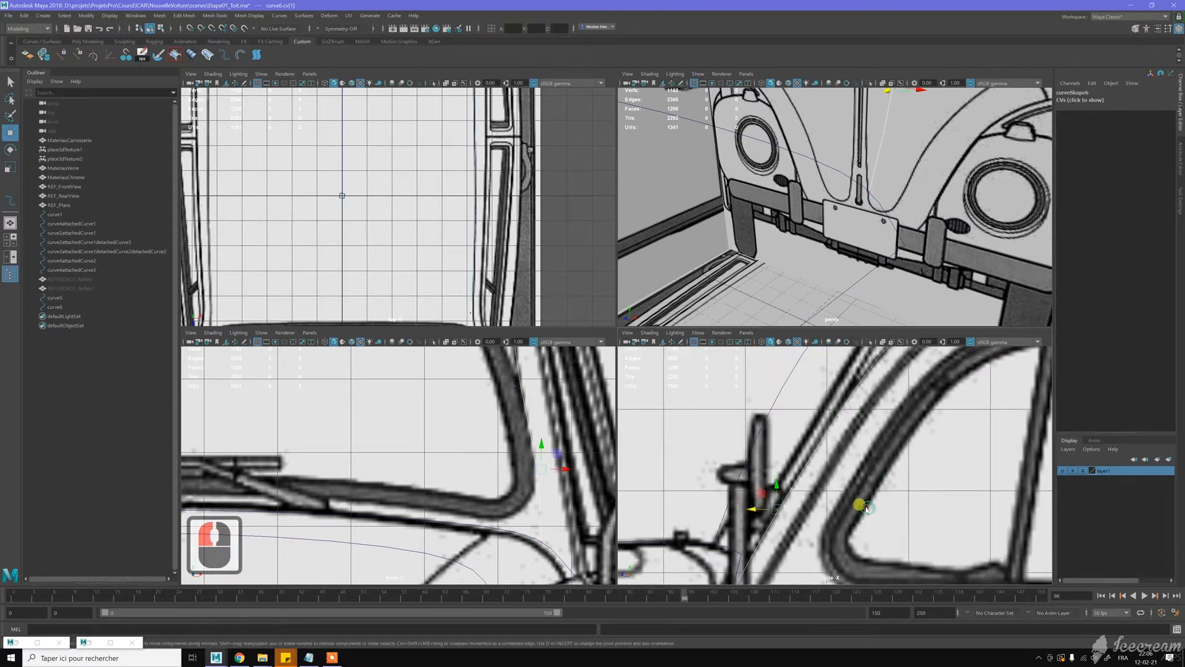
pyautogui.click(821, 415)
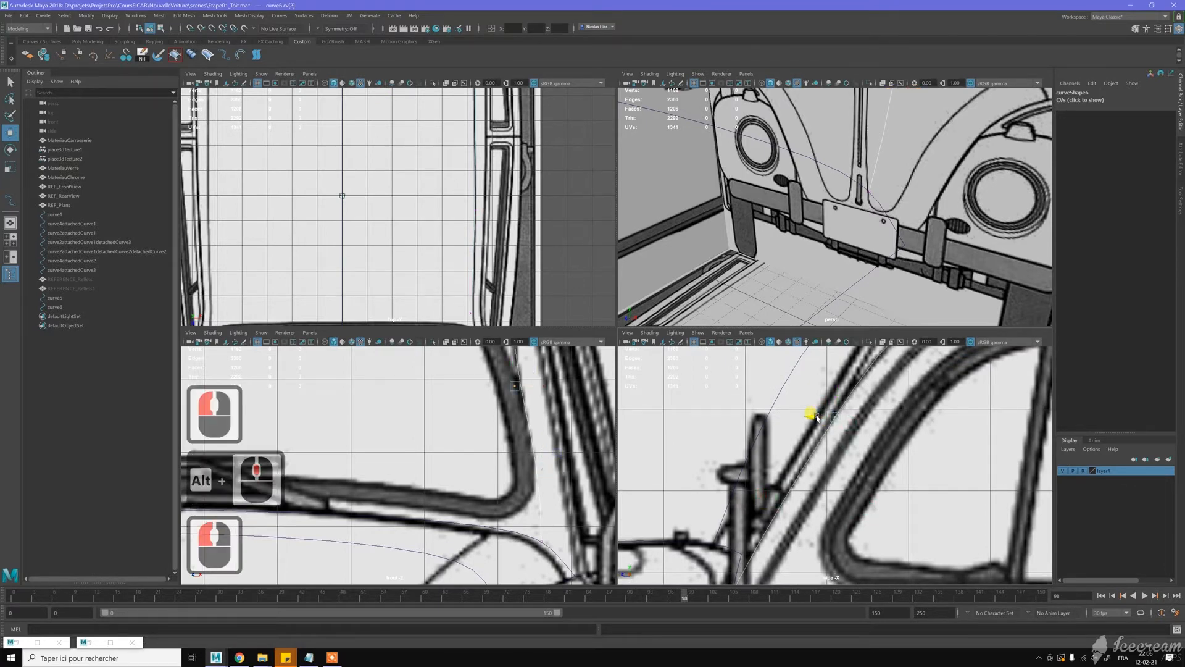
pyautogui.keyDown('alt'); pyautogui.moveTo(889, 423); pyautogui.dragTo(827, 474, button='middle'); pyautogui.keyUp('alt')
pyautogui.scroll(-10, 782, 522)
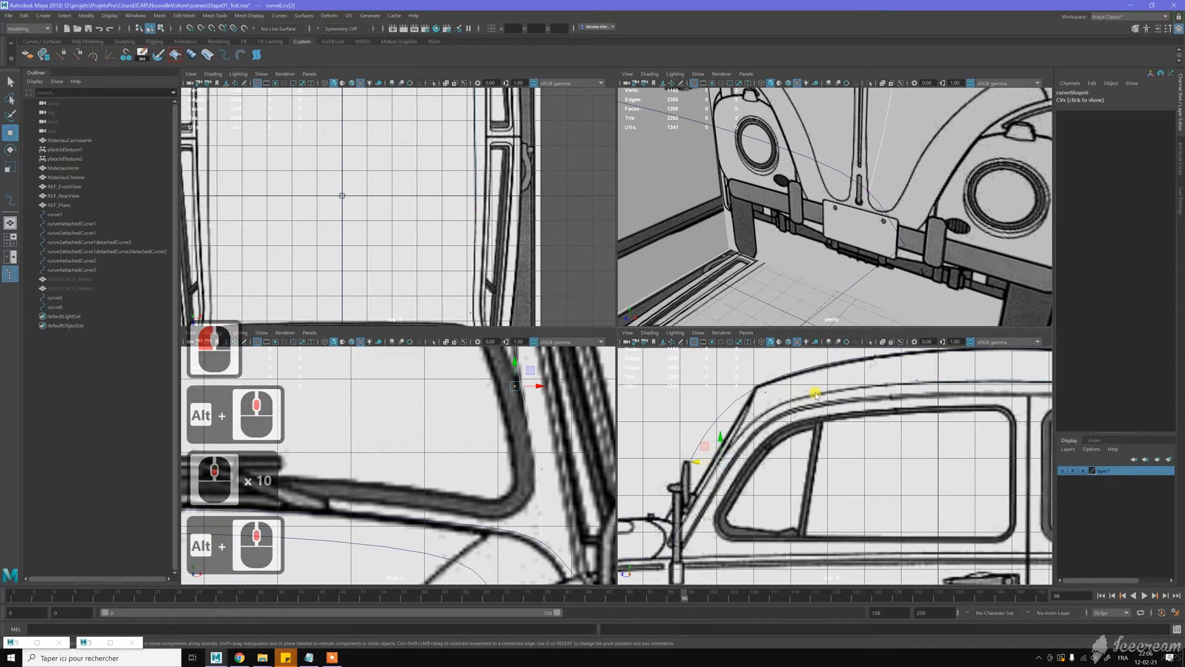
# Step: Return the side curve to object mode and select it together with the centre profile curve in the side view
pyautogui.moveTo(816, 394); pyautogui.dragTo(838, 370, button='right')
pyautogui.scroll(-8, 824, 407)
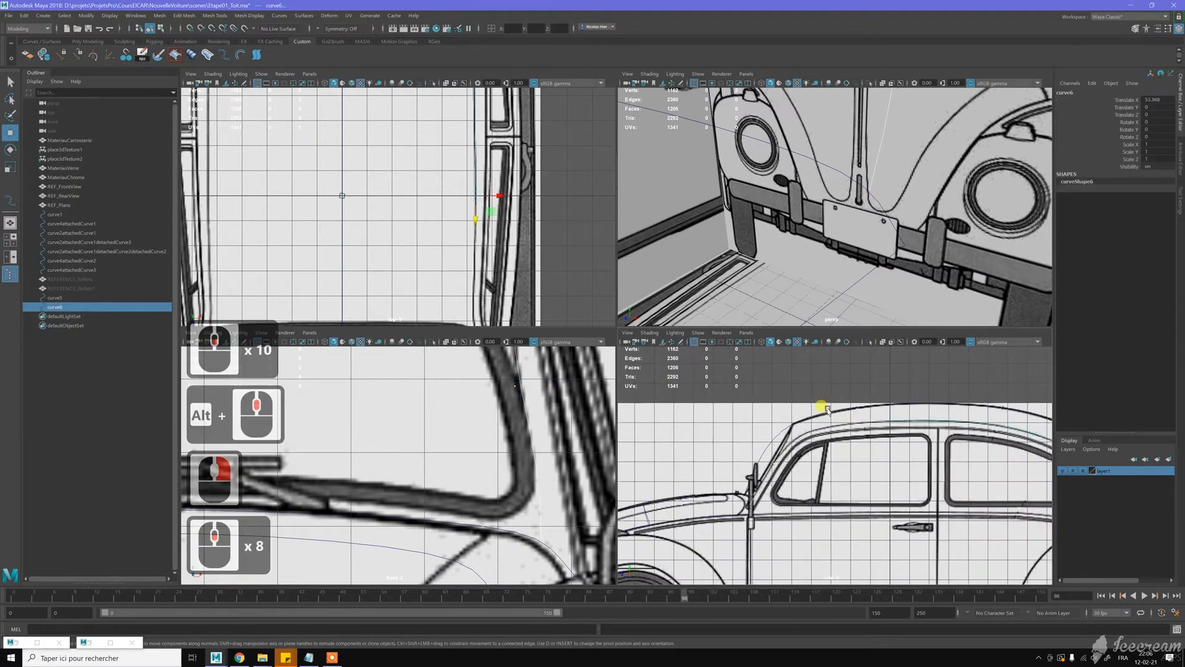
pyautogui.scroll(-2, 828, 409)
pyautogui.click(814, 383)
pyautogui.keyDown('alt'); pyautogui.moveTo(908, 431); pyautogui.dragTo(780, 423, button='middle'); pyautogui.keyUp('alt')
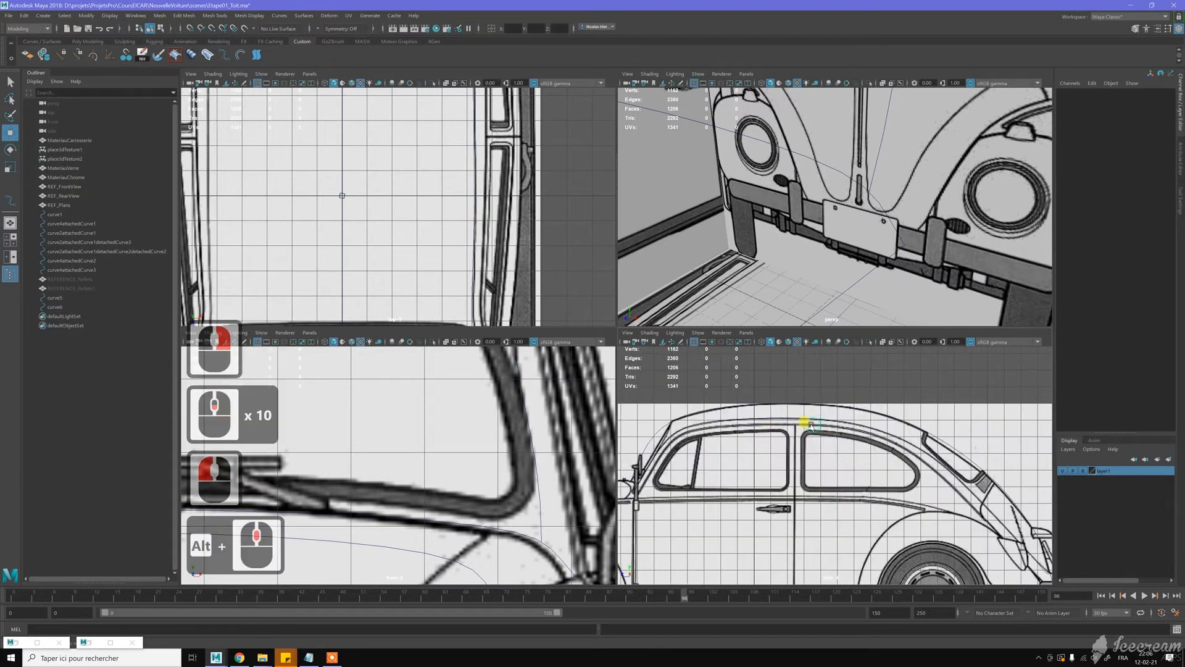
pyautogui.scroll(-5, 811, 425)
pyautogui.moveTo(774, 408); pyautogui.dragTo(807, 443)
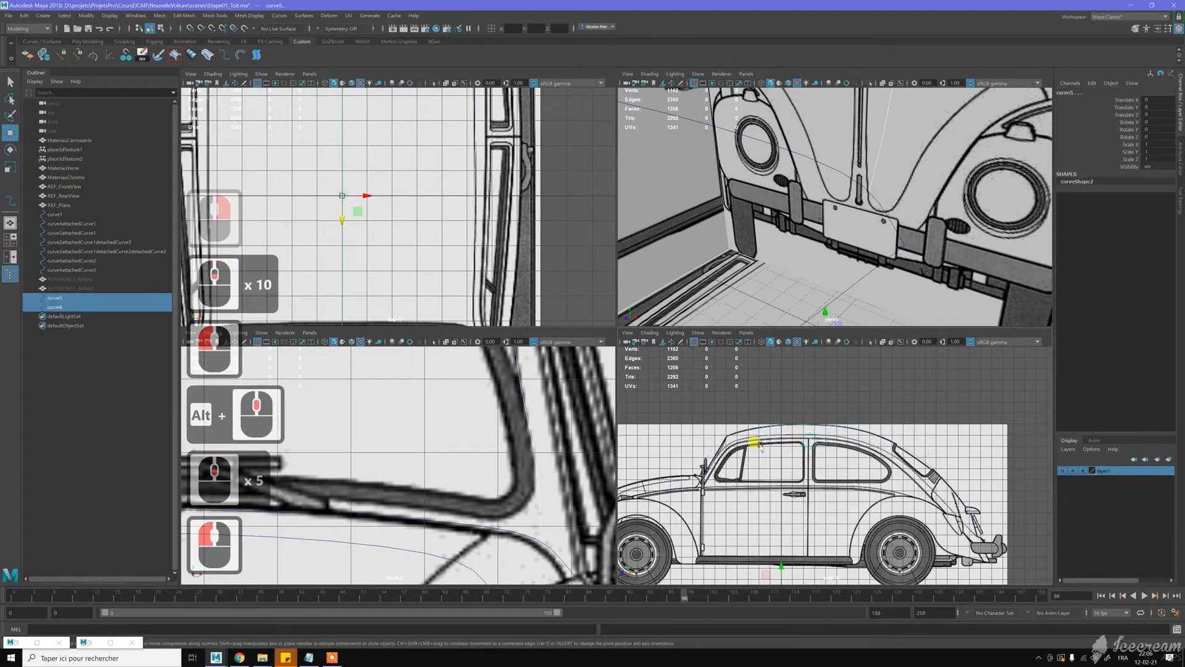
# Step: Select only the side curve in the side view and compare it with the reference lines in the side, front and top views
pyautogui.scroll(4, 748, 448)
pyautogui.scroll(2, 747, 449)
pyautogui.click(741, 452)
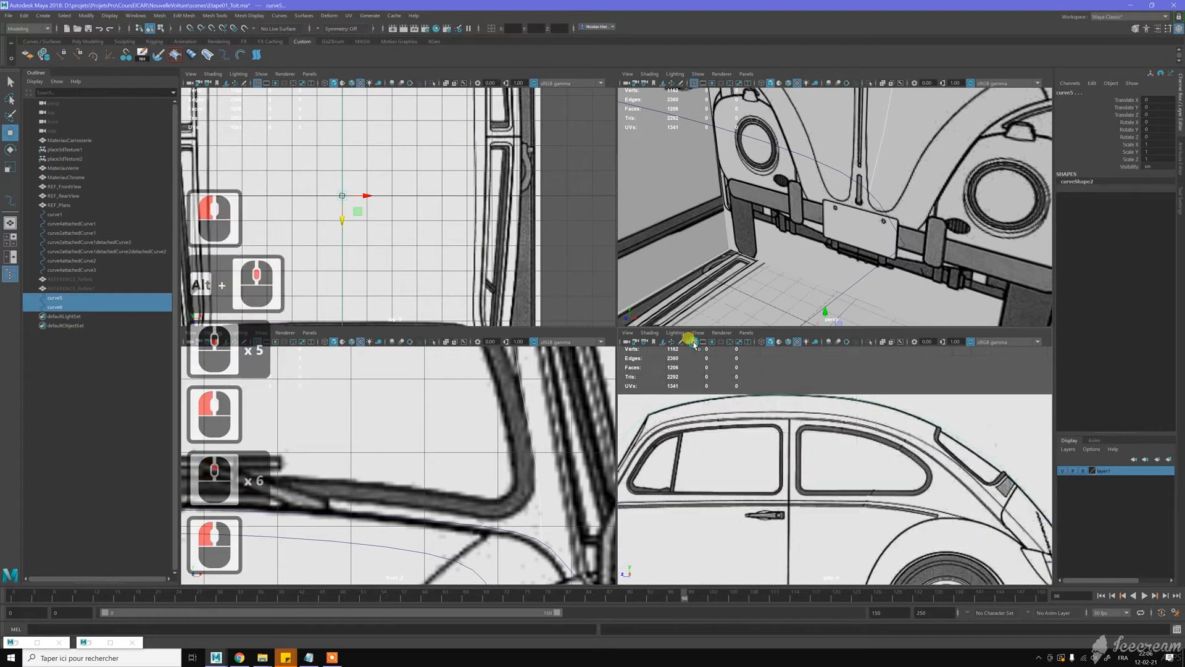
pyautogui.keyDown('alt'); pyautogui.moveTo(741, 452); pyautogui.dragTo(828, 452, button='middle'); pyautogui.keyUp('alt')
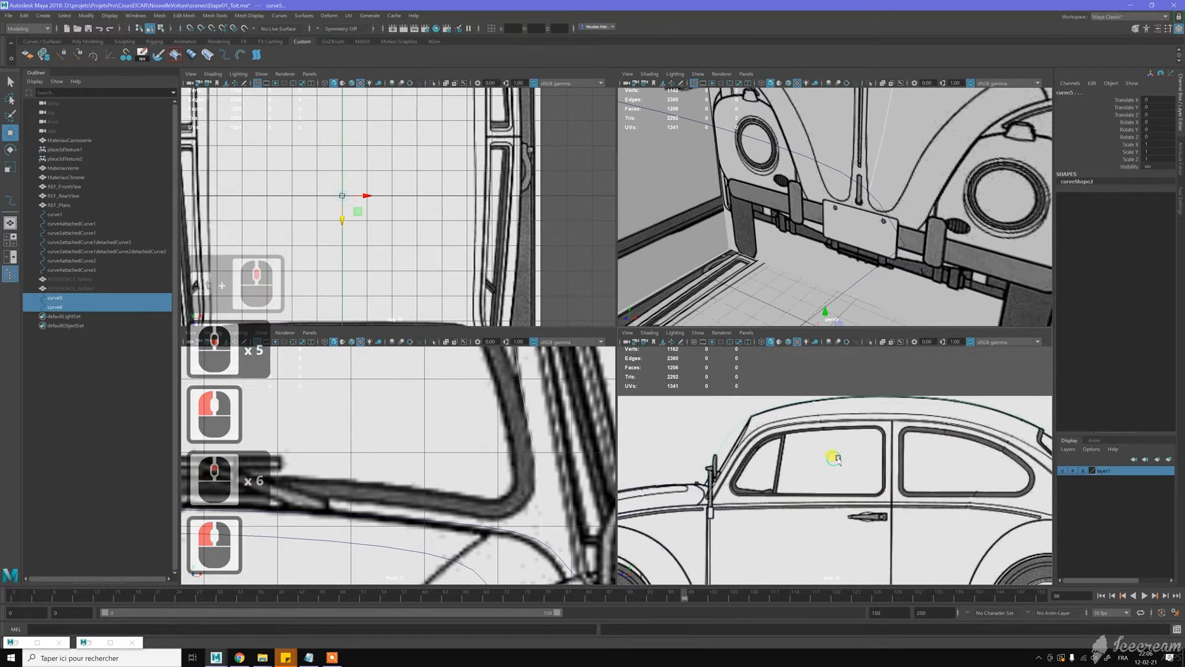
pyautogui.click(790, 419)
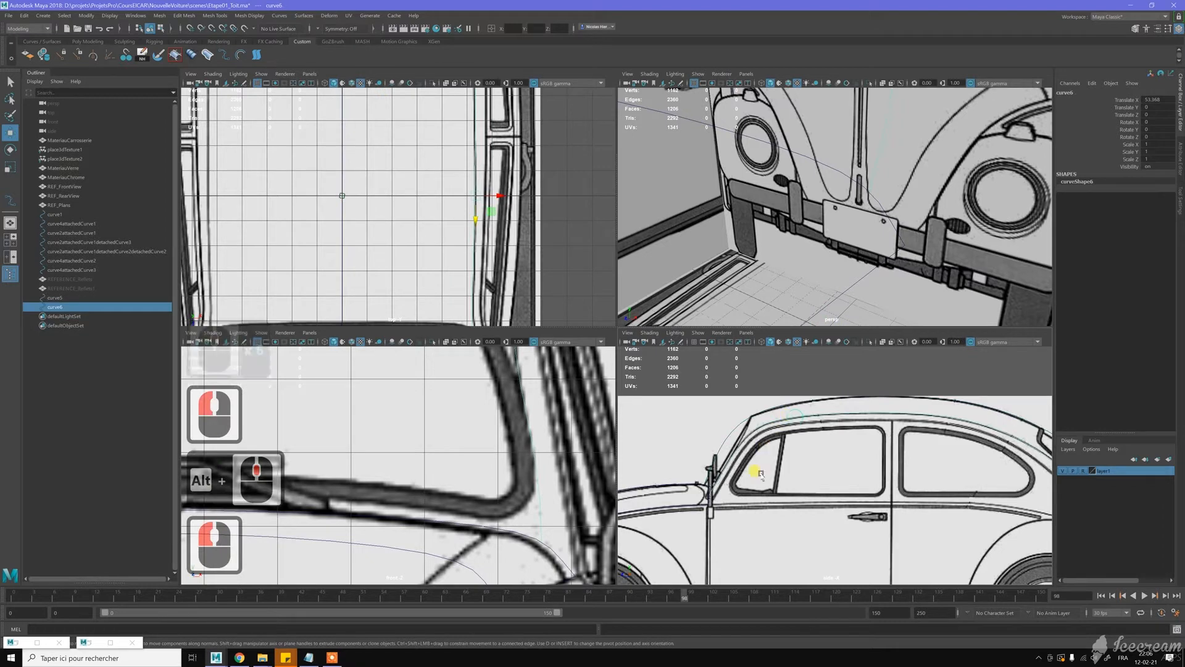
pyautogui.keyDown('alt'); pyautogui.moveTo(761, 473); pyautogui.dragTo(714, 442, button='middle'); pyautogui.keyUp('alt')
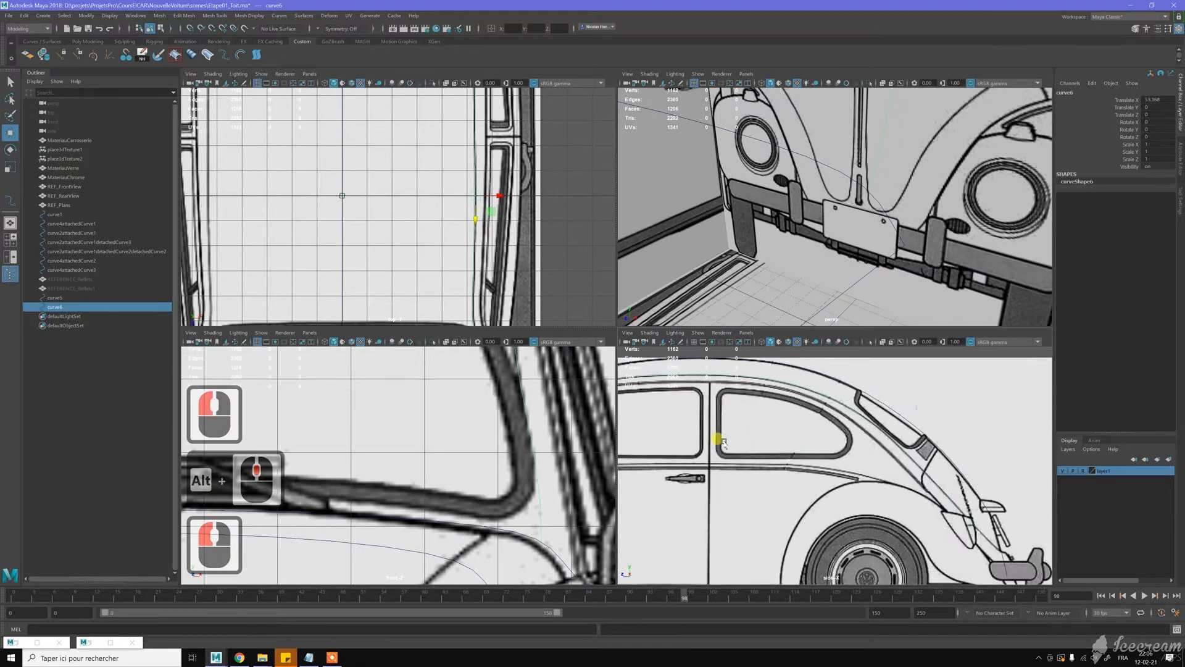
pyautogui.scroll(-17, 450, 432)
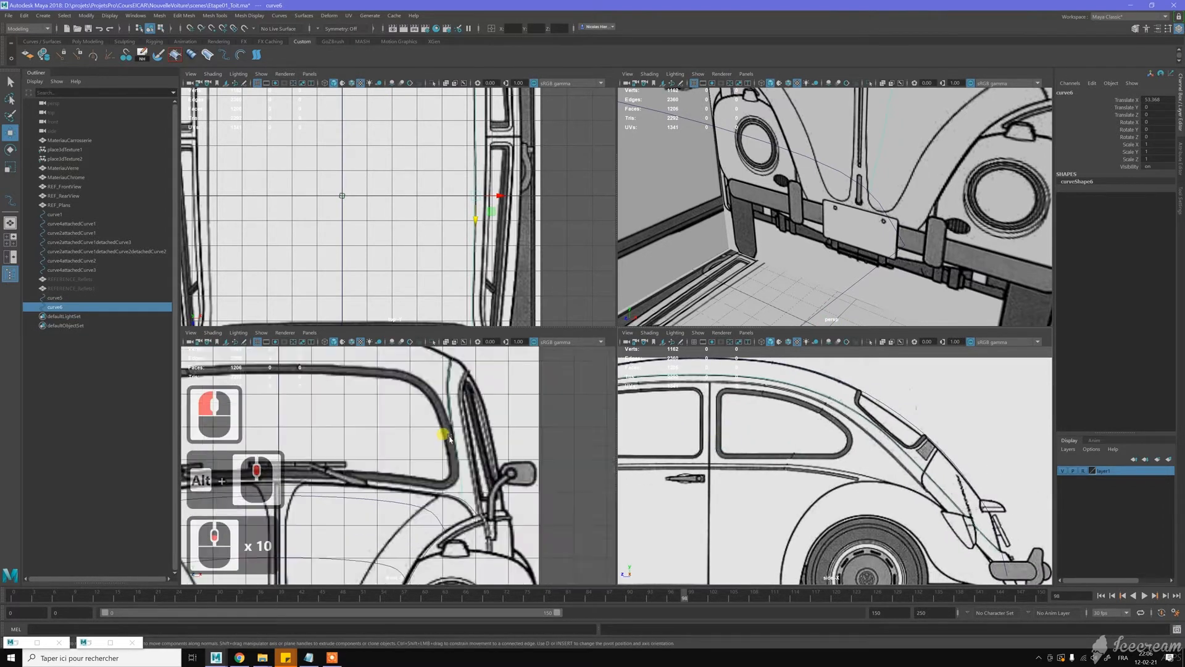
pyautogui.scroll(3, 475, 421)
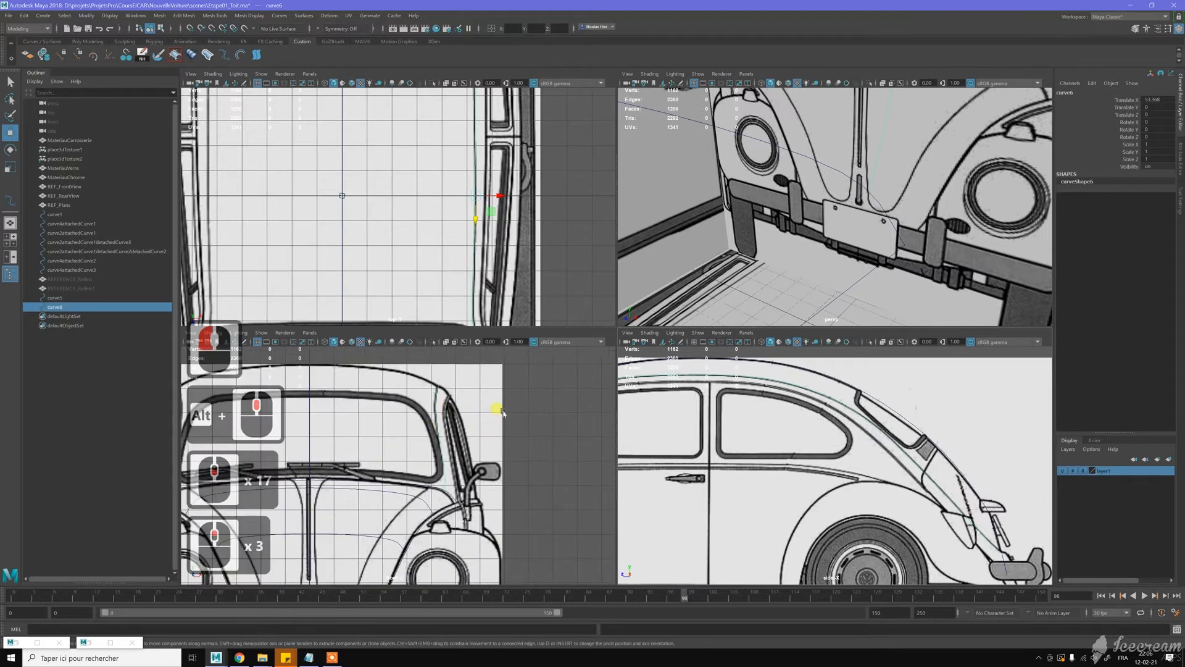
pyautogui.scroll(-5, 478, 247)
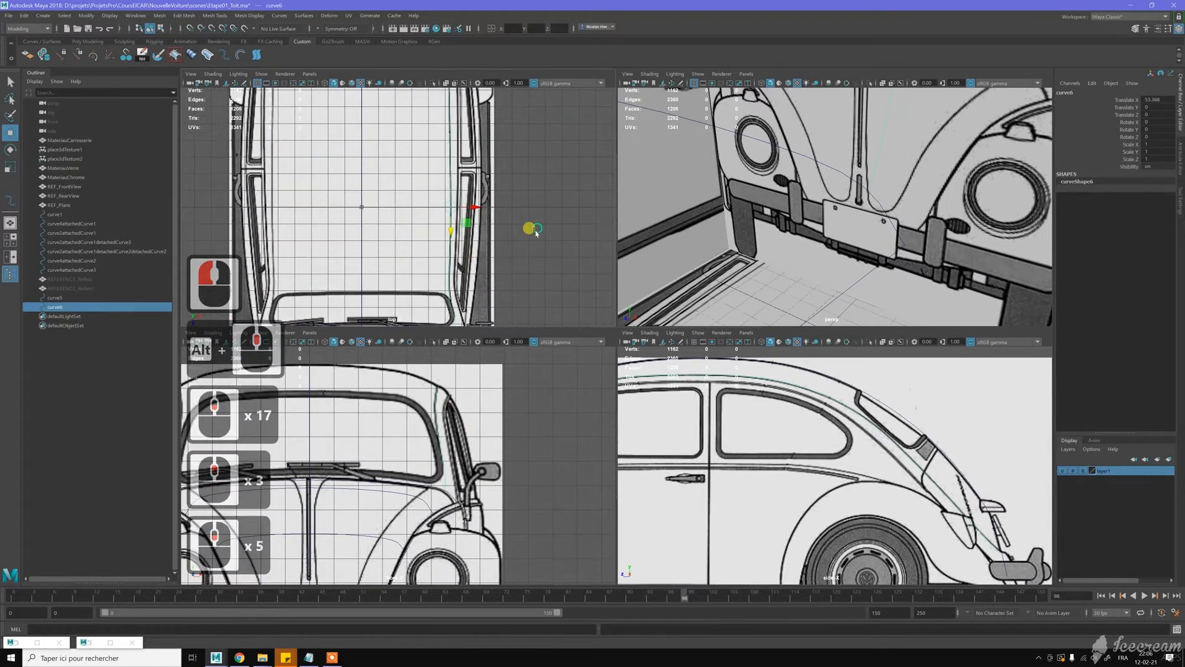
# Step: Put the side curve in edit point mode and adjust its edit point beside the windscreen along X in the top view
pyautogui.keyDown('alt'); pyautogui.scroll(2, 468, 198); pyautogui.keyUp('alt')
pyautogui.keyDown('alt'); pyautogui.scroll(4, 476, 233); pyautogui.keyUp('alt')
pyautogui.keyDown('alt'); pyautogui.moveTo(476, 233); pyautogui.dragTo(394, 205, button='middle'); pyautogui.keyUp('alt')
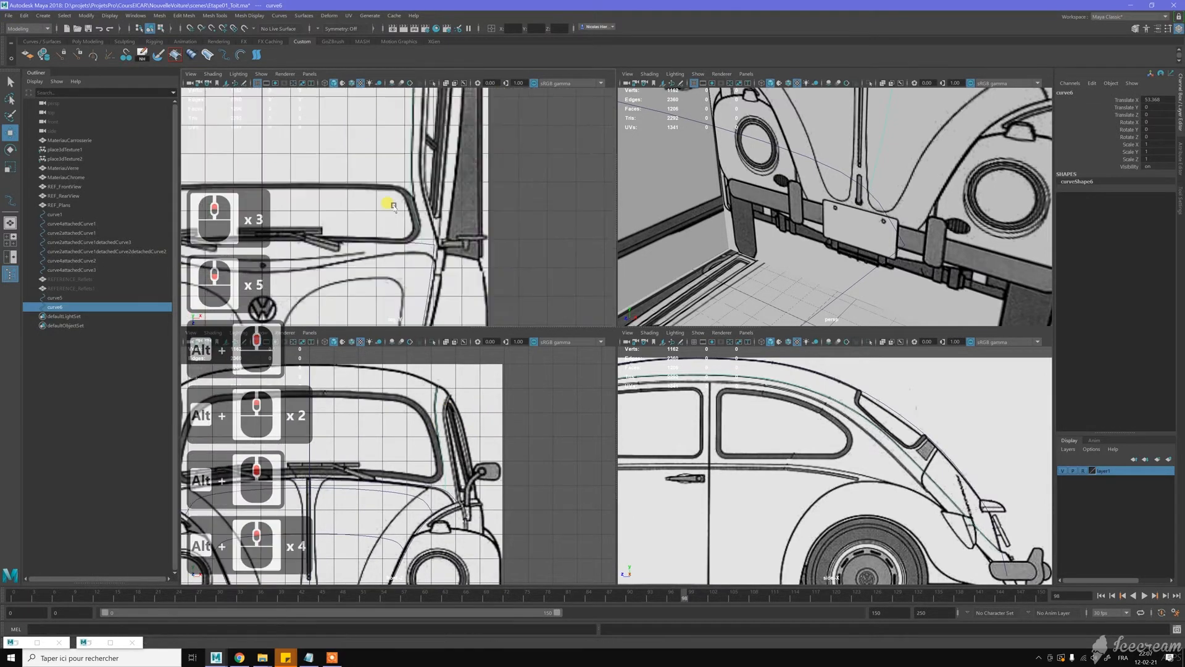
pyautogui.keyDown('alt'); pyautogui.scroll(1, 408, 180); pyautogui.keyUp('alt')
pyautogui.scroll(4, 408, 180)
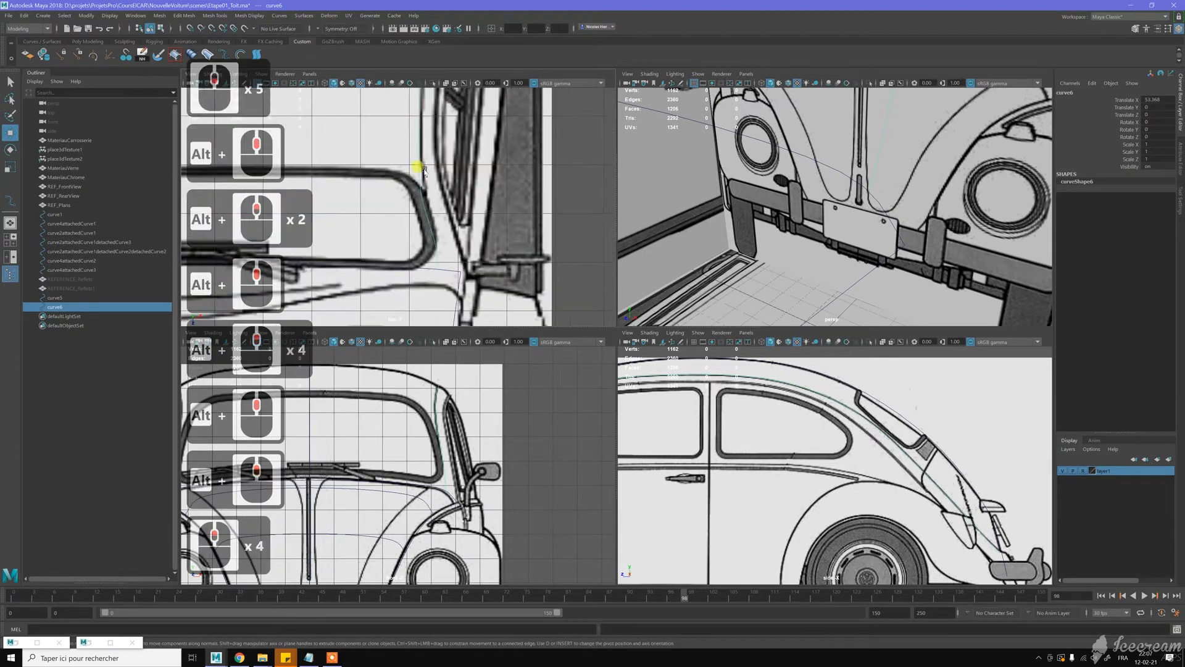
pyautogui.moveTo(434, 167)
pyautogui.mouseDown(button='right')
pyautogui.moveTo(412, 166)
pyautogui.moveTo(424, 185)
pyautogui.mouseUp(button='right')
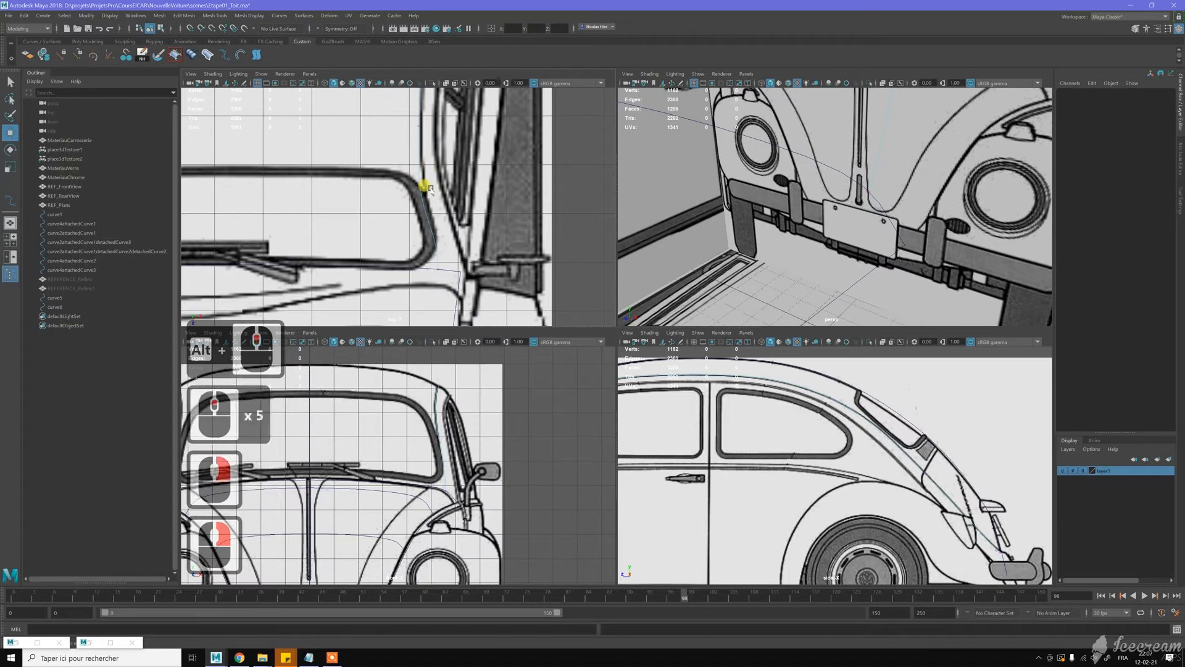
pyautogui.click(422, 131)
pyautogui.keyDown('alt'); pyautogui.moveTo(456, 188); pyautogui.dragTo(442, 243, button='middle'); pyautogui.keyUp('alt')
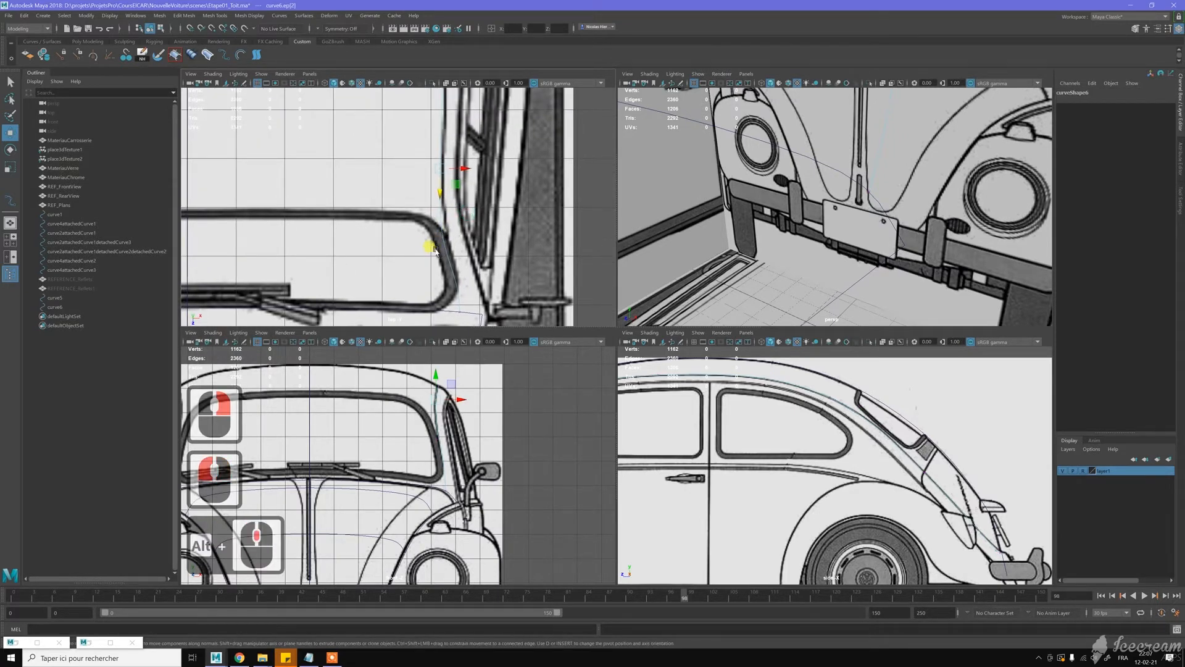
pyautogui.click(448, 250)
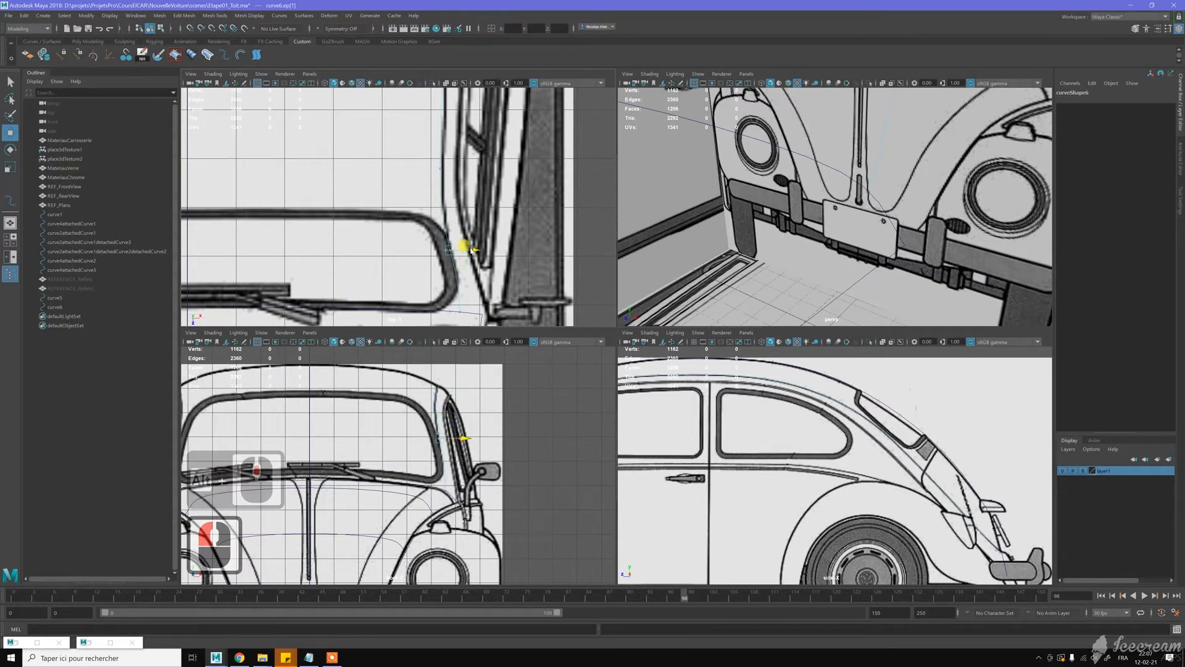
pyautogui.click(439, 293)
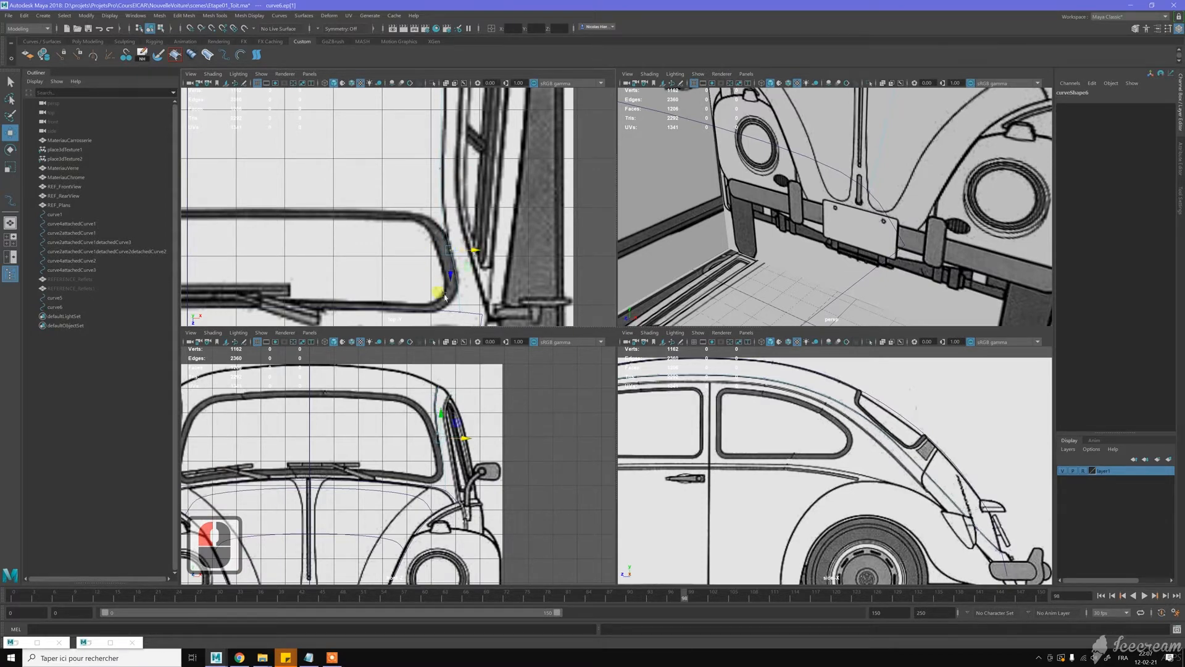
# Step: Snap the side curve's lower front end point along the existing curve beneath the windscreen's lower corner in the top view
pyautogui.click(462, 316)
pyautogui.keyDown('alt'); pyautogui.moveTo(521, 301); pyautogui.dragTo(526, 233, button='middle'); pyautogui.keyUp('alt')
pyautogui.keyDown('alt'); pyautogui.moveTo(526, 232); pyautogui.dragTo(543, 281, button='right'); pyautogui.keyUp('alt')
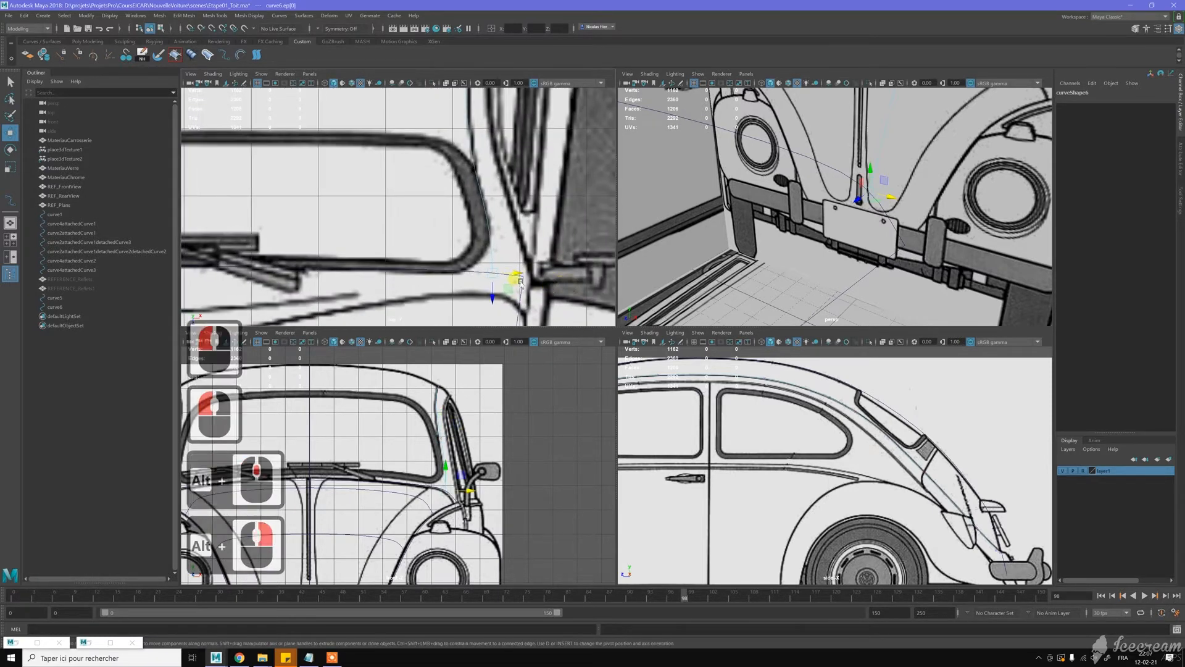
pyautogui.press('c')
pyautogui.moveTo(484, 271); pyautogui.dragTo(507, 272)
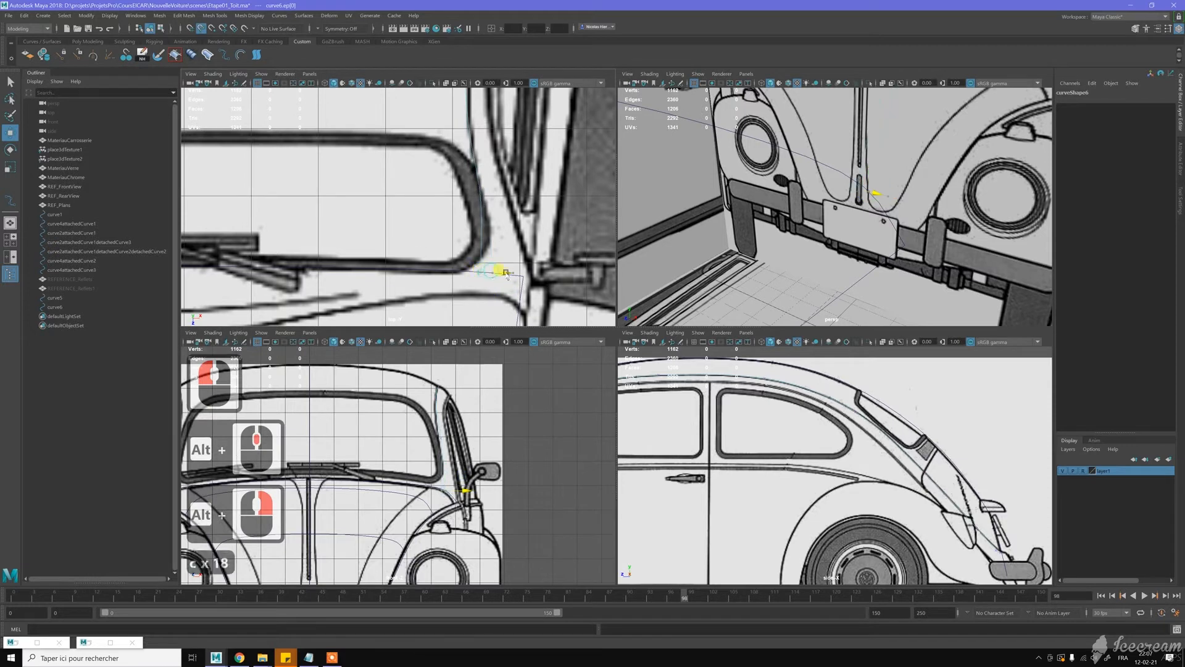
pyautogui.moveTo(507, 272); pyautogui.dragTo(522, 271, button='middle')
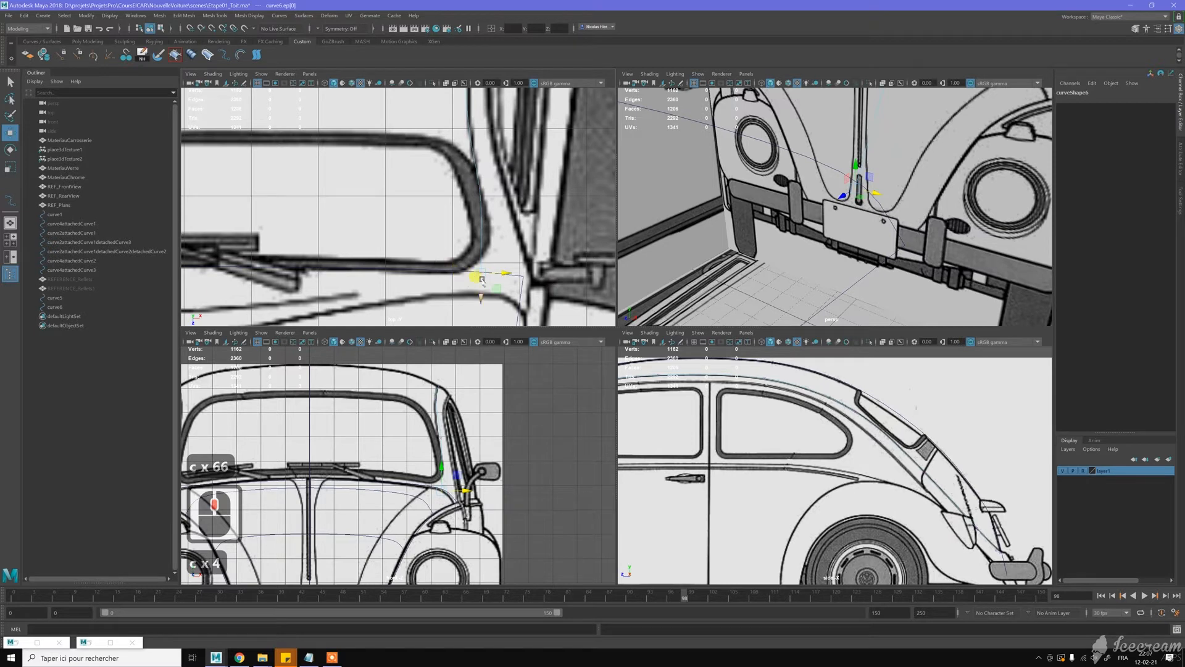
pyautogui.moveTo(482, 277)
pyautogui.mouseDown(button='middle')
pyautogui.moveTo(457, 272)
pyautogui.moveTo(500, 276)
pyautogui.mouseUp(button='middle')
pyautogui.press('c')
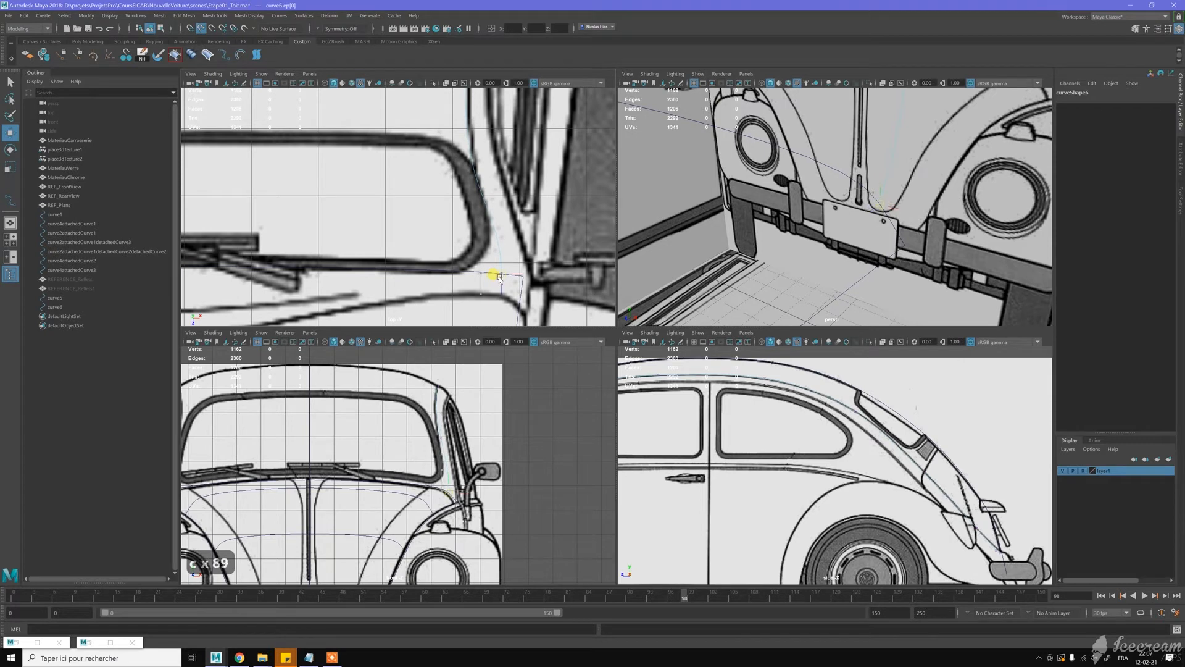
# Step: Shift the curve6 control vertex beside the windshield's lower corner sideways in the top view to follow the body line
pyautogui.moveTo(518, 238); pyautogui.dragTo(478, 233, button='right')
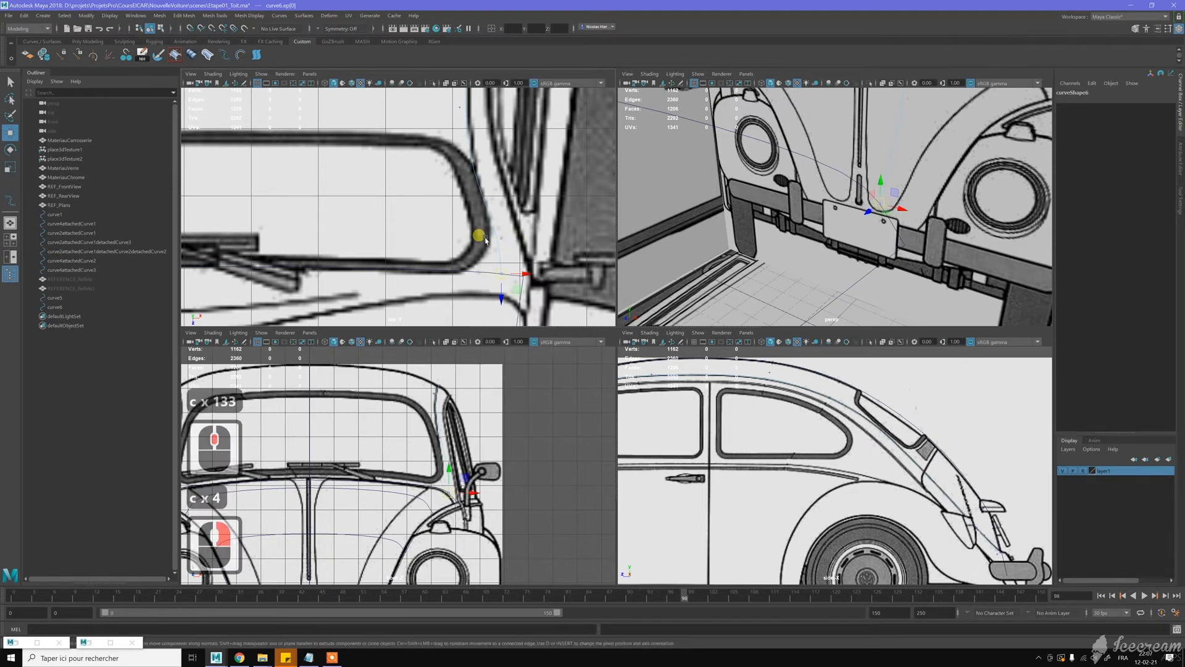
pyautogui.click(515, 239)
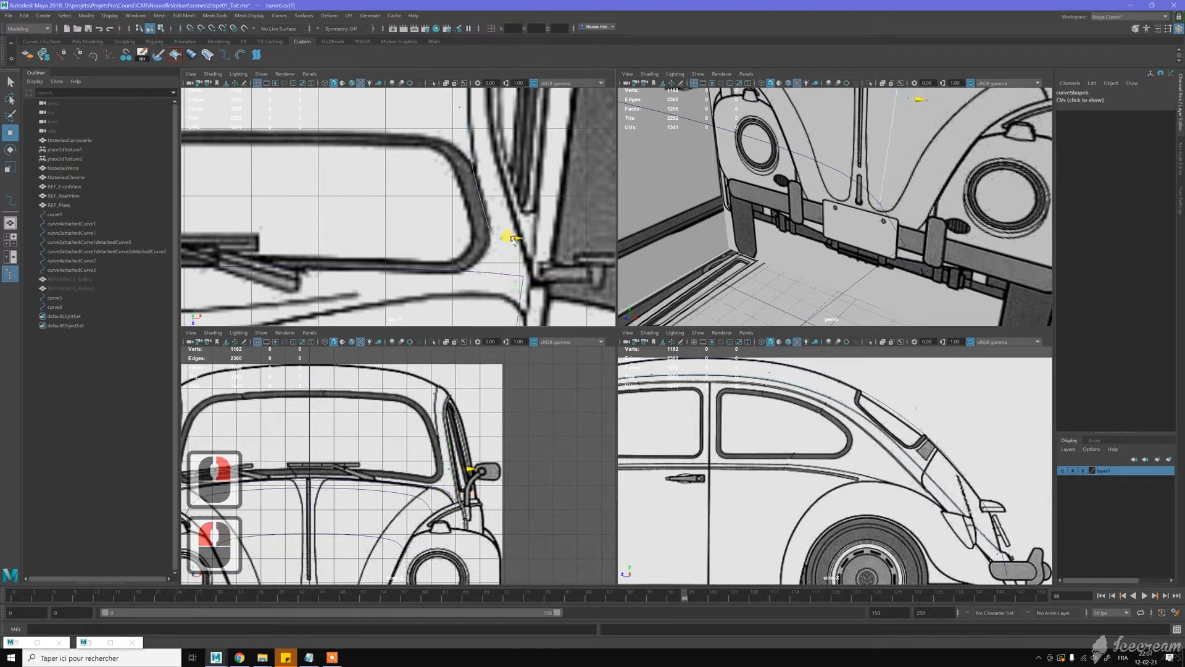
pyautogui.moveTo(514, 240); pyautogui.dragTo(513, 239)
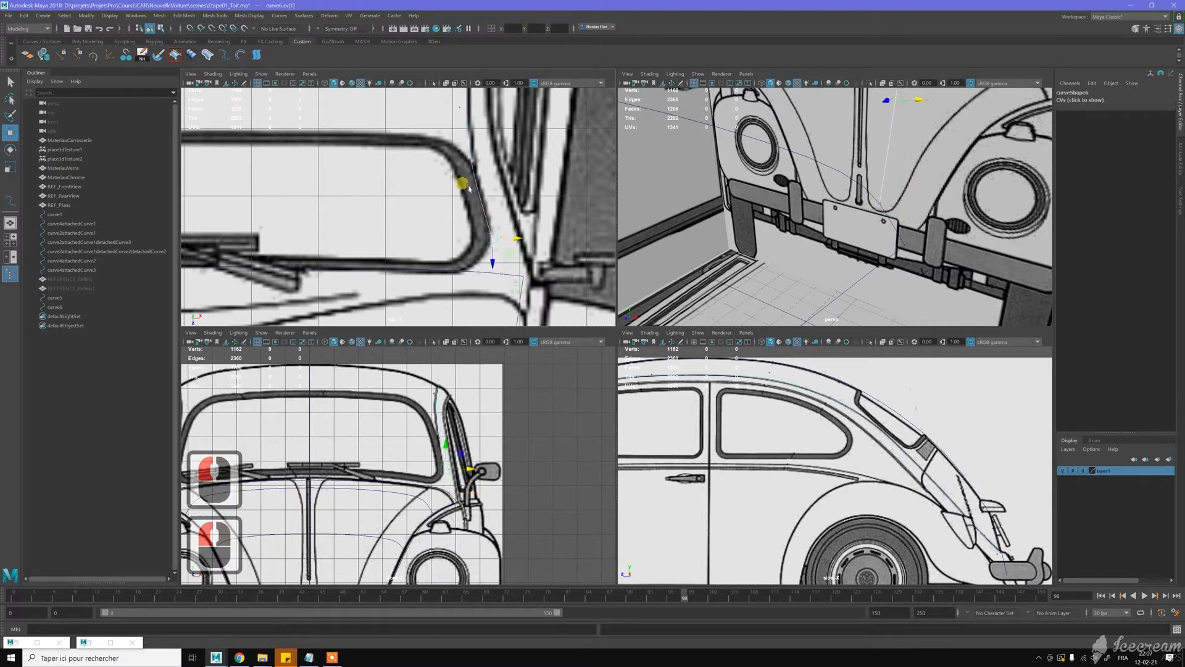
# Step: Shift the curve6 edit points beside the windshield and at the roof's front corner sideways in the top view to follow the reference line
pyautogui.moveTo(462, 166); pyautogui.dragTo(463, 189, button='right')
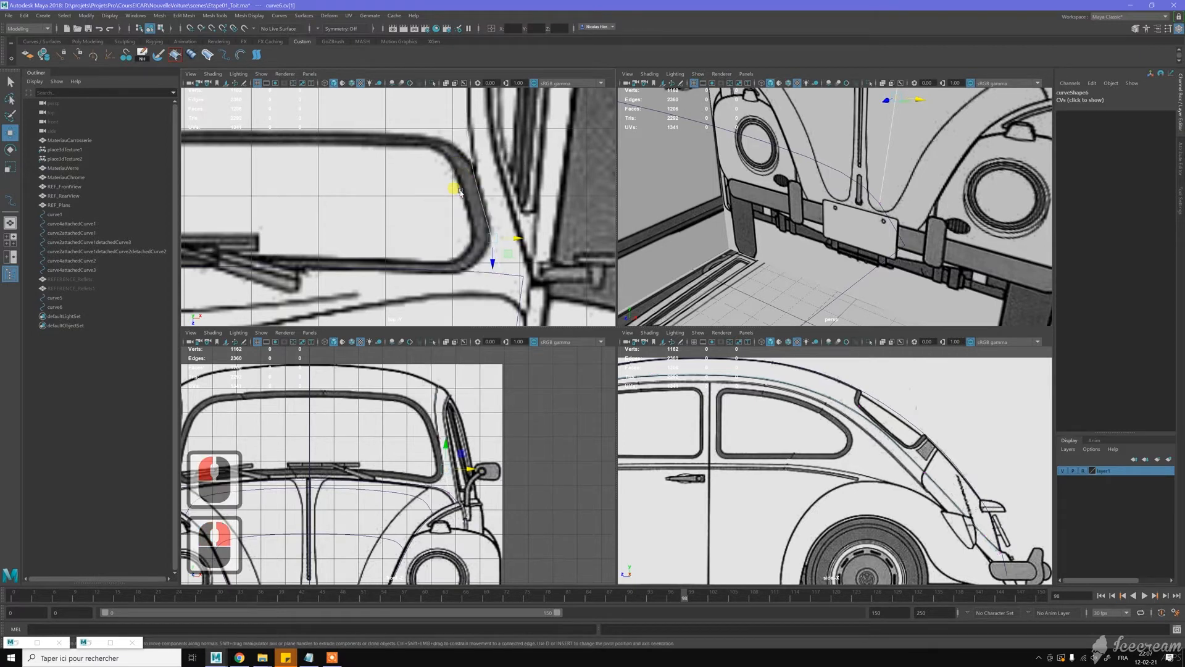
pyautogui.click(494, 185)
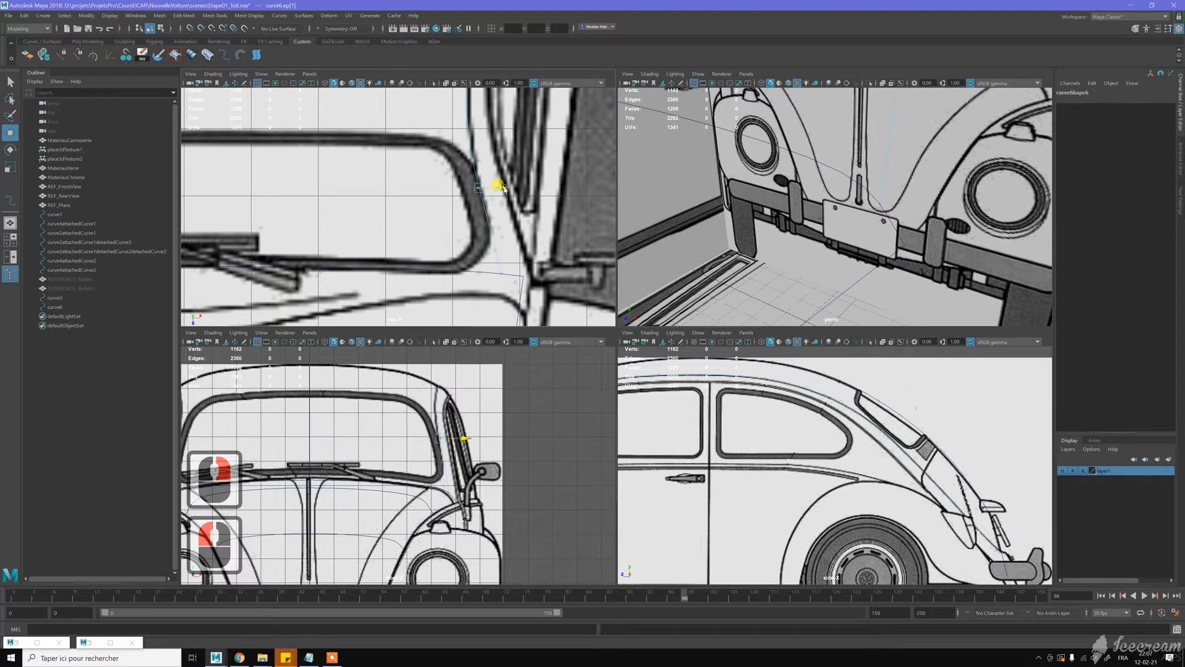
pyautogui.moveTo(504, 189); pyautogui.dragTo(505, 189)
pyautogui.keyDown('alt'); pyautogui.moveTo(536, 178); pyautogui.dragTo(544, 293, button='middle'); pyautogui.keyUp('alt')
pyautogui.moveTo(451, 188); pyautogui.dragTo(497, 191)
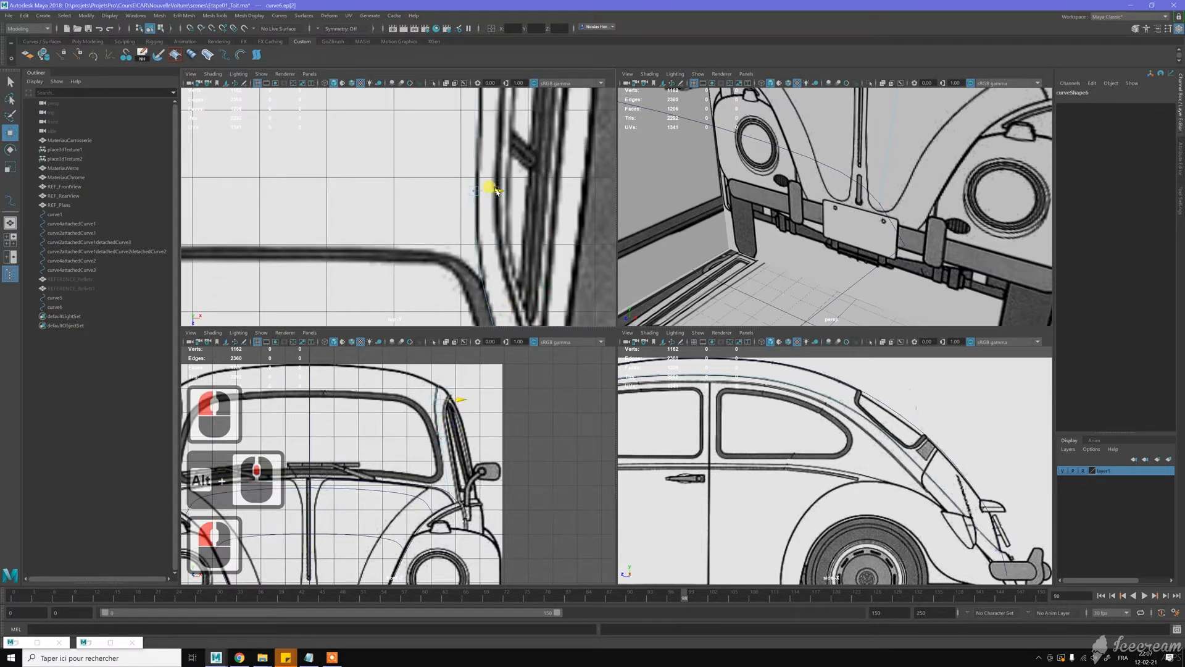
# Step: Adjust the curve6 edit point beside the windshield pillar sideways and vertically in the front view to match the blueprint
pyautogui.scroll(4, 472, 426)
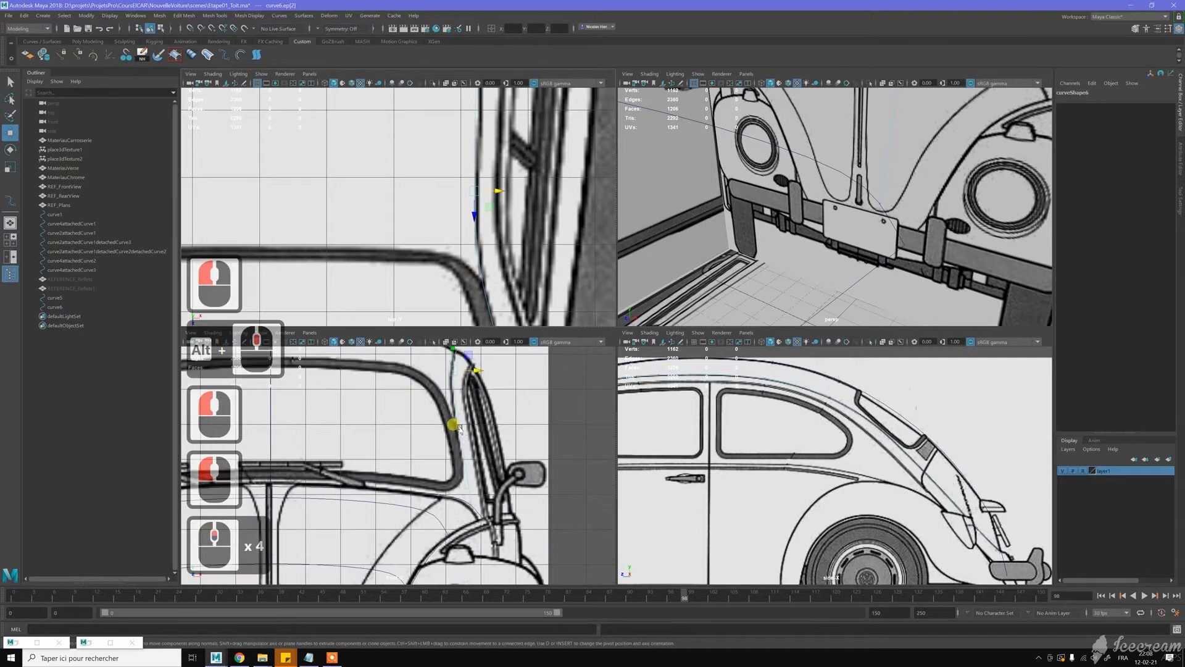
pyautogui.click(476, 426)
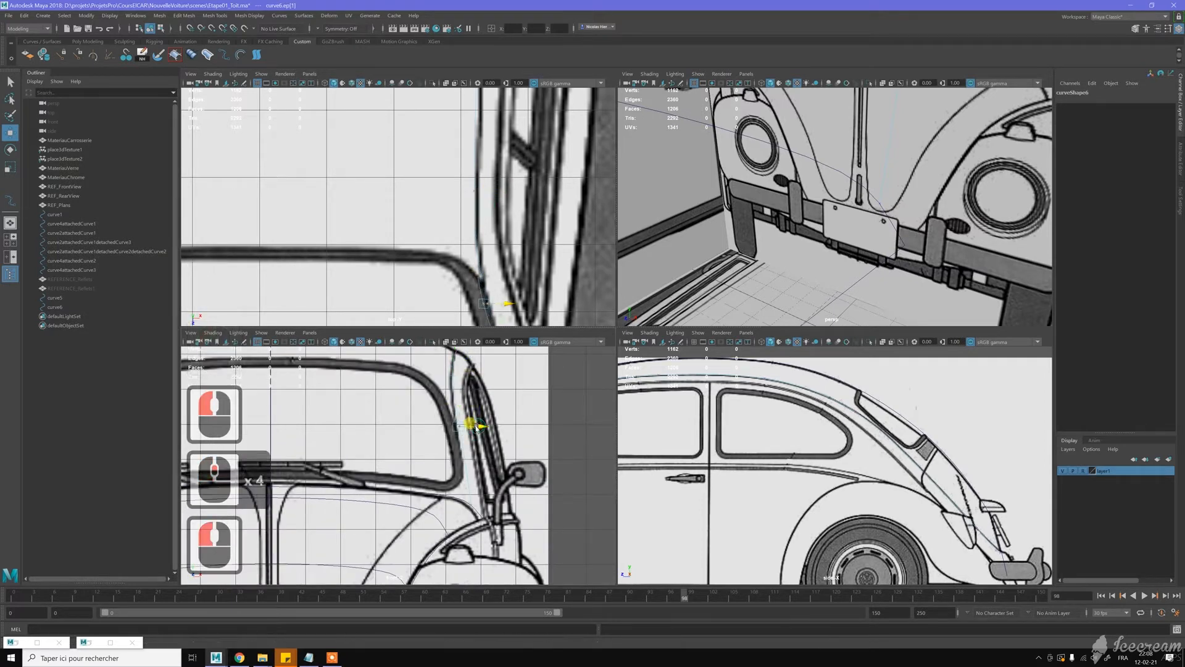
pyautogui.click(504, 301)
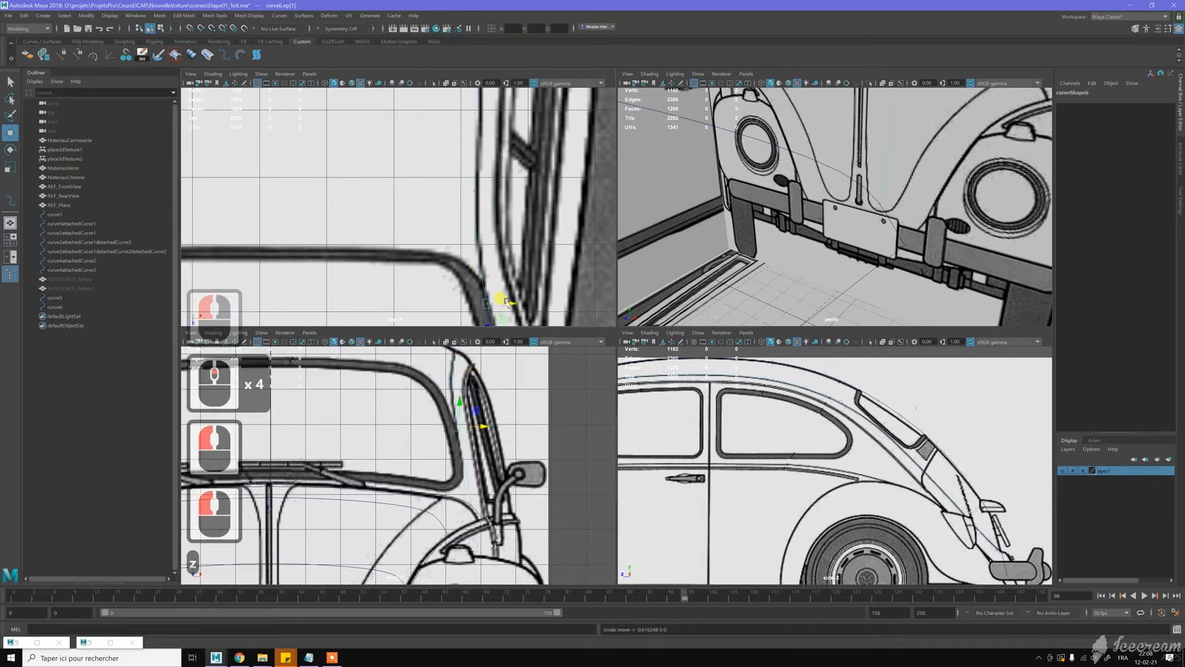
pyautogui.press('z')
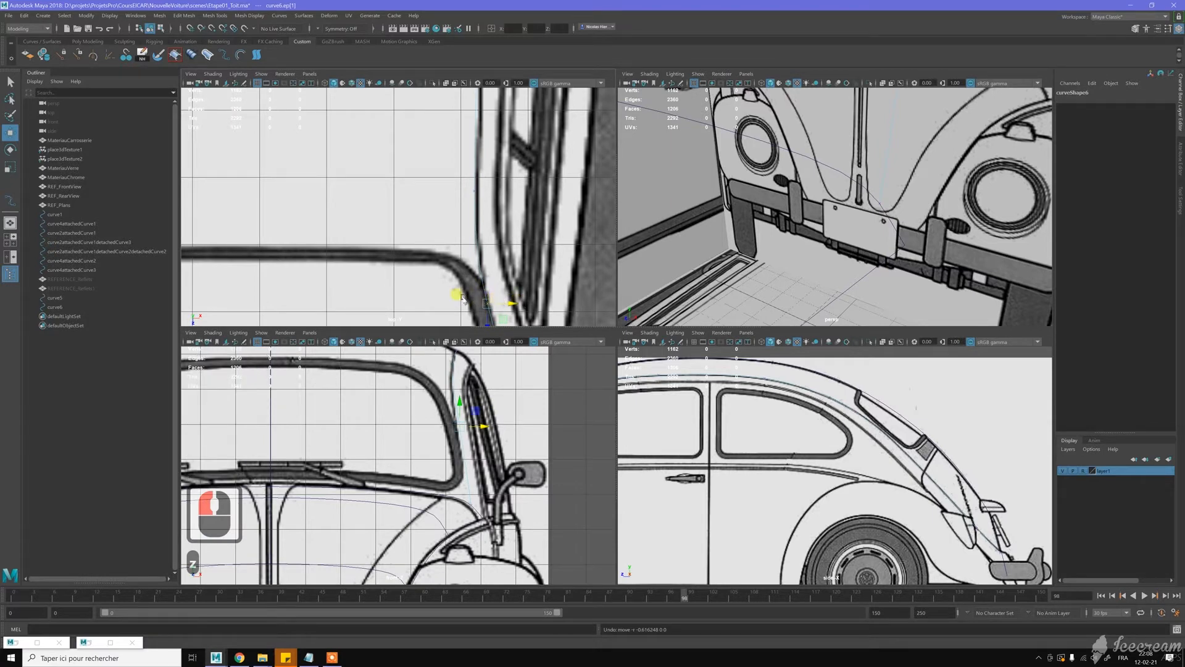
pyautogui.click(458, 402)
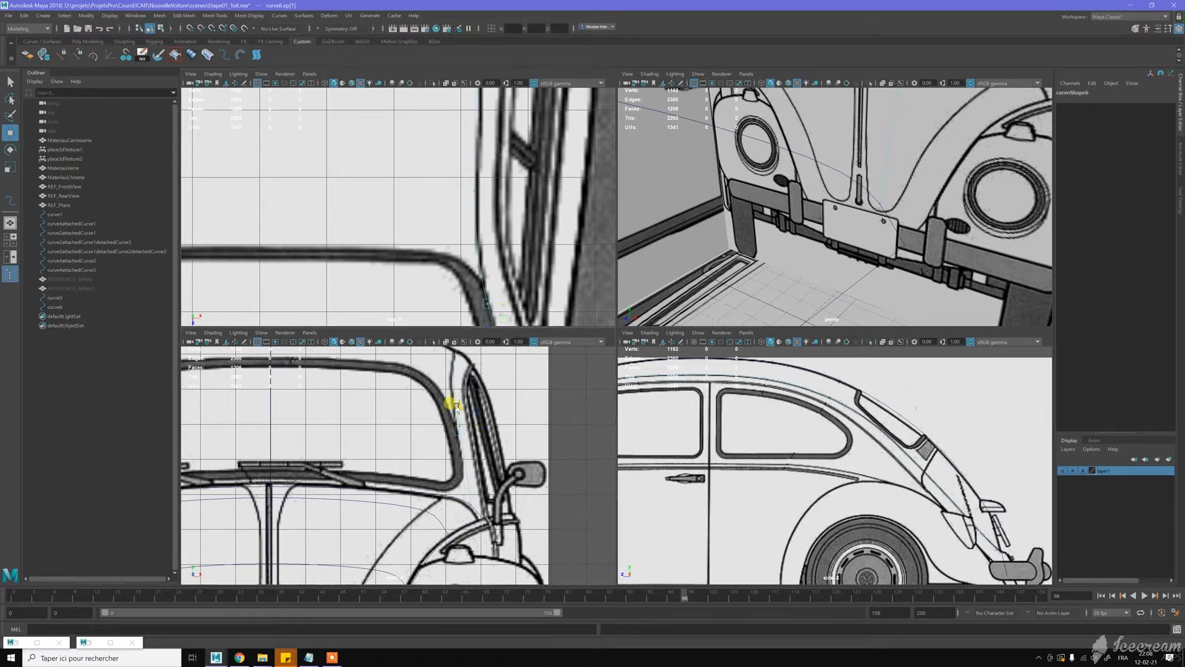
pyautogui.moveTo(455, 411); pyautogui.dragTo(483, 435)
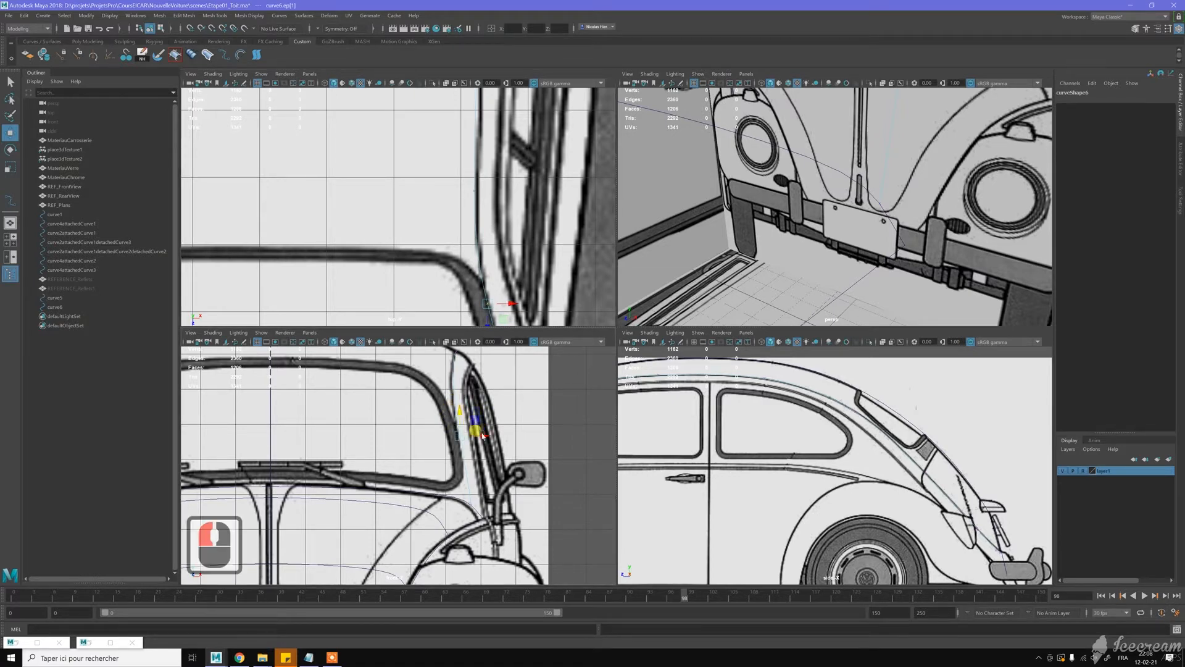
pyautogui.click(483, 435)
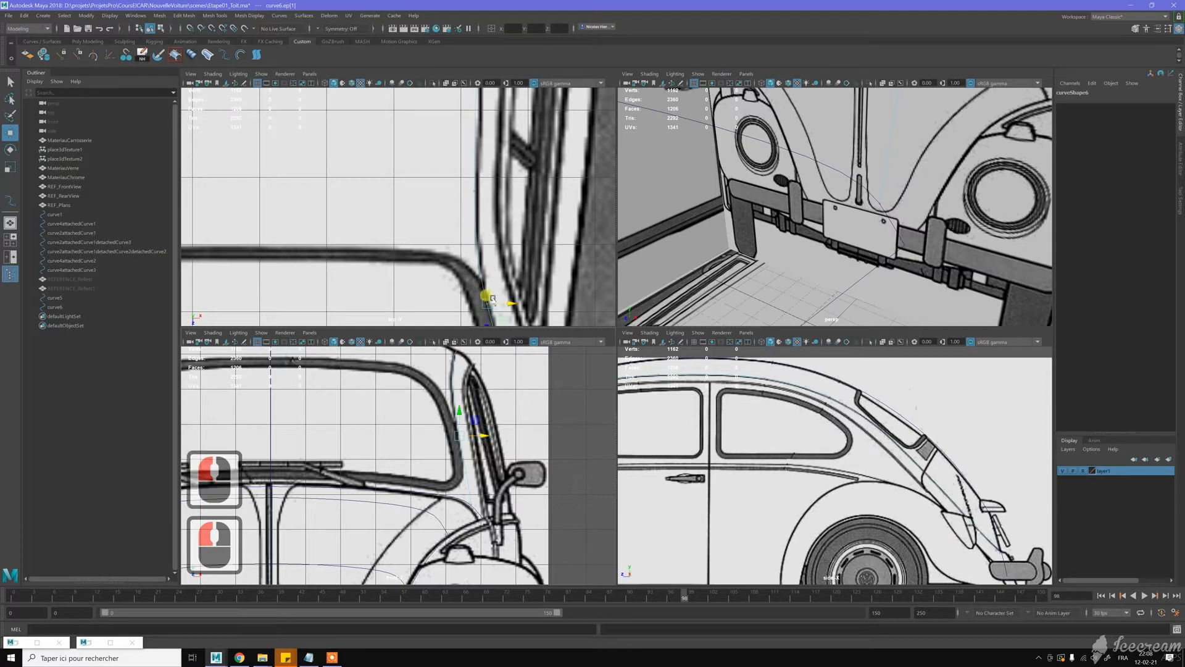
# Step: Move the windshield pillar edit point of curve6 lengthwise and vertically in the side view to fit the pillar line
pyautogui.scroll(2, 782, 485)
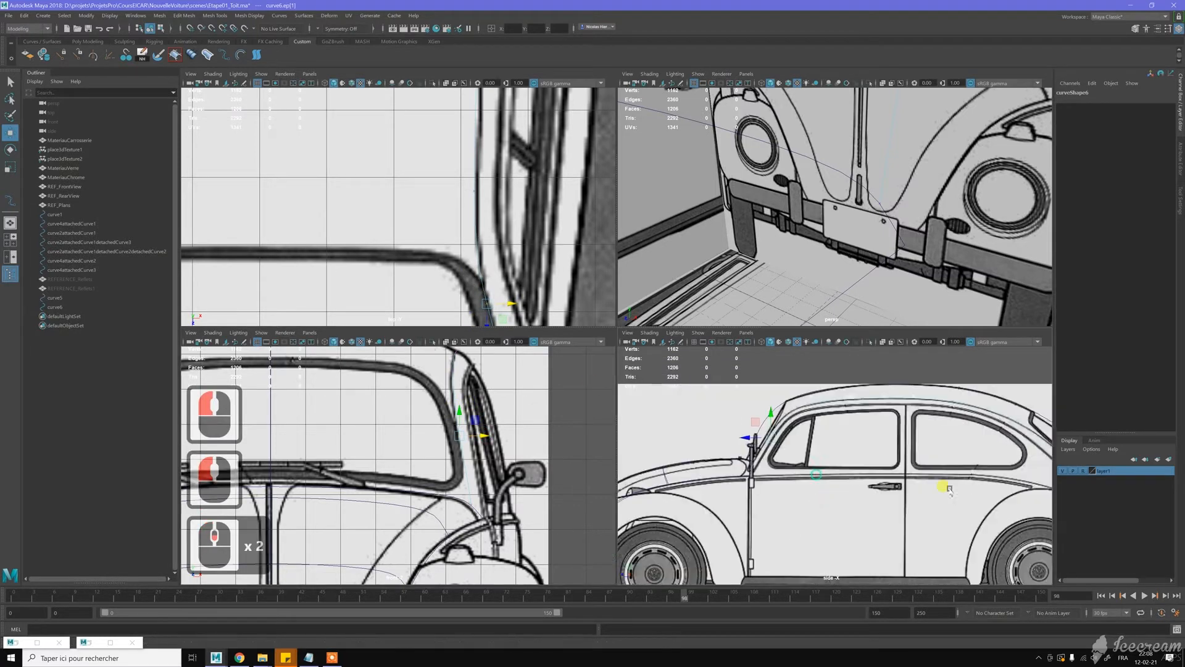
pyautogui.keyDown('alt'); pyautogui.moveTo(796, 488); pyautogui.dragTo(829, 423, button='middle'); pyautogui.keyUp('alt')
pyautogui.scroll(5, 836, 435)
pyautogui.scroll(4, 840, 442)
pyautogui.keyDown('alt'); pyautogui.moveTo(881, 384); pyautogui.dragTo(837, 431, button='middle'); pyautogui.keyUp('alt')
pyautogui.scroll(2, 831, 432)
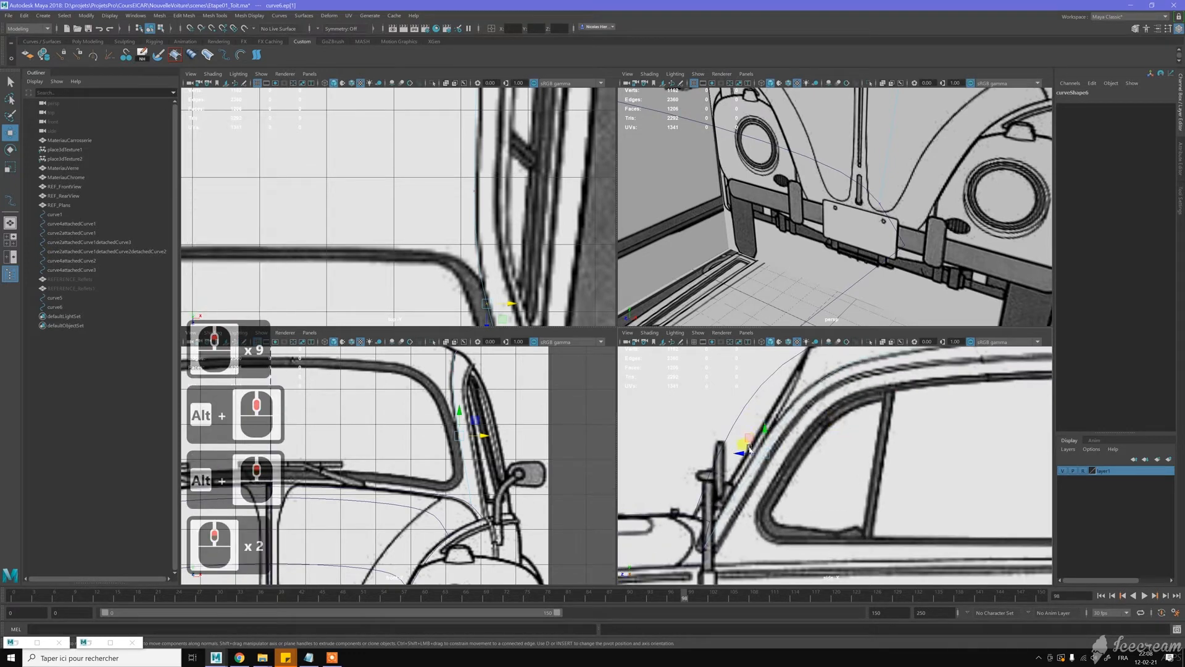
pyautogui.moveTo(748, 453); pyautogui.dragTo(742, 453)
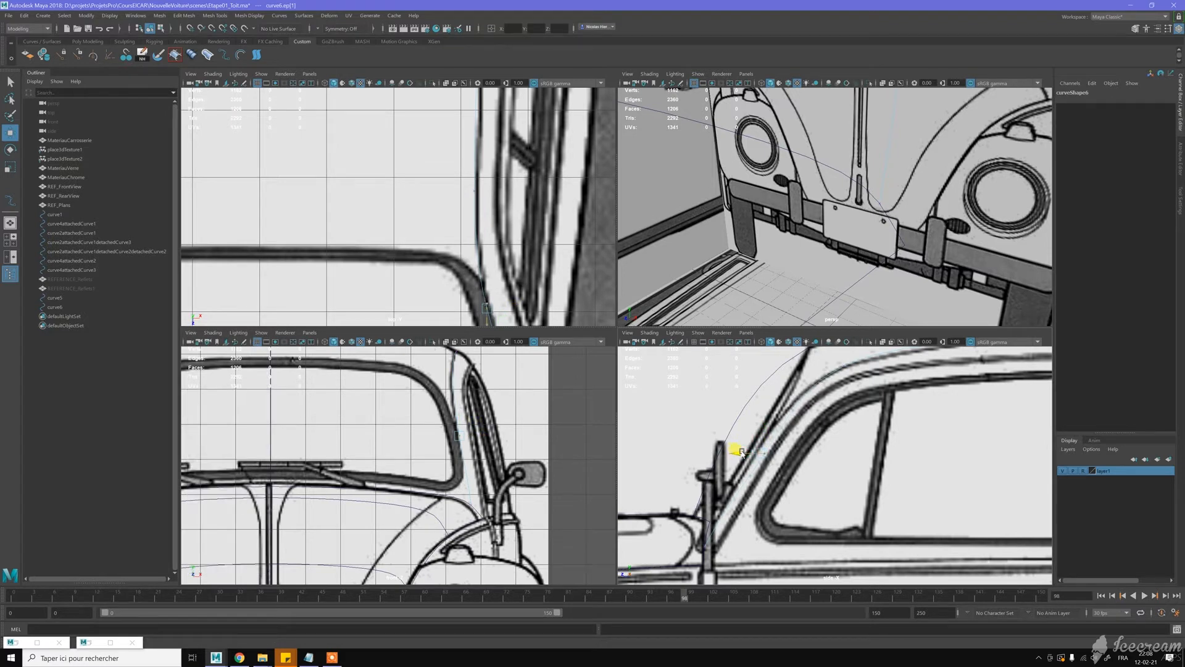
pyautogui.moveTo(740, 454); pyautogui.dragTo(766, 432)
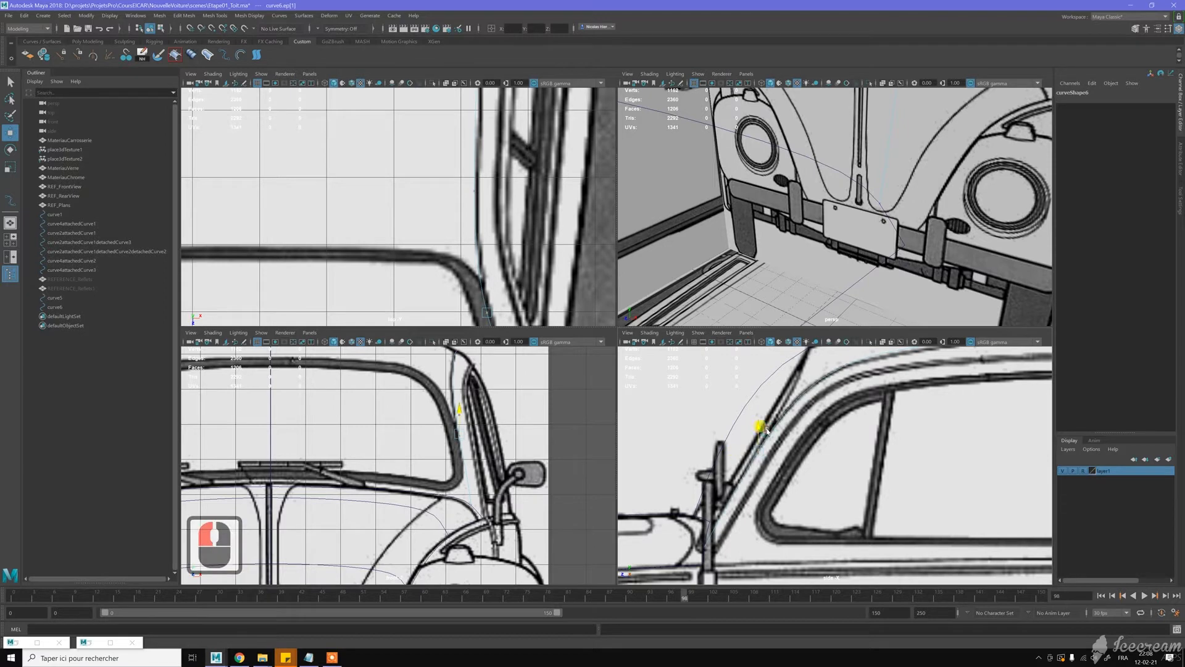
pyautogui.moveTo(763, 431); pyautogui.dragTo(764, 431)
# Step: Fine-tune the pillar edit point of curve6 across the top, front and side views until it follows the pillar in each
pyautogui.scroll(5, 487, 263)
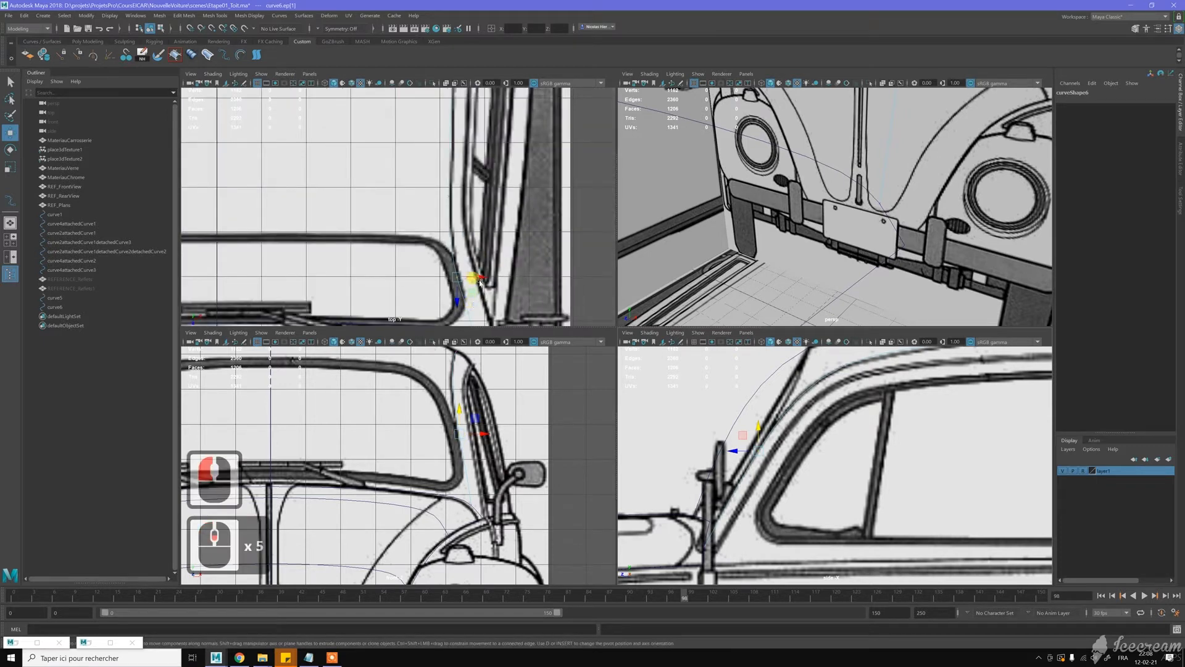
pyautogui.moveTo(479, 278); pyautogui.dragTo(479, 277)
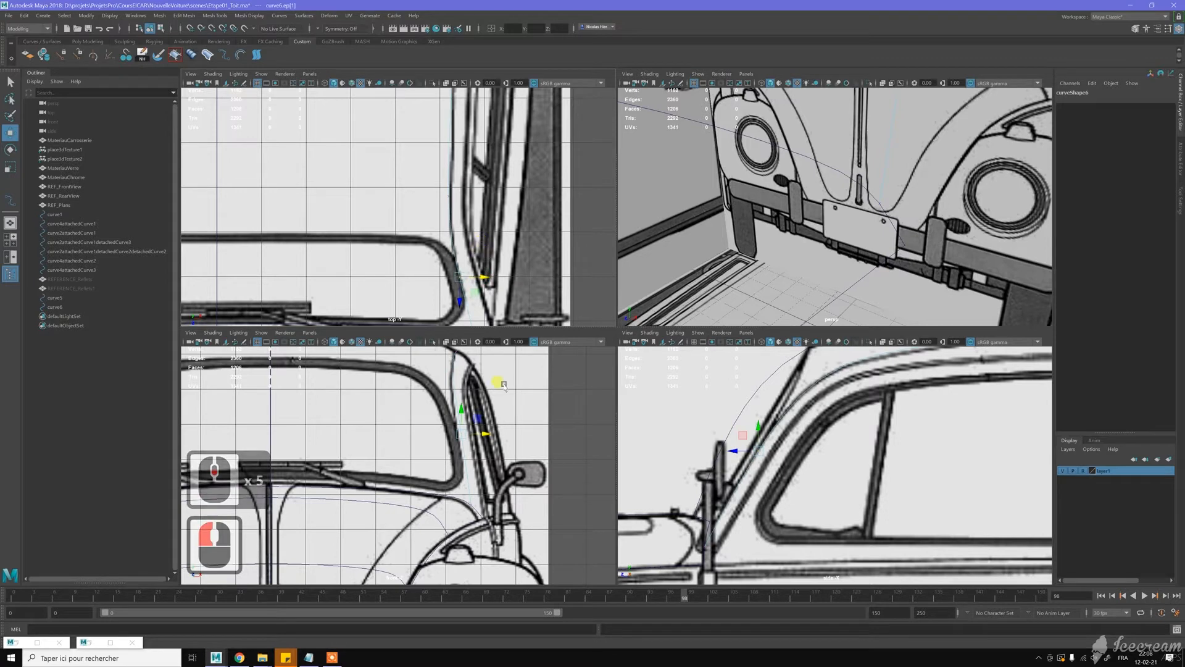
pyautogui.moveTo(479, 436); pyautogui.dragTo(485, 436)
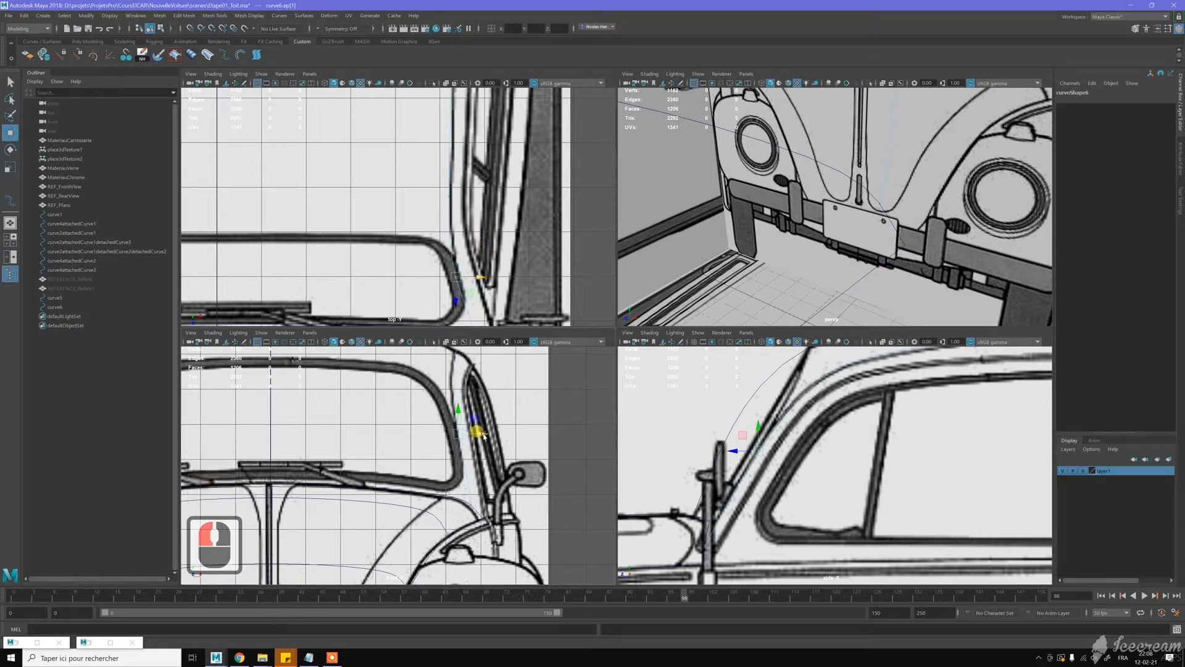
pyautogui.moveTo(486, 274); pyautogui.dragTo(482, 275)
pyautogui.moveTo(457, 407); pyautogui.dragTo(458, 410)
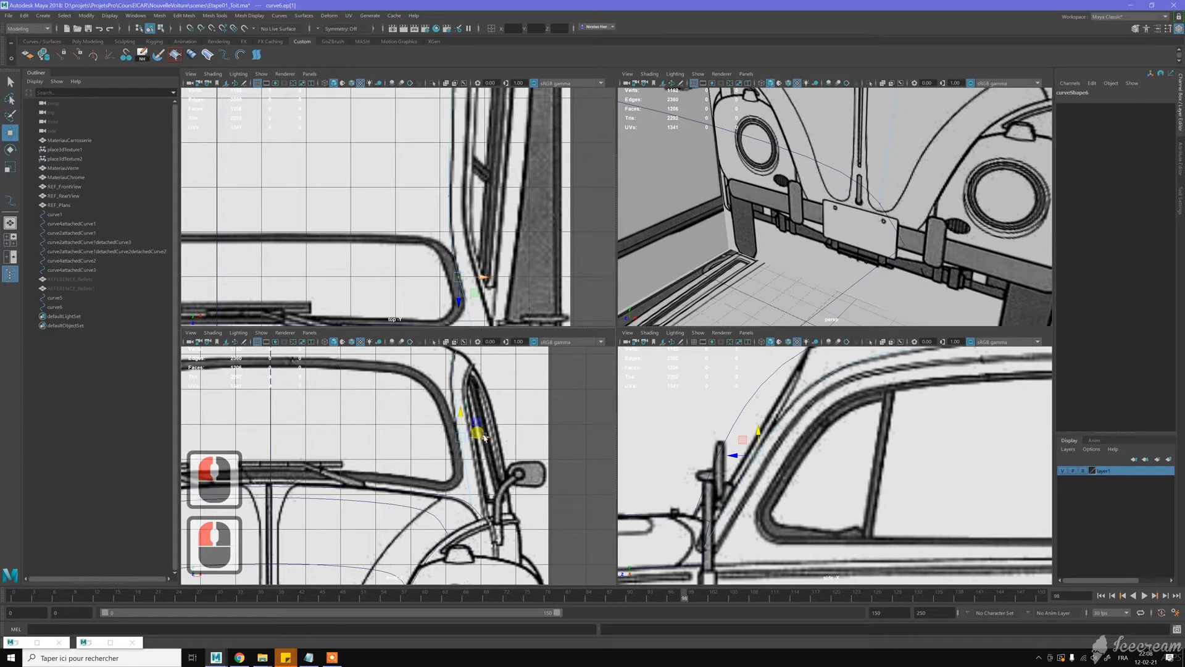
pyautogui.moveTo(484, 438); pyautogui.dragTo(482, 437)
pyautogui.moveTo(734, 455); pyautogui.dragTo(731, 454)
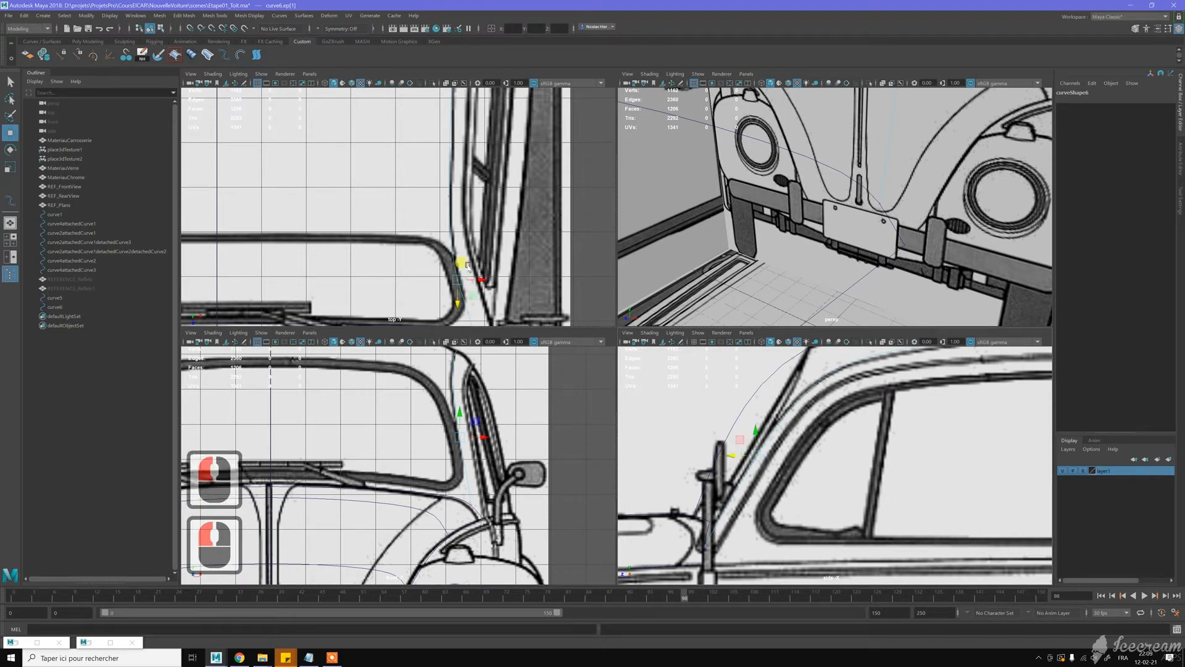
pyautogui.moveTo(478, 279); pyautogui.dragTo(480, 279)
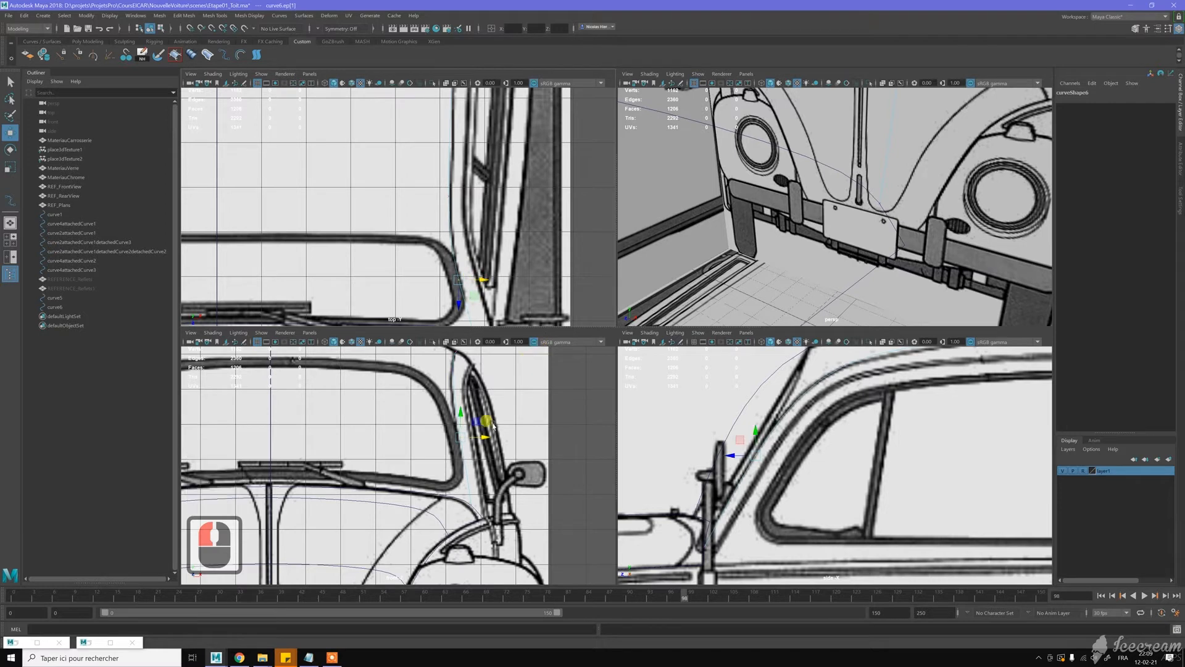
pyautogui.moveTo(483, 438); pyautogui.dragTo(483, 438)
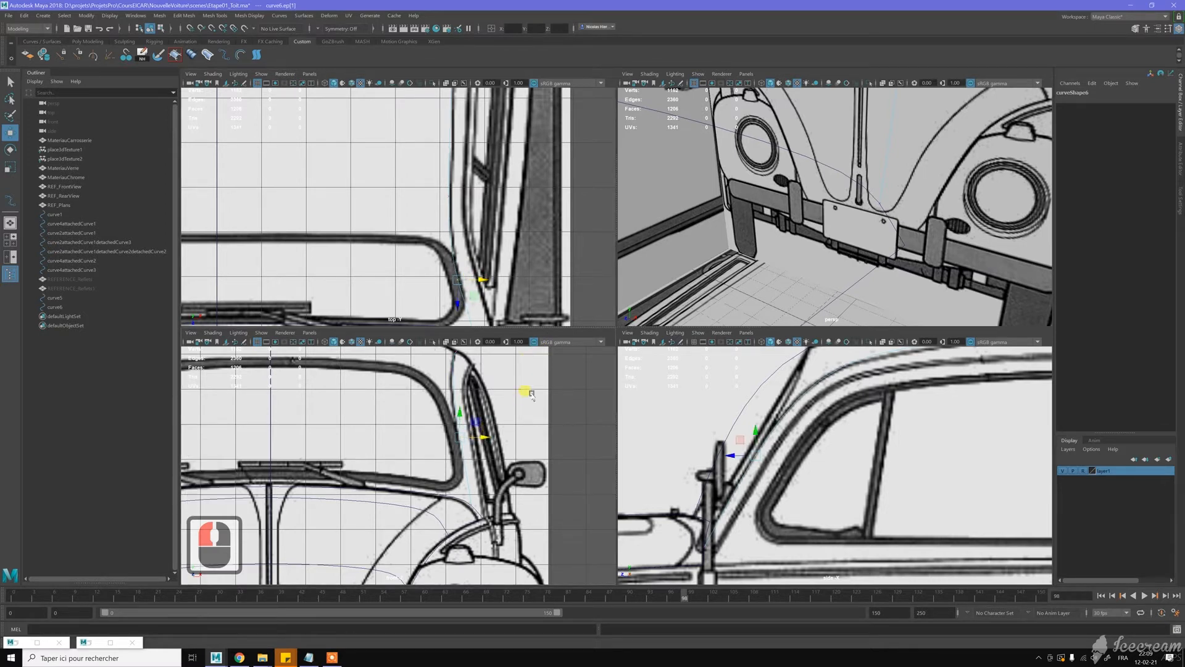
# Step: Shift the curve6 edit point above the pillar, at the roof corner, sideways to match the front and top views
pyautogui.click(463, 371)
pyautogui.moveTo(471, 371); pyautogui.dragTo(468, 372)
pyautogui.moveTo(470, 193); pyautogui.dragTo(470, 194)
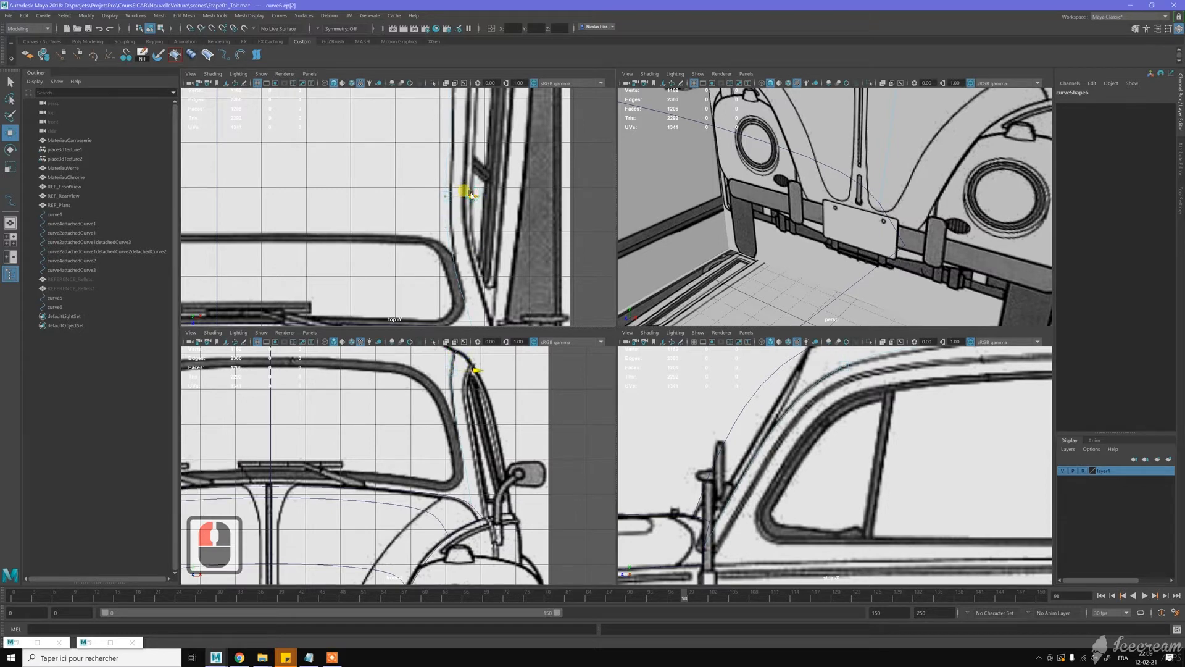
pyautogui.moveTo(470, 193); pyautogui.dragTo(471, 196)
pyautogui.moveTo(486, 369); pyautogui.dragTo(473, 370)
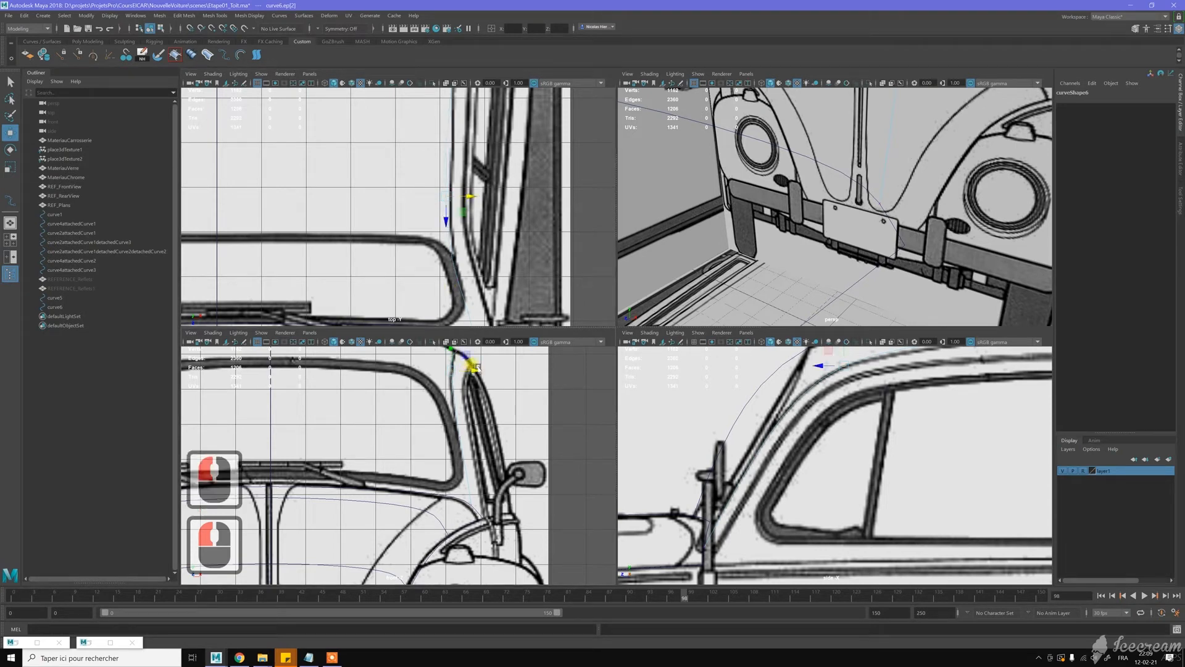
# Step: Lower the roof-corner edit point of curve6 and move it forward in the side view to follow the roof line
pyautogui.scroll(-2, 891, 506)
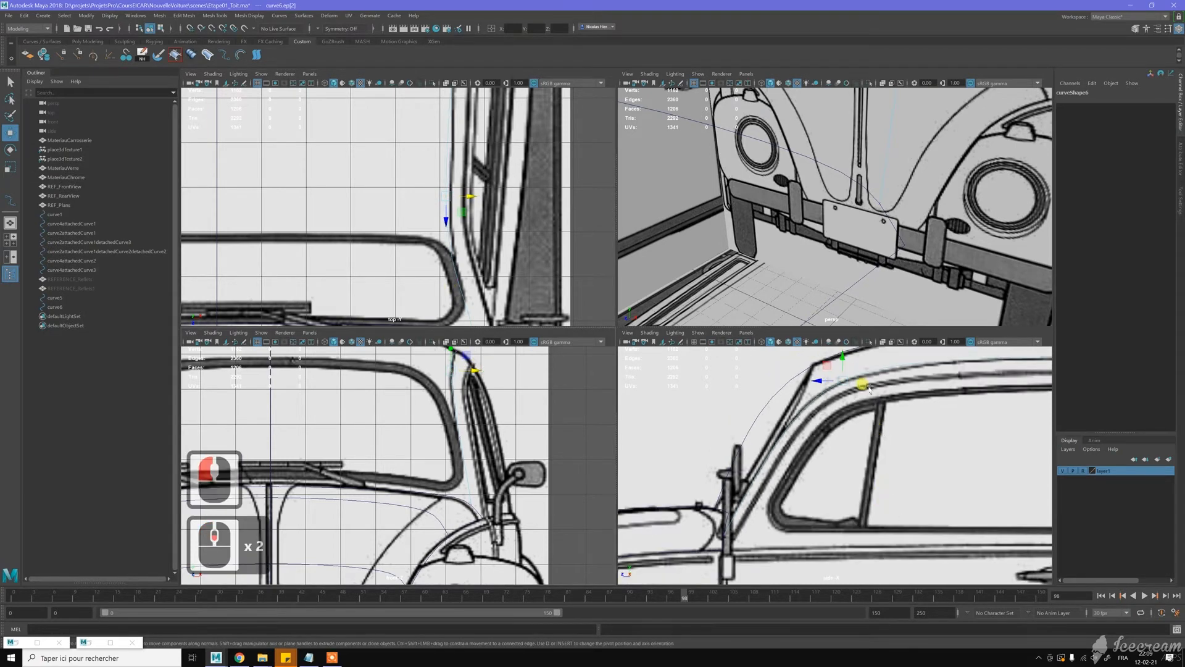
pyautogui.moveTo(842, 357); pyautogui.dragTo(841, 359)
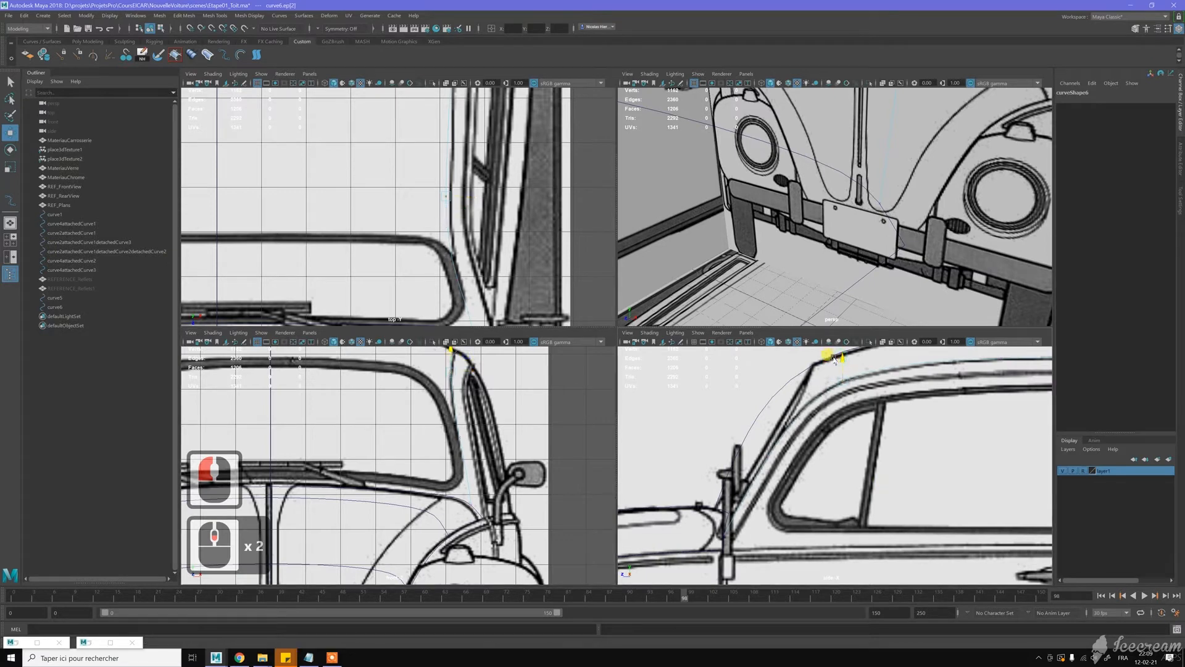
pyautogui.moveTo(833, 360); pyautogui.dragTo(816, 384)
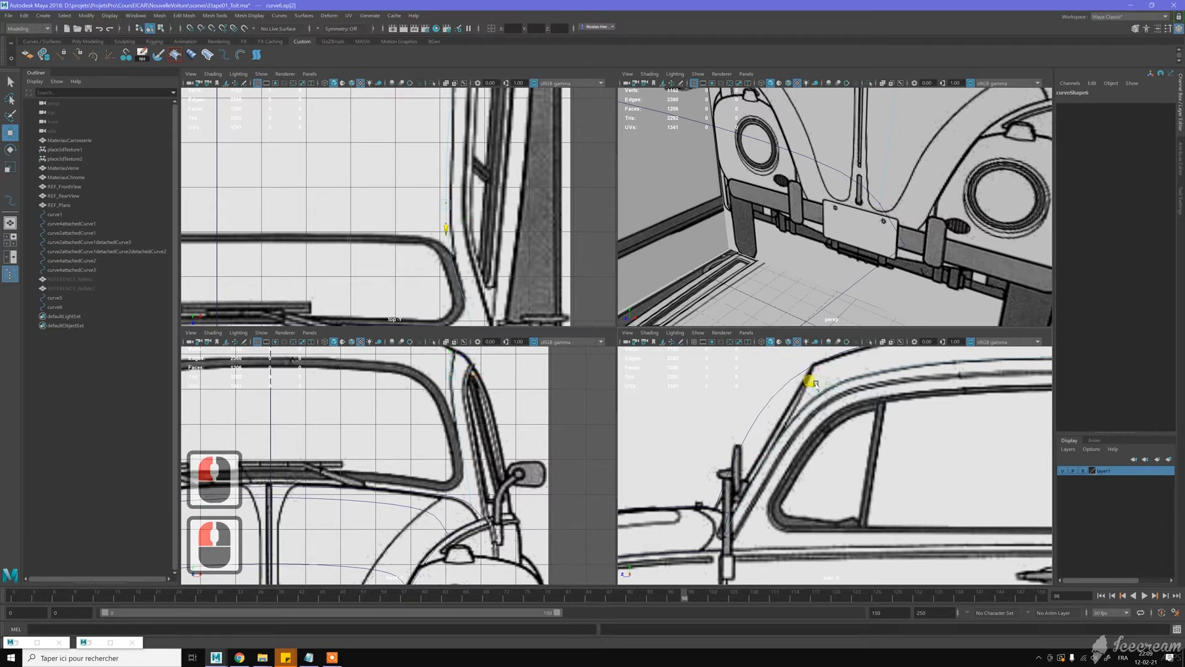
# Step: Fine-tune the roof-corner edit point's width and height in the top, front and side views to match the car's reference outline
pyautogui.click(464, 367)
pyautogui.moveTo(465, 203); pyautogui.dragTo(464, 205)
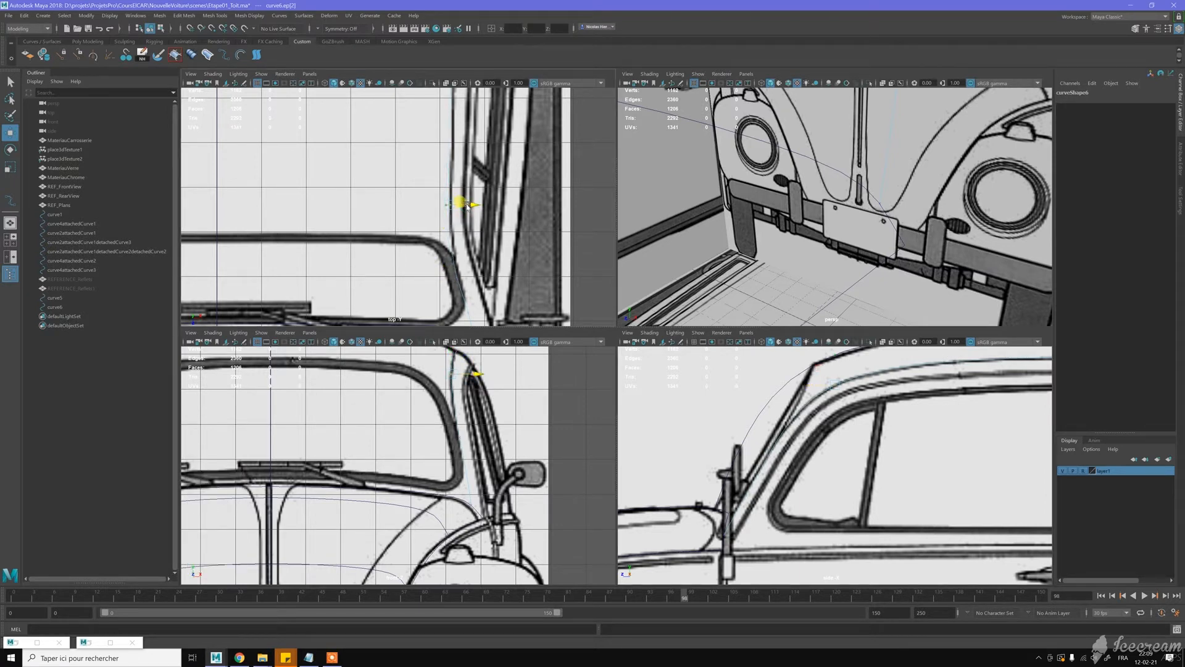
pyautogui.moveTo(468, 207); pyautogui.dragTo(467, 206)
pyautogui.moveTo(449, 354); pyautogui.dragTo(474, 374)
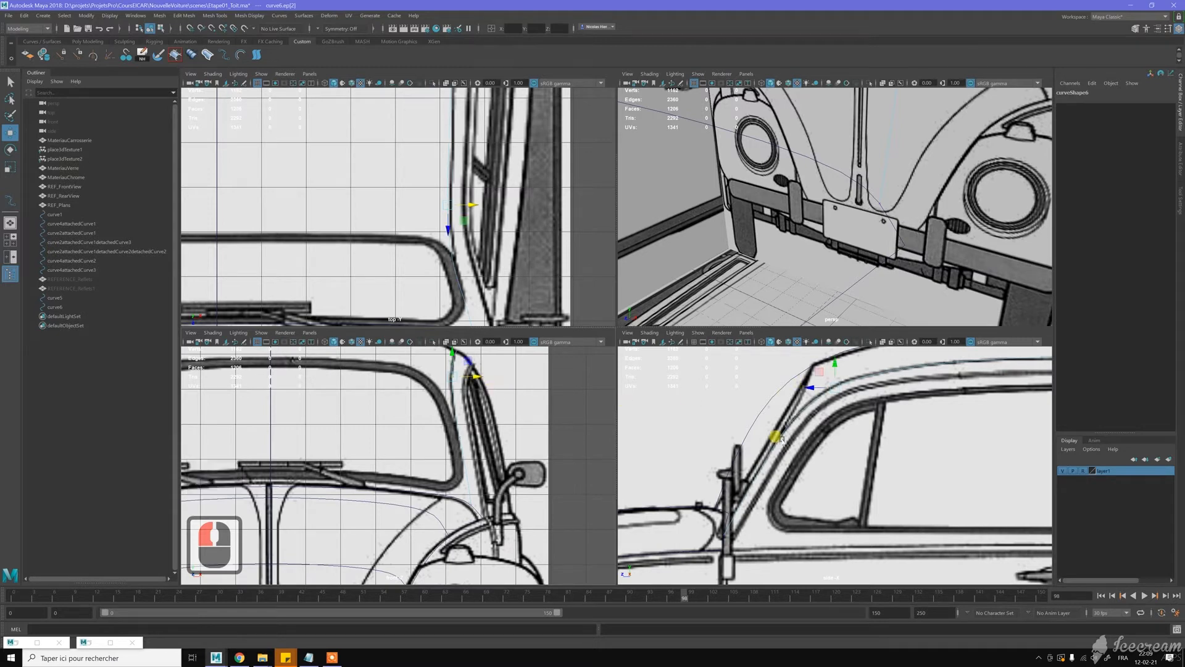
pyautogui.click(836, 363)
pyautogui.click(836, 363)
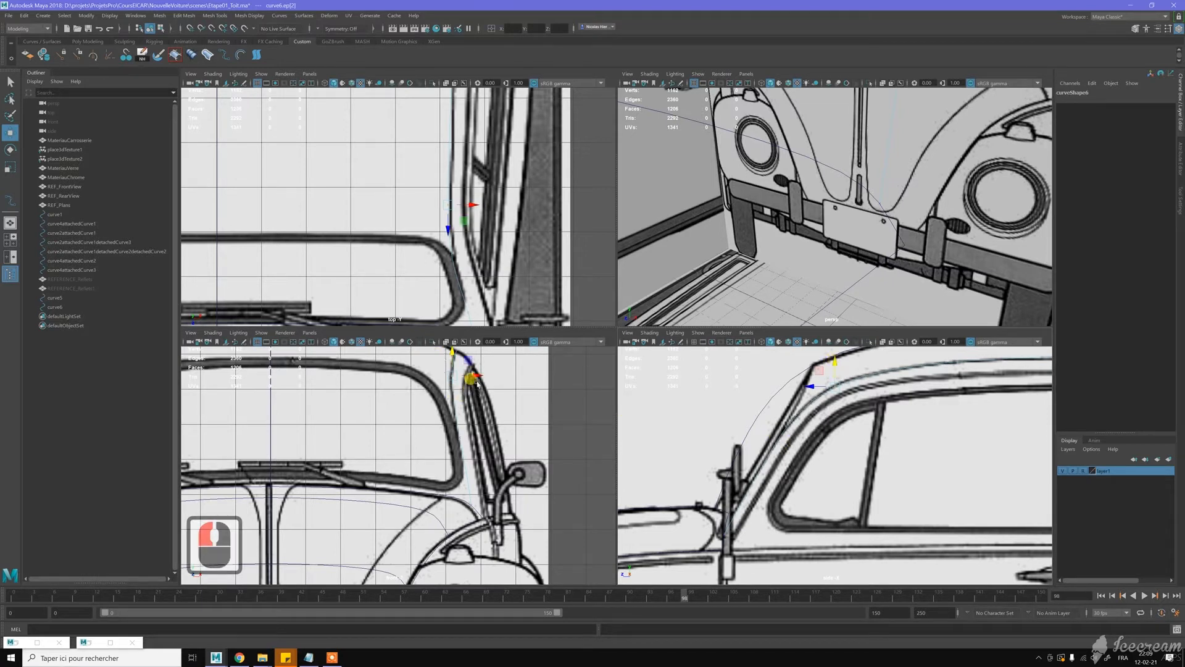
pyautogui.moveTo(473, 375); pyautogui.dragTo(474, 377)
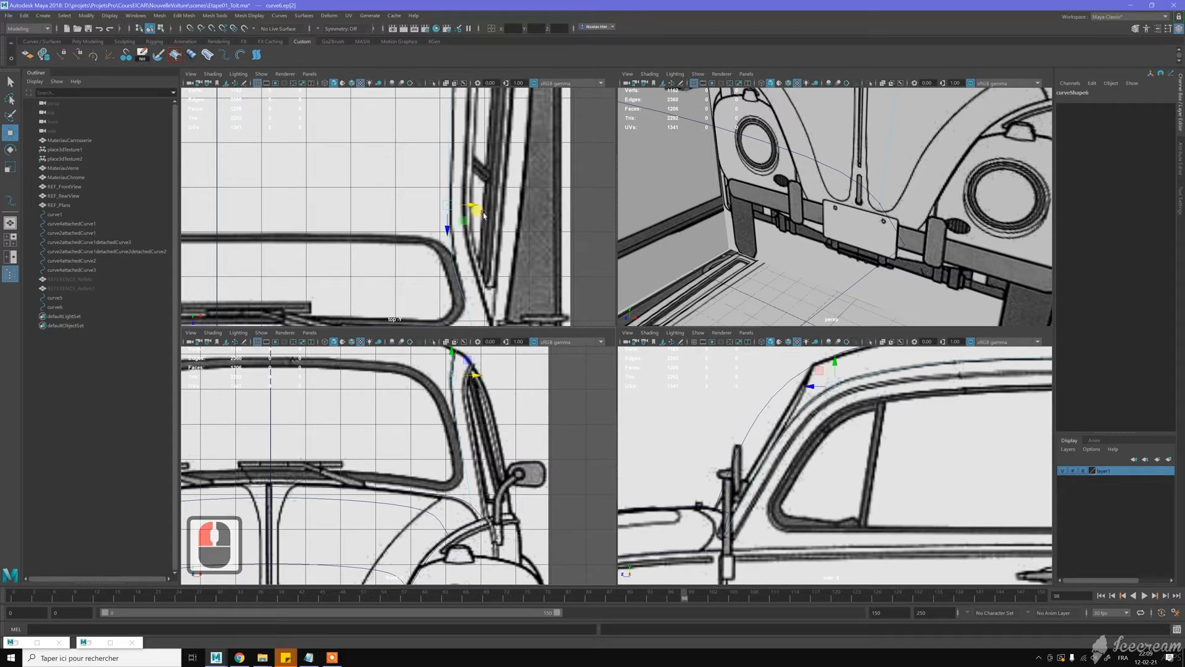
pyautogui.moveTo(470, 205); pyautogui.dragTo(470, 205)
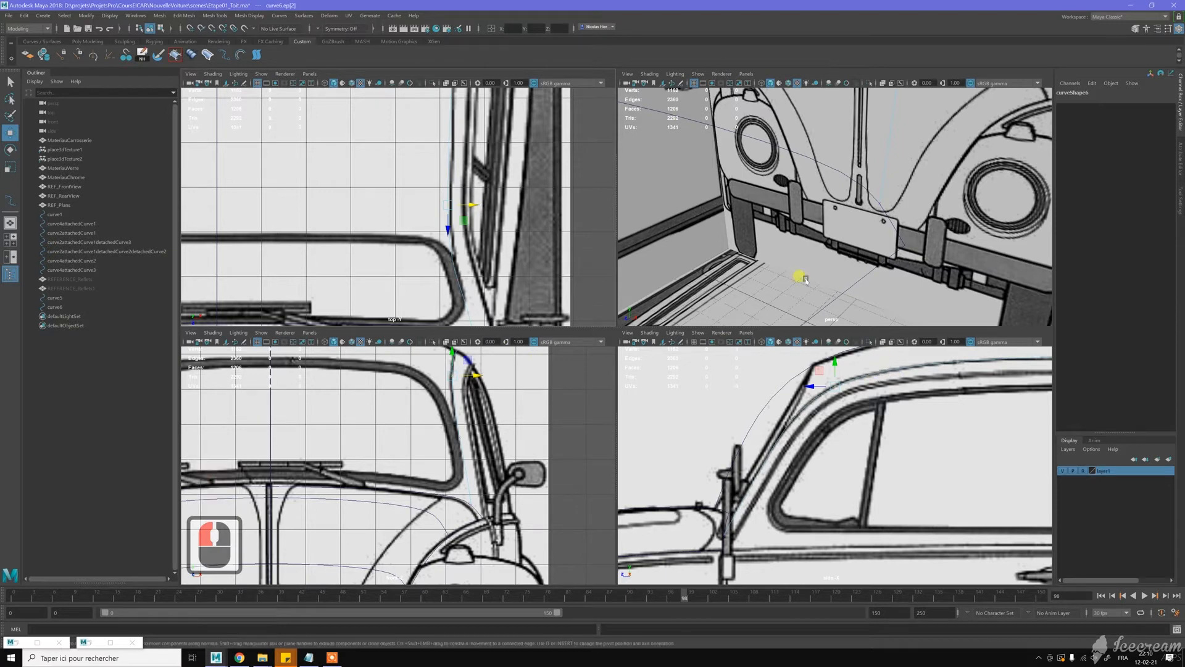
pyautogui.scroll(-8, 840, 413)
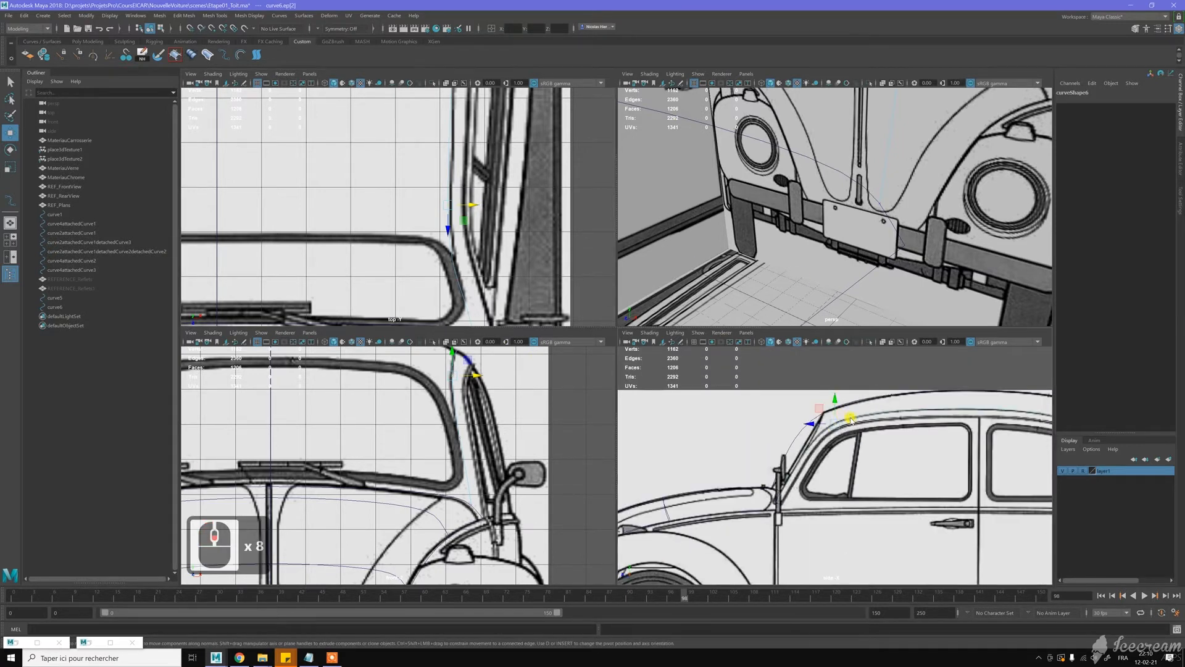
# Step: Return curve6 to object mode, pull the perspective view back to the whole car and hide the blueprint layer layer1
pyautogui.moveTo(851, 417); pyautogui.dragTo(878, 402, button='right')
pyautogui.scroll(-8, 813, 237)
pyautogui.keyDown('alt'); pyautogui.moveTo(945, 186); pyautogui.dragTo(864, 259); pyautogui.keyUp('alt')
pyautogui.click(1066, 469)
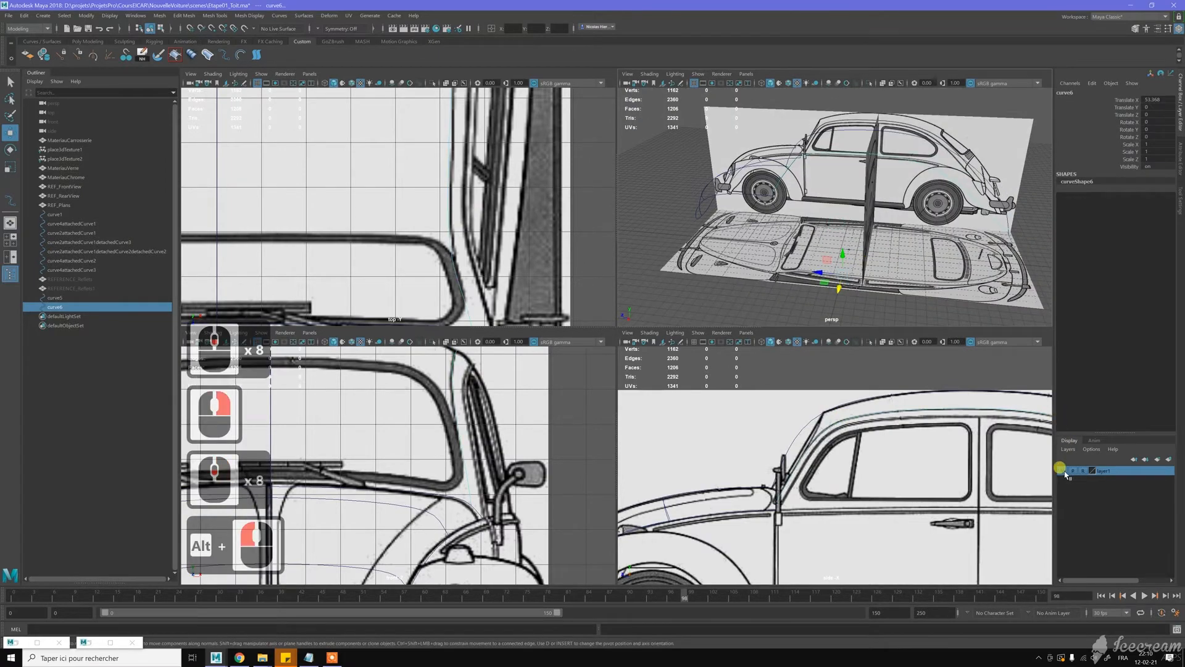
# Step: Examine curve6 against the neighbouring body curves from several angles in the perspective view, down to its rear end
pyautogui.click(947, 233)
pyautogui.click(900, 239)
pyautogui.keyDown('alt'); pyautogui.moveTo(908, 251); pyautogui.dragTo(878, 192); pyautogui.keyUp('alt')
pyautogui.keyDown('alt'); pyautogui.moveTo(877, 192); pyautogui.dragTo(919, 199, button='middle'); pyautogui.keyUp('alt')
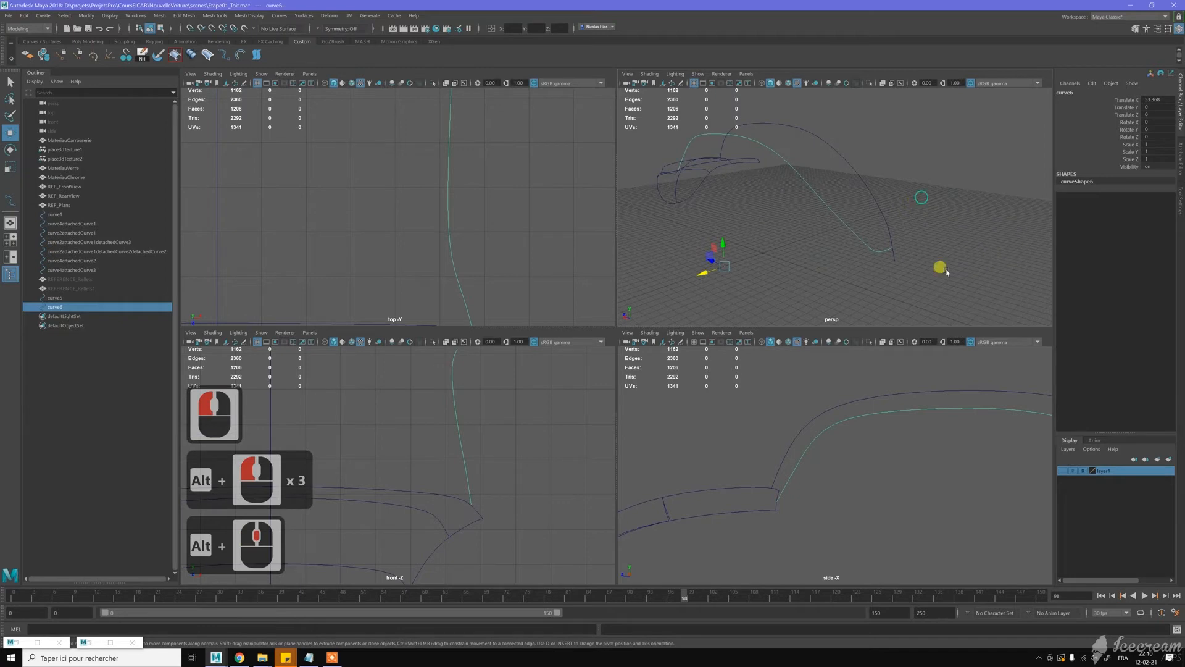
pyautogui.keyDown('alt'); pyautogui.moveTo(939, 269); pyautogui.dragTo(926, 283, button='right'); pyautogui.keyUp('alt')
pyautogui.keyDown('alt'); pyautogui.moveTo(878, 230); pyautogui.dragTo(879, 224, button='right'); pyautogui.keyUp('alt')
pyautogui.keyDown('alt'); pyautogui.moveTo(878, 225); pyautogui.dragTo(911, 261); pyautogui.keyUp('alt')
pyautogui.keyDown('alt'); pyautogui.scroll(-1, 910, 261); pyautogui.keyUp('alt')
pyautogui.scroll(-2, 910, 261)
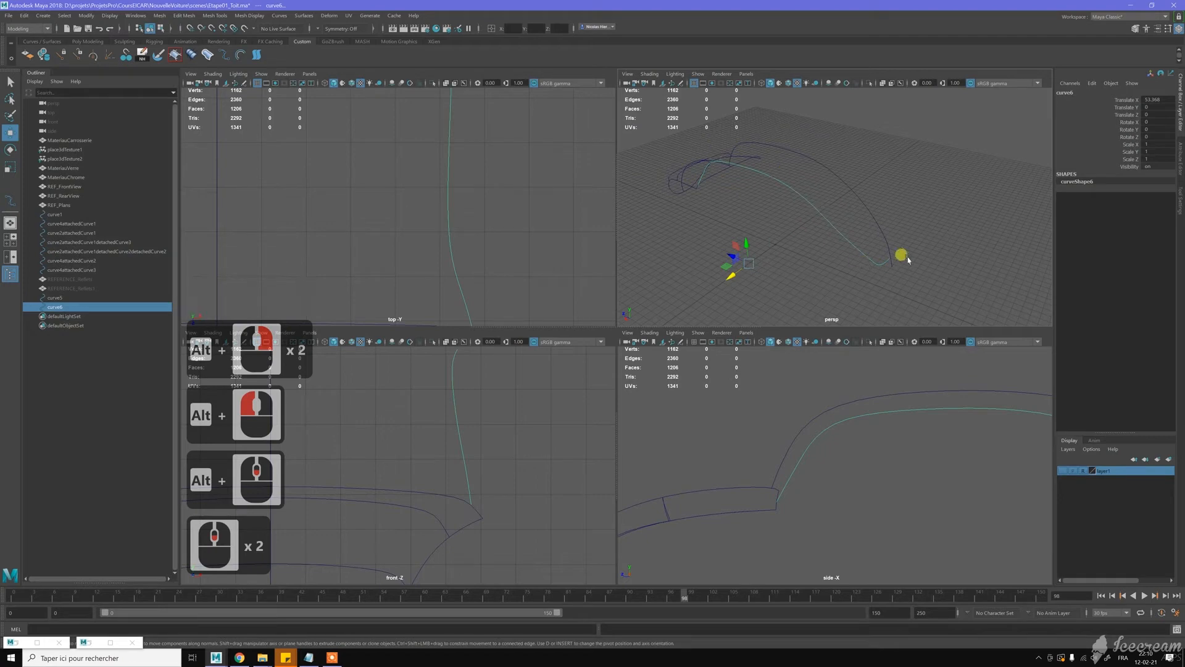
pyautogui.moveTo(850, 217)
pyautogui.keyDown('alt'); pyautogui.mouseDown()
pyautogui.moveTo(828, 227)
pyautogui.moveTo(873, 206)
pyautogui.moveTo(932, 213)
pyautogui.moveTo(853, 217)
pyautogui.moveTo(859, 196)
pyautogui.mouseUp(); pyautogui.keyUp('alt')
pyautogui.keyDown('alt'); pyautogui.moveTo(859, 196); pyautogui.dragTo(900, 260, button='right'); pyautogui.keyUp('alt')
pyautogui.keyDown('alt'); pyautogui.moveTo(899, 259); pyautogui.dragTo(900, 221, button='middle'); pyautogui.keyUp('alt')
pyautogui.keyDown('alt'); pyautogui.moveTo(900, 220); pyautogui.dragTo(919, 282, button='right'); pyautogui.keyUp('alt')
pyautogui.keyDown('alt'); pyautogui.moveTo(905, 259); pyautogui.dragTo(904, 249, button='middle'); pyautogui.keyUp('alt')
pyautogui.keyDown('alt'); pyautogui.moveTo(903, 250); pyautogui.dragTo(942, 311, button='right'); pyautogui.keyUp('alt')
pyautogui.keyDown('alt'); pyautogui.moveTo(942, 312); pyautogui.dragTo(931, 258, button='middle'); pyautogui.keyUp('alt')
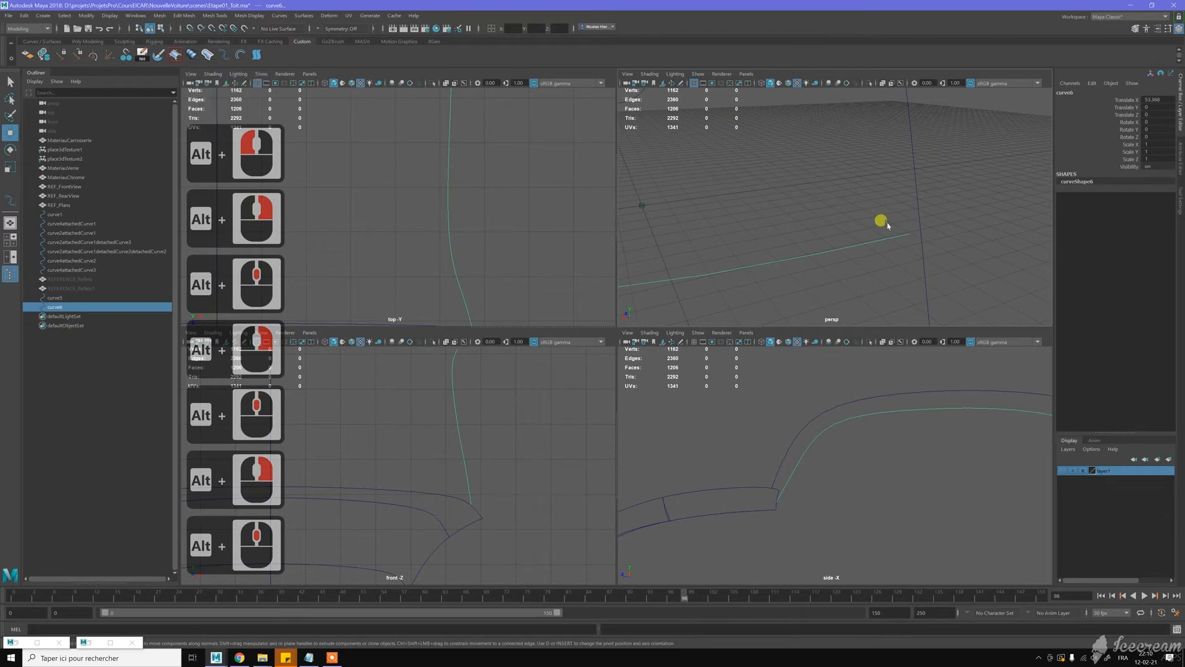
# Step: Frame the rear end of curve6 in the side view and show the layer1 blueprints again
pyautogui.scroll(4, 746, 449)
pyautogui.keyDown('alt'); pyautogui.moveTo(745, 450); pyautogui.dragTo(901, 502, button='middle'); pyautogui.keyUp('alt')
pyautogui.keyDown('alt'); pyautogui.scroll(10, 897, 498); pyautogui.keyUp('alt')
pyautogui.keyDown('alt'); pyautogui.moveTo(829, 432); pyautogui.dragTo(848, 459, button='middle'); pyautogui.keyUp('alt')
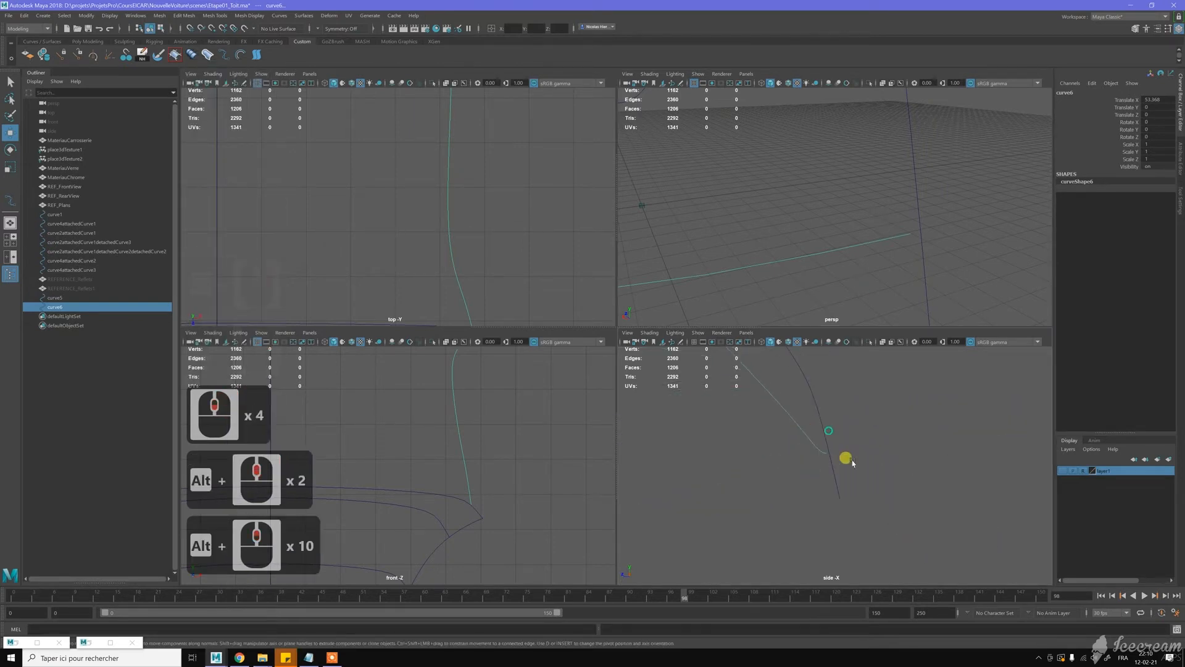
pyautogui.keyDown('alt'); pyautogui.scroll(5, 820, 447); pyautogui.keyUp('alt')
pyautogui.keyDown('alt'); pyautogui.scroll(6, 814, 441); pyautogui.keyUp('alt')
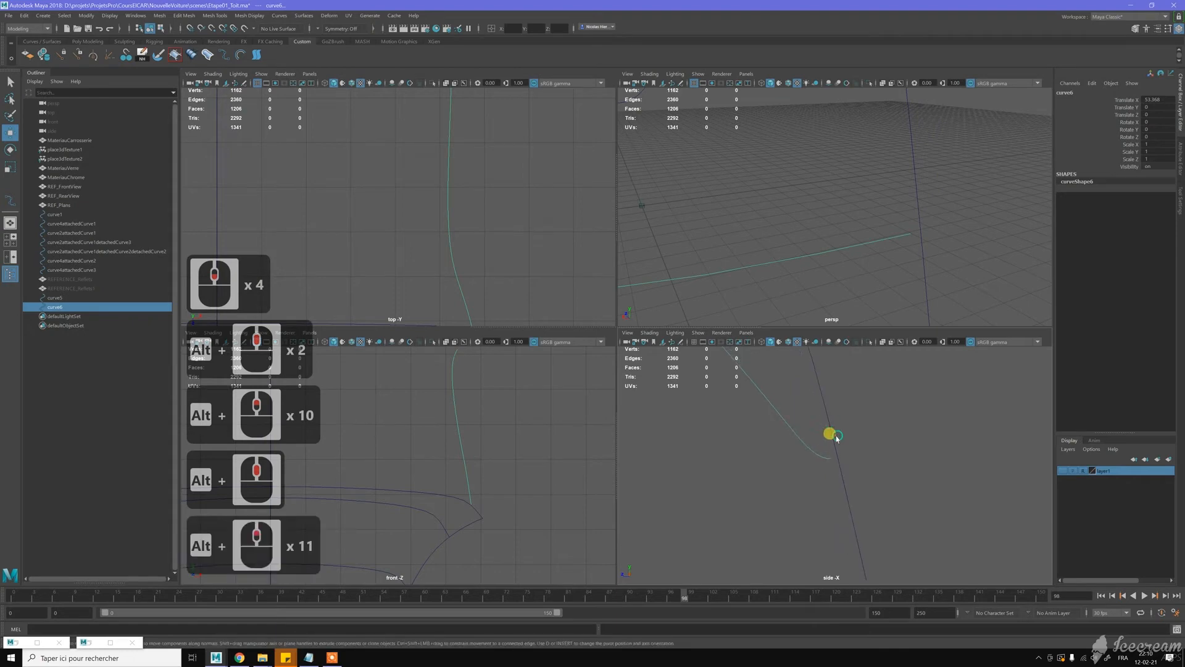
pyautogui.keyDown('alt'); pyautogui.moveTo(828, 431); pyautogui.dragTo(881, 454, button='middle'); pyautogui.keyUp('alt')
pyautogui.click(1064, 472)
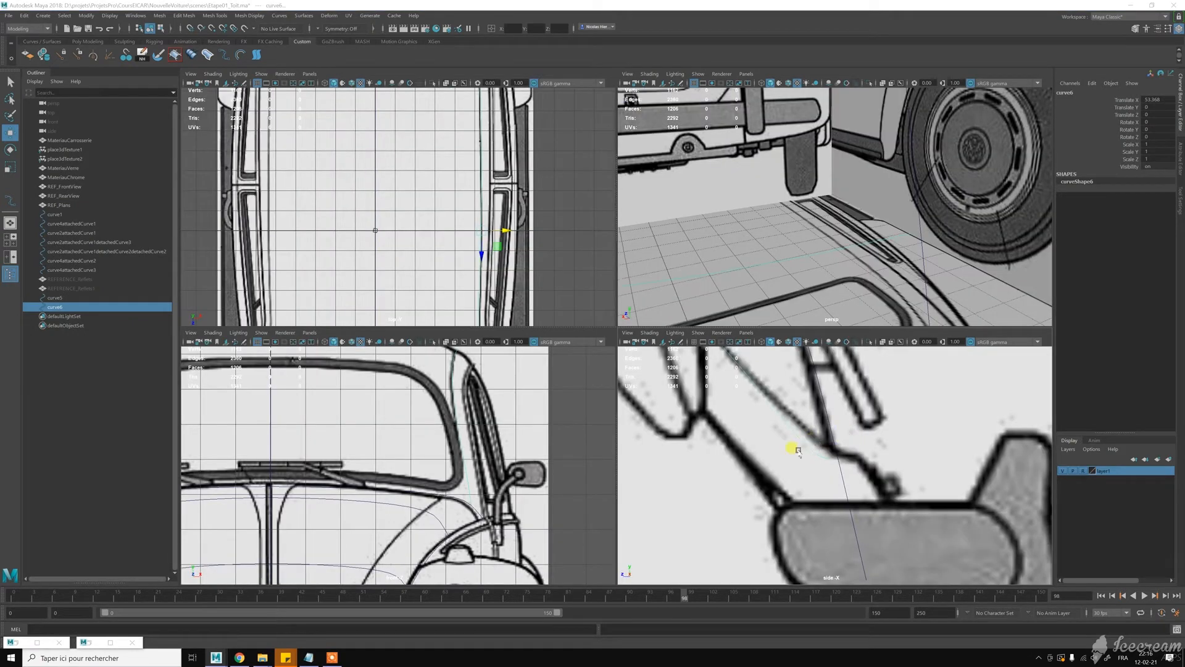
# Step: Frame the car's rear in the top view and switch the front view to the Back bookmark, centred on the rear bumper
pyautogui.scroll(-6, 507, 257)
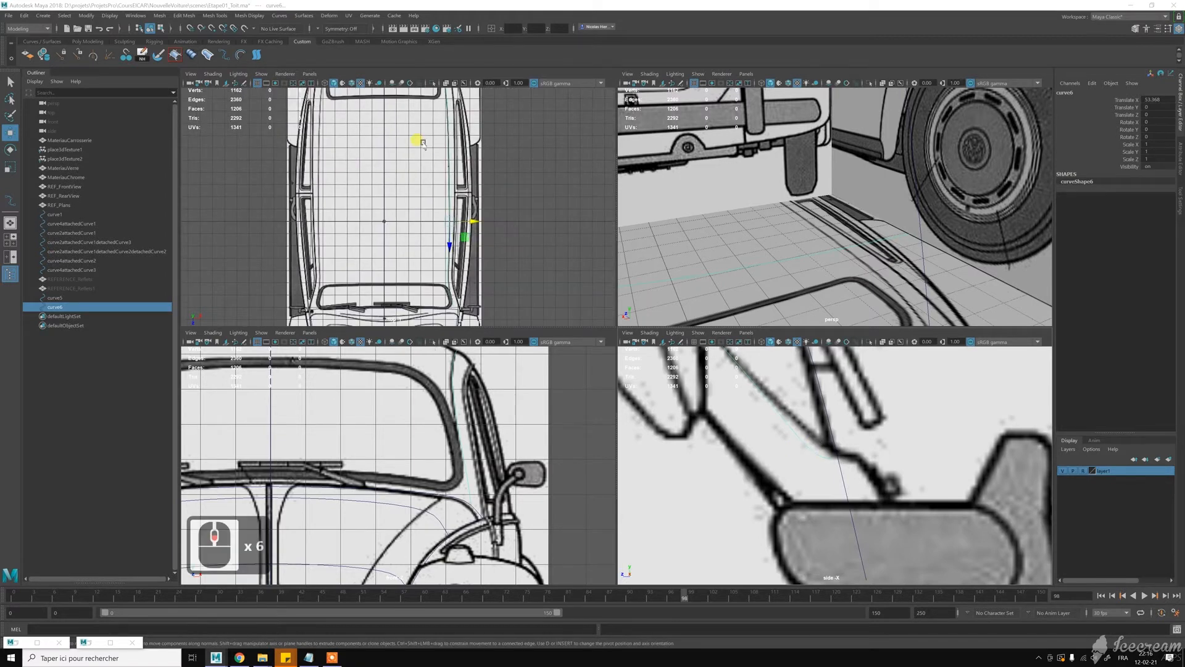
pyautogui.keyDown('alt'); pyautogui.moveTo(422, 141); pyautogui.dragTo(449, 241, button='middle'); pyautogui.keyUp('alt')
pyautogui.keyDown('alt'); pyautogui.moveTo(401, 116); pyautogui.dragTo(435, 196, button='middle'); pyautogui.keyUp('alt')
pyautogui.keyDown('alt'); pyautogui.scroll(2, 436, 195); pyautogui.keyUp('alt')
pyautogui.scroll(4, 440, 196)
pyautogui.scroll(6, 432, 194)
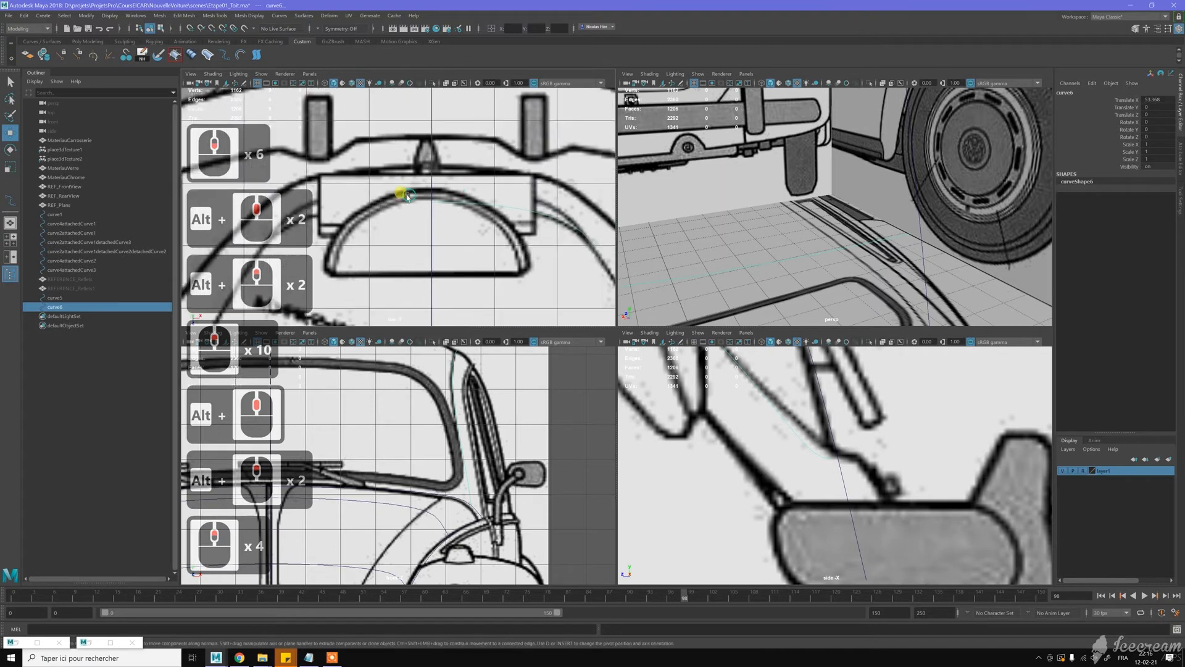
pyautogui.keyDown('alt'); pyautogui.scroll(2, 407, 197); pyautogui.keyUp('alt')
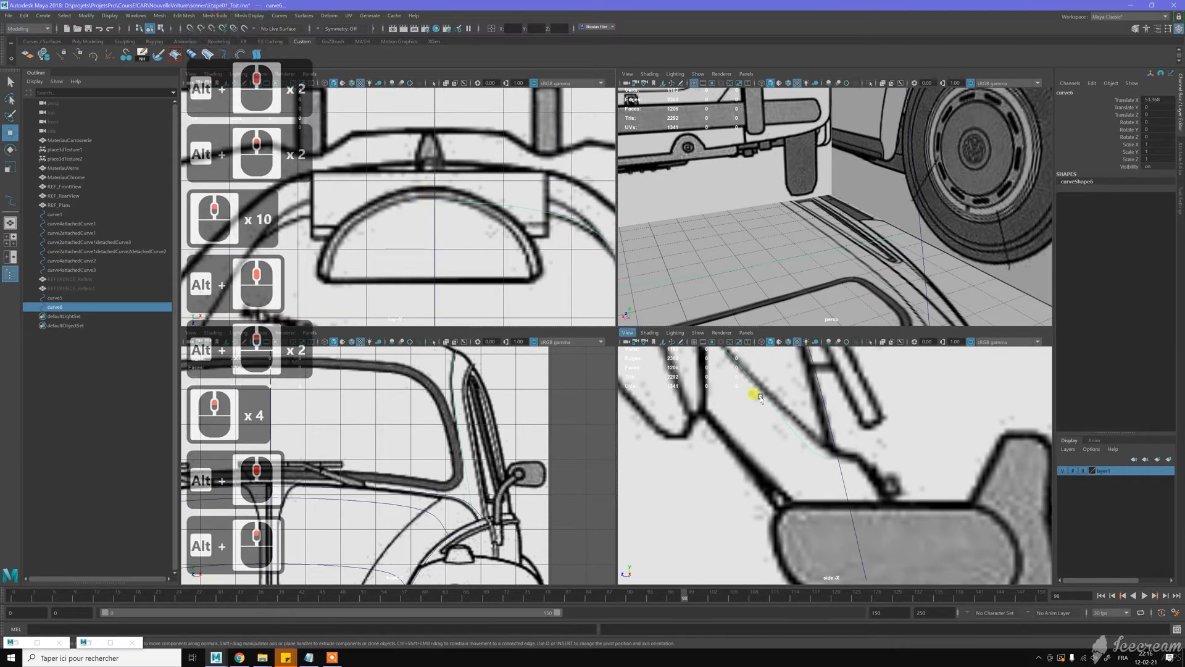
pyautogui.click(191, 333)
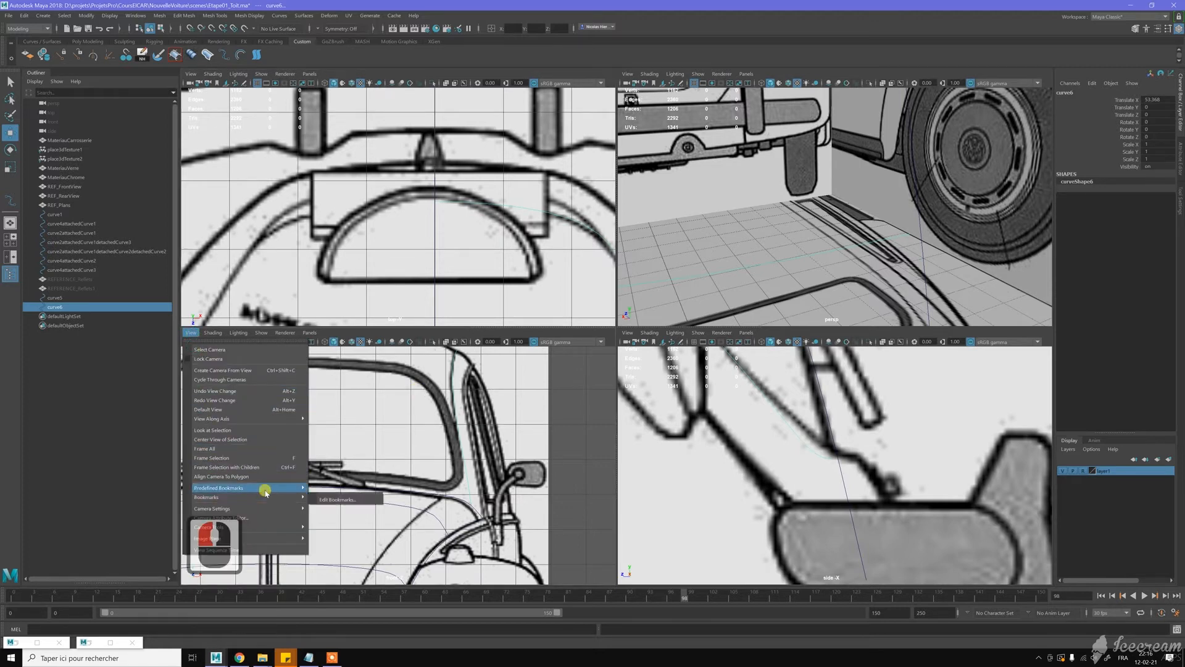
pyautogui.moveTo(265, 487)
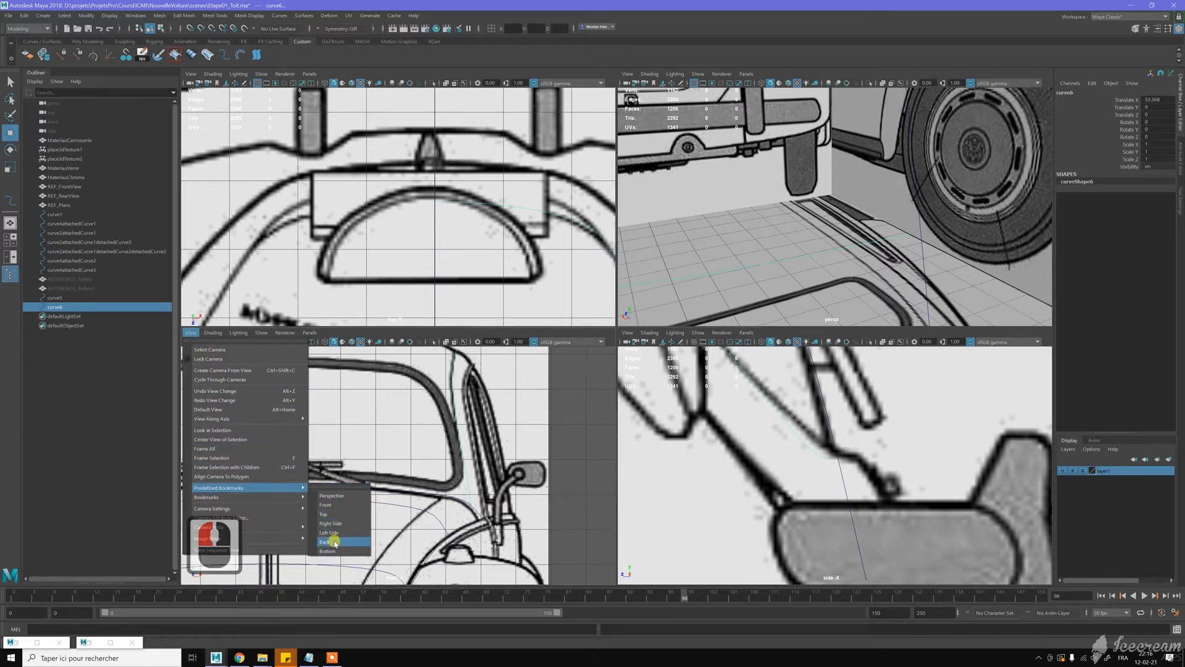
pyautogui.click(334, 544)
pyautogui.scroll(8, 457, 420)
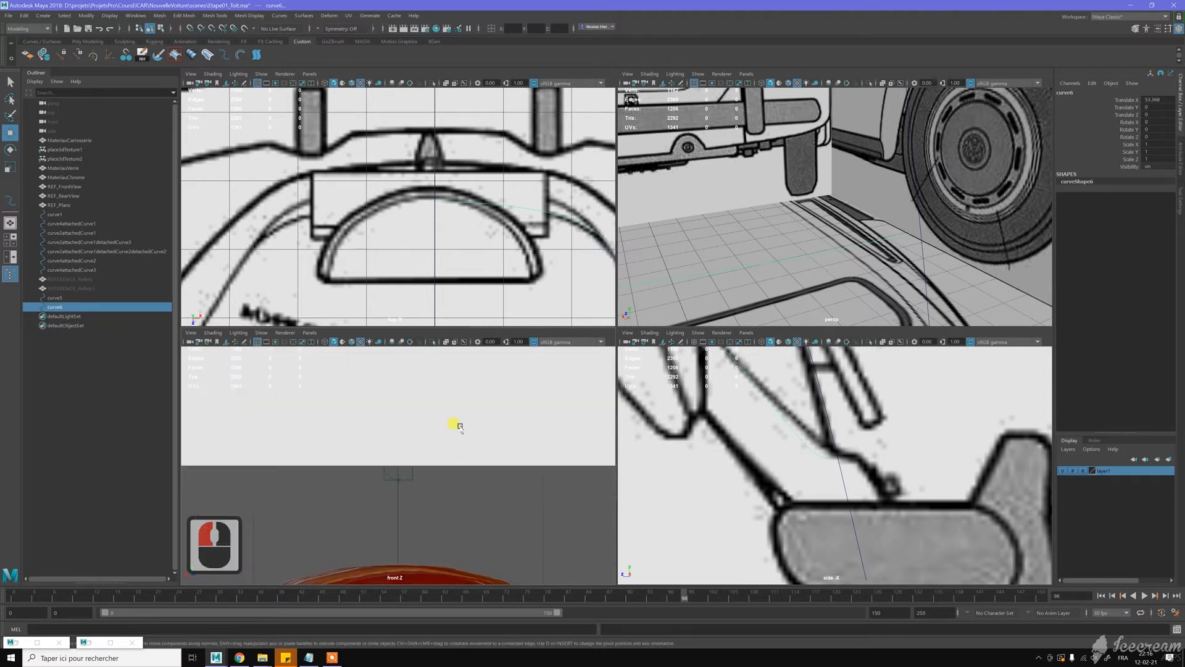
pyautogui.scroll(-8, 461, 439)
pyautogui.scroll(-2, 466, 445)
pyautogui.moveTo(389, 389)
pyautogui.keyDown('alt'); pyautogui.mouseDown(button='middle')
pyautogui.moveTo(499, 481)
pyautogui.moveTo(530, 543)
pyautogui.mouseUp(button='middle'); pyautogui.keyUp('alt')
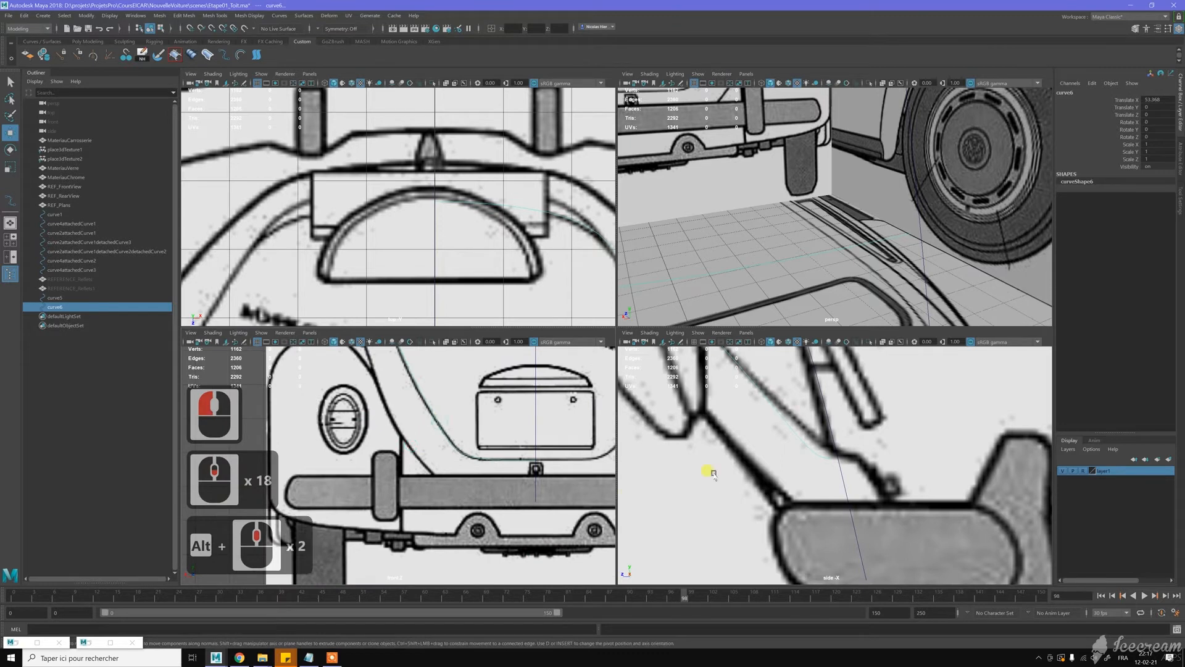
# Step: Switch curve6 to edit points and slightly raise the one on the engine lid's lower edge, between corner and centre line
pyautogui.rightClick(781, 439)
pyautogui.moveTo(781, 439); pyautogui.dragTo(783, 463, button='right')
pyautogui.click(785, 443)
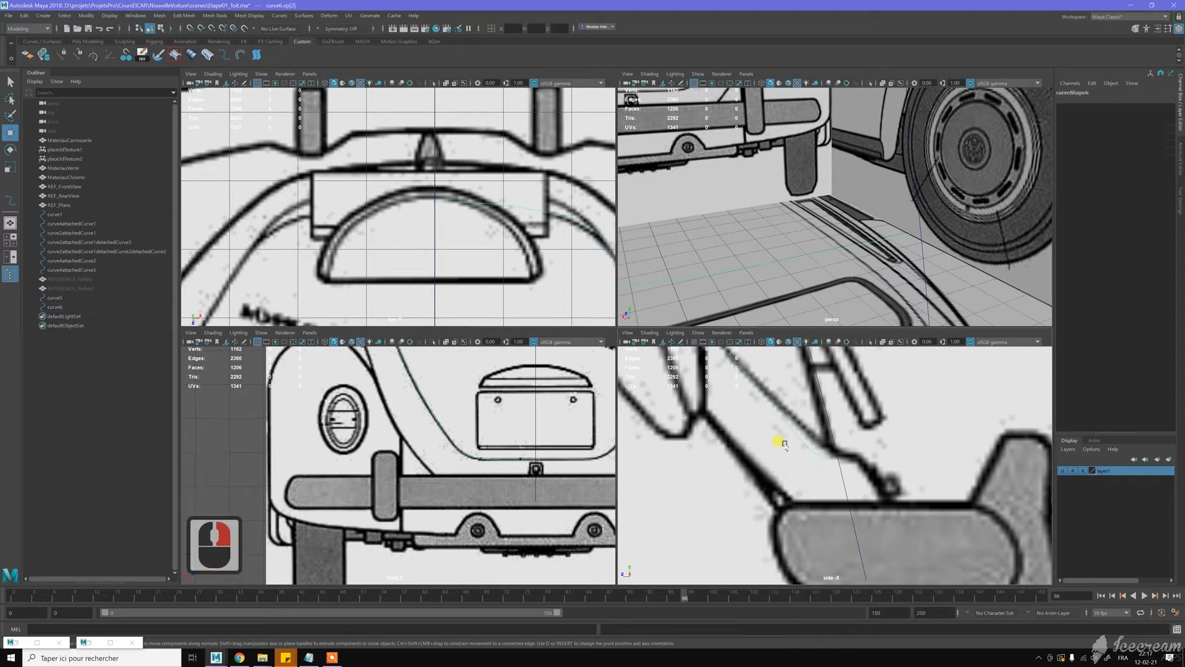
pyautogui.click(808, 462)
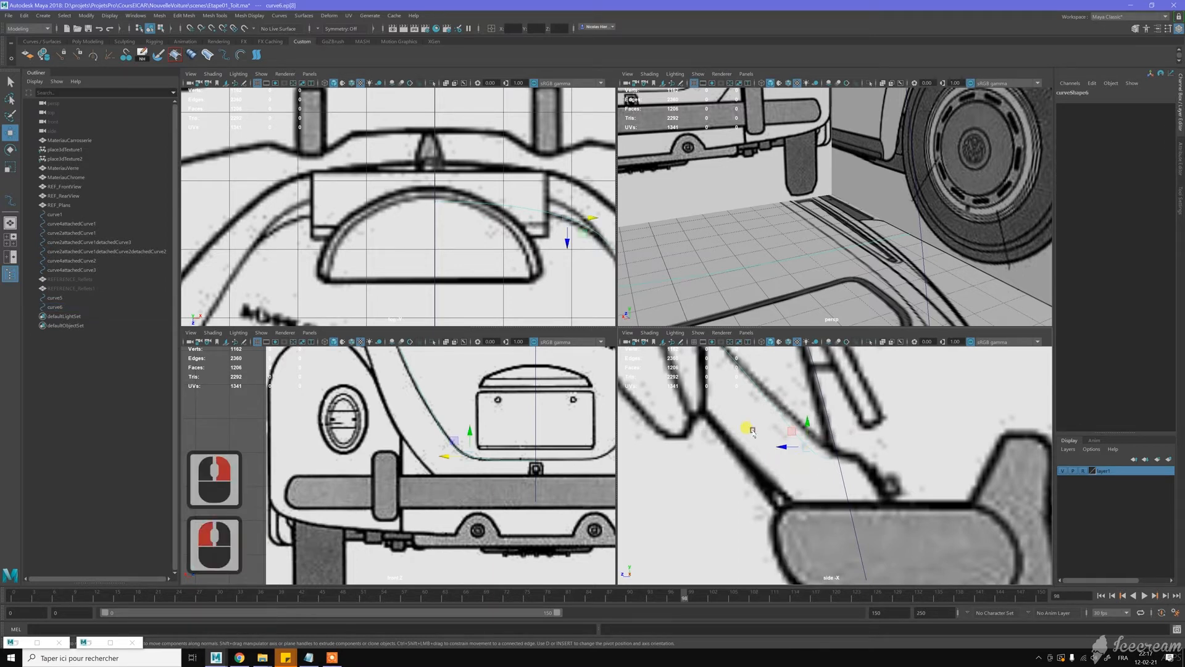
pyautogui.click(768, 438)
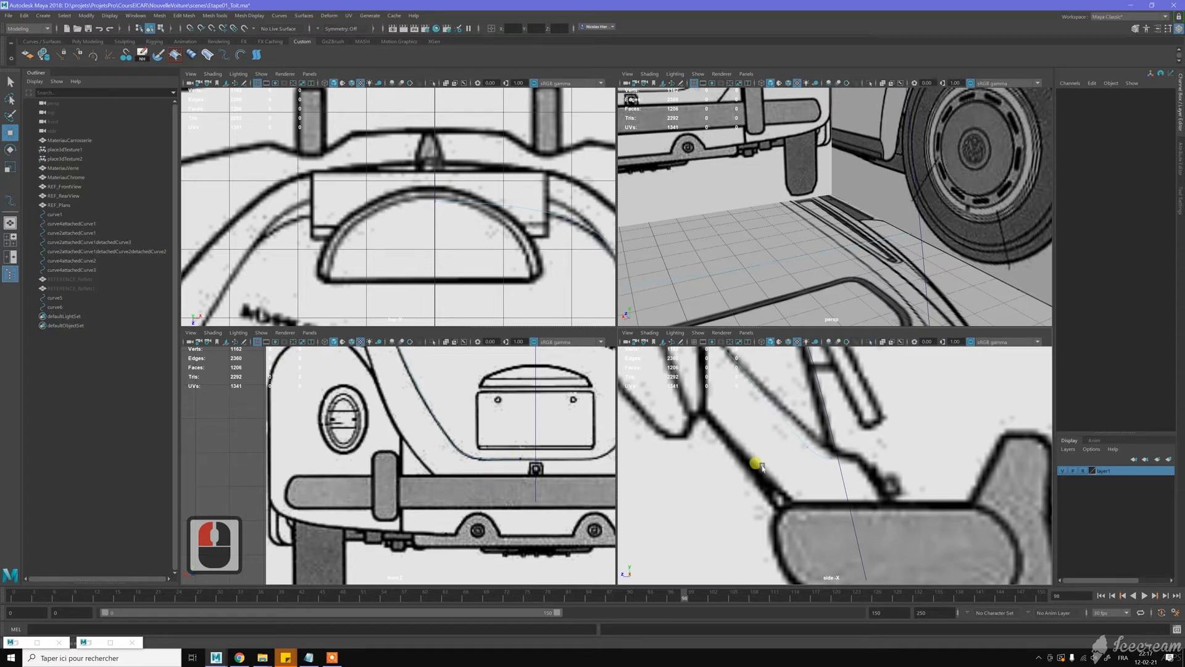
pyautogui.click(818, 431)
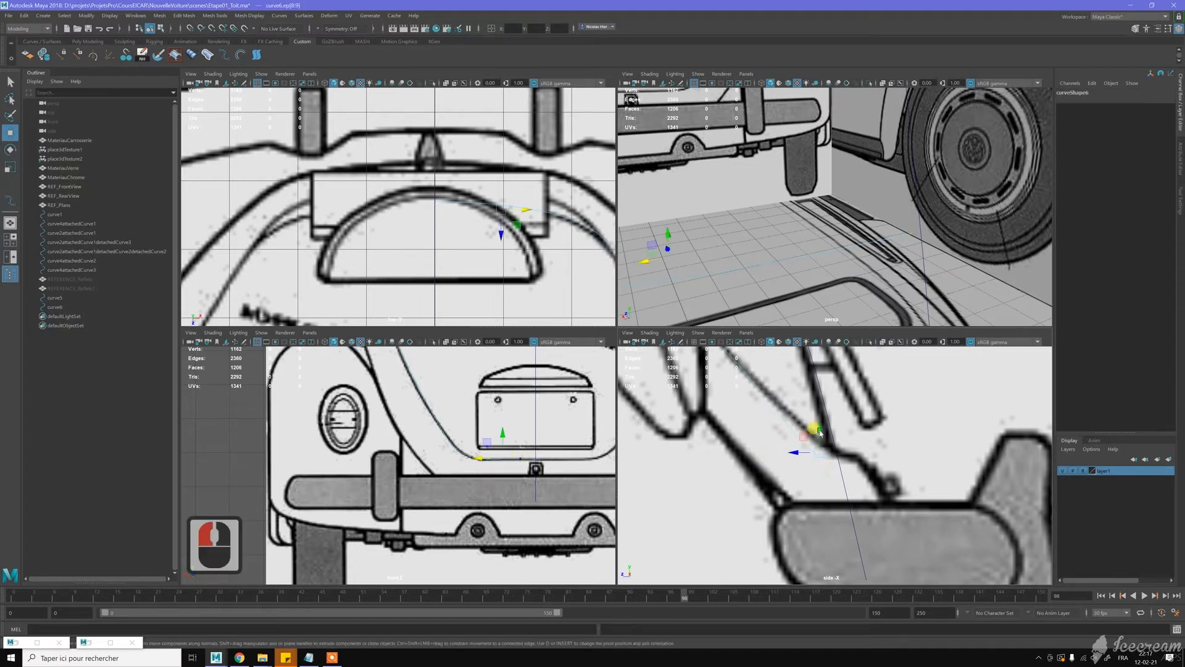
pyautogui.moveTo(818, 430); pyautogui.dragTo(822, 430)
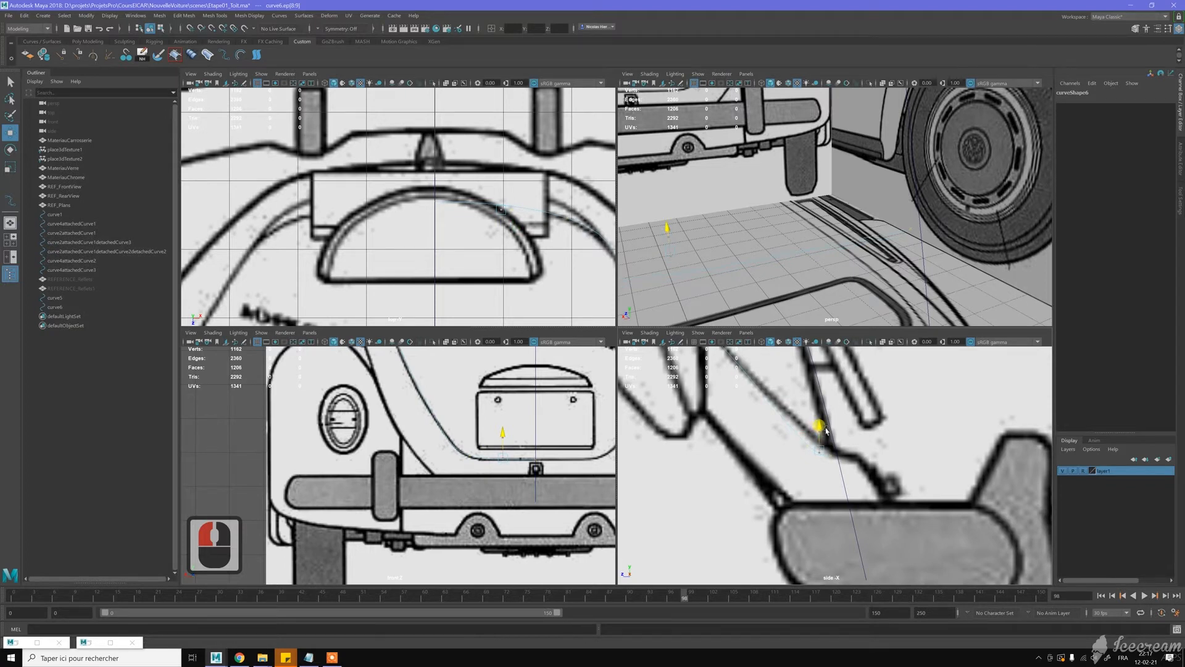
pyautogui.moveTo(820, 426); pyautogui.dragTo(820, 426)
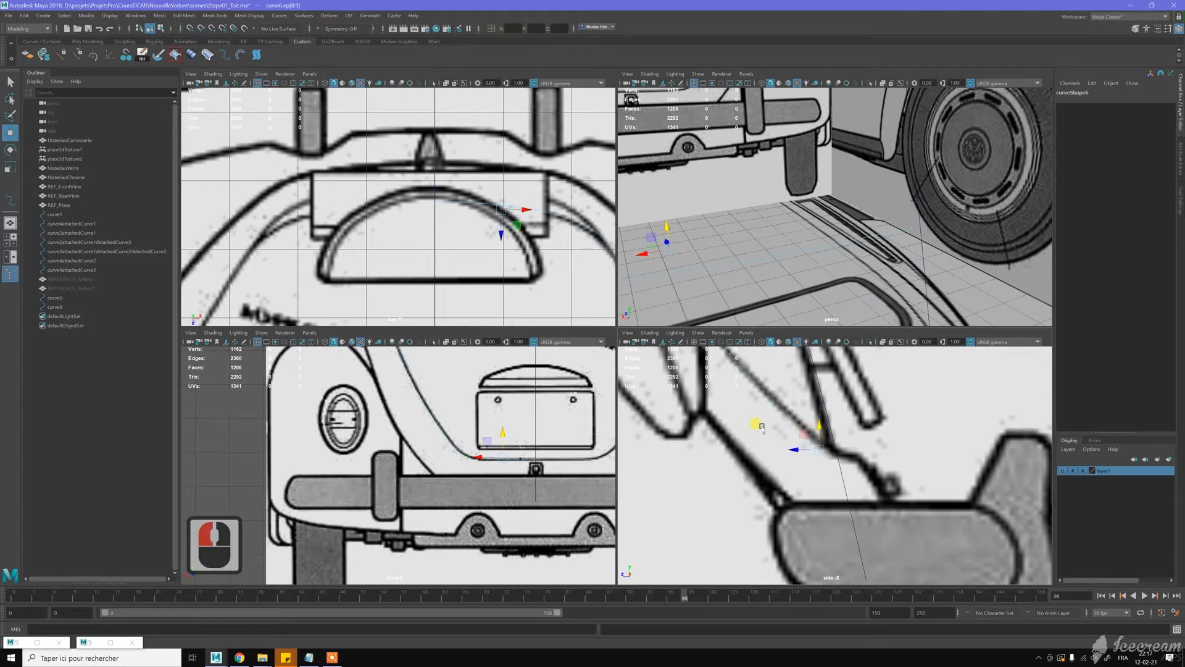
# Step: Move the curve6 edit point at the engine lid's lower corner rearward in the side view
pyautogui.click(786, 443)
pyautogui.click(797, 442)
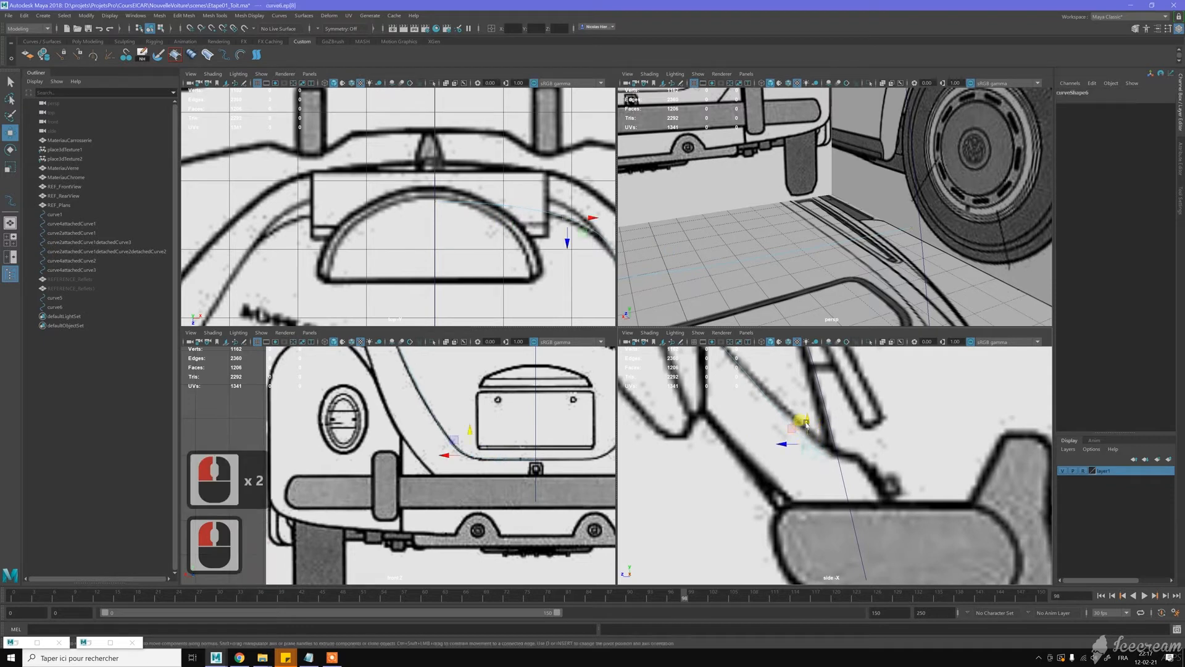
pyautogui.scroll(6, 503, 428)
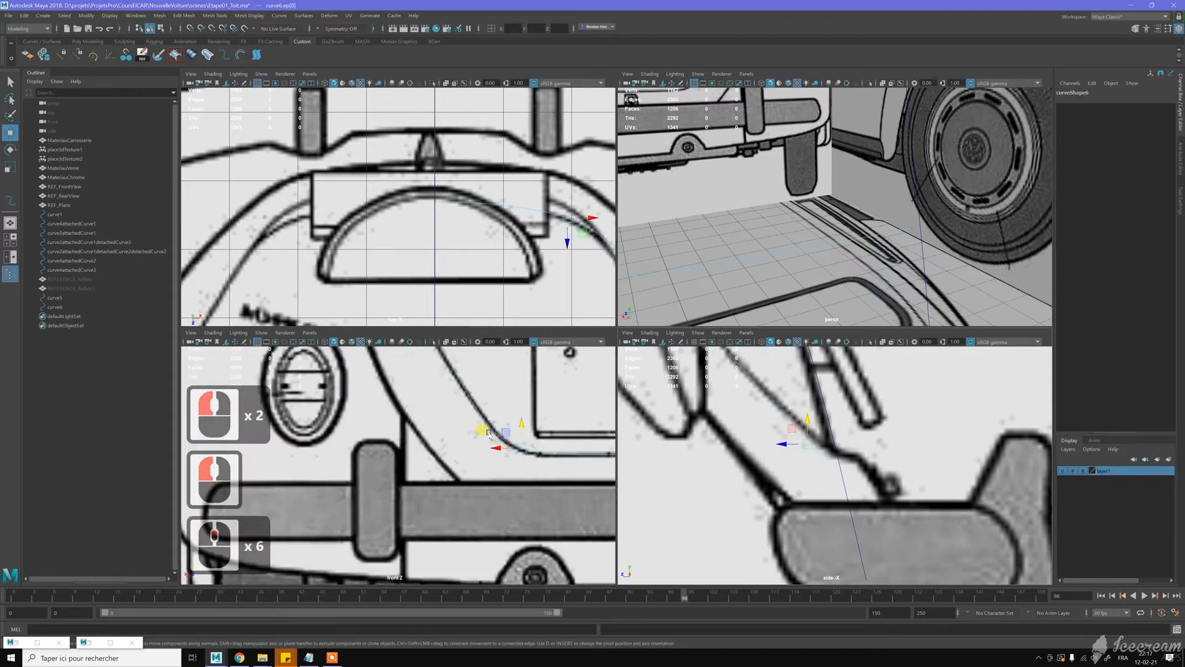
pyautogui.moveTo(505, 430); pyautogui.dragTo(491, 425)
pyautogui.hotkey('ctrl', 'z')
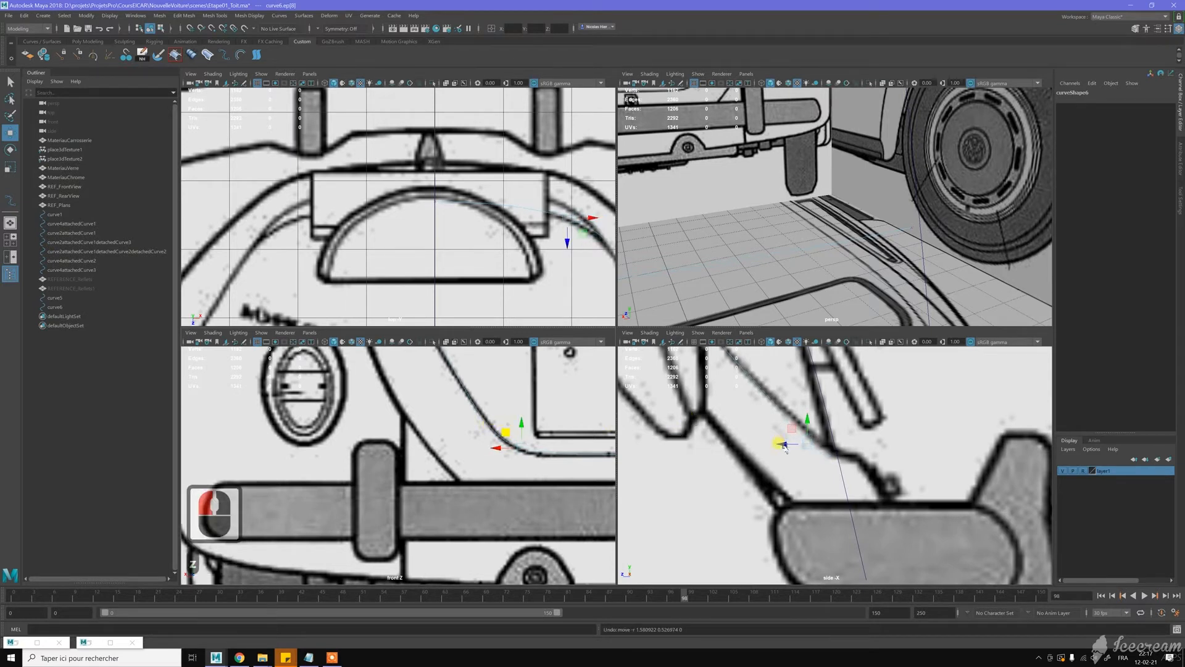
pyautogui.moveTo(782, 446); pyautogui.dragTo(792, 445)
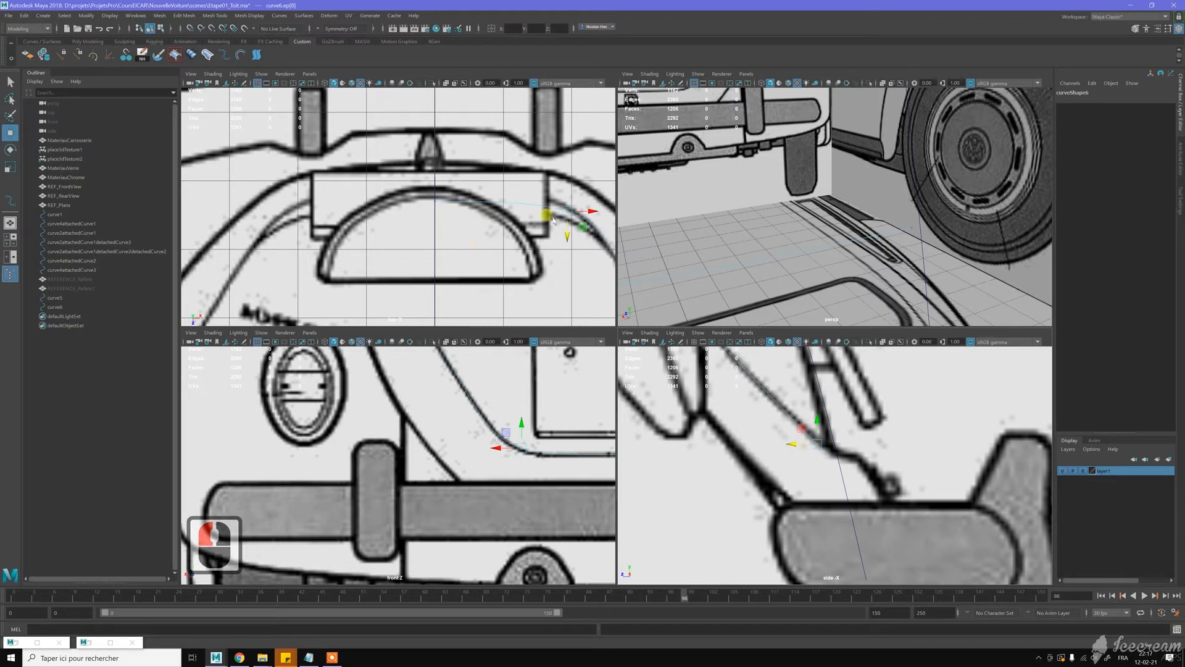
# Step: Move the curve6 edit point on the engine lid's lower edge slightly forward in the top view
pyautogui.keyDown('alt'); pyautogui.moveTo(502, 233); pyautogui.dragTo(443, 227, button='middle'); pyautogui.keyUp('alt')
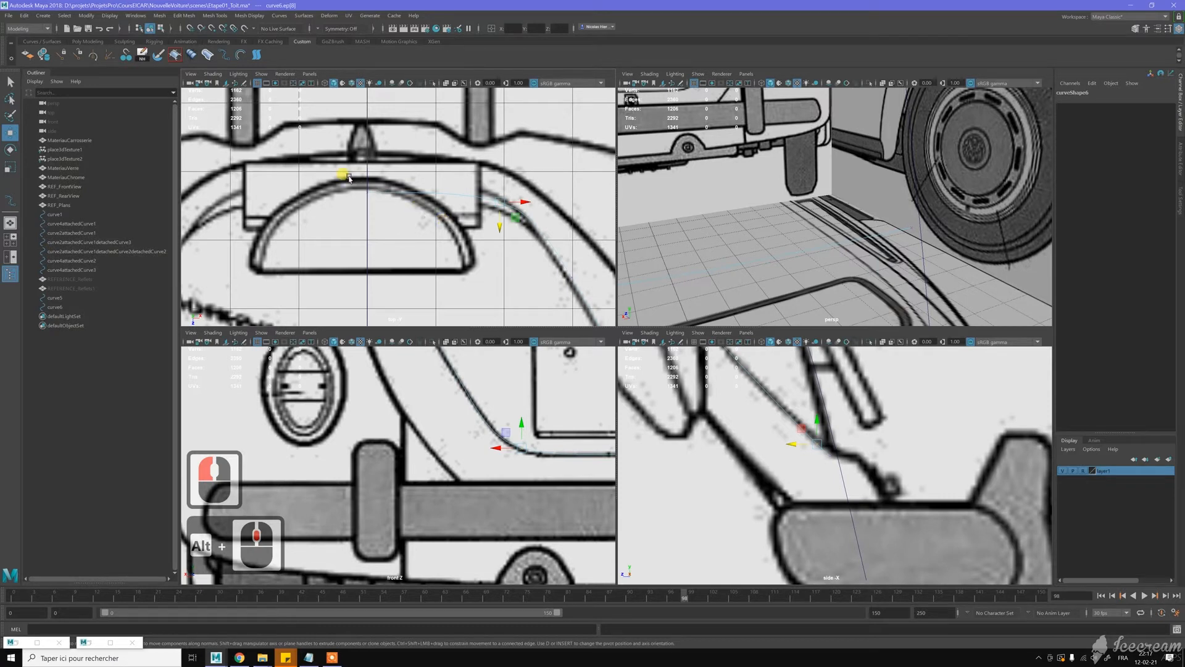
pyautogui.click(362, 188)
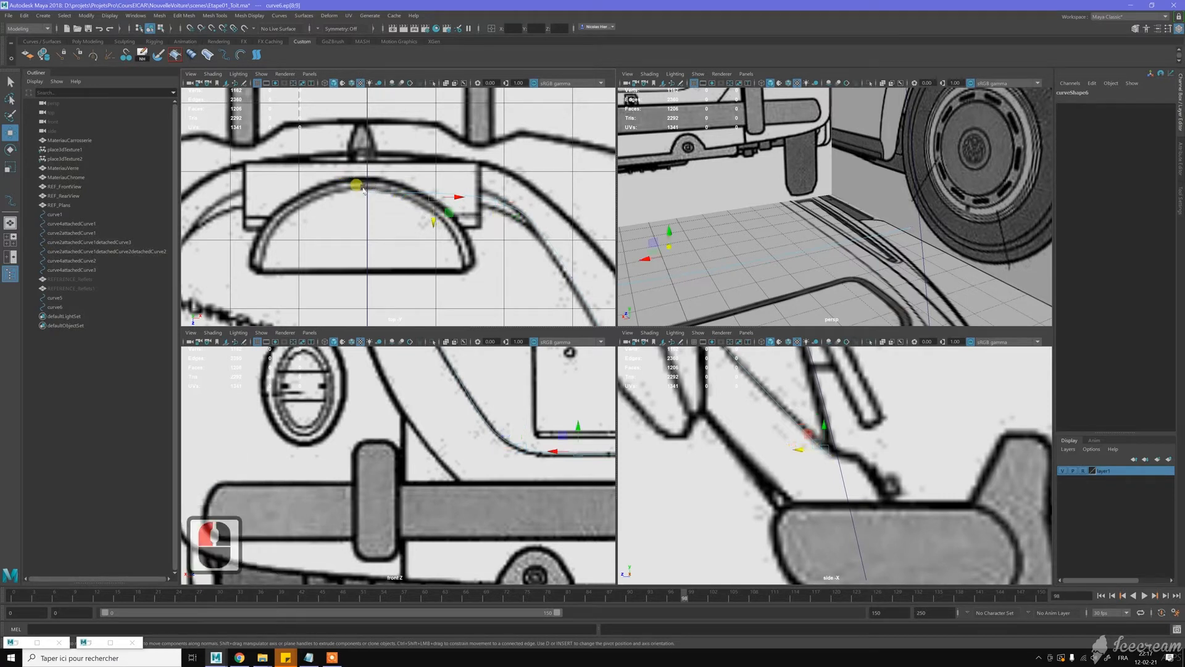
pyautogui.moveTo(434, 221); pyautogui.dragTo(429, 228)
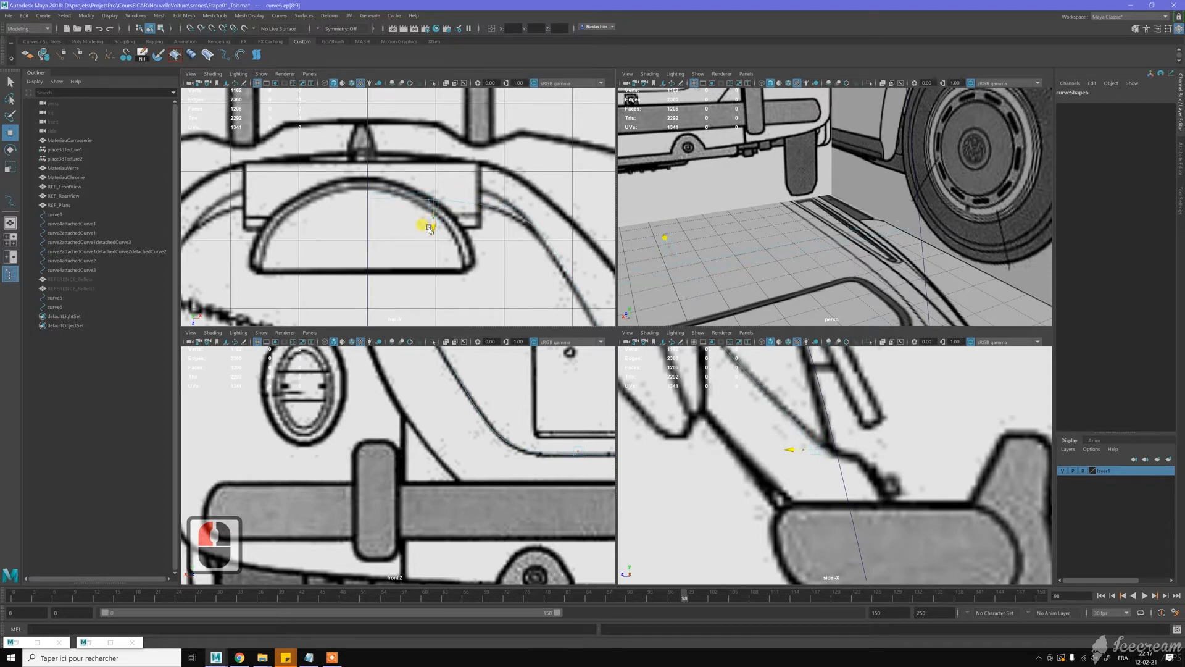
pyautogui.moveTo(429, 229); pyautogui.dragTo(429, 227)
# Step: Adjust the curve6 edit points on the engine lid's side edge and lower corner sideways to follow the top and back blueprints
pyautogui.click(585, 277)
pyautogui.moveTo(590, 279); pyautogui.dragTo(591, 281)
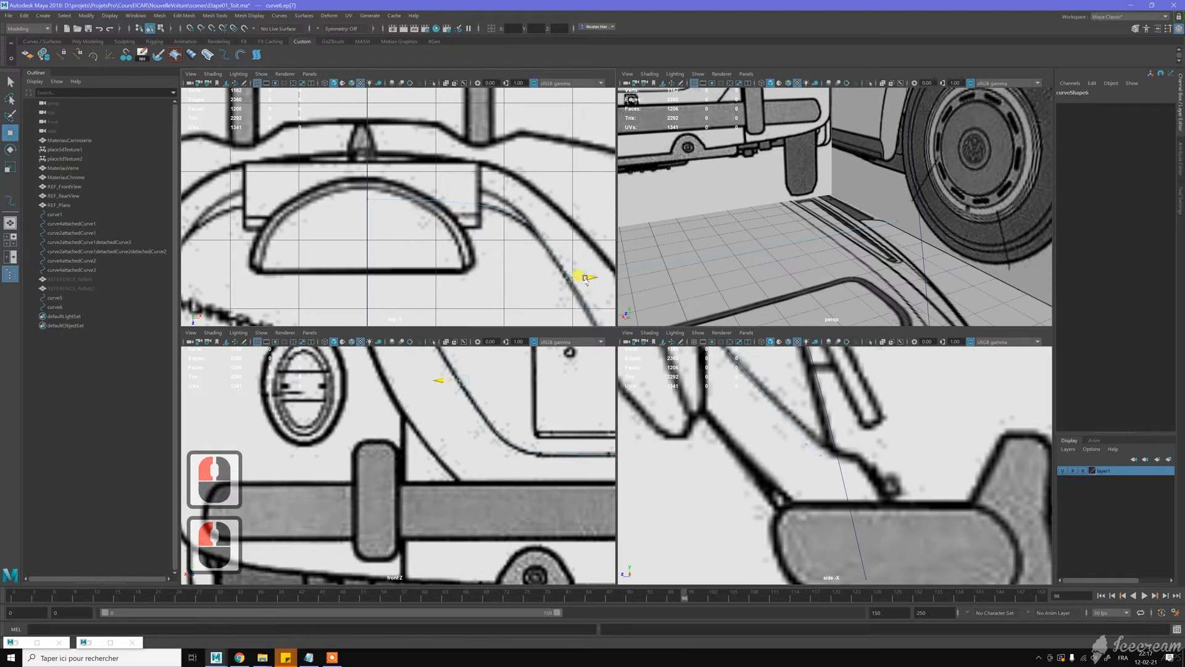
pyautogui.moveTo(585, 278); pyautogui.dragTo(589, 279)
pyautogui.click(504, 445)
pyautogui.moveTo(495, 446); pyautogui.dragTo(497, 446)
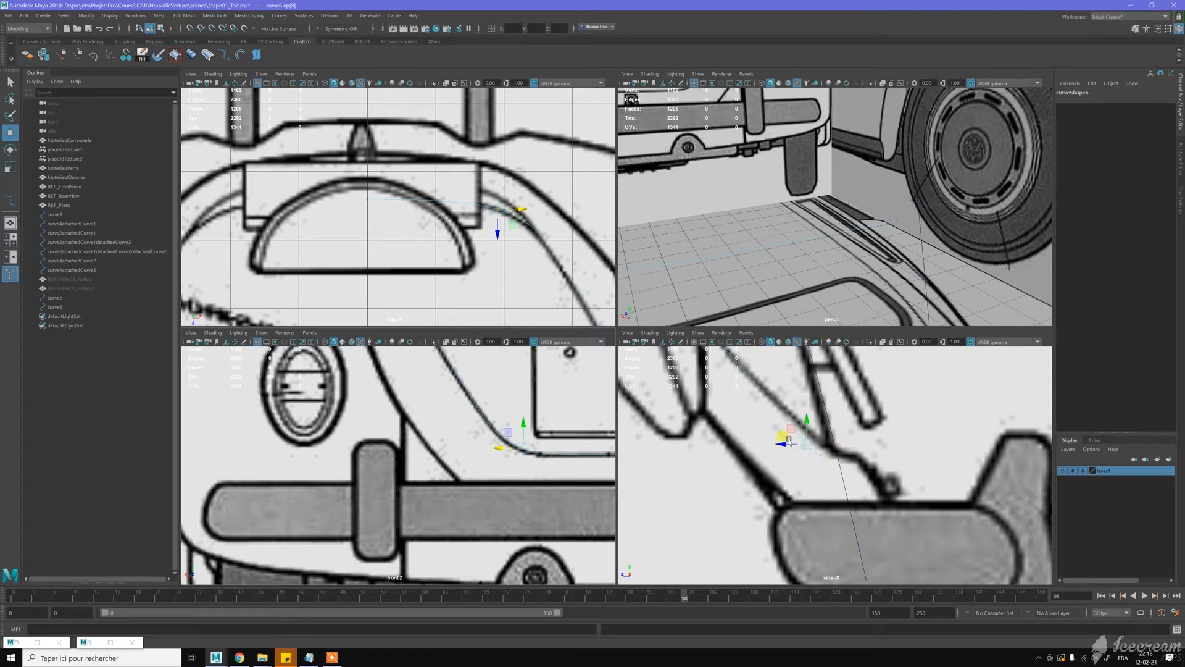
# Step: Move the curve6 end point on the centre line rearward and raise it slightly to meet the engine lid's lower edge
pyautogui.click(819, 439)
pyautogui.click(823, 455)
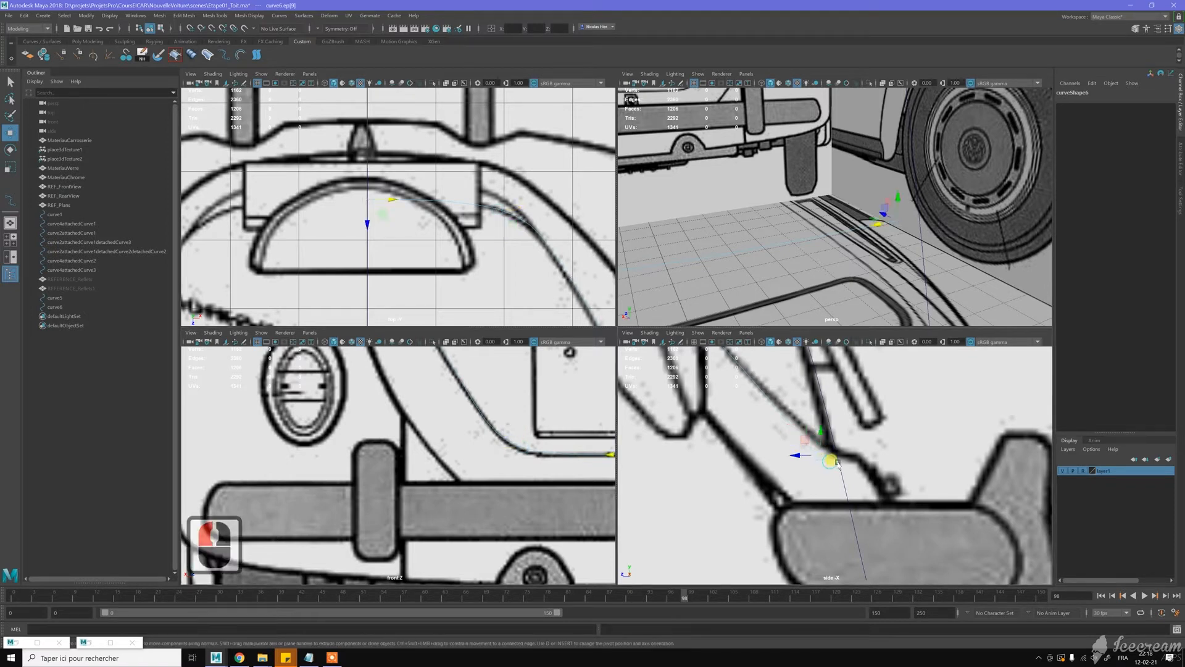
pyautogui.moveTo(798, 456); pyautogui.dragTo(802, 456)
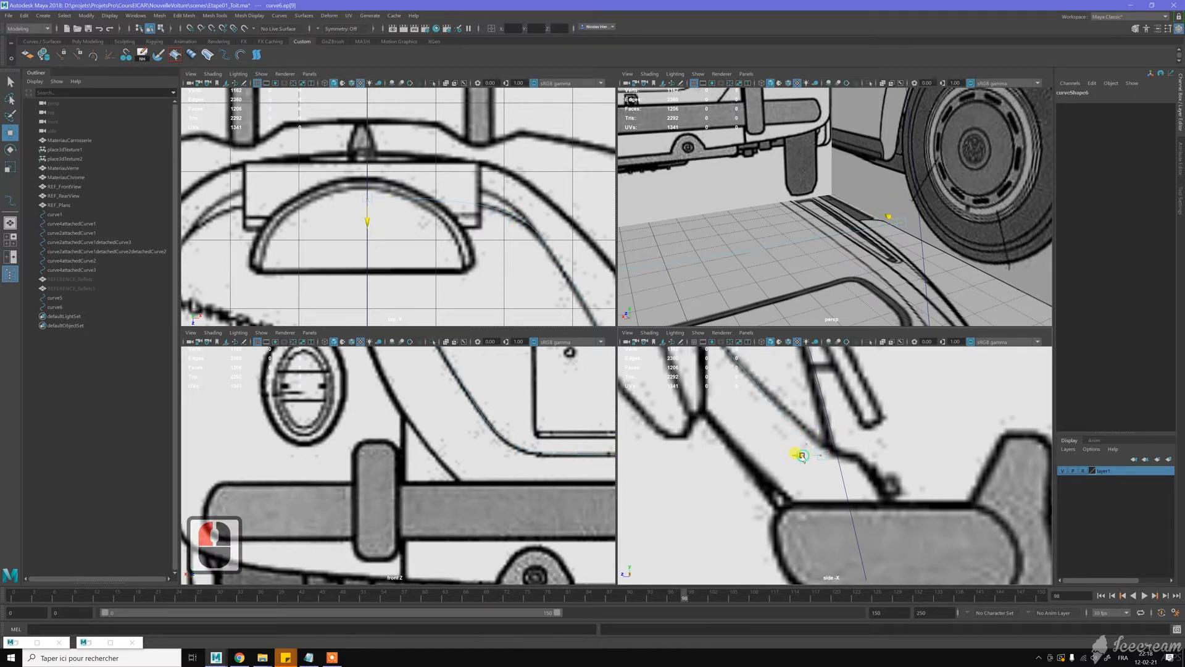
pyautogui.click(823, 431)
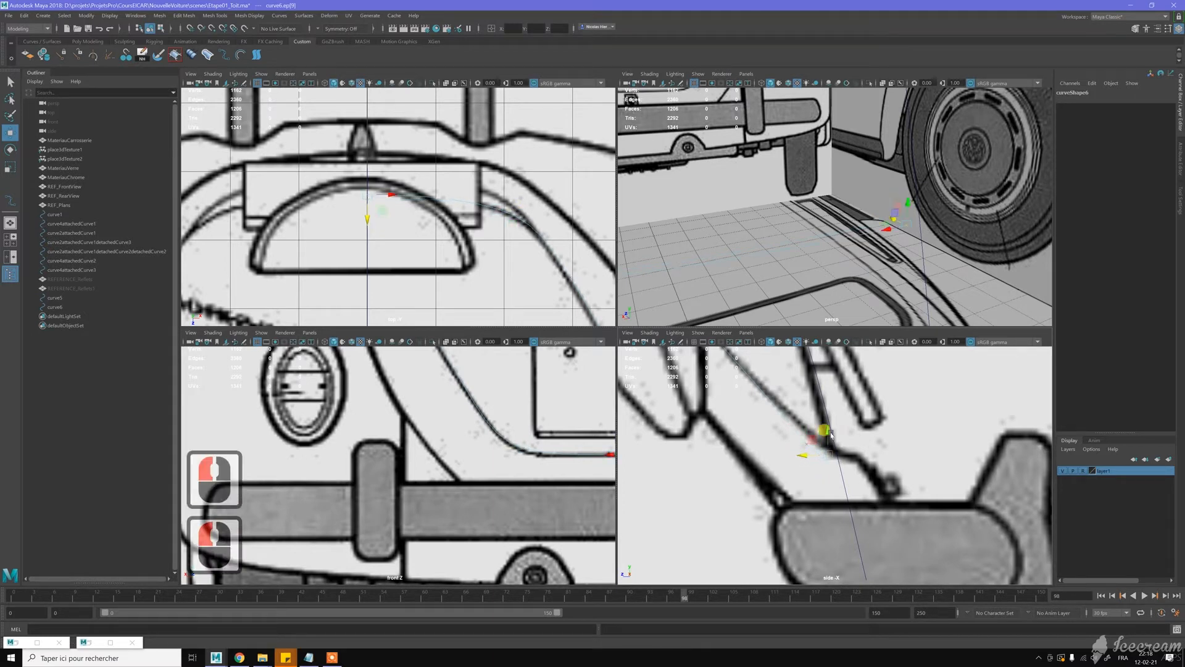
pyautogui.scroll(-4, 402, 431)
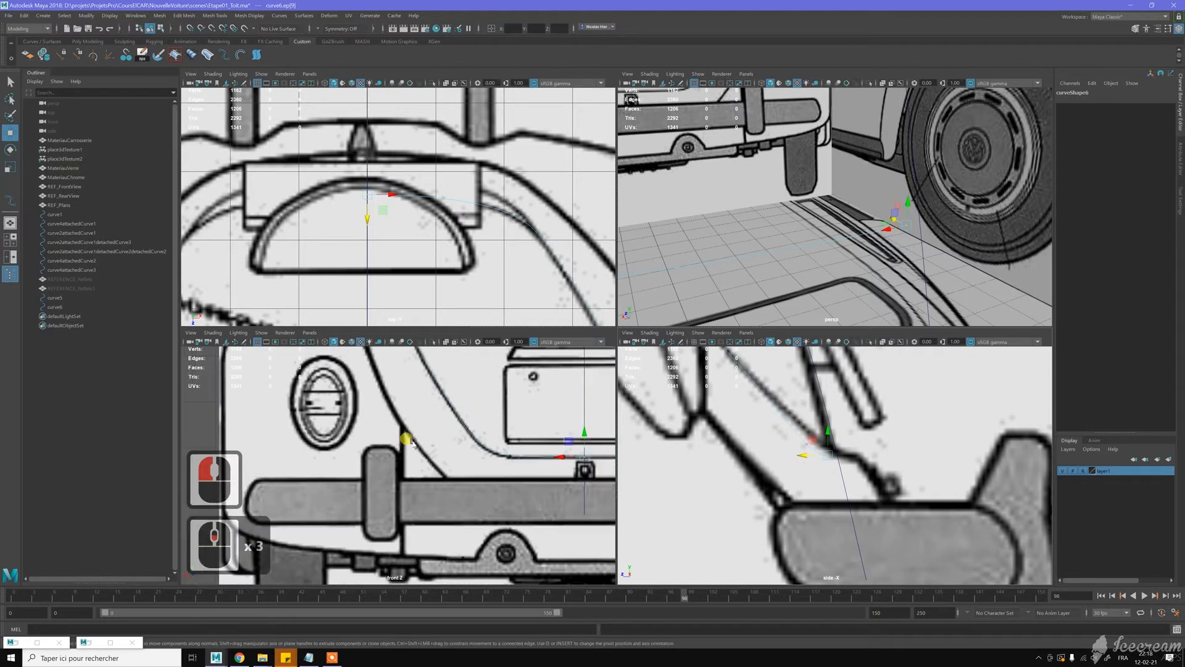
pyautogui.scroll(1, 566, 428)
pyautogui.moveTo(828, 429); pyautogui.dragTo(837, 429)
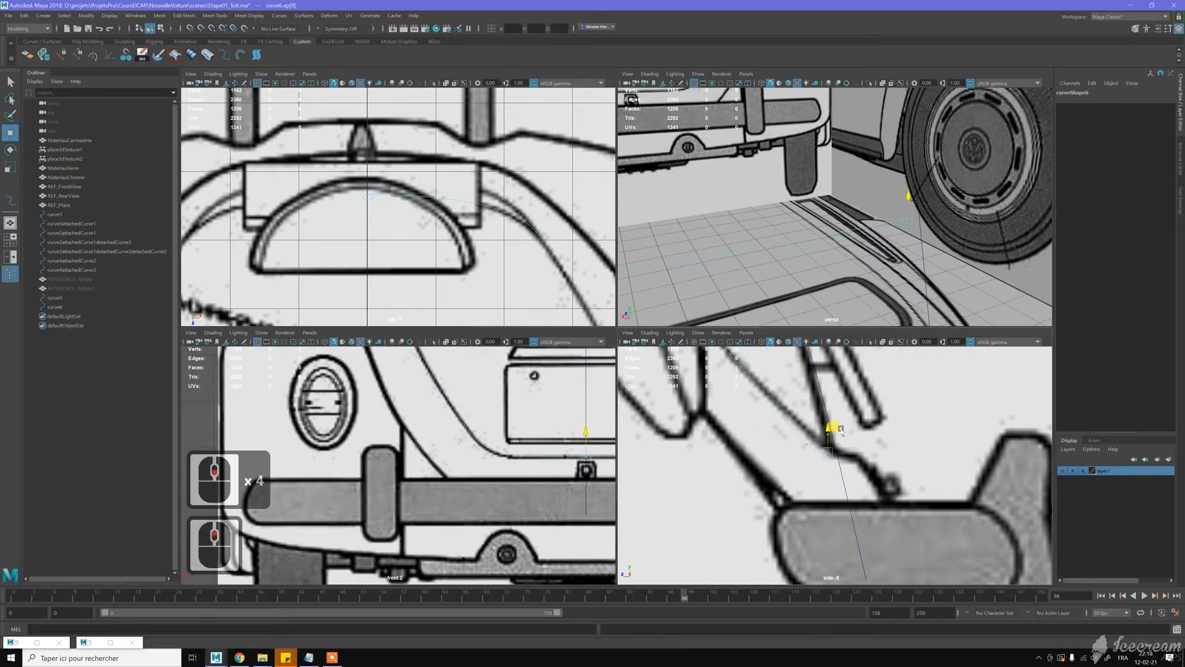
pyautogui.moveTo(839, 427); pyautogui.dragTo(838, 426)
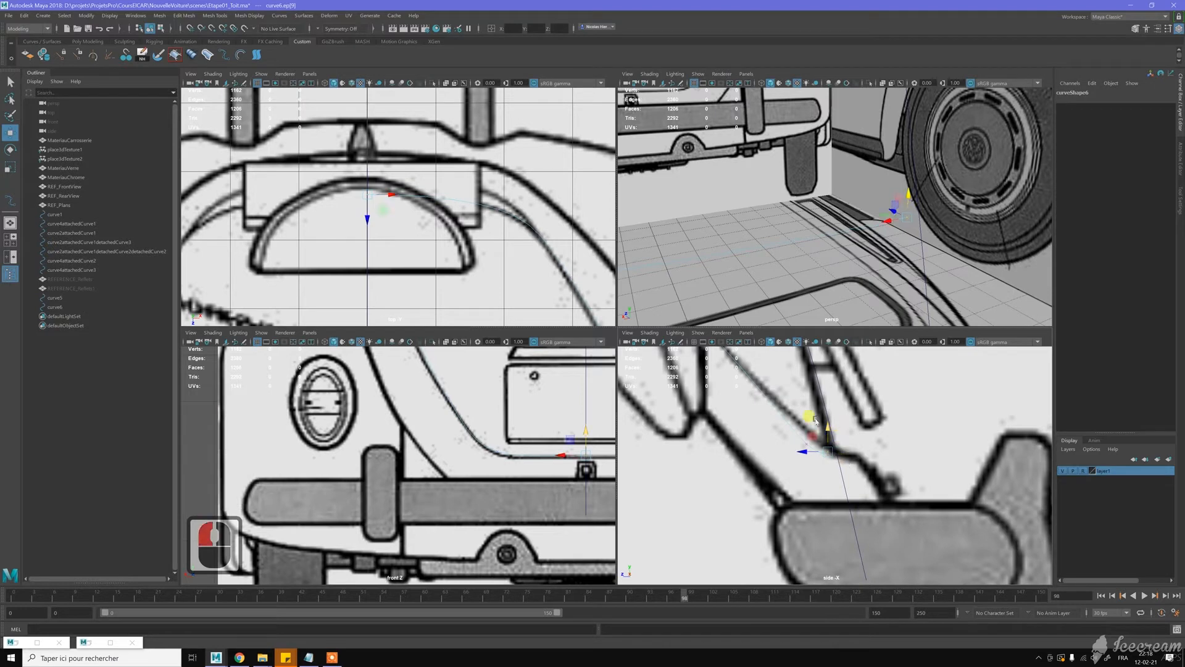
# Step: Adjust the curve6 end point and the neighbouring edit point on the engine lid's lower edge in the side view to follow the blueprint
pyautogui.moveTo(802, 449); pyautogui.dragTo(805, 451)
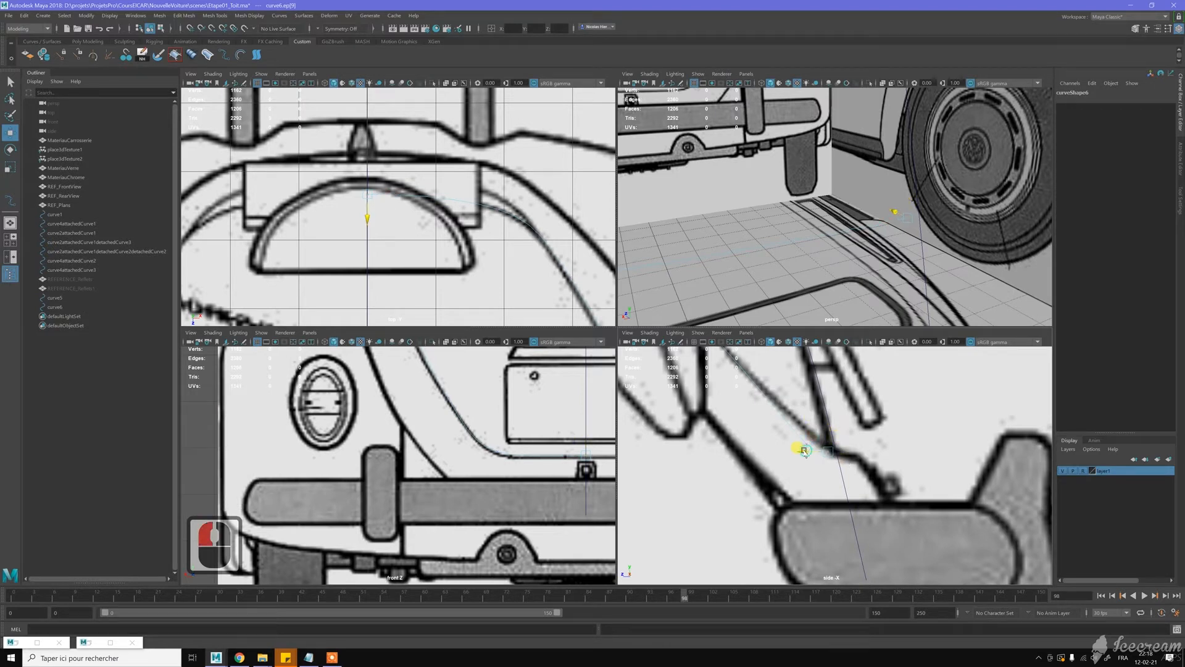
pyautogui.moveTo(804, 452); pyautogui.dragTo(803, 451)
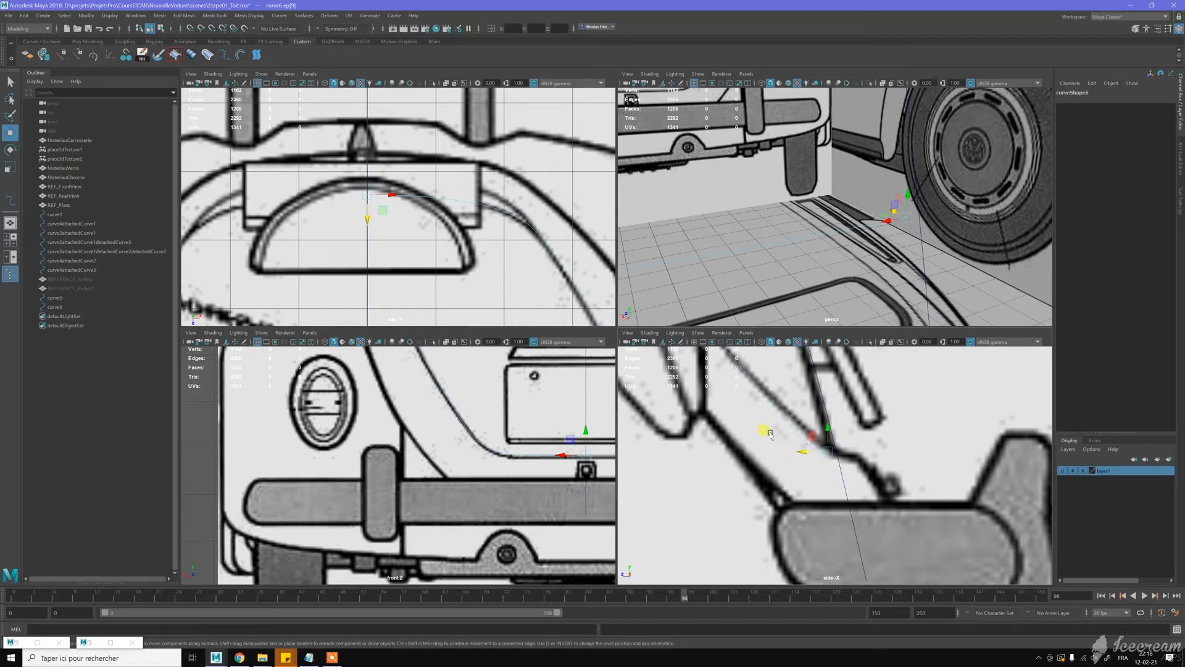
pyautogui.click(808, 413)
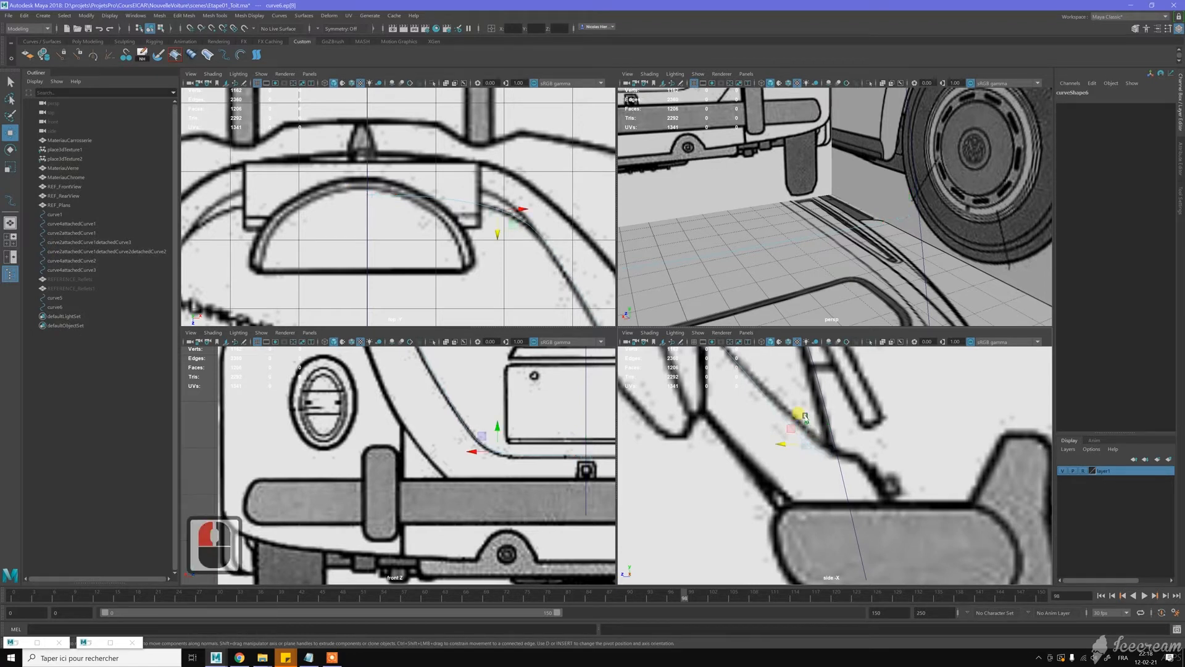
pyautogui.moveTo(816, 412)
pyautogui.mouseDown()
pyautogui.moveTo(831, 407)
pyautogui.moveTo(822, 412)
pyautogui.mouseUp()
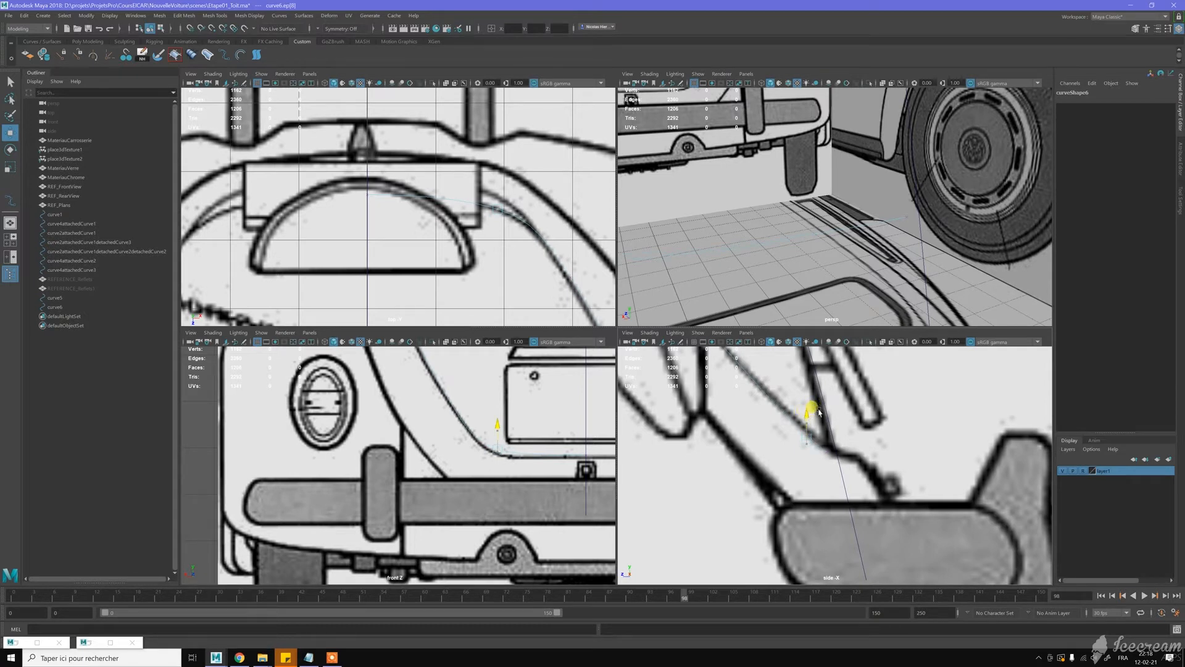
pyautogui.moveTo(807, 415); pyautogui.dragTo(783, 442)
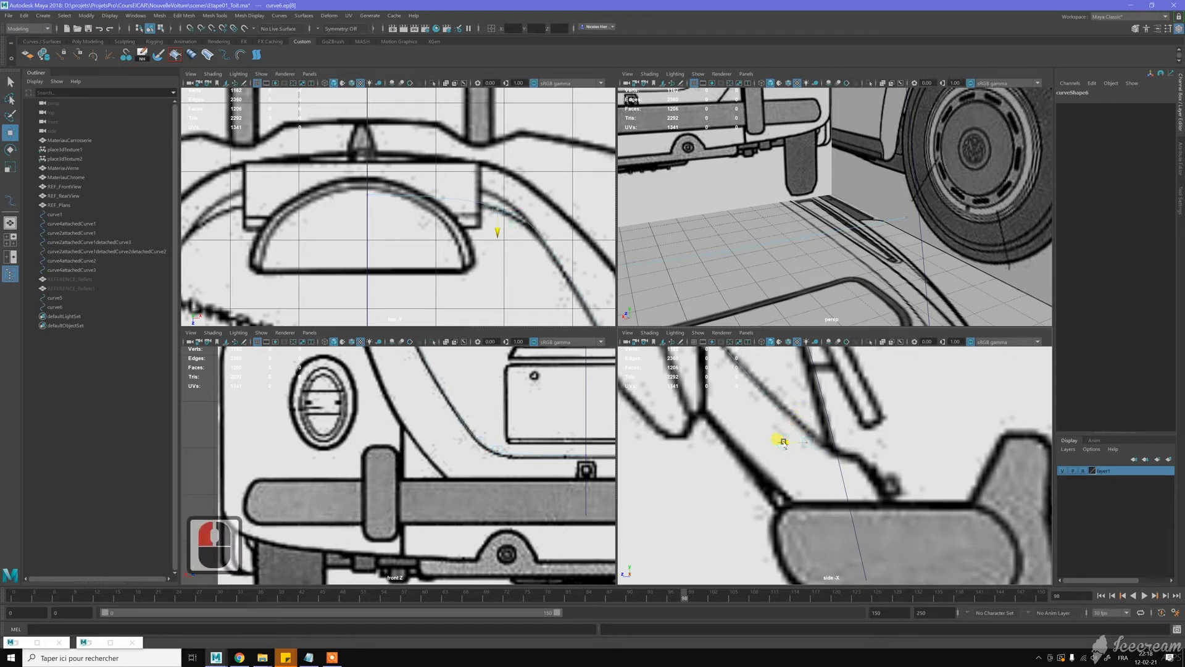
pyautogui.click(785, 442)
# Step: Fine-tune the height of the curve6 end point on the centre line in the rear view
pyautogui.click(585, 430)
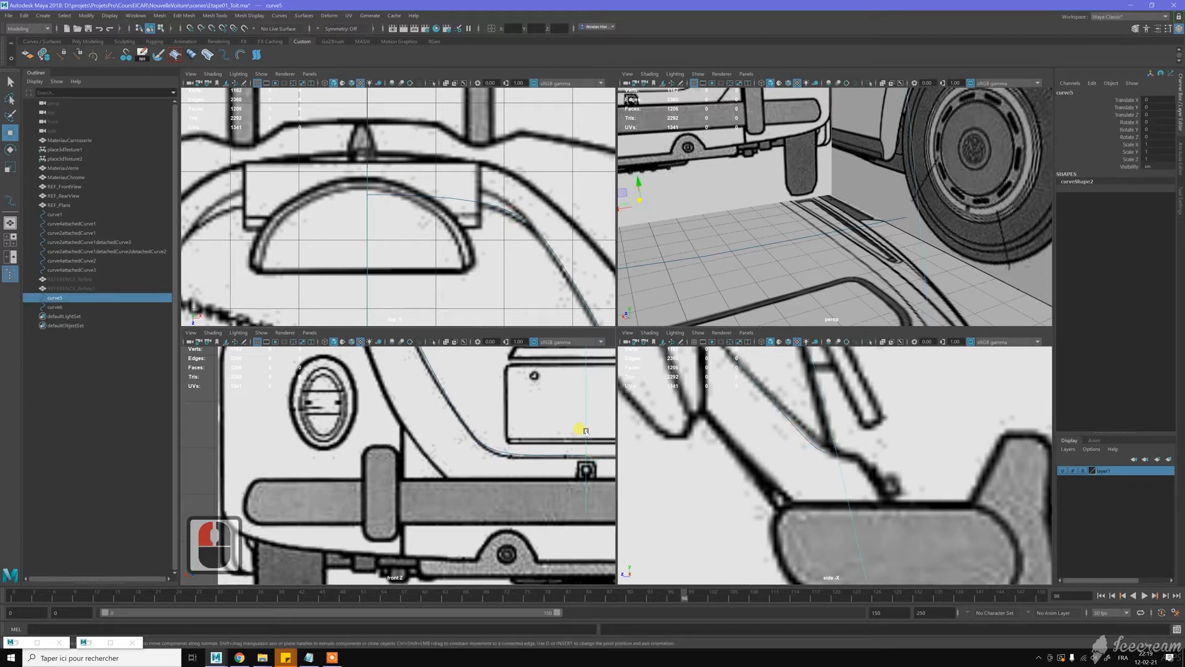
pyautogui.press('z')
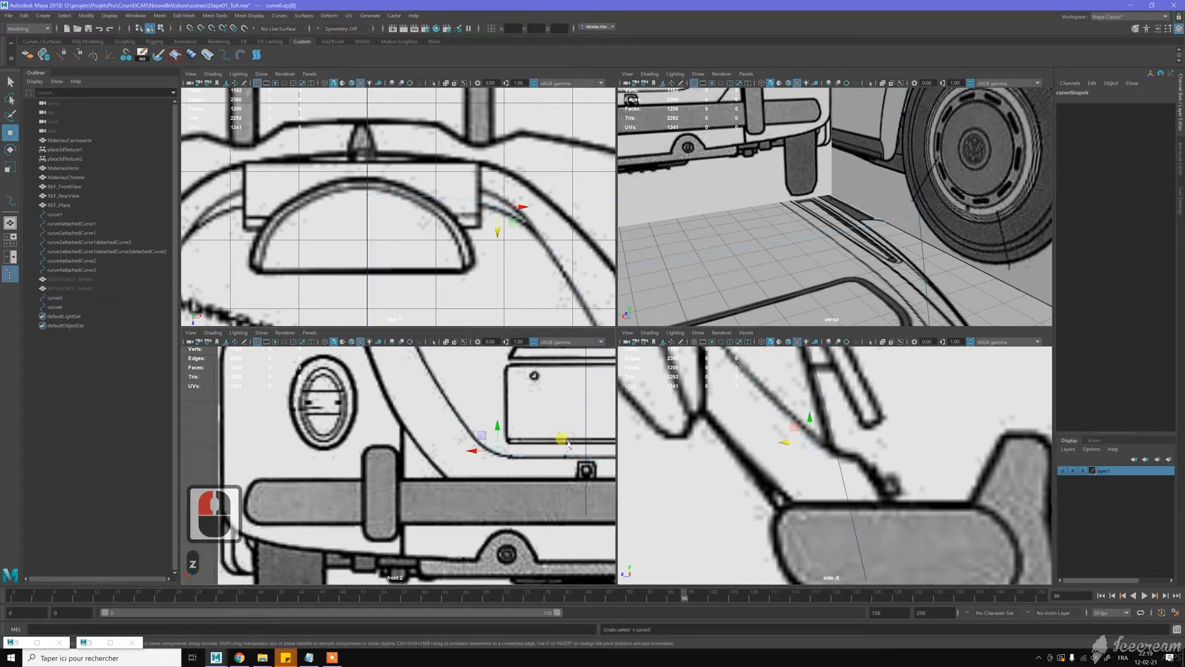
pyautogui.click(589, 462)
pyautogui.moveTo(583, 431); pyautogui.dragTo(582, 432)
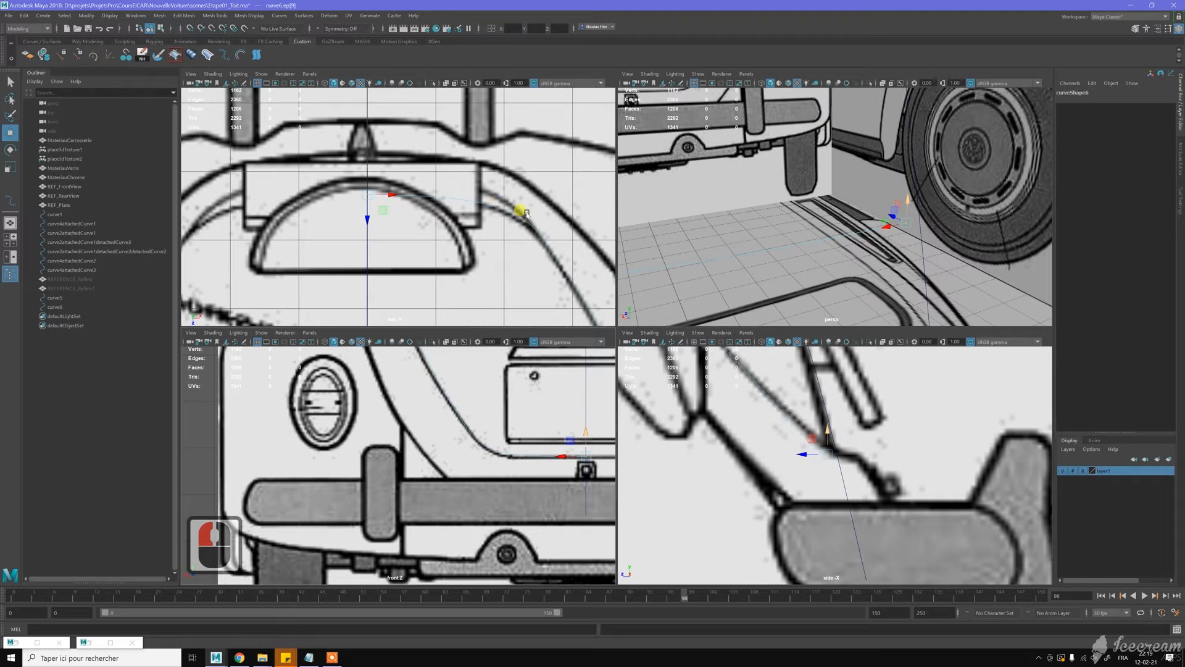
# Step: Snap the lowest edit point of curve5 onto the curve6 end point at the engine lid's lower edge
pyautogui.click(847, 395)
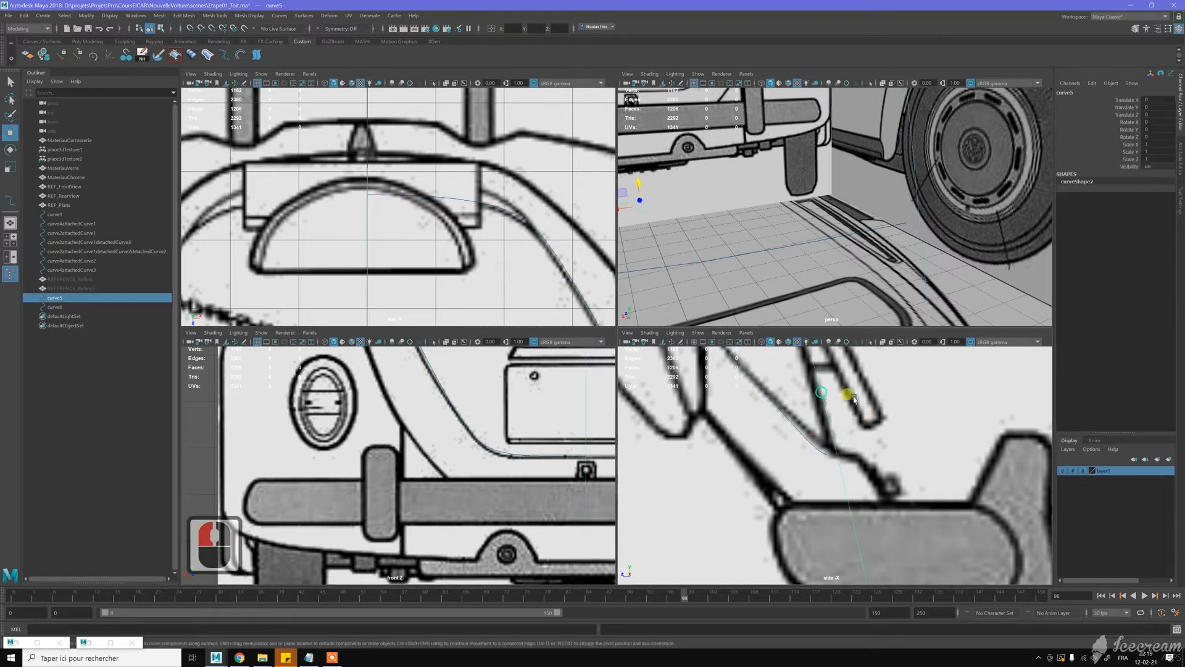
pyautogui.rightClick(857, 400)
pyautogui.moveTo(857, 400); pyautogui.dragTo(856, 421, button='right')
pyautogui.scroll(-2, 849, 456)
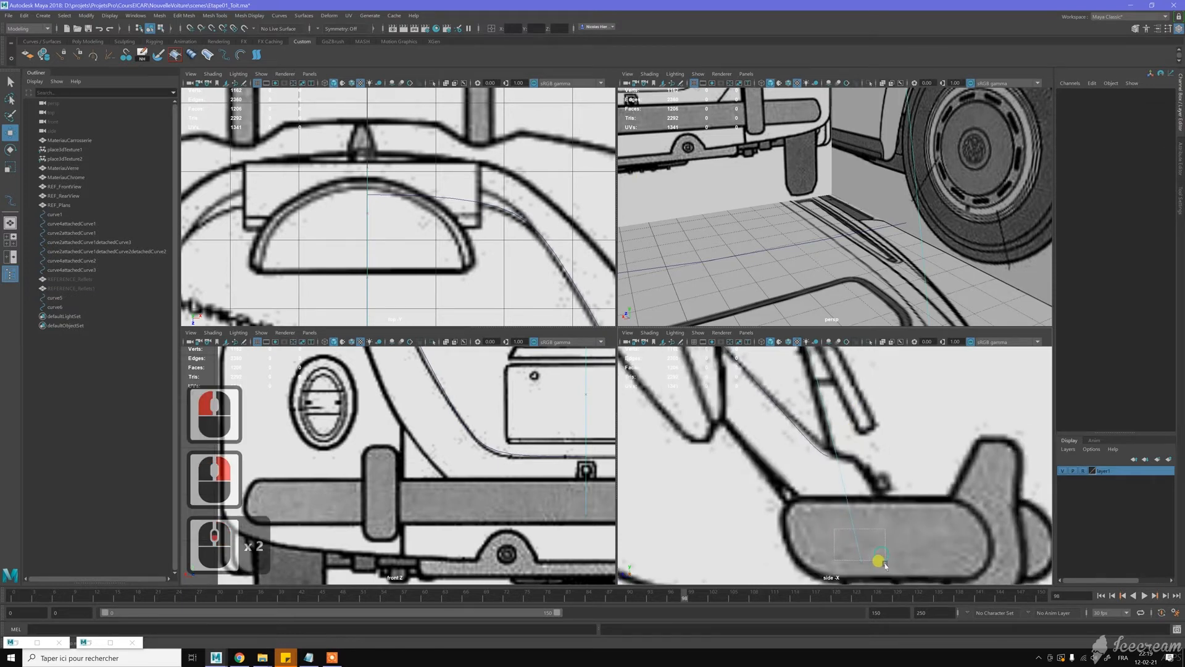
pyautogui.click(865, 561)
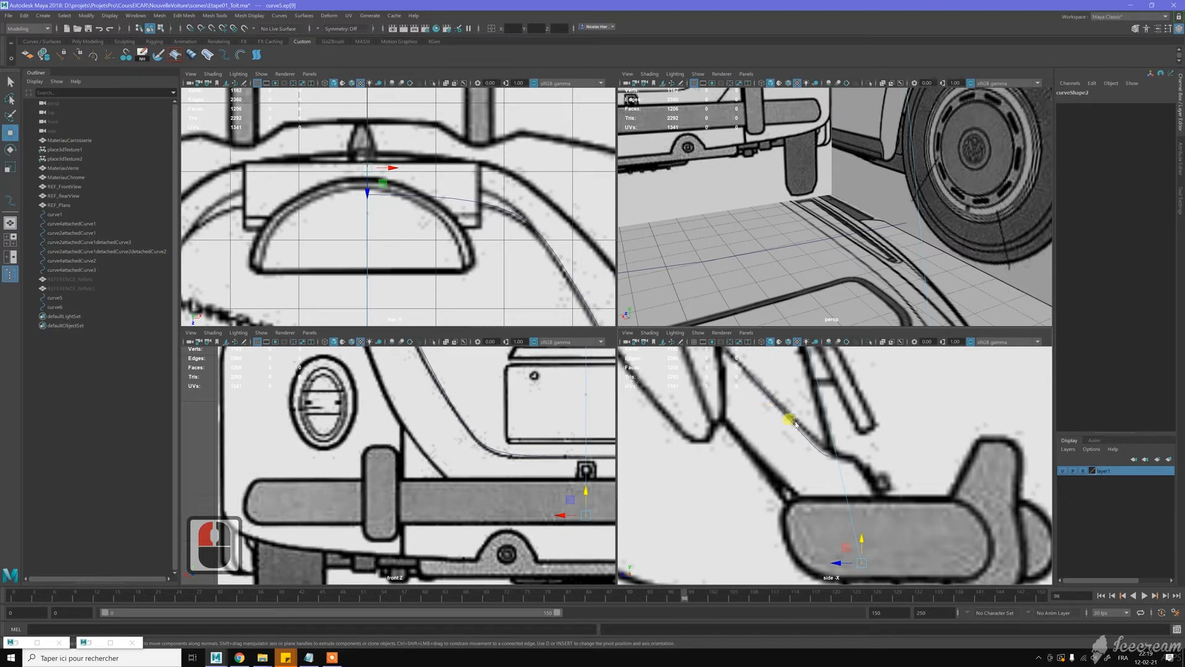
pyautogui.moveTo(863, 559); pyautogui.dragTo(862, 480, button='middle')
pyautogui.press('c')
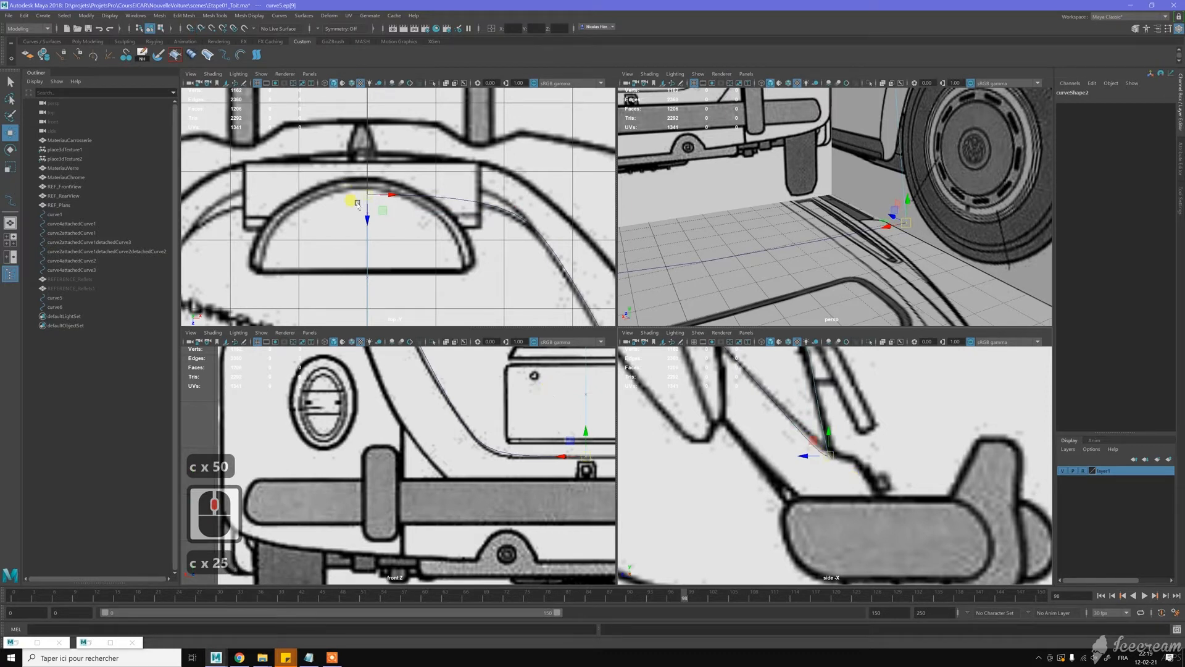
pyautogui.scroll(13, 357, 203)
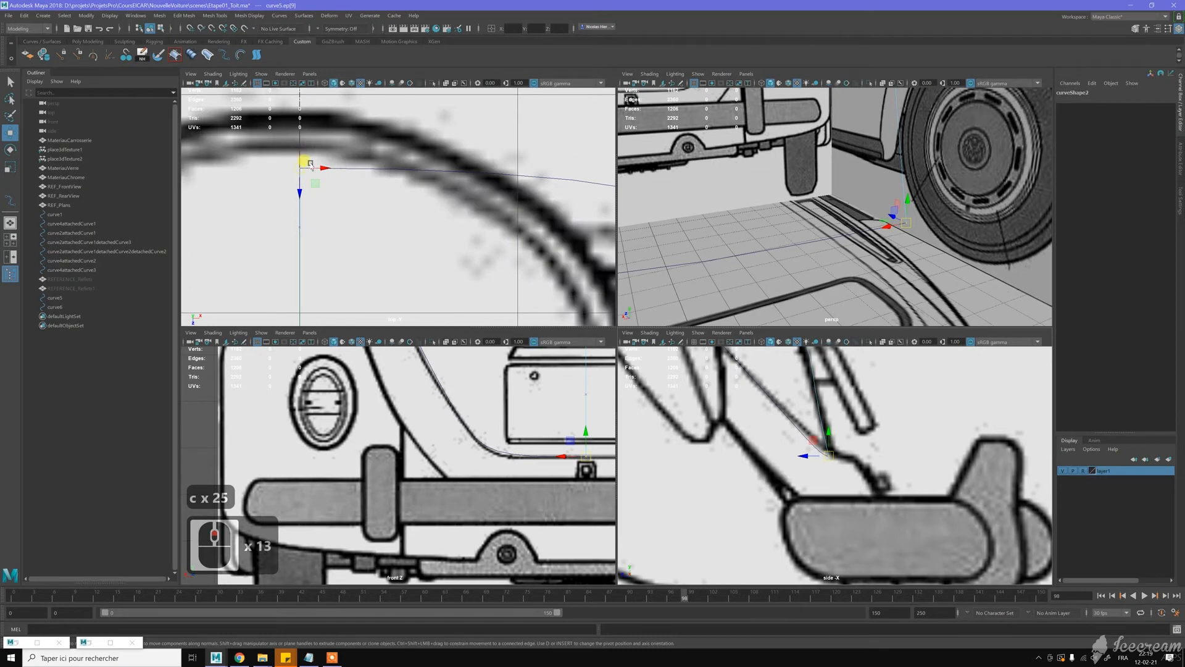
pyautogui.scroll(-20, 398, 235)
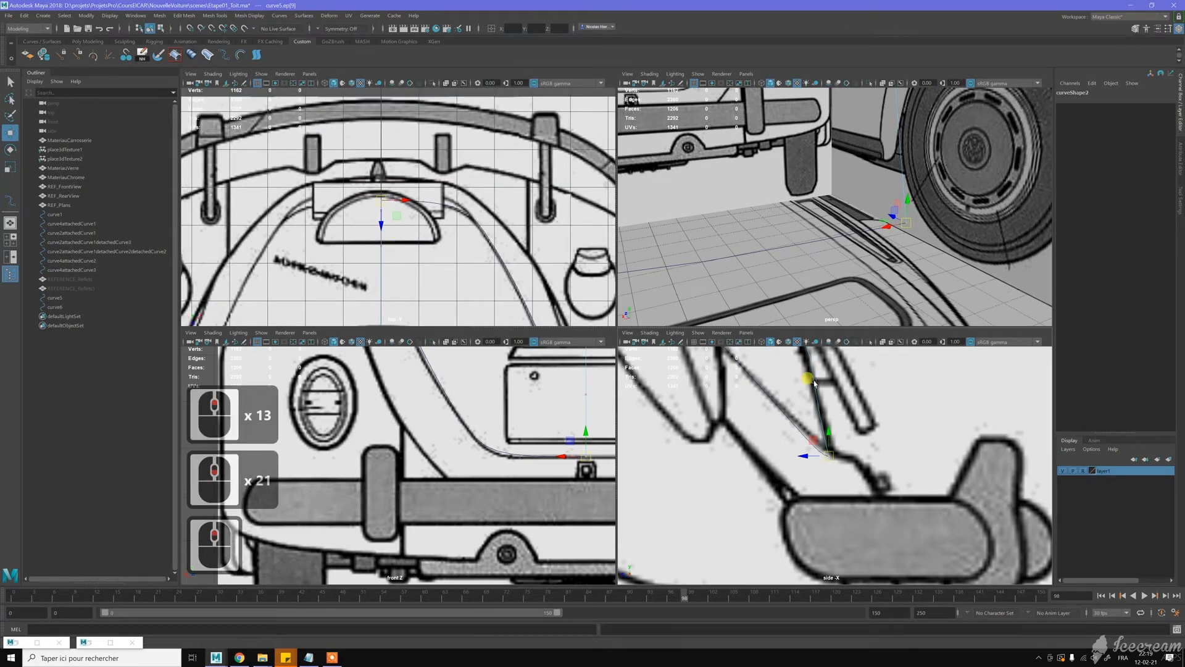
# Step: Move the curve5 edit point behind the licence plate in the side view to follow the engine lid's profile
pyautogui.keyDown('alt'); pyautogui.moveTo(843, 399); pyautogui.dragTo(861, 456, button='middle'); pyautogui.keyUp('alt')
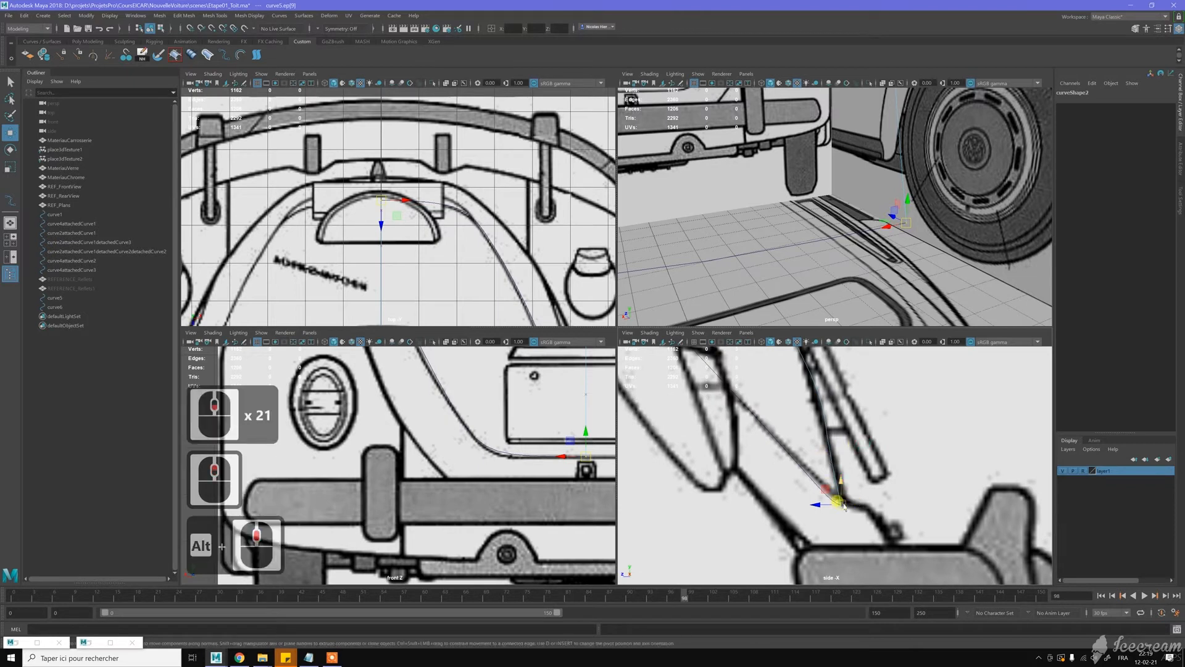
pyautogui.keyDown('alt'); pyautogui.moveTo(815, 389); pyautogui.dragTo(875, 426, button='middle'); pyautogui.keyUp('alt')
pyautogui.moveTo(845, 471)
pyautogui.mouseDown()
pyautogui.moveTo(880, 501)
pyautogui.moveTo(838, 462)
pyautogui.mouseUp()
pyautogui.keyDown('alt'); pyautogui.moveTo(897, 442); pyautogui.dragTo(909, 486, button='middle'); pyautogui.keyUp('alt')
pyautogui.scroll(-3, 909, 486)
pyautogui.keyDown('alt'); pyautogui.moveTo(904, 530); pyautogui.dragTo(883, 463, button='middle'); pyautogui.keyUp('alt')
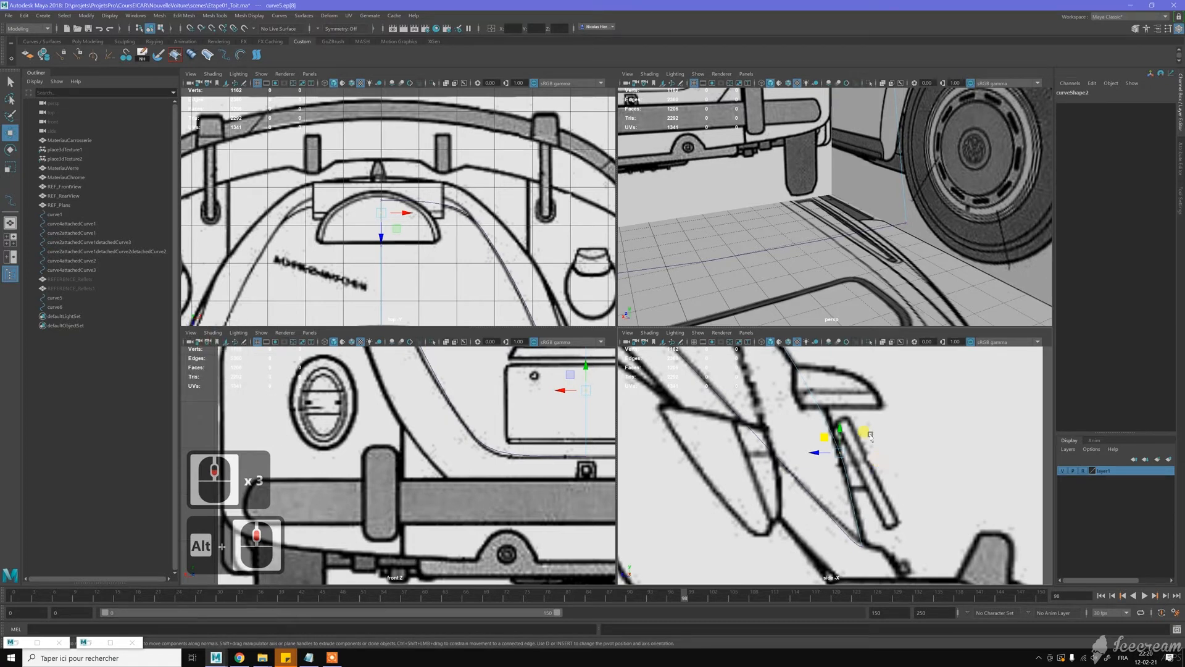
pyautogui.keyDown('alt'); pyautogui.moveTo(893, 403); pyautogui.dragTo(905, 468, button='middle'); pyautogui.keyUp('alt')
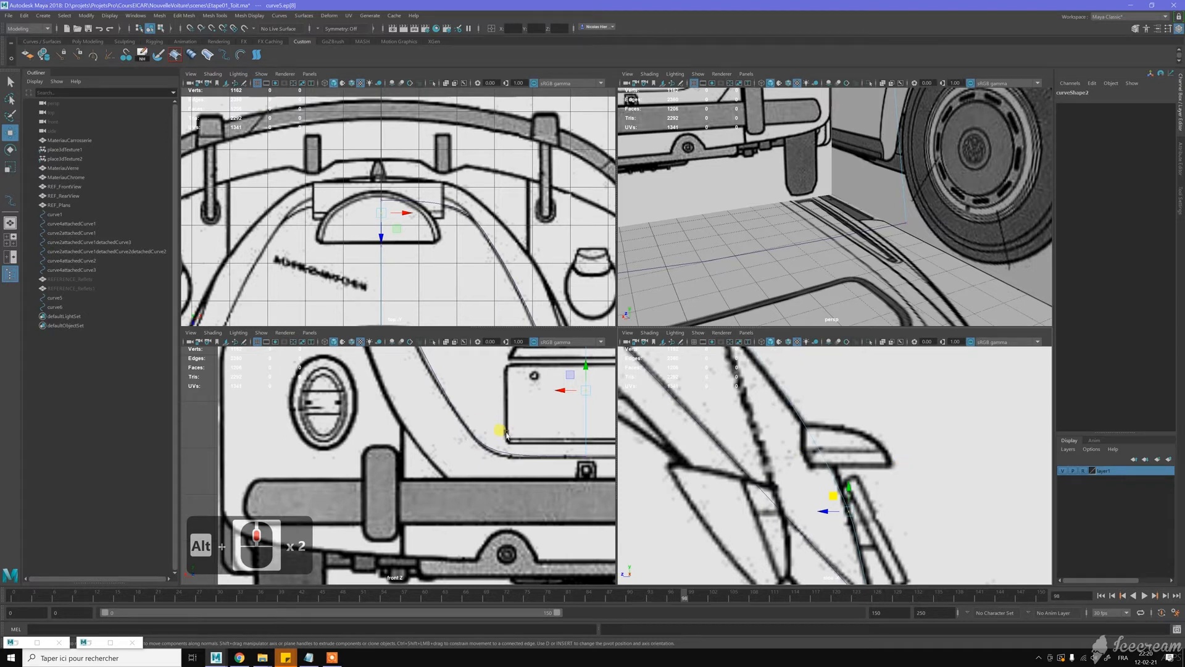
pyautogui.scroll(3, 507, 434)
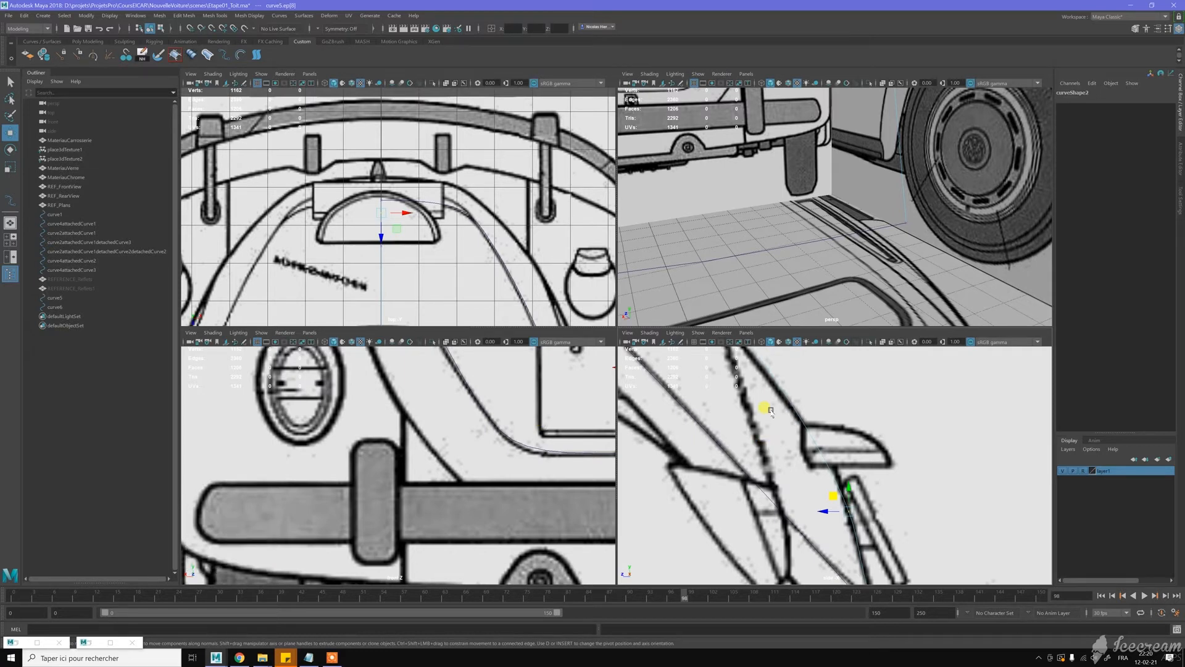
pyautogui.scroll(-2, 771, 410)
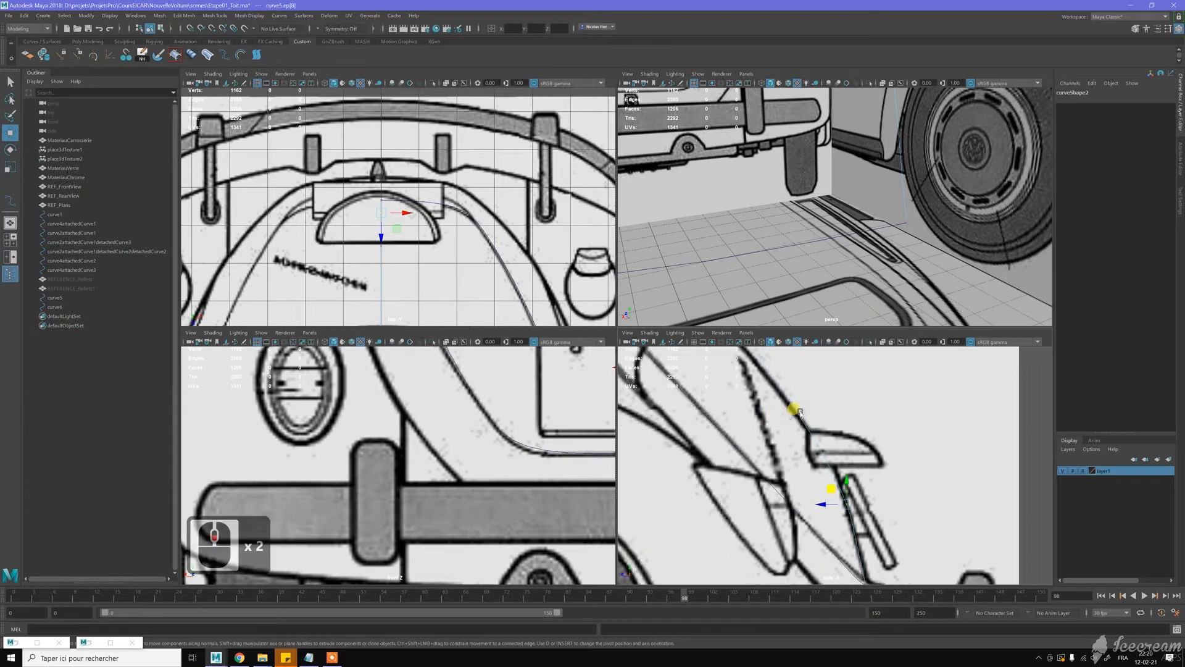
# Step: Move the curve5 edit point just above the licence plate light in the side view onto the engine lid's outline
pyautogui.click(821, 419)
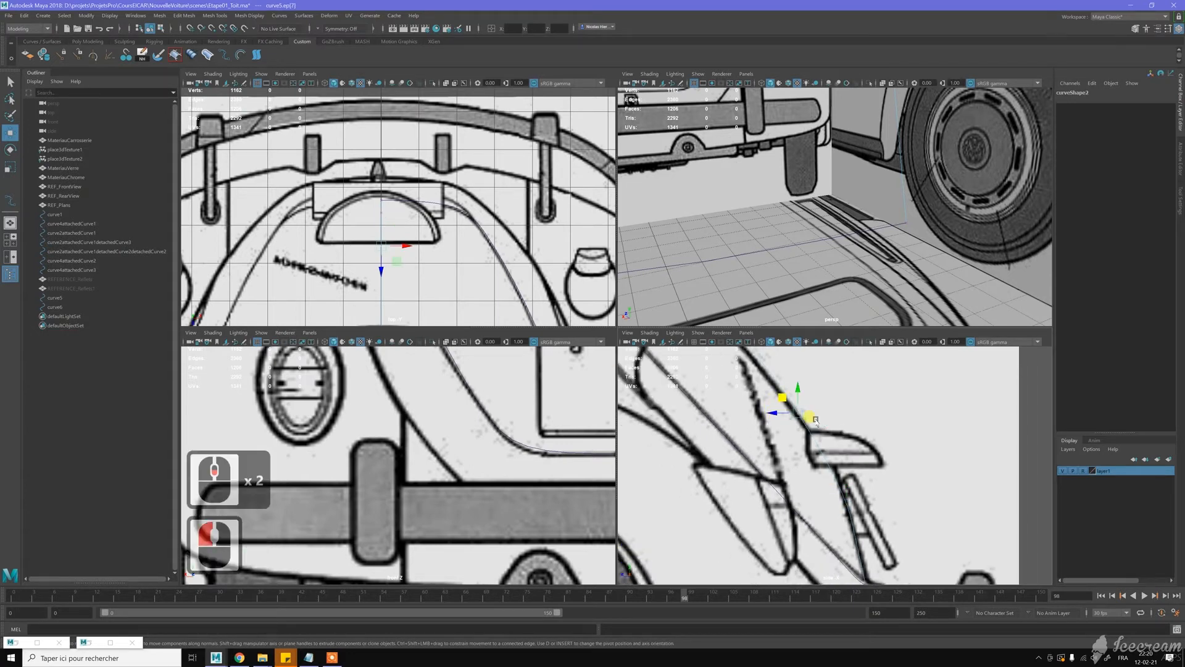
pyautogui.scroll(1, 816, 418)
pyautogui.click(782, 397)
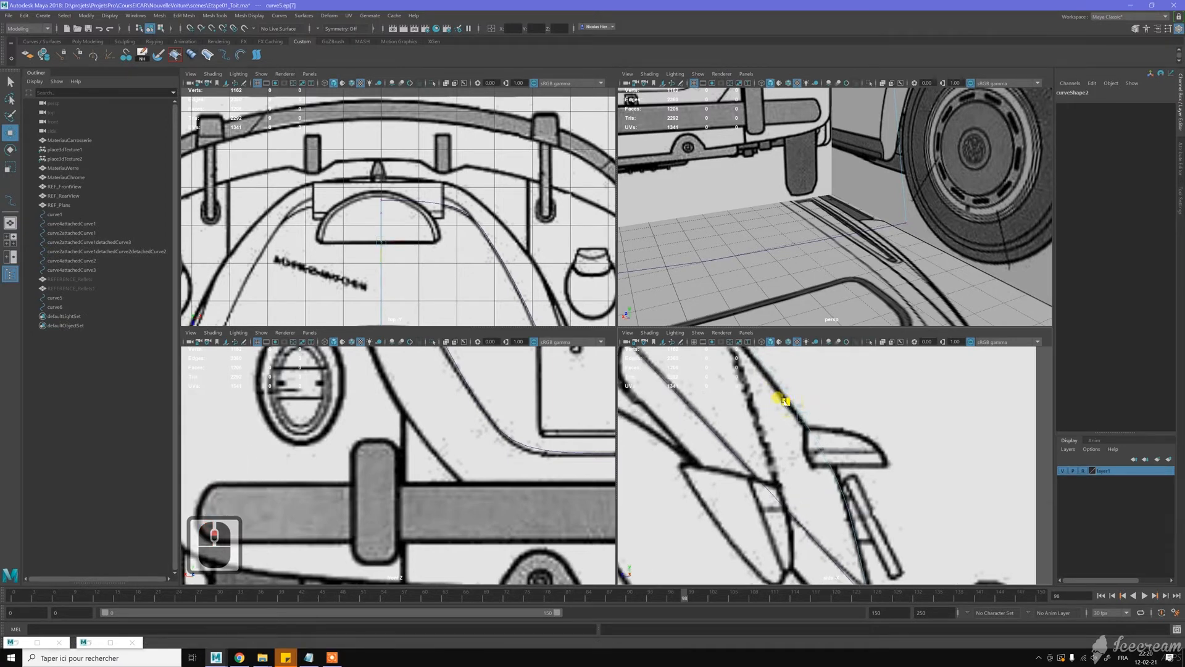
pyautogui.click(788, 400)
pyautogui.scroll(-5, 854, 472)
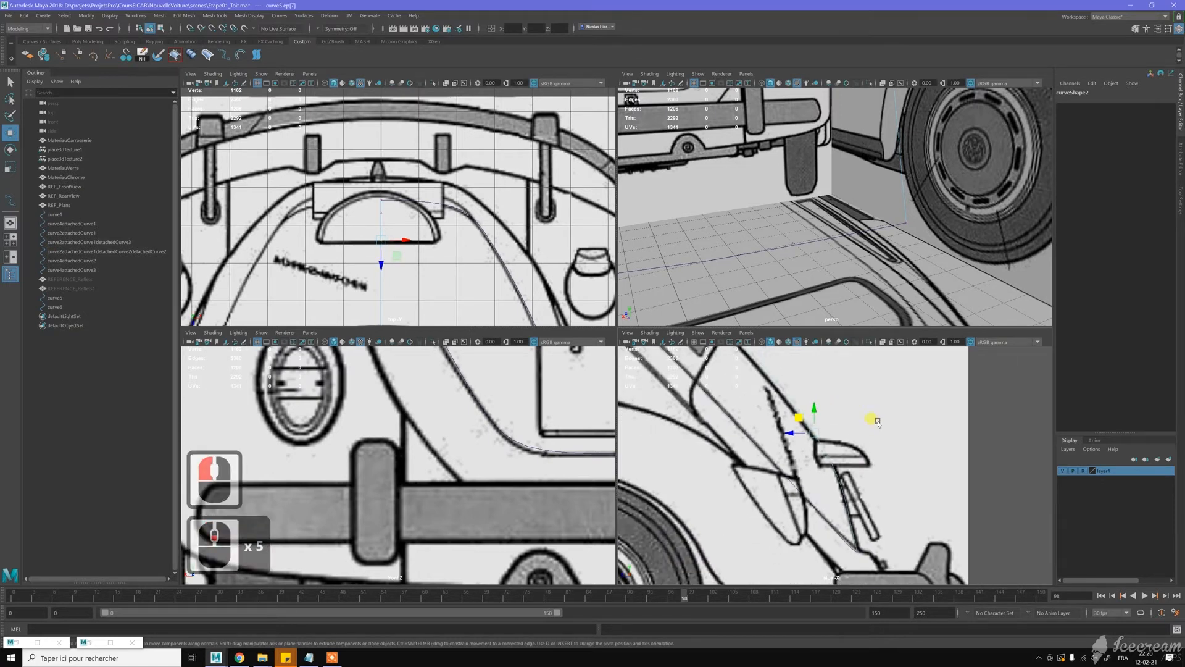
pyautogui.keyDown('alt'); pyautogui.moveTo(877, 420); pyautogui.dragTo(900, 453, button='middle'); pyautogui.keyUp('alt')
pyautogui.scroll(3, 827, 452)
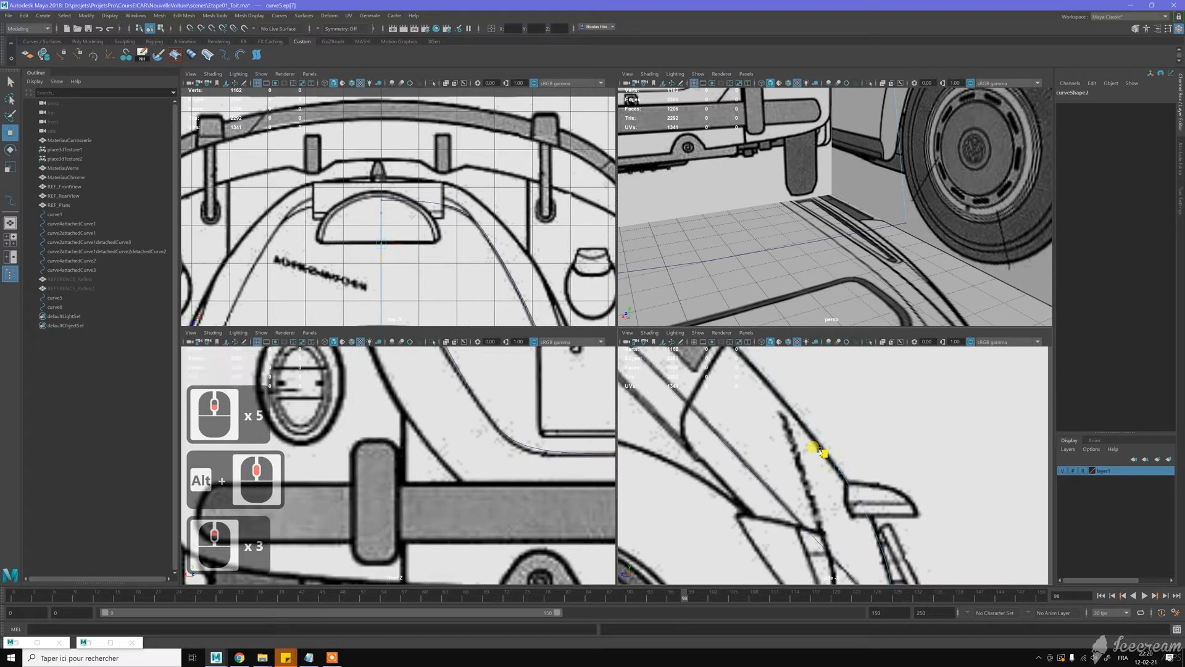
pyautogui.moveTo(824, 453); pyautogui.dragTo(900, 471)
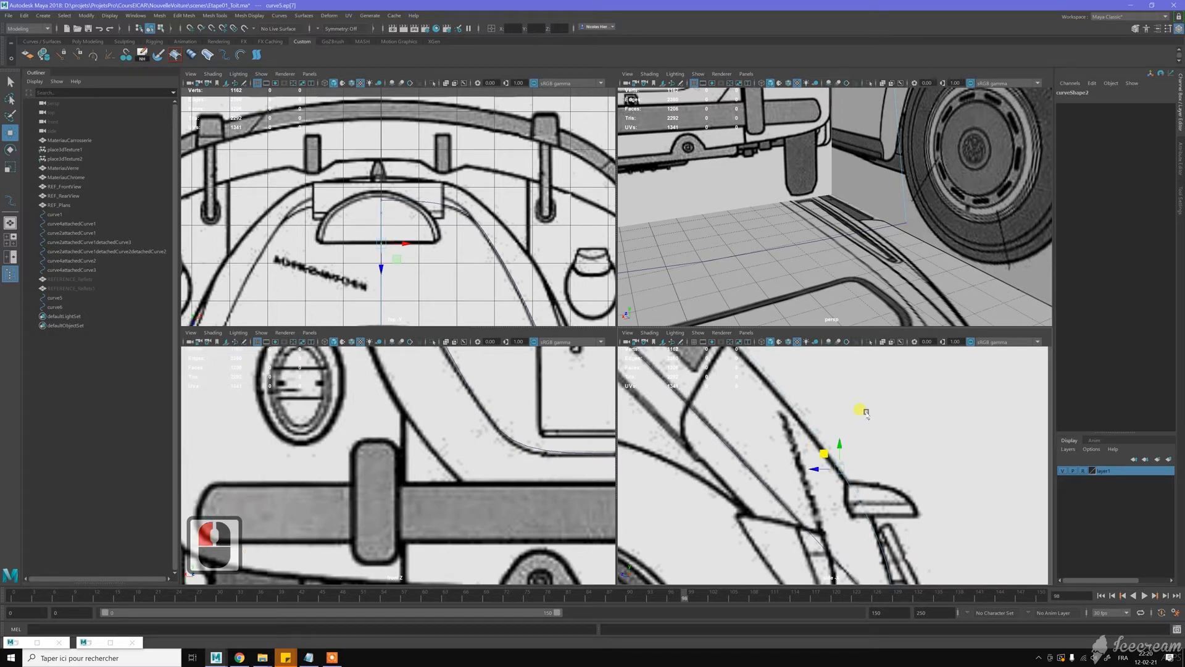
# Step: Adjust the curve5 edit point at the rear window's lower edge in the side view to match the body outline
pyautogui.scroll(-2, 883, 482)
pyautogui.keyDown('alt'); pyautogui.moveTo(886, 483); pyautogui.dragTo(914, 476, button='middle'); pyautogui.keyUp('alt')
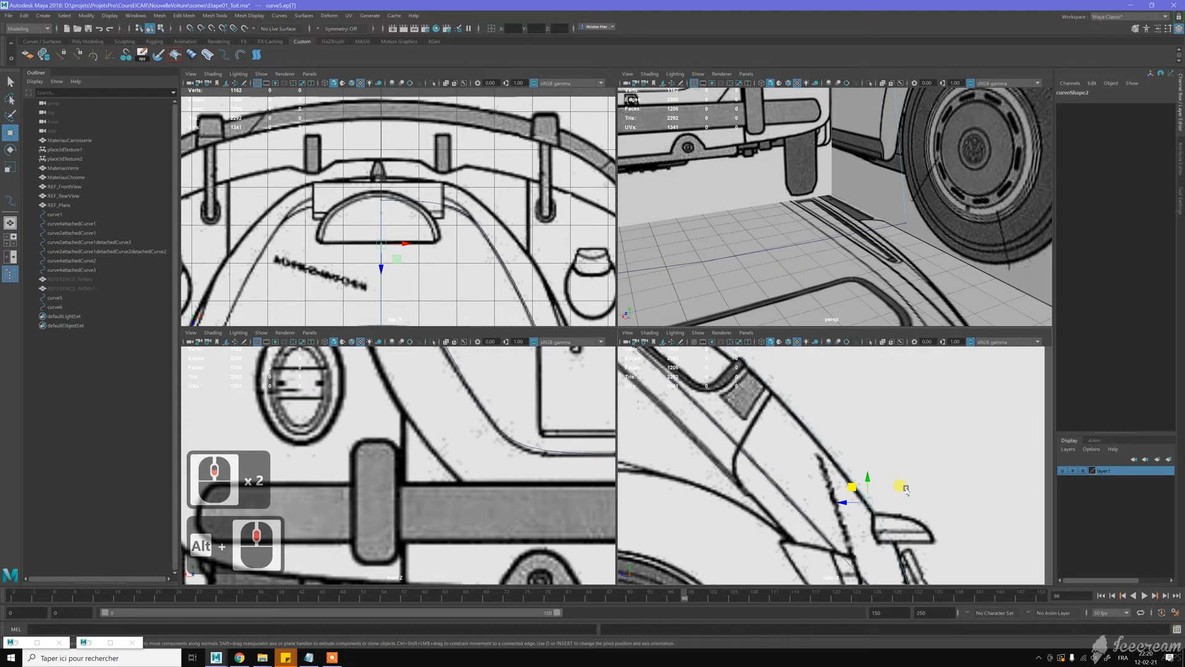
pyautogui.keyDown('alt'); pyautogui.moveTo(906, 489); pyautogui.dragTo(895, 461, button='middle'); pyautogui.keyUp('alt')
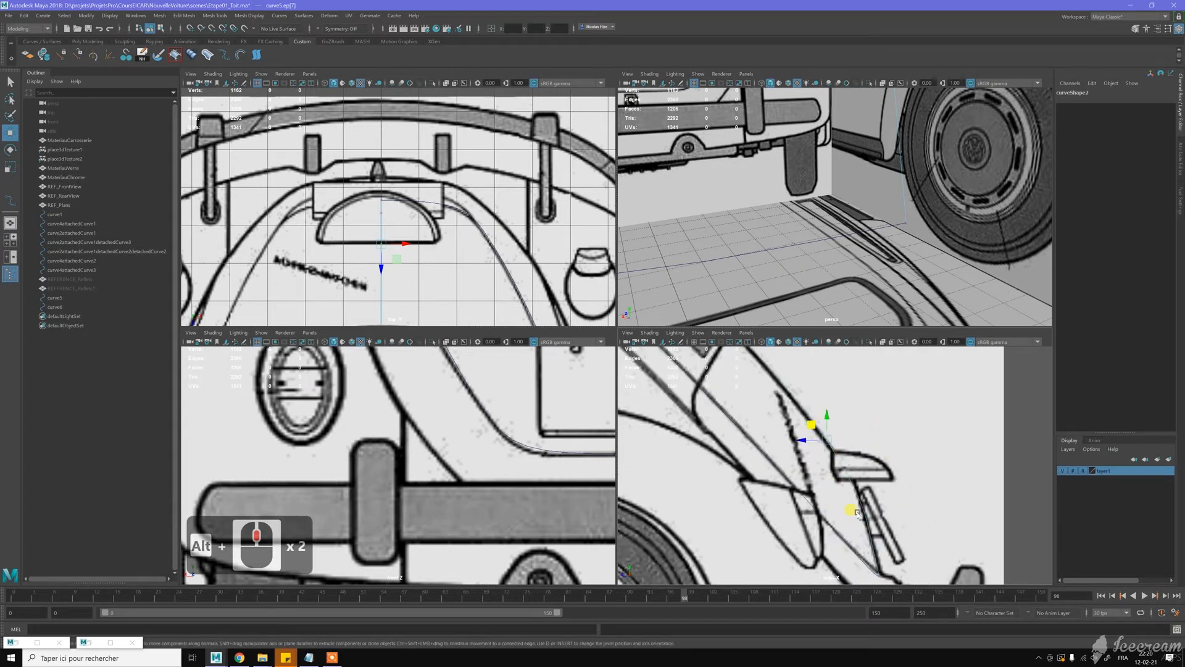
pyautogui.keyDown('alt'); pyautogui.moveTo(769, 435); pyautogui.dragTo(848, 521, button='middle'); pyautogui.keyUp('alt')
pyautogui.keyDown('alt'); pyautogui.moveTo(797, 382); pyautogui.dragTo(831, 410, button='middle'); pyautogui.keyUp('alt')
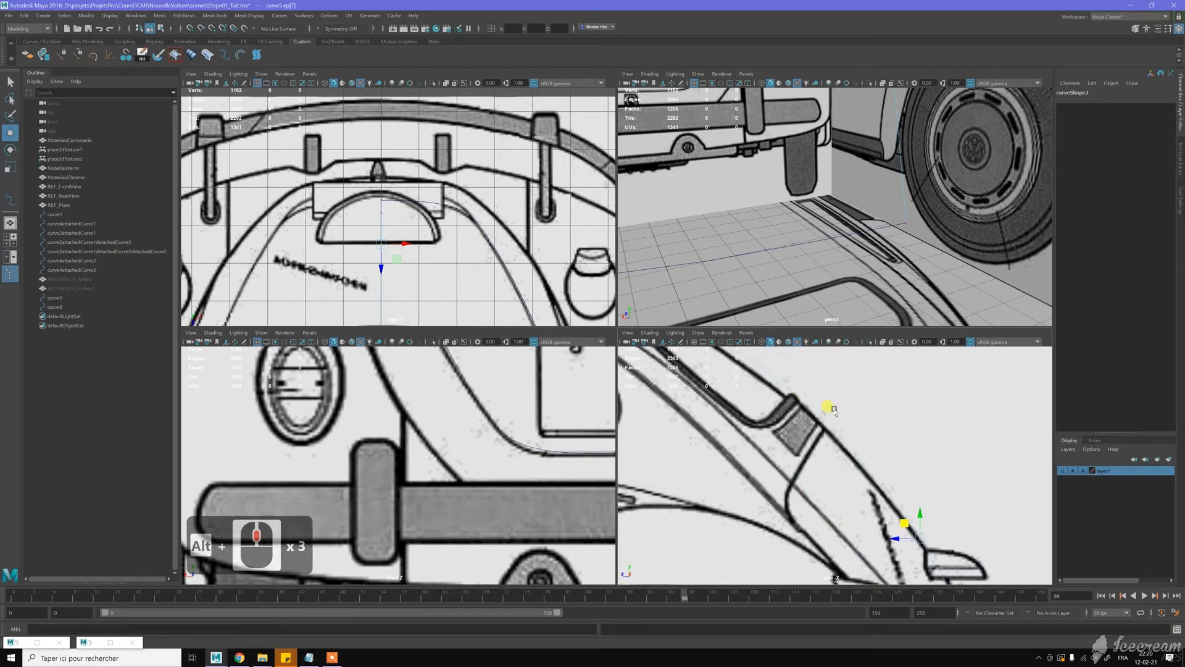
pyautogui.scroll(2, 831, 415)
pyautogui.moveTo(855, 451); pyautogui.dragTo(802, 440)
pyautogui.scroll(-2, 863, 495)
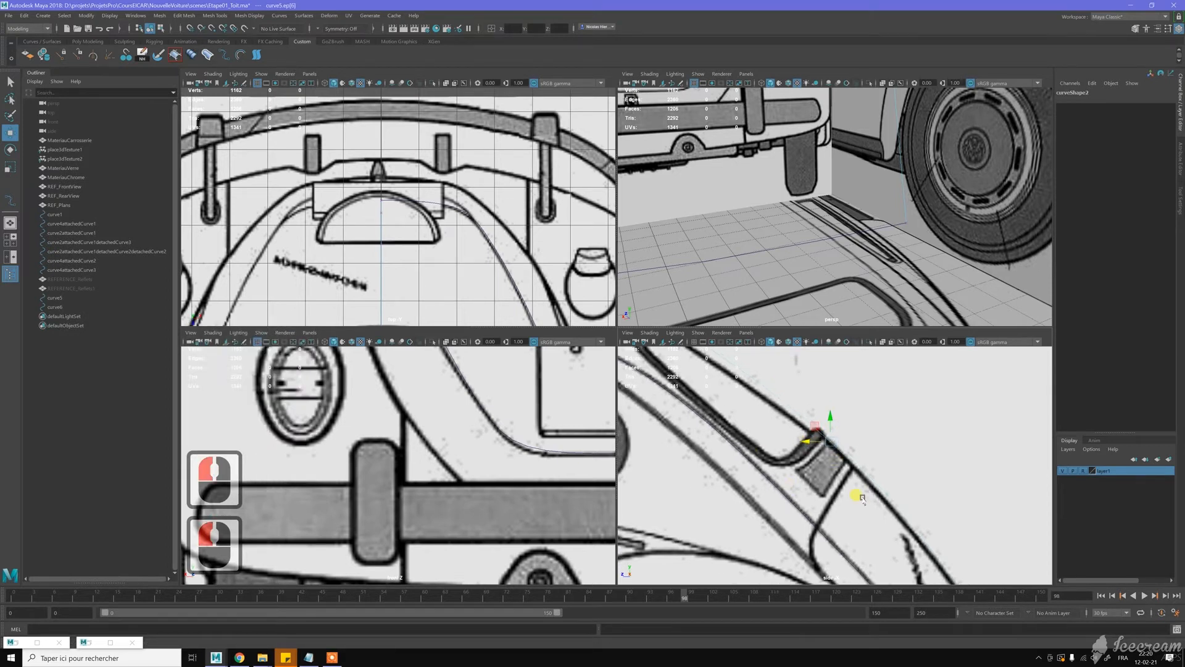
pyautogui.keyDown('alt'); pyautogui.moveTo(704, 373); pyautogui.dragTo(813, 450, button='middle'); pyautogui.keyUp('alt')
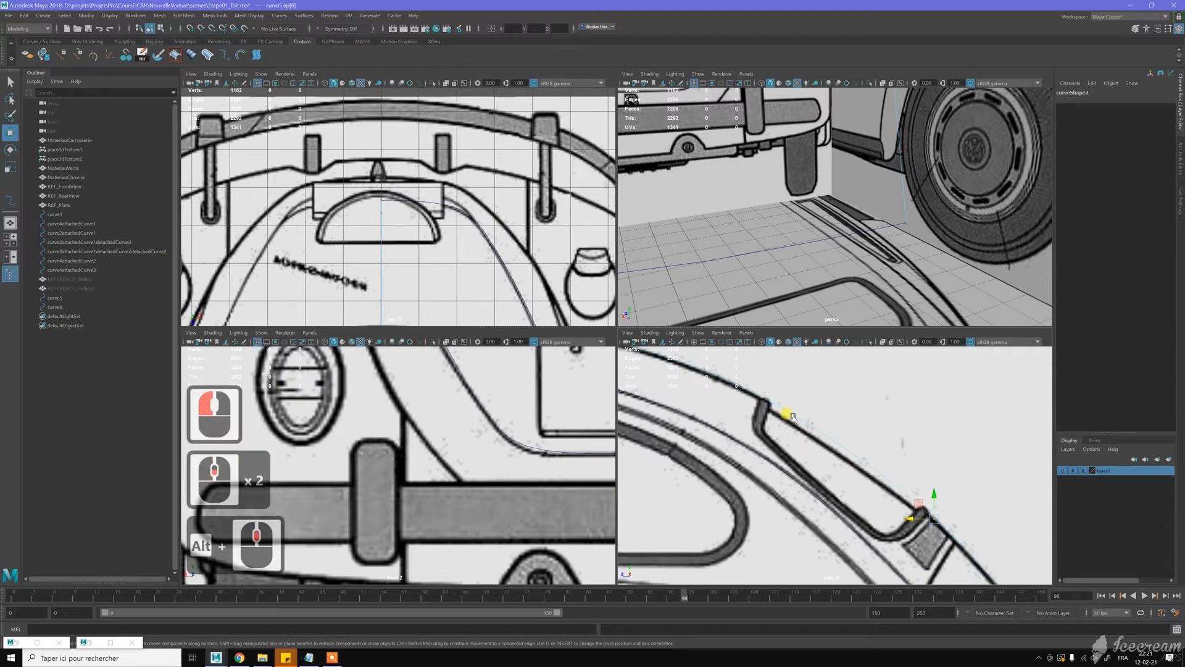
# Step: Switch curve5 to control vertices and move the vertex behind the licence plate slightly rearward to match the engine lid's profile
pyautogui.scroll(-2, 790, 415)
pyautogui.keyDown('alt'); pyautogui.moveTo(896, 500); pyautogui.dragTo(797, 392, button='middle'); pyautogui.keyUp('alt')
pyautogui.keyDown('alt'); pyautogui.moveTo(874, 481); pyautogui.dragTo(827, 408, button='middle'); pyautogui.keyUp('alt')
pyautogui.scroll(3, 863, 454)
pyautogui.scroll(4, 864, 456)
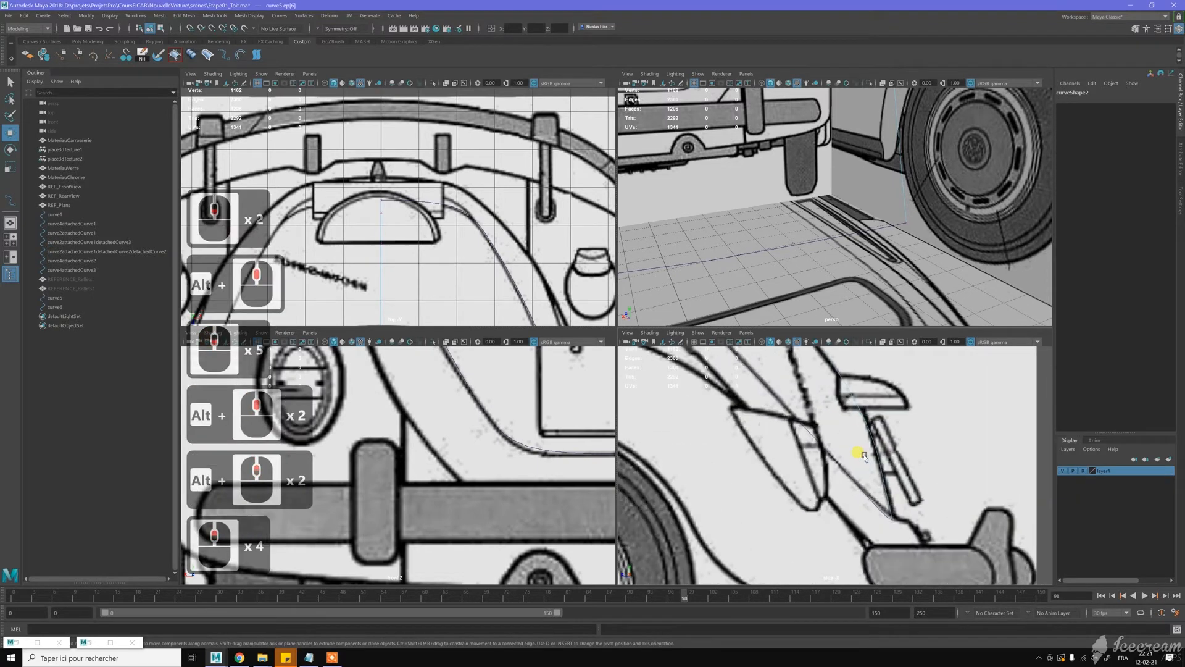
pyautogui.click(891, 517)
pyautogui.moveTo(920, 457); pyautogui.dragTo(864, 437, button='right')
pyautogui.scroll(3, 905, 478)
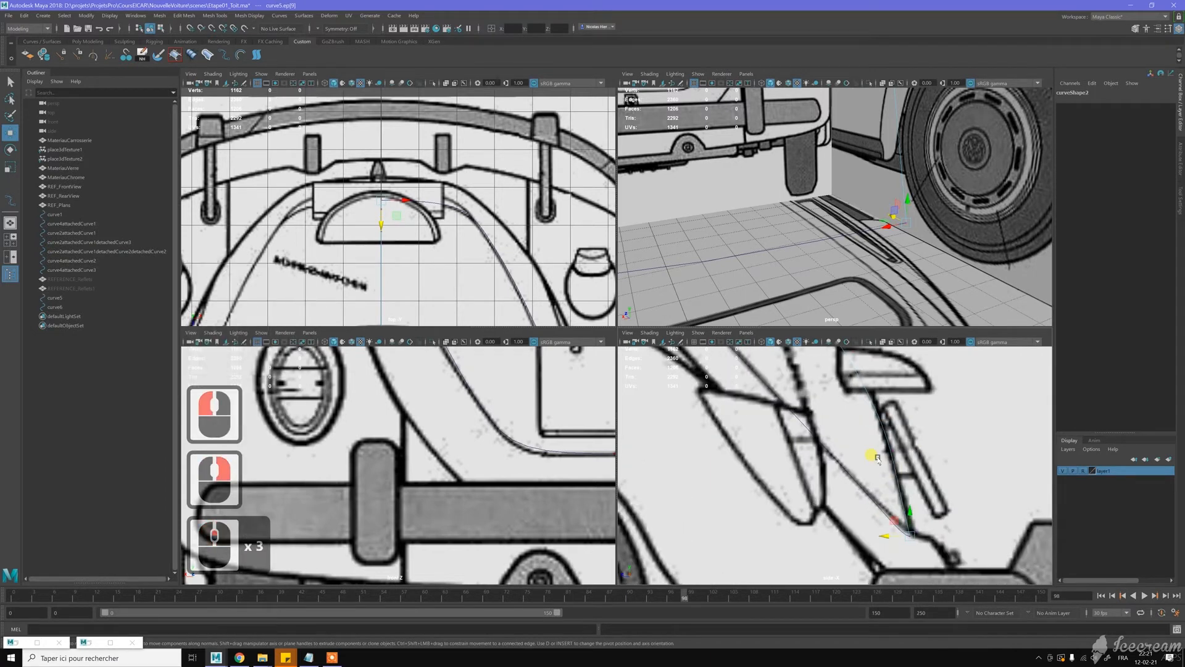
pyautogui.click(902, 472)
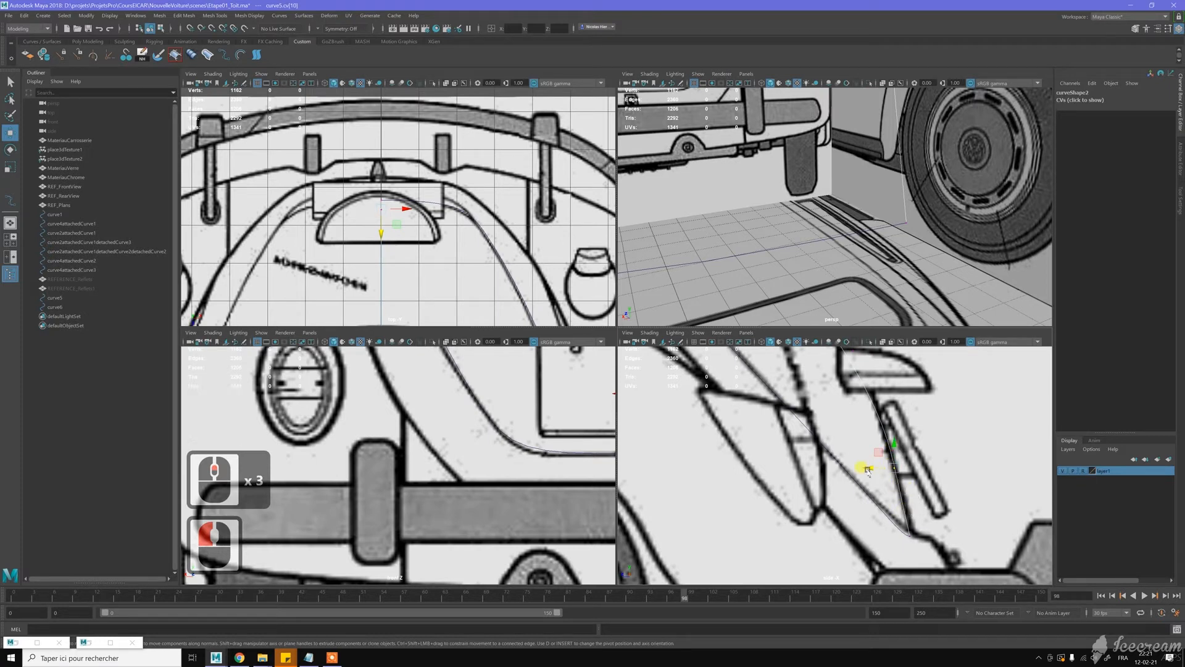
pyautogui.moveTo(866, 469); pyautogui.dragTo(868, 469)
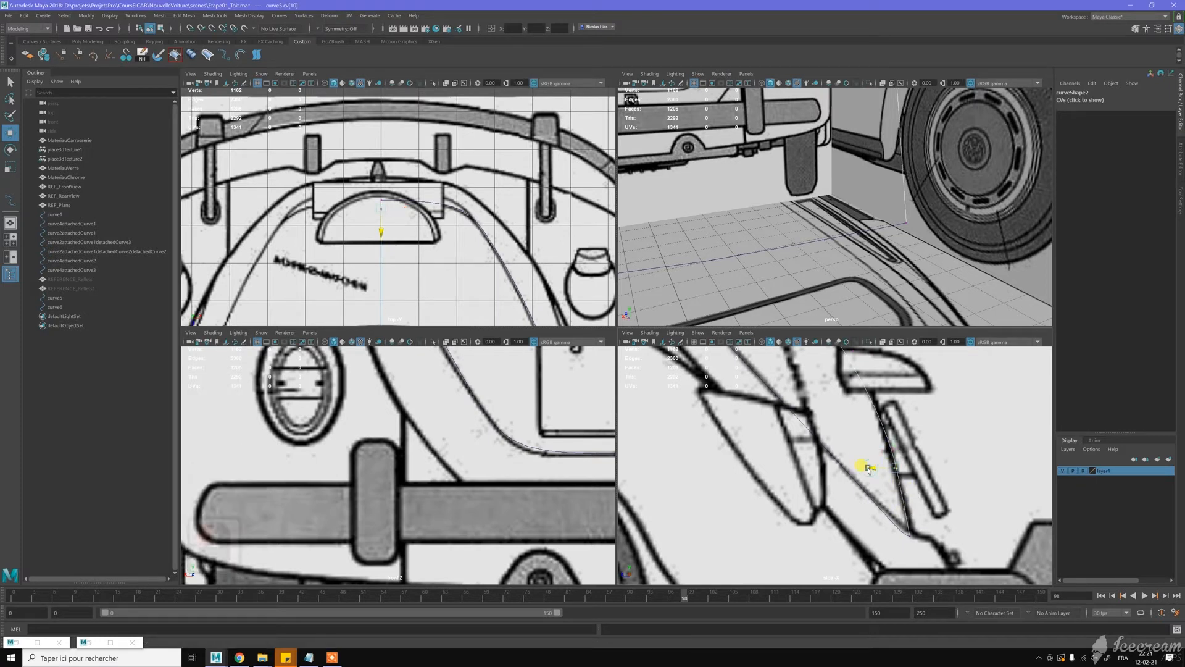
pyautogui.click(892, 441)
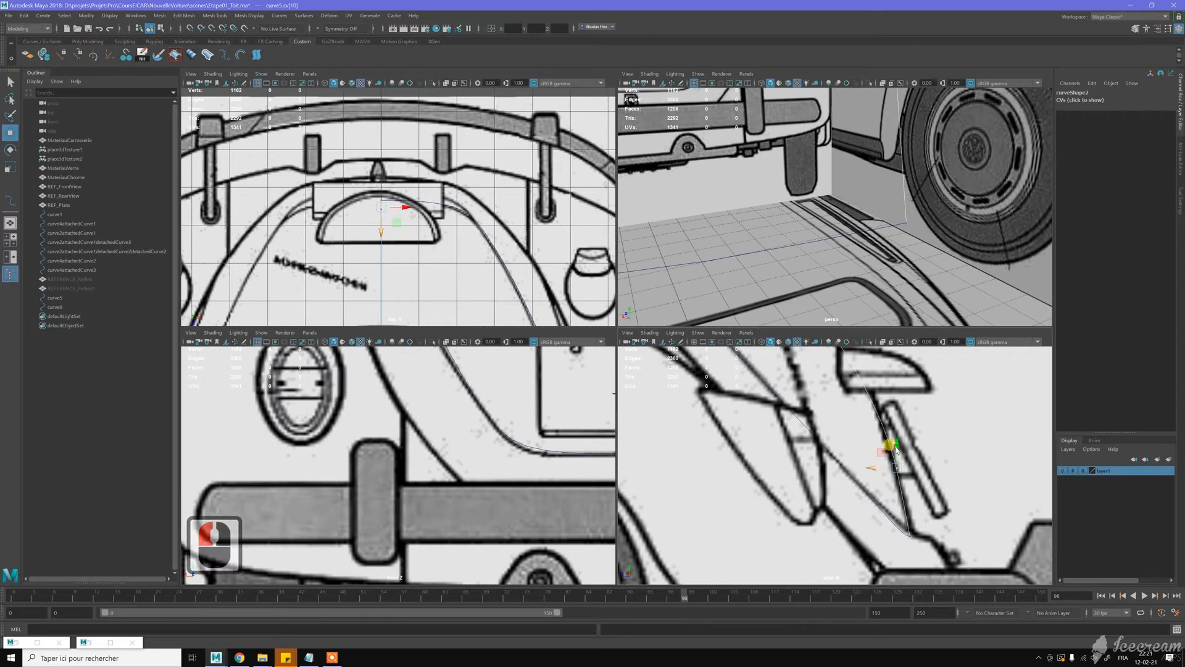
pyautogui.moveTo(896, 442); pyautogui.dragTo(878, 485)
pyautogui.scroll(-5, 908, 433)
pyautogui.keyDown('alt'); pyautogui.moveTo(908, 432); pyautogui.dragTo(918, 455, button='middle'); pyautogui.keyUp('alt')
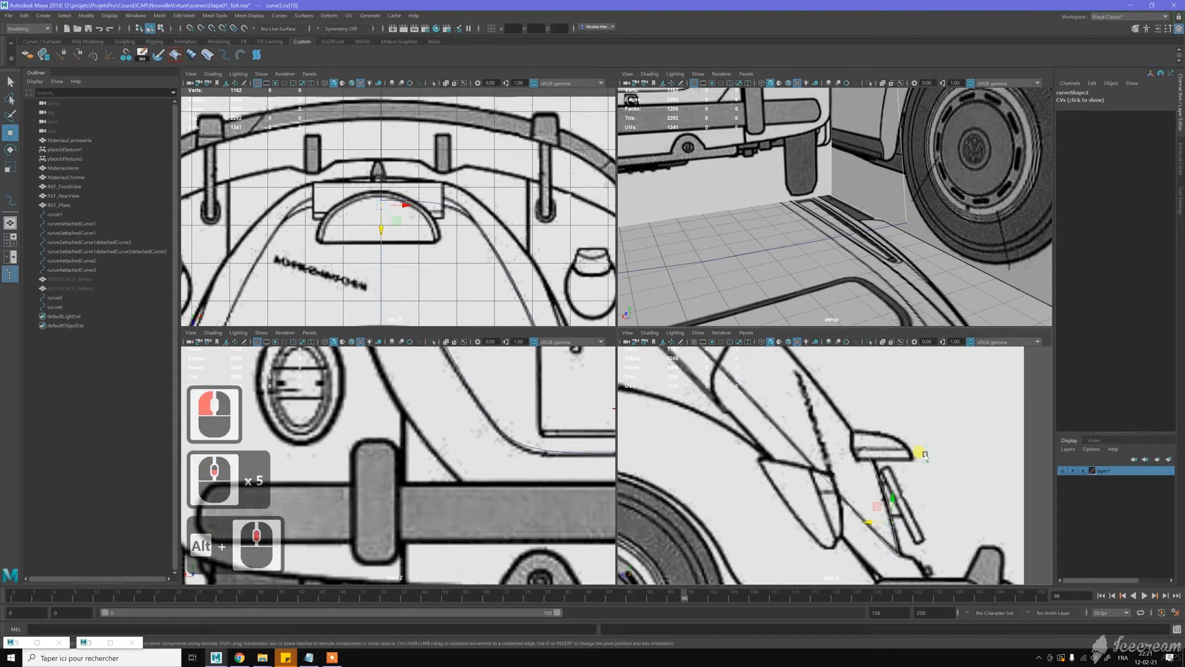
# Step: Examine how curve5 follows the roof, rear window and engine lid outline in the side view
pyautogui.scroll(-5, 906, 460)
pyautogui.keyDown('alt'); pyautogui.moveTo(766, 456); pyautogui.dragTo(873, 524, button='middle'); pyautogui.keyUp('alt')
pyautogui.scroll(2, 852, 494)
pyautogui.keyDown('alt'); pyautogui.moveTo(701, 395); pyautogui.dragTo(749, 406, button='middle'); pyautogui.keyUp('alt')
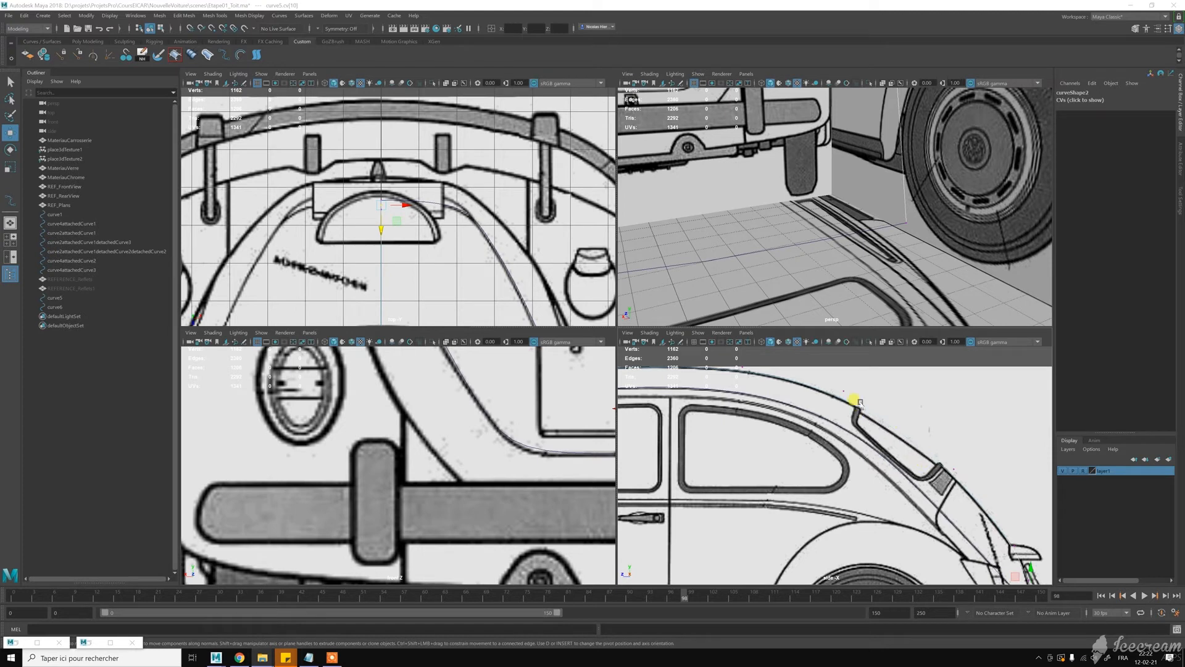
pyautogui.scroll(-2, 925, 468)
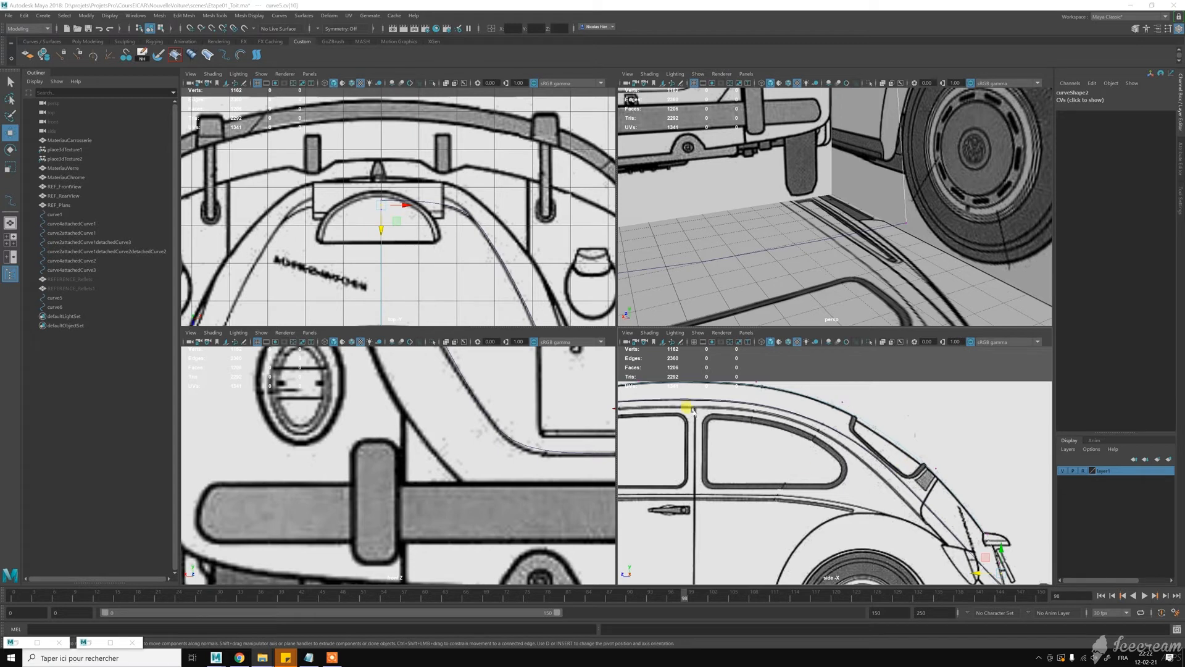
pyautogui.scroll(2, 866, 494)
pyautogui.keyDown('alt'); pyautogui.moveTo(866, 494); pyautogui.dragTo(908, 490, button='middle'); pyautogui.keyUp('alt')
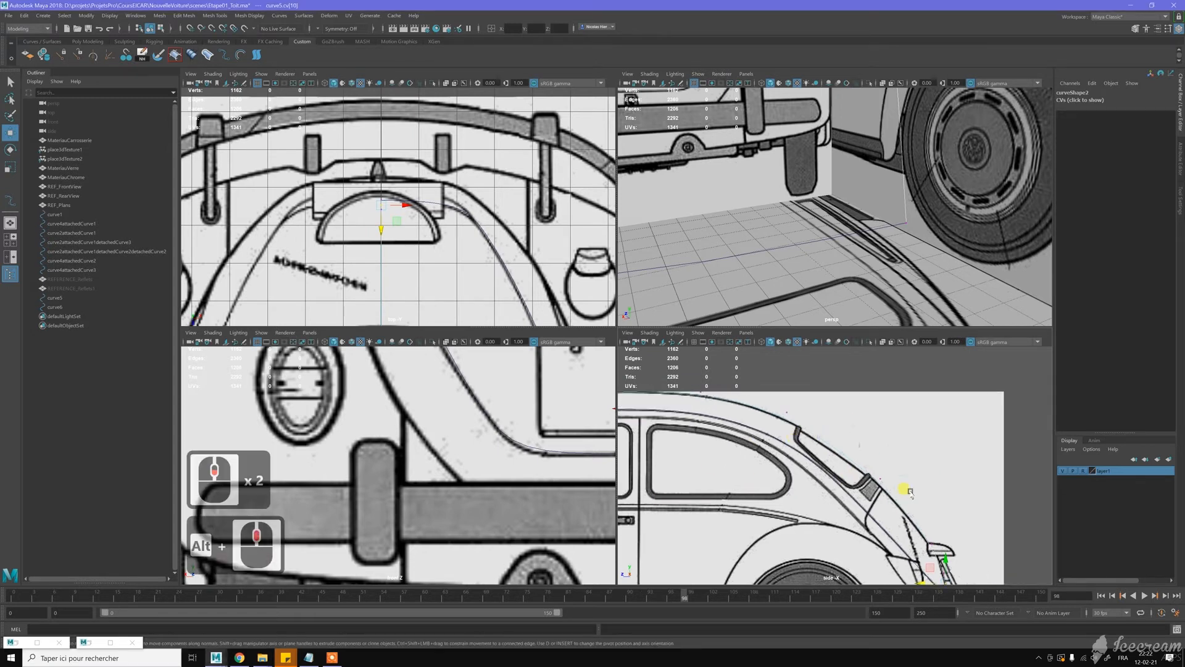
pyautogui.scroll(4, 908, 489)
pyautogui.scroll(1, 910, 490)
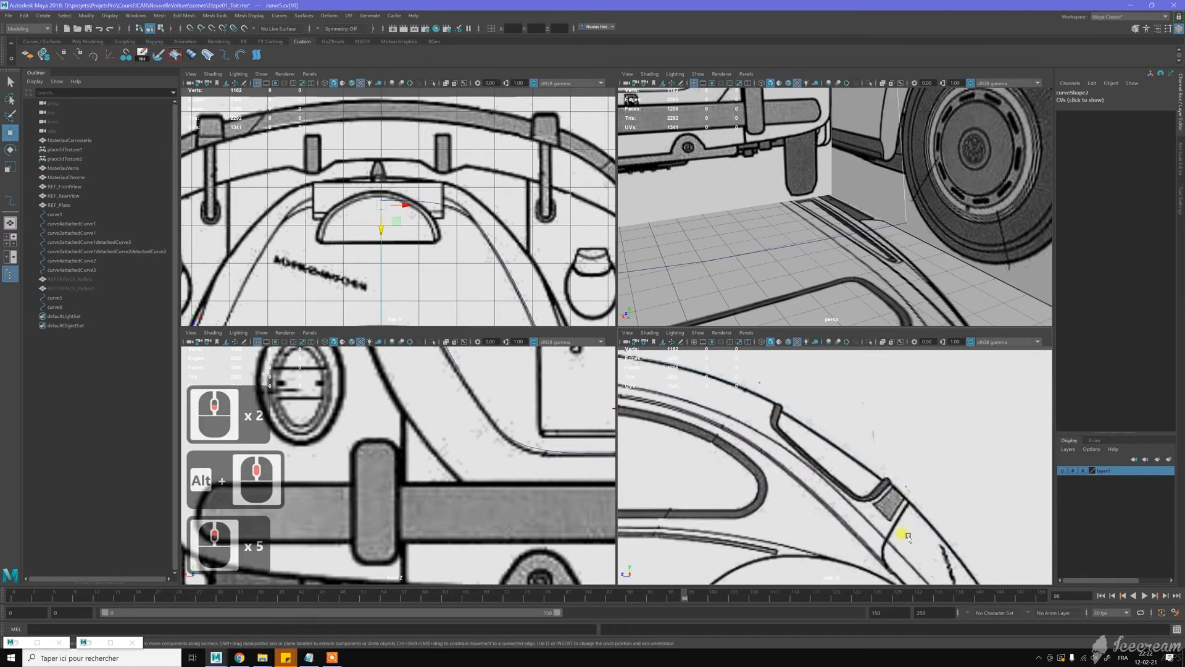
# Step: Hide the blueprint layer to check the smoothness of the curve5 and curve6 profiles in the side view, and show it again
pyautogui.click(1063, 470)
pyautogui.scroll(-9, 918, 426)
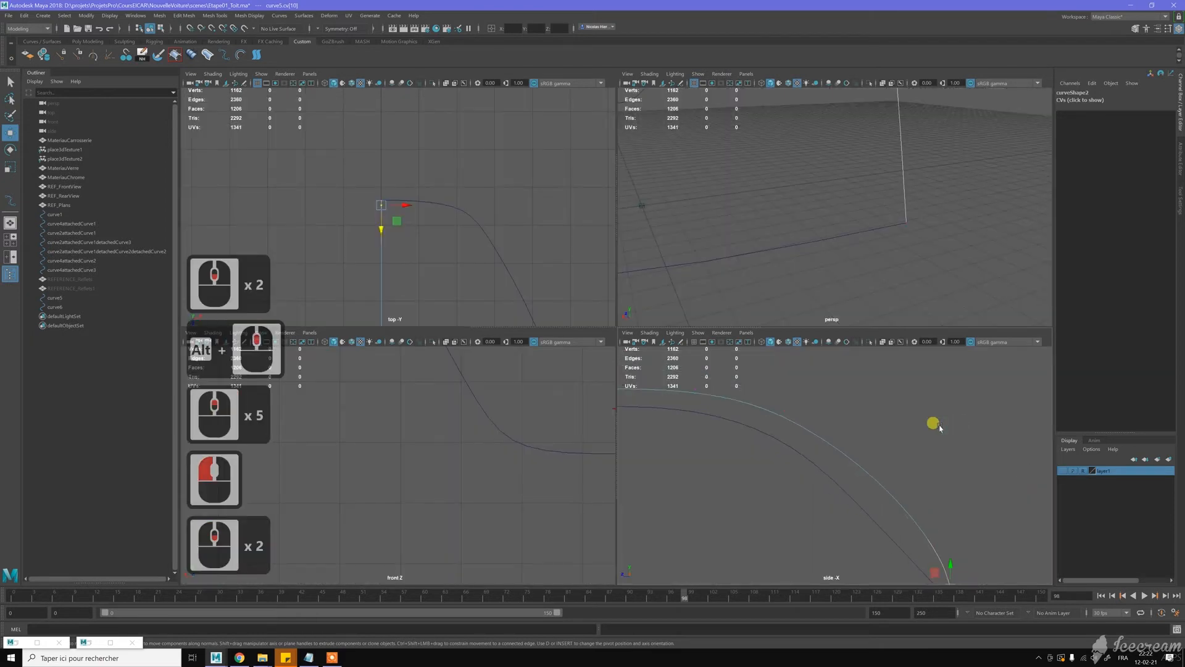
pyautogui.keyDown('alt'); pyautogui.moveTo(906, 434); pyautogui.dragTo(920, 409, button='middle'); pyautogui.keyUp('alt')
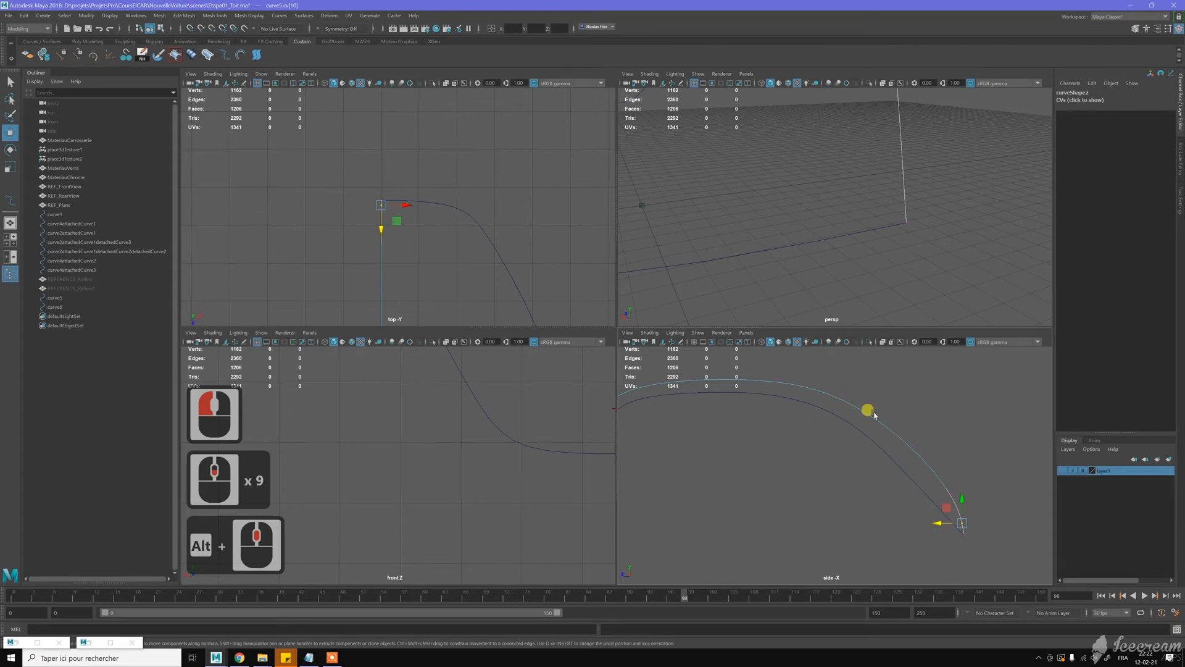
pyautogui.keyDown('alt'); pyautogui.moveTo(736, 447); pyautogui.dragTo(752, 450, button='middle'); pyautogui.keyUp('alt')
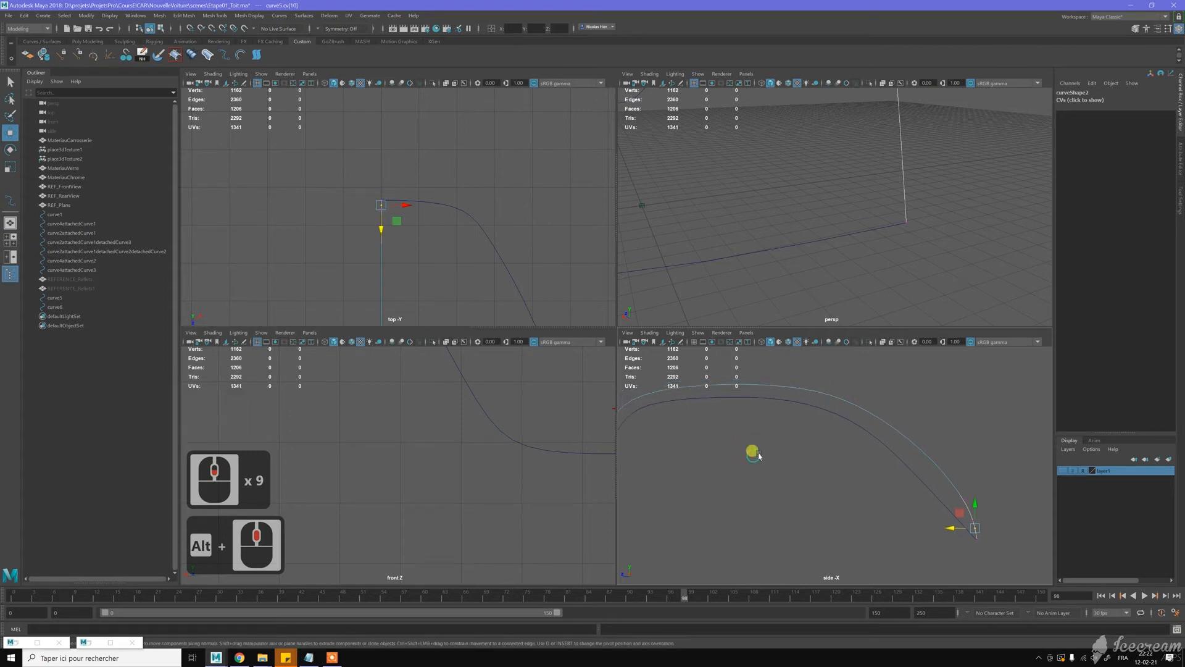
pyautogui.moveTo(767, 471)
pyautogui.keyDown('alt'); pyautogui.mouseDown(button='middle')
pyautogui.moveTo(832, 478)
pyautogui.moveTo(753, 472)
pyautogui.mouseUp(button='middle'); pyautogui.keyUp('alt')
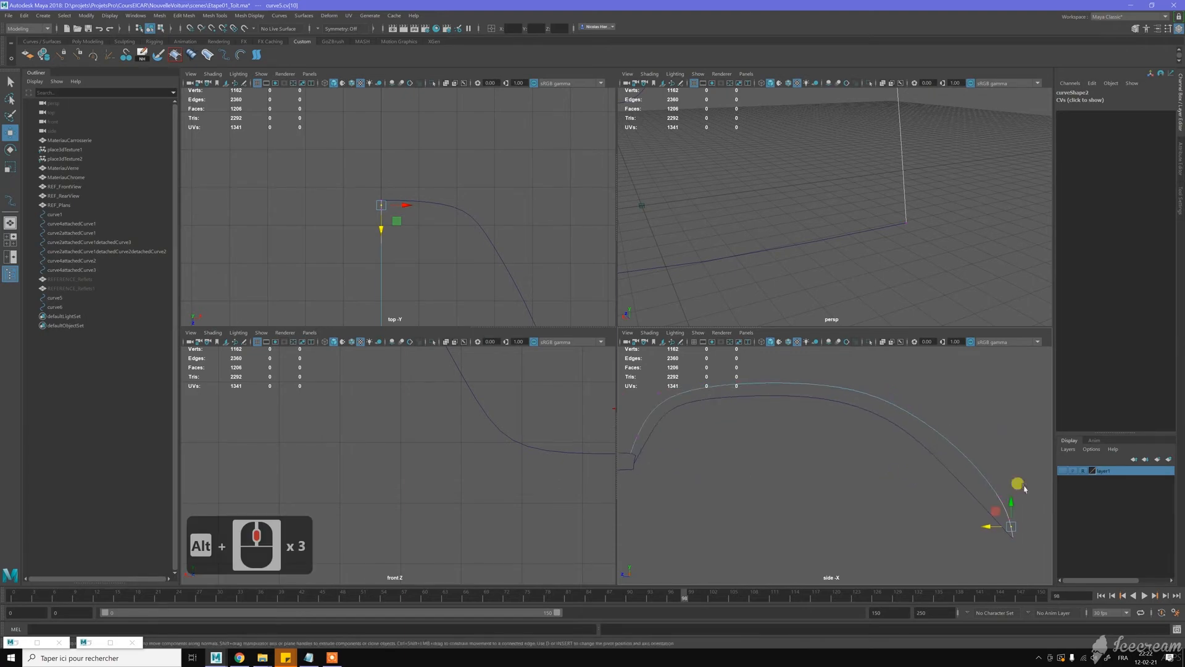
pyautogui.click(1063, 470)
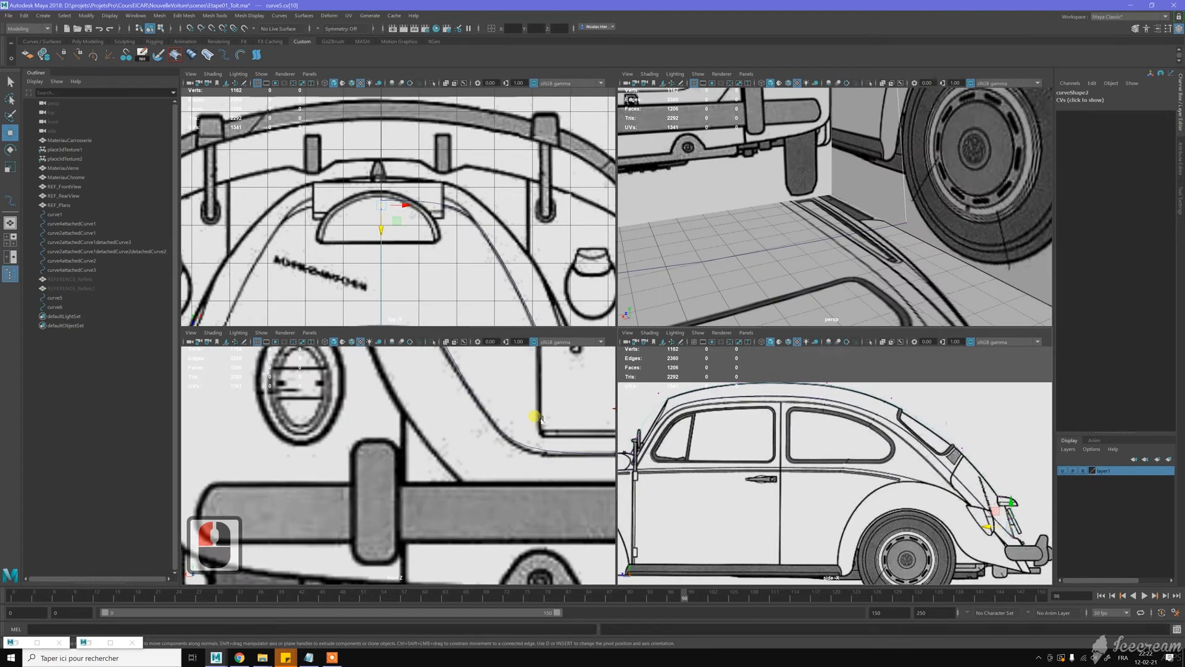
# Step: Select curve6 and examine the brown RAUH-Welt Beetle's front and rear photo in the sourceimages folder
pyautogui.click(529, 447)
pyautogui.keyDown('alt'); pyautogui.moveTo(497, 416); pyautogui.dragTo(436, 420, button='middle'); pyautogui.keyUp('alt')
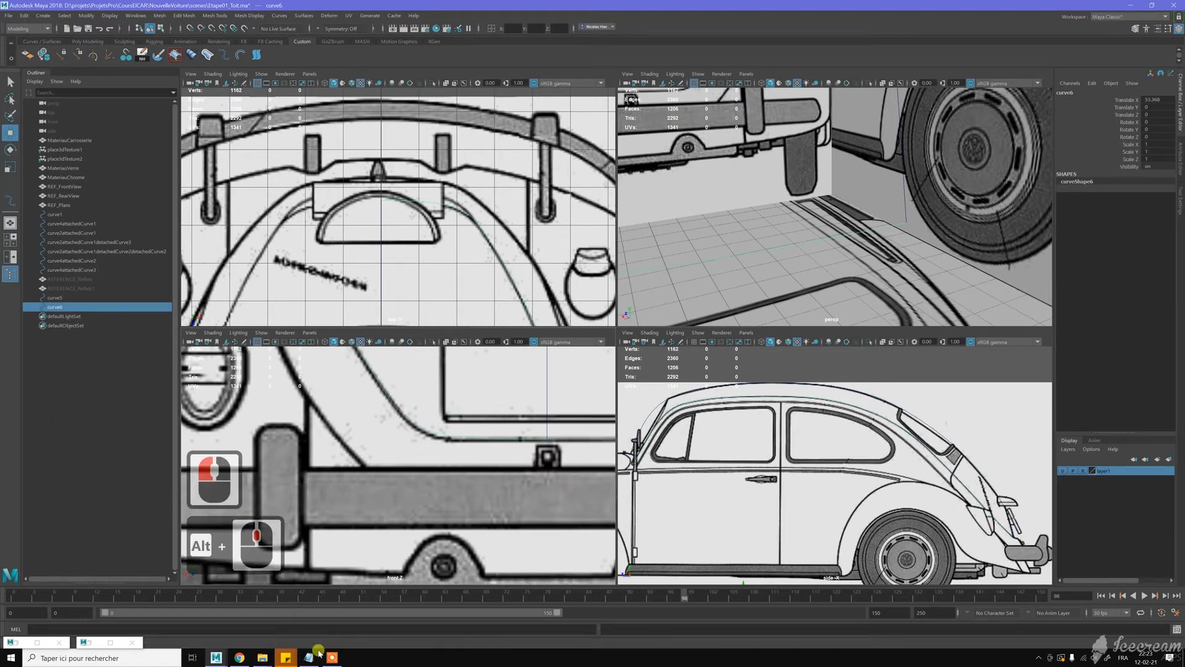
pyautogui.moveTo(265, 659)
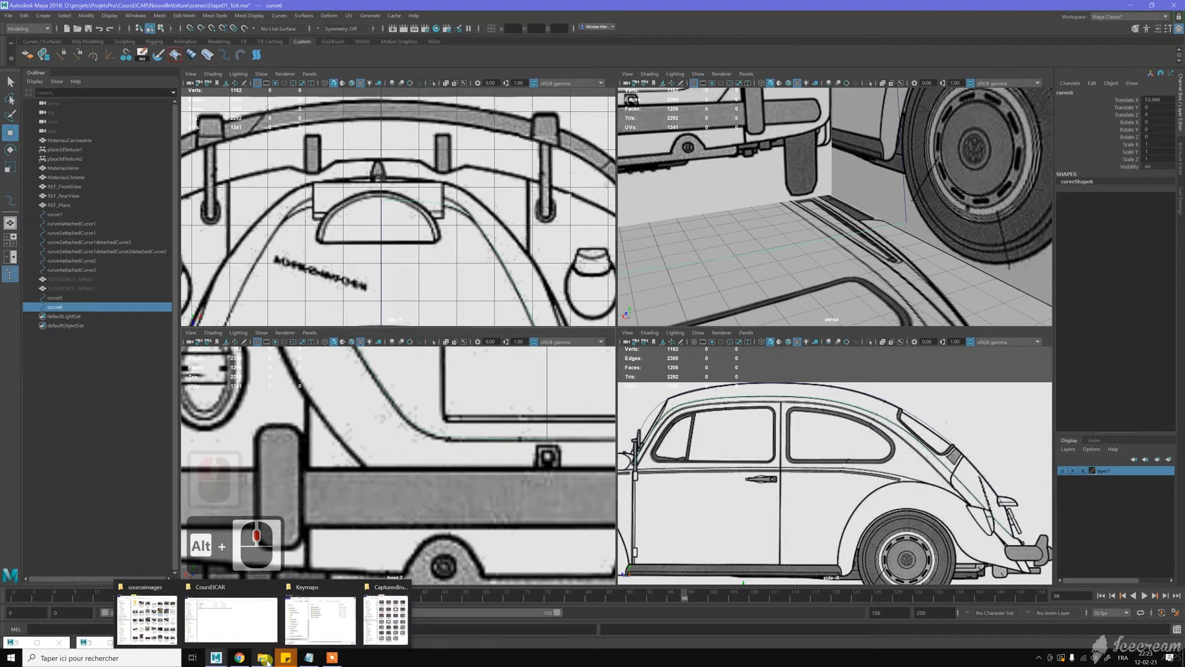
pyautogui.moveTo(164, 631)
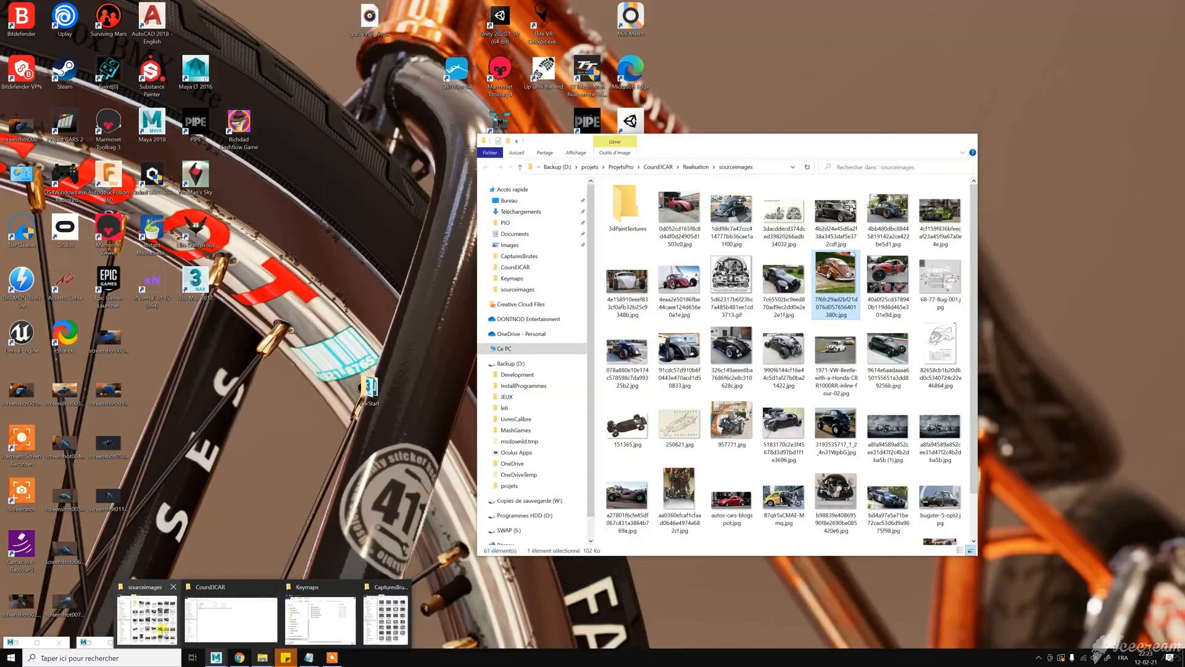
pyautogui.click(164, 631)
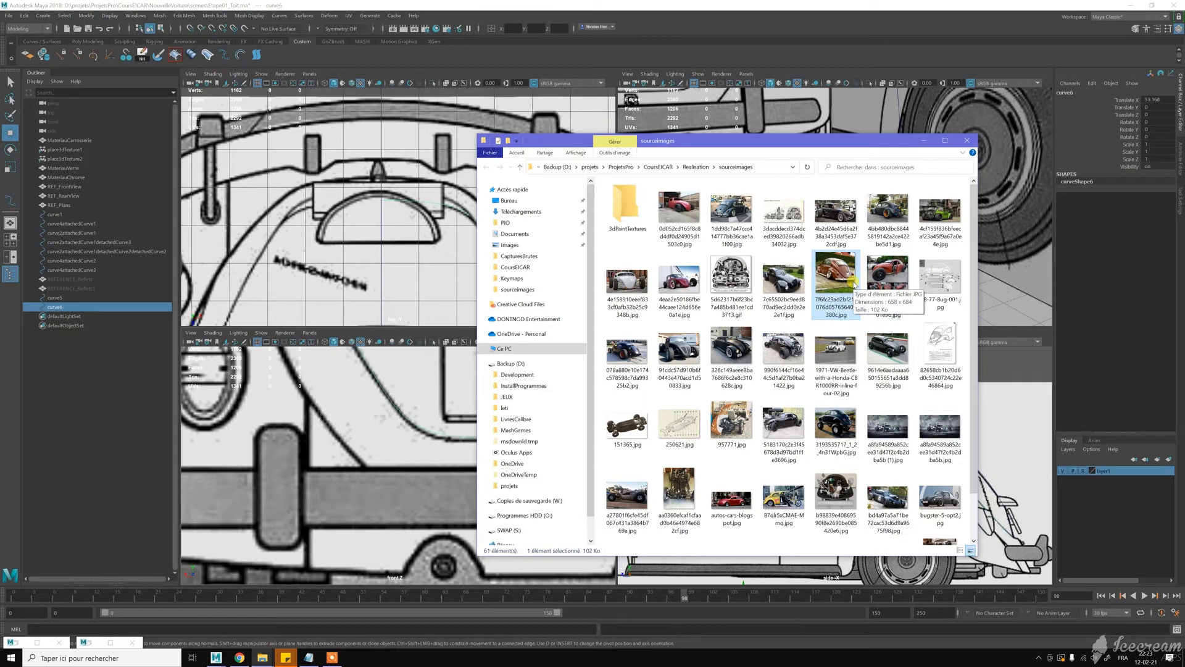
pyautogui.scroll(-1, 799, 320)
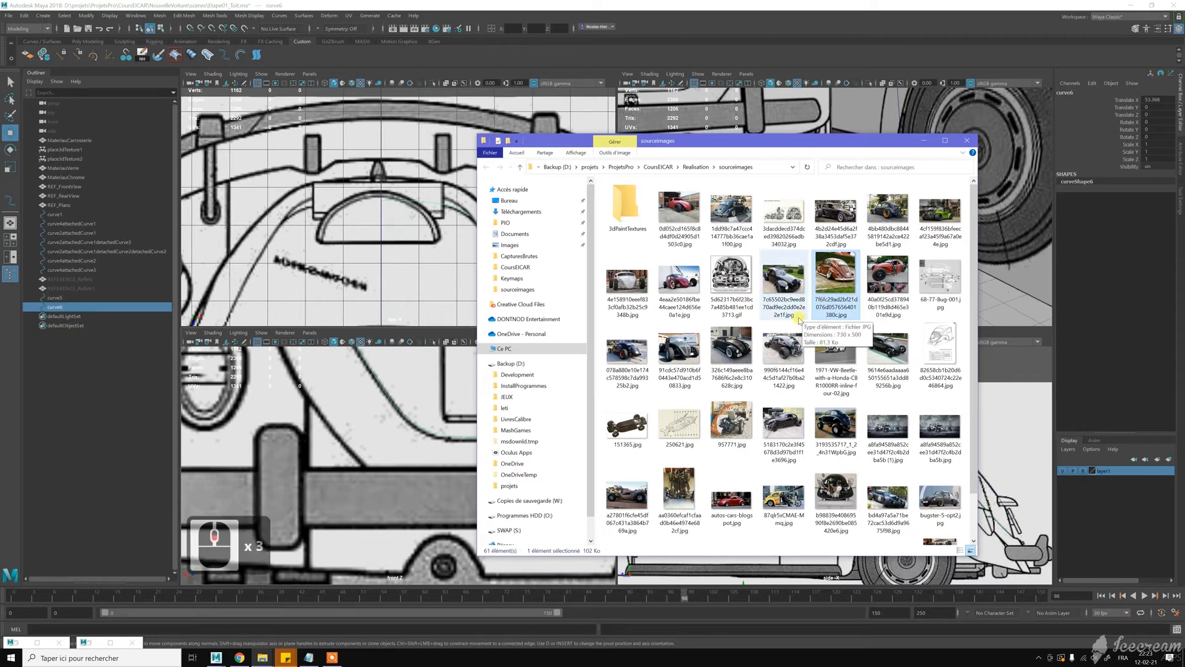
pyautogui.scroll(-11, 958, 460)
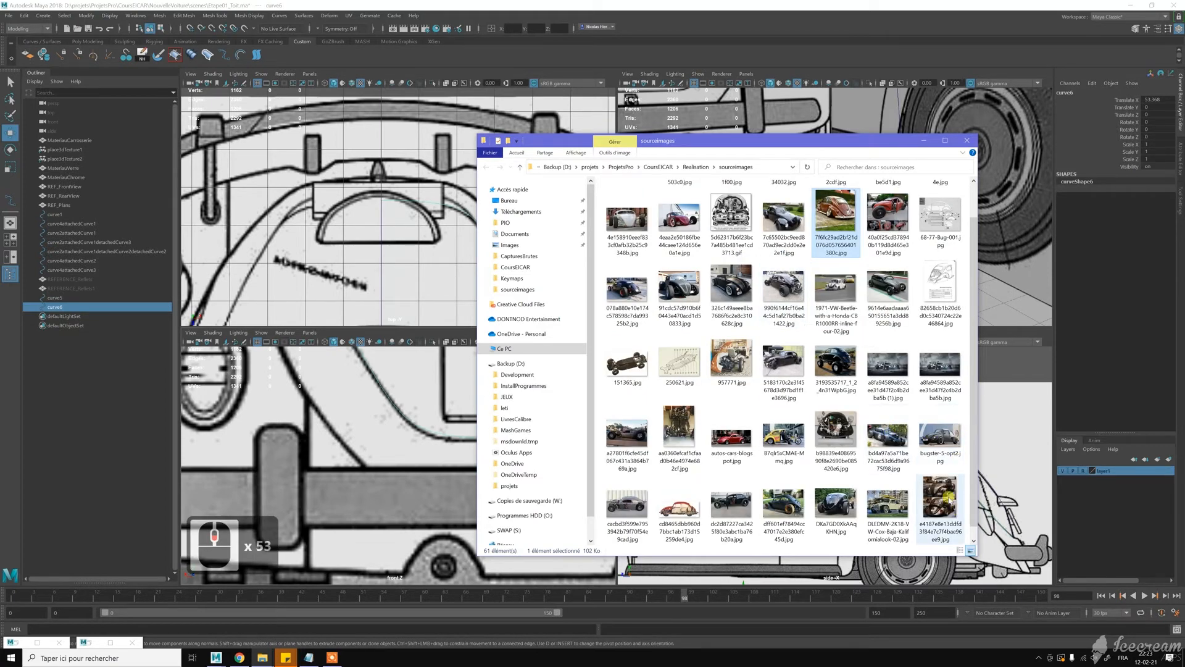
pyautogui.doubleClick(940, 497)
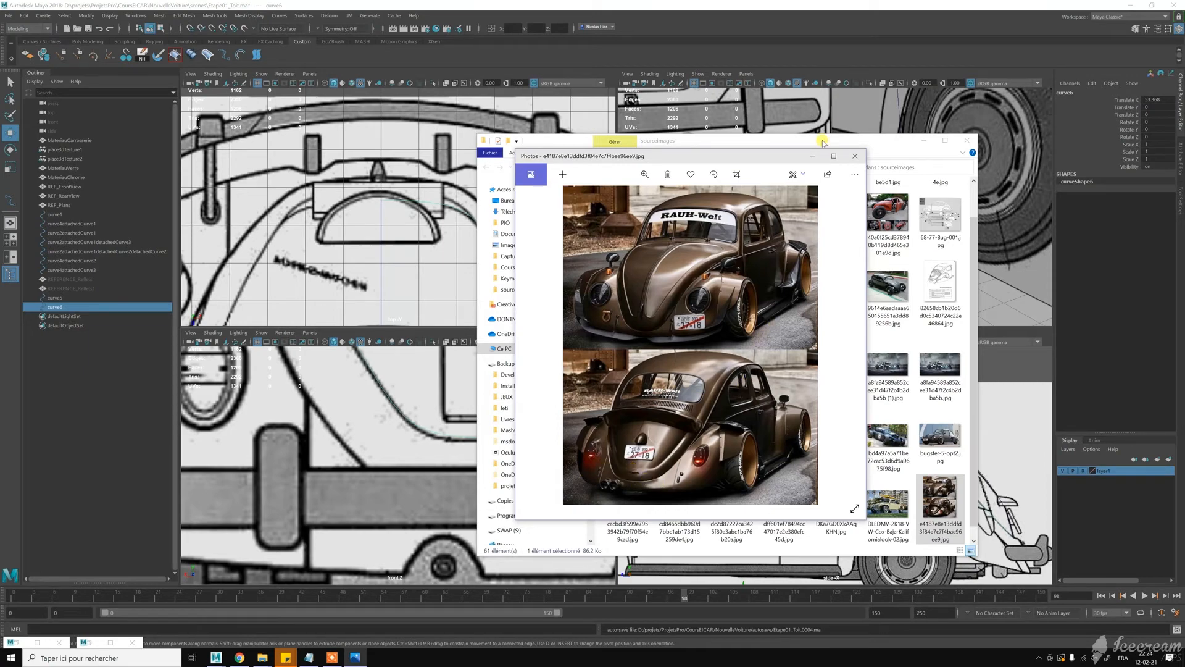
pyautogui.click(813, 156)
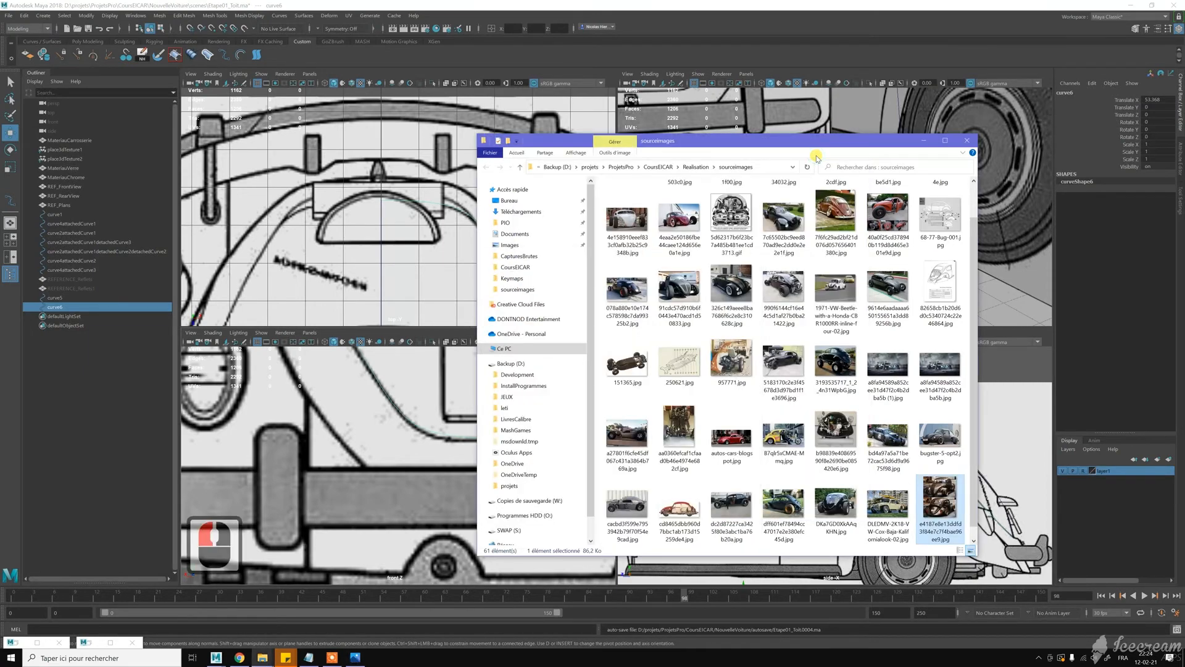
pyautogui.click(925, 142)
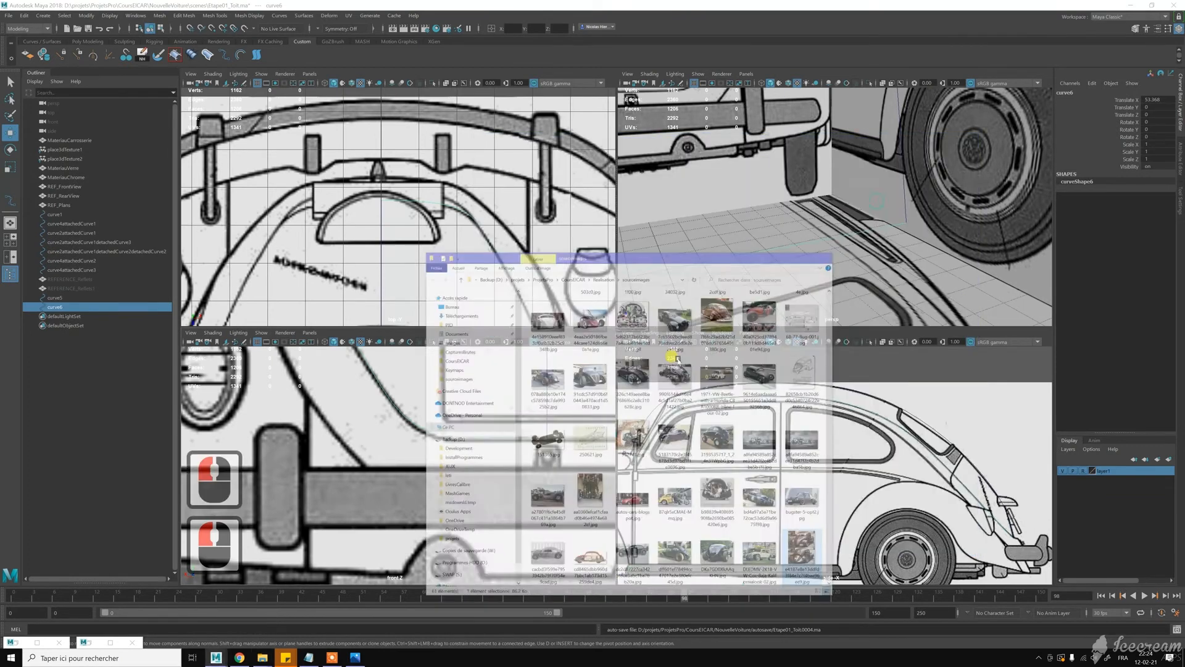
# Step: Switch curve6 to edit points and adjust the point at the engine lid's lower corner in the front view to match the outline
pyautogui.rightClick(481, 395)
pyautogui.moveTo(477, 398)
pyautogui.mouseDown(button='right')
pyautogui.moveTo(446, 399)
pyautogui.moveTo(473, 419)
pyautogui.mouseUp(button='right')
pyautogui.click(440, 440)
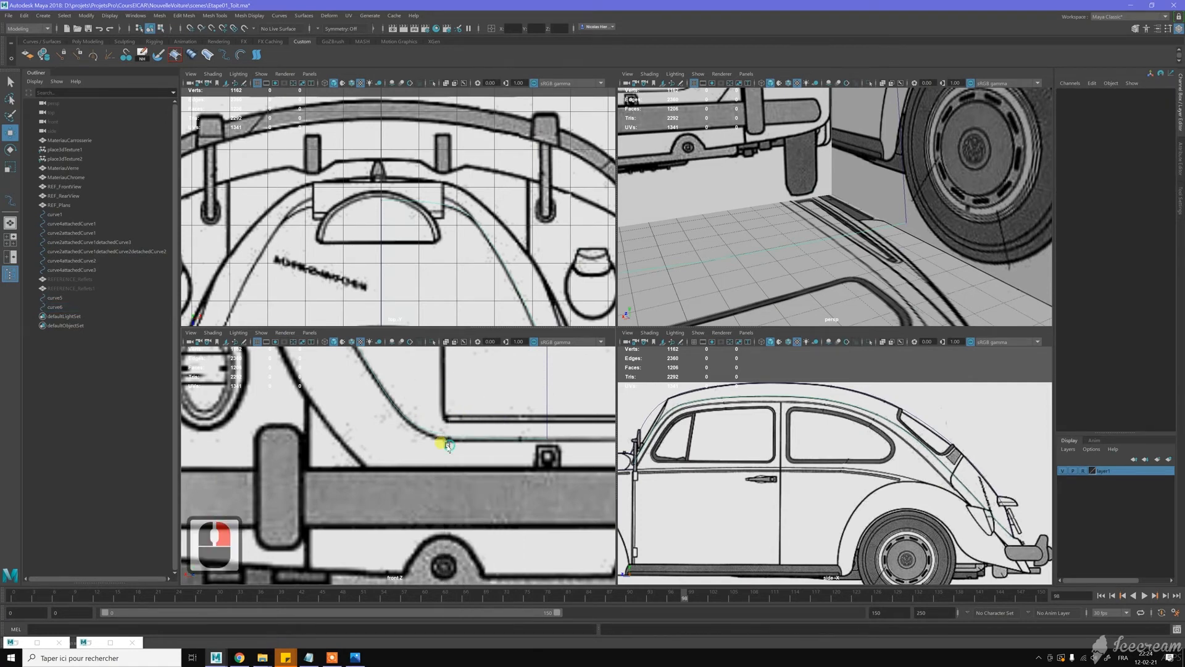
pyautogui.moveTo(432, 410); pyautogui.dragTo(430, 412)
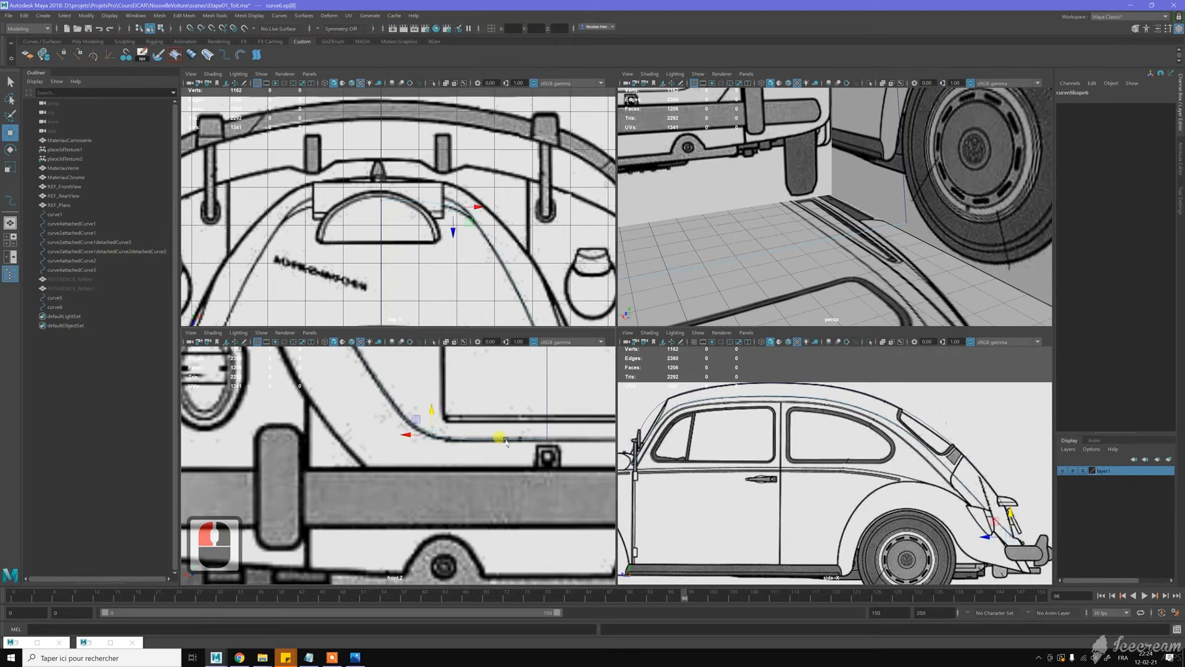
pyautogui.moveTo(428, 411); pyautogui.dragTo(433, 412)
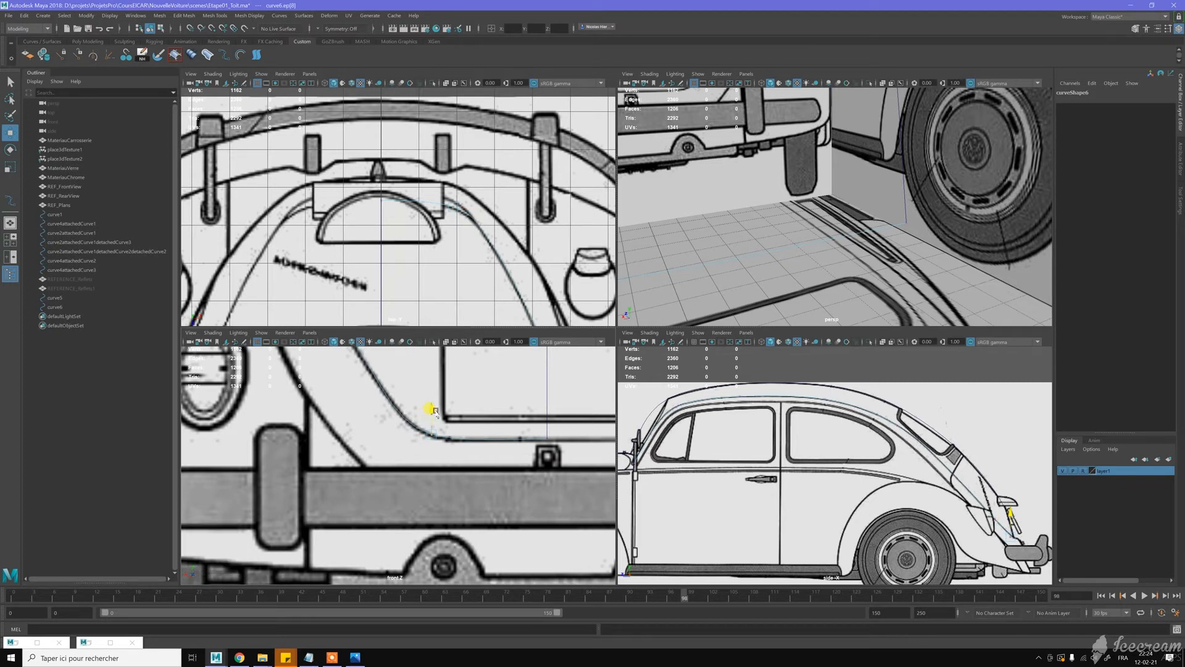
pyautogui.click(455, 412)
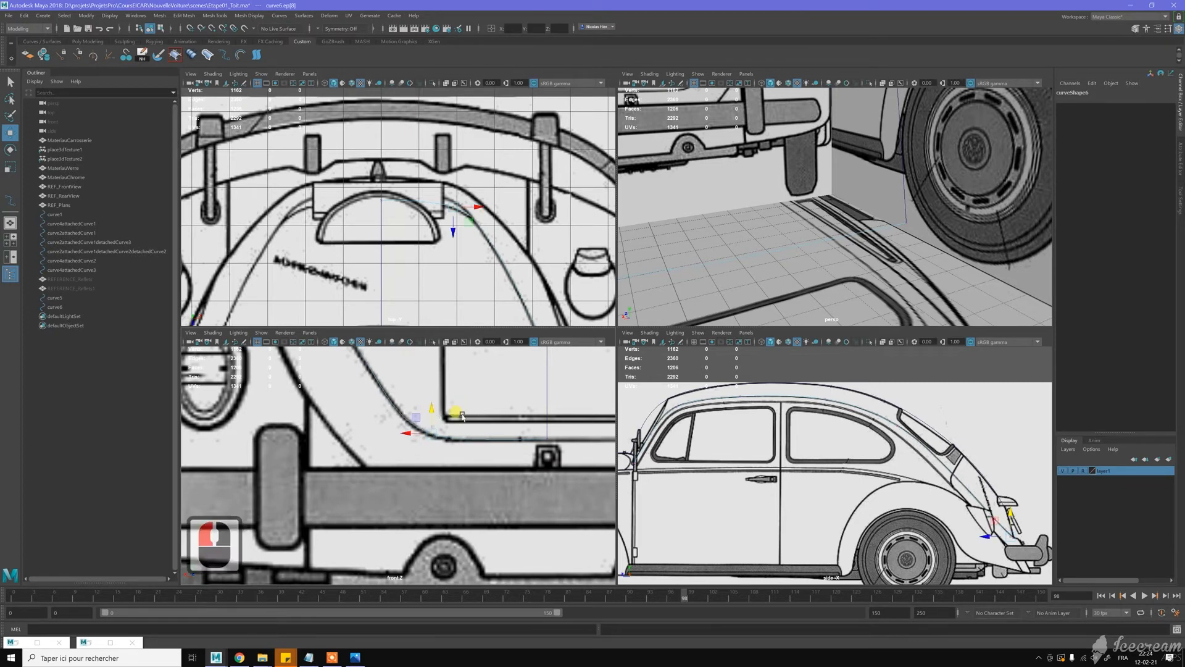
pyautogui.moveTo(420, 430); pyautogui.dragTo(410, 434)
pyautogui.click(497, 406)
# Step: Examine the curve6 edit point near the engine lid's lower corner against the blueprints in the side and front views
pyautogui.scroll(2, 1015, 532)
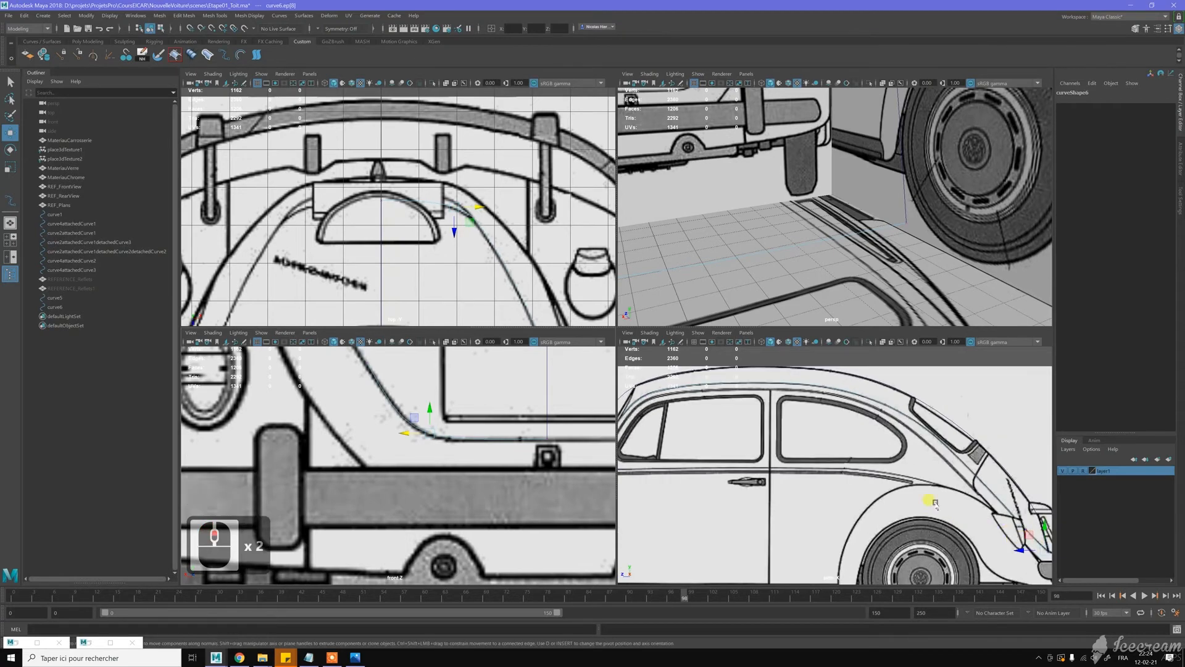
pyautogui.keyDown('alt'); pyautogui.moveTo(888, 497); pyautogui.dragTo(824, 466, button='middle'); pyautogui.keyUp('alt')
pyautogui.scroll(2, 872, 477)
pyautogui.keyDown('alt'); pyautogui.scroll(9, 710, 428); pyautogui.keyUp('alt')
pyautogui.keyDown('alt'); pyautogui.scroll(7, 726, 440); pyautogui.keyUp('alt')
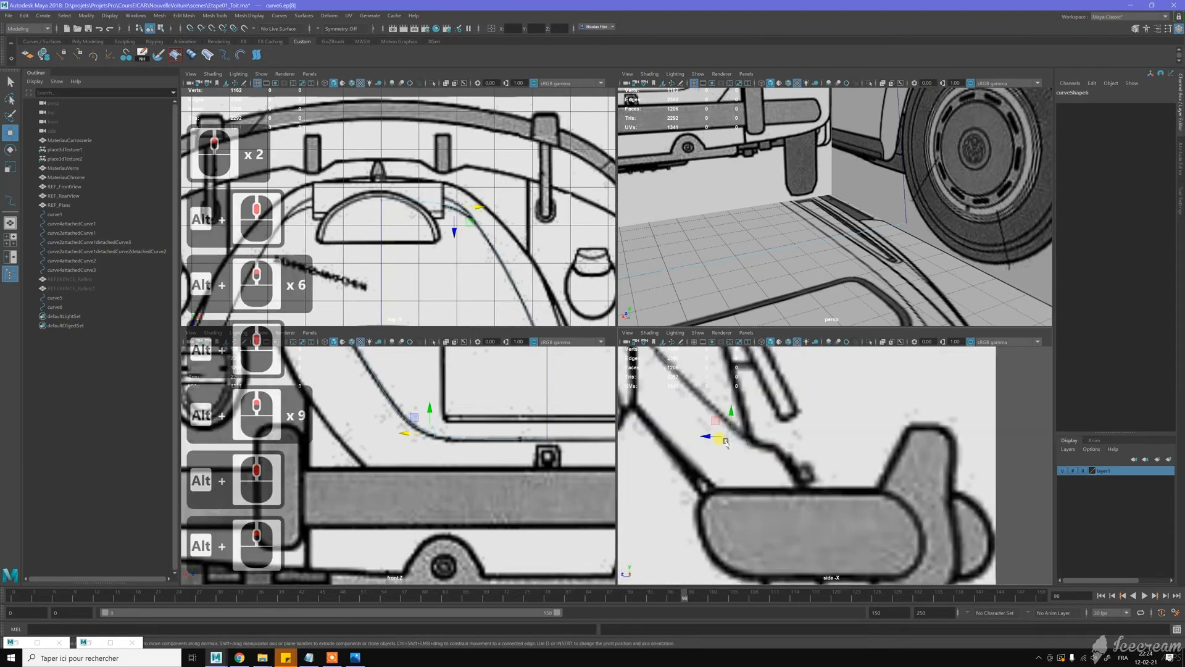
pyautogui.keyDown('alt'); pyautogui.moveTo(733, 450); pyautogui.dragTo(781, 463, button='middle'); pyautogui.keyUp('alt')
pyautogui.scroll(3, 776, 463)
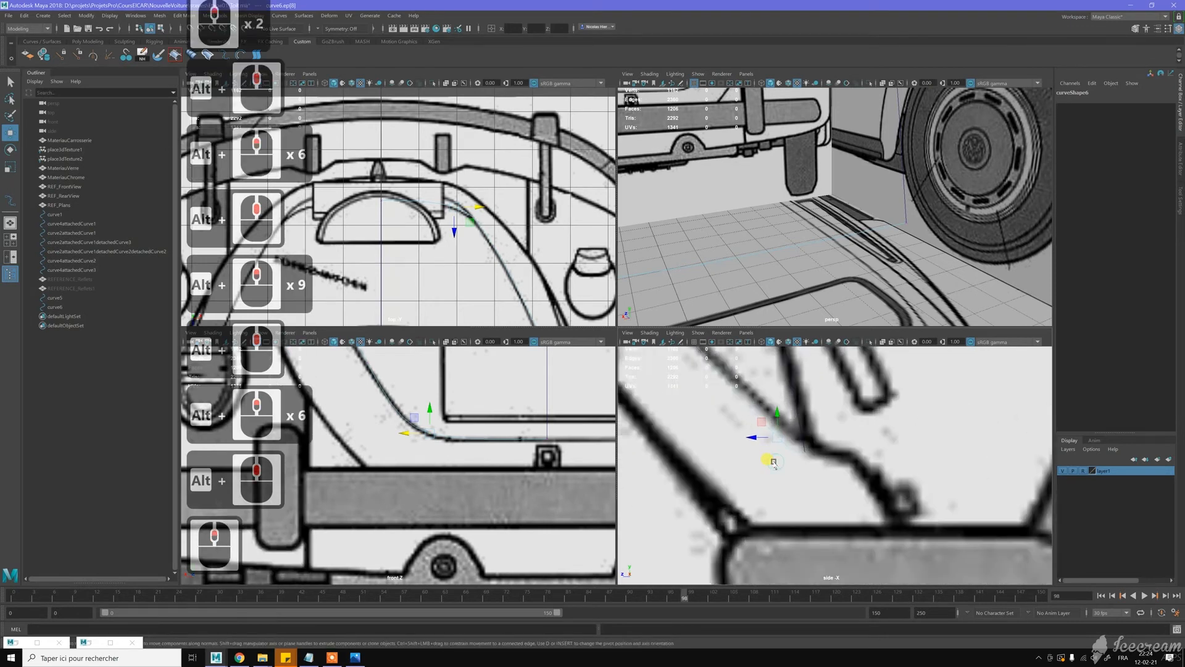
pyautogui.scroll(-18, 820, 467)
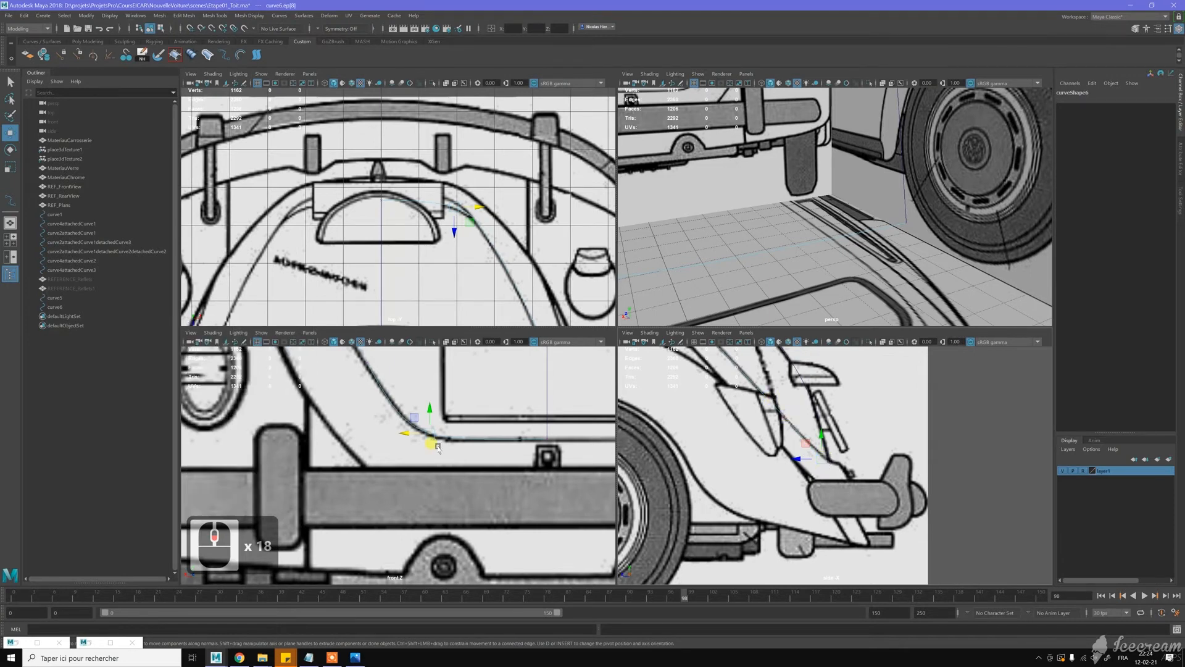
pyautogui.scroll(-12, 438, 449)
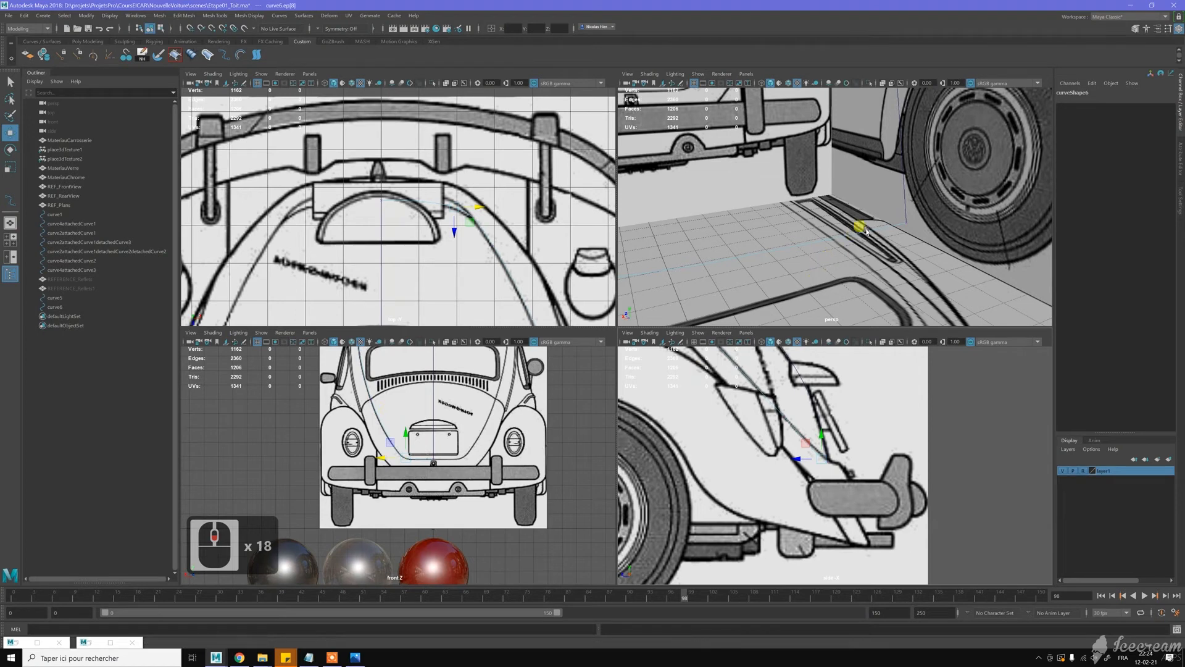
# Step: Snap curve6's end edit point at the engine lid's lower edge onto curve5 in the perspective view with curve snapping
pyautogui.click(893, 214)
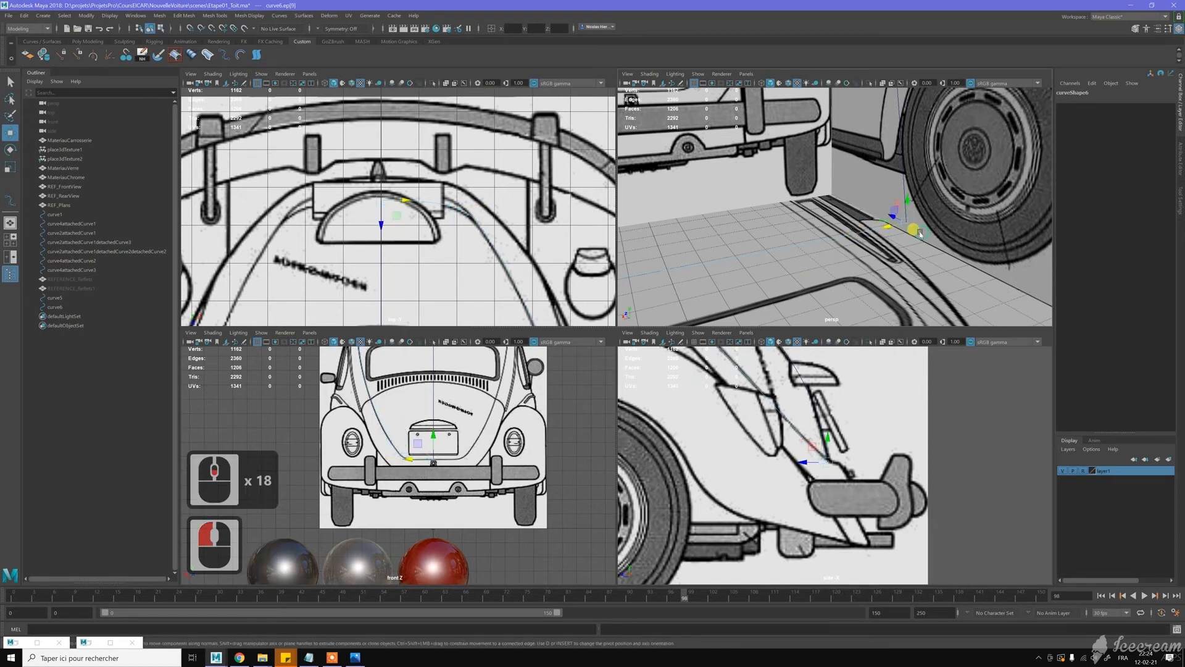
pyautogui.press('c')
pyautogui.moveTo(918, 208); pyautogui.dragTo(917, 237)
pyautogui.moveTo(917, 236); pyautogui.dragTo(852, 230, button='middle')
pyautogui.press('c')
pyautogui.press('w')
pyautogui.scroll(-10, 852, 230)
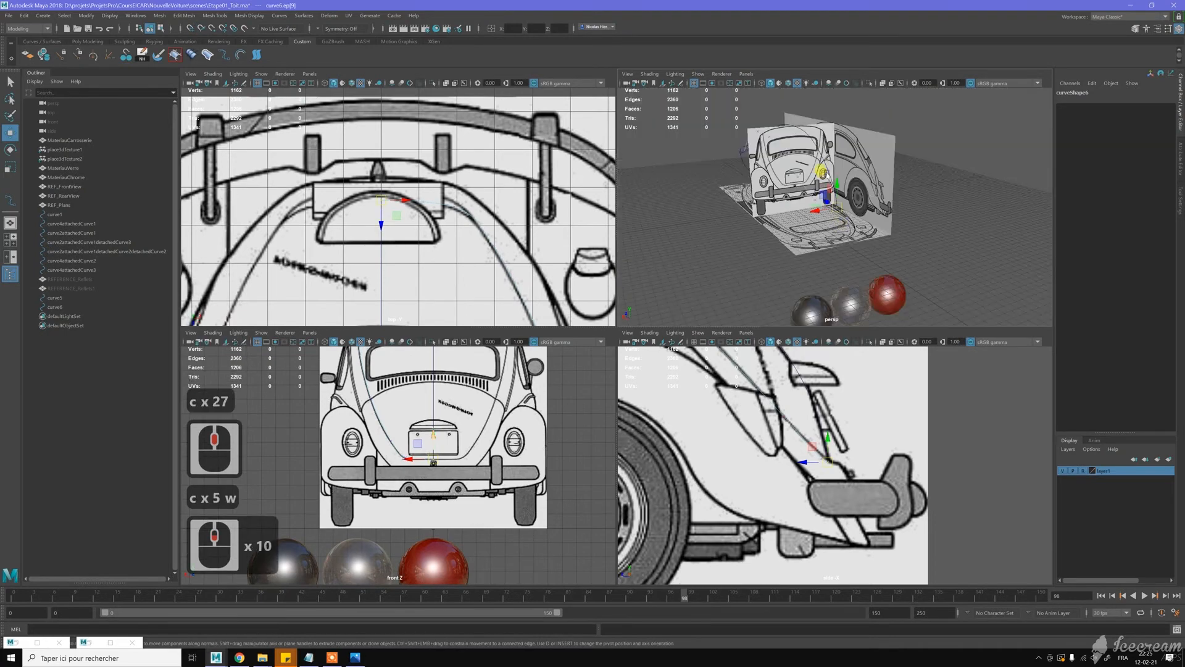
# Step: Return curve6 to object mode with the blueprint layer hidden, and save the scene
pyautogui.click(1062, 471)
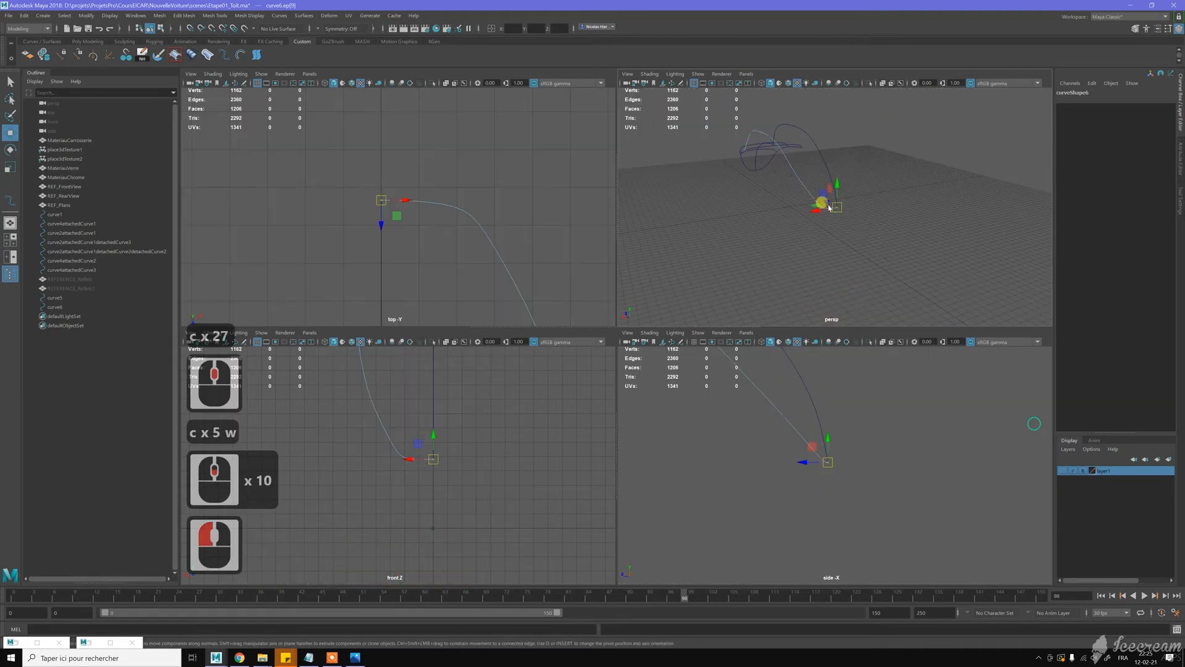
pyautogui.moveTo(807, 168); pyautogui.dragTo(826, 158, button='right')
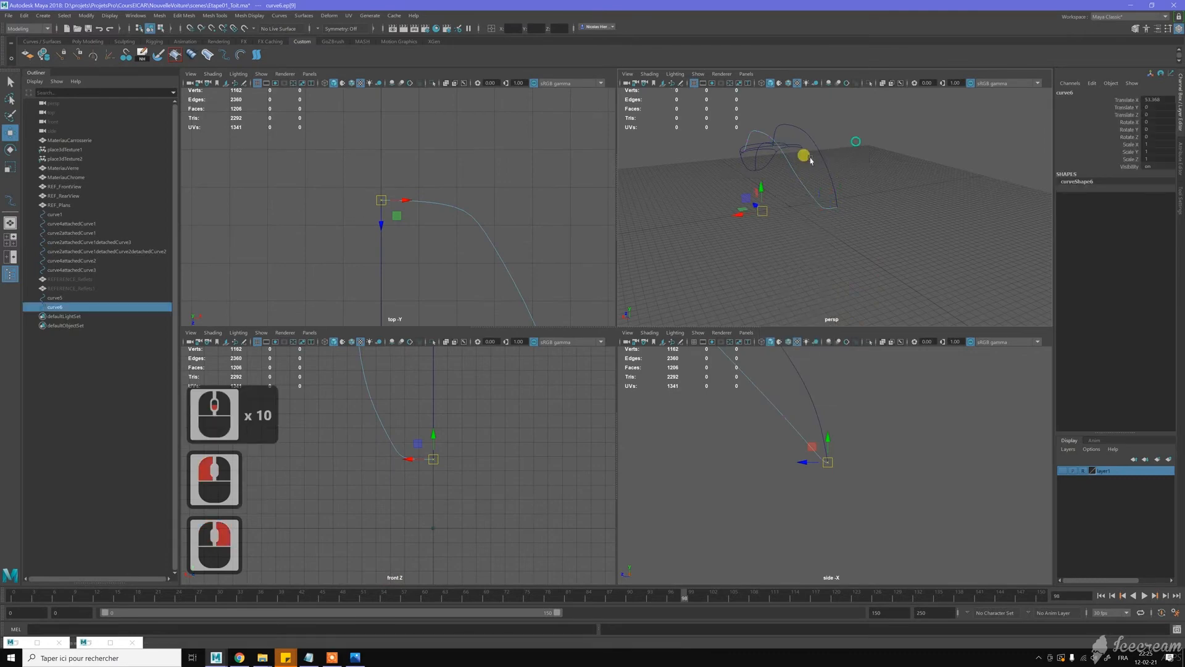
pyautogui.click(764, 185)
pyautogui.keyDown('alt'); pyautogui.moveTo(764, 185); pyautogui.dragTo(857, 206); pyautogui.keyUp('alt')
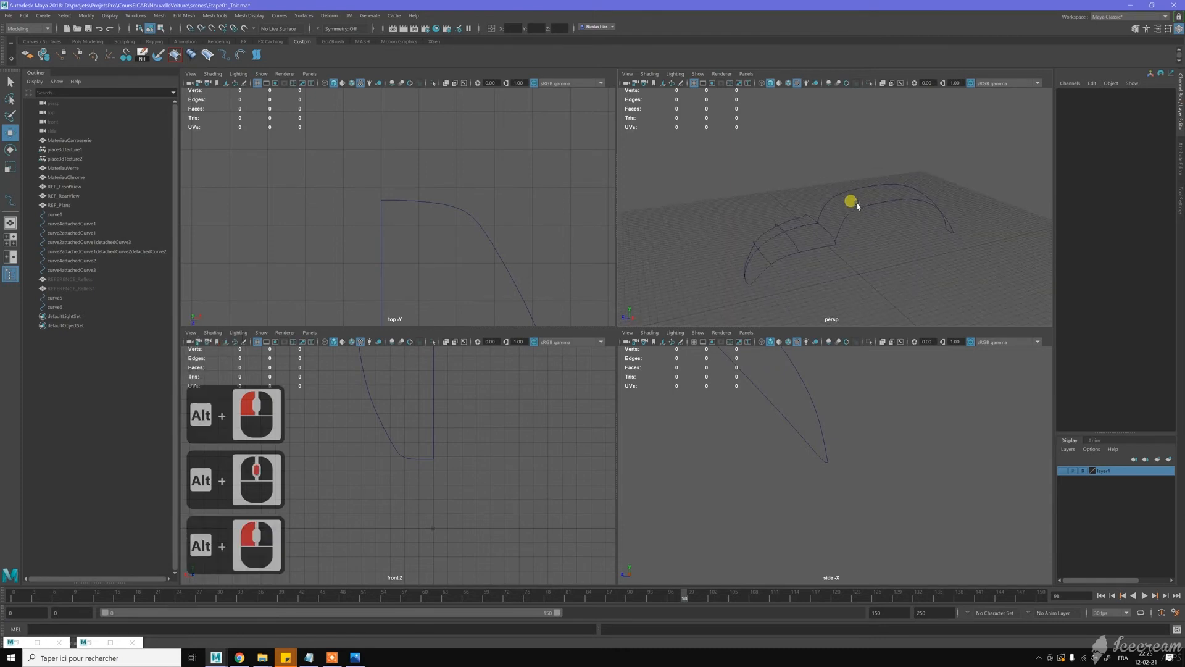
pyautogui.hotkey('ctrl', 's')
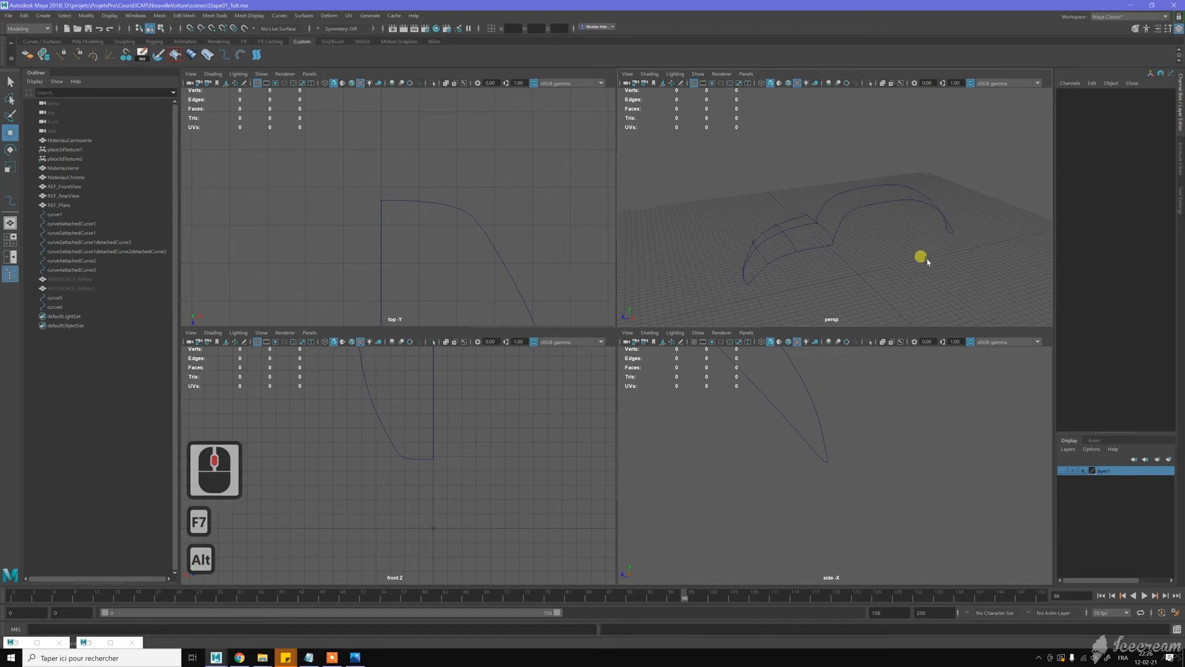
# Step: Inspect the joined guide curves from the rear in the perspective view and show the blueprint layer again
pyautogui.keyDown('alt'); pyautogui.moveTo(923, 259); pyautogui.dragTo(891, 258); pyautogui.keyUp('alt')
pyautogui.keyDown('alt'); pyautogui.moveTo(878, 201); pyautogui.dragTo(887, 230); pyautogui.keyUp('alt')
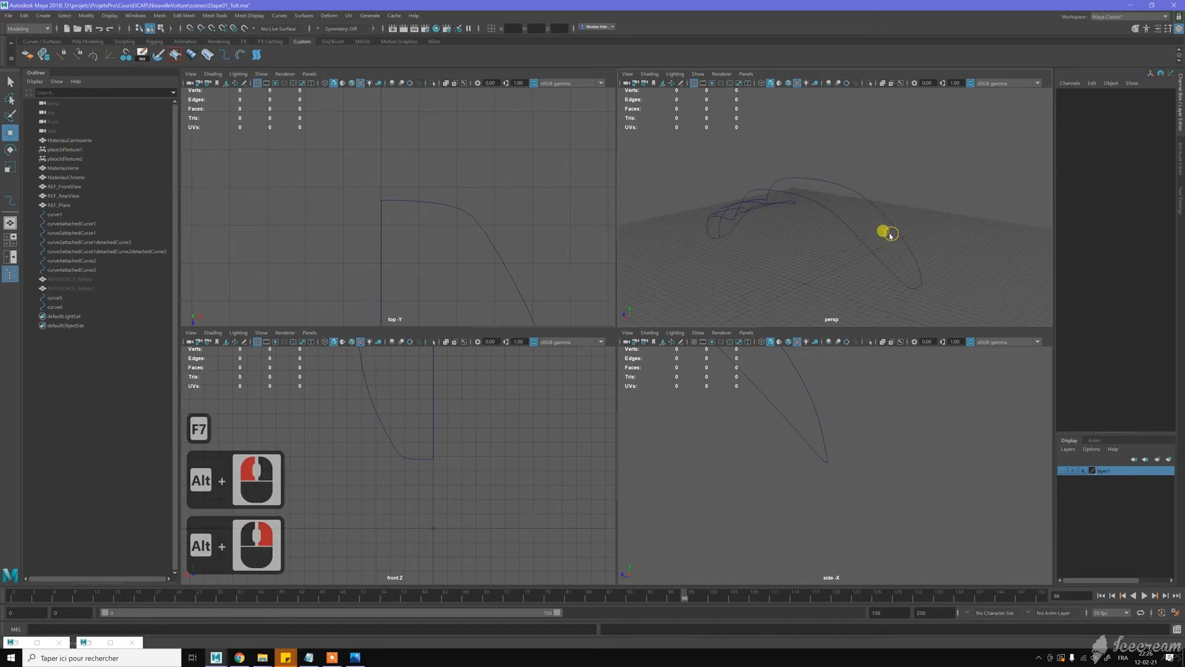
pyautogui.click(1062, 471)
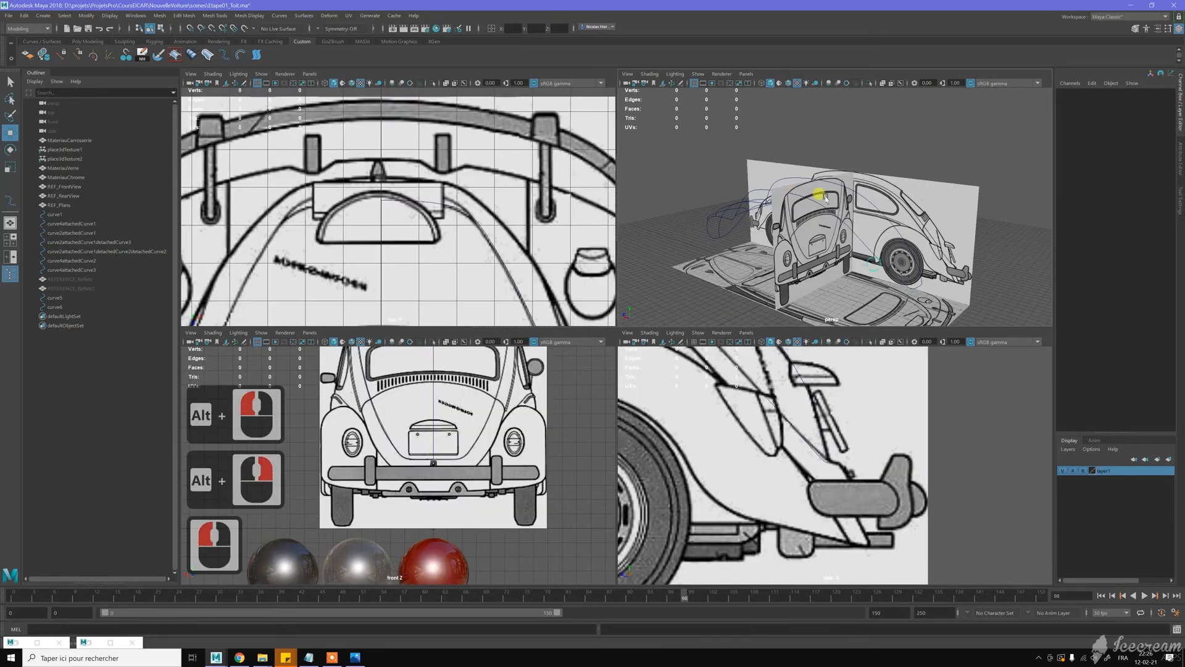
# Step: Open the photo of the brown Beetle from the sourceimages folder and examine the roof and side window lines up close
pyautogui.keyDown('alt'); pyautogui.moveTo(743, 175); pyautogui.dragTo(842, 200); pyautogui.keyUp('alt')
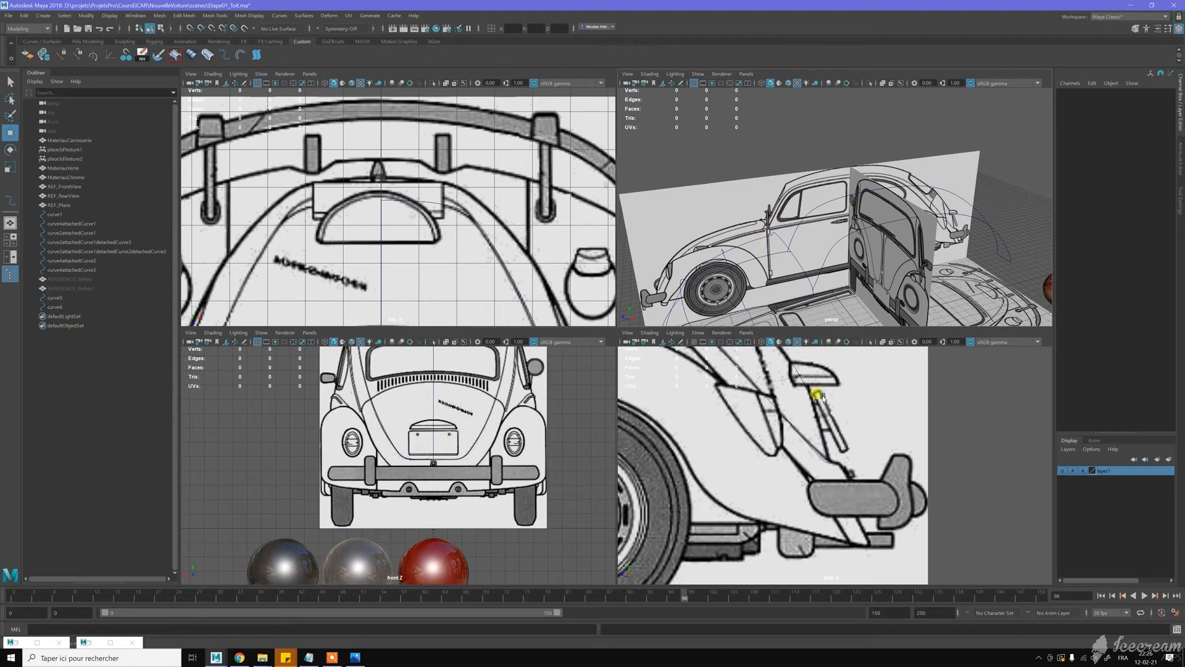
pyautogui.scroll(-5, 817, 463)
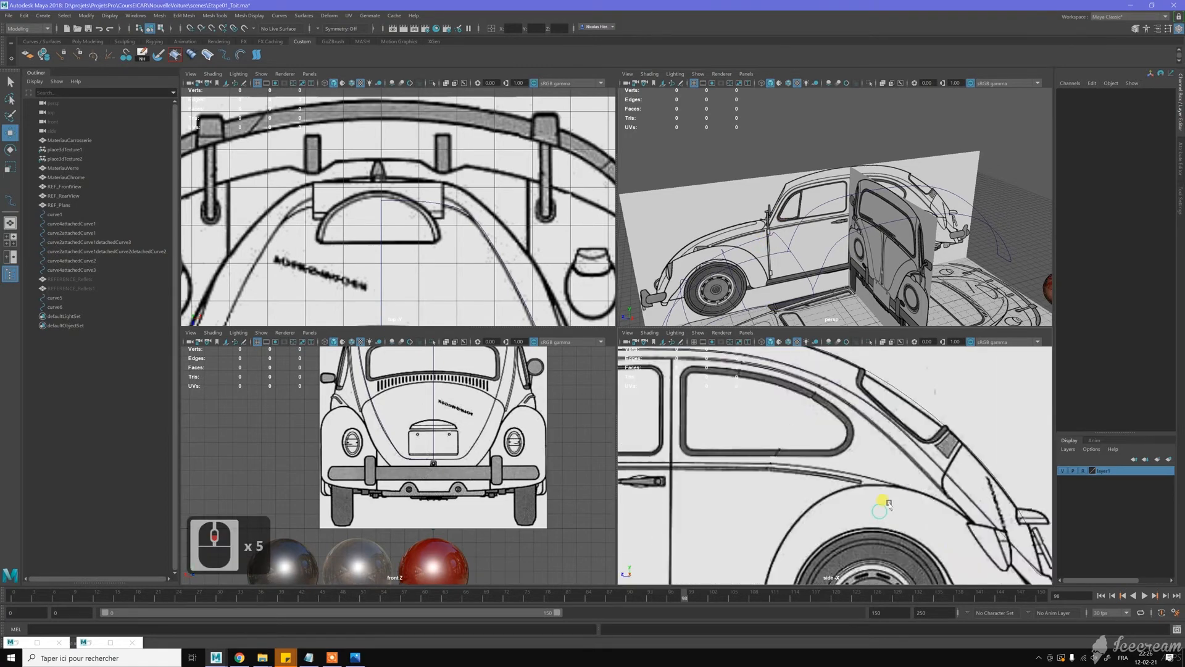
pyautogui.keyDown('alt'); pyautogui.scroll(-2, 831, 476); pyautogui.keyUp('alt')
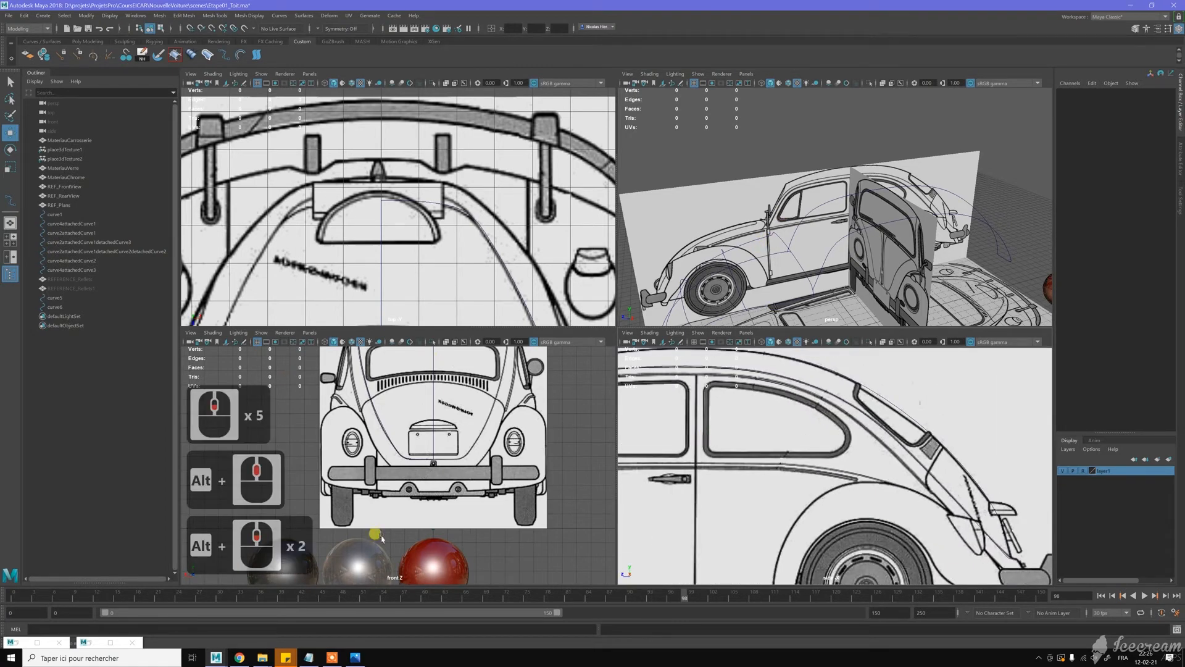
pyautogui.click(262, 657)
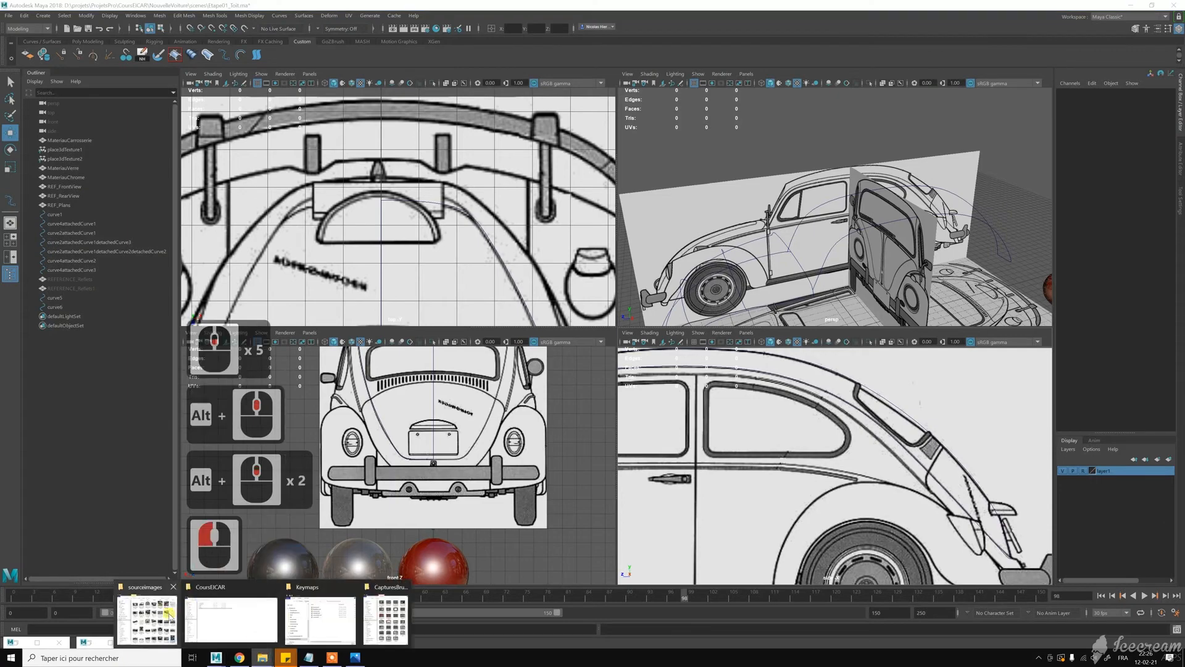
pyautogui.click(170, 613)
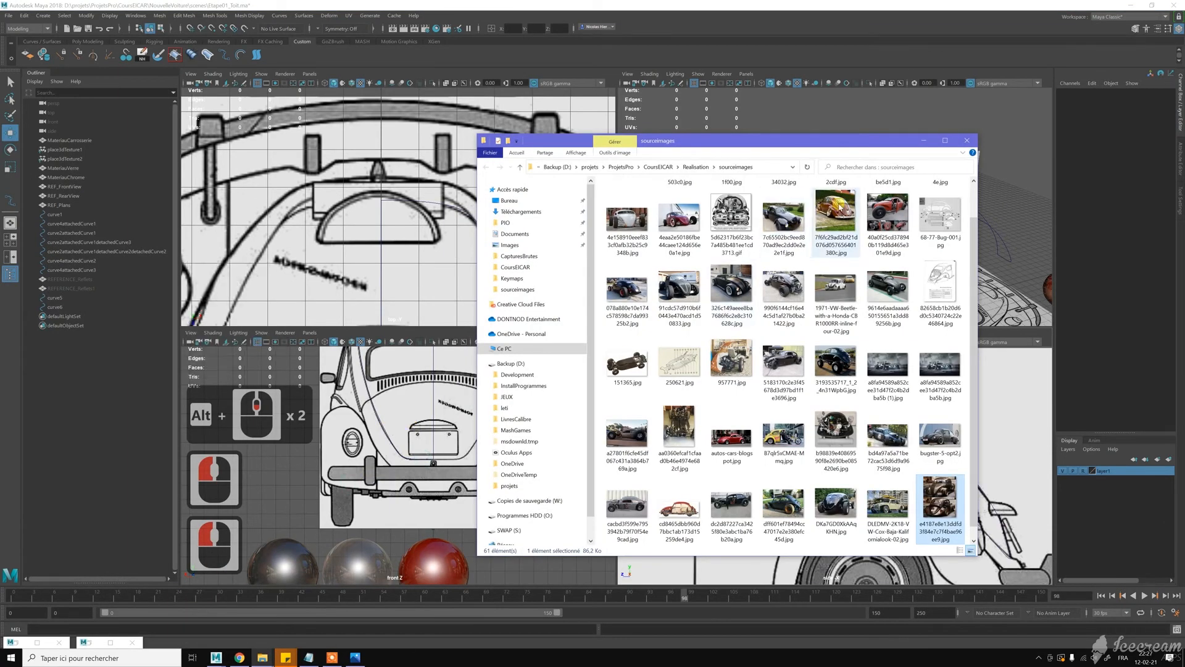
pyautogui.doubleClick(836, 219)
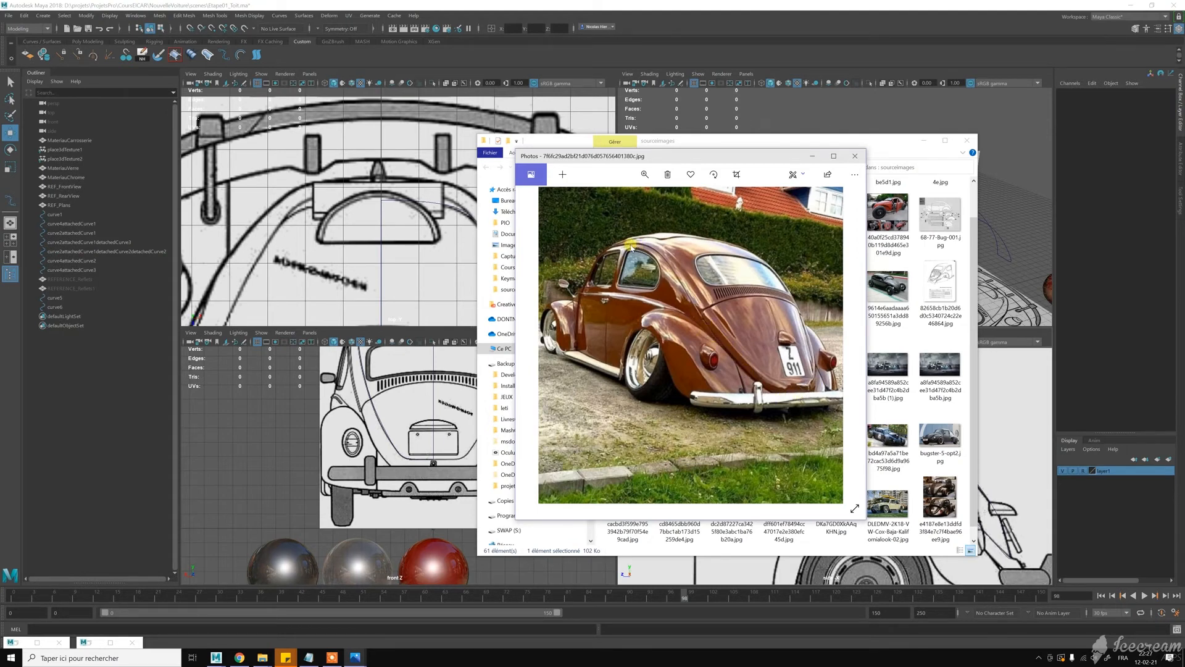
pyautogui.click(643, 175)
pyautogui.click(630, 199)
pyautogui.moveTo(630, 200); pyautogui.dragTo(694, 343)
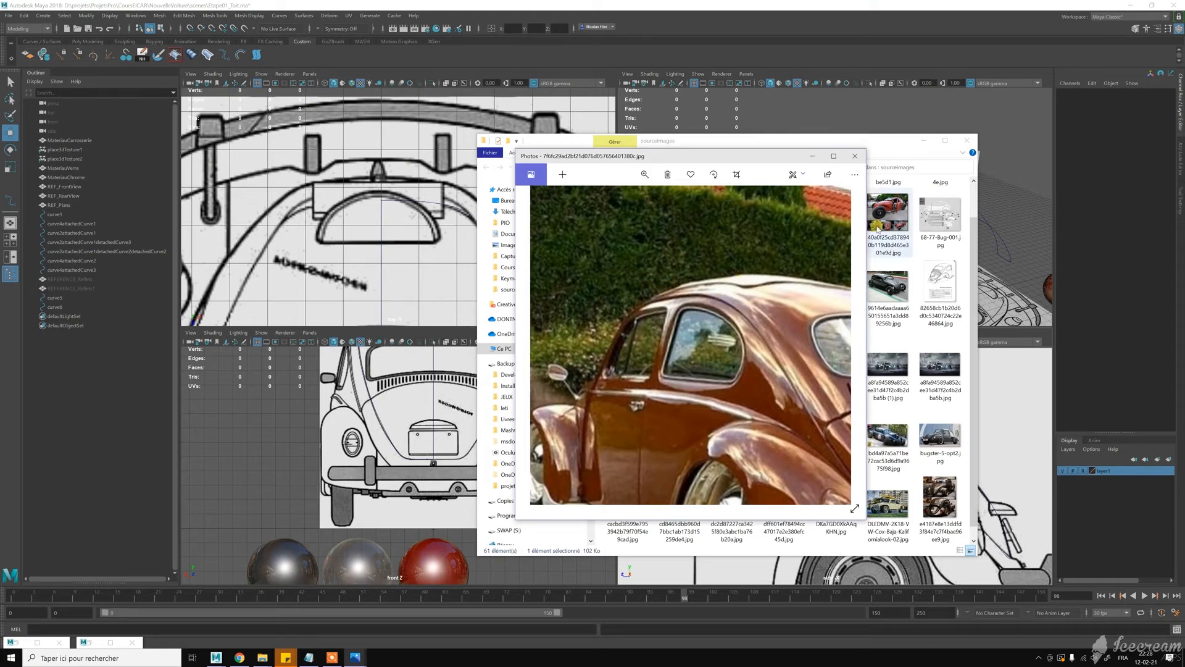
pyautogui.click(810, 159)
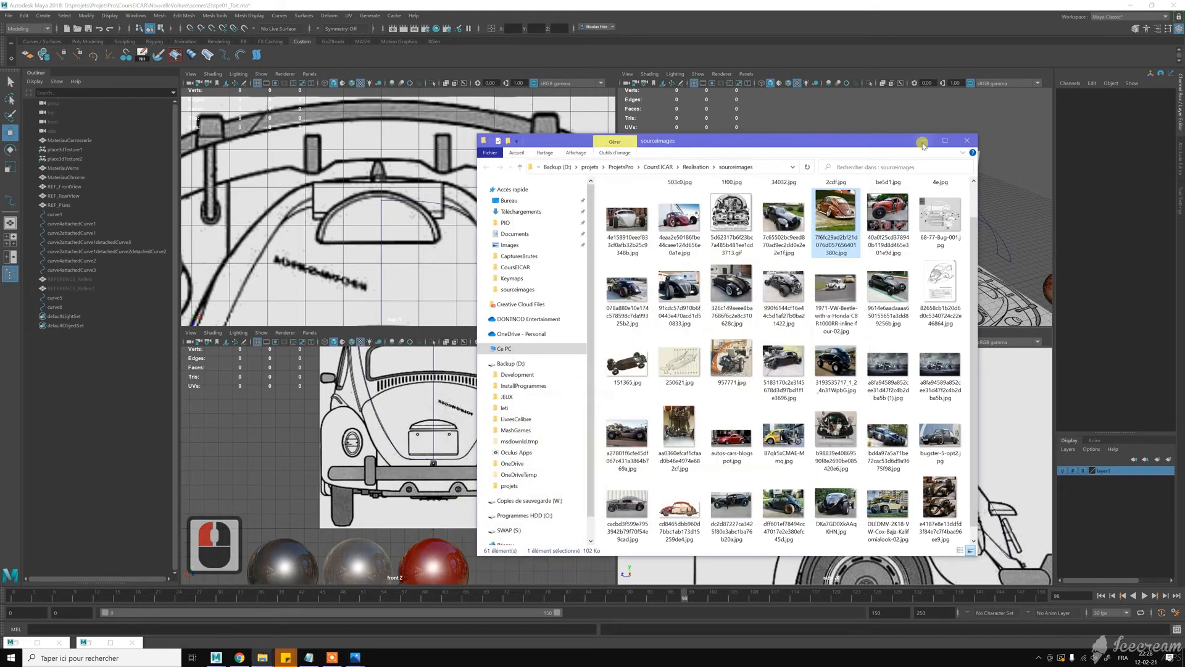
pyautogui.click(925, 142)
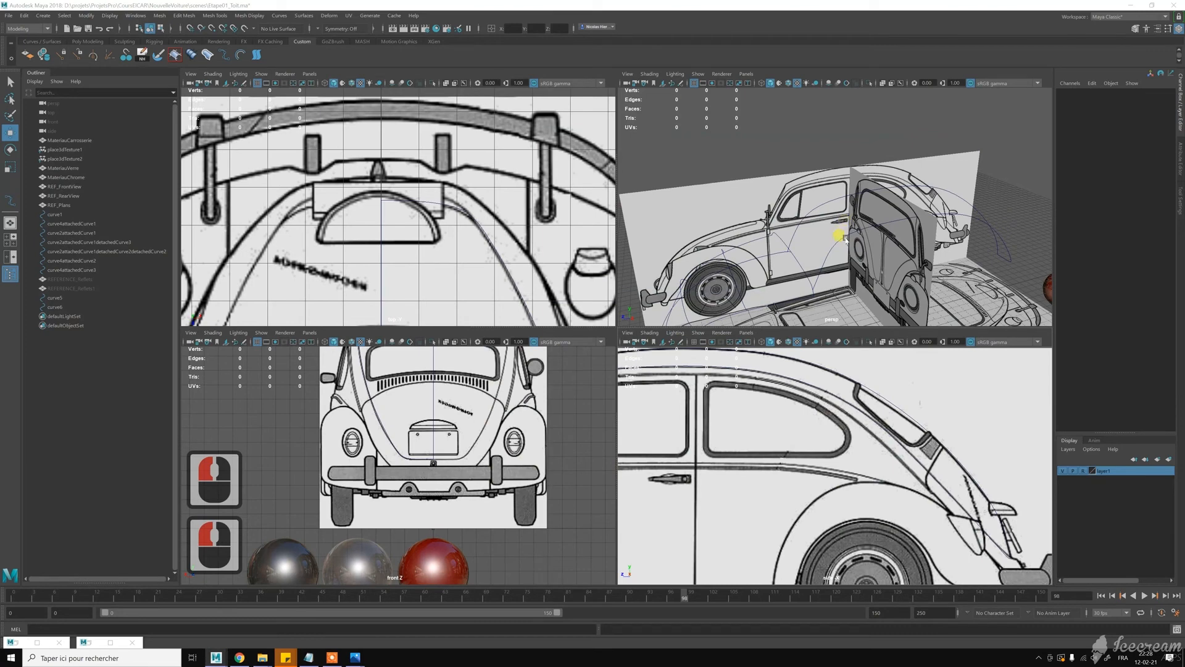
# Step: Duplicate curve6 and move the copy outward and down towards the roof gutter line in the front view
pyautogui.click(840, 237)
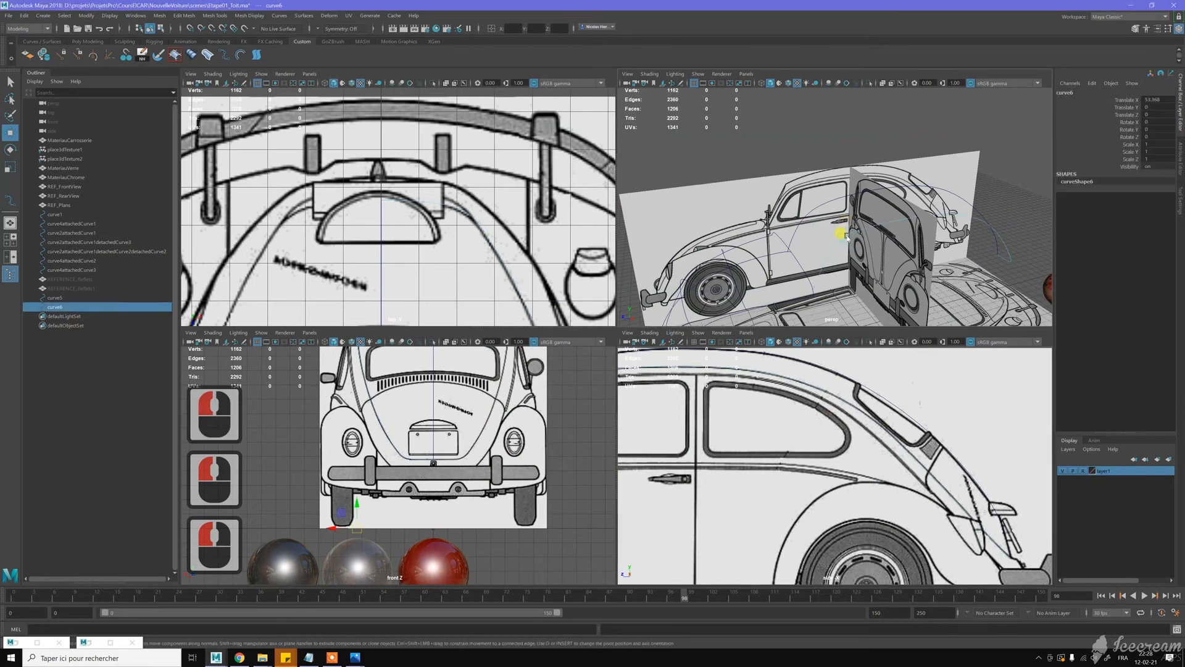
pyautogui.hotkey('ctrl', 'd')
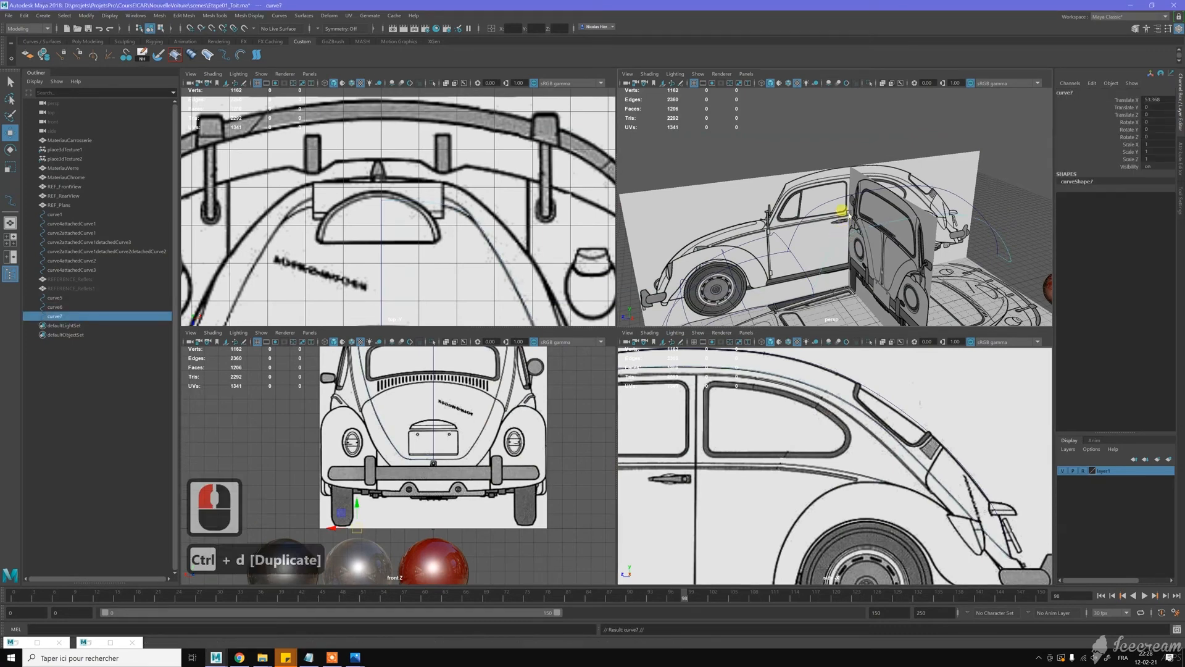
pyautogui.scroll(-3, 471, 440)
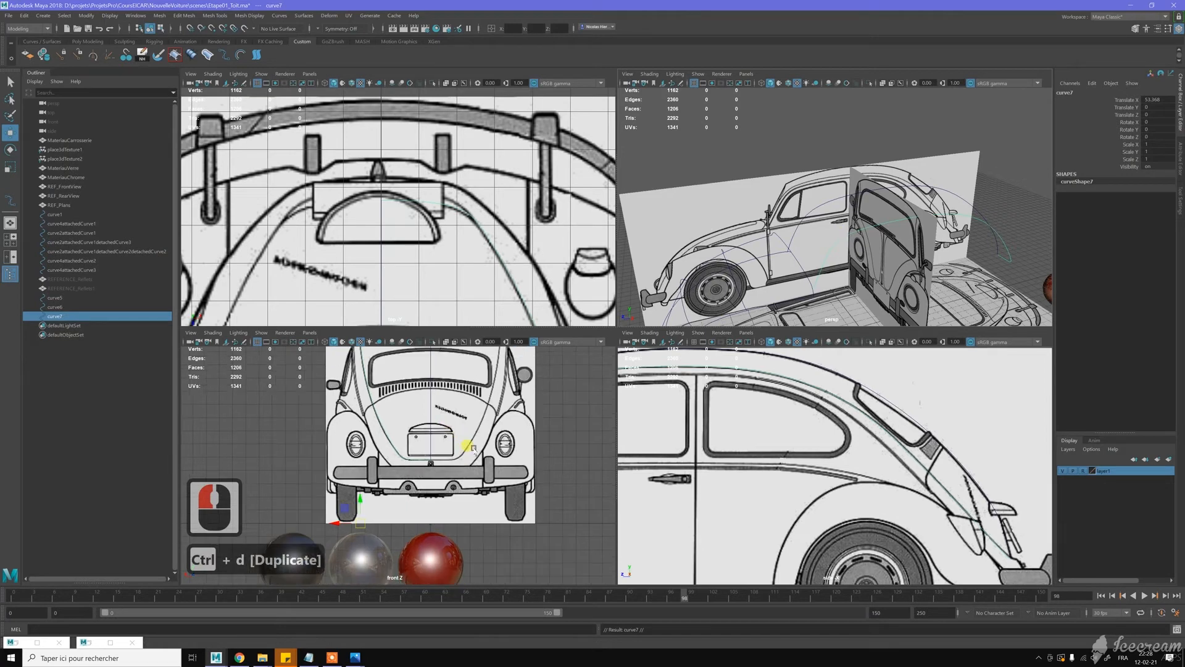
pyautogui.press('w')
pyautogui.press('alt')
pyautogui.keyDown('alt'); pyautogui.moveTo(292, 397); pyautogui.dragTo(352, 429, button='middle'); pyautogui.keyUp('alt')
pyautogui.moveTo(402, 545); pyautogui.dragTo(397, 547)
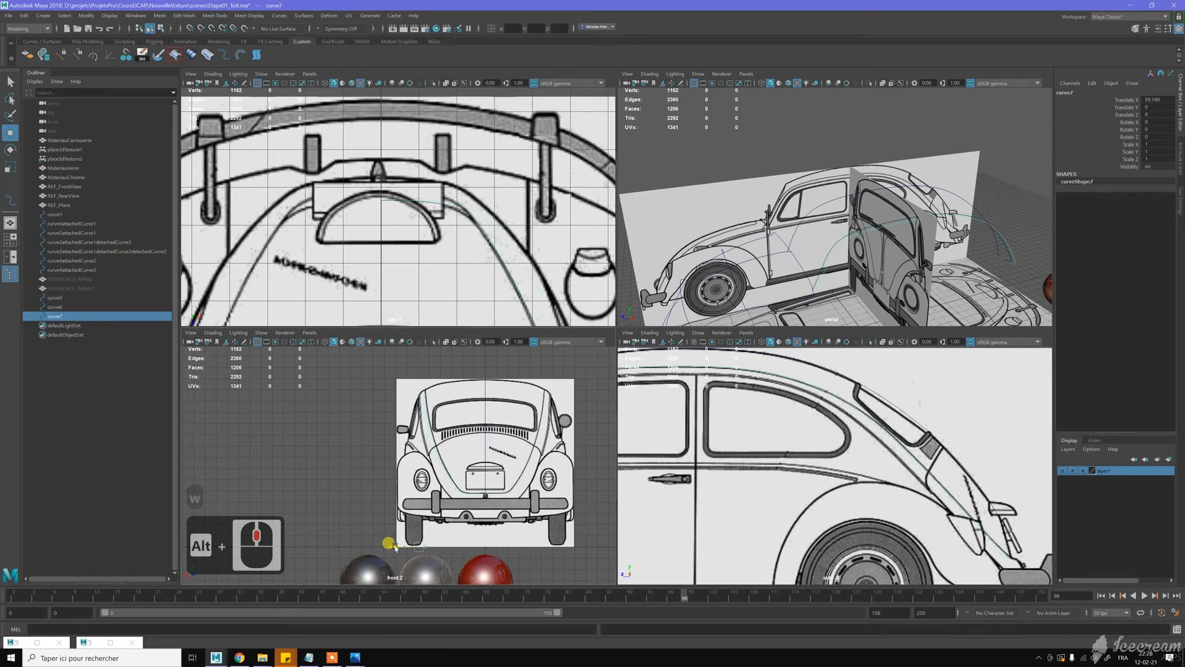
pyautogui.moveTo(397, 547)
pyautogui.mouseDown()
pyautogui.moveTo(412, 512)
pyautogui.moveTo(410, 528)
pyautogui.mouseUp()
# Step: Lower curve7 slightly so its top follows the roof gutter line of the blueprint in the front view
pyautogui.scroll(8, 386, 422)
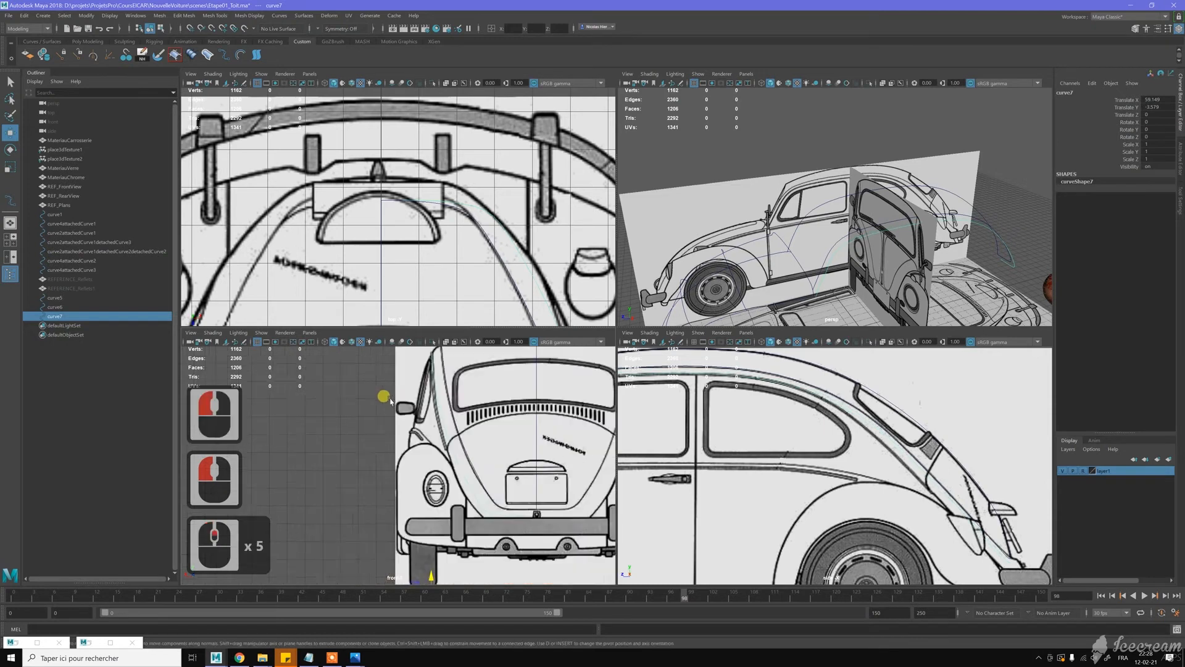
pyautogui.keyDown('alt'); pyautogui.moveTo(384, 377); pyautogui.dragTo(384, 425, button='middle'); pyautogui.keyUp('alt')
pyautogui.keyDown('alt'); pyautogui.scroll(9, 383, 417); pyautogui.keyUp('alt')
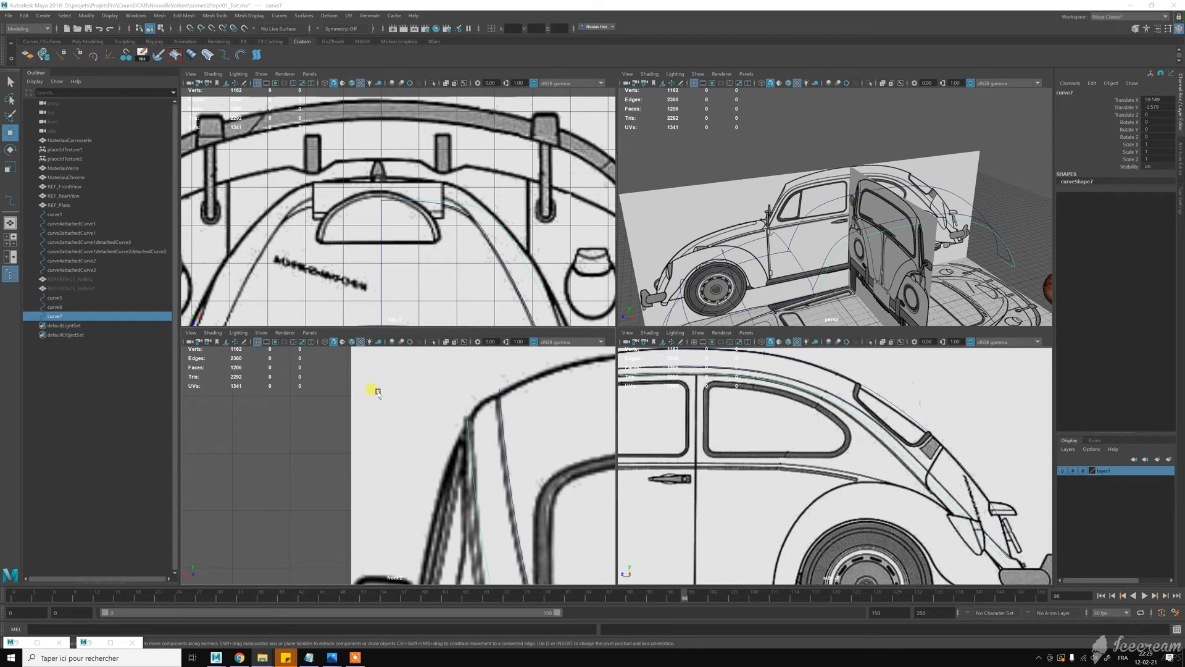
pyautogui.scroll(-20, 401, 406)
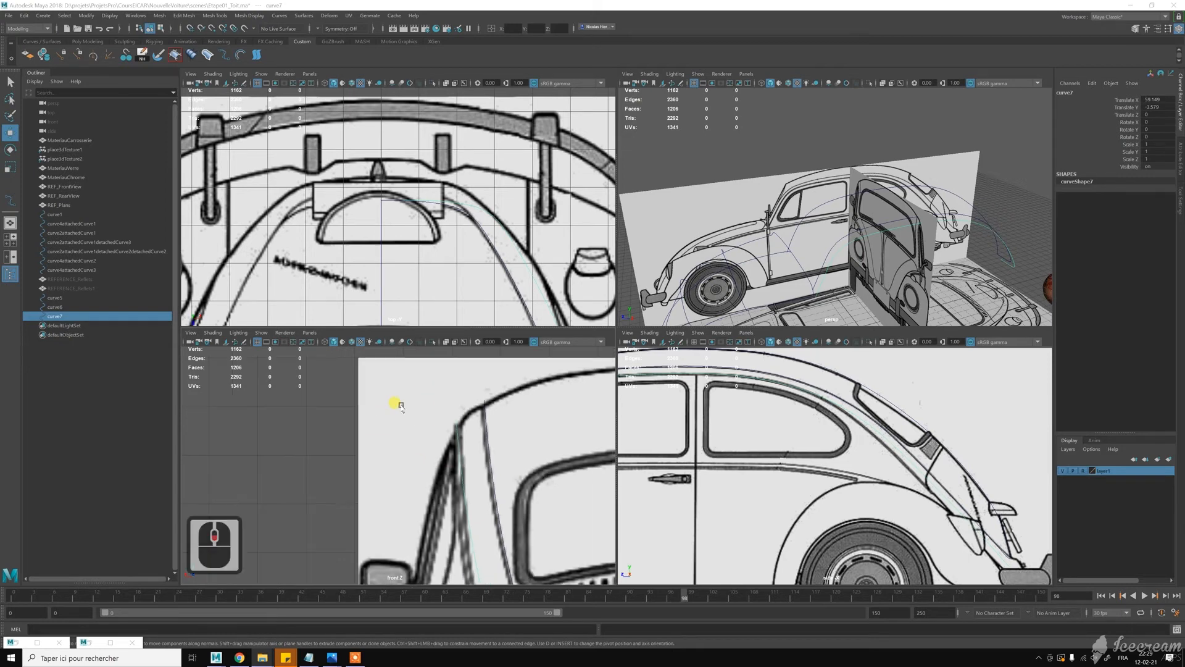
pyautogui.scroll(-5, 402, 406)
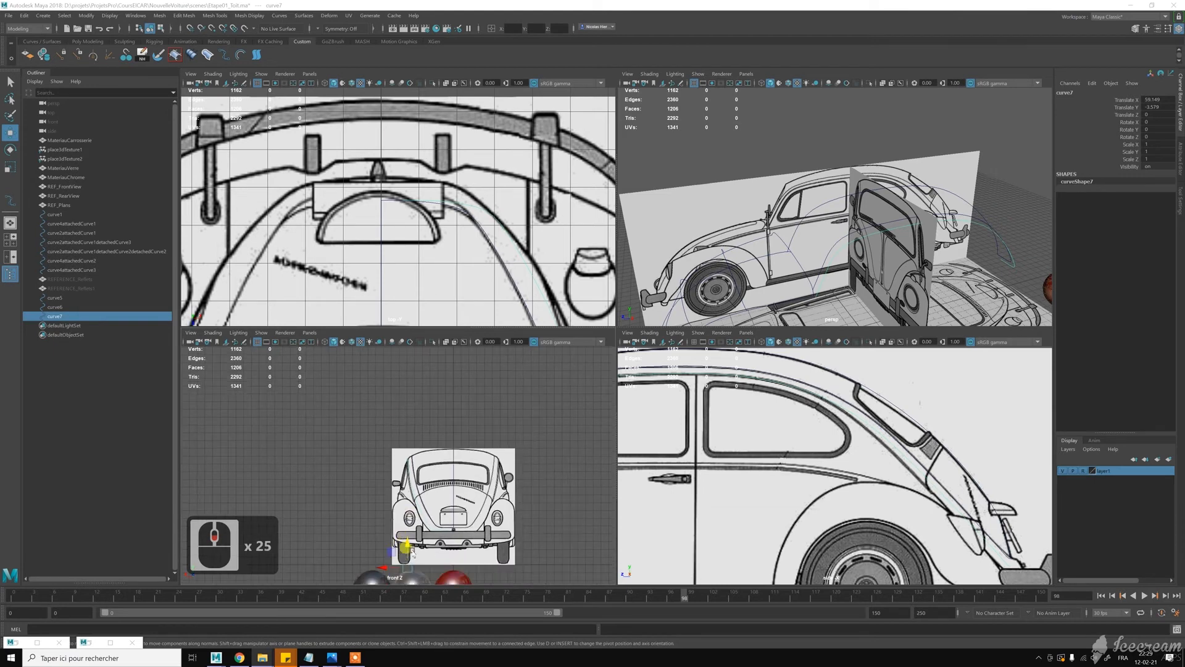
pyautogui.scroll(16, 405, 466)
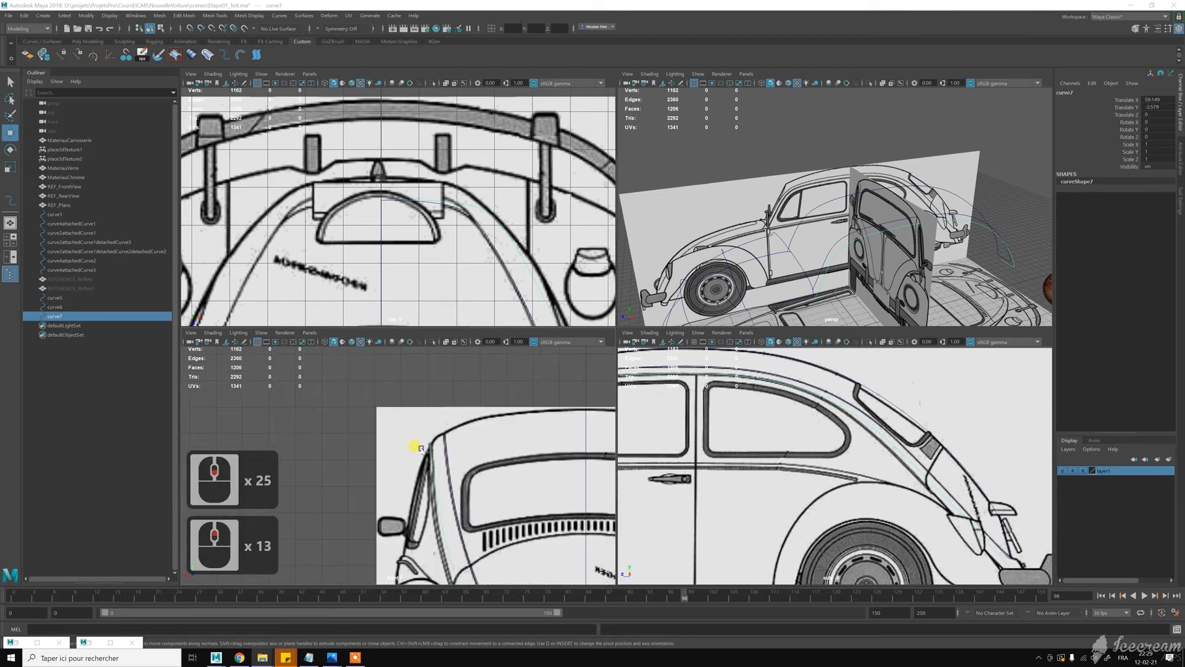
pyautogui.scroll(10, 443, 423)
pyautogui.moveTo(466, 379); pyautogui.dragTo(466, 389)
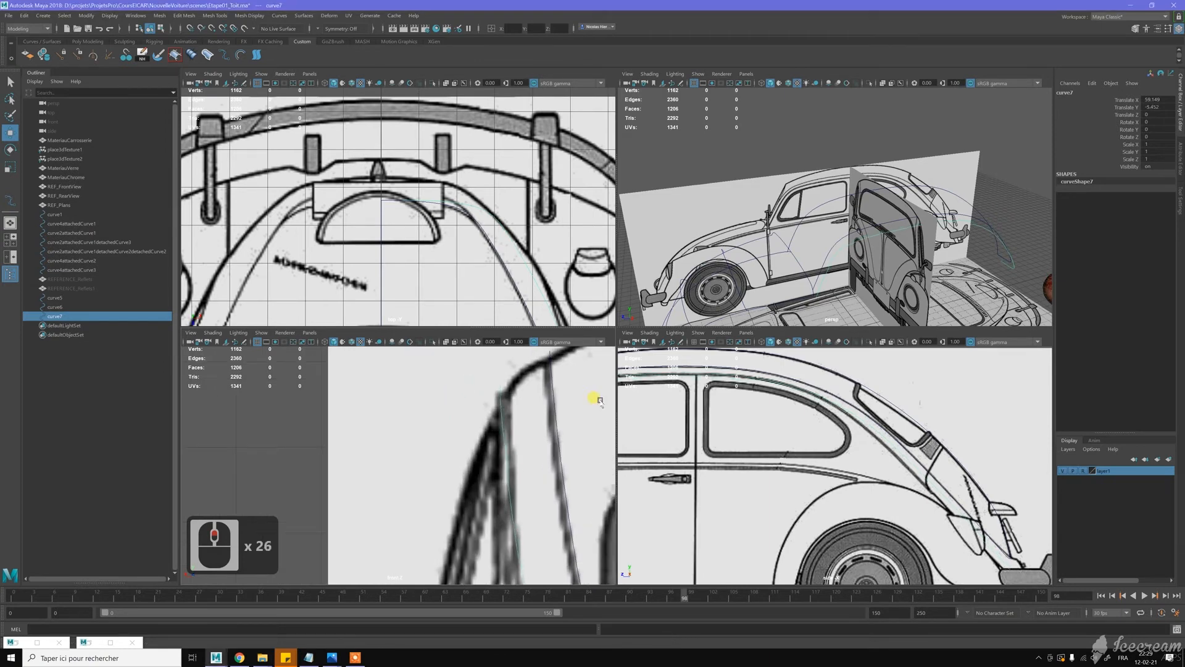
pyautogui.moveTo(381, 395); pyautogui.dragTo(452, 396)
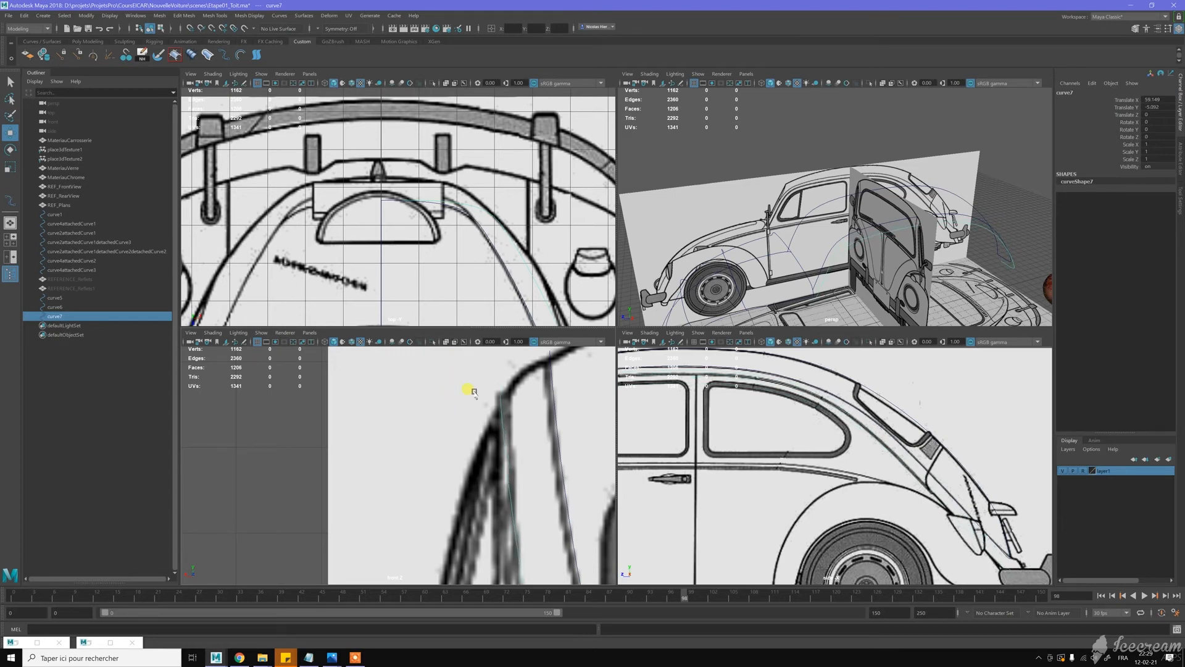
pyautogui.moveTo(479, 393); pyautogui.dragTo(503, 390, button='middle')
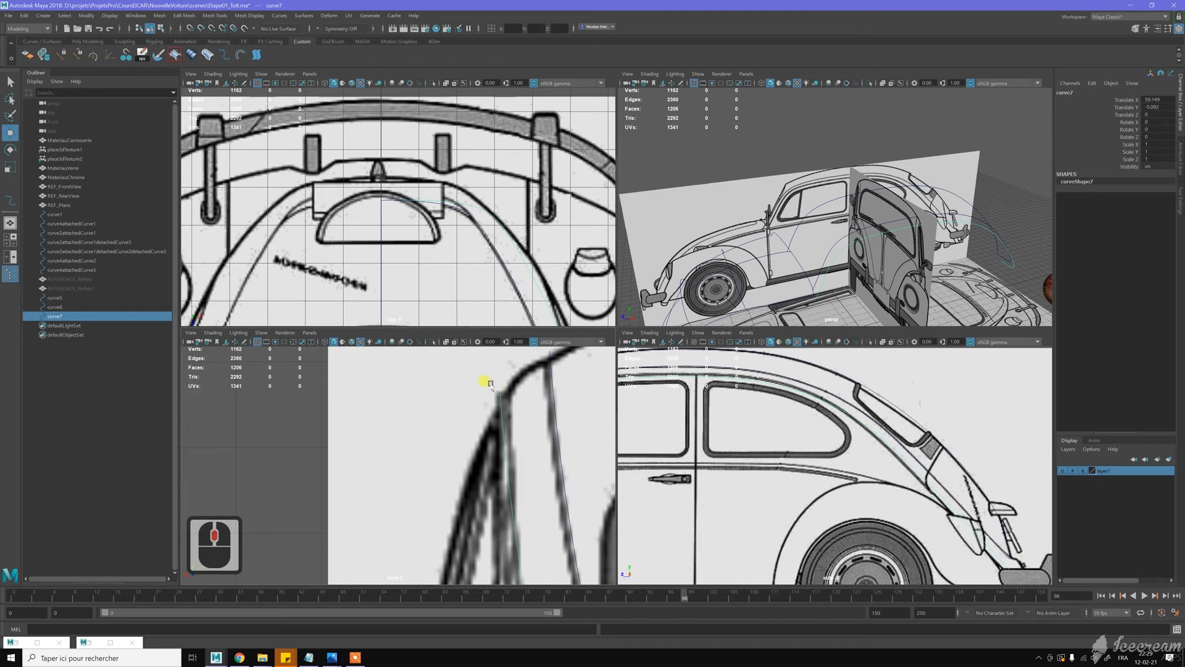
# Step: Examine the end of curve2attachedCurve1 at the base of the windshield pillar in the side view
pyautogui.scroll(-4, 846, 445)
pyautogui.keyDown('alt'); pyautogui.moveTo(693, 471); pyautogui.dragTo(867, 463, button='middle'); pyautogui.keyUp('alt')
pyautogui.scroll(1, 768, 457)
pyautogui.scroll(6, 765, 454)
pyautogui.keyDown('alt'); pyautogui.moveTo(749, 432); pyautogui.dragTo(743, 469, button='middle'); pyautogui.keyUp('alt')
pyautogui.scroll(3, 759, 452)
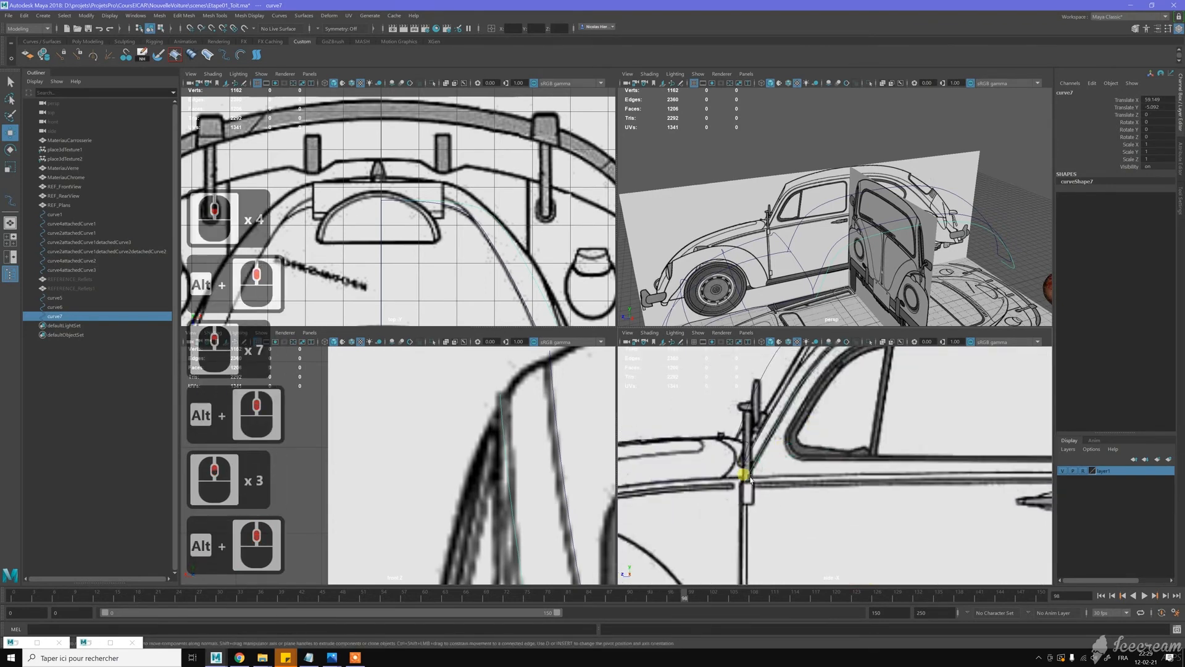
pyautogui.scroll(4, 735, 484)
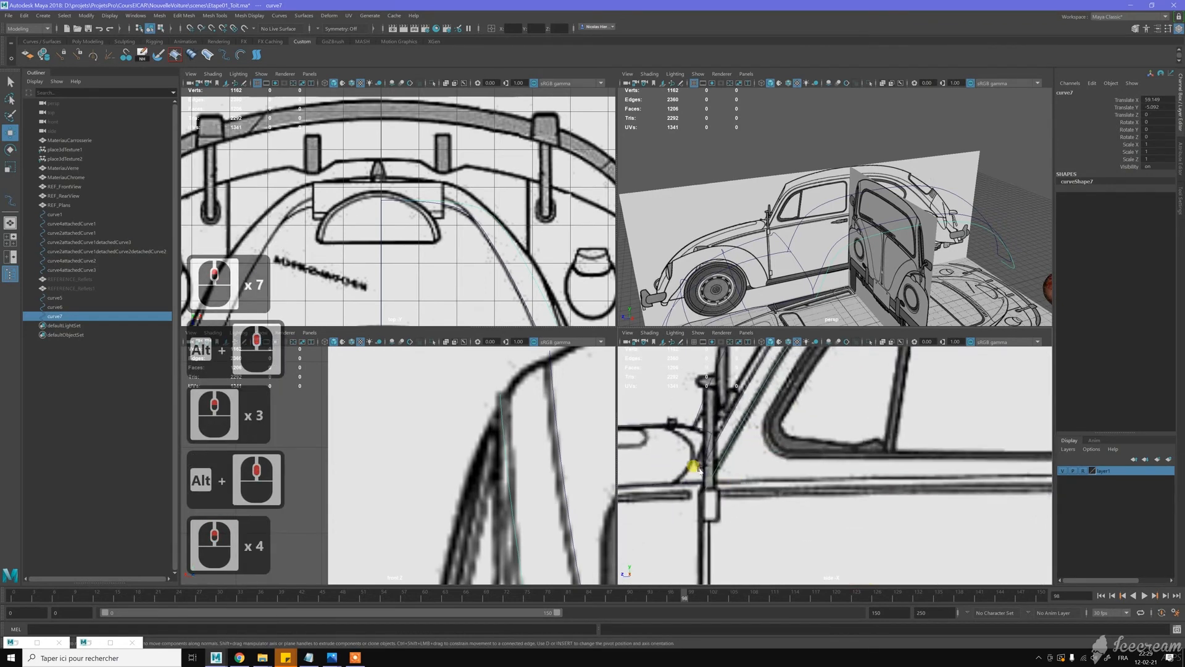
pyautogui.keyDown('alt'); pyautogui.moveTo(688, 519); pyautogui.dragTo(764, 471, button='middle'); pyautogui.keyUp('alt')
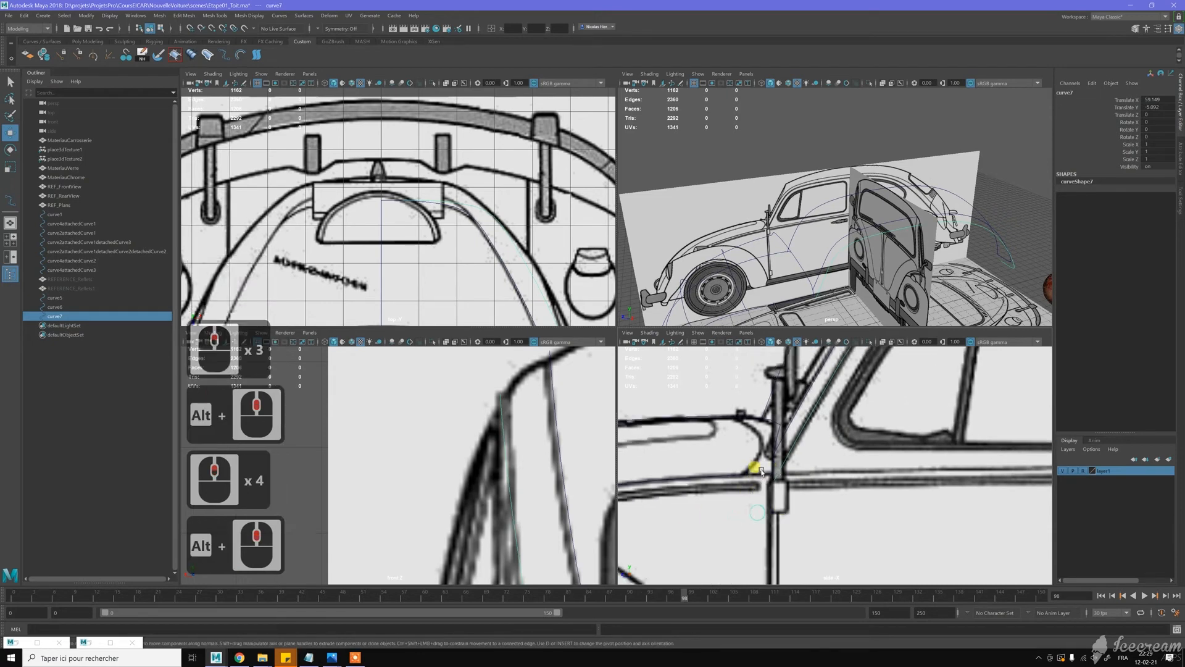
pyautogui.click(682, 479)
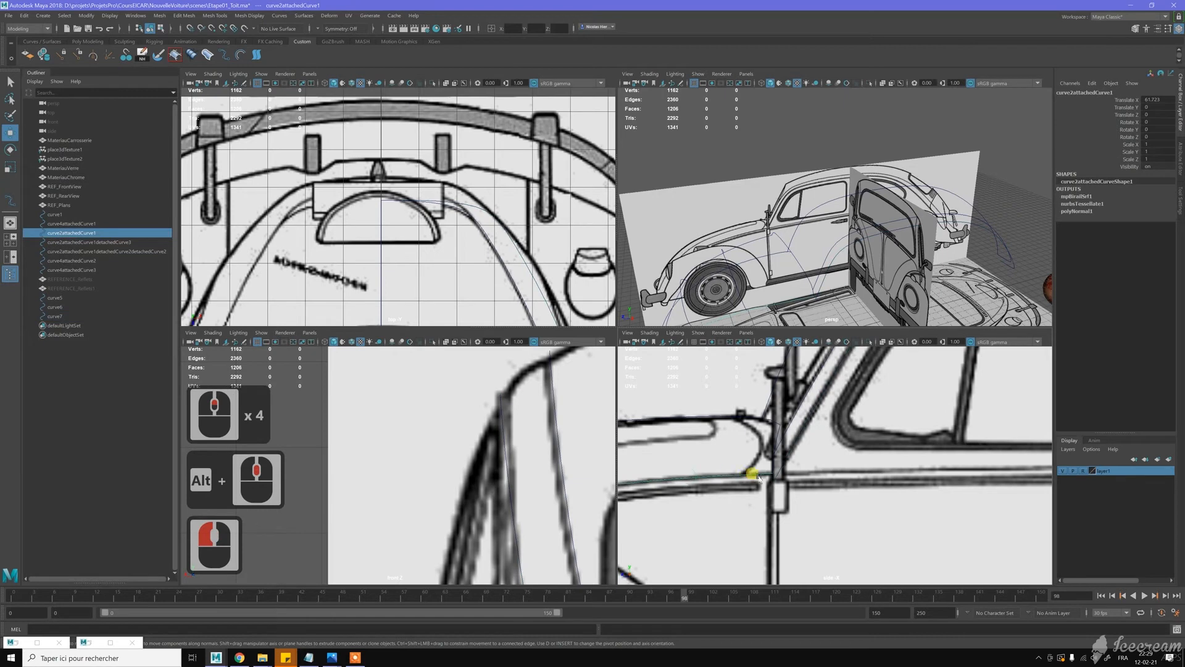
pyautogui.scroll(7, 772, 474)
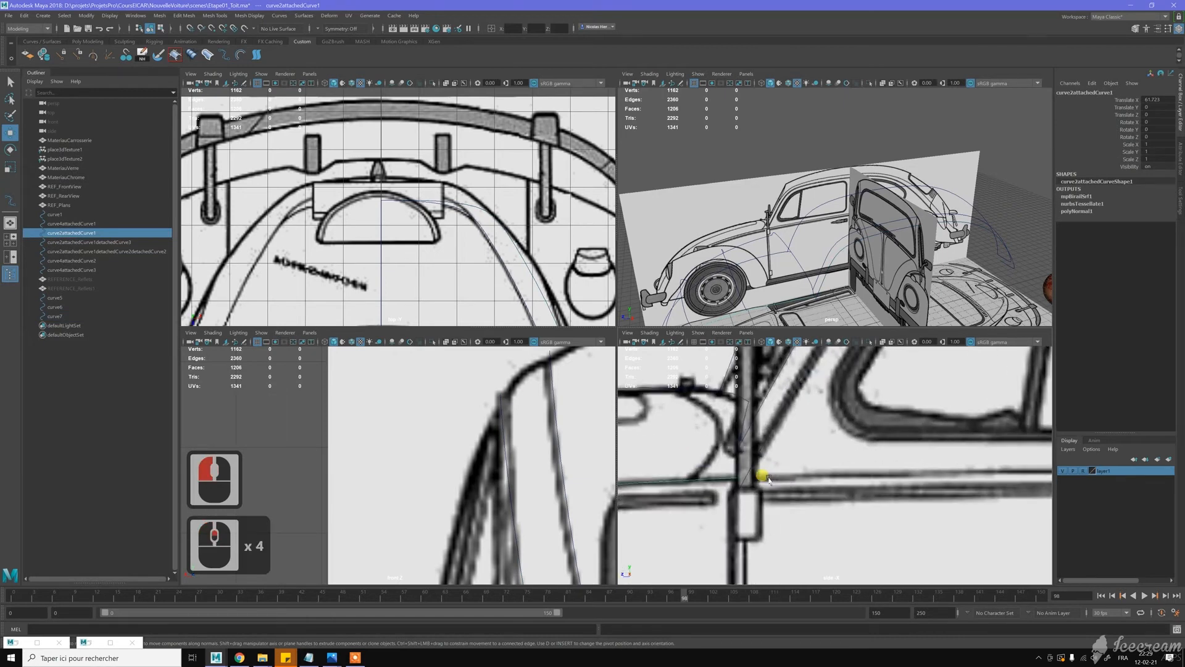
# Step: Show curve7's edit points and snap its front end point onto curve2attachedCurve1 at the base of the windshield pillar
pyautogui.click(728, 471)
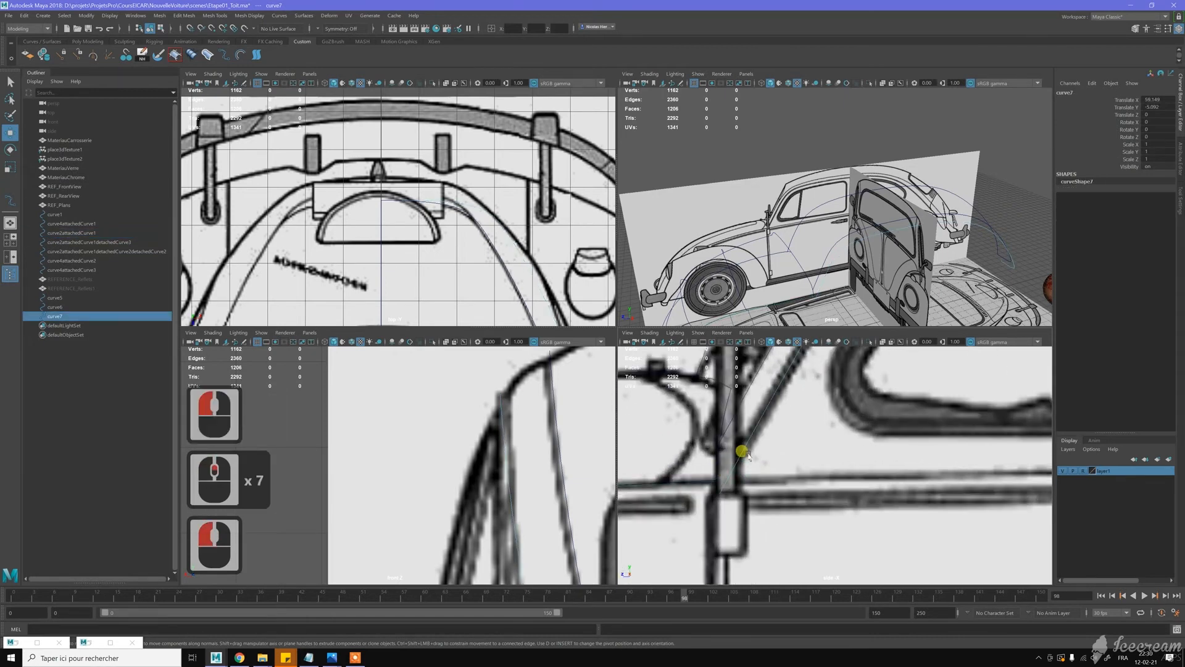
pyautogui.rightClick(769, 438)
pyautogui.click(770, 460)
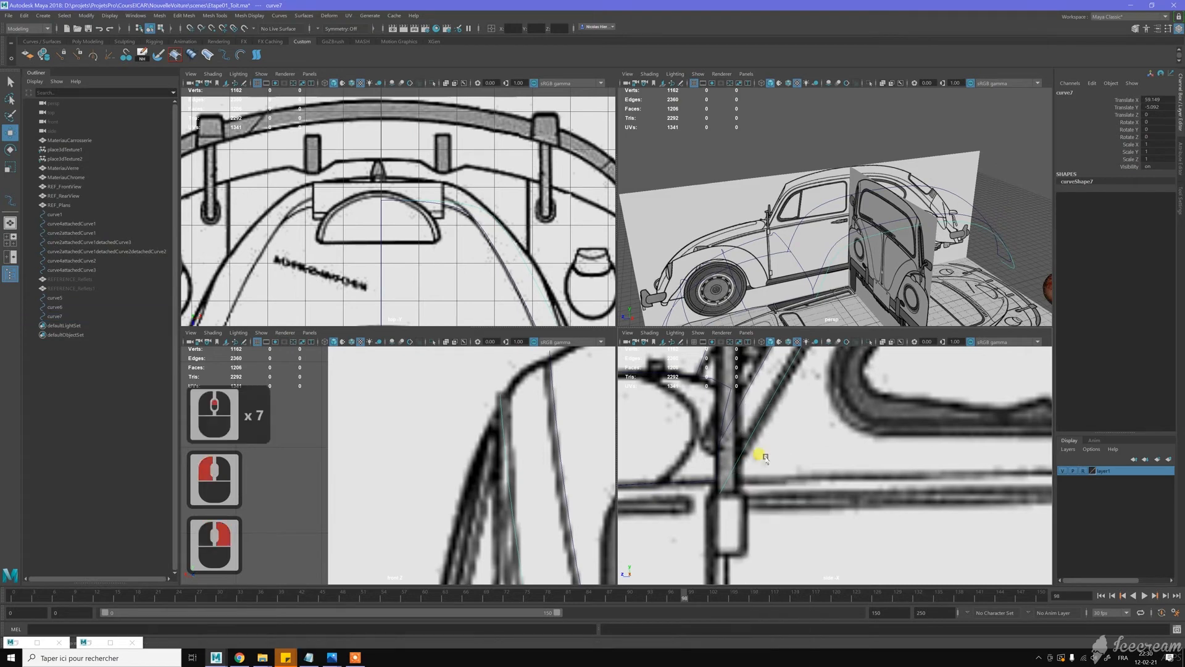
pyautogui.click(731, 502)
pyautogui.scroll(4, 716, 495)
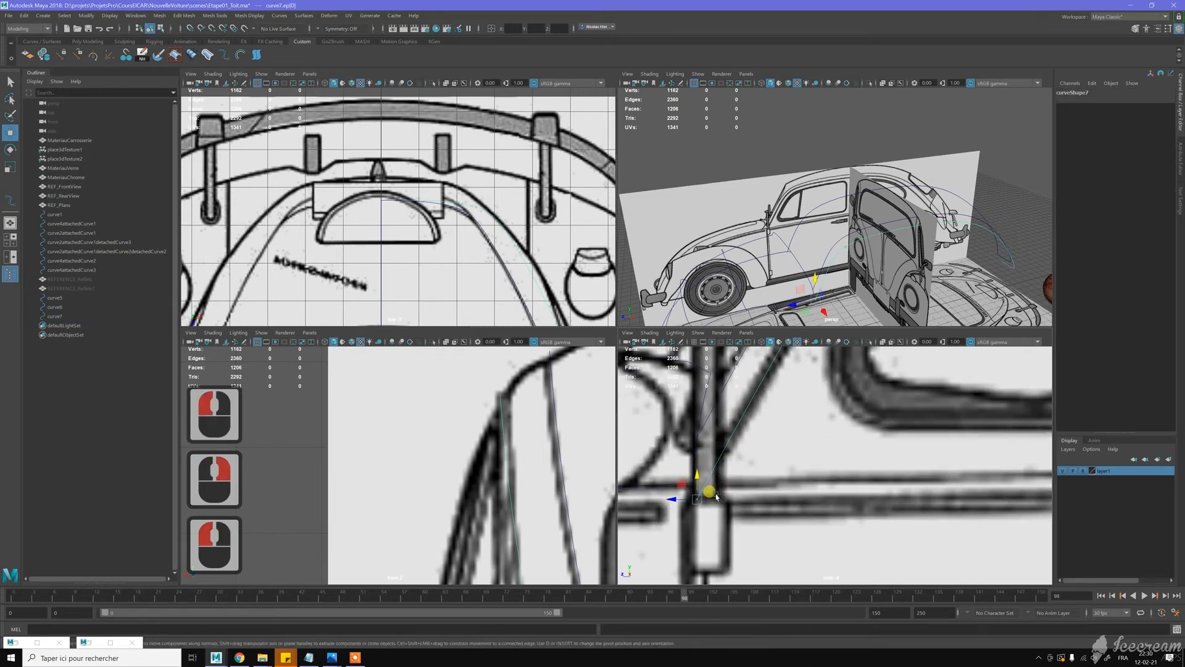
pyautogui.keyDown('alt'); pyautogui.moveTo(720, 498); pyautogui.dragTo(784, 491, button='middle'); pyautogui.keyUp('alt')
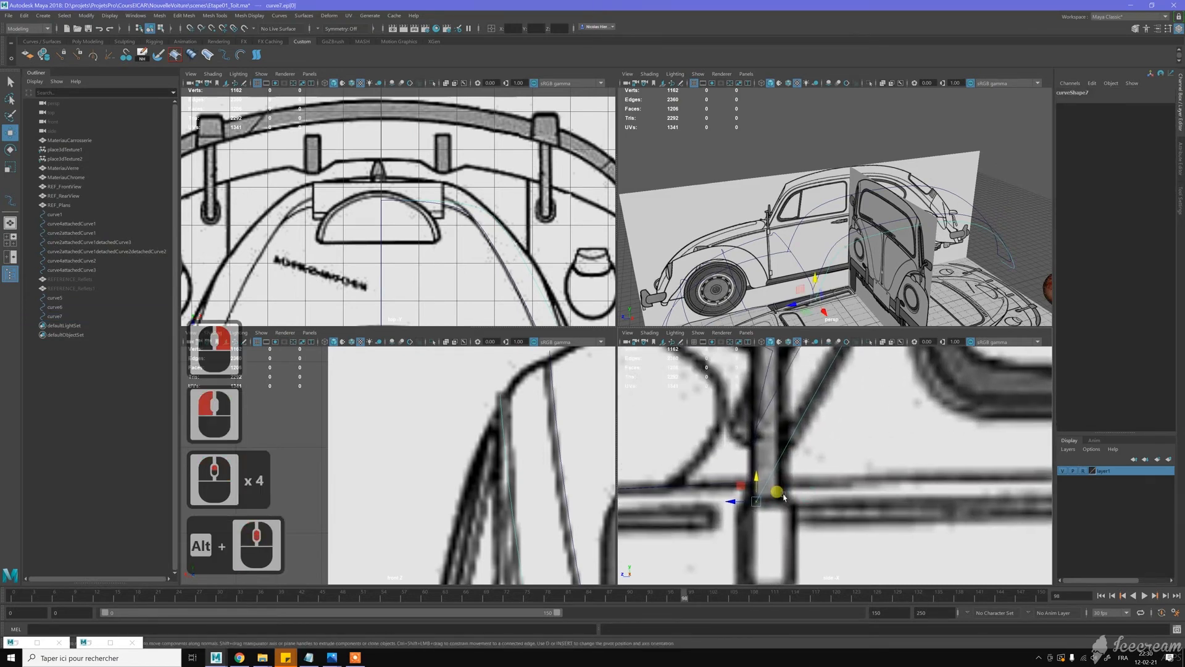
pyautogui.scroll(2, 779, 492)
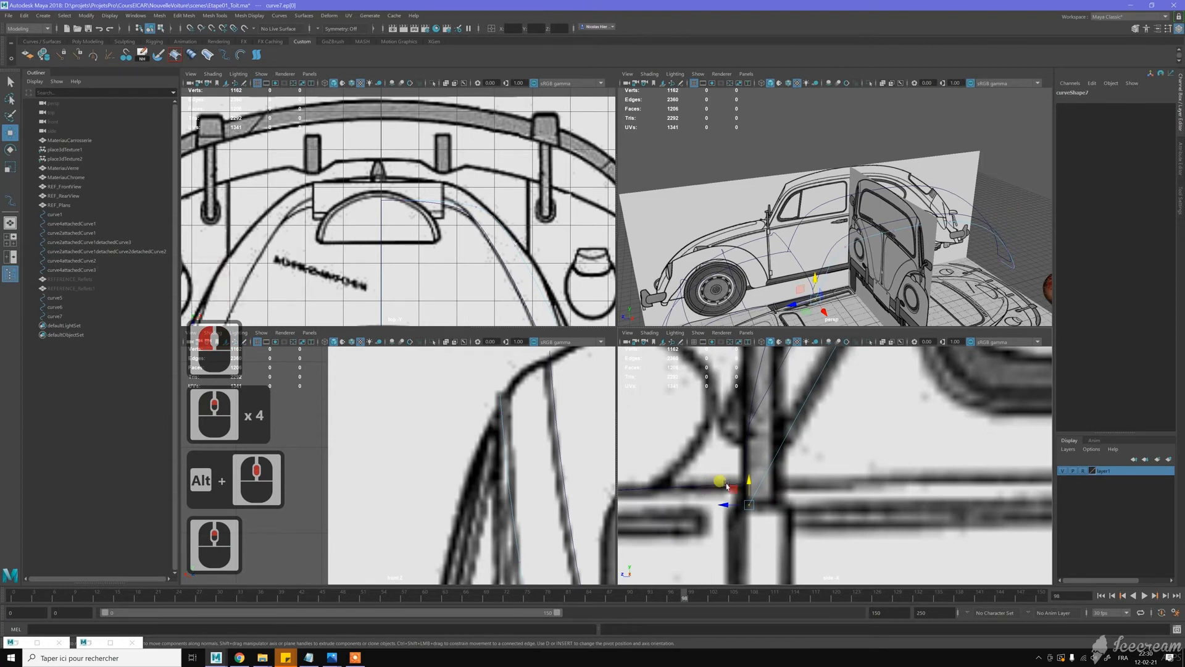
pyautogui.moveTo(710, 485)
pyautogui.mouseDown(button='middle')
pyautogui.moveTo(757, 486)
pyautogui.moveTo(694, 488)
pyautogui.mouseUp(button='middle')
pyautogui.click(749, 486)
pyautogui.press('c')
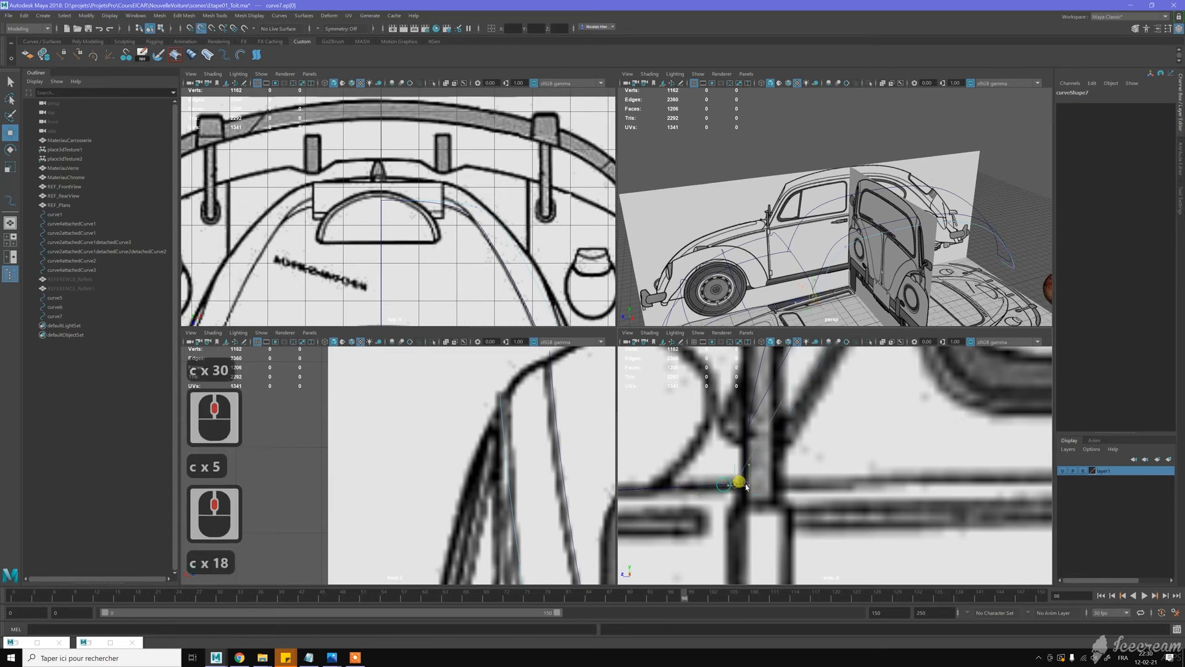
pyautogui.moveTo(836, 490); pyautogui.dragTo(832, 487, button='middle')
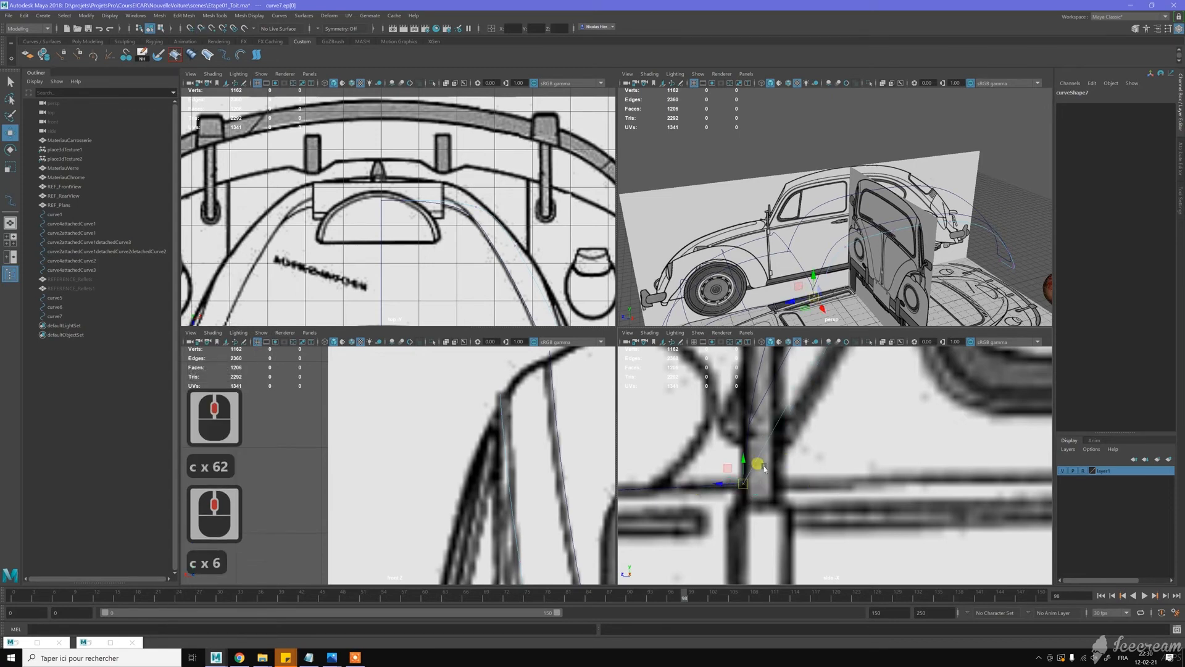
# Step: Shift curve7's edit point just above the pillar base so the curve follows the windshield pillar in the side view
pyautogui.scroll(-2, 794, 435)
pyautogui.keyDown('alt'); pyautogui.moveTo(794, 432); pyautogui.dragTo(762, 487, button='middle'); pyautogui.keyUp('alt')
pyautogui.scroll(-1, 762, 487)
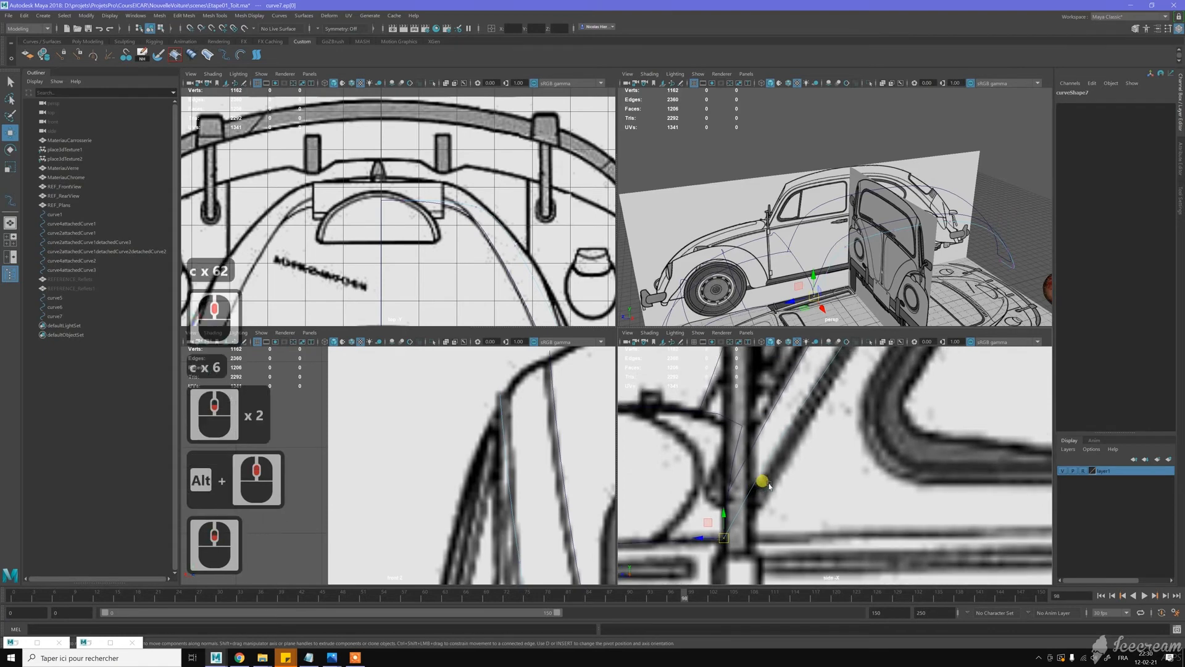
pyautogui.keyDown('alt'); pyautogui.moveTo(816, 439); pyautogui.dragTo(743, 536, button='middle'); pyautogui.keyUp('alt')
pyautogui.scroll(-2, 743, 536)
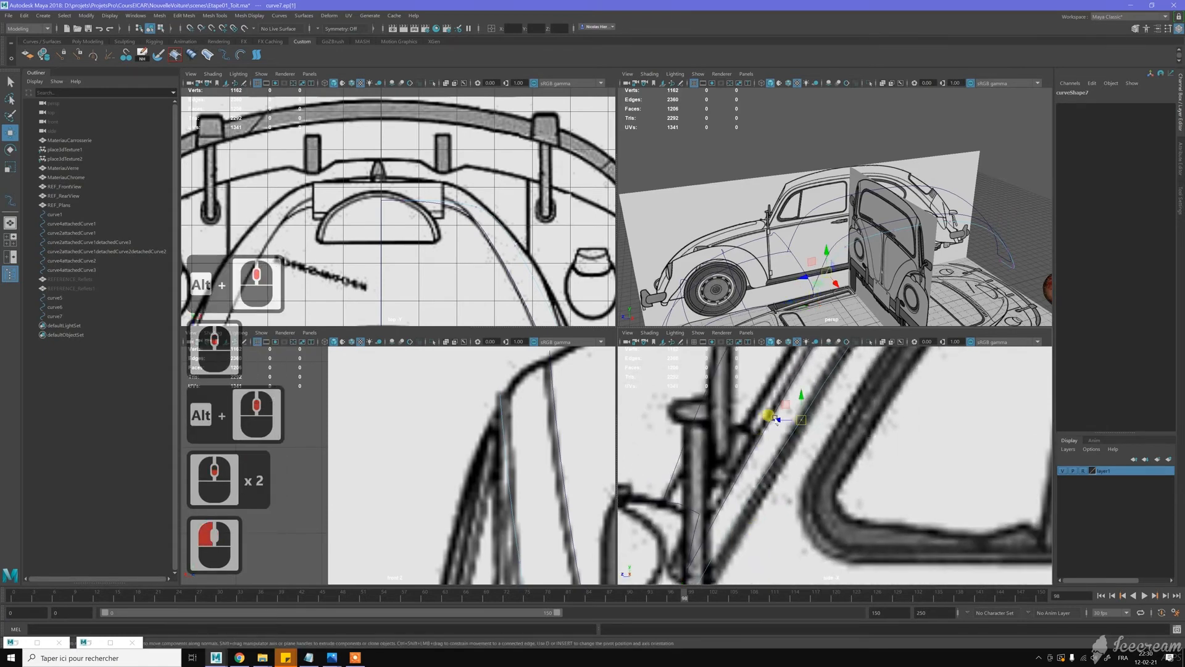
pyautogui.click(776, 418)
pyautogui.moveTo(774, 417); pyautogui.dragTo(779, 419)
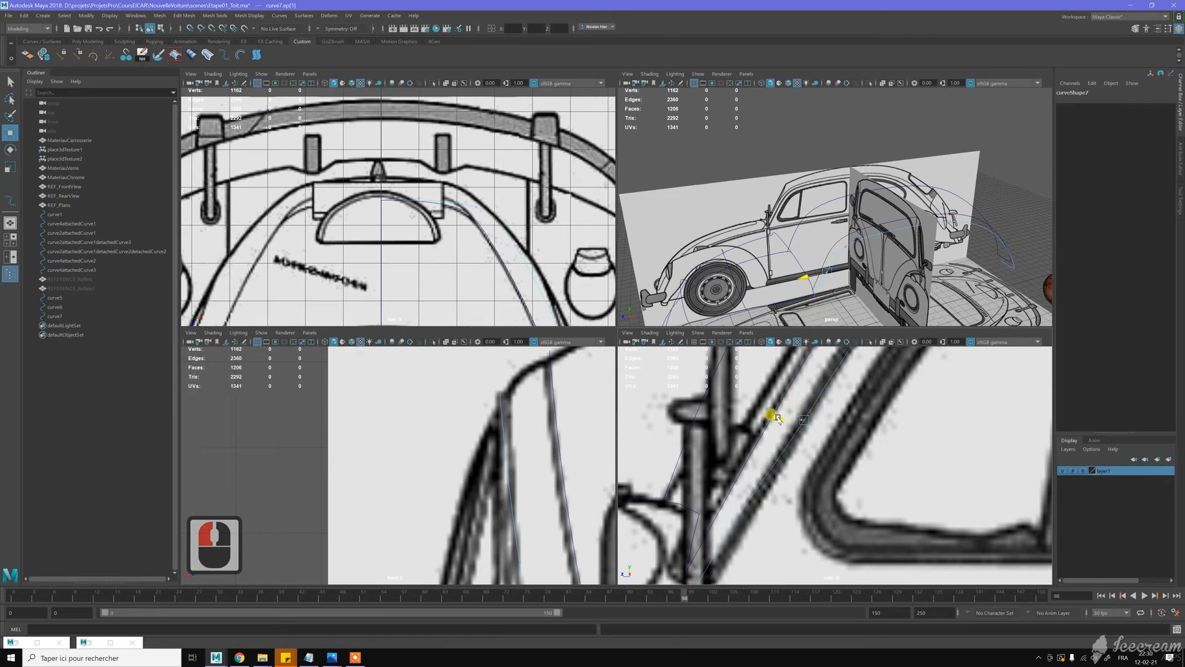
pyautogui.keyDown('alt'); pyautogui.moveTo(792, 530); pyautogui.dragTo(863, 451, button='middle'); pyautogui.keyUp('alt')
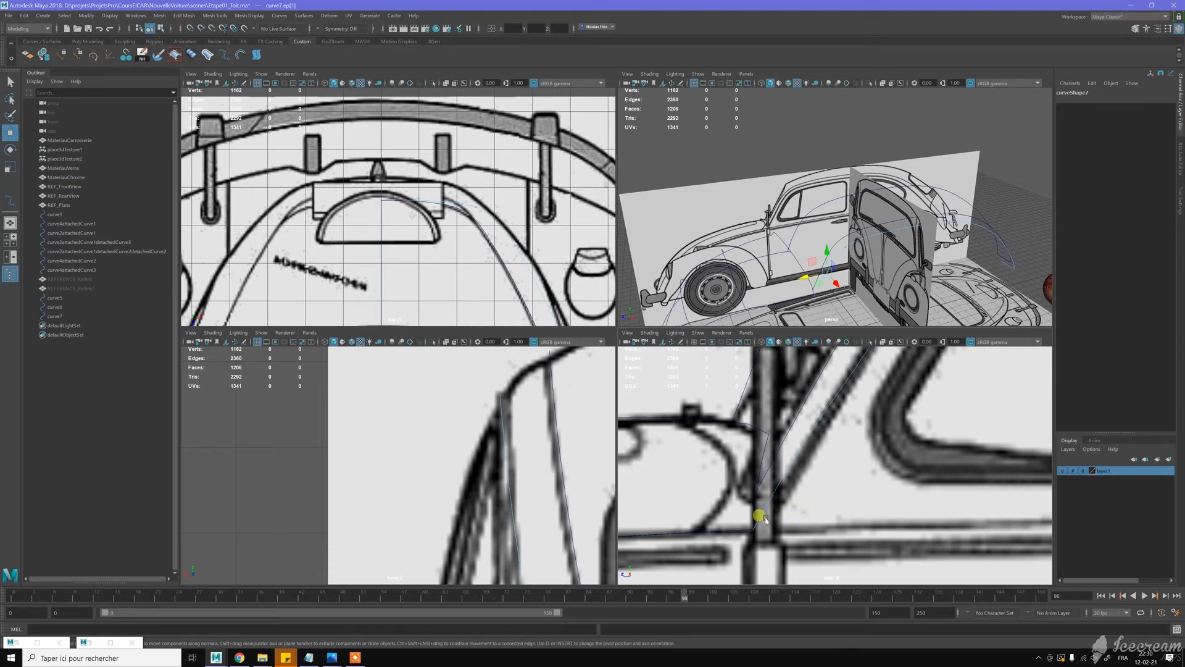
# Step: Show curve7's control vertices and shift the one near the pillar base horizontally to straighten the curve along the windshield pillar
pyautogui.moveTo(776, 473); pyautogui.dragTo(729, 428, button='right')
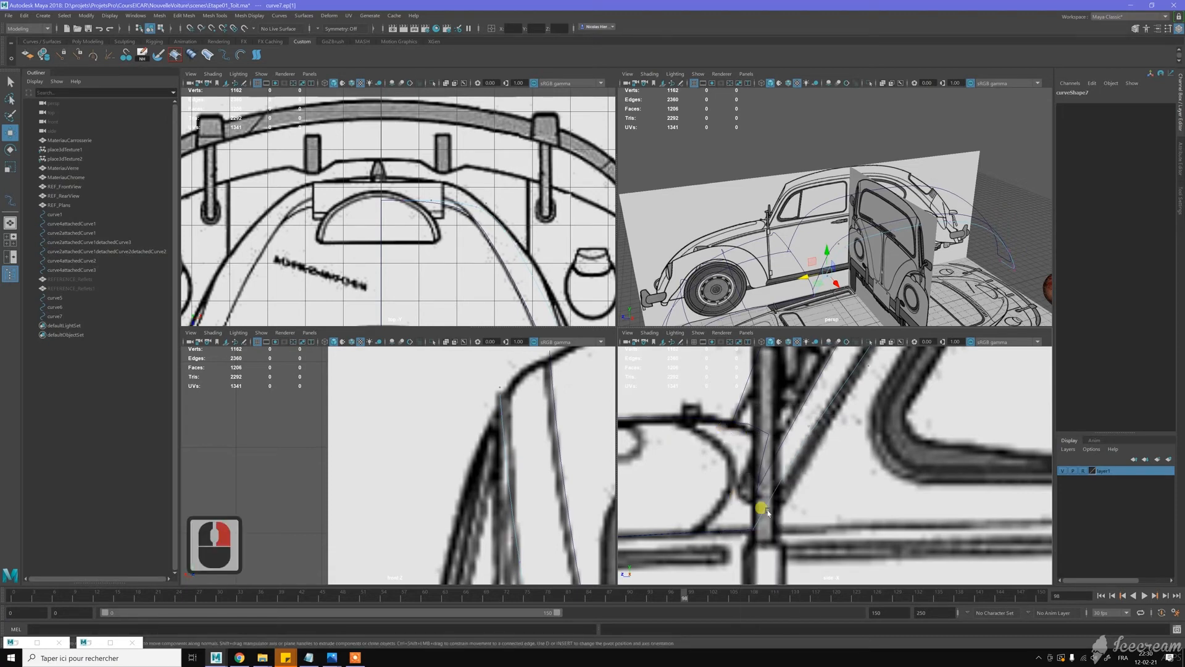
pyautogui.click(815, 433)
pyautogui.moveTo(783, 426); pyautogui.dragTo(792, 426)
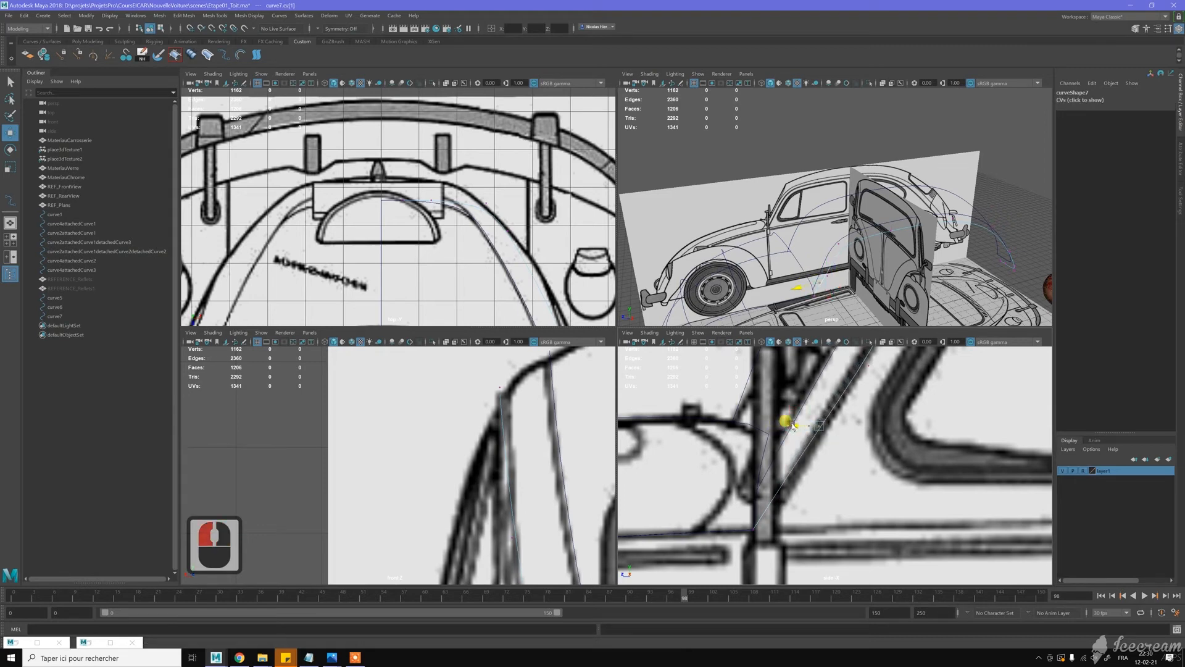
pyautogui.click(794, 426)
# Step: Shift curve7's next control vertex up the windshield pillar horizontally so the curve matches the pillar line in the side view
pyautogui.keyDown('alt'); pyautogui.moveTo(896, 429); pyautogui.dragTo(860, 518, button='middle'); pyautogui.keyUp('alt')
pyautogui.click(806, 449)
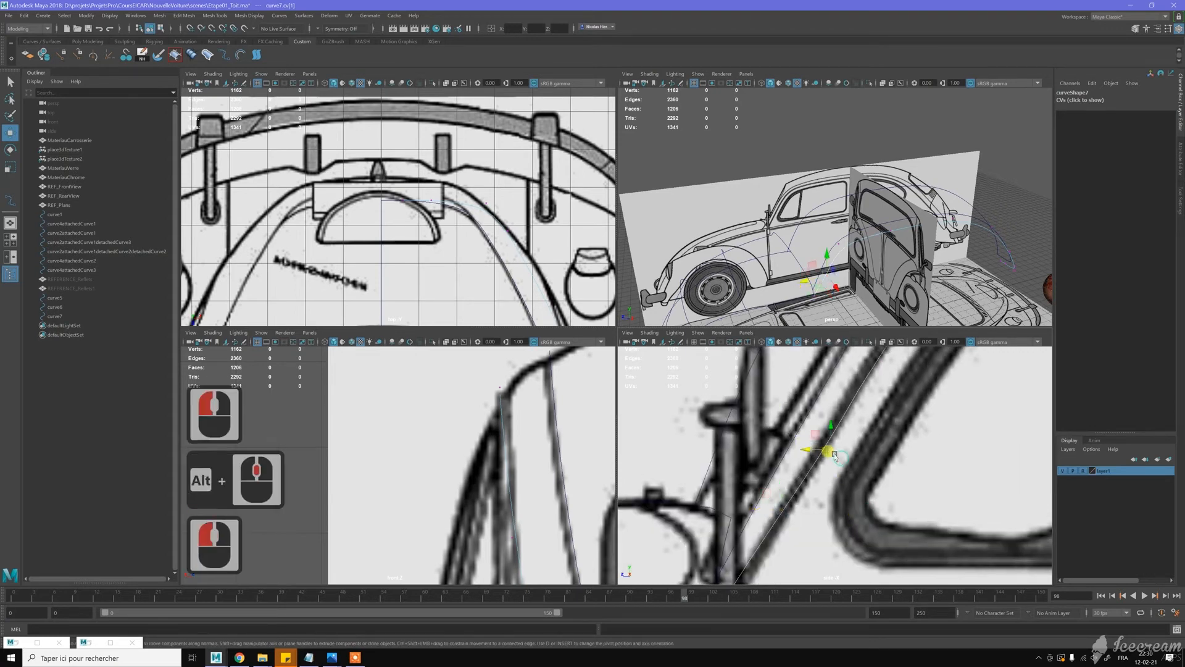
pyautogui.moveTo(806, 449); pyautogui.dragTo(804, 450)
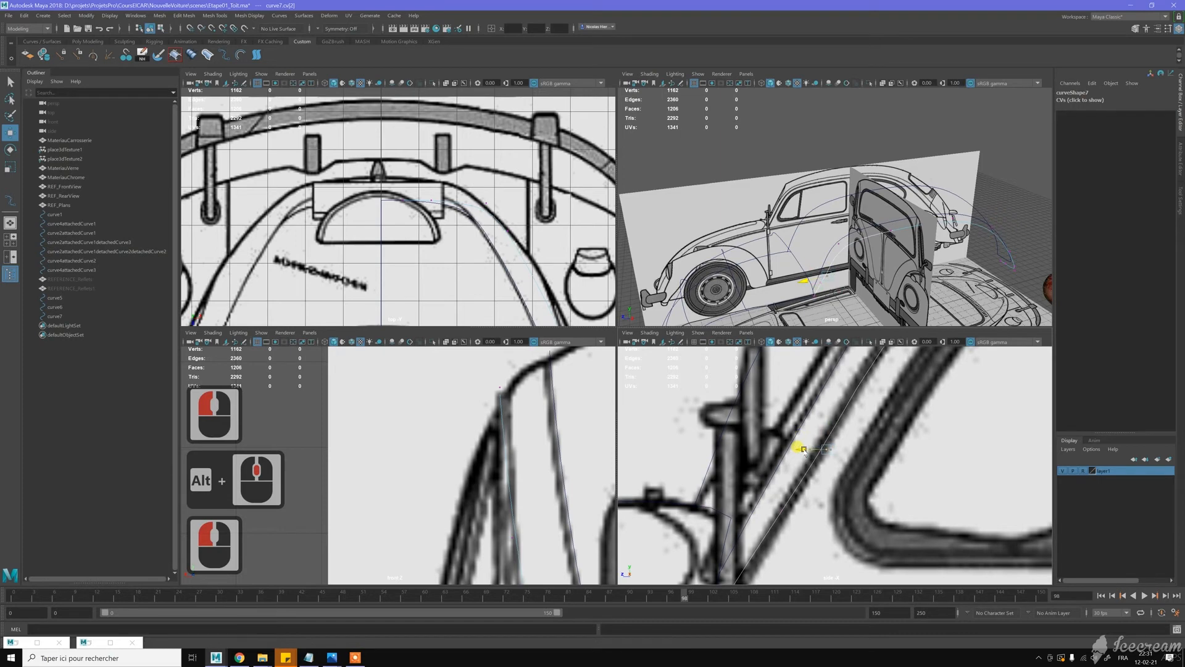
pyautogui.click(804, 449)
pyautogui.scroll(-3, 829, 496)
pyautogui.moveTo(812, 467); pyautogui.dragTo(798, 458)
pyautogui.keyDown('alt'); pyautogui.moveTo(808, 518); pyautogui.dragTo(763, 543, button='middle'); pyautogui.keyUp('alt')
pyautogui.moveTo(753, 480); pyautogui.dragTo(757, 479)
pyautogui.keyDown('alt'); pyautogui.moveTo(853, 414); pyautogui.dragTo(800, 500, button='middle'); pyautogui.keyUp('alt')
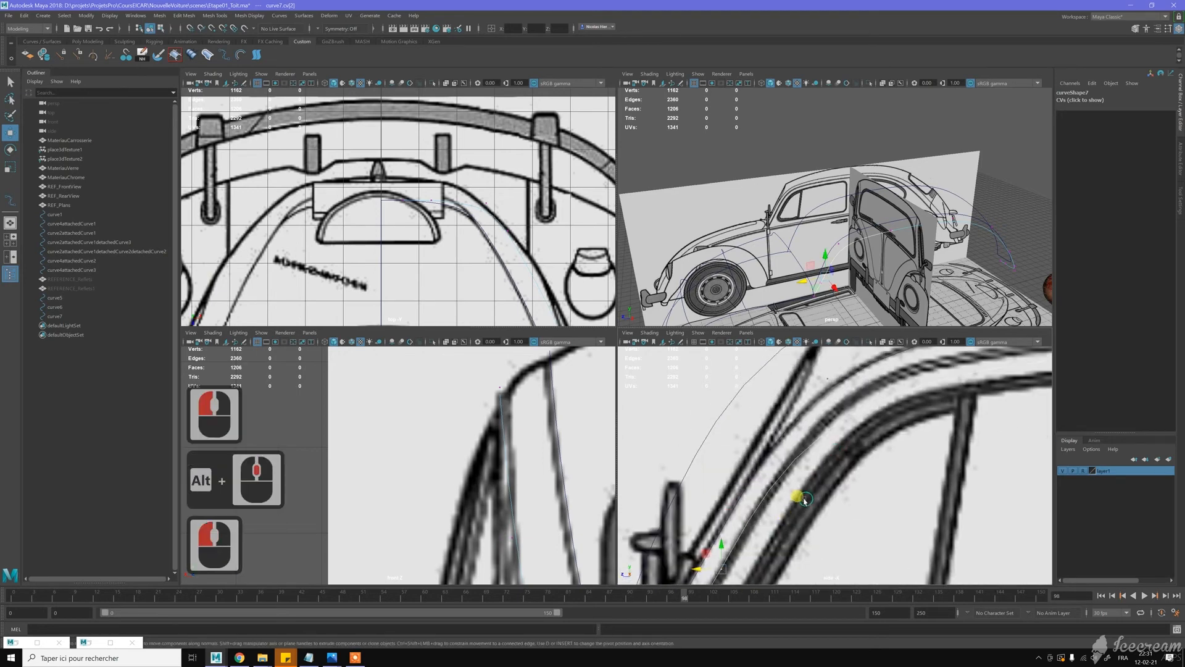
# Step: Show curve7's edit points and reposition the one at the bend between windshield pillar and roof on the gutter line
pyautogui.scroll(-4, 857, 448)
pyautogui.moveTo(883, 389); pyautogui.dragTo(882, 408, button='right')
pyautogui.keyDown('alt'); pyautogui.moveTo(899, 441); pyautogui.dragTo(873, 454, button='middle'); pyautogui.keyUp('alt')
pyautogui.moveTo(818, 414); pyautogui.dragTo(875, 407)
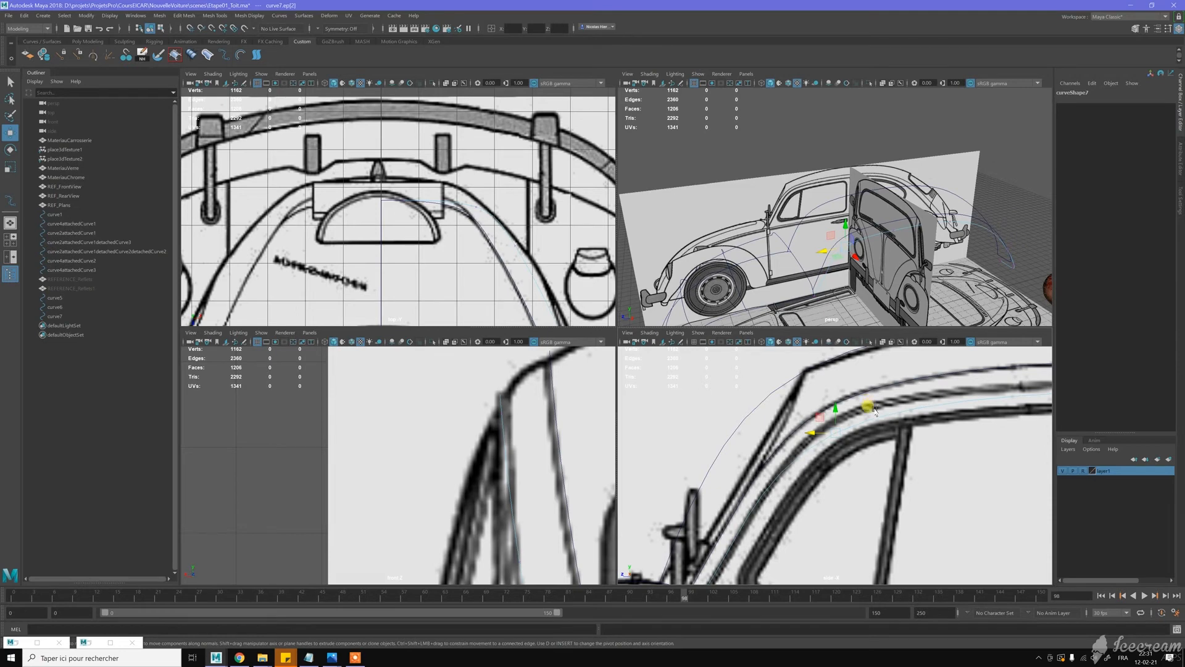
pyautogui.moveTo(876, 411); pyautogui.dragTo(835, 399)
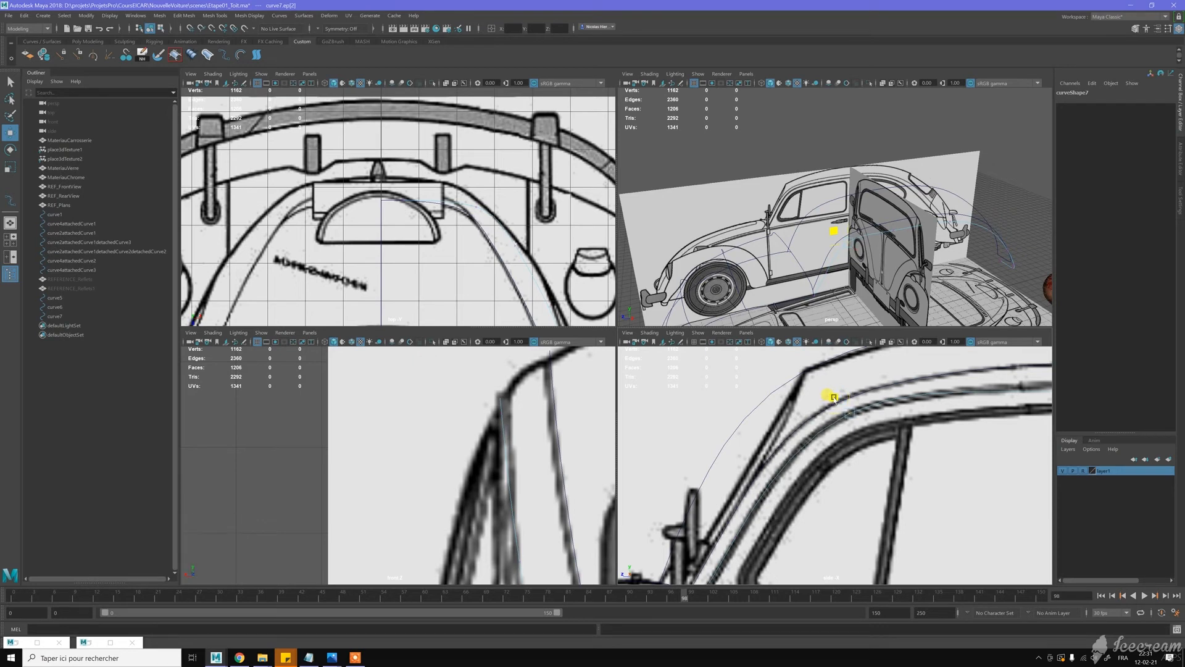
pyautogui.click(710, 440)
pyautogui.scroll(-7, 730, 439)
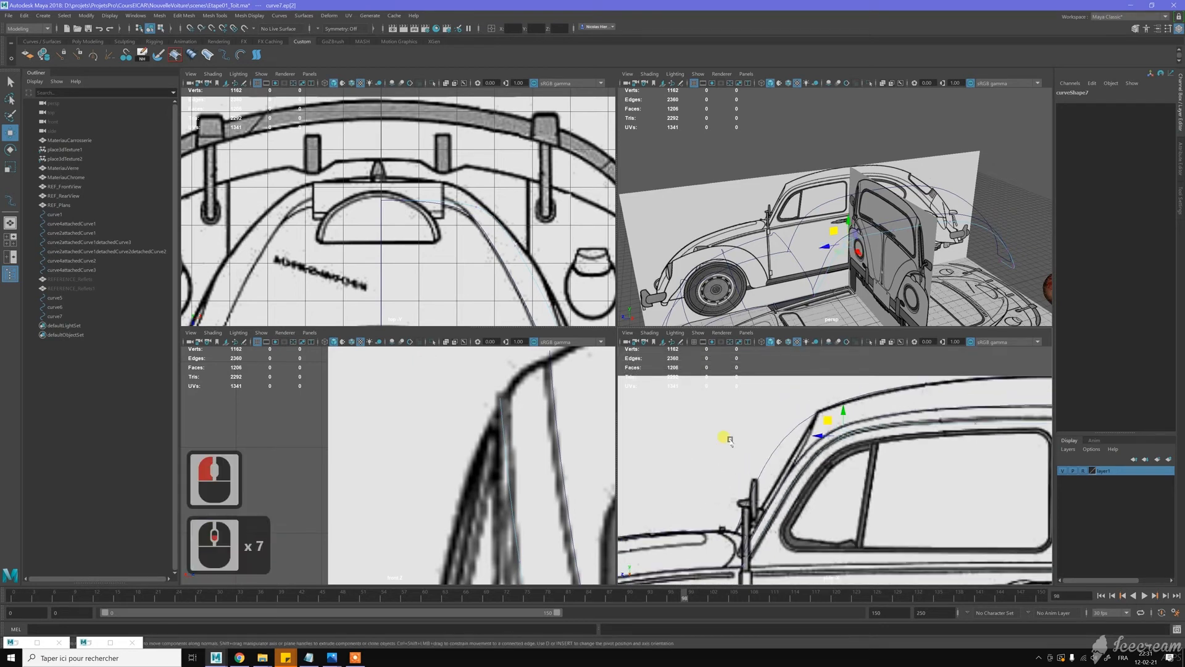
# Step: Adjust the height of curve7's edit point above the door window and refine the pillar-to-roof bend point along the gutter line
pyautogui.click(974, 420)
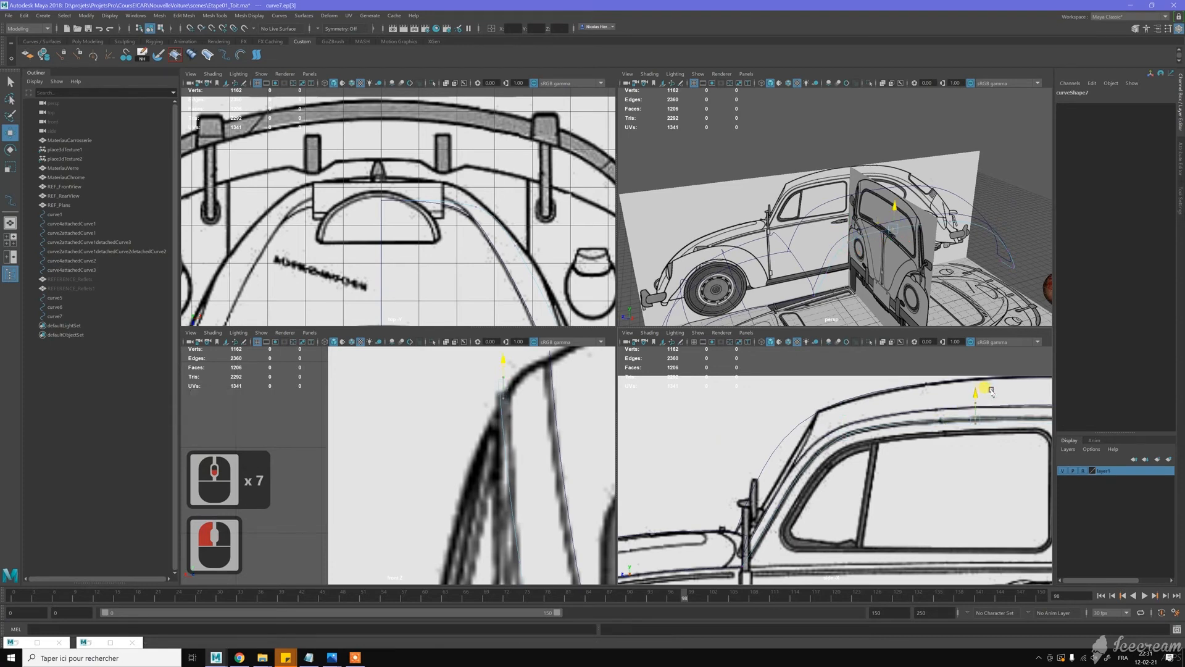
pyautogui.click(895, 399)
pyautogui.scroll(3, 844, 418)
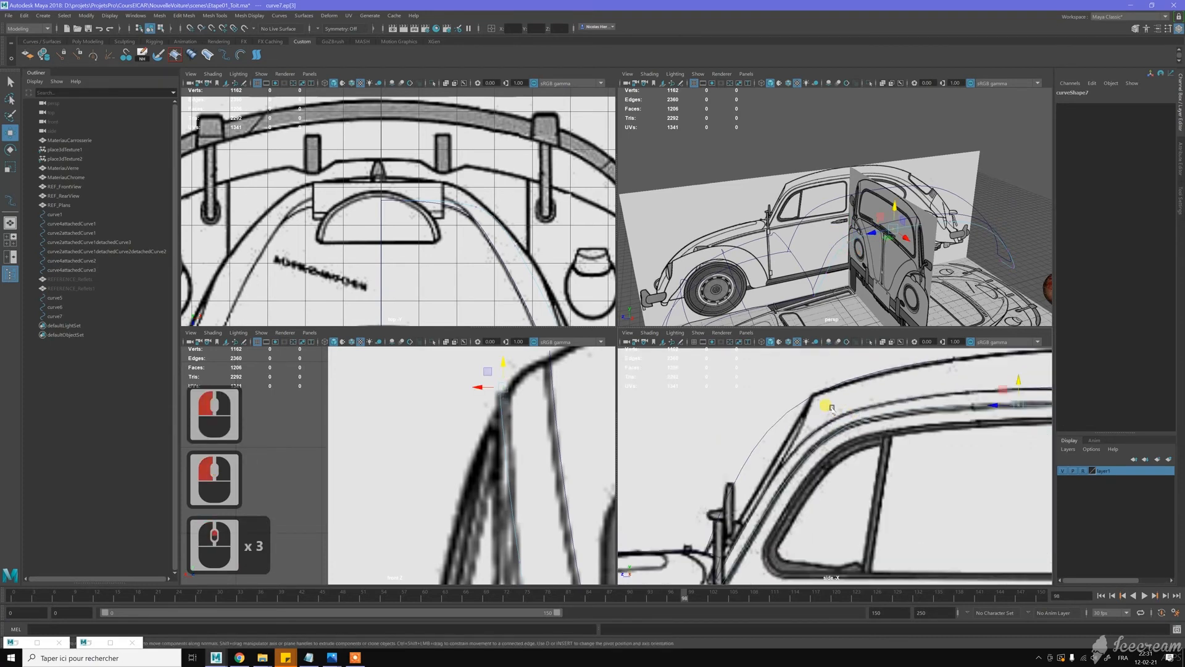
pyautogui.click(843, 413)
pyautogui.moveTo(824, 413); pyautogui.dragTo(820, 418)
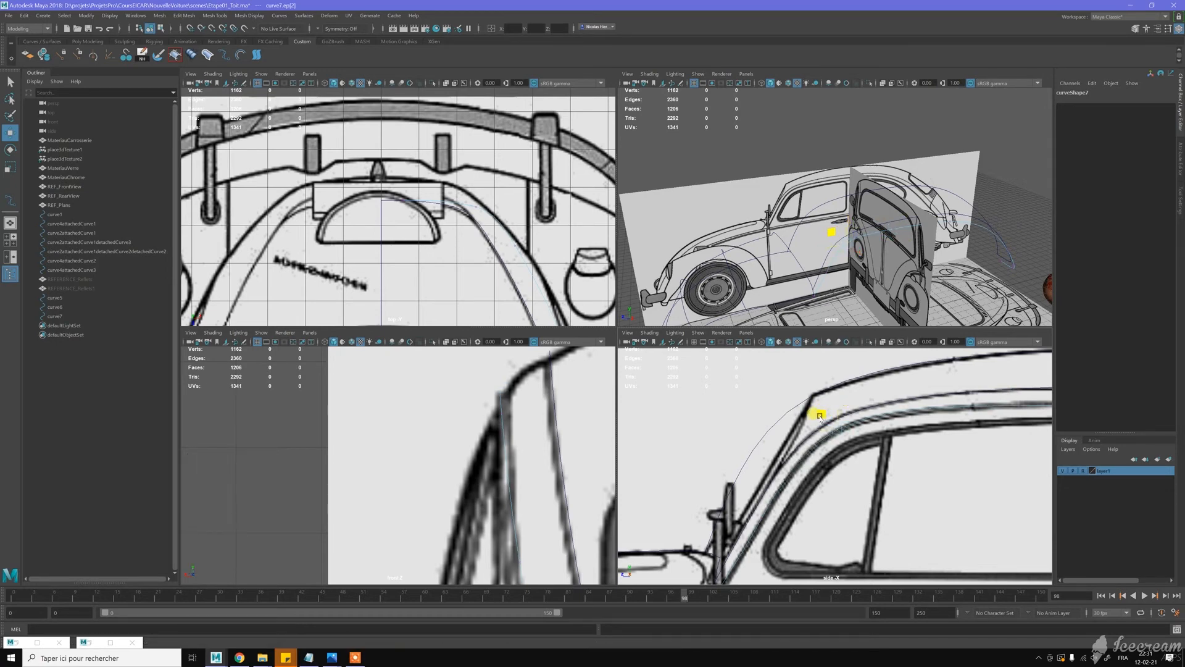
pyautogui.click(820, 418)
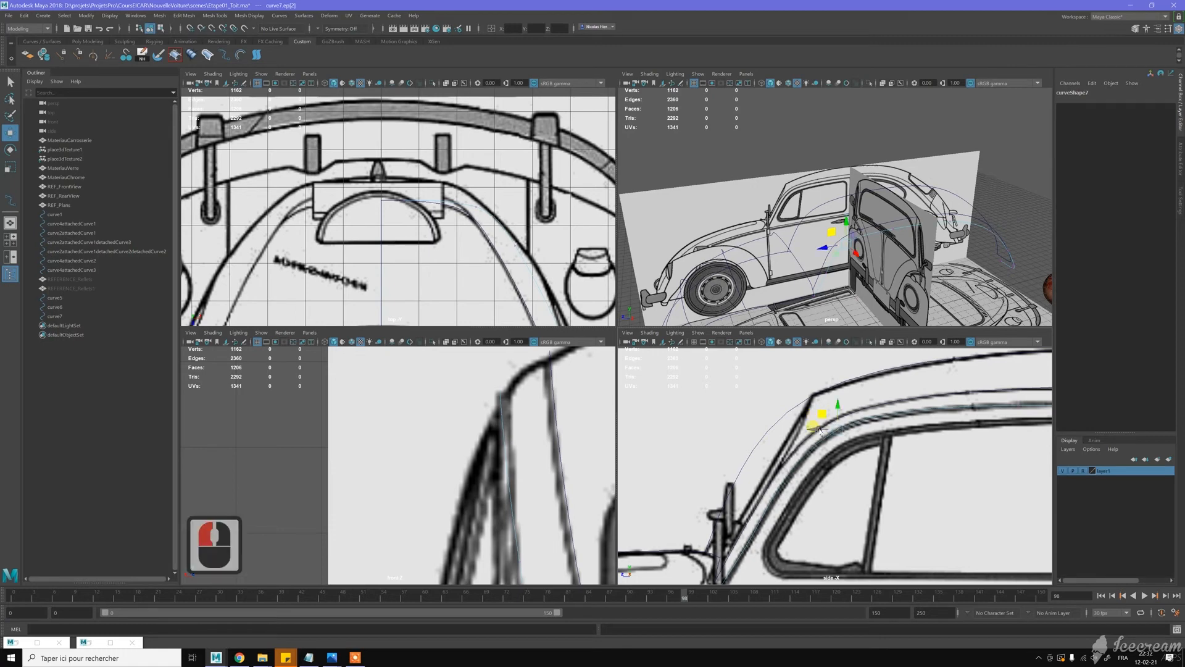
pyautogui.keyDown('alt'); pyautogui.moveTo(837, 456); pyautogui.dragTo(749, 508, button='middle'); pyautogui.keyUp('alt')
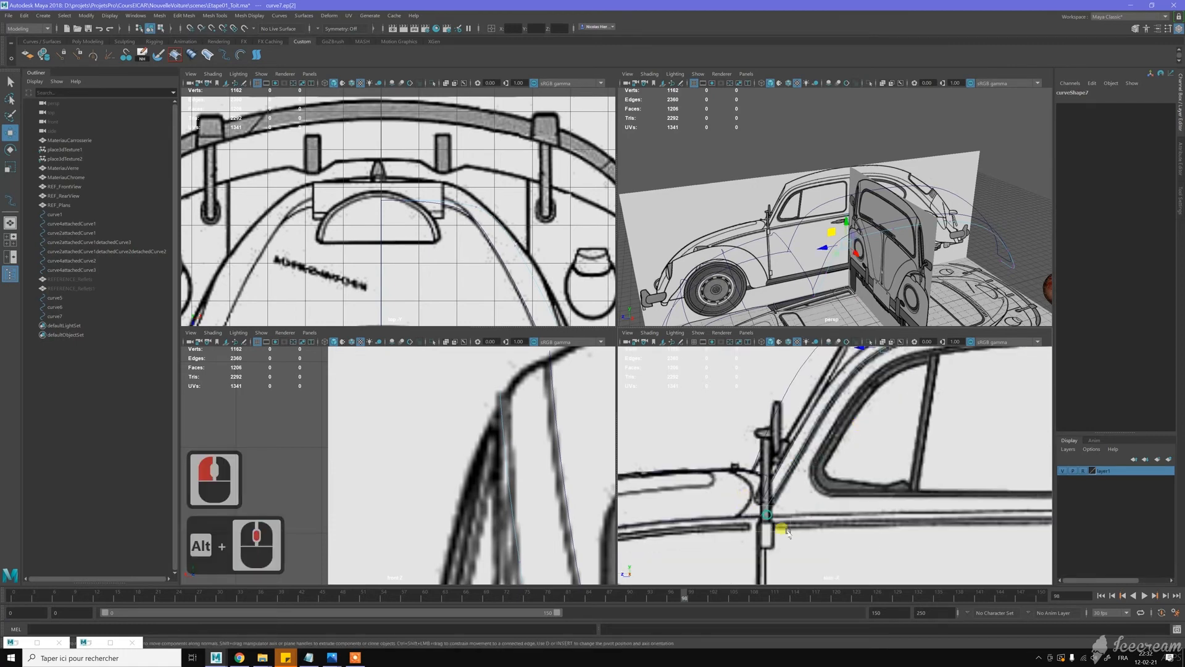
# Step: Show curve7's control vertices and move the one on the lower windshield pillar slightly down and forward along the pillar line
pyautogui.click(766, 514)
pyautogui.moveTo(824, 435); pyautogui.dragTo(783, 435, button='right')
pyautogui.click(784, 446)
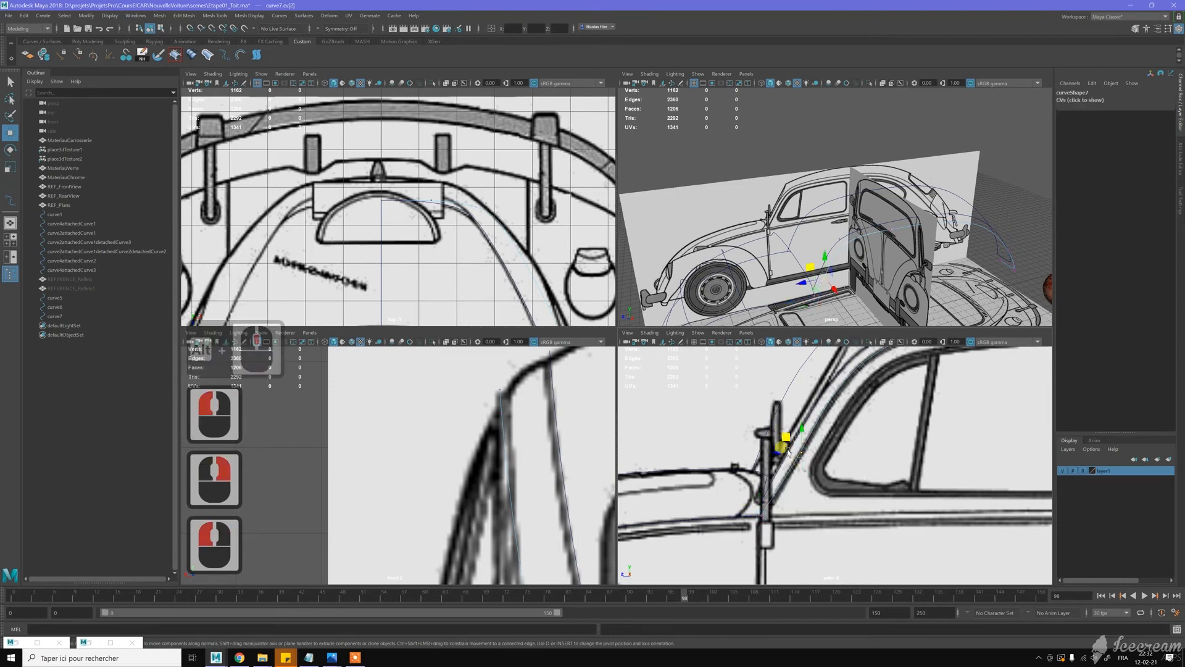
pyautogui.click(786, 454)
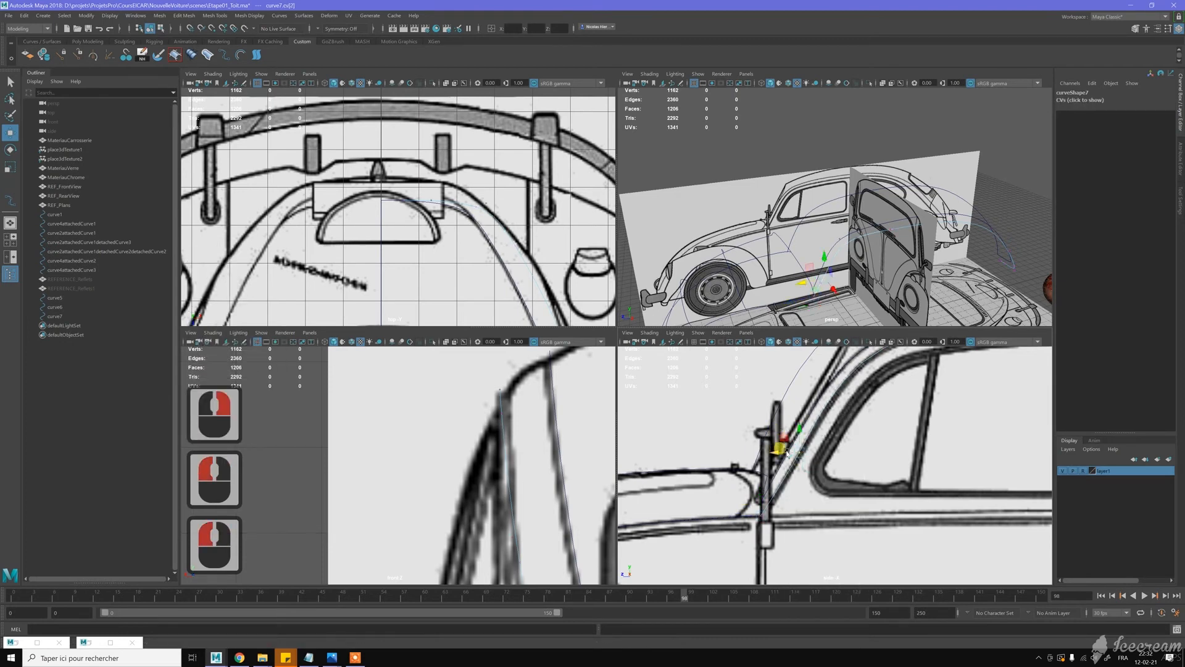
pyautogui.scroll(3, 787, 454)
pyautogui.scroll(7, 818, 476)
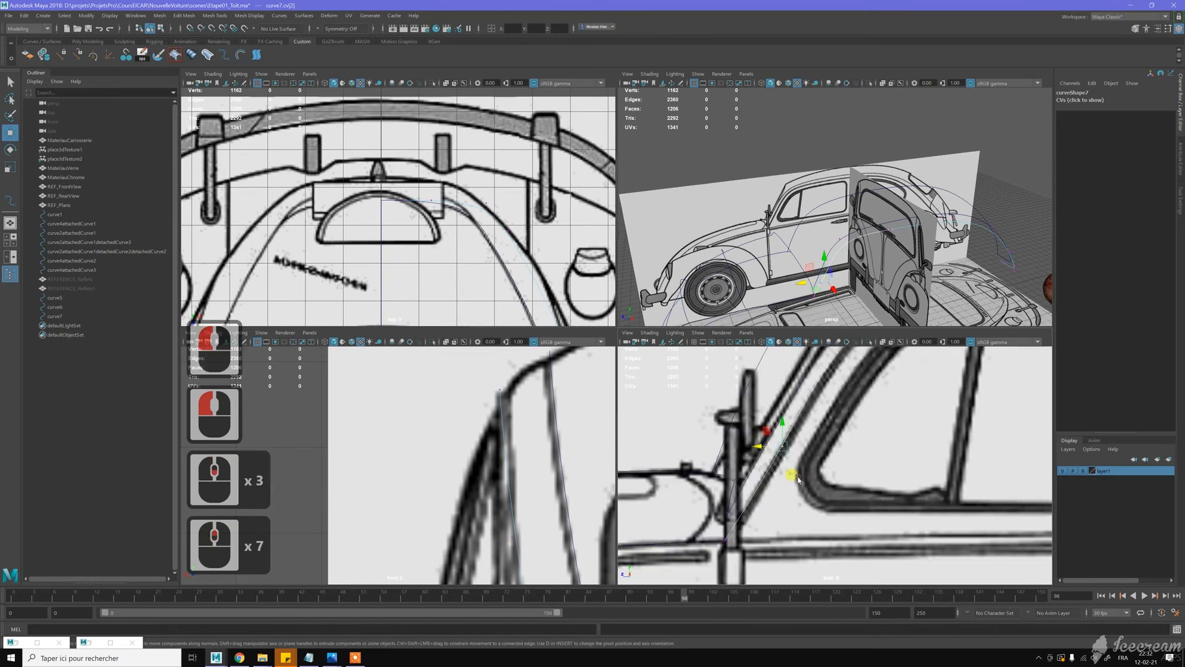
pyautogui.moveTo(791, 471); pyautogui.dragTo(783, 485, button='middle')
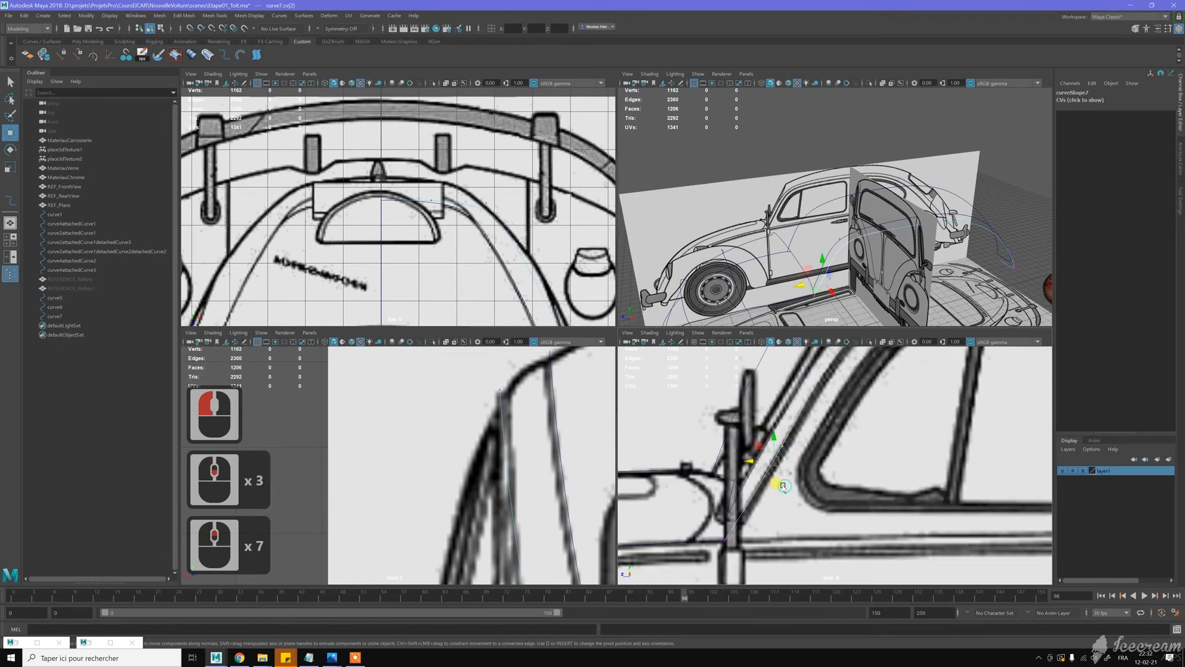
pyautogui.keyDown('shift'); pyautogui.click(748, 459); pyautogui.keyUp('shift')
pyautogui.moveTo(747, 461); pyautogui.dragTo(746, 461)
pyautogui.keyDown('alt'); pyautogui.moveTo(841, 402); pyautogui.dragTo(801, 467, button='middle'); pyautogui.keyUp('alt')
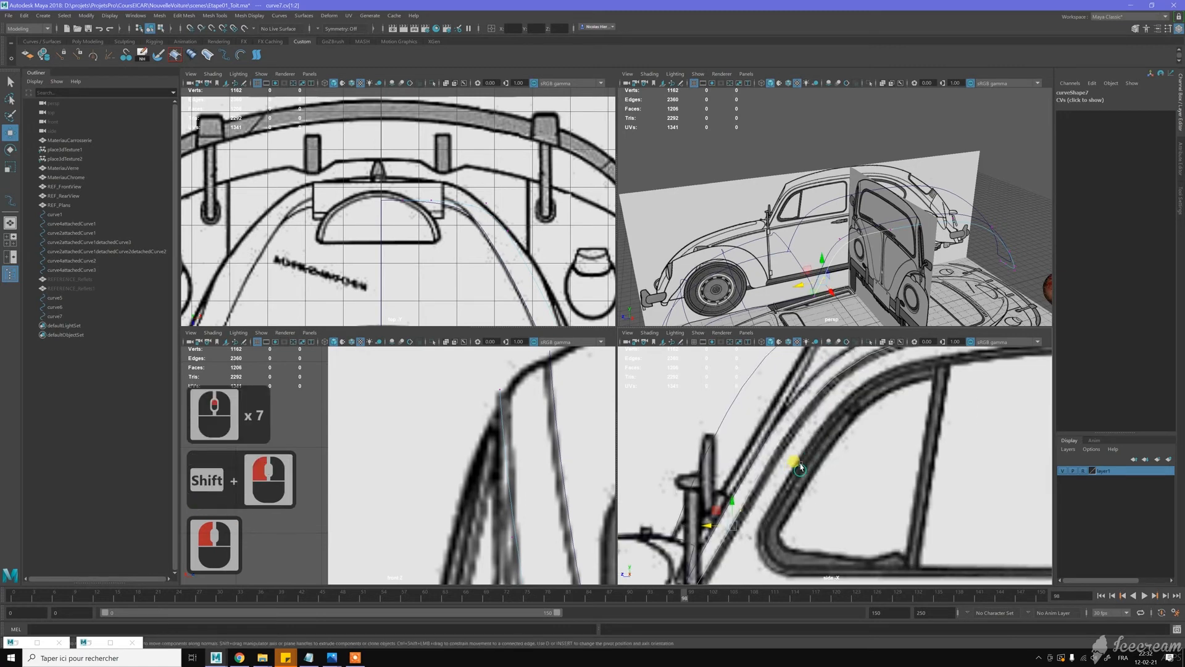
# Step: Return to curve7's edit points and fine-tune the horizontal position and height of the one at the pillar-to-roof bend
pyautogui.keyDown('alt'); pyautogui.moveTo(836, 410); pyautogui.dragTo(781, 450, button='middle'); pyautogui.keyUp('alt')
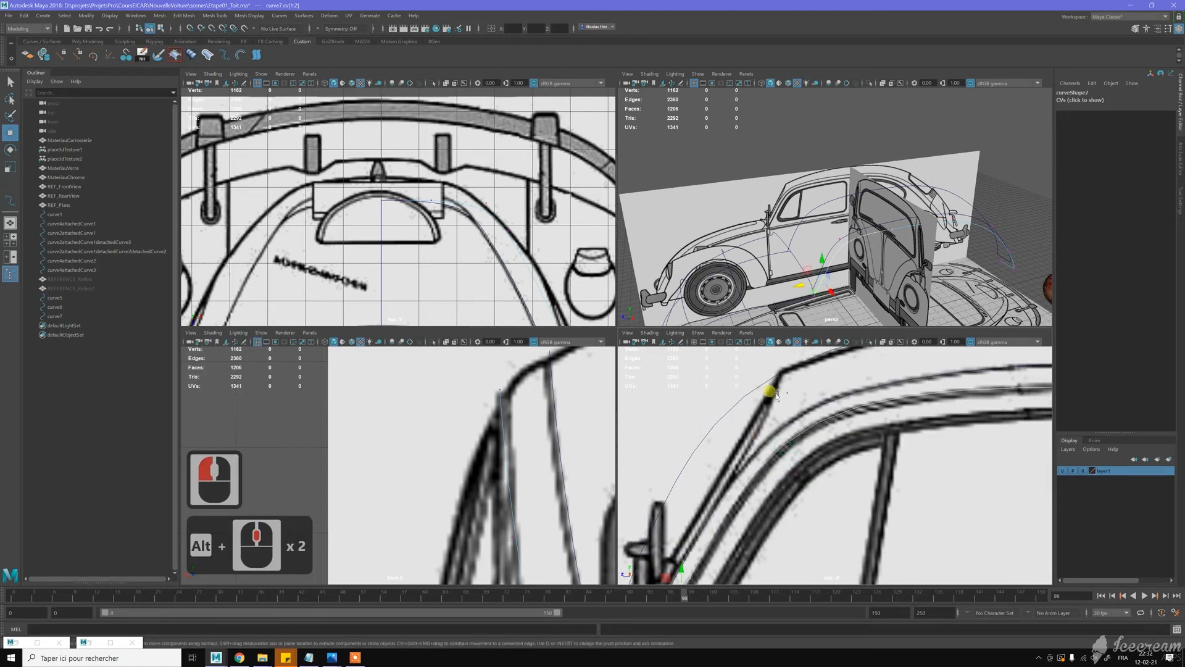
pyautogui.moveTo(810, 421); pyautogui.dragTo(806, 440, button='right')
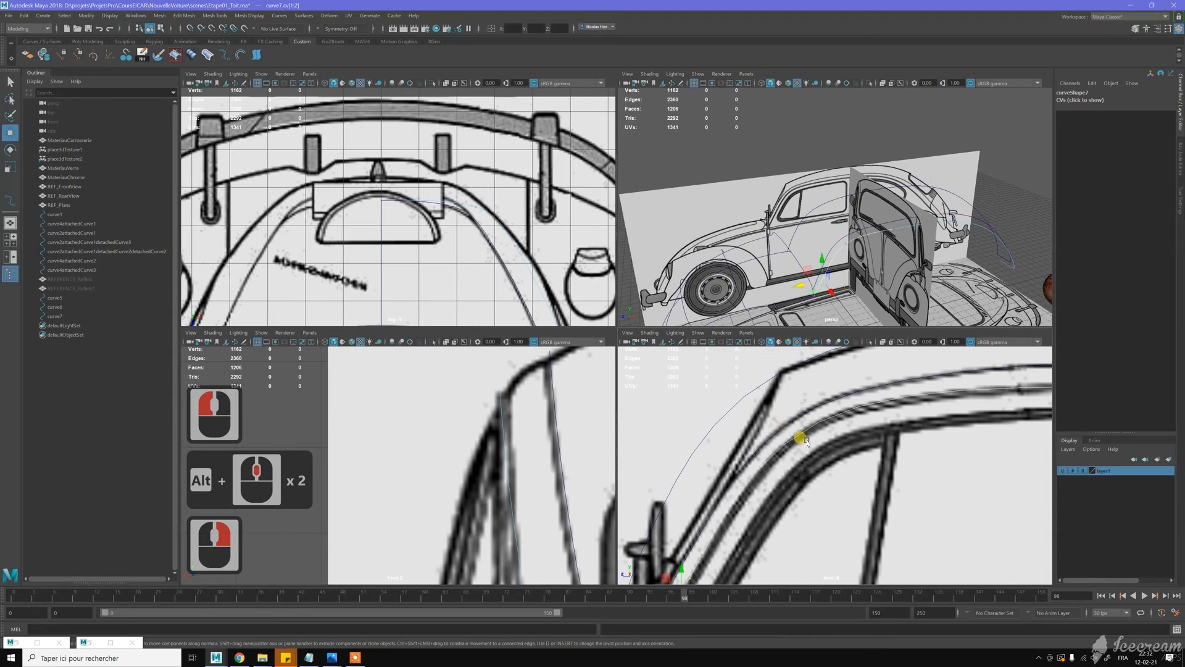
pyautogui.click(807, 417)
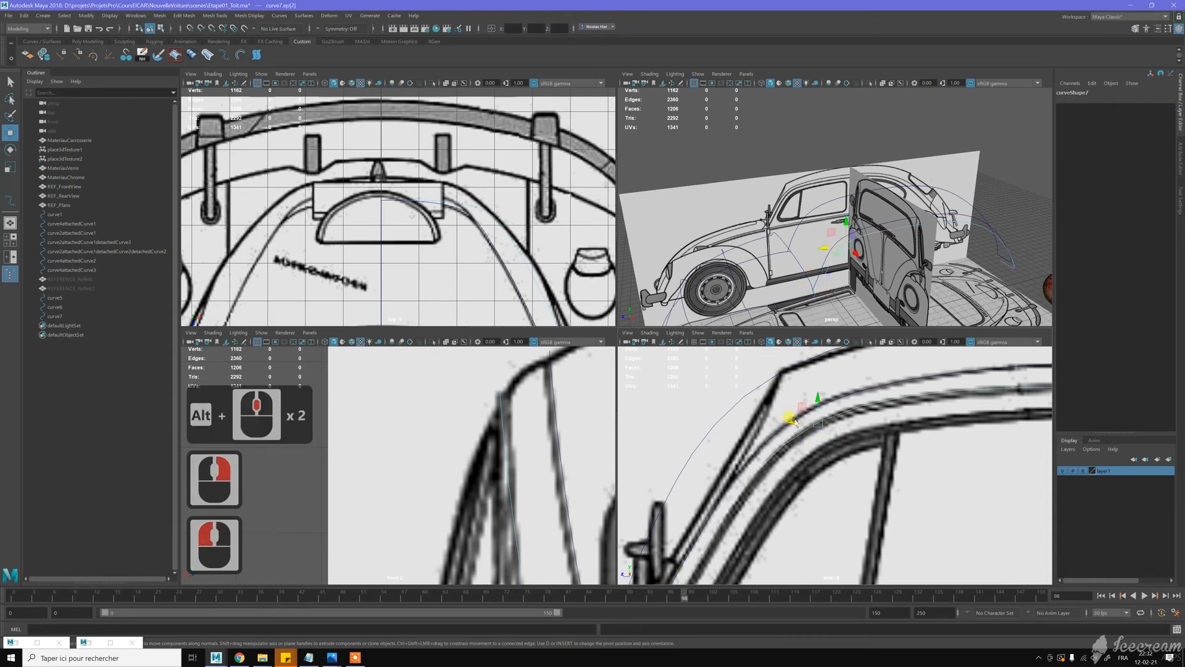
pyautogui.moveTo(795, 422); pyautogui.dragTo(801, 420)
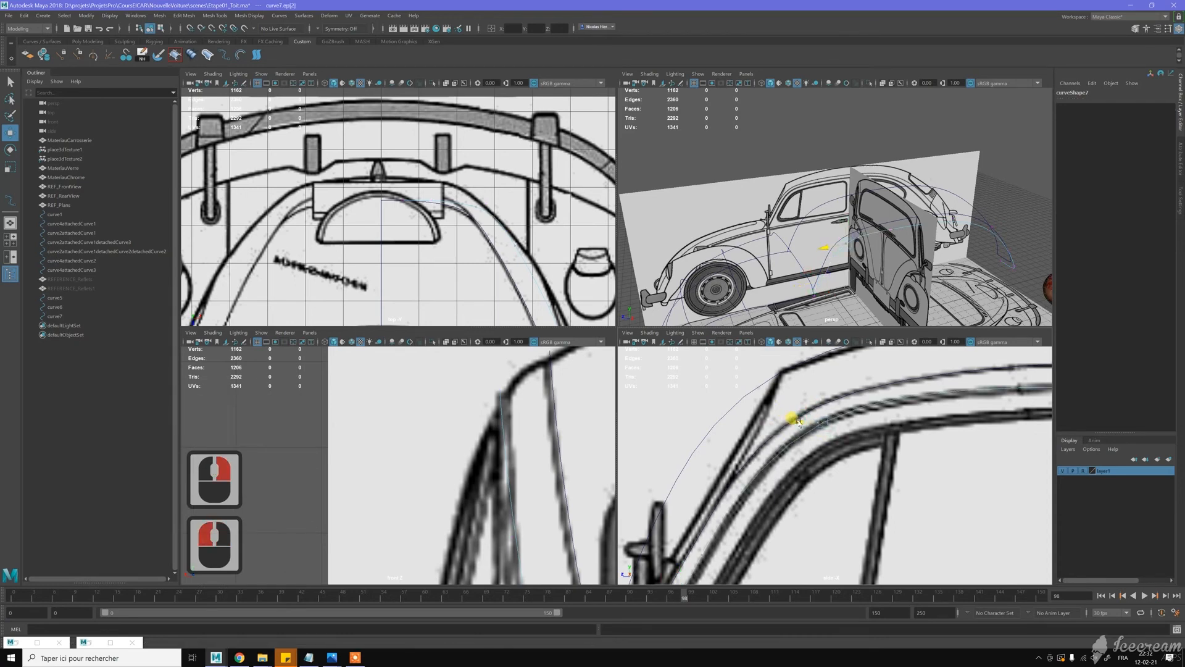
pyautogui.moveTo(797, 419); pyautogui.dragTo(828, 403)
pyautogui.scroll(-5, 827, 403)
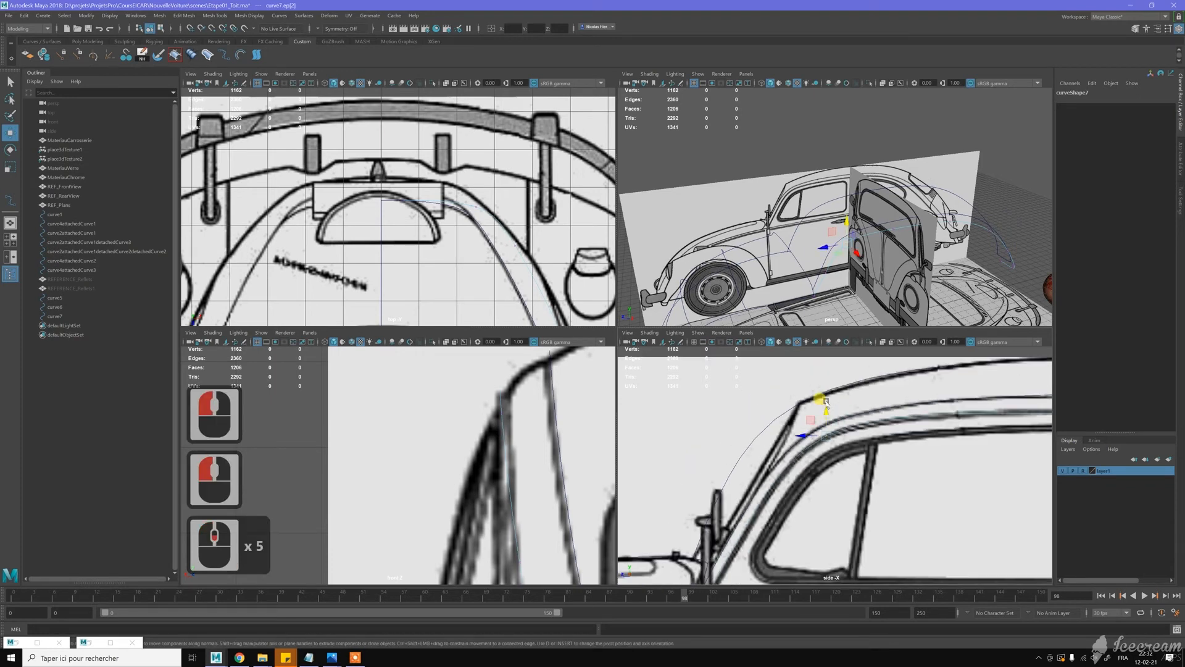
pyautogui.keyDown('alt'); pyautogui.moveTo(827, 403); pyautogui.dragTo(865, 426, button='middle'); pyautogui.keyUp('alt')
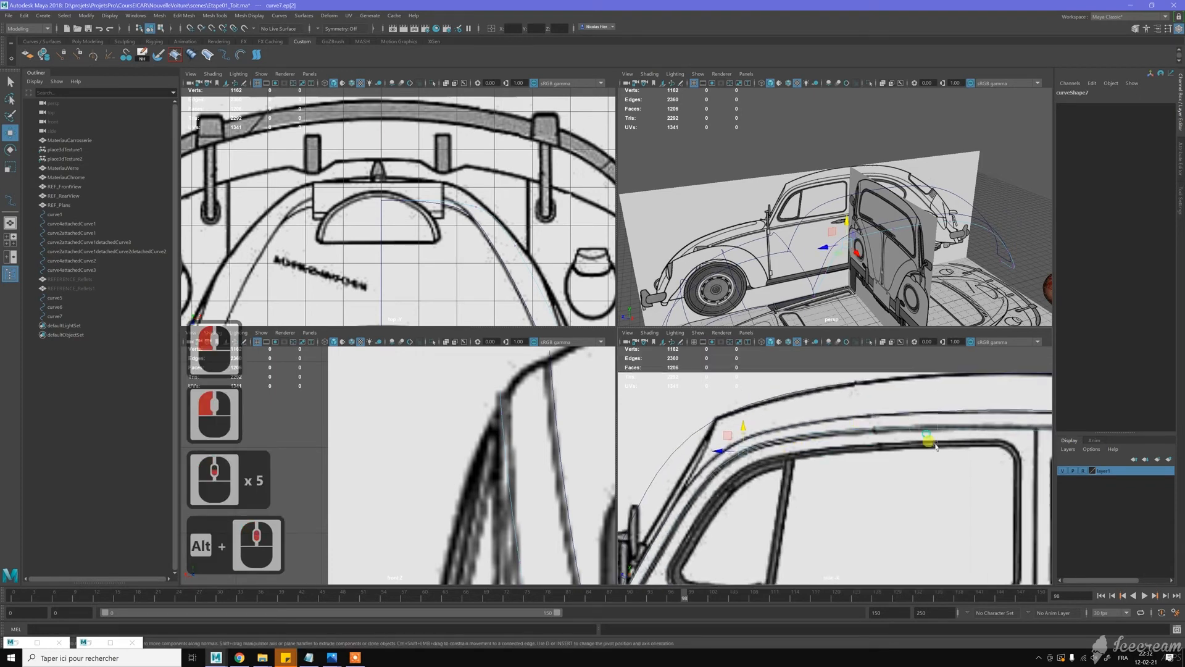
# Step: Reselect curve7's edit point above the door window and adjust its height to follow the roof gutter in the side view
pyautogui.click(920, 409)
pyautogui.click(921, 407)
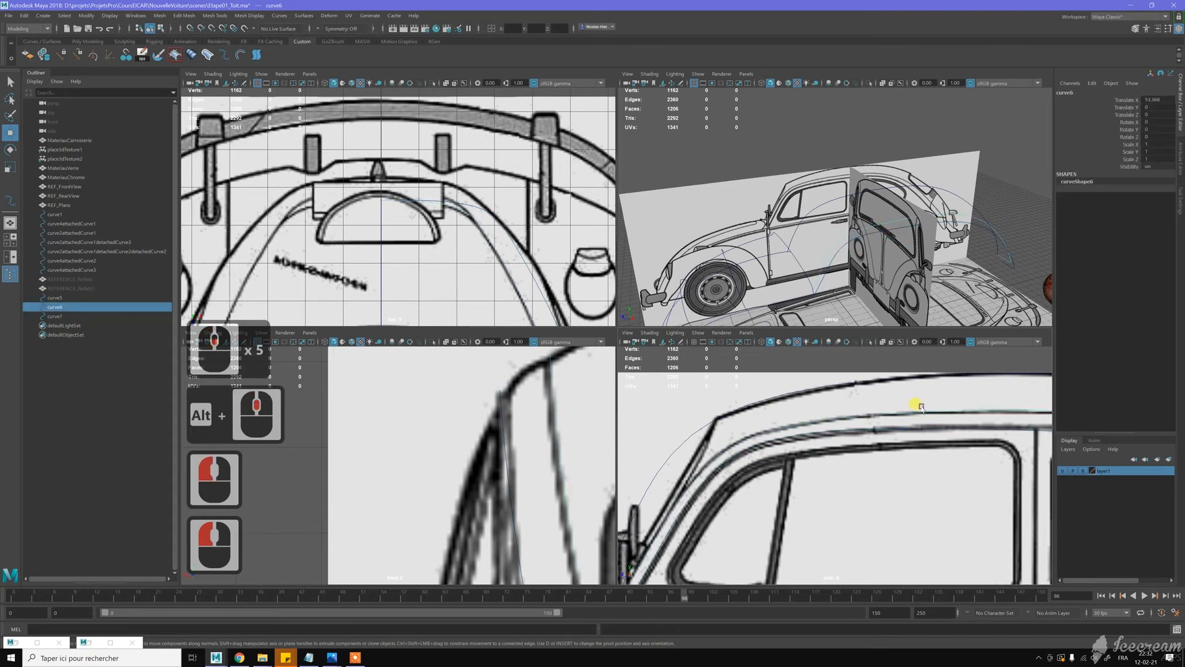
pyautogui.click(919, 429)
pyautogui.moveTo(924, 432); pyautogui.dragTo(924, 456, button='right')
pyautogui.click(920, 409)
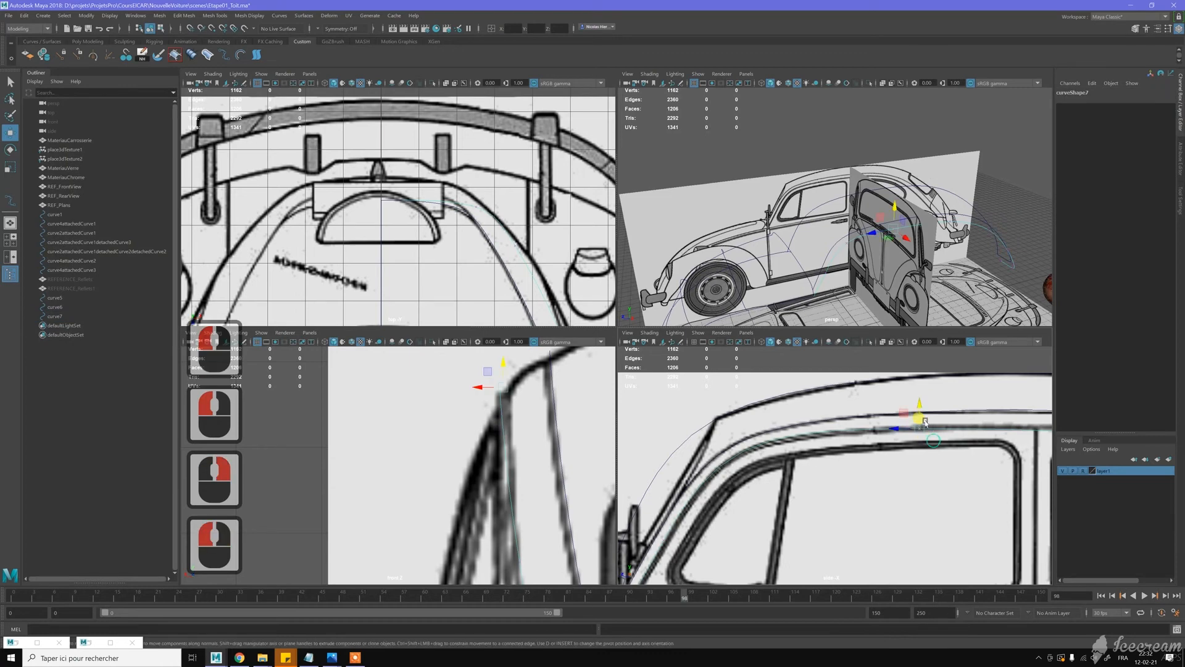
pyautogui.moveTo(924, 406); pyautogui.dragTo(917, 403)
pyautogui.keyDown('alt'); pyautogui.moveTo(916, 403); pyautogui.dragTo(821, 415, button='middle'); pyautogui.keyUp('alt')
pyautogui.moveTo(812, 420); pyautogui.dragTo(813, 419)
# Step: Adjust the heights of curve7's edit points above the rear side window and the door window to match the gutter line
pyautogui.keyDown('alt'); pyautogui.moveTo(834, 457); pyautogui.dragTo(680, 452, button='middle'); pyautogui.keyUp('alt')
pyautogui.moveTo(938, 460); pyautogui.dragTo(942, 417)
pyautogui.keyDown('alt'); pyautogui.moveTo(742, 457); pyautogui.dragTo(857, 462, button='middle'); pyautogui.keyUp('alt')
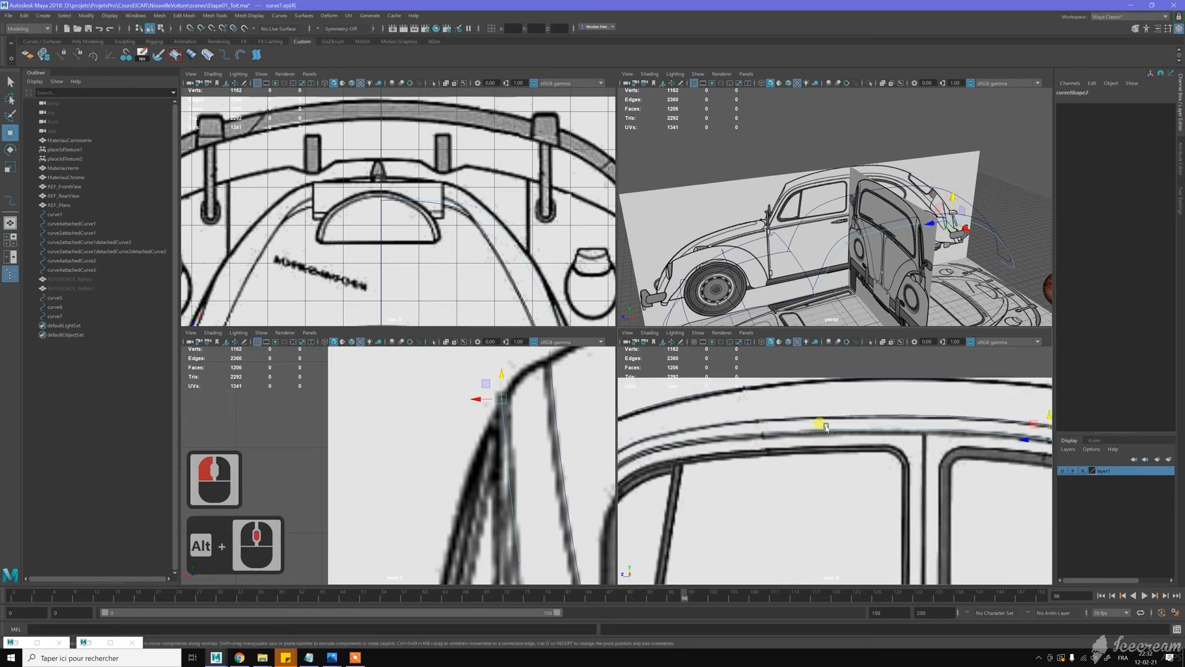
pyautogui.click(796, 403)
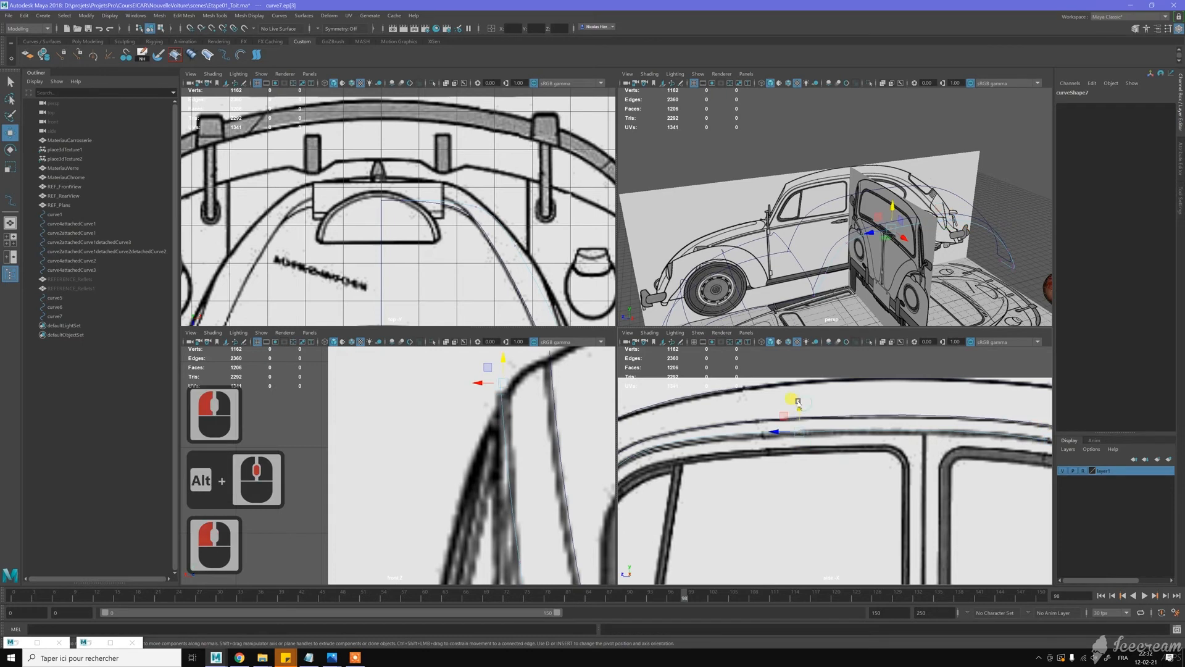
pyautogui.moveTo(794, 401); pyautogui.dragTo(795, 403)
pyautogui.keyDown('alt'); pyautogui.moveTo(761, 472); pyautogui.dragTo(886, 466, button='middle'); pyautogui.keyUp('alt')
# Step: Nudge curve7's bend edit point slightly forward so the curve rounds smoothly from the windshield pillar into the roof gutter
pyautogui.click(744, 437)
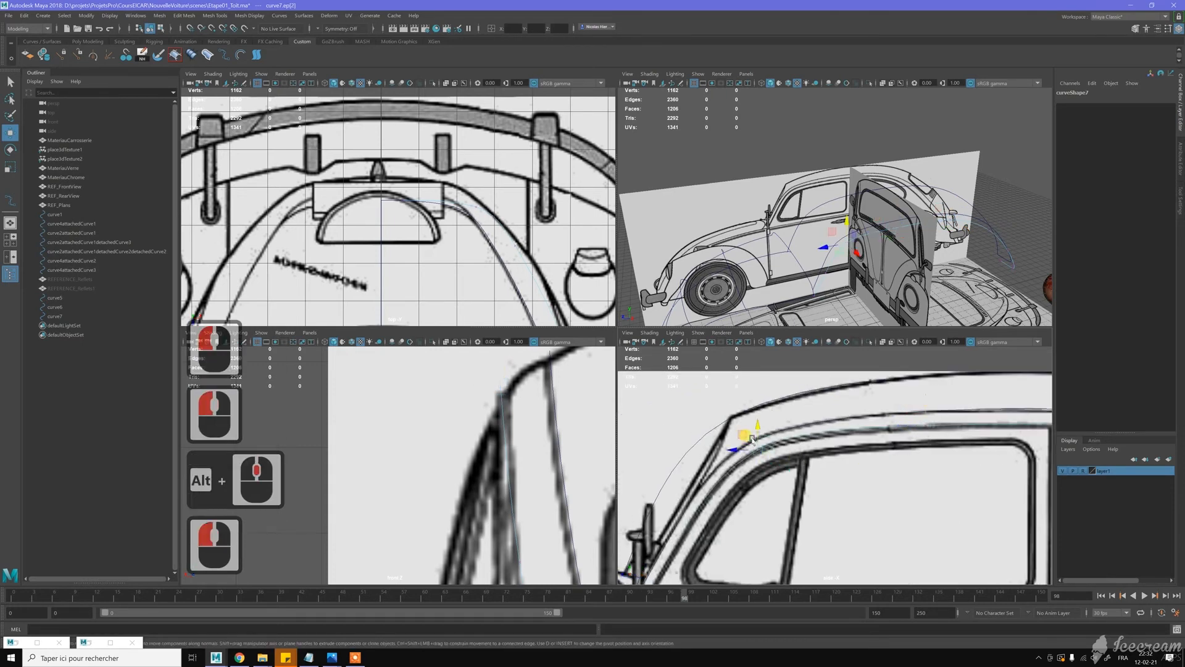
pyautogui.moveTo(745, 436); pyautogui.dragTo(741, 438)
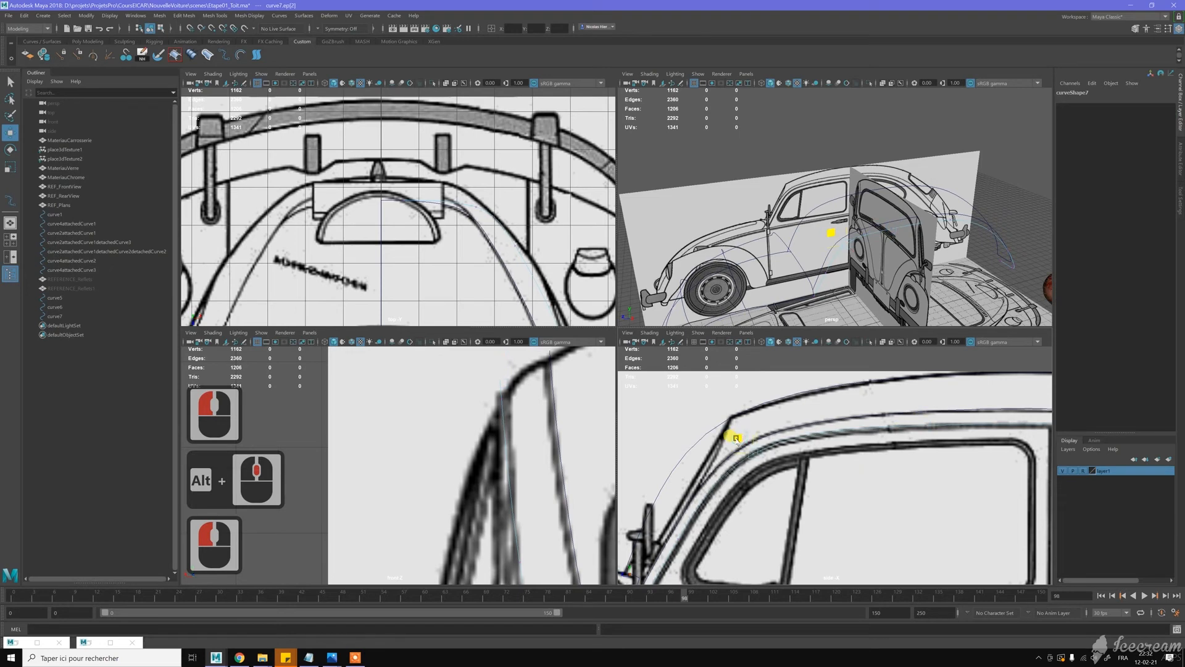
pyautogui.moveTo(736, 438); pyautogui.dragTo(737, 437)
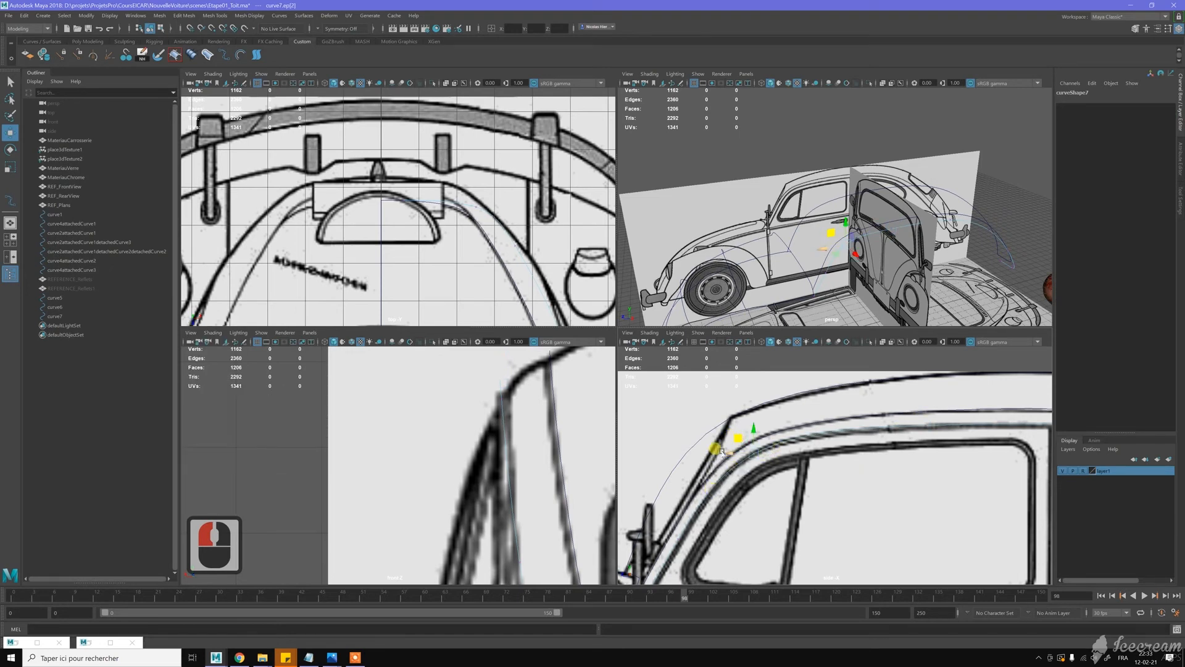
# Step: Refine the position of curve7's pillar-to-roof bend edit point and the height of the one above the door window along the gutter
pyautogui.moveTo(723, 451); pyautogui.dragTo(759, 430)
pyautogui.click(758, 430)
pyautogui.scroll(-1, 849, 443)
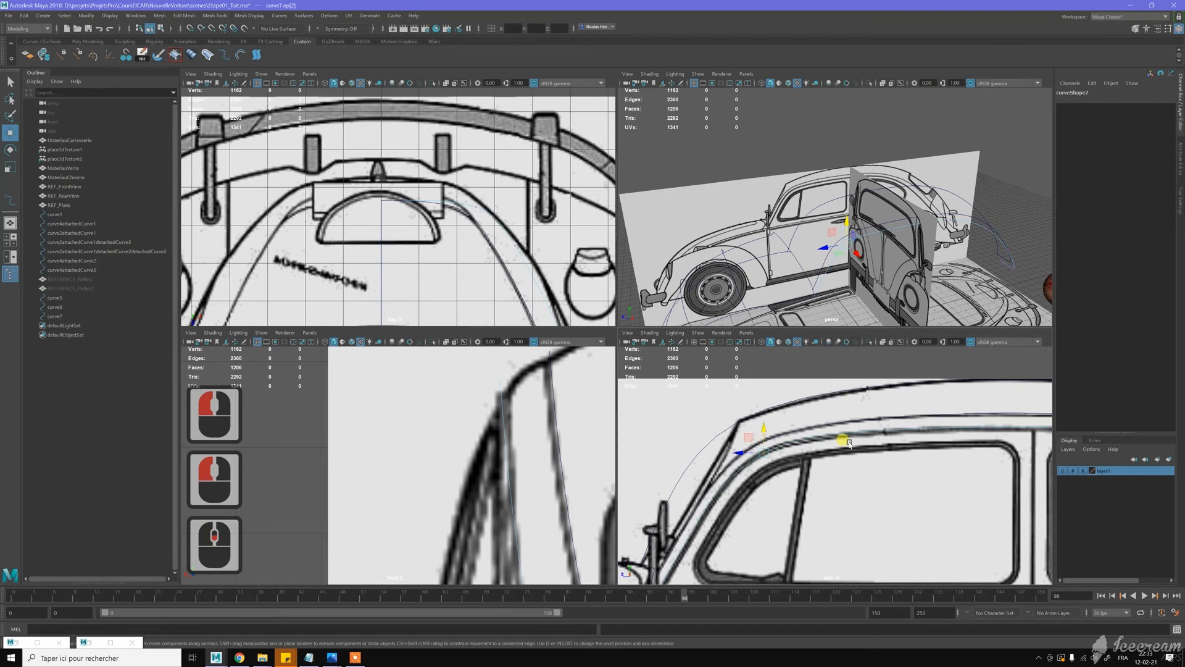
pyautogui.click(881, 426)
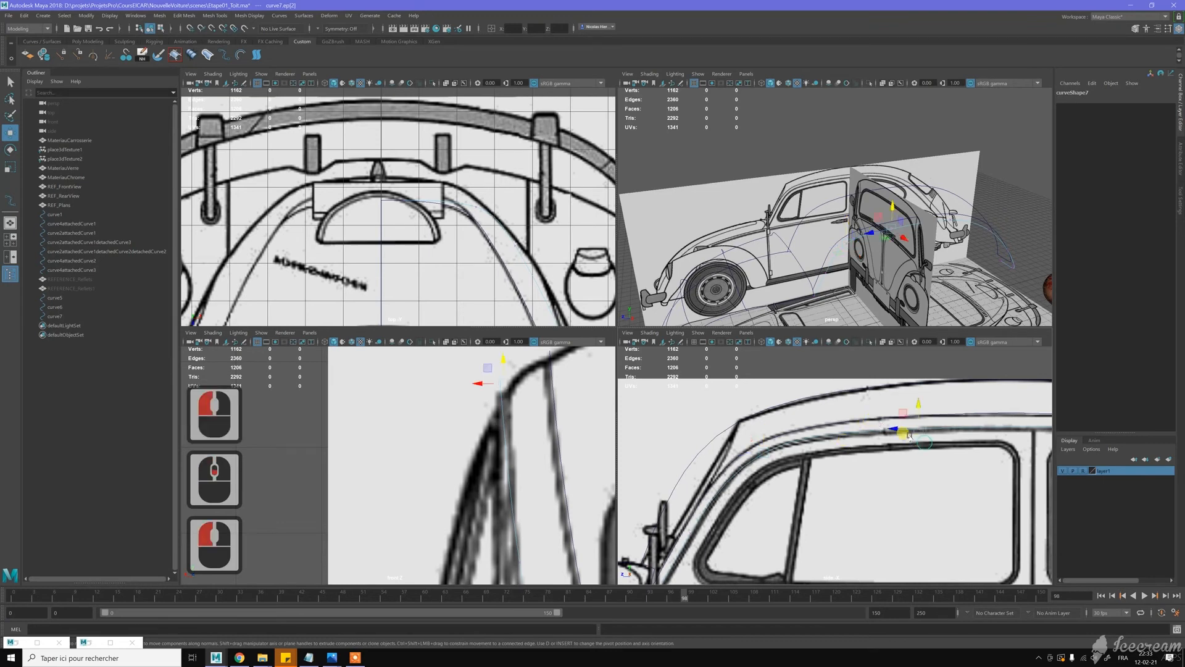
pyautogui.moveTo(881, 429); pyautogui.dragTo(879, 431)
pyautogui.click(766, 455)
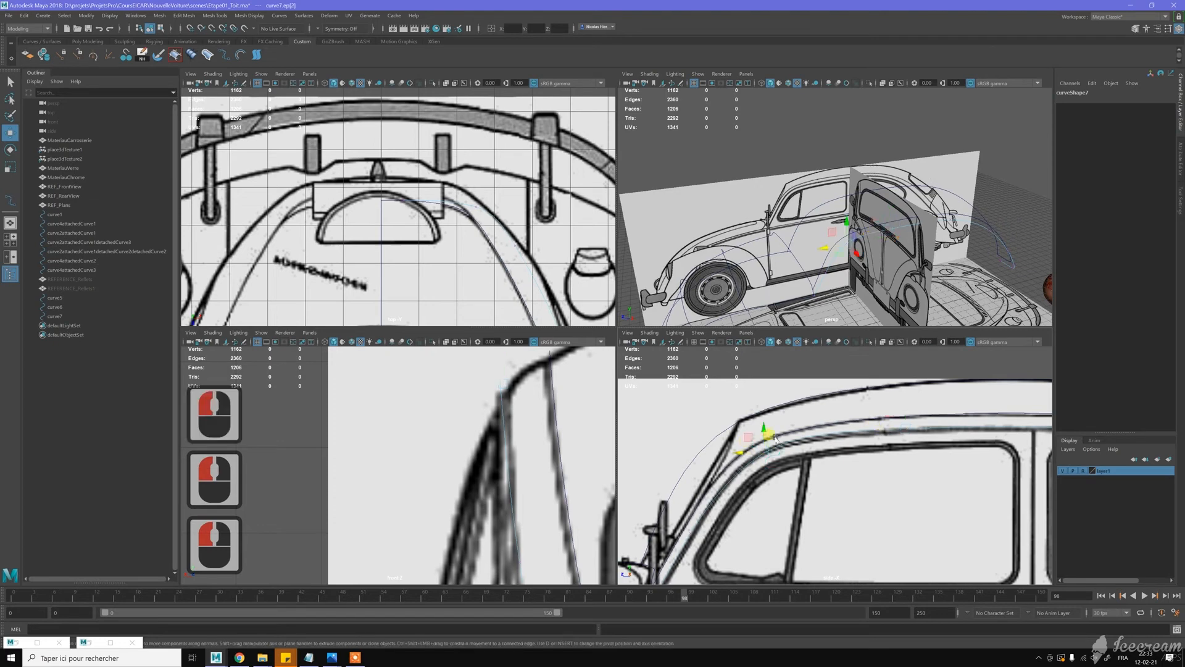
pyautogui.moveTo(745, 439); pyautogui.dragTo(741, 442)
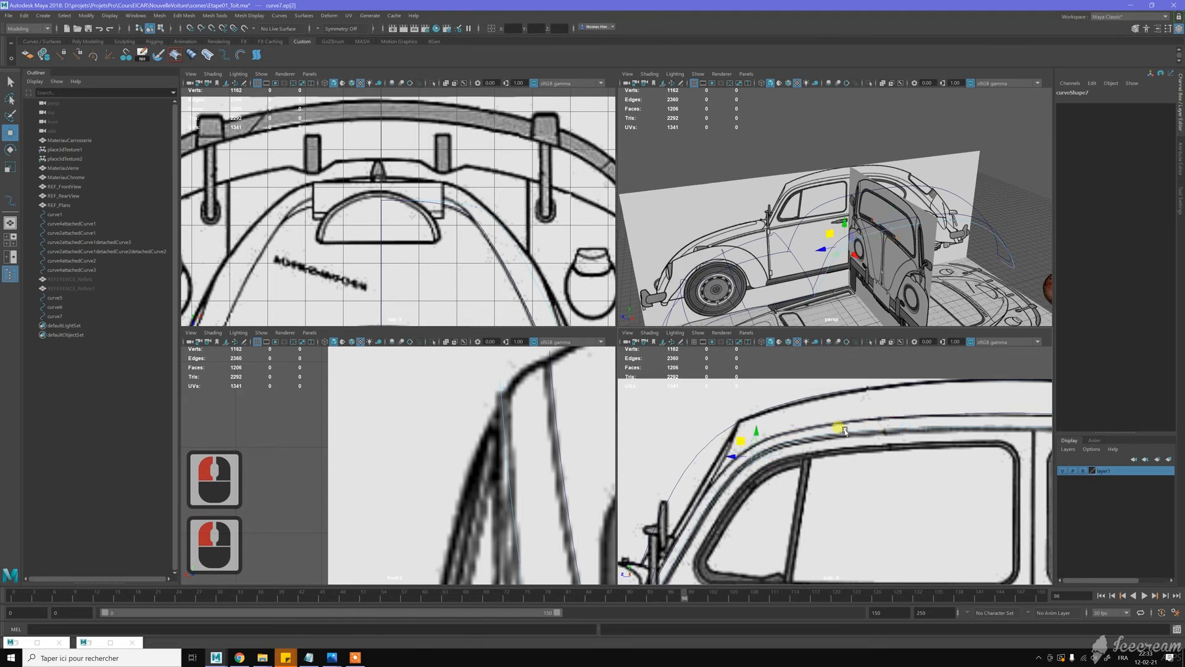
# Step: Nudge curve7's edit point beside the wing mirror horizontally to follow the windshield pillar in the side view
pyautogui.scroll(3, 809, 457)
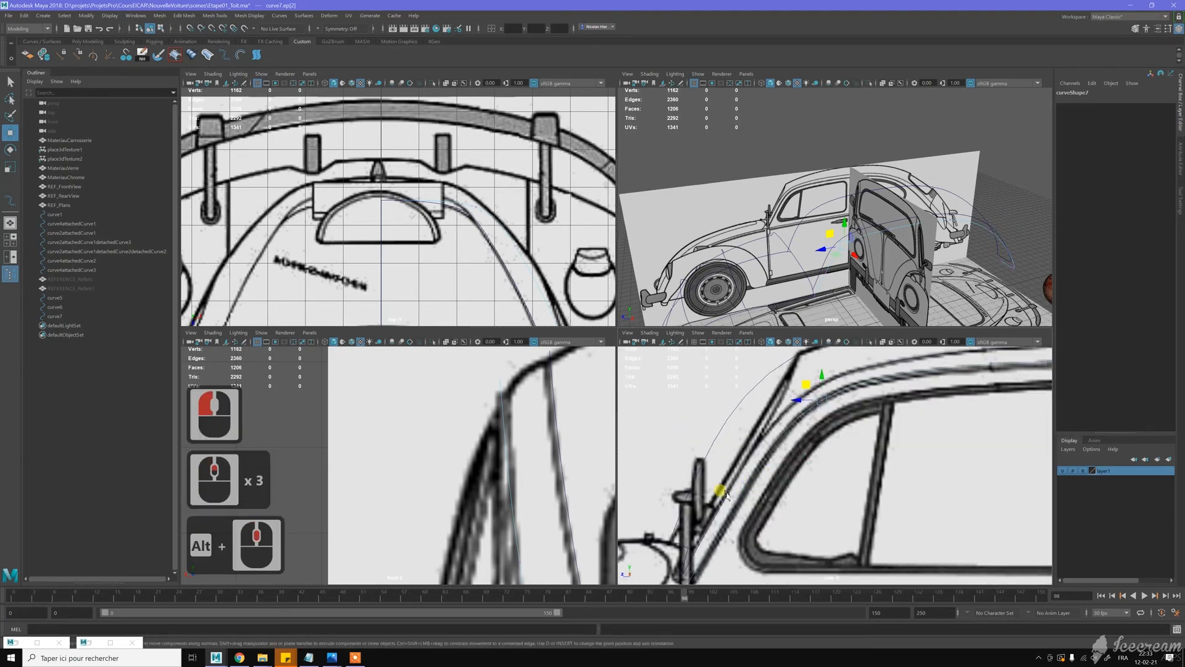
pyautogui.click(707, 499)
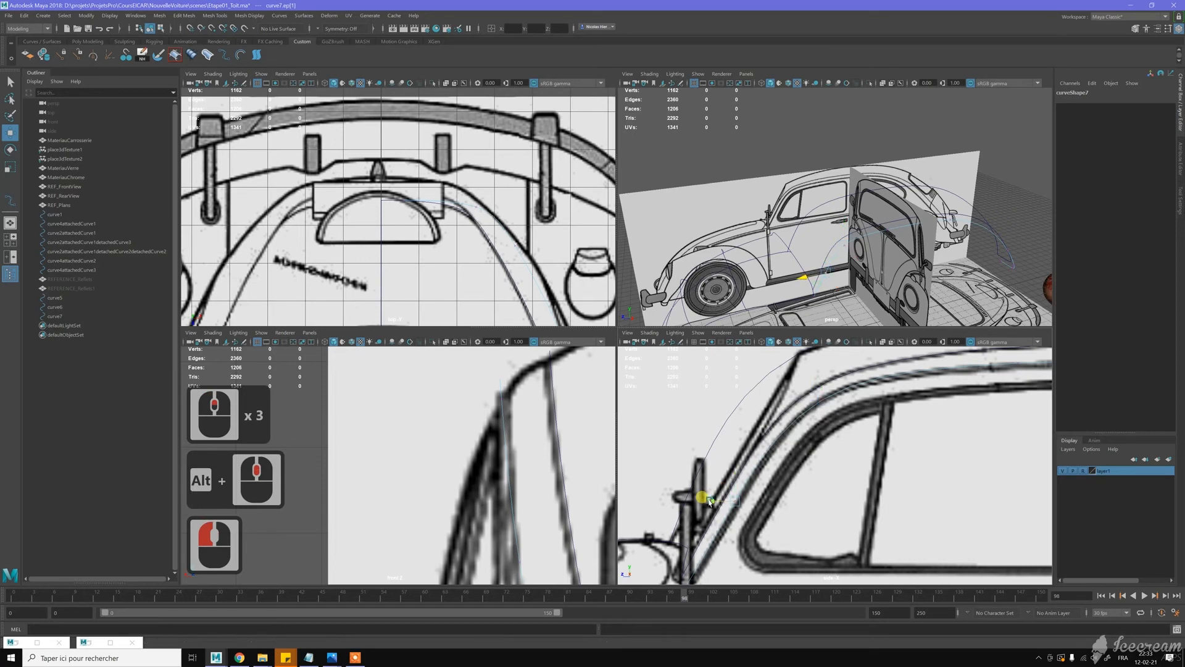
pyautogui.click(806, 440)
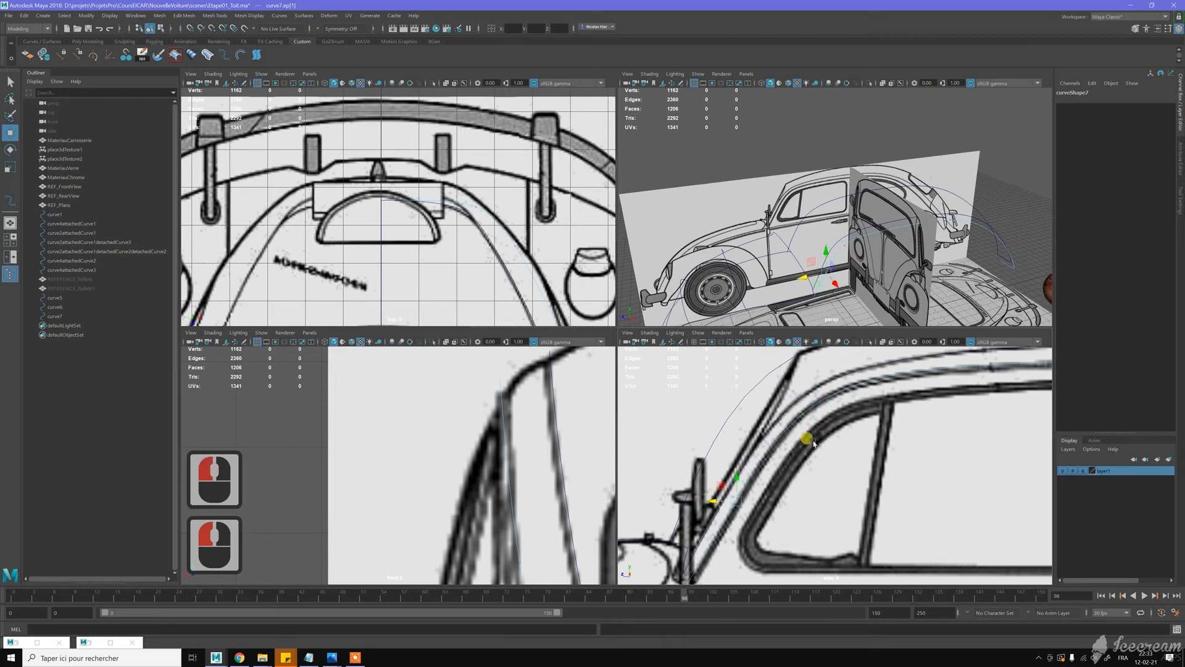
# Step: Try to shift curve7's edit point behind the rear side window along the body line, and undo the move
pyautogui.scroll(-3, 813, 441)
pyautogui.keyDown('alt'); pyautogui.moveTo(928, 441); pyautogui.dragTo(763, 443, button='middle'); pyautogui.keyUp('alt')
pyautogui.keyDown('alt'); pyautogui.moveTo(921, 441); pyautogui.dragTo(775, 429, button='middle'); pyautogui.keyUp('alt')
pyautogui.keyDown('alt'); pyautogui.moveTo(985, 486); pyautogui.dragTo(885, 466, button='middle'); pyautogui.keyUp('alt')
pyautogui.click(946, 420)
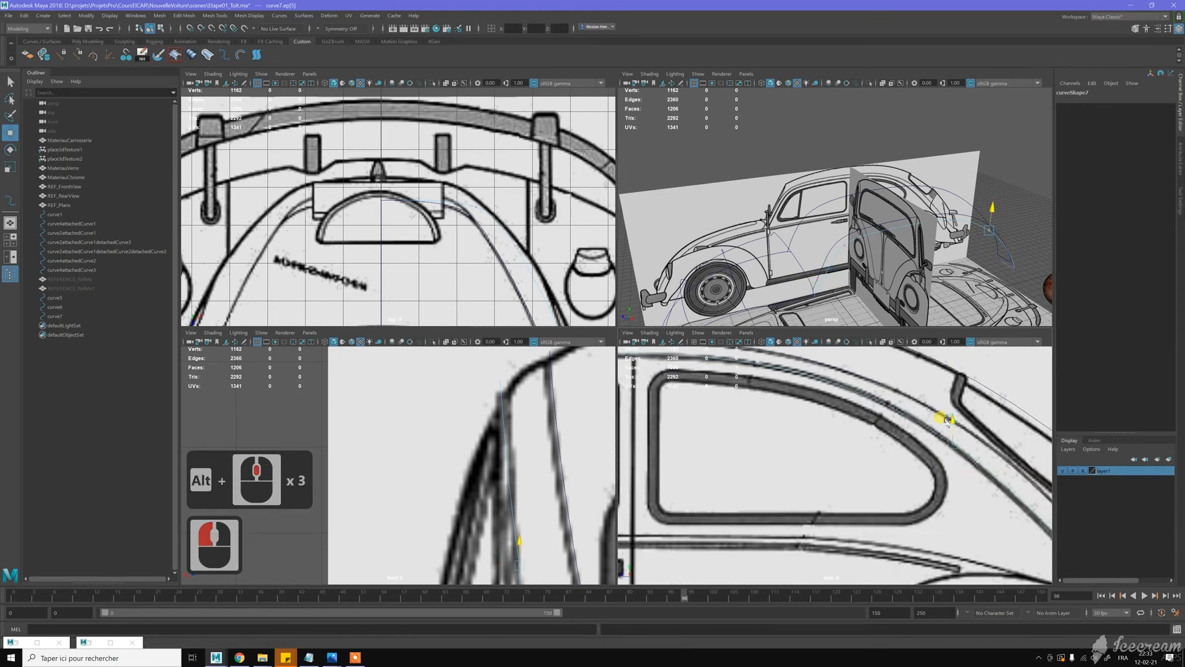
pyautogui.moveTo(951, 420); pyautogui.dragTo(929, 443)
pyautogui.press('z')
# Step: Lower curve7's edit point above the rear fender and fine-tune its position along the body seam in the side view
pyautogui.scroll(-3, 930, 444)
pyautogui.keyDown('alt'); pyautogui.moveTo(932, 450); pyautogui.dragTo(886, 453, button='middle'); pyautogui.keyUp('alt')
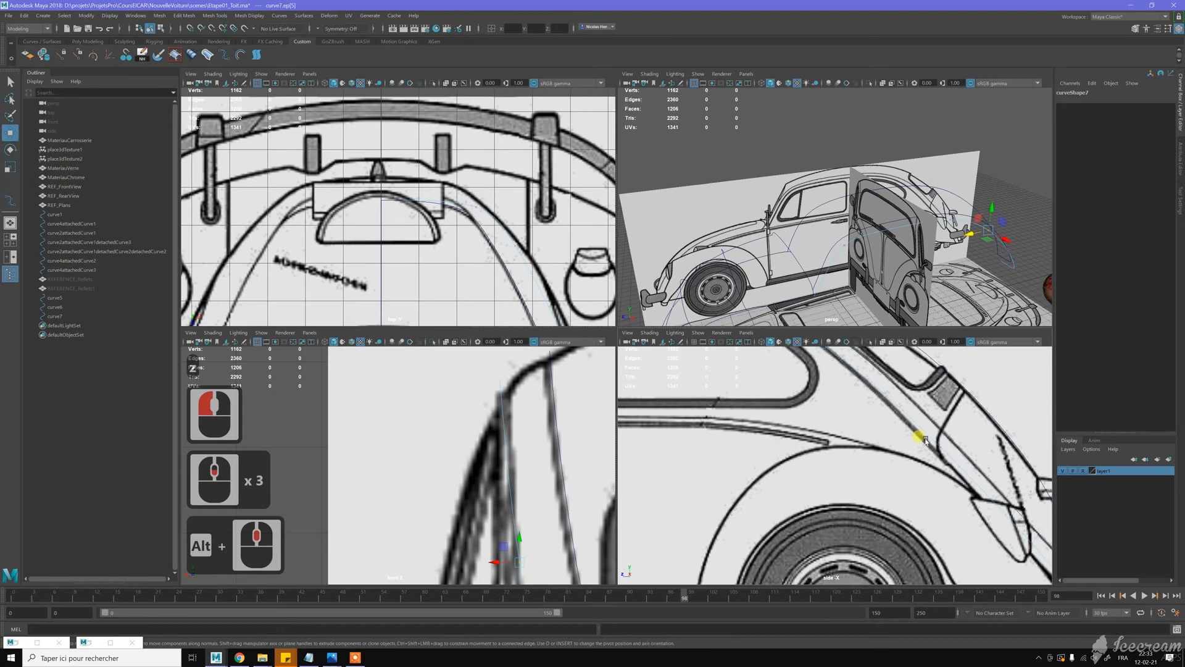
pyautogui.click(944, 453)
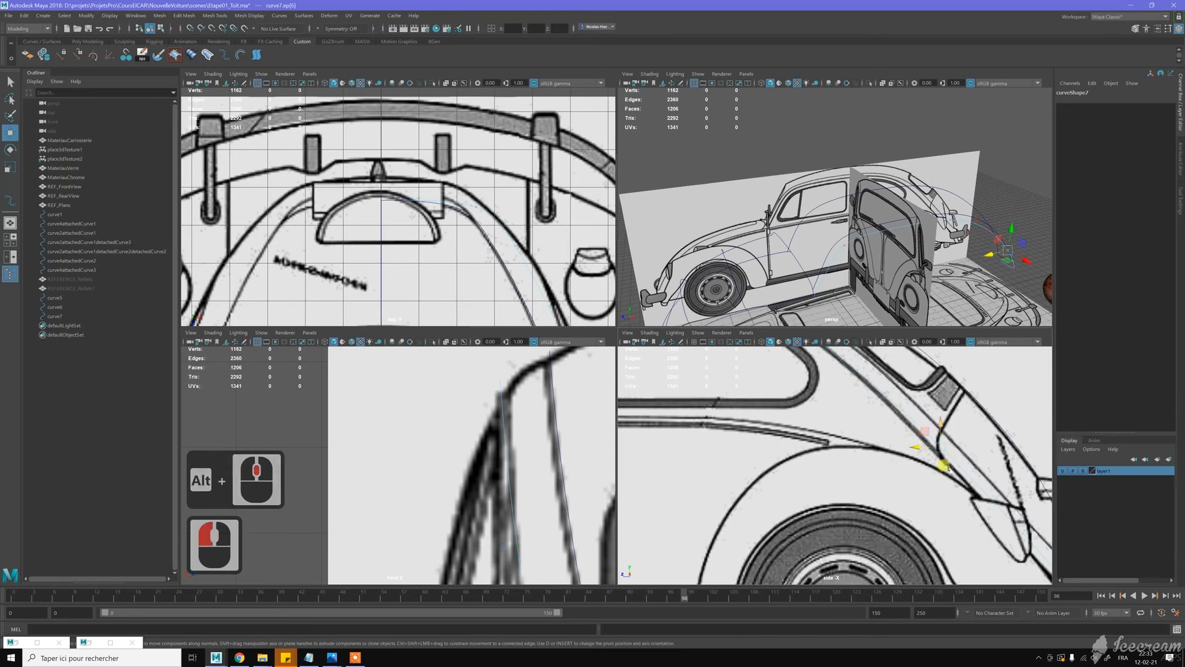
pyautogui.scroll(5, 941, 457)
pyautogui.keyDown('alt'); pyautogui.moveTo(957, 432); pyautogui.dragTo(818, 446, button='middle'); pyautogui.keyUp('alt')
pyautogui.scroll(4, 818, 446)
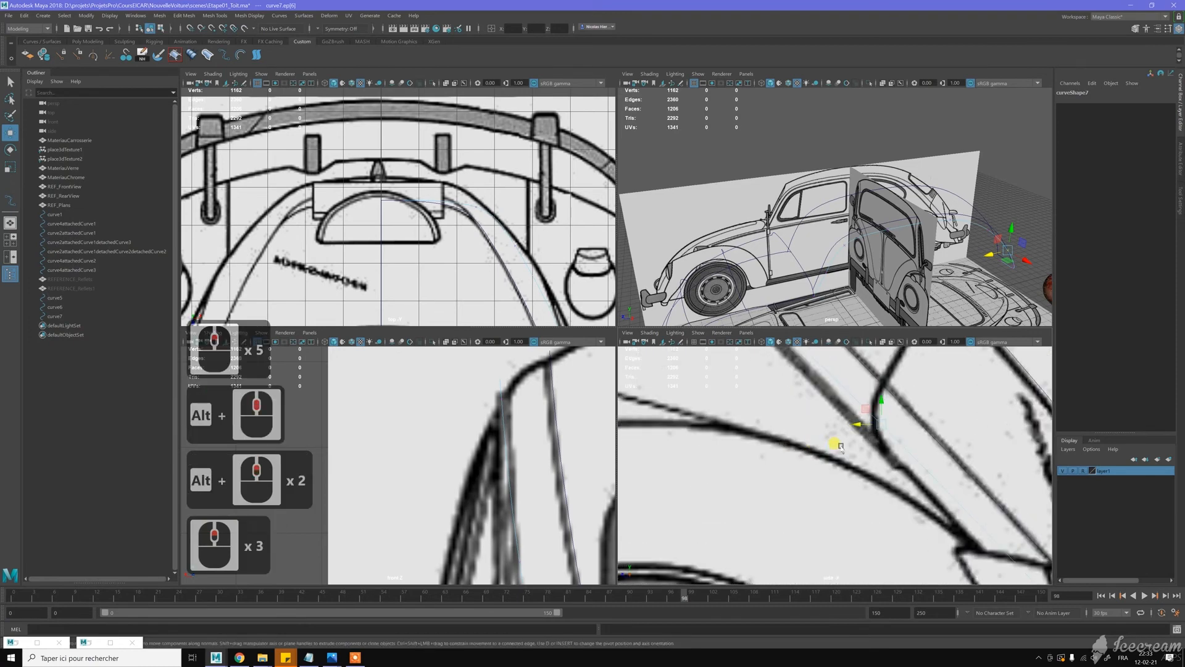
pyautogui.moveTo(881, 426); pyautogui.dragTo(887, 452)
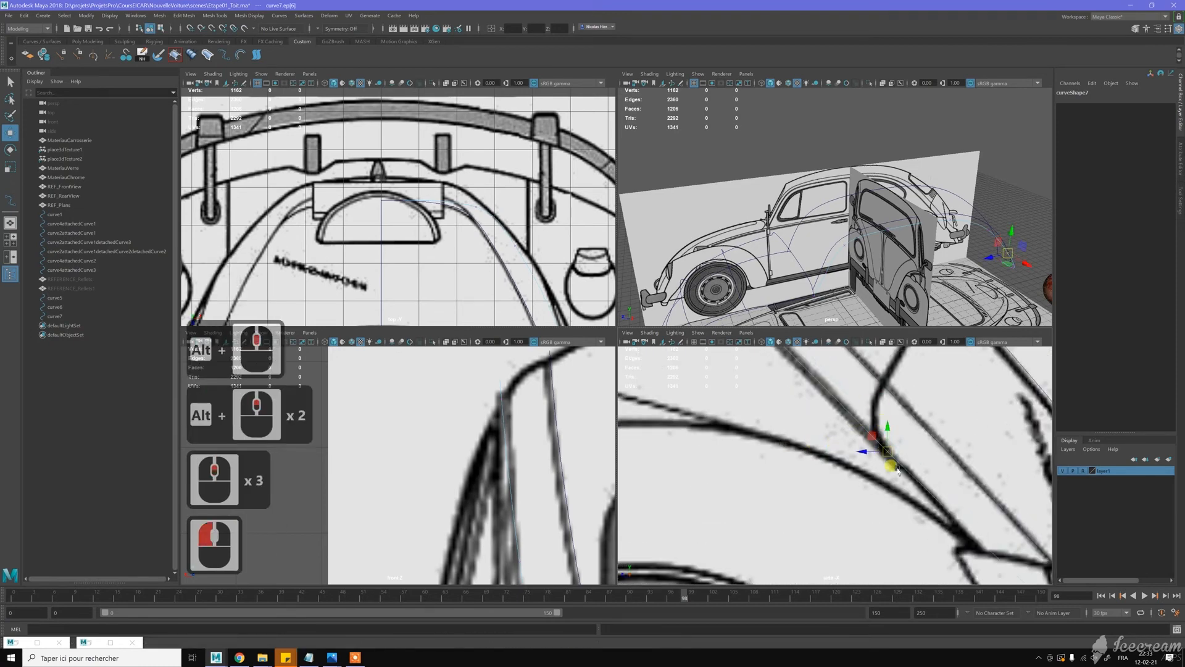
pyautogui.click(895, 460)
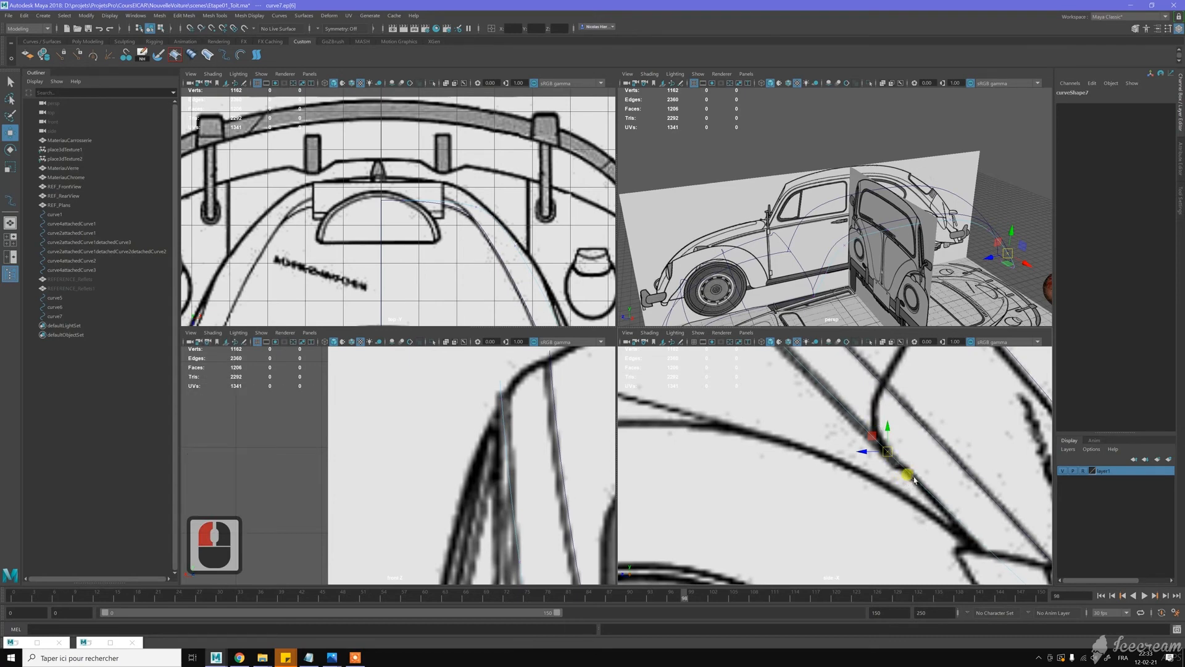
pyautogui.moveTo(880, 443)
pyautogui.mouseDown()
pyautogui.moveTo(867, 427)
pyautogui.moveTo(880, 444)
pyautogui.moveTo(873, 436)
pyautogui.mouseUp()
pyautogui.scroll(-3, 803, 432)
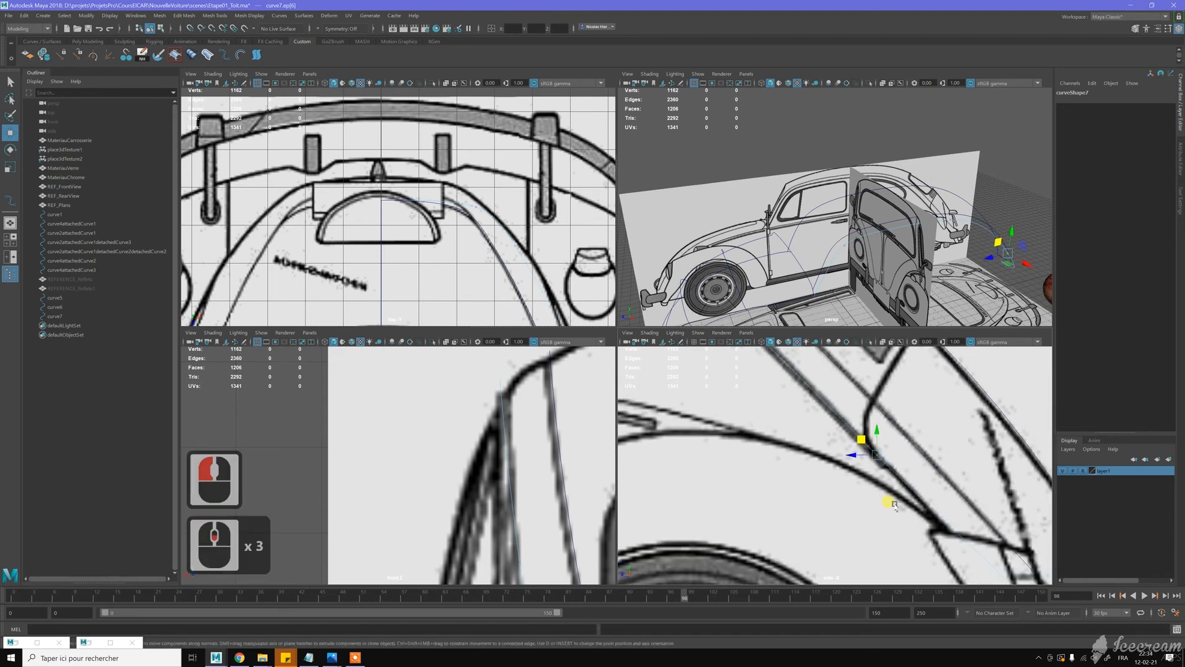
# Step: Lower curve7's edit point at the taillight to the taillight's lower tip in the side view
pyautogui.keyDown('alt'); pyautogui.moveTo(957, 538); pyautogui.dragTo(876, 465, button='middle'); pyautogui.keyUp('alt')
pyautogui.keyDown('alt'); pyautogui.moveTo(903, 507); pyautogui.dragTo(856, 449, button='middle'); pyautogui.keyUp('alt')
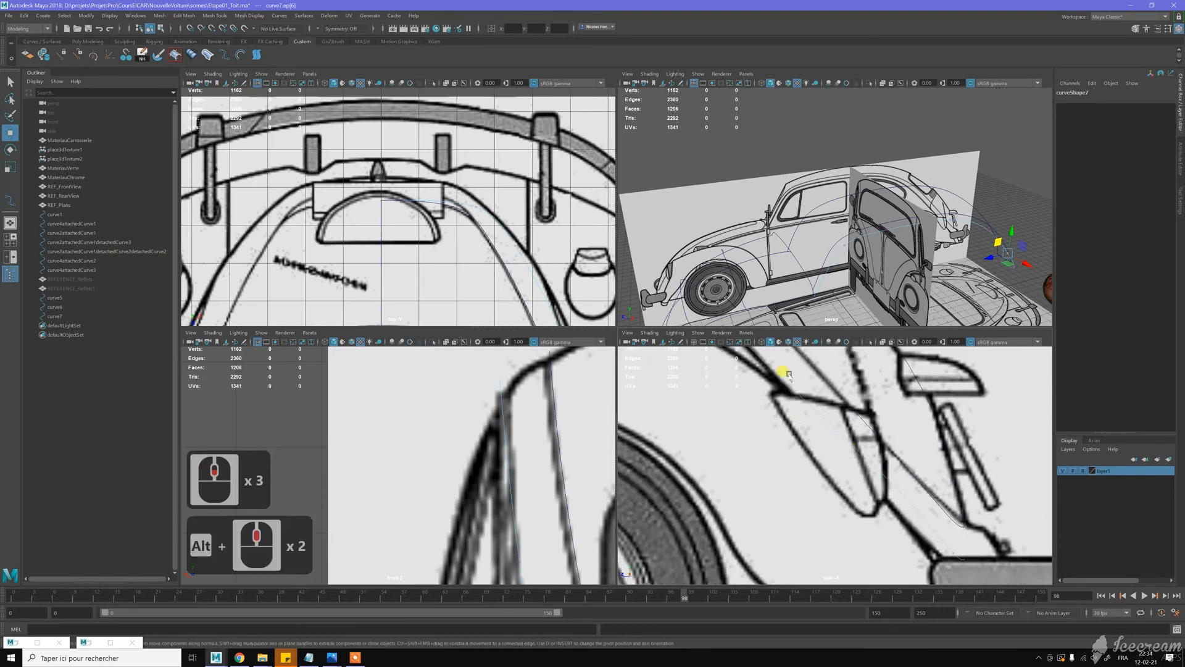
pyautogui.keyDown('alt'); pyautogui.moveTo(916, 496); pyautogui.dragTo(907, 485, button='middle'); pyautogui.keyUp('alt')
pyautogui.click(889, 481)
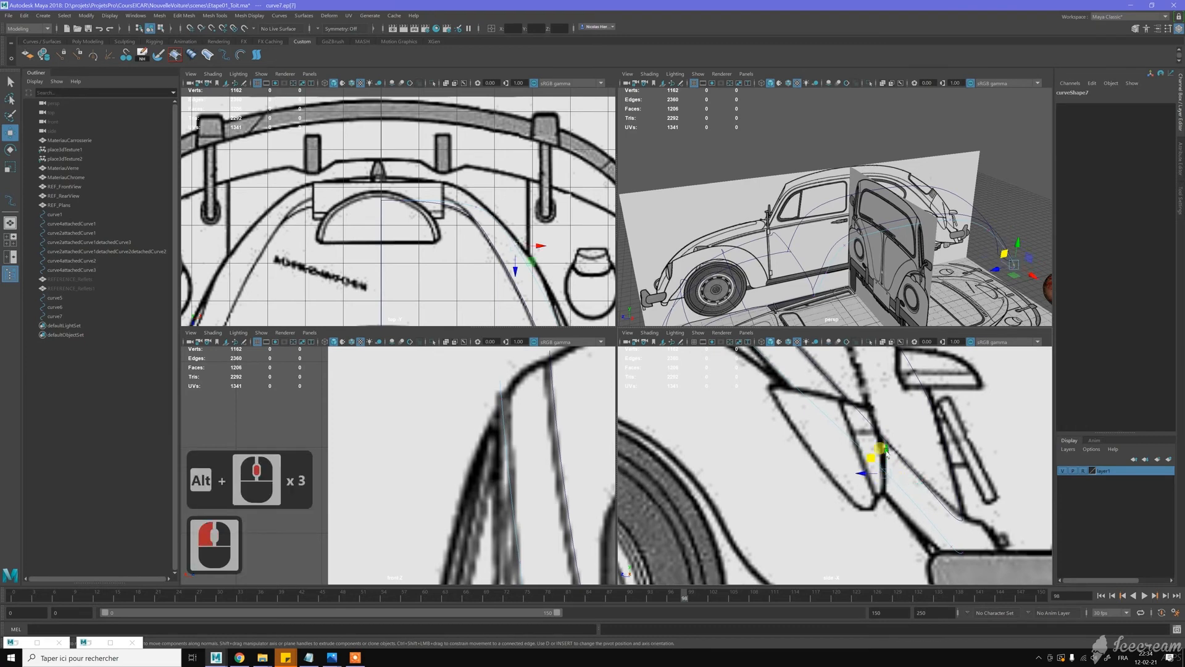
pyautogui.moveTo(886, 454); pyautogui.dragTo(886, 473)
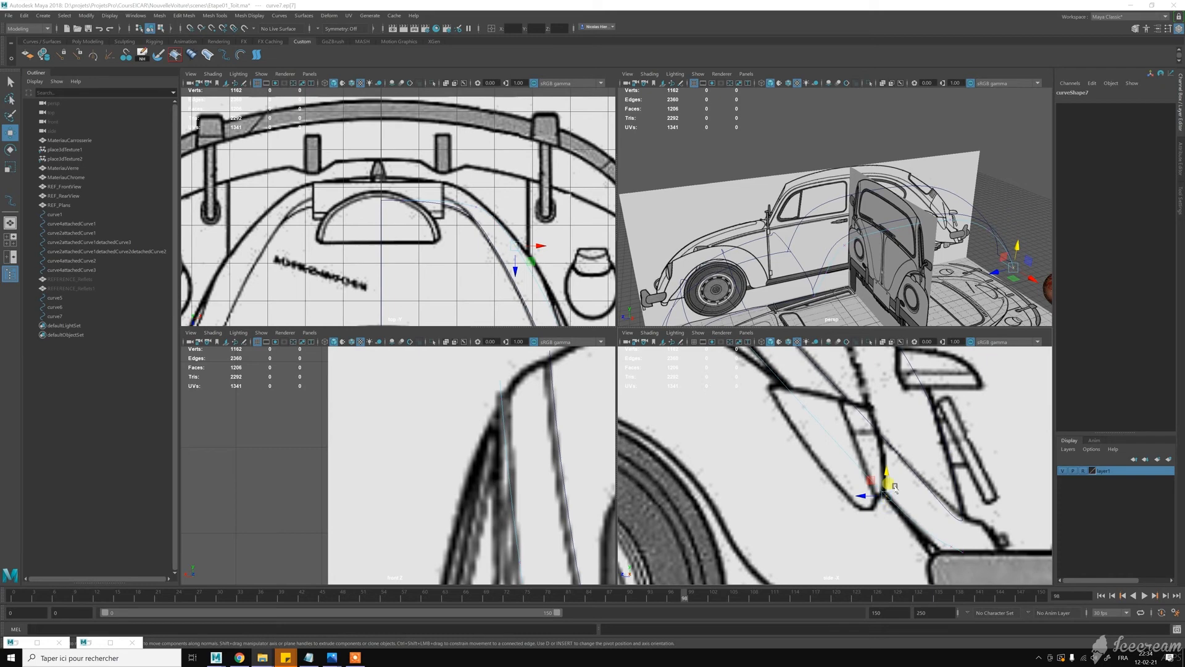
# Step: Move curve7's edit point near the rear bumper forward to the body edge where it meets the bumper
pyautogui.keyDown('alt'); pyautogui.moveTo(865, 534); pyautogui.dragTo(807, 531, button='middle'); pyautogui.keyUp('alt')
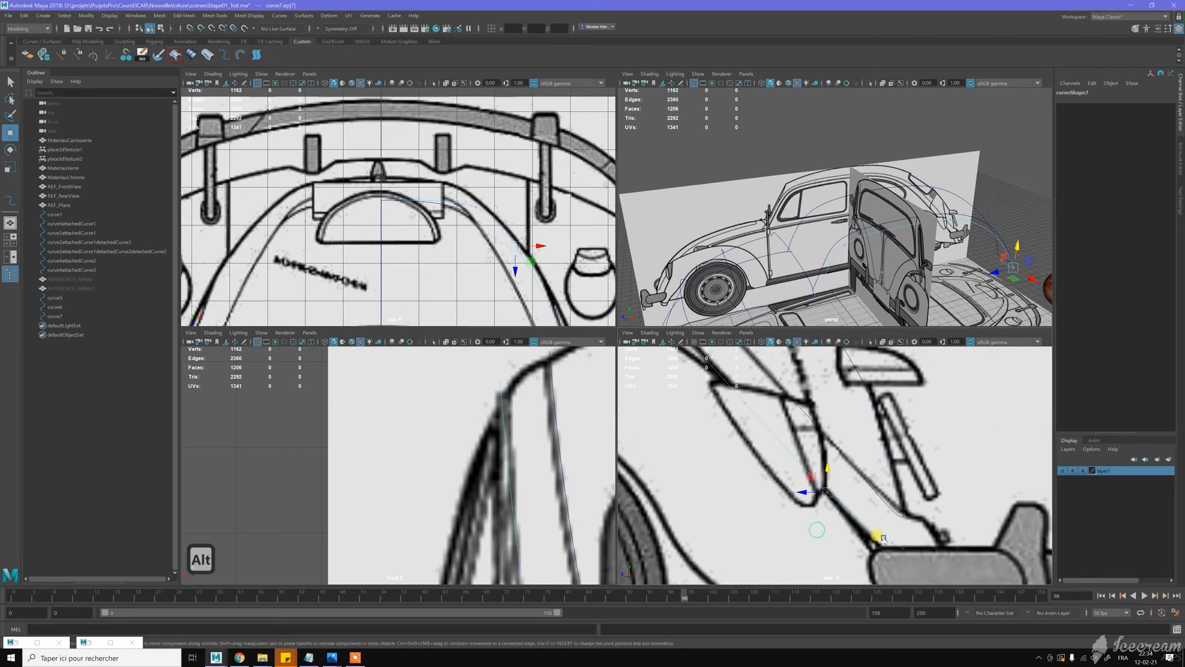
pyautogui.click(924, 515)
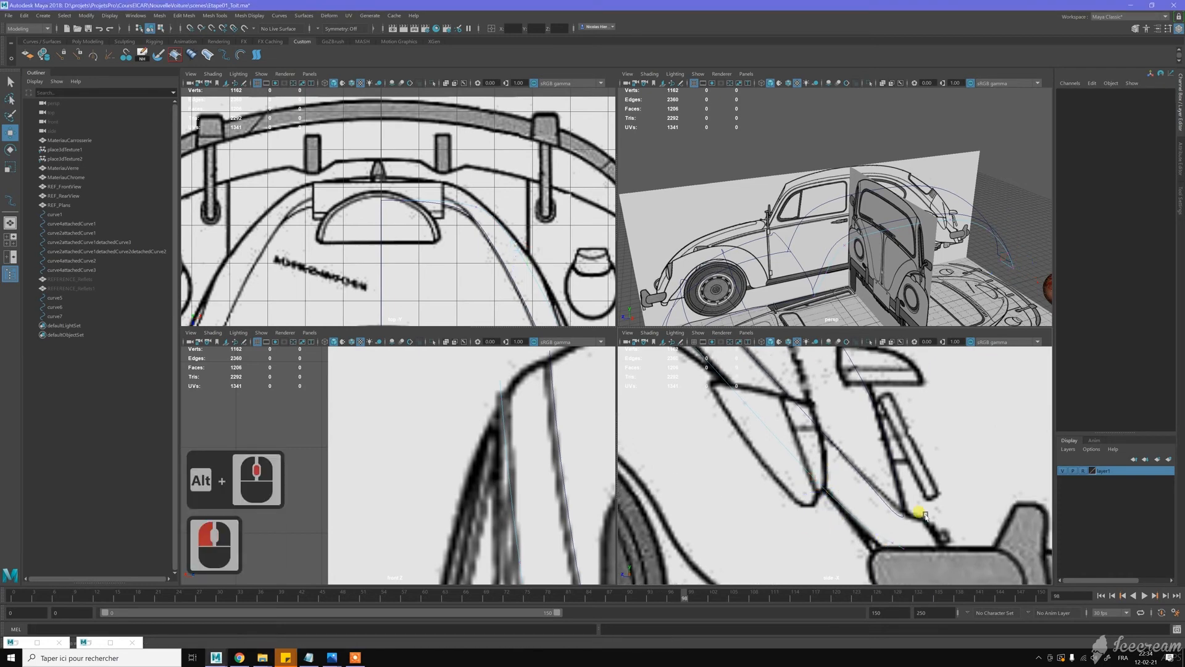
pyautogui.click(895, 547)
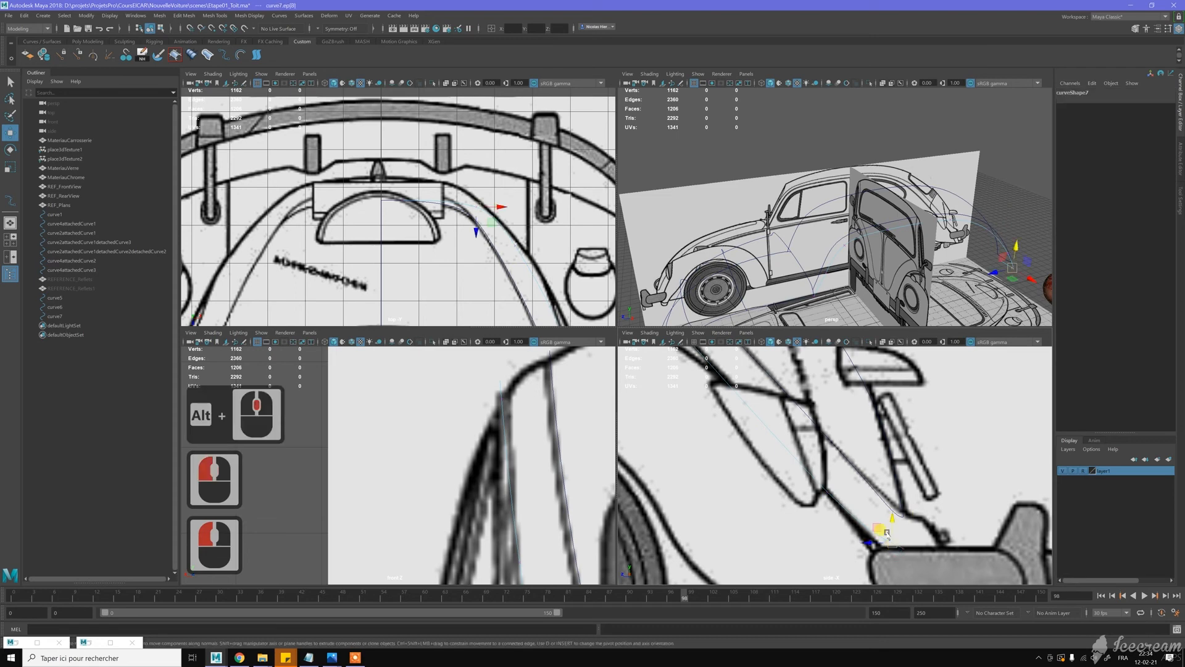
pyautogui.moveTo(869, 546); pyautogui.dragTo(856, 546)
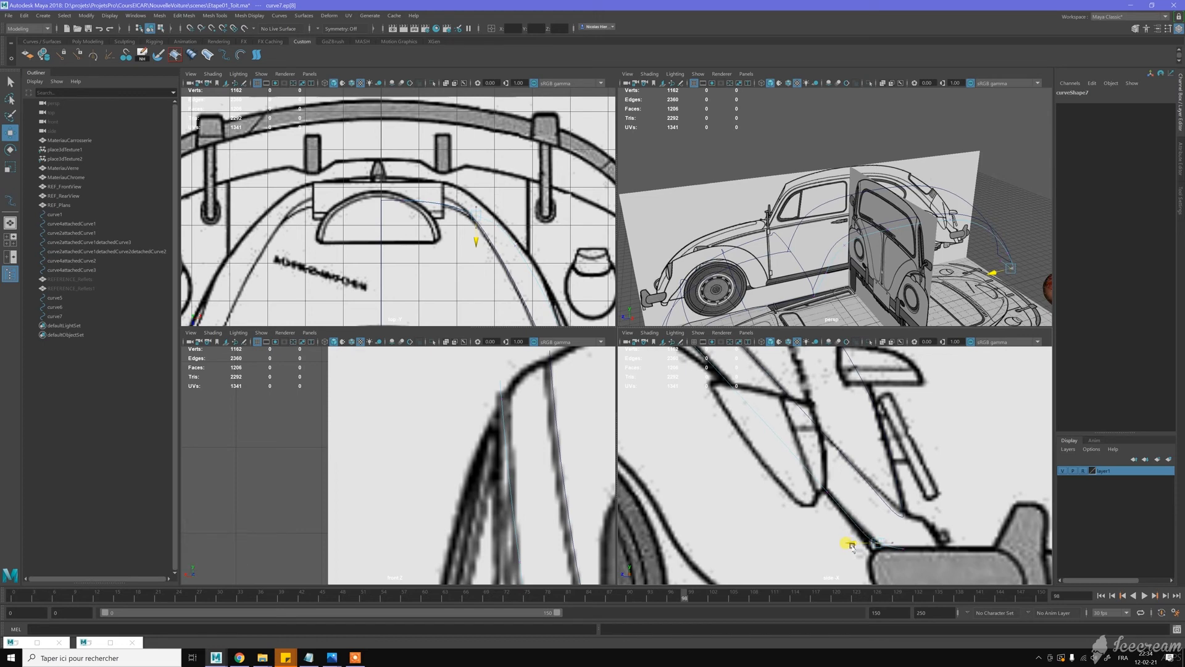
pyautogui.click(853, 547)
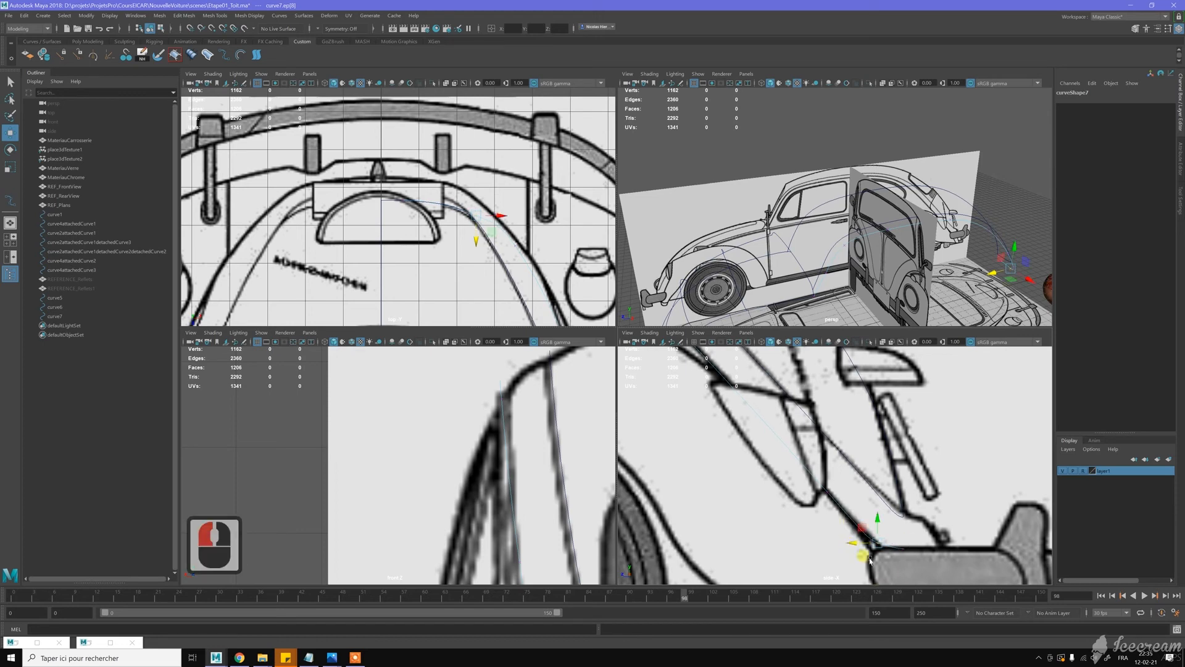
# Step: Set the absolute X position of curve7's rear end edit point to 0 and move it rearward along the centreline
pyautogui.keyDown('alt'); pyautogui.moveTo(938, 542); pyautogui.dragTo(907, 462, button='middle'); pyautogui.keyUp('alt')
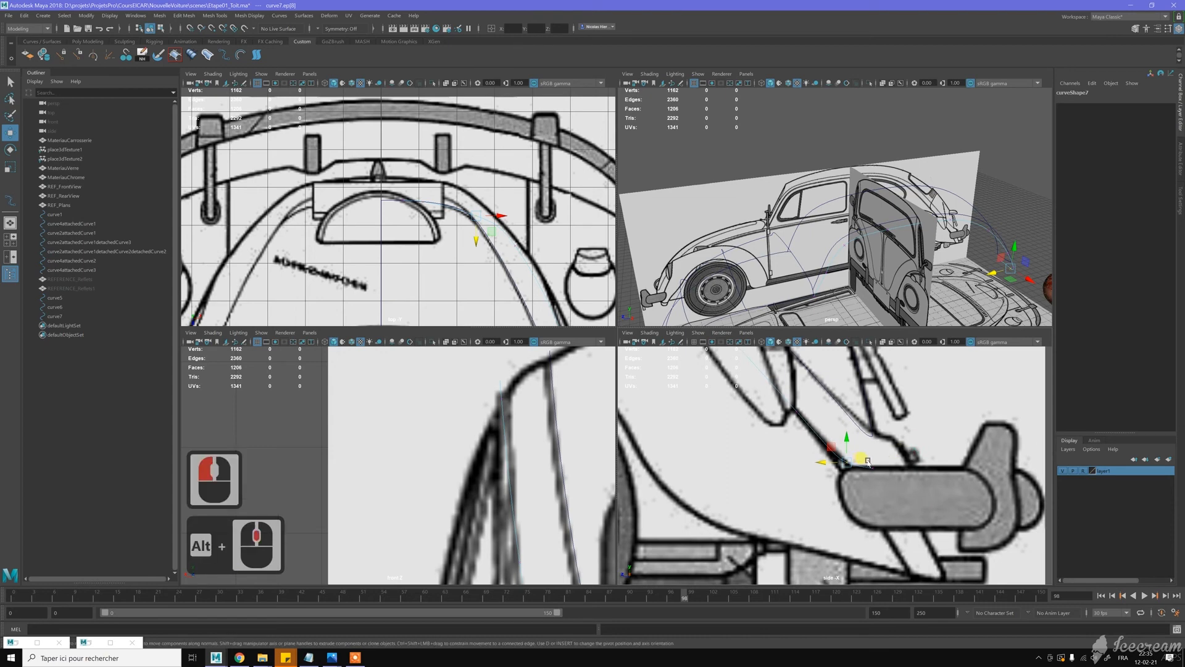
pyautogui.moveTo(868, 461); pyautogui.dragTo(886, 481)
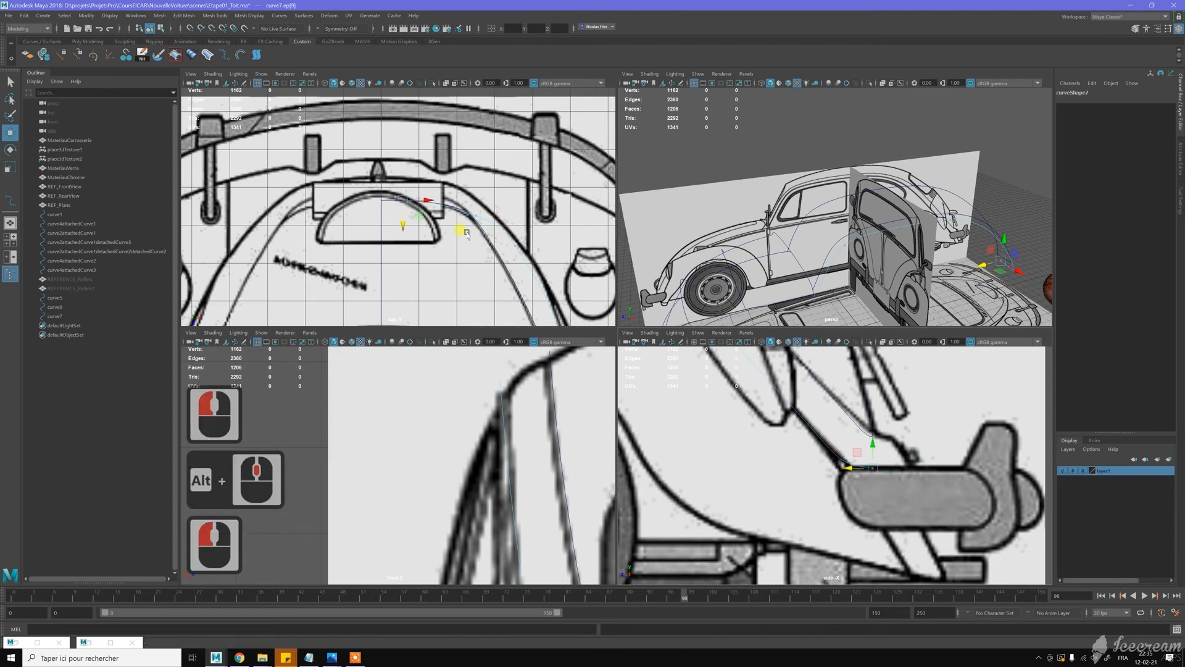
pyautogui.keyDown('alt'); pyautogui.moveTo(375, 247); pyautogui.dragTo(425, 267, button='middle'); pyautogui.keyUp('alt')
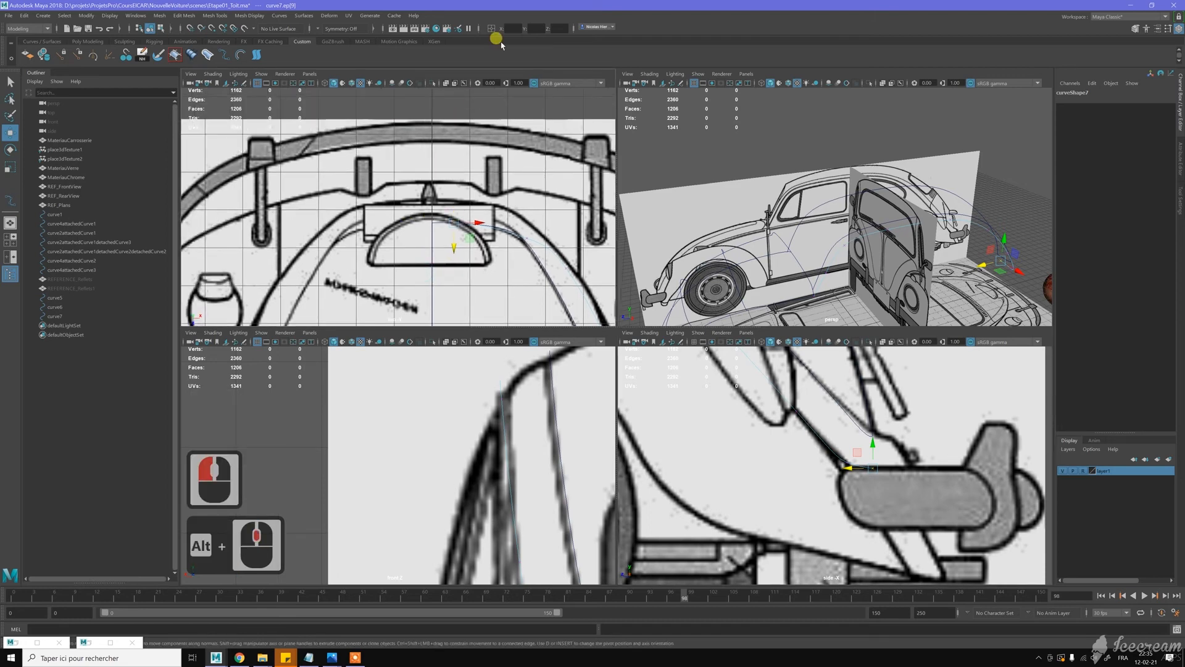
pyautogui.click(511, 23)
pyautogui.click(492, 29)
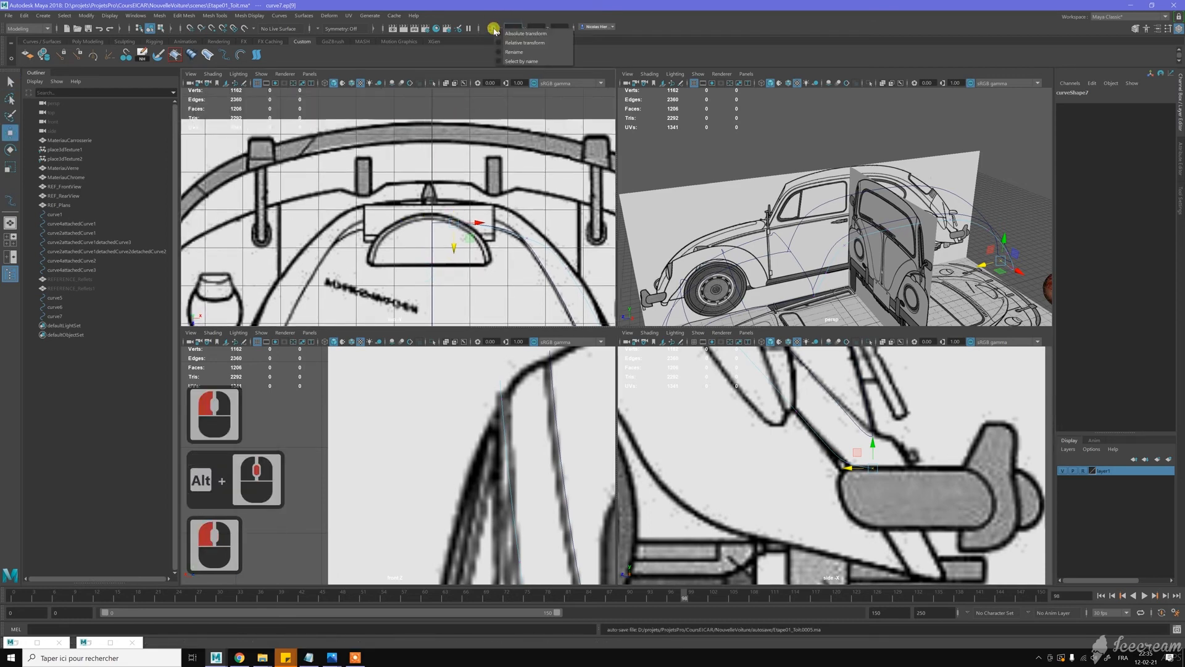
pyautogui.click(492, 29)
pyautogui.doubleClick(511, 26)
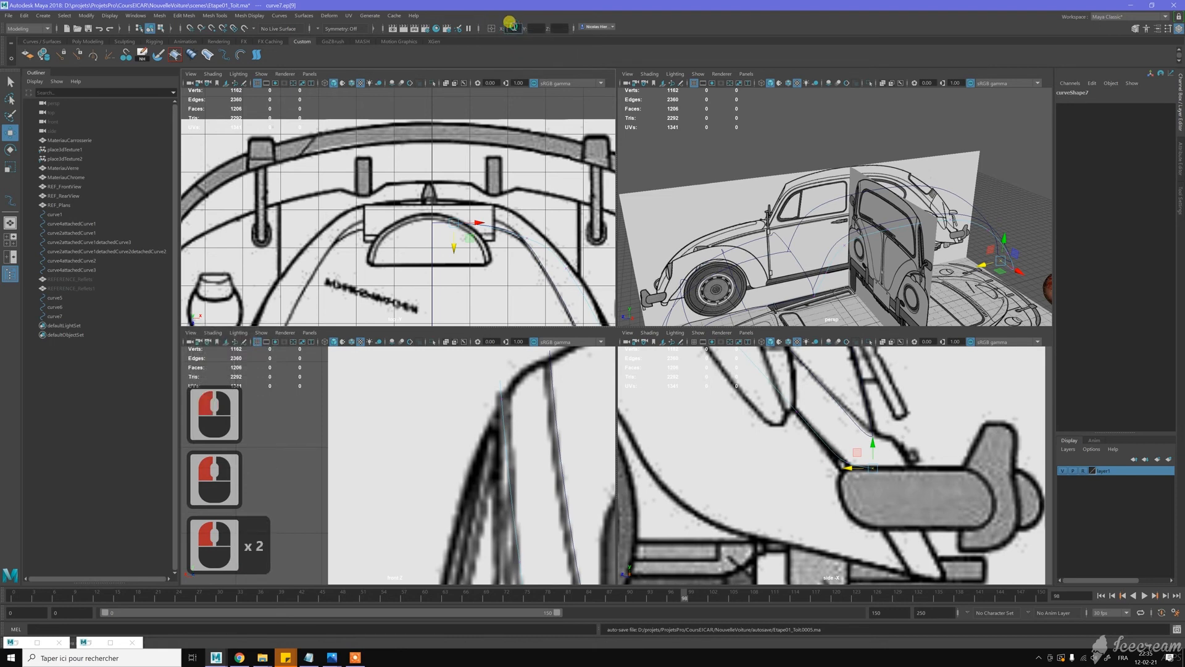
pyautogui.write('0')
pyautogui.press('Return')
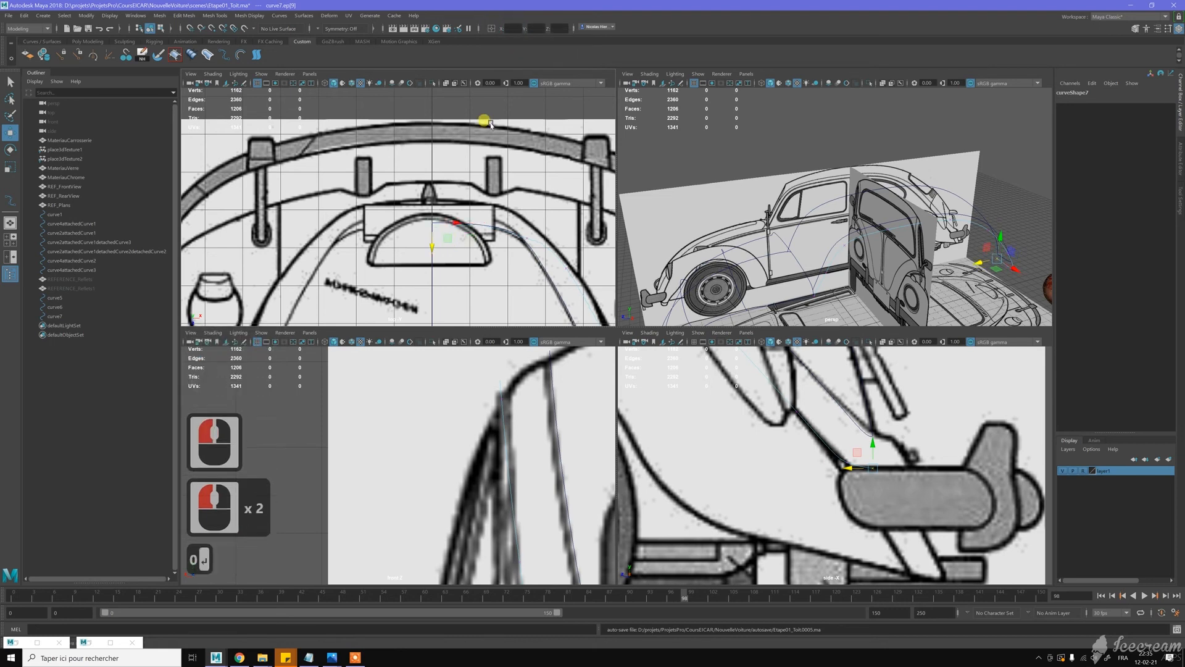
pyautogui.moveTo(433, 248); pyautogui.dragTo(488, 224)
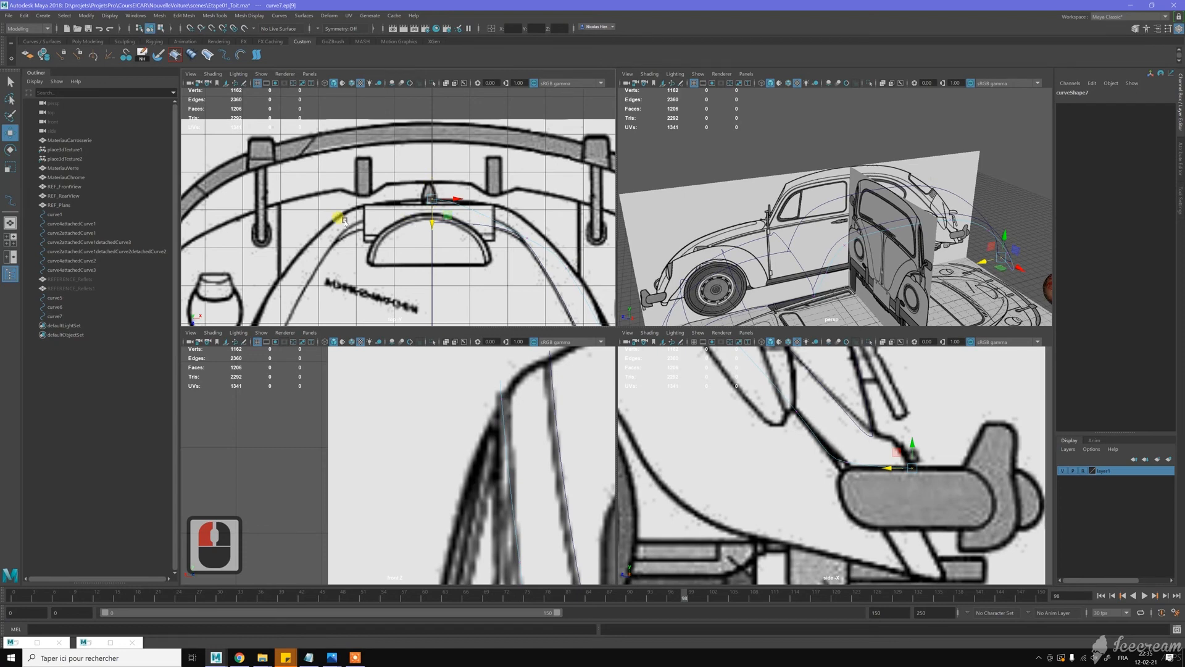
# Step: Examine the rear and front ends of the top-view blueprint to check how the curves line up with the car's centreline
pyautogui.keyDown('alt'); pyautogui.moveTo(415, 225); pyautogui.dragTo(449, 242, button='middle'); pyautogui.keyUp('alt')
pyautogui.scroll(6, 483, 197)
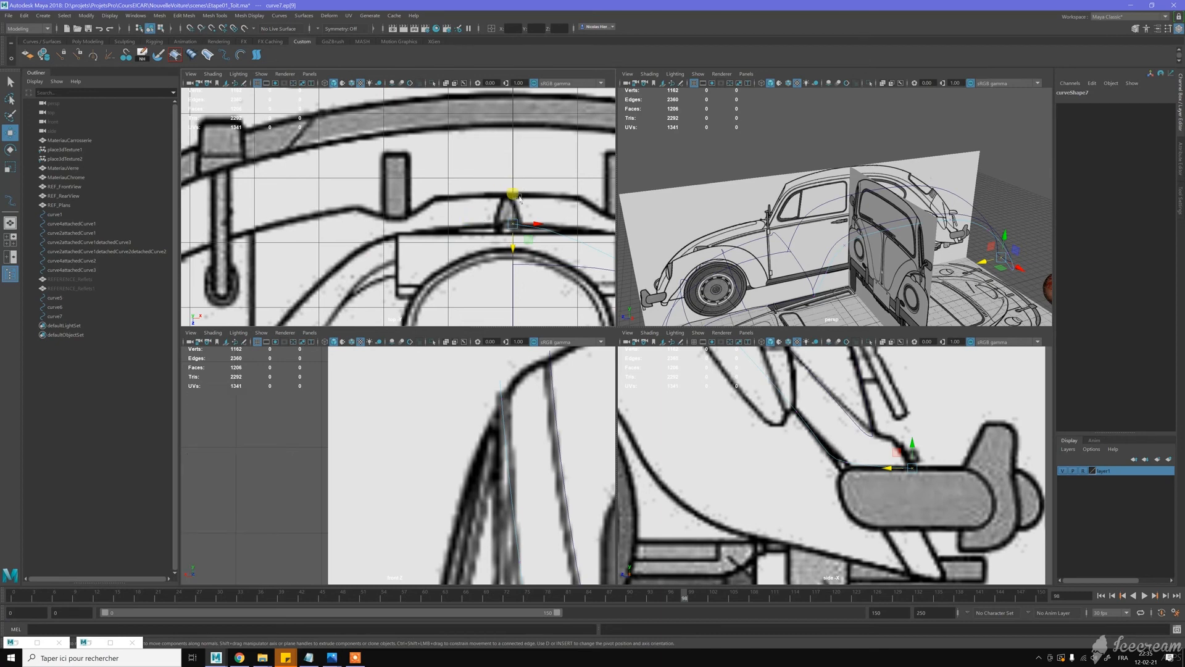
pyautogui.scroll(-20, 505, 184)
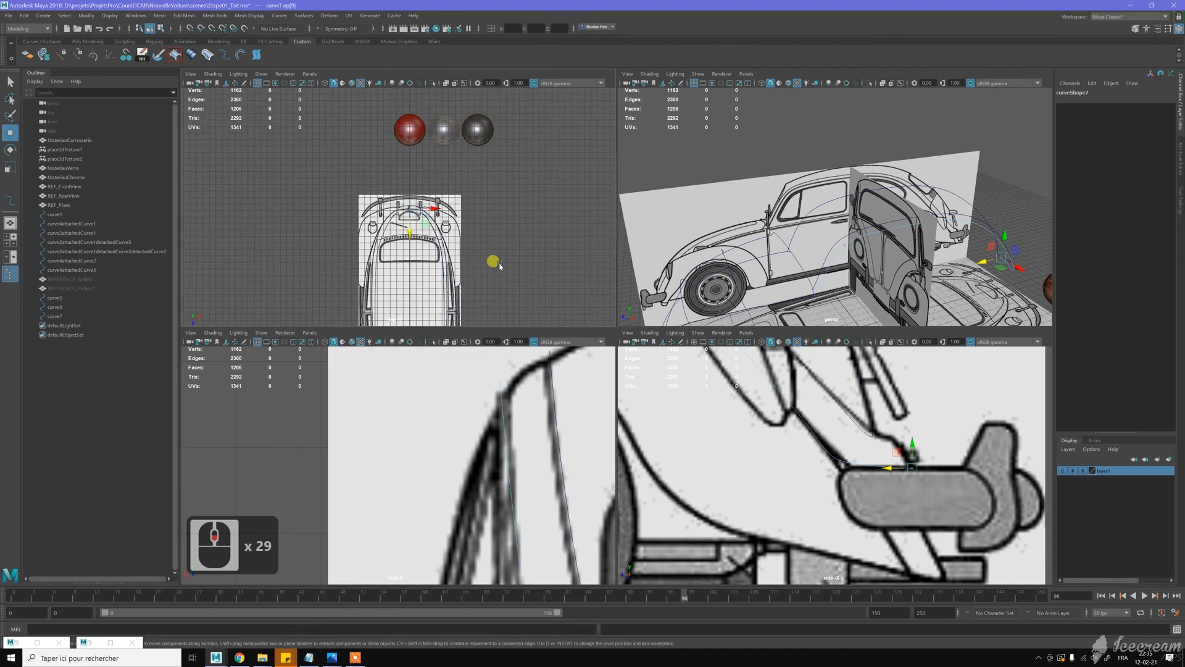
pyautogui.keyDown('alt'); pyautogui.moveTo(496, 251); pyautogui.dragTo(513, 161, button='middle'); pyautogui.keyUp('alt')
pyautogui.keyDown('alt'); pyautogui.scroll(11, 456, 242); pyautogui.keyUp('alt')
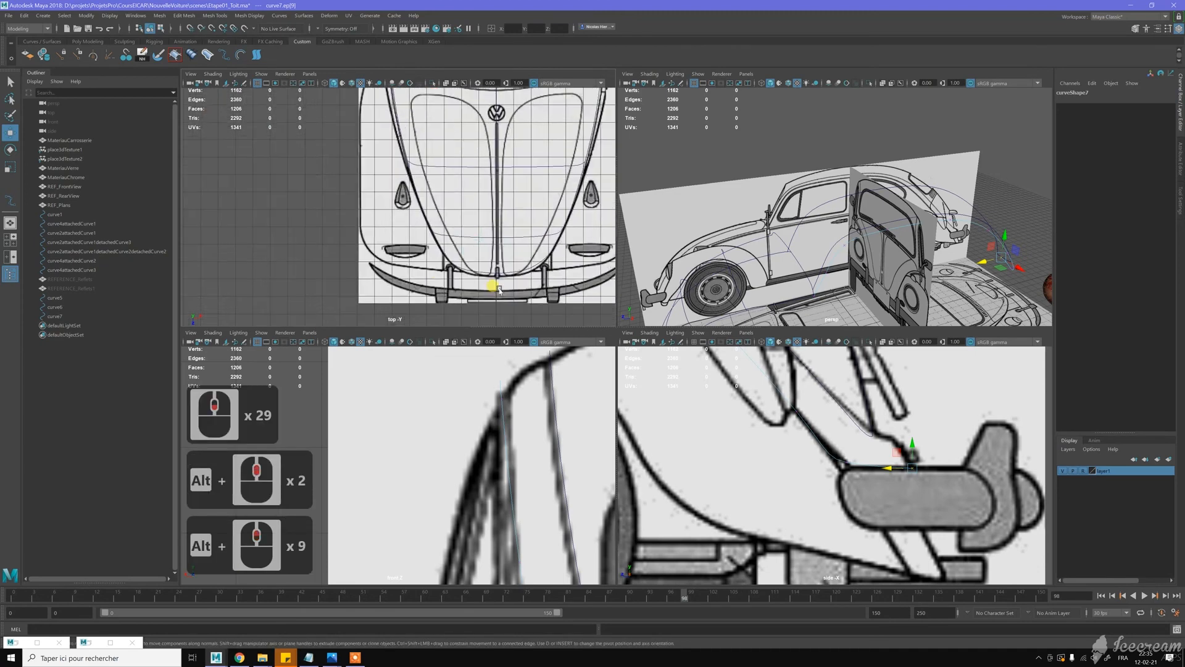
pyautogui.keyDown('alt'); pyautogui.moveTo(496, 289); pyautogui.dragTo(457, 189, button='middle'); pyautogui.keyUp('alt')
pyautogui.keyDown('alt'); pyautogui.scroll(12, 460, 190); pyautogui.keyUp('alt')
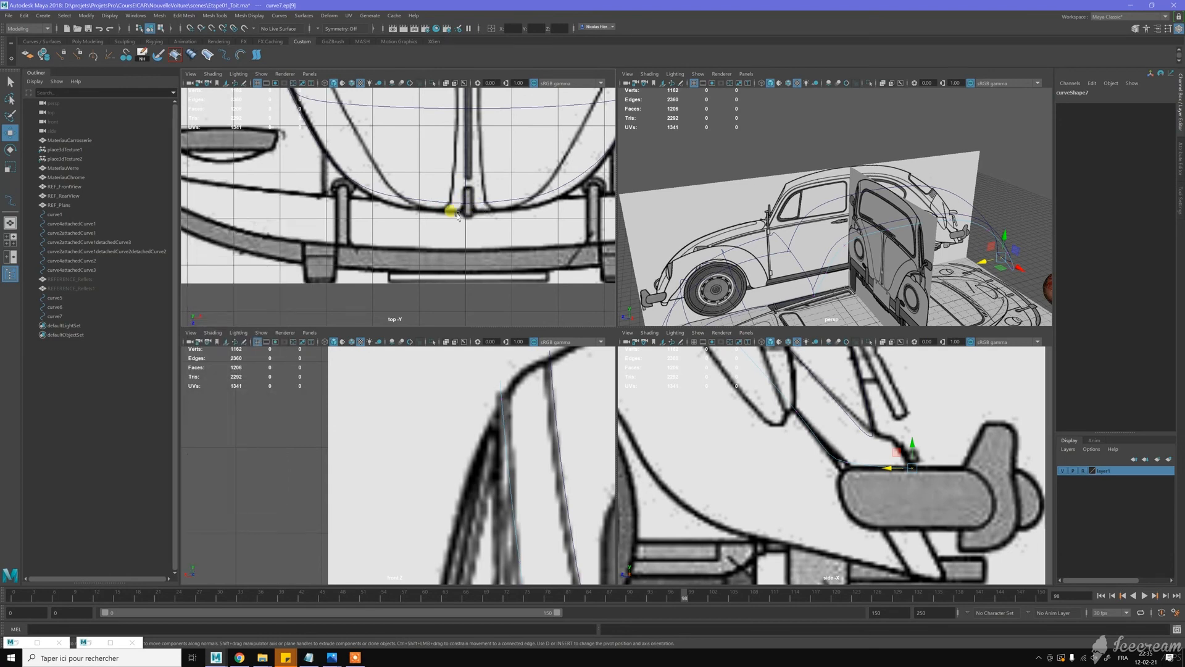
pyautogui.scroll(-19, 457, 247)
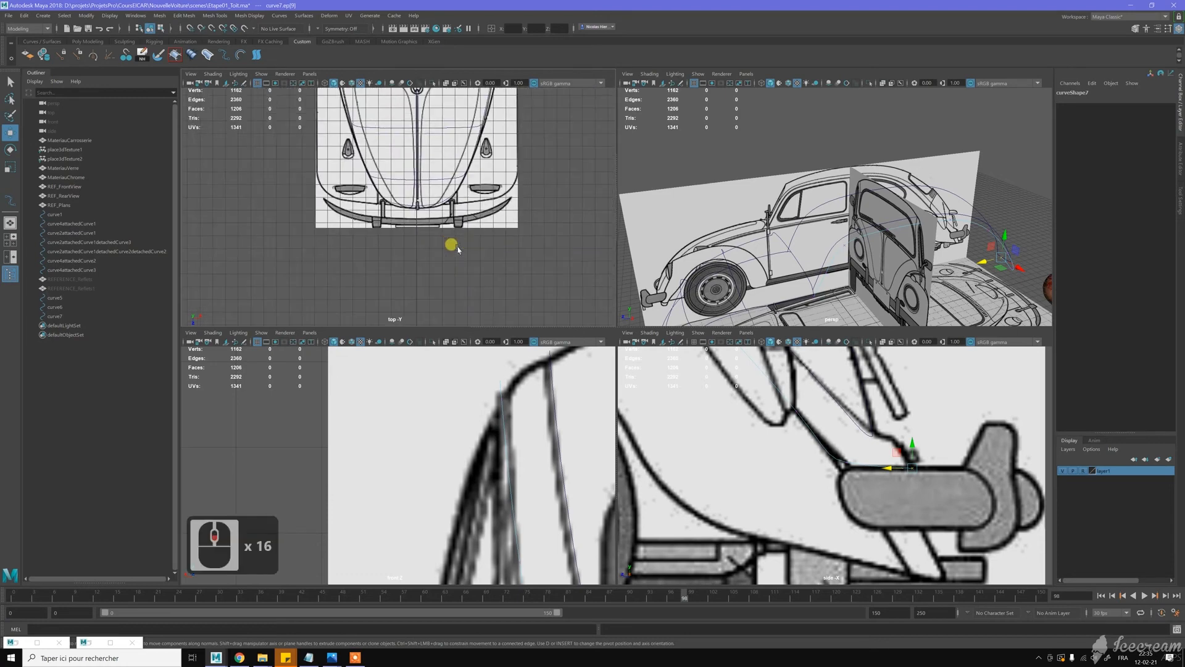
pyautogui.keyDown('alt'); pyautogui.moveTo(516, 138); pyautogui.dragTo(523, 230, button='middle'); pyautogui.keyUp('alt')
pyautogui.keyDown('alt'); pyautogui.moveTo(537, 242); pyautogui.dragTo(540, 247, button='middle'); pyautogui.keyUp('alt')
pyautogui.keyDown('alt'); pyautogui.moveTo(531, 165); pyautogui.dragTo(550, 252, button='middle'); pyautogui.keyUp('alt')
pyautogui.scroll(1, 452, 151)
pyautogui.scroll(3, 449, 158)
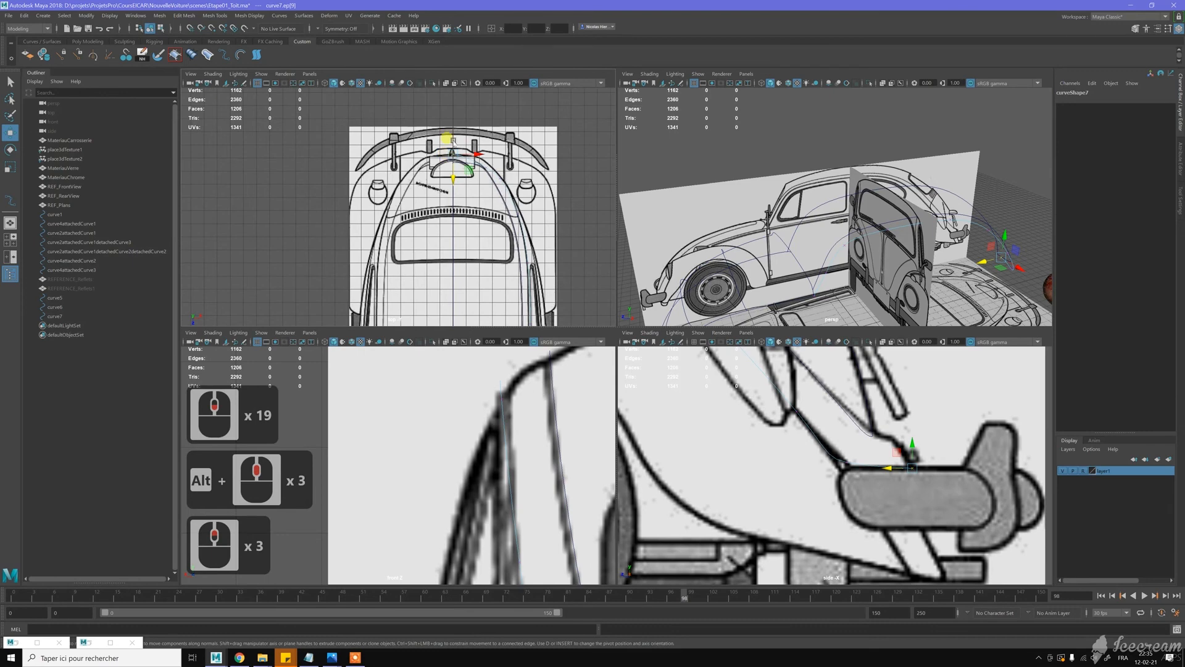
# Step: Examine curve7's rear end against the rear bumper and body edge in the top, rear and side blueprint views
pyautogui.keyDown('alt'); pyautogui.moveTo(413, 124); pyautogui.dragTo(460, 242, button='middle'); pyautogui.keyUp('alt')
pyautogui.scroll(12, 460, 242)
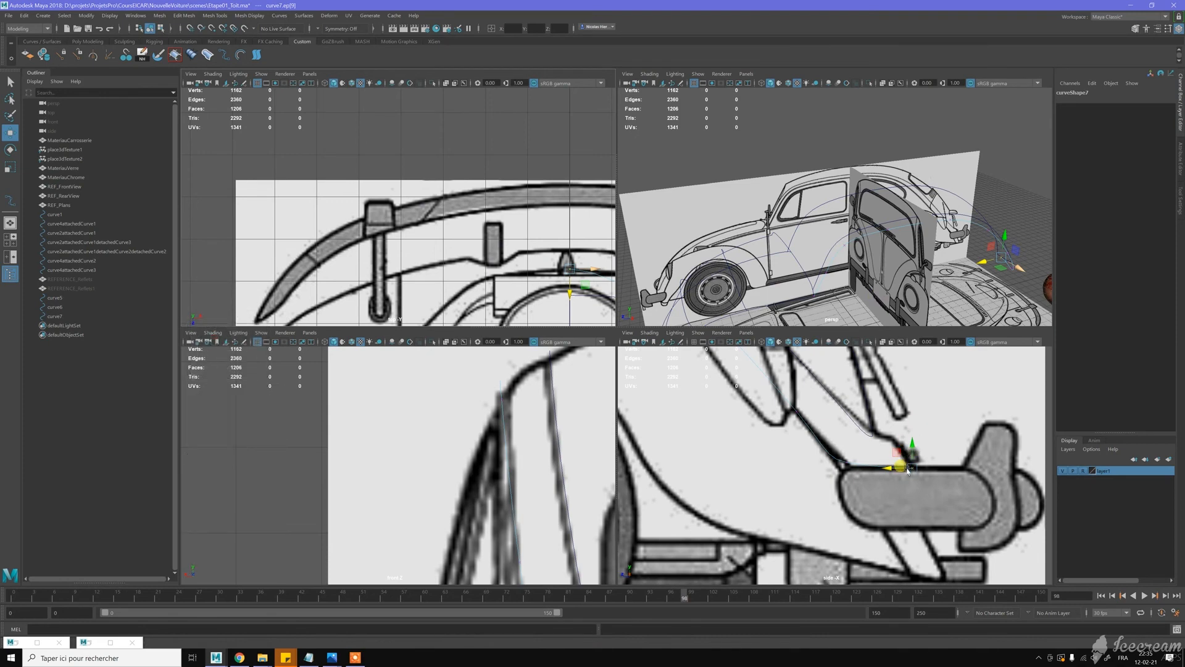
pyautogui.scroll(-17, 475, 405)
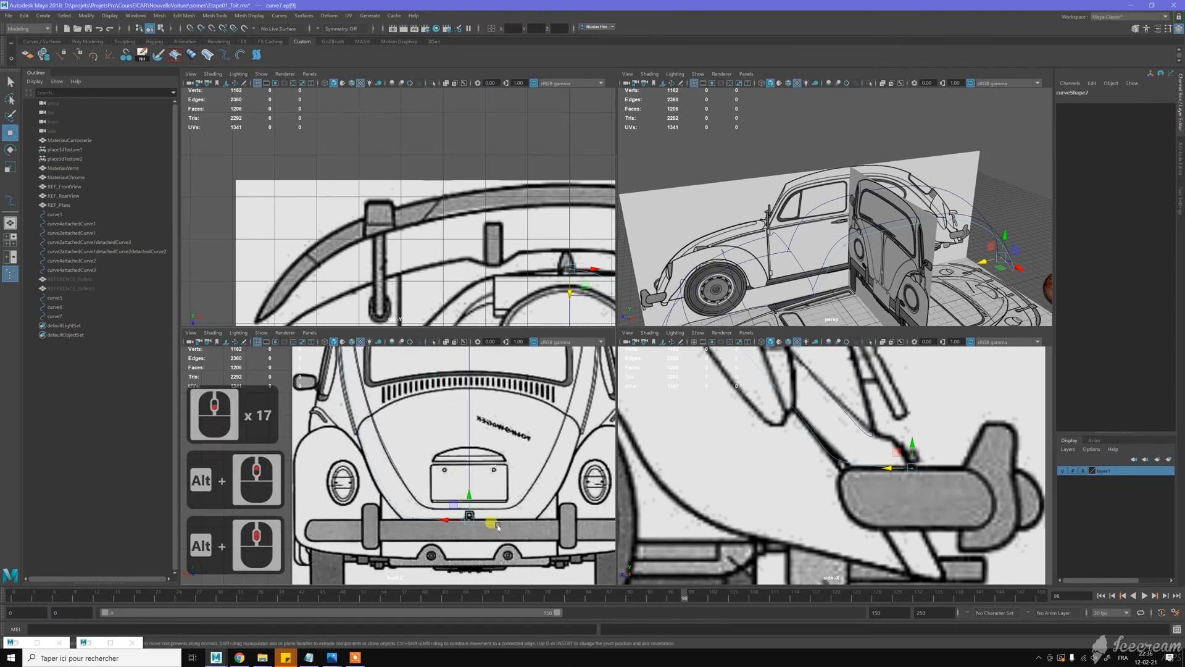
pyautogui.scroll(2, 502, 522)
pyautogui.keyDown('alt'); pyautogui.moveTo(516, 517); pyautogui.dragTo(507, 460, button='middle'); pyautogui.keyUp('alt')
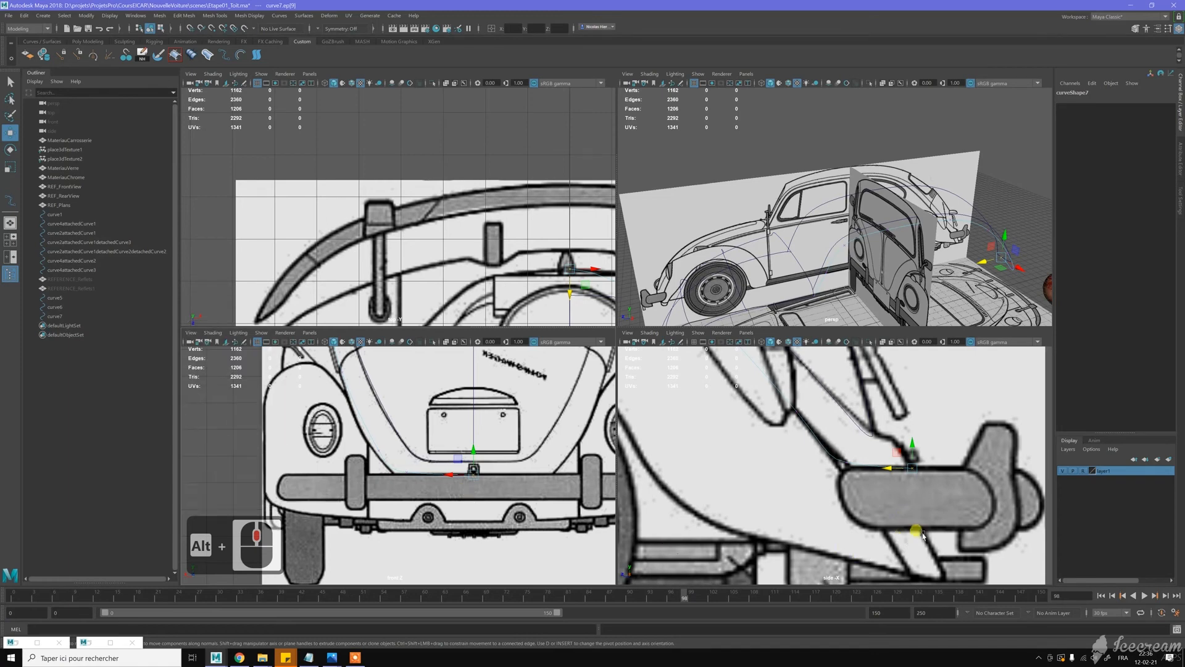
pyautogui.keyDown('alt'); pyautogui.moveTo(910, 519); pyautogui.dragTo(803, 460, button='middle'); pyautogui.keyUp('alt')
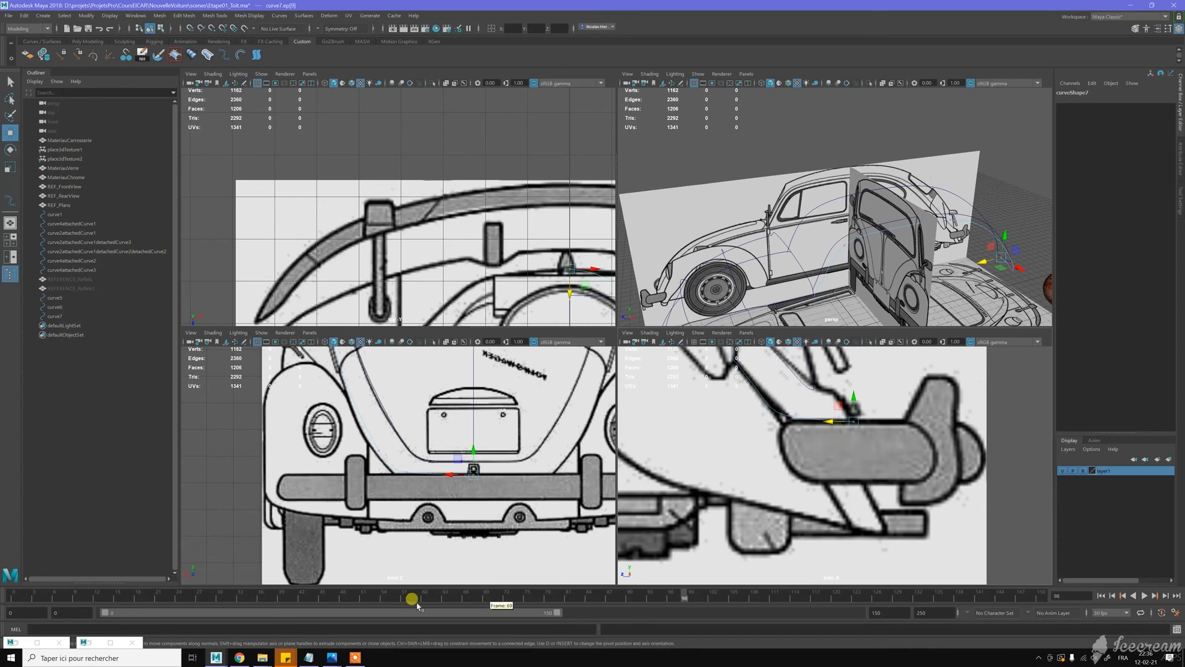
# Step: Bring up the reference photo of the brown Beetle seen from behind to check the rear body shape
pyautogui.click(263, 658)
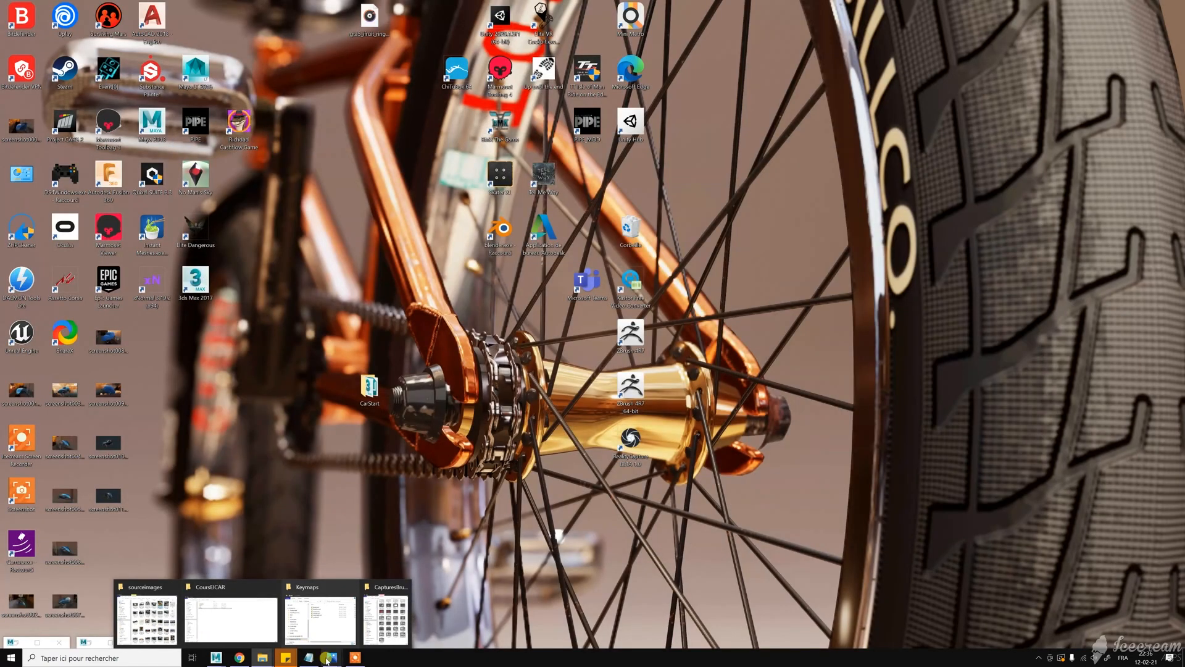
pyautogui.click(331, 658)
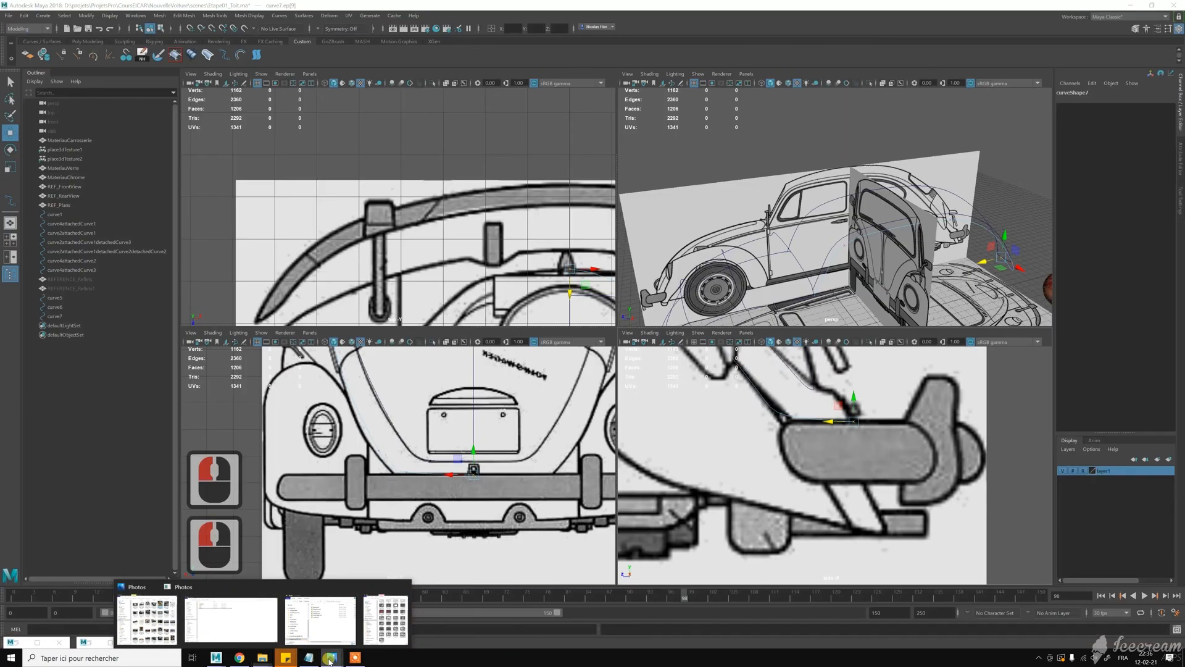
pyautogui.click(333, 605)
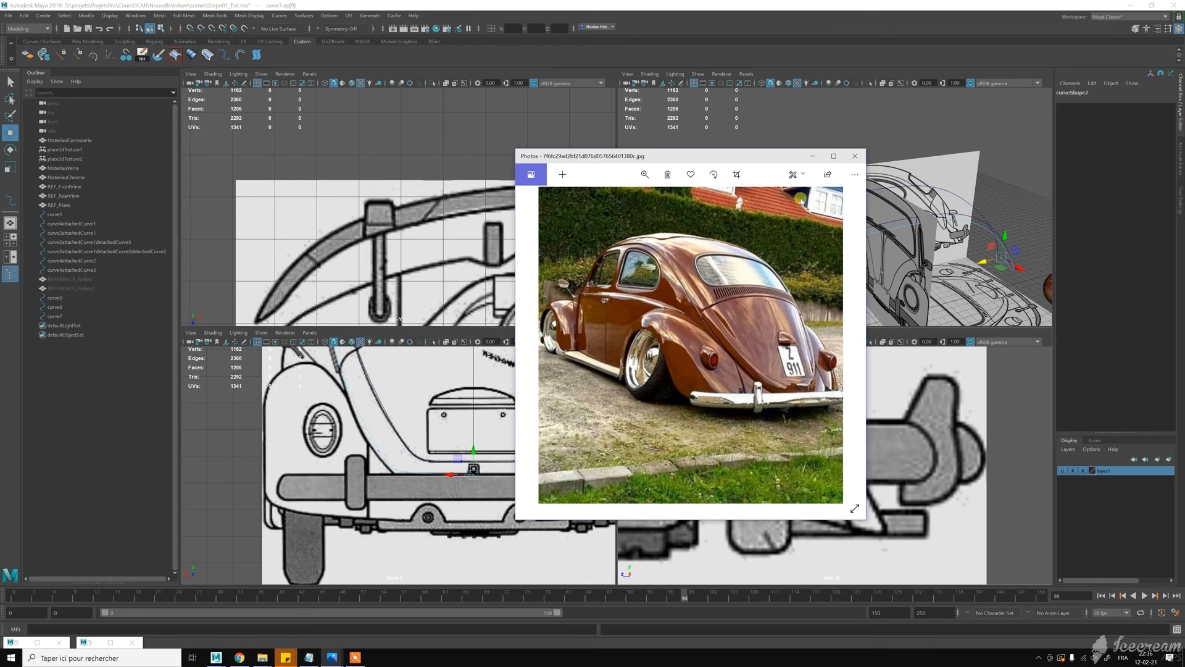
# Step: Browse the sourceimages folder for a Beetle photo without a rear bumper and open P1020707-Copier.jpg
pyautogui.click(262, 658)
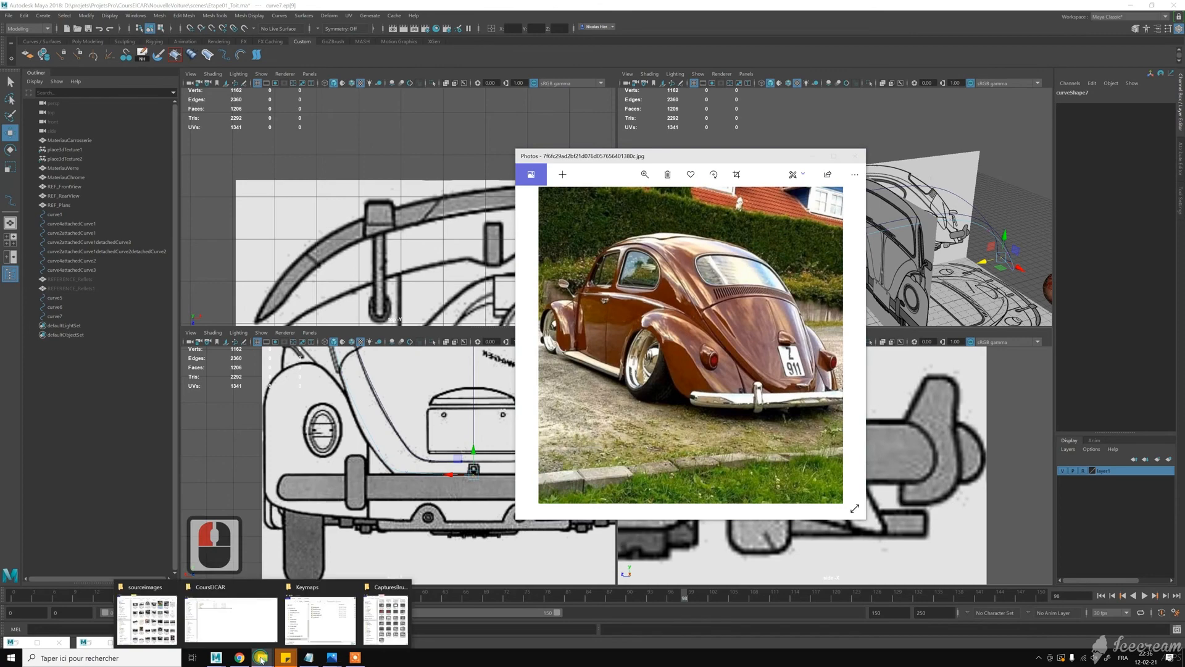
pyautogui.click(152, 624)
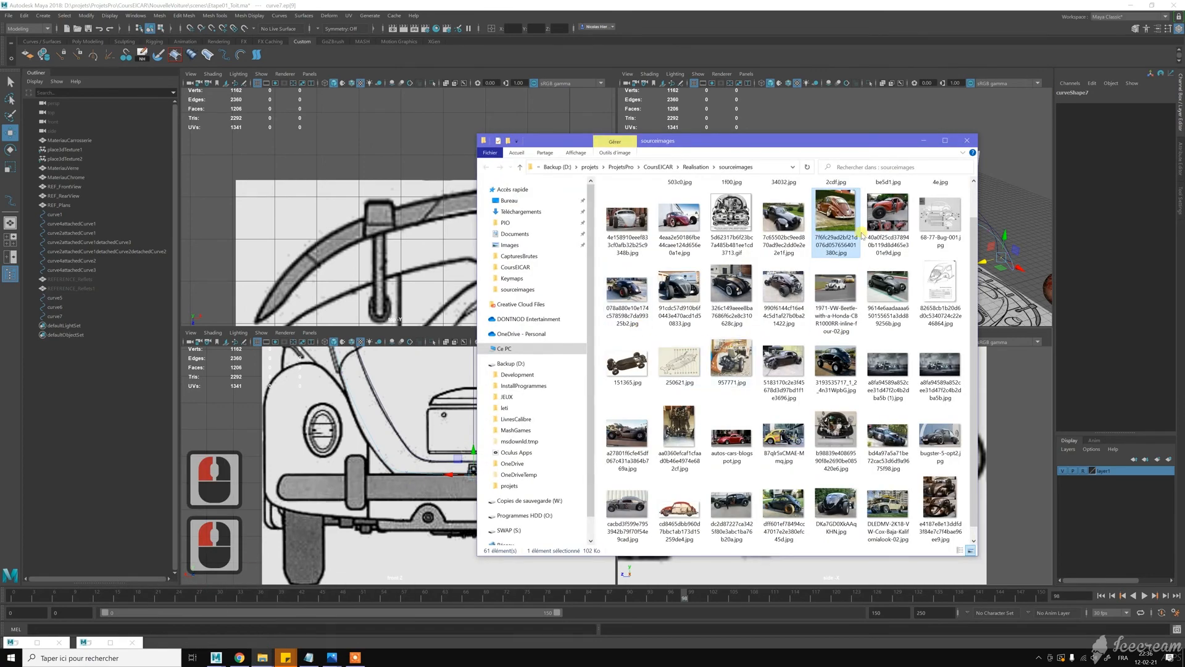
pyautogui.scroll(3, 684, 253)
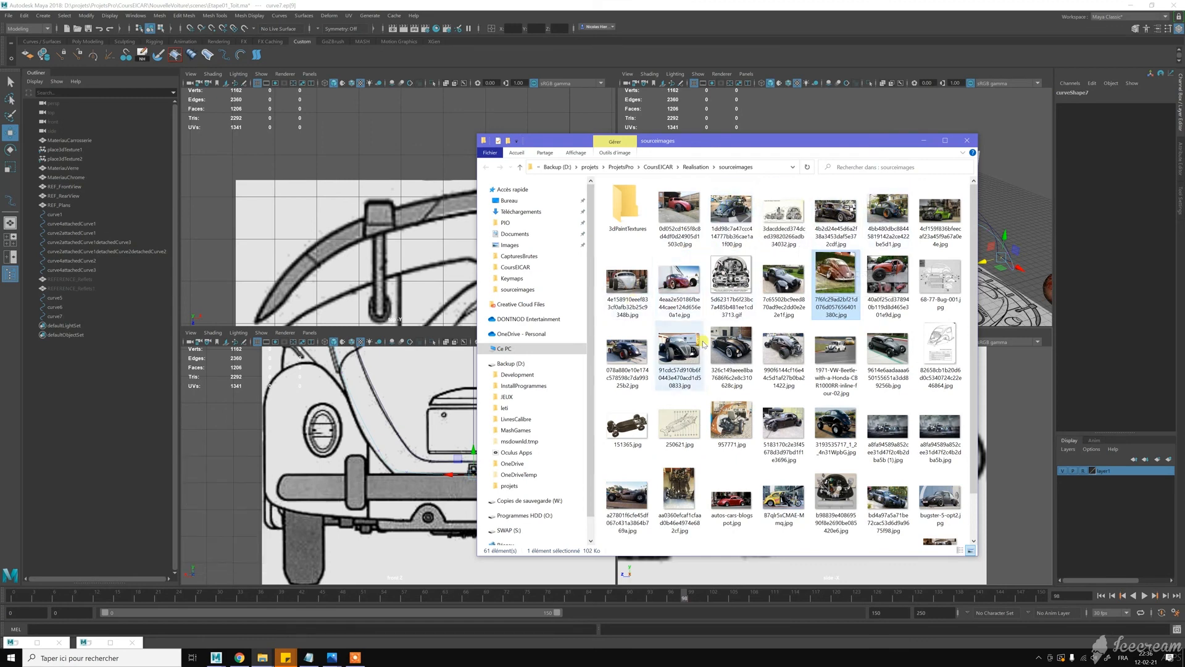
pyautogui.scroll(-1, 792, 348)
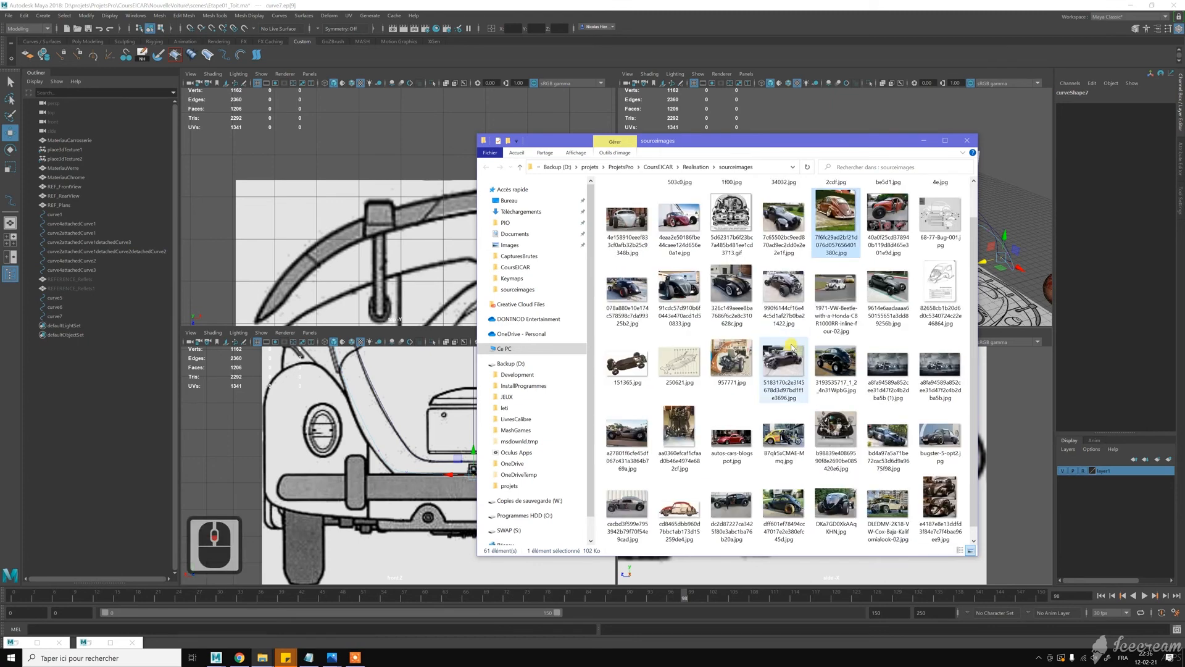
pyautogui.scroll(-1, 792, 347)
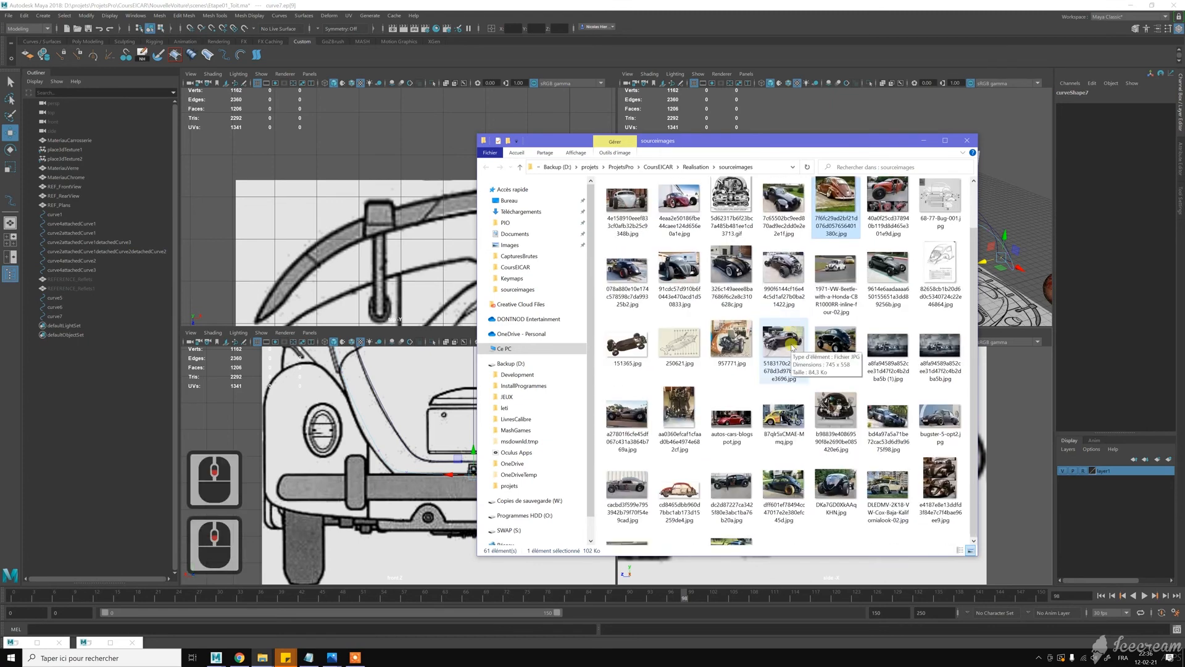
pyautogui.scroll(-3, 815, 431)
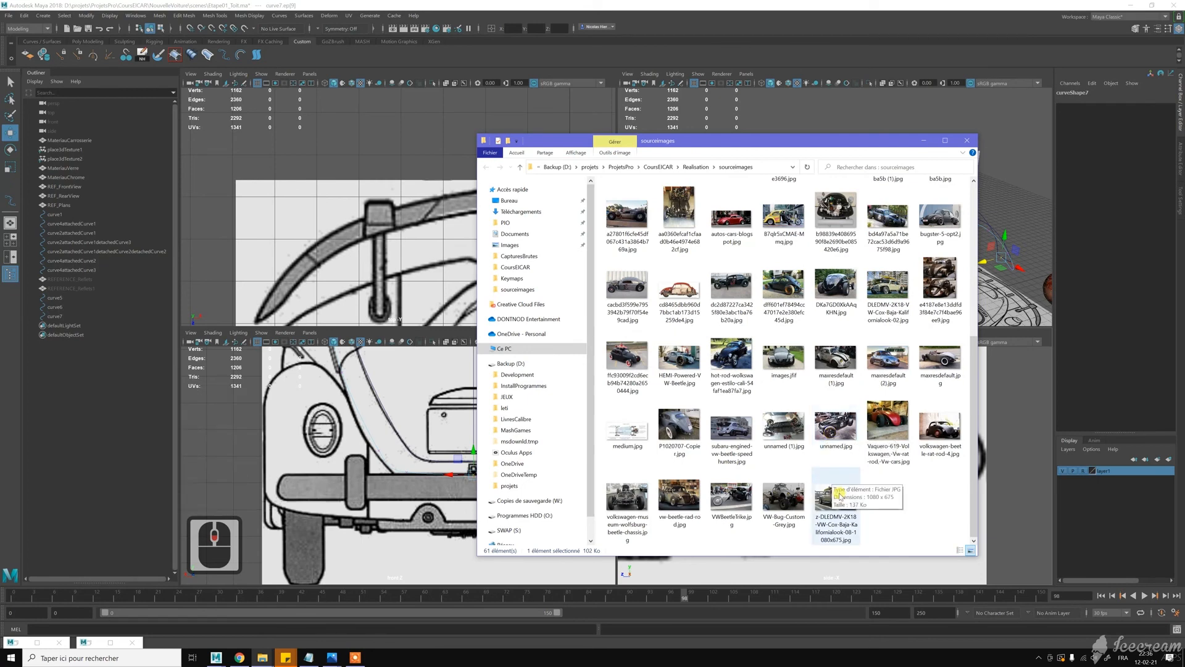
pyautogui.doubleClick(696, 432)
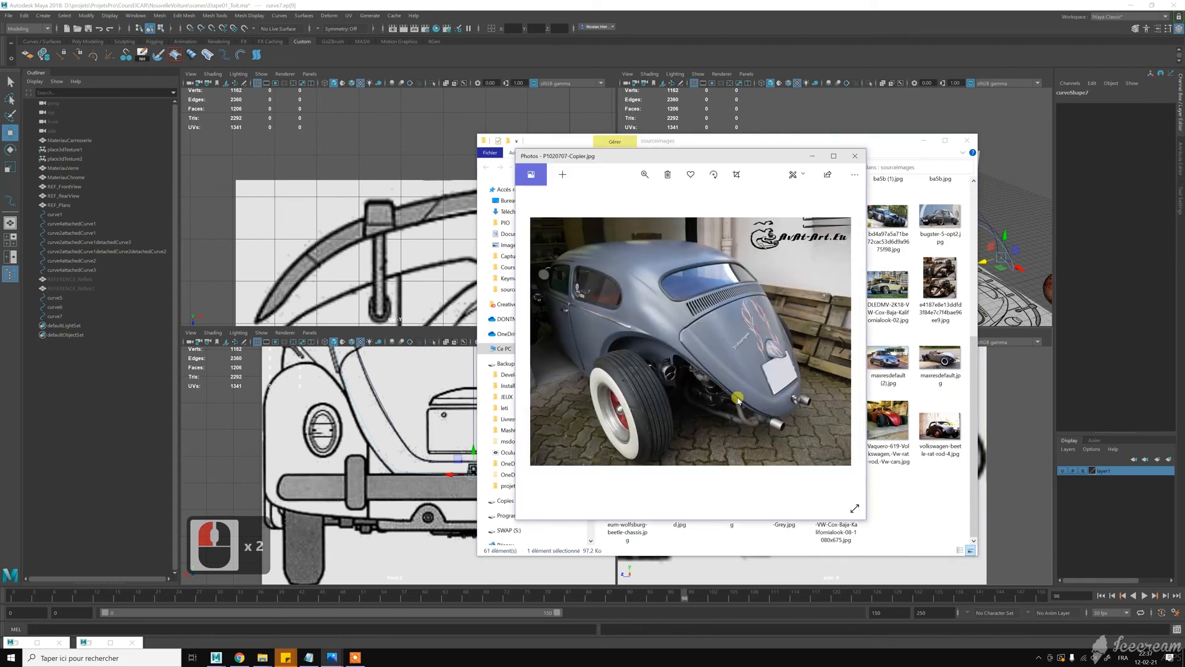
# Step: View subaru-engined-vw-beetle-speedhunters.jpg in place of the previous photo, and return to Maya from the photo and folder windows
pyautogui.click(855, 155)
pyautogui.scroll(-2, 879, 366)
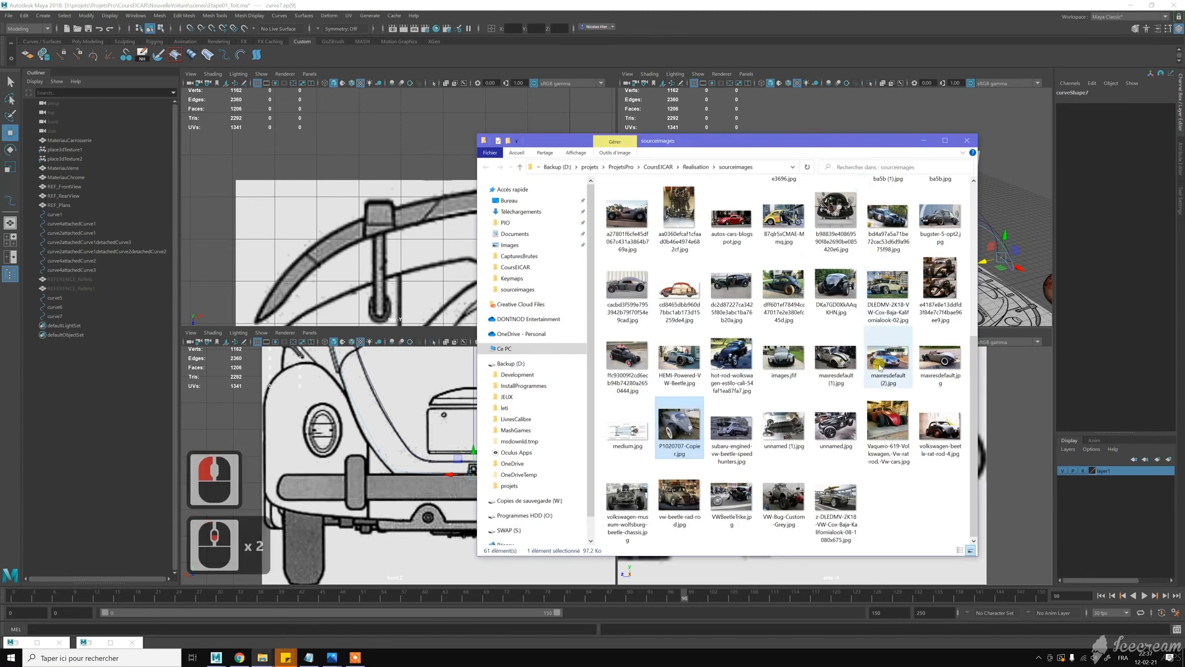
pyautogui.click(737, 438)
pyautogui.doubleClick(736, 438)
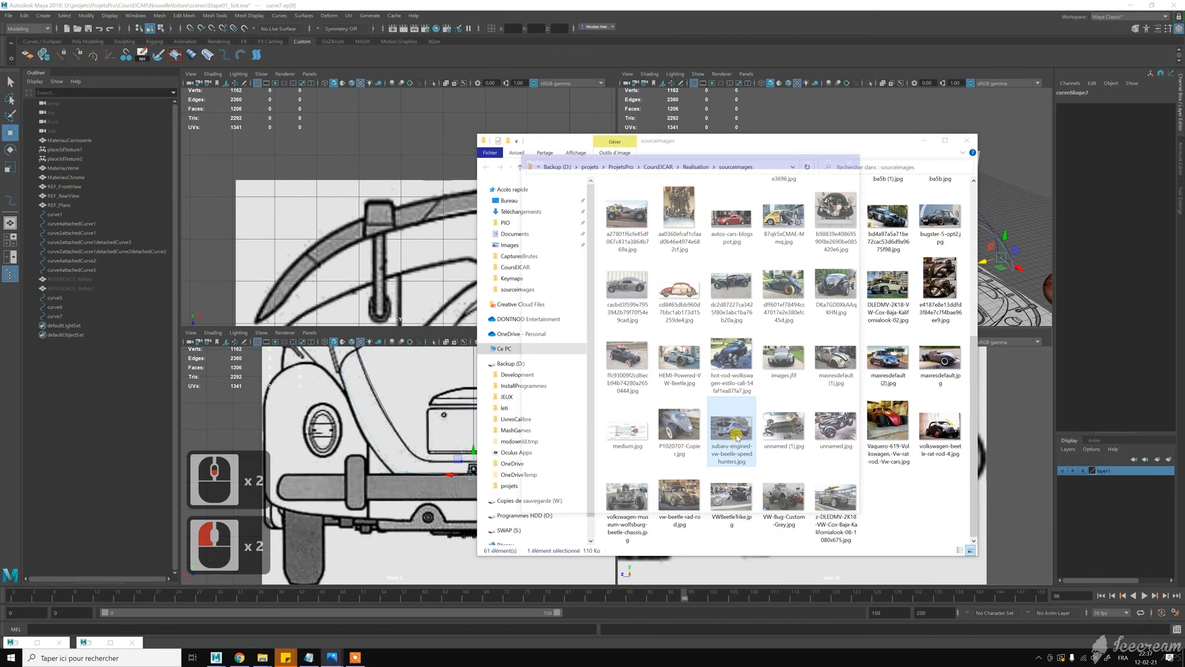
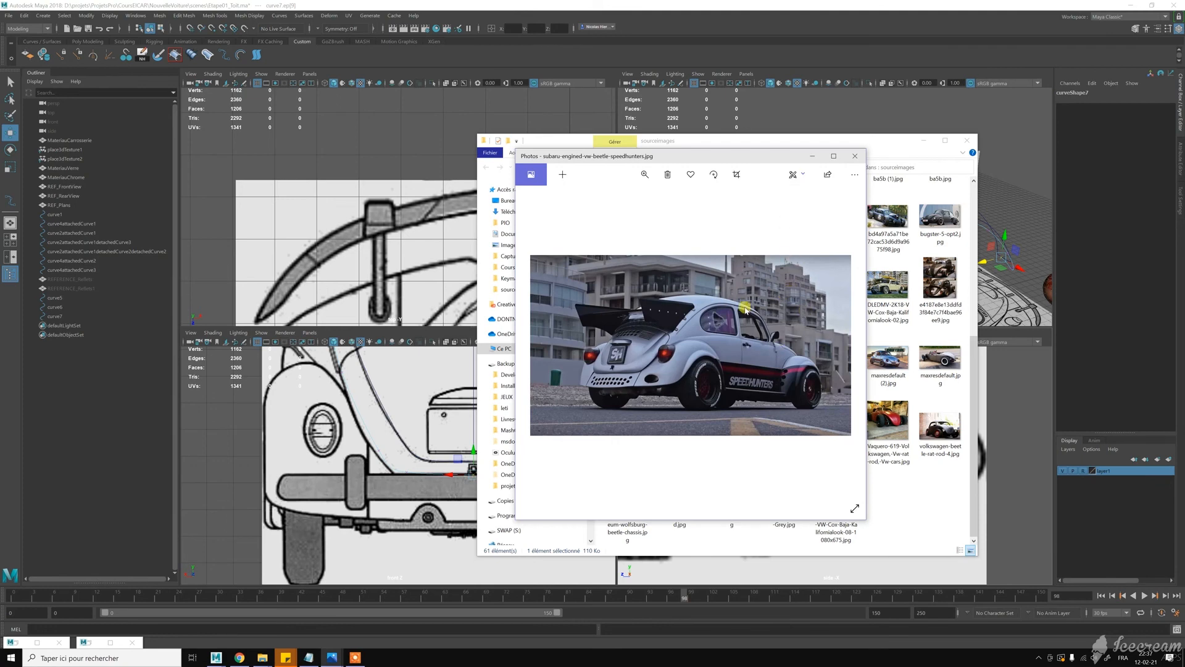
pyautogui.click(813, 155)
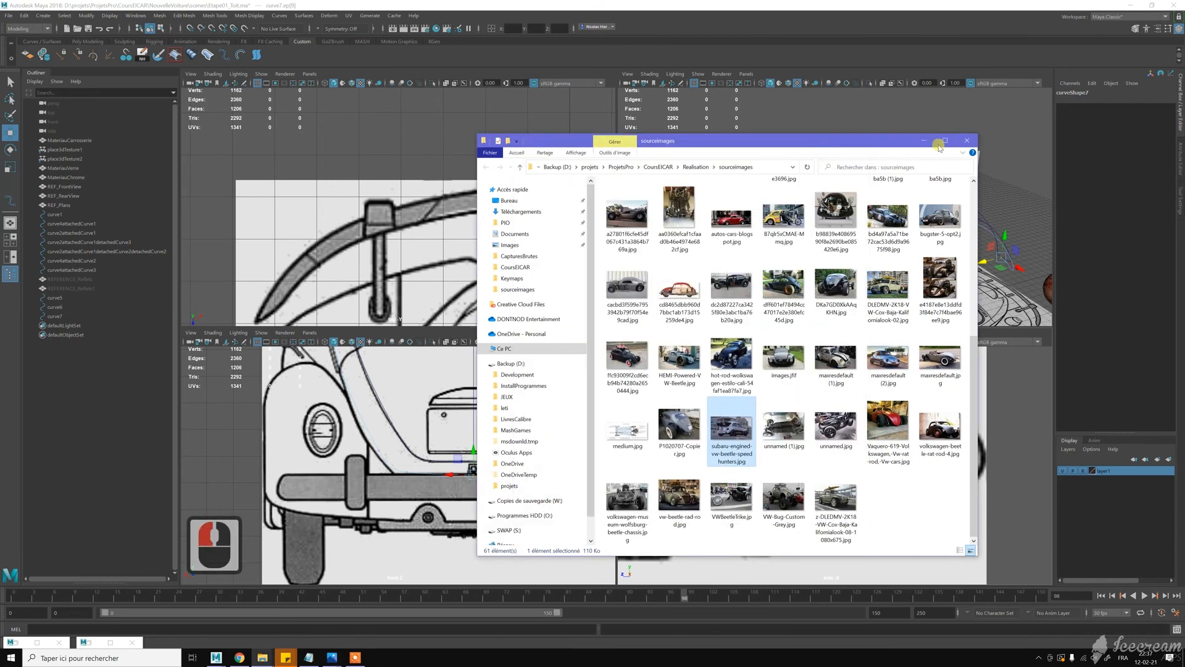
pyautogui.click(925, 141)
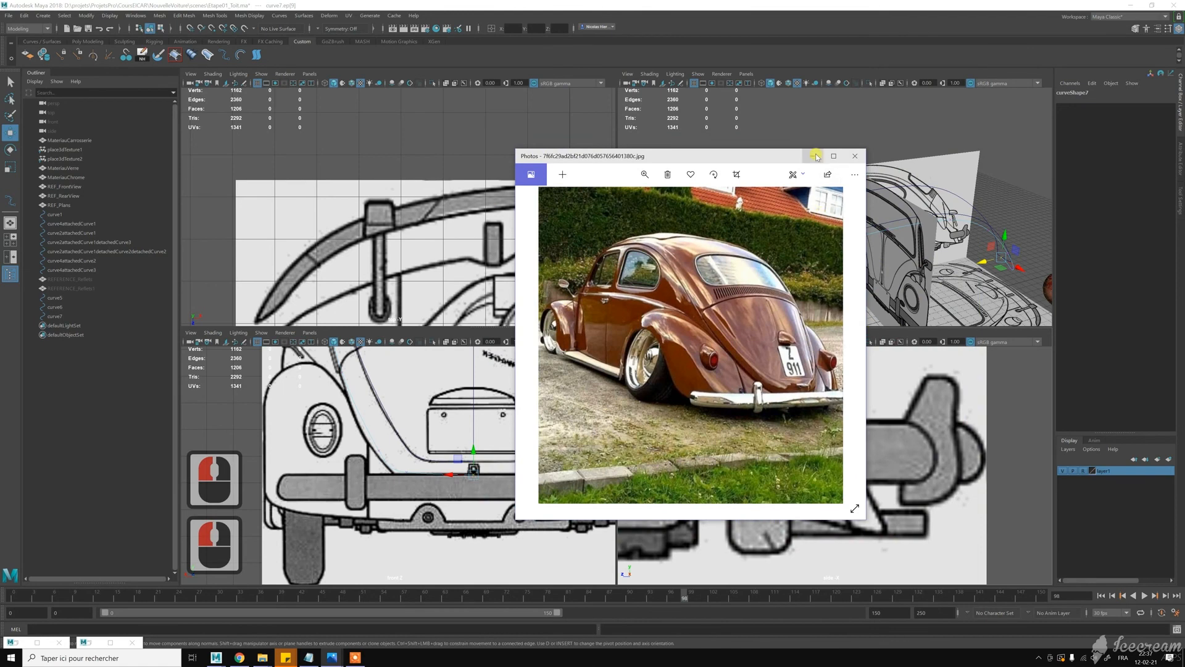
pyautogui.click(812, 156)
# Step: Lower curve7's rear end edit point to mid-bumper height, and lower the neighbouring edit point at the body edge slightly
pyautogui.moveTo(852, 397); pyautogui.dragTo(831, 442)
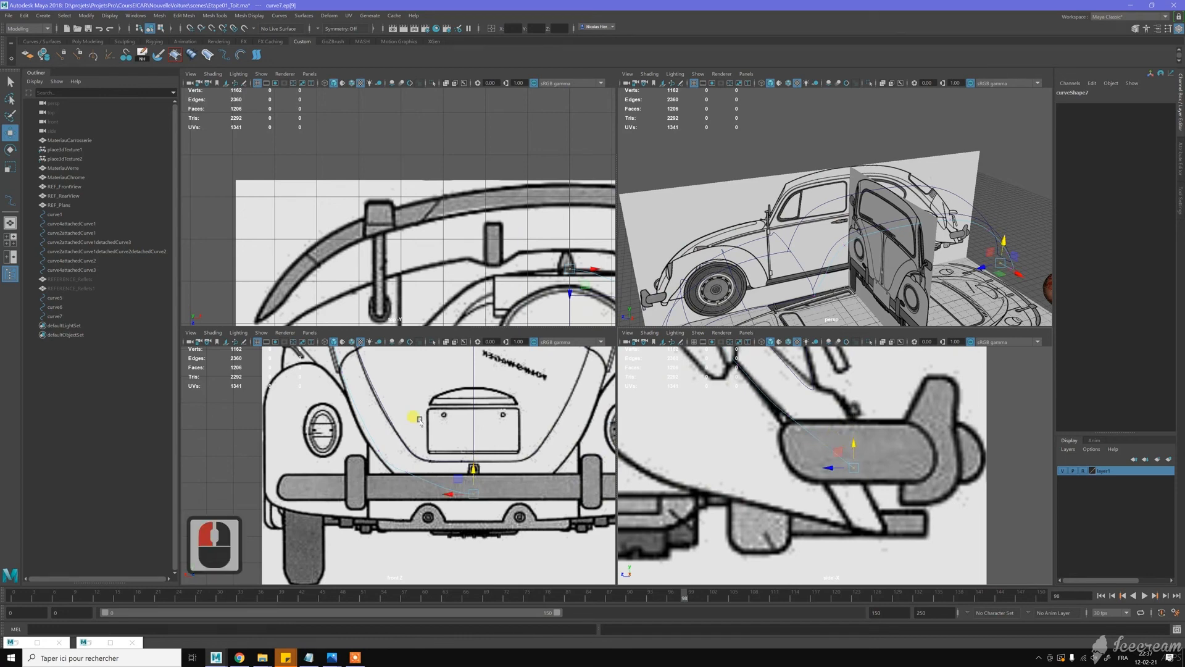
pyautogui.click(406, 472)
pyautogui.moveTo(407, 449); pyautogui.dragTo(401, 460)
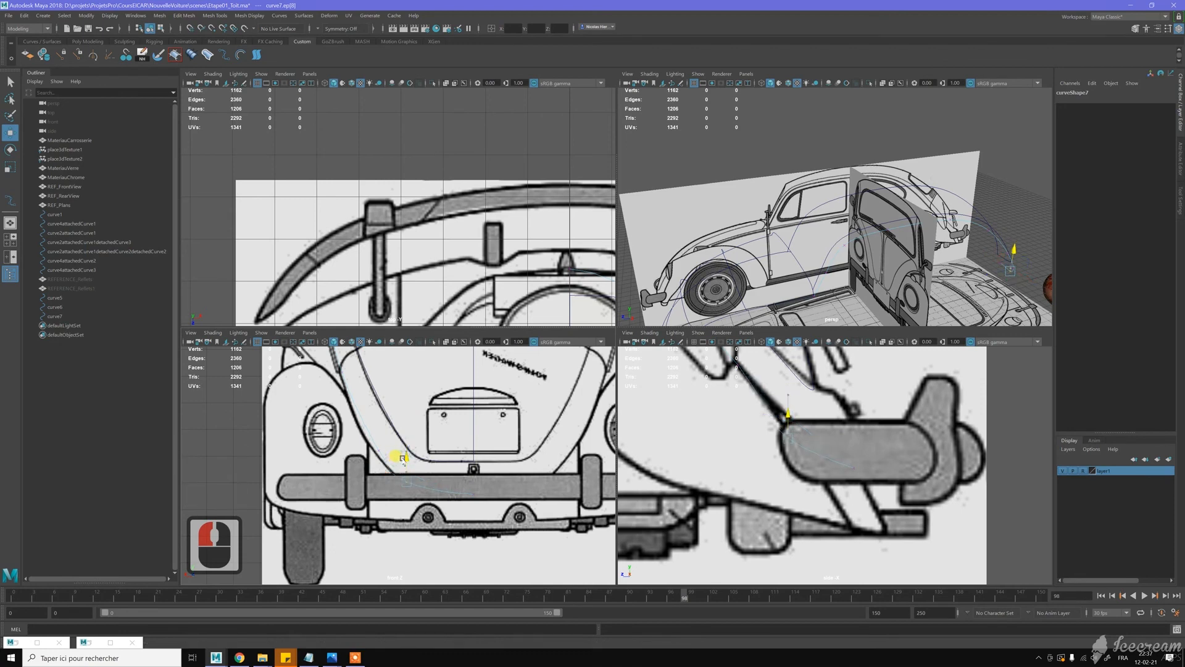
pyautogui.moveTo(405, 457); pyautogui.dragTo(400, 455)
# Step: Move curve7's edit point at the rear body corner rearward and inward to the body outline in the top view
pyautogui.click(380, 451)
pyautogui.keyDown('alt'); pyautogui.moveTo(499, 264); pyautogui.dragTo(407, 169, button='middle'); pyautogui.keyUp('alt')
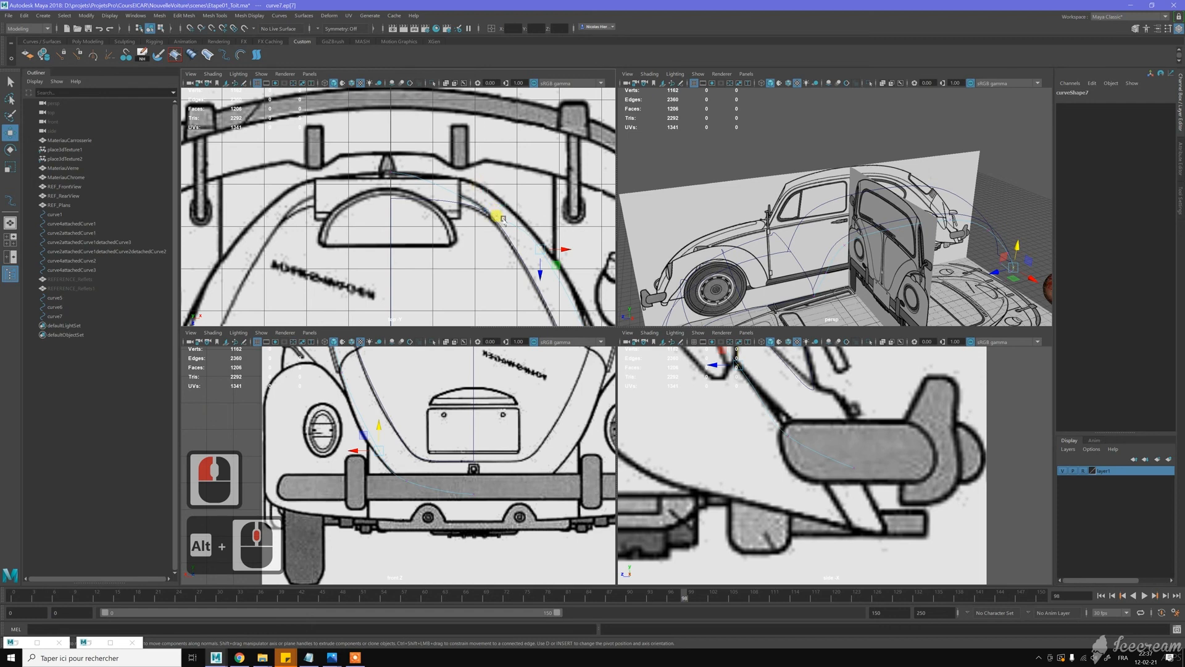
pyautogui.click(500, 217)
pyautogui.moveTo(497, 241); pyautogui.dragTo(485, 209)
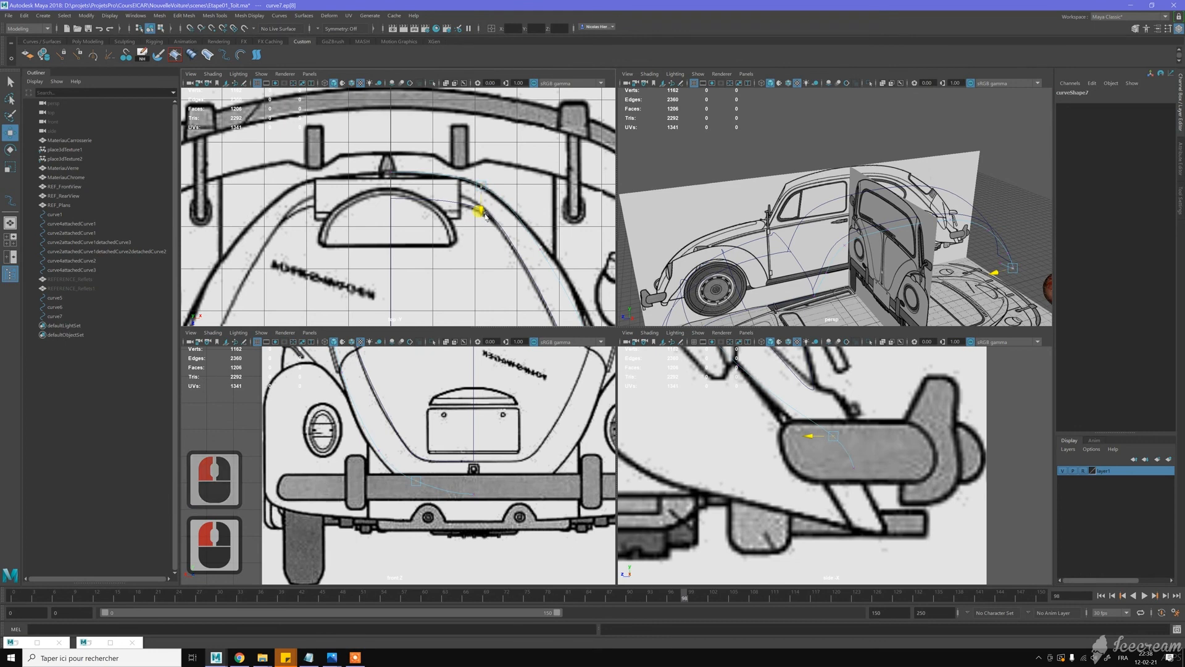
# Step: Move curve7's edit point below the taillight outward to the body outline in the top view and raise it in the side view
pyautogui.click(549, 250)
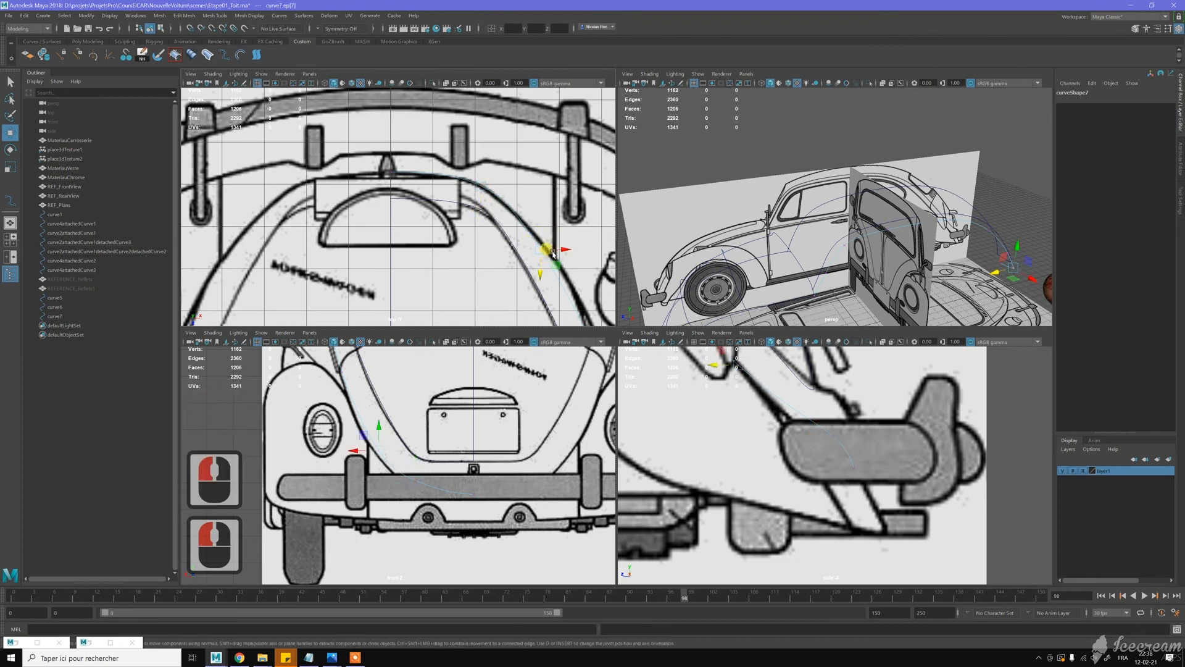
pyautogui.moveTo(558, 267); pyautogui.dragTo(571, 275)
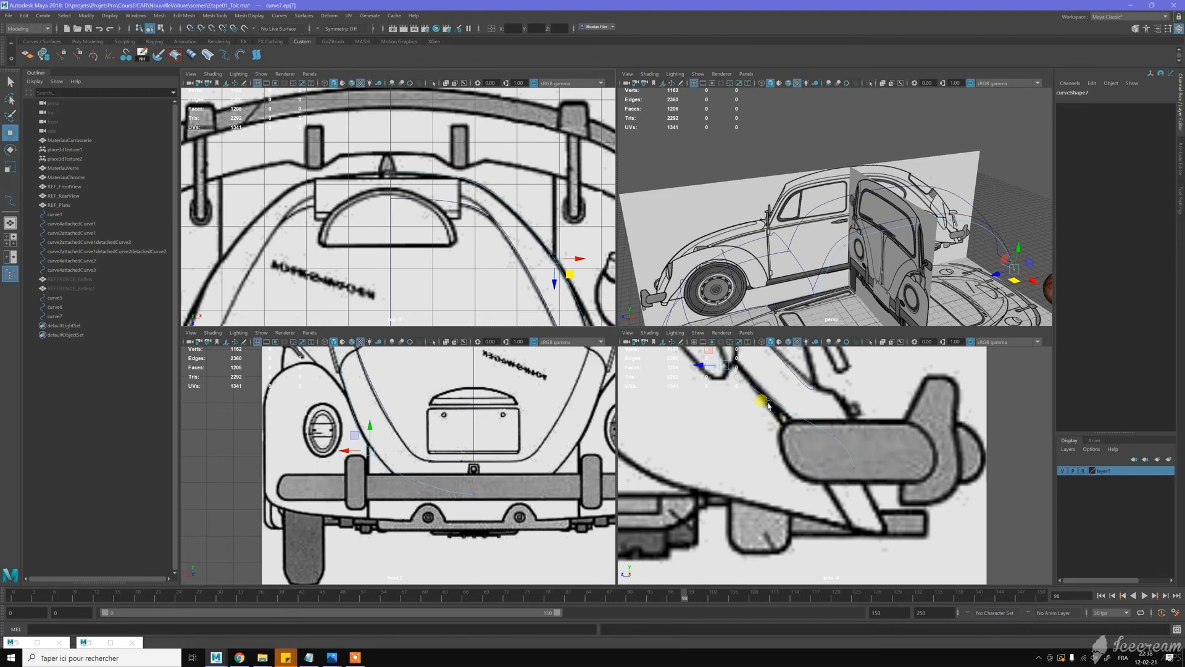
pyautogui.moveTo(700, 366); pyautogui.dragTo(706, 364)
pyautogui.keyDown('alt'); pyautogui.moveTo(704, 409); pyautogui.dragTo(719, 468, button='middle'); pyautogui.keyUp('alt')
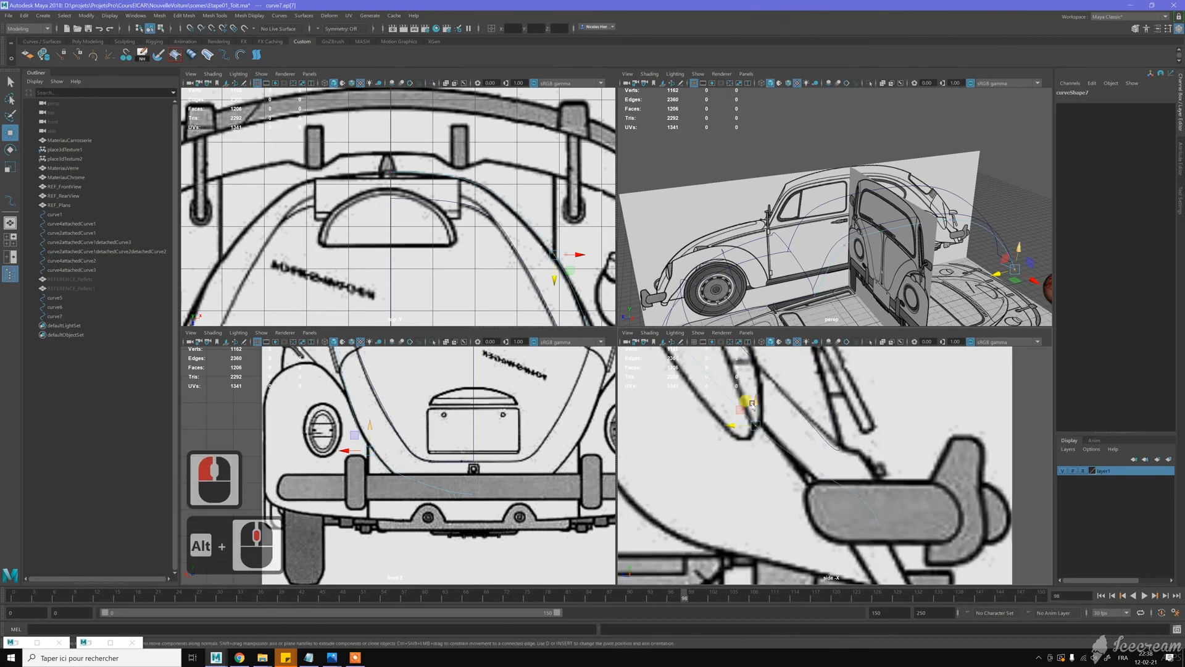
pyautogui.press('z')
pyautogui.moveTo(760, 407); pyautogui.dragTo(784, 388)
# Step: Fit the same edit point to the fender line in the rear view and fine-tune its sideways and lengthwise position from the top
pyautogui.keyDown('alt'); pyautogui.moveTo(394, 421); pyautogui.dragTo(436, 452, button='middle'); pyautogui.keyUp('alt')
pyautogui.scroll(5, 440, 423)
pyautogui.keyDown('alt'); pyautogui.scroll(3, 435, 451); pyautogui.keyUp('alt')
pyautogui.scroll(5, 436, 452)
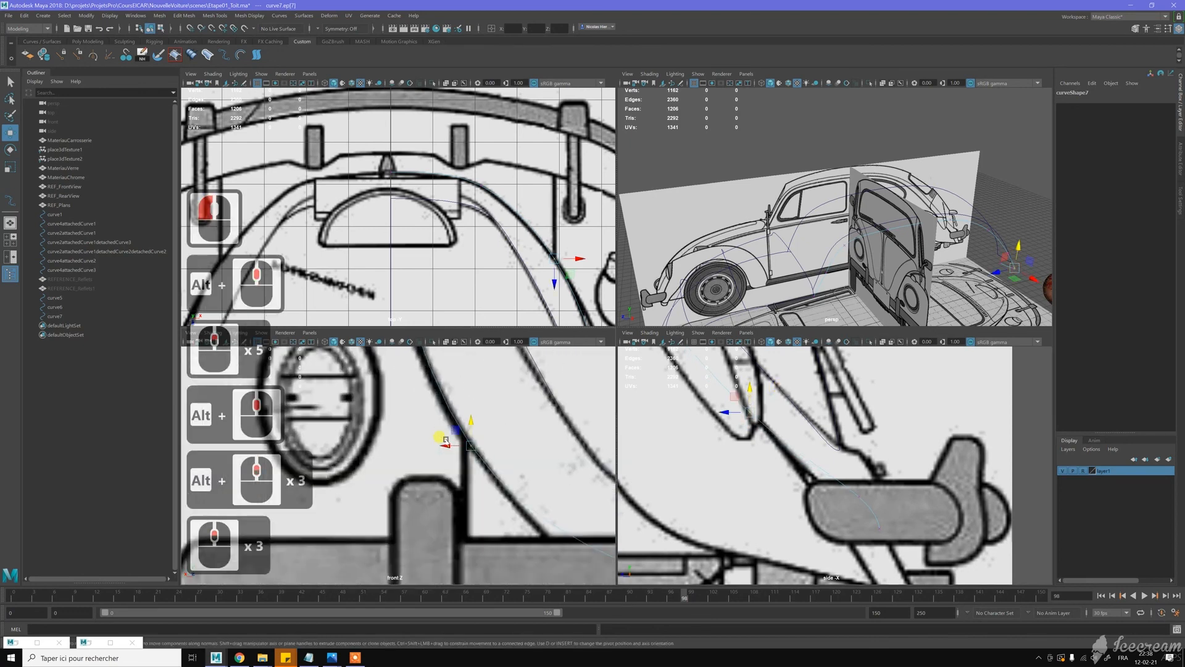
pyautogui.click(450, 424)
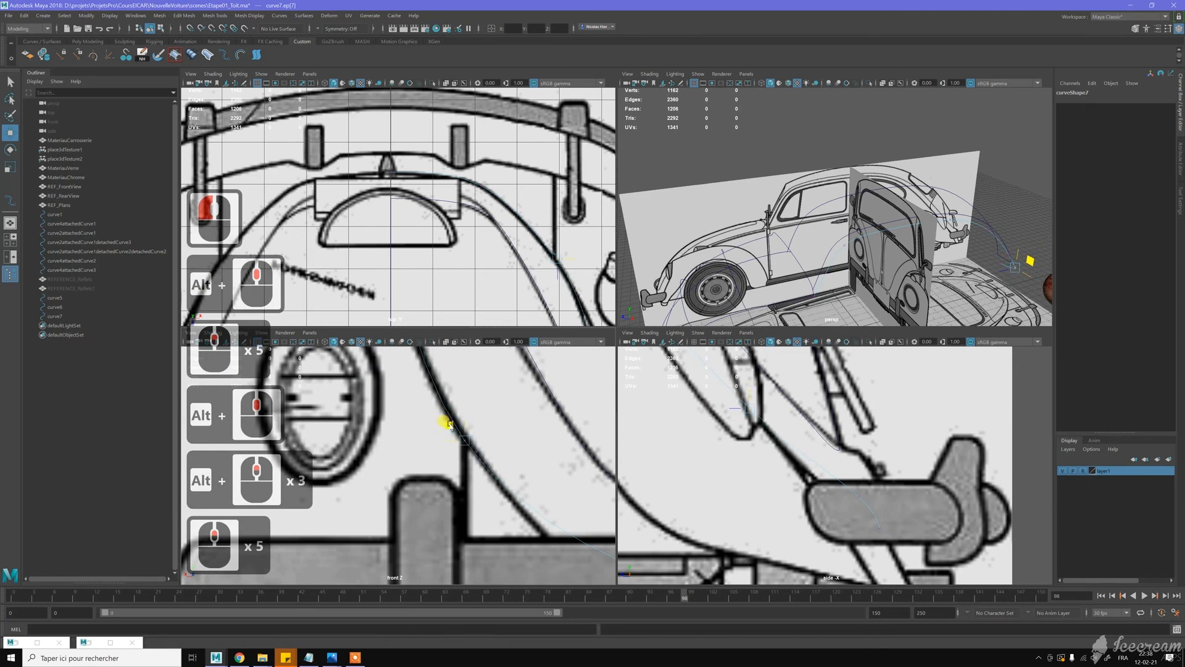
pyautogui.click(450, 425)
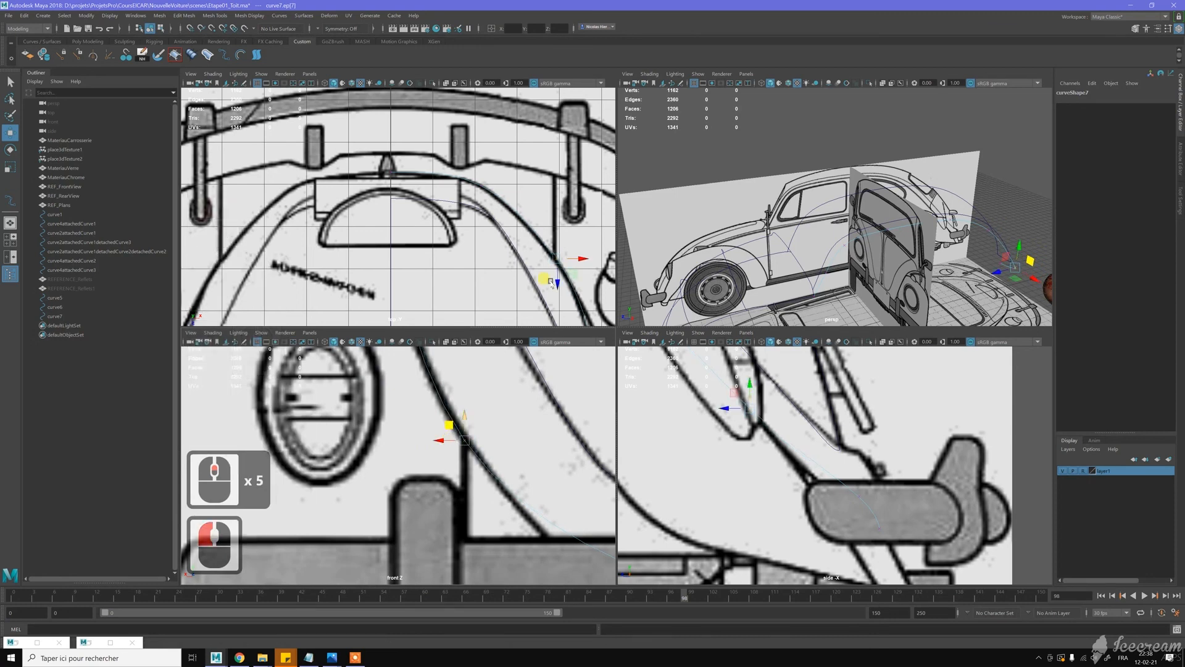
pyautogui.moveTo(580, 260); pyautogui.dragTo(578, 262)
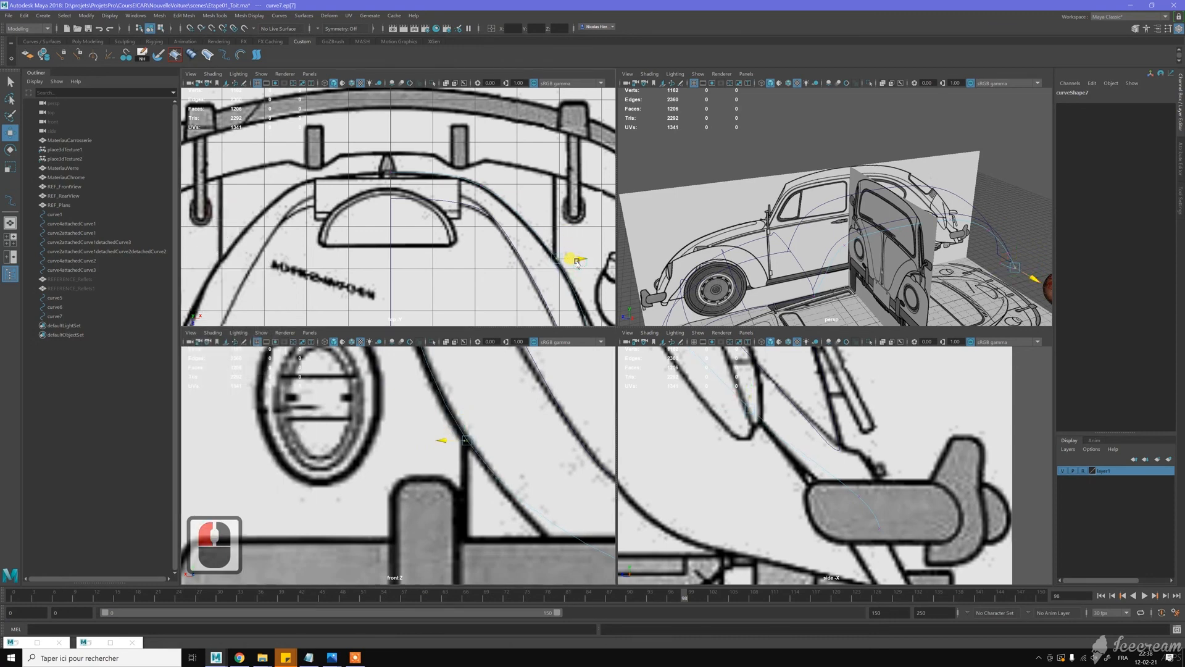
pyautogui.click(577, 262)
pyautogui.click(553, 284)
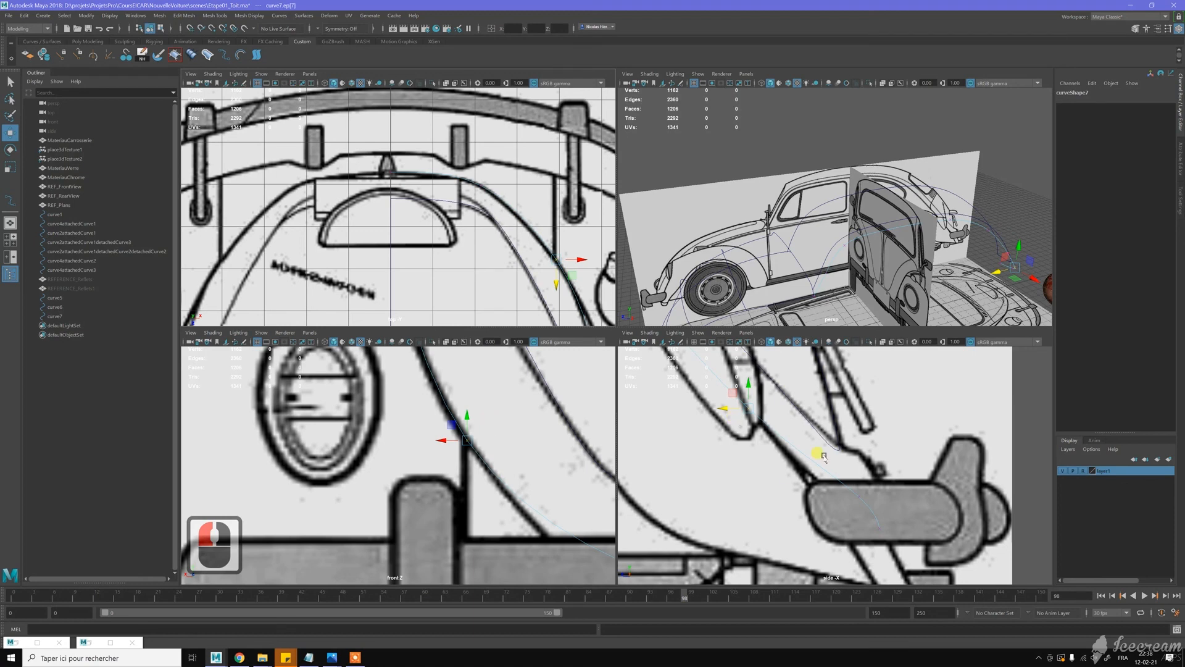
# Step: Reposition curve7's edit point beside the number plate light onto the rounded rear corner of the body in the top view
pyautogui.click(416, 187)
pyautogui.keyDown('alt'); pyautogui.moveTo(418, 187); pyautogui.dragTo(414, 214, button='middle'); pyautogui.keyUp('alt')
pyautogui.scroll(5, 476, 207)
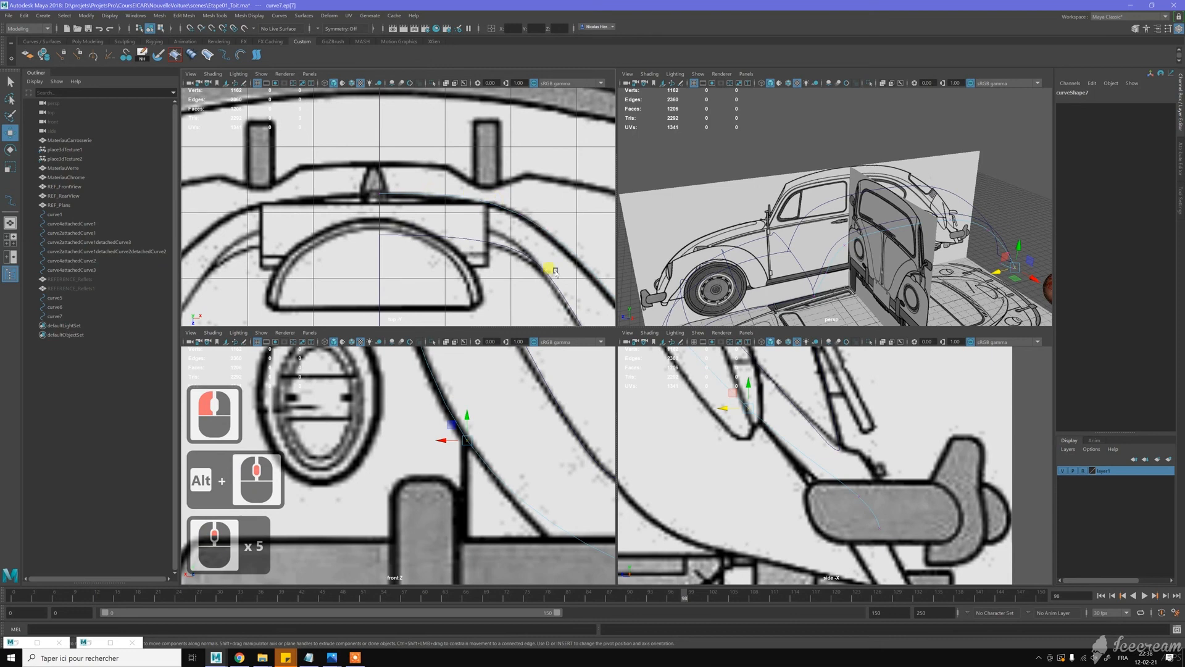
pyautogui.keyDown('alt'); pyautogui.moveTo(555, 270); pyautogui.dragTo(497, 258, button='middle'); pyautogui.keyUp('alt')
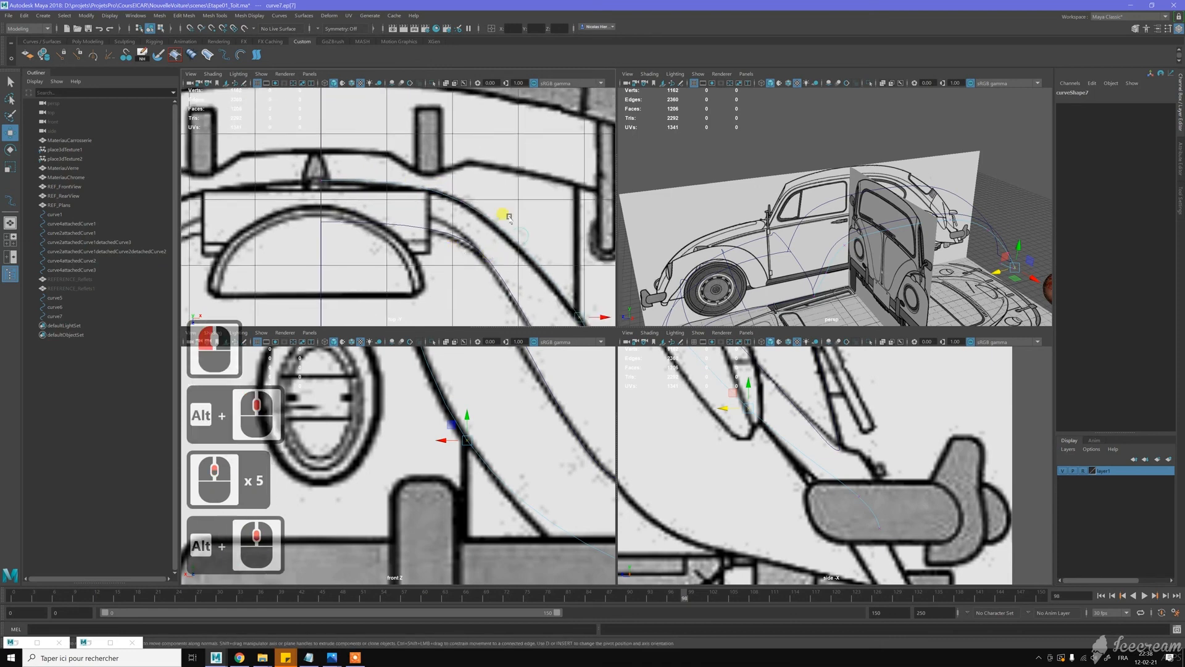
pyautogui.click(464, 198)
pyautogui.moveTo(464, 199)
pyautogui.mouseDown()
pyautogui.moveTo(484, 221)
pyautogui.moveTo(471, 212)
pyautogui.mouseUp()
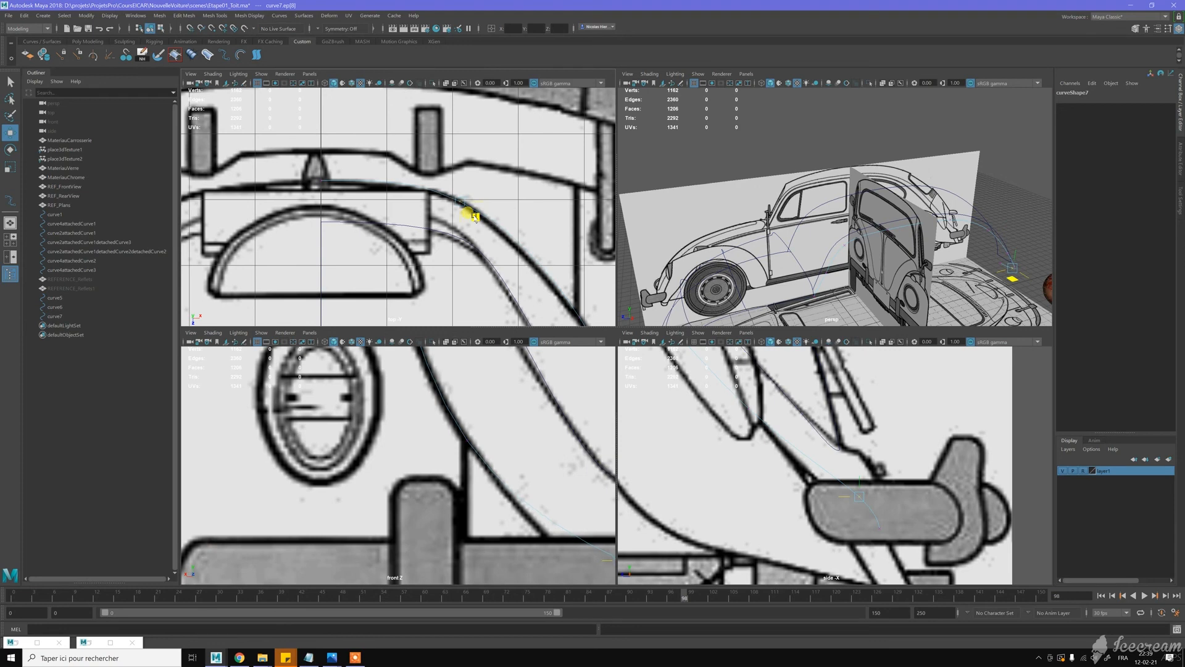
pyautogui.moveTo(477, 216)
pyautogui.mouseDown()
pyautogui.moveTo(463, 205)
pyautogui.moveTo(477, 216)
pyautogui.mouseUp()
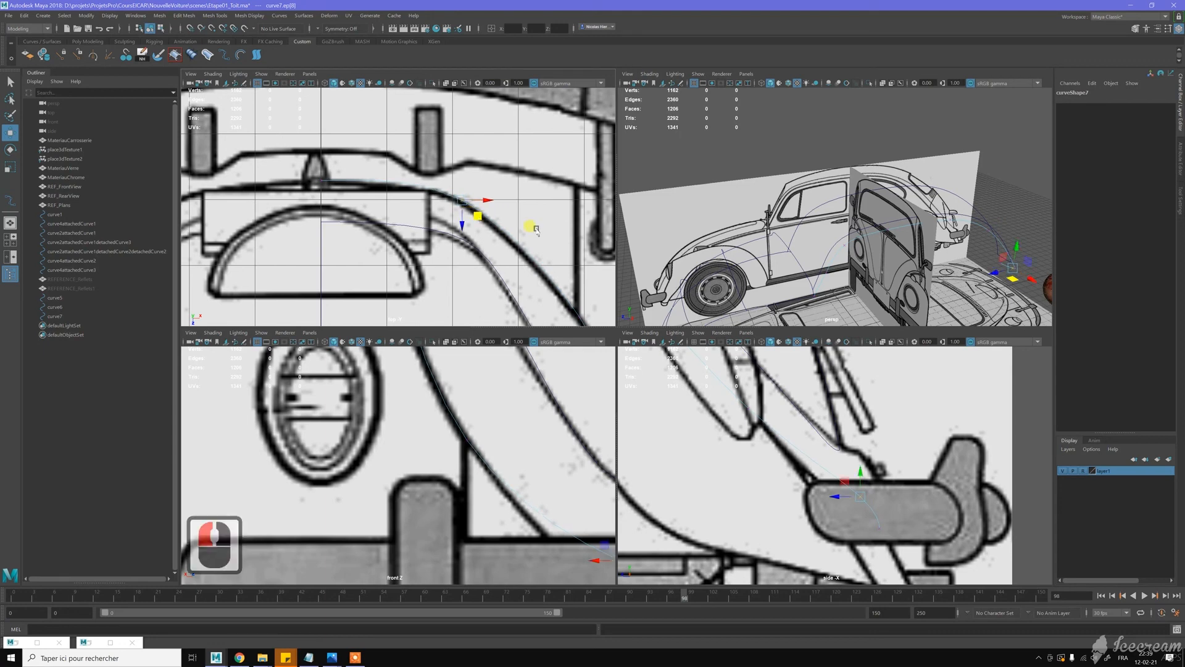
# Step: Adjust curve7's edit point at the fender seam lengthwise onto the body outline in the top view
pyautogui.keyDown('alt'); pyautogui.moveTo(555, 272); pyautogui.dragTo(519, 242, button='middle'); pyautogui.keyUp('alt')
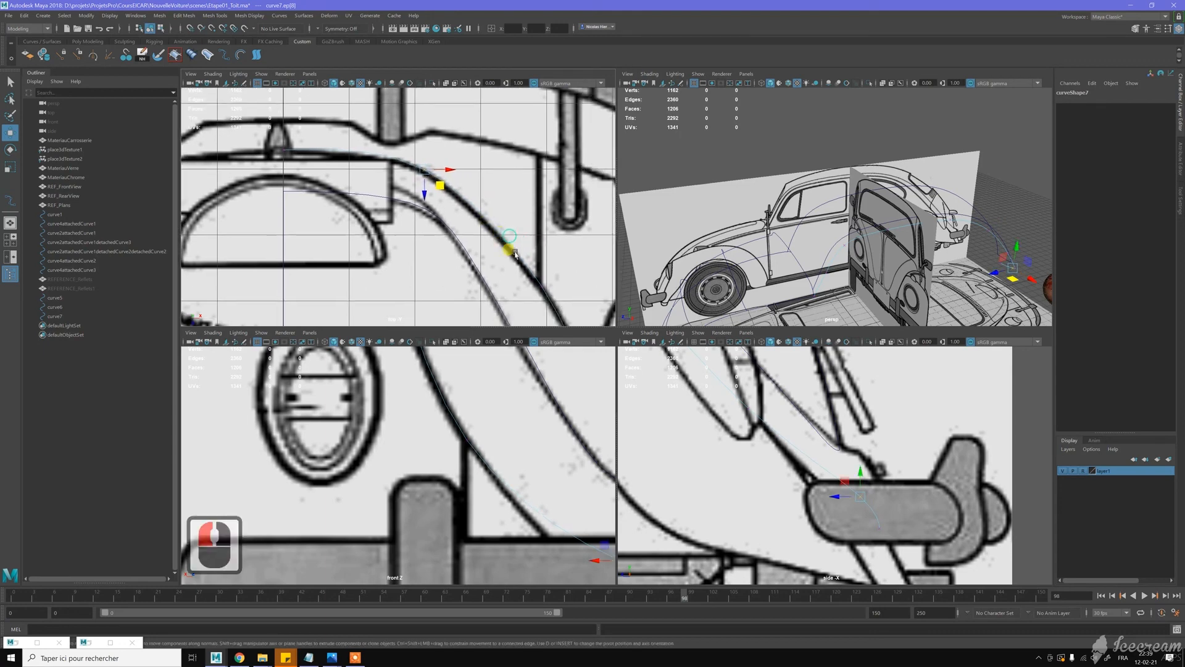
pyautogui.click(539, 298)
pyautogui.moveTo(539, 310); pyautogui.dragTo(538, 311)
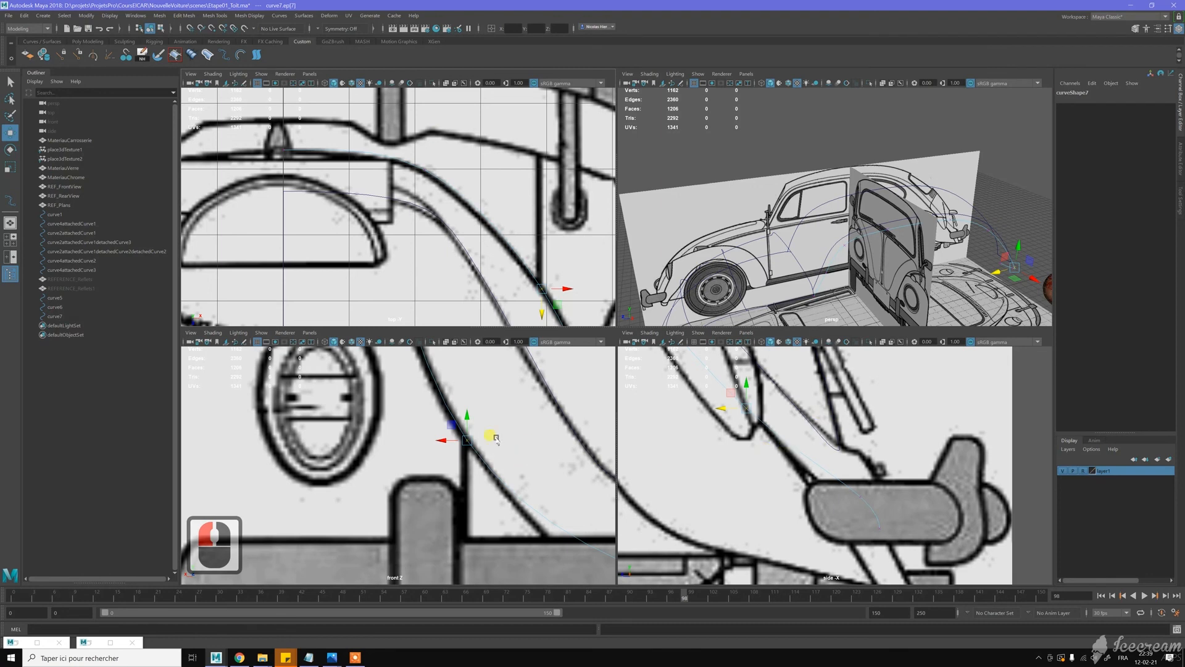
# Step: Shift curve7's edit point behind the bumper toward the centre, fit it to the rounded corner from the top, and lower it in the rear and side views
pyautogui.keyDown('alt'); pyautogui.moveTo(495, 437); pyautogui.dragTo(455, 424, button='middle'); pyautogui.keyUp('alt')
pyautogui.scroll(-8, 453, 424)
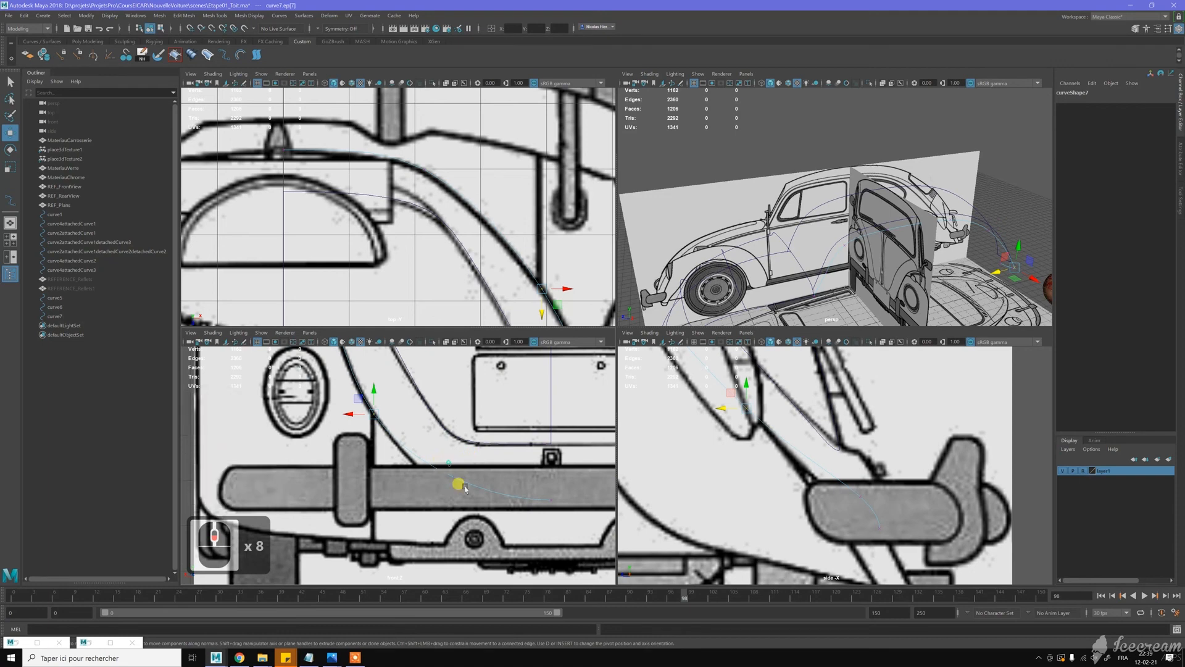
pyautogui.click(455, 478)
pyautogui.moveTo(418, 472); pyautogui.dragTo(414, 484)
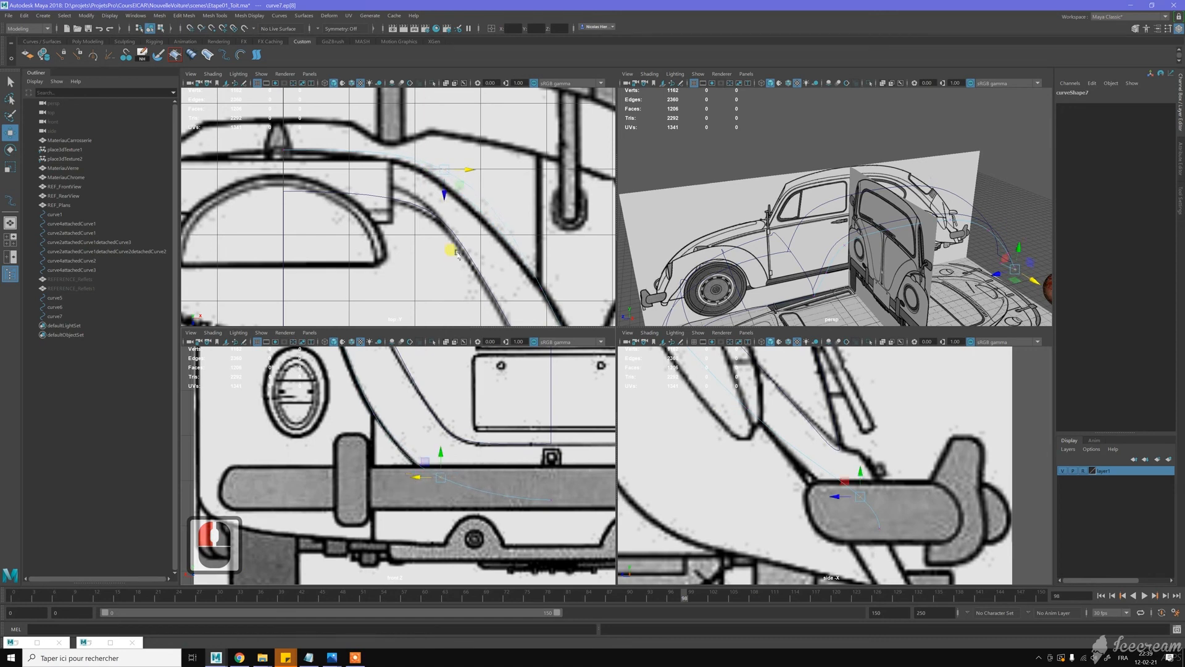
pyautogui.moveTo(450, 192); pyautogui.dragTo(440, 191)
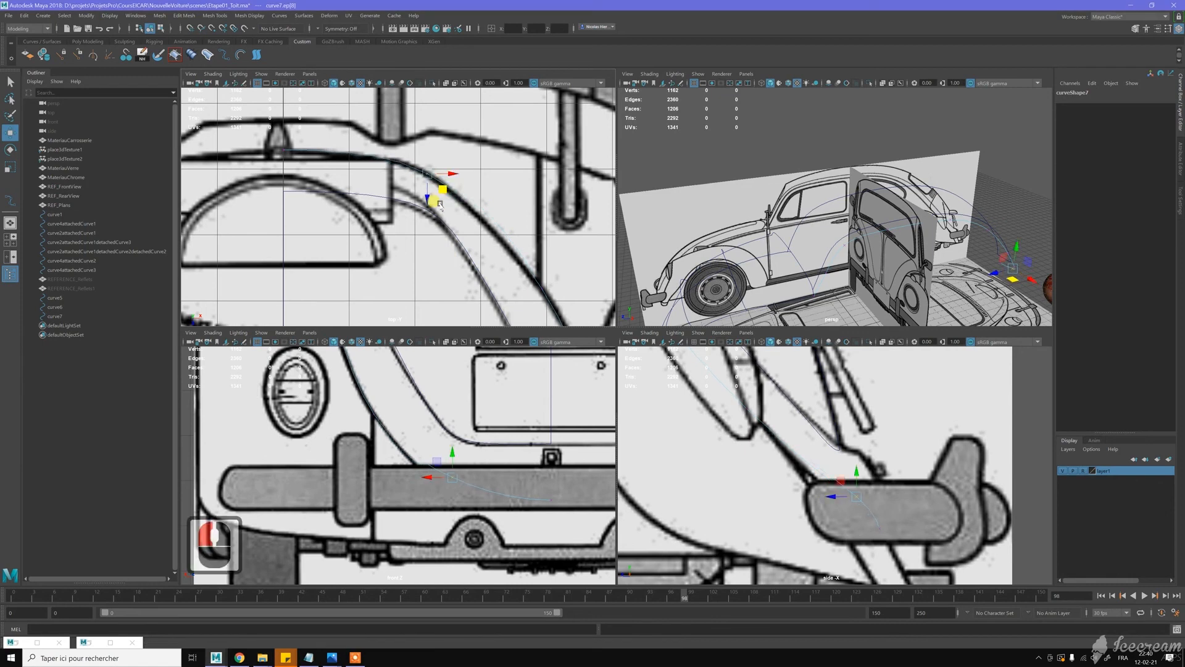
pyautogui.moveTo(451, 454); pyautogui.dragTo(444, 459)
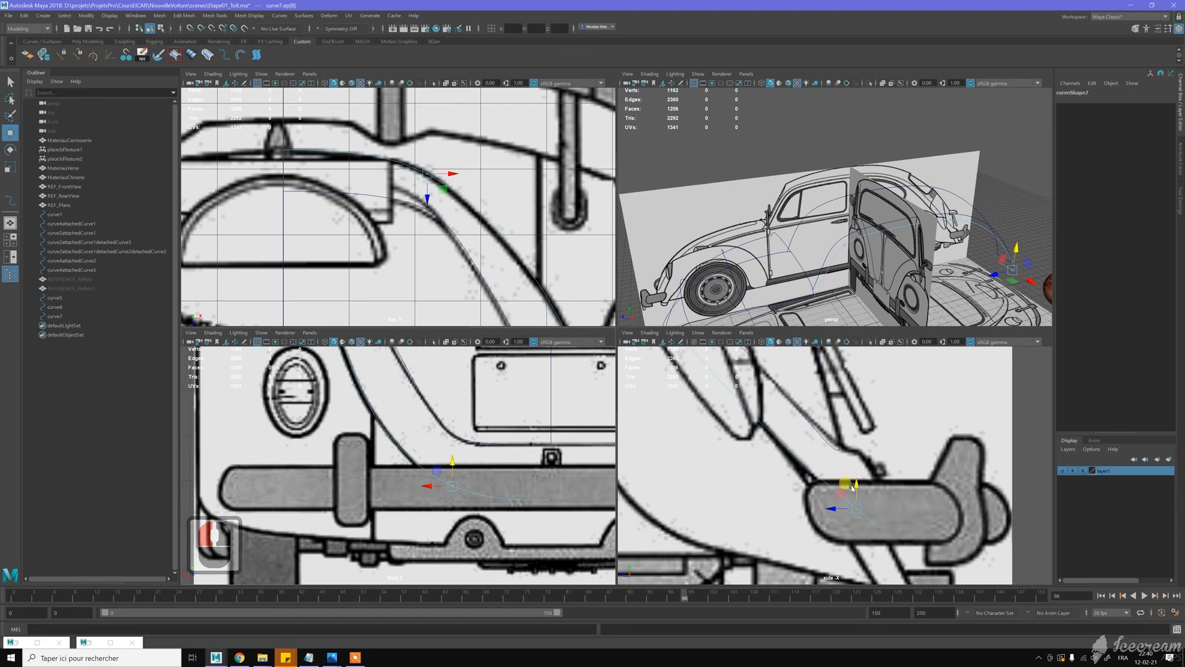
pyautogui.moveTo(855, 486); pyautogui.dragTo(849, 488)
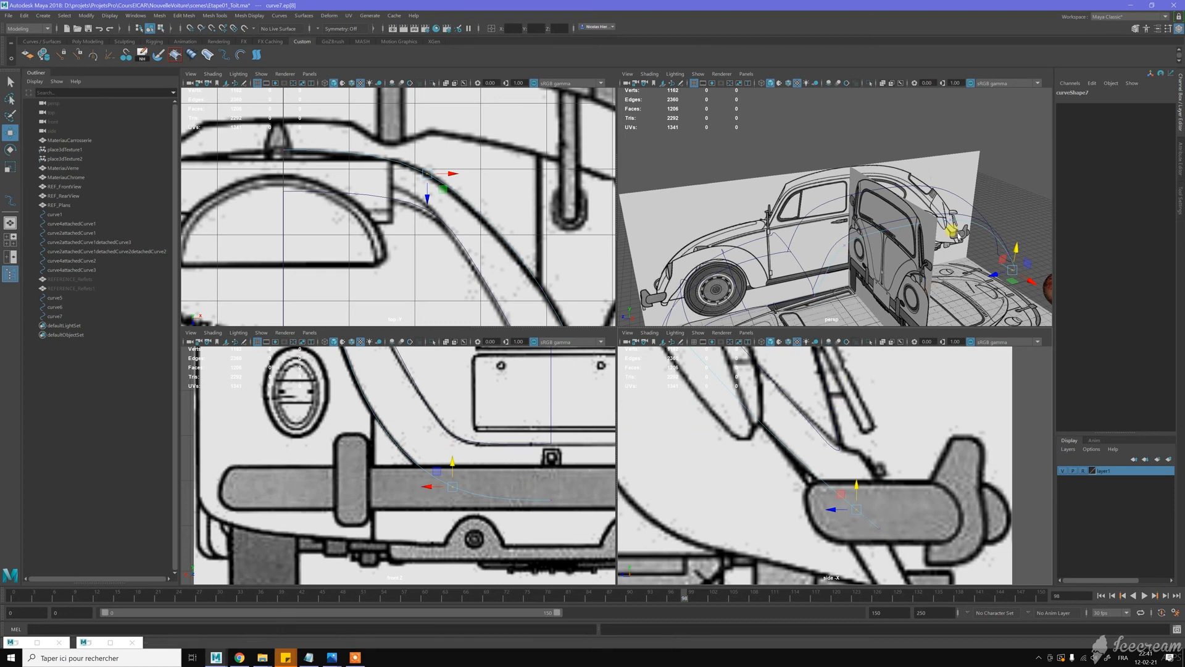
# Step: Return curve7 from edit point selection to object mode and clear the selection
pyautogui.keyDown('alt'); pyautogui.moveTo(972, 196); pyautogui.dragTo(811, 195); pyautogui.keyUp('alt')
pyautogui.keyDown('alt'); pyautogui.moveTo(810, 195); pyautogui.dragTo(751, 201, button='middle'); pyautogui.keyUp('alt')
pyautogui.rightClick(752, 194)
pyautogui.click(831, 197)
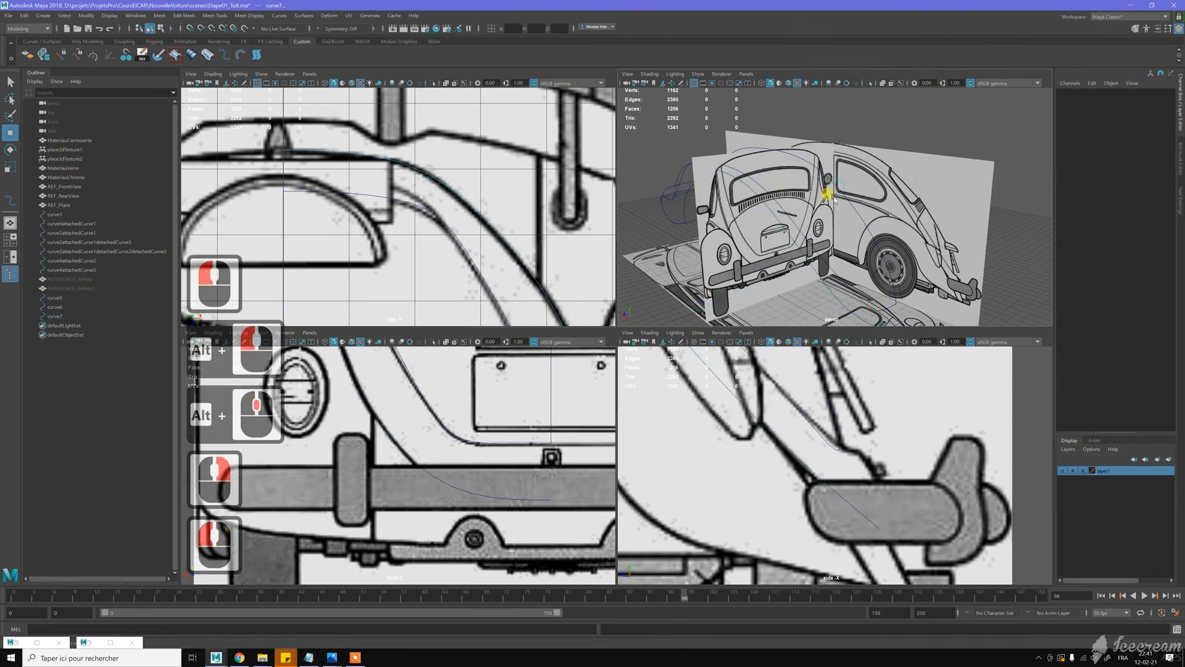
# Step: Hide the blueprint layer layer1 so only the guide curves show, and save the scene
pyautogui.click(1062, 471)
pyautogui.keyDown('alt'); pyautogui.moveTo(794, 238); pyautogui.dragTo(842, 229); pyautogui.keyUp('alt')
pyautogui.hotkey('ctrl', 's')
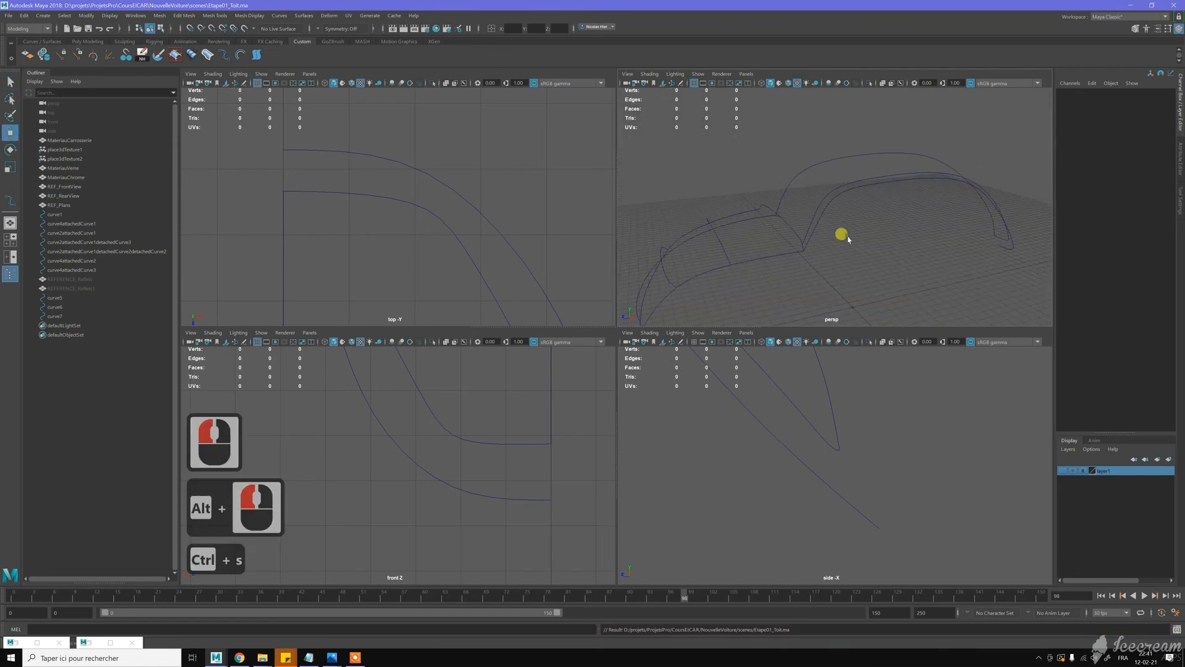
# Step: Start saving the scene as a new file based on Etape01_Toit.ma, placing the text cursor before the file extension
pyautogui.click(7, 14)
pyautogui.click(56, 58)
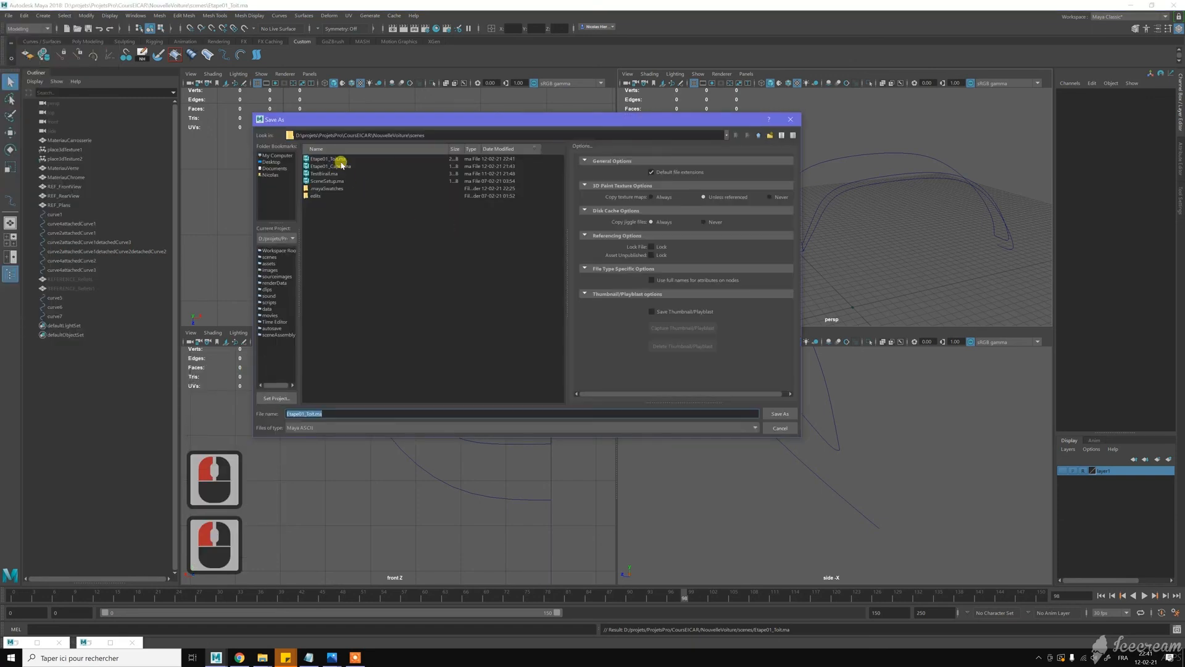
pyautogui.click(343, 161)
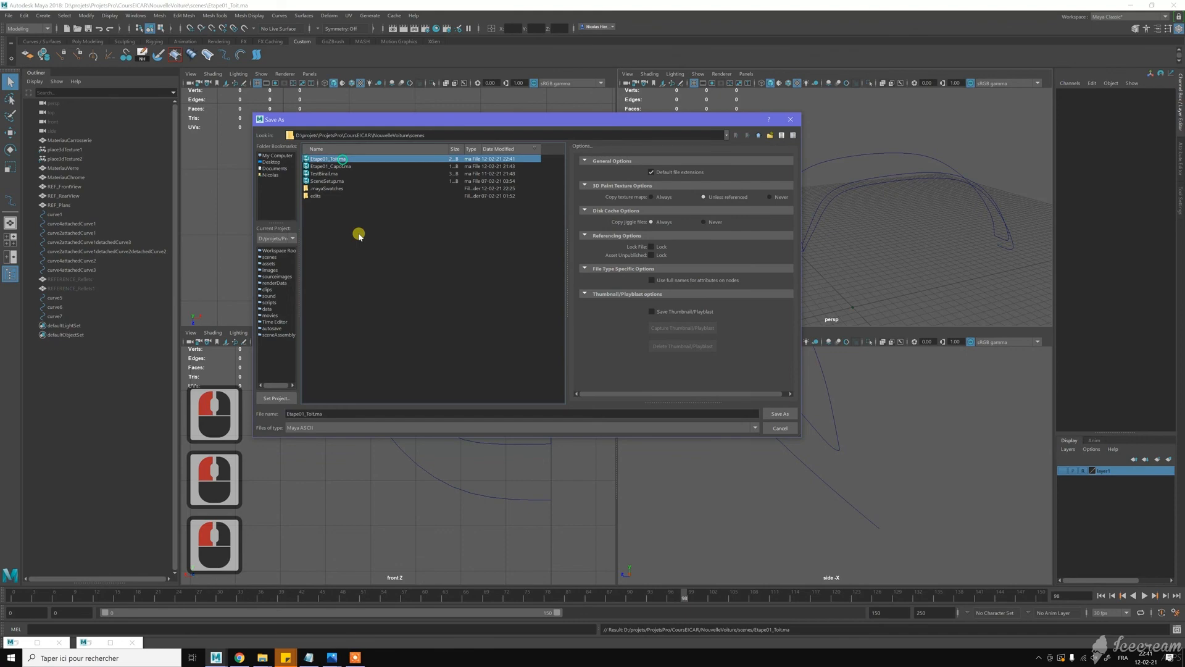
pyautogui.click(325, 414)
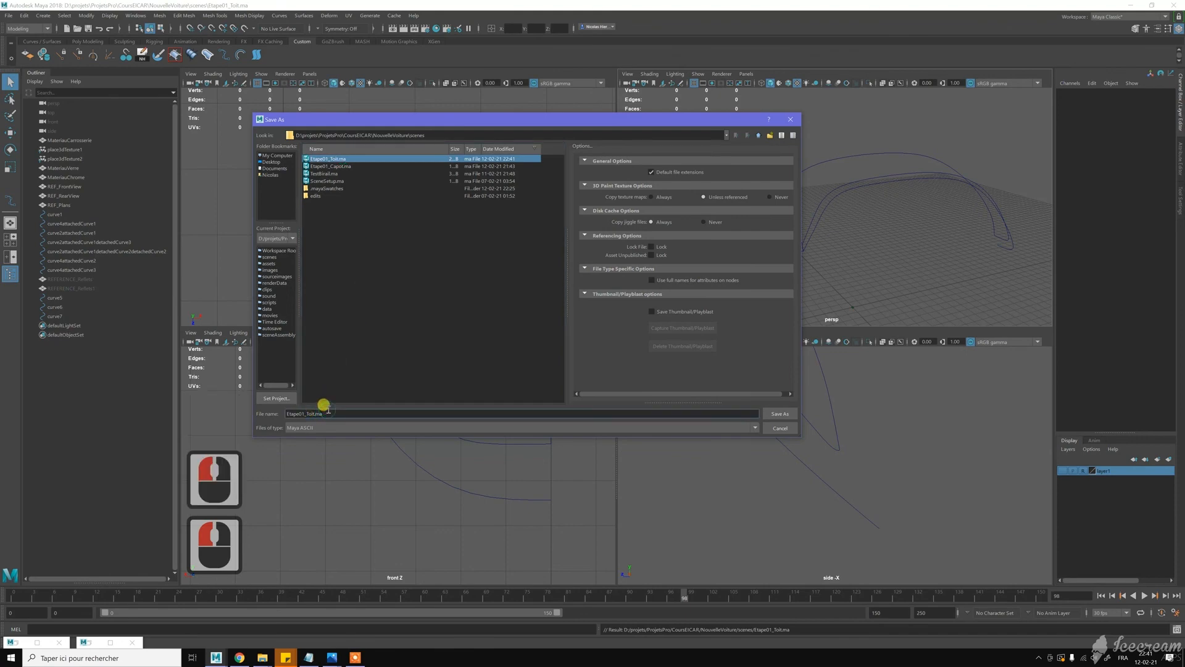
pyautogui.press('Left')
pyautogui.press('Left')
pyautogui.press('Left')
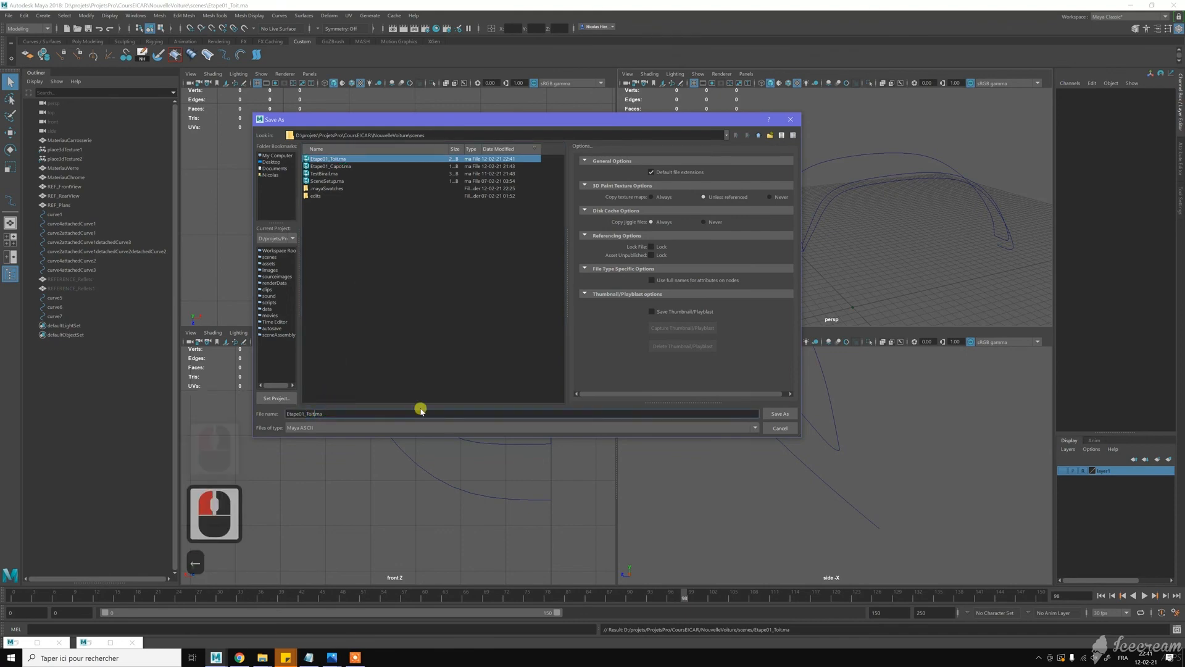